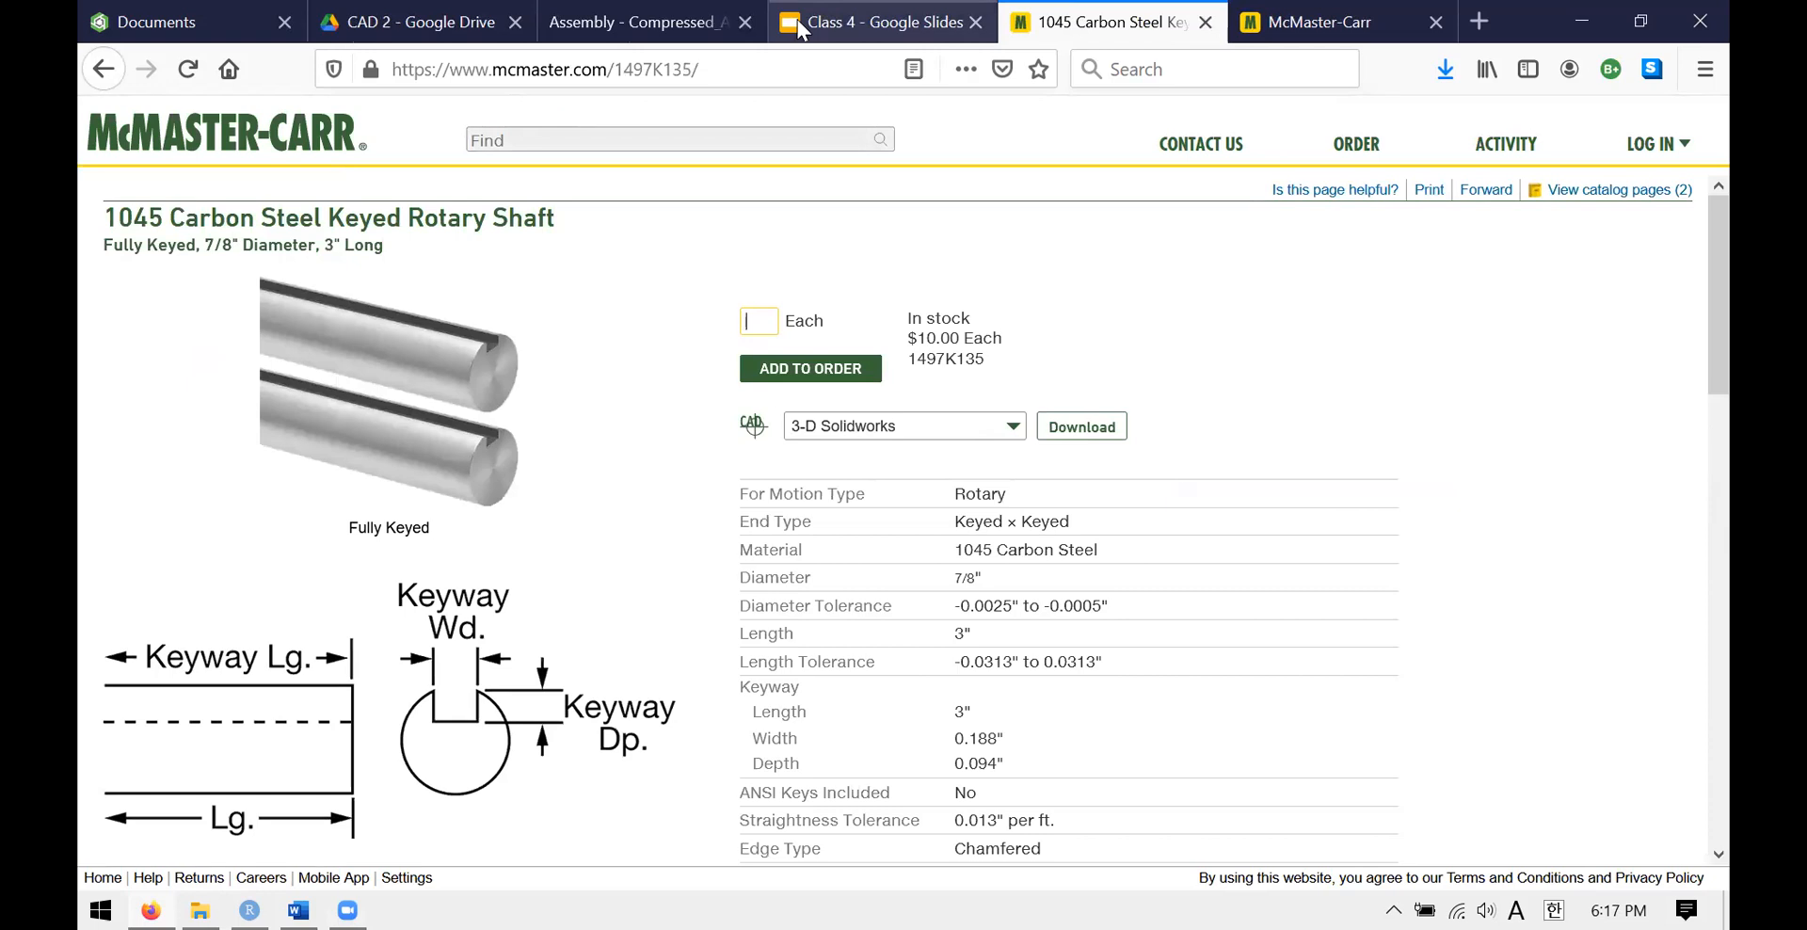
- Choose 3-D STEP as the CAD format for the 1045 carbon steel keyed rotary shaft and download the model
{"action": "left_click", "coordinate": [970, 445]}
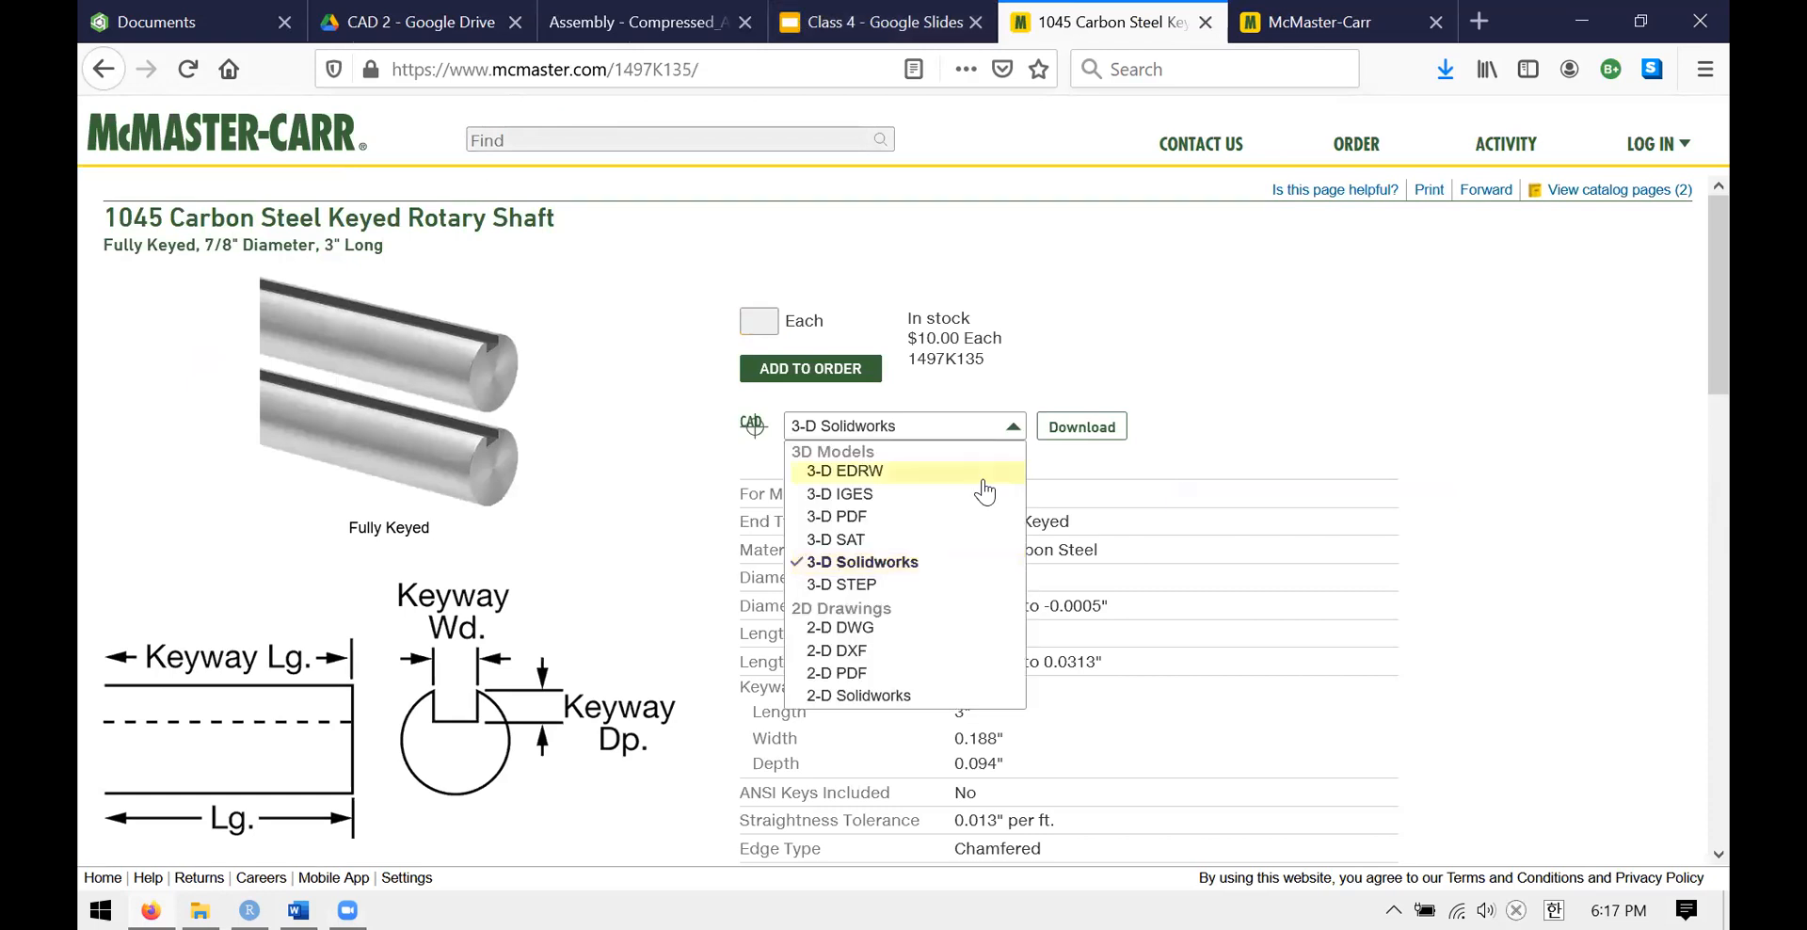
{"action": "left_click", "coordinate": [878, 585]}
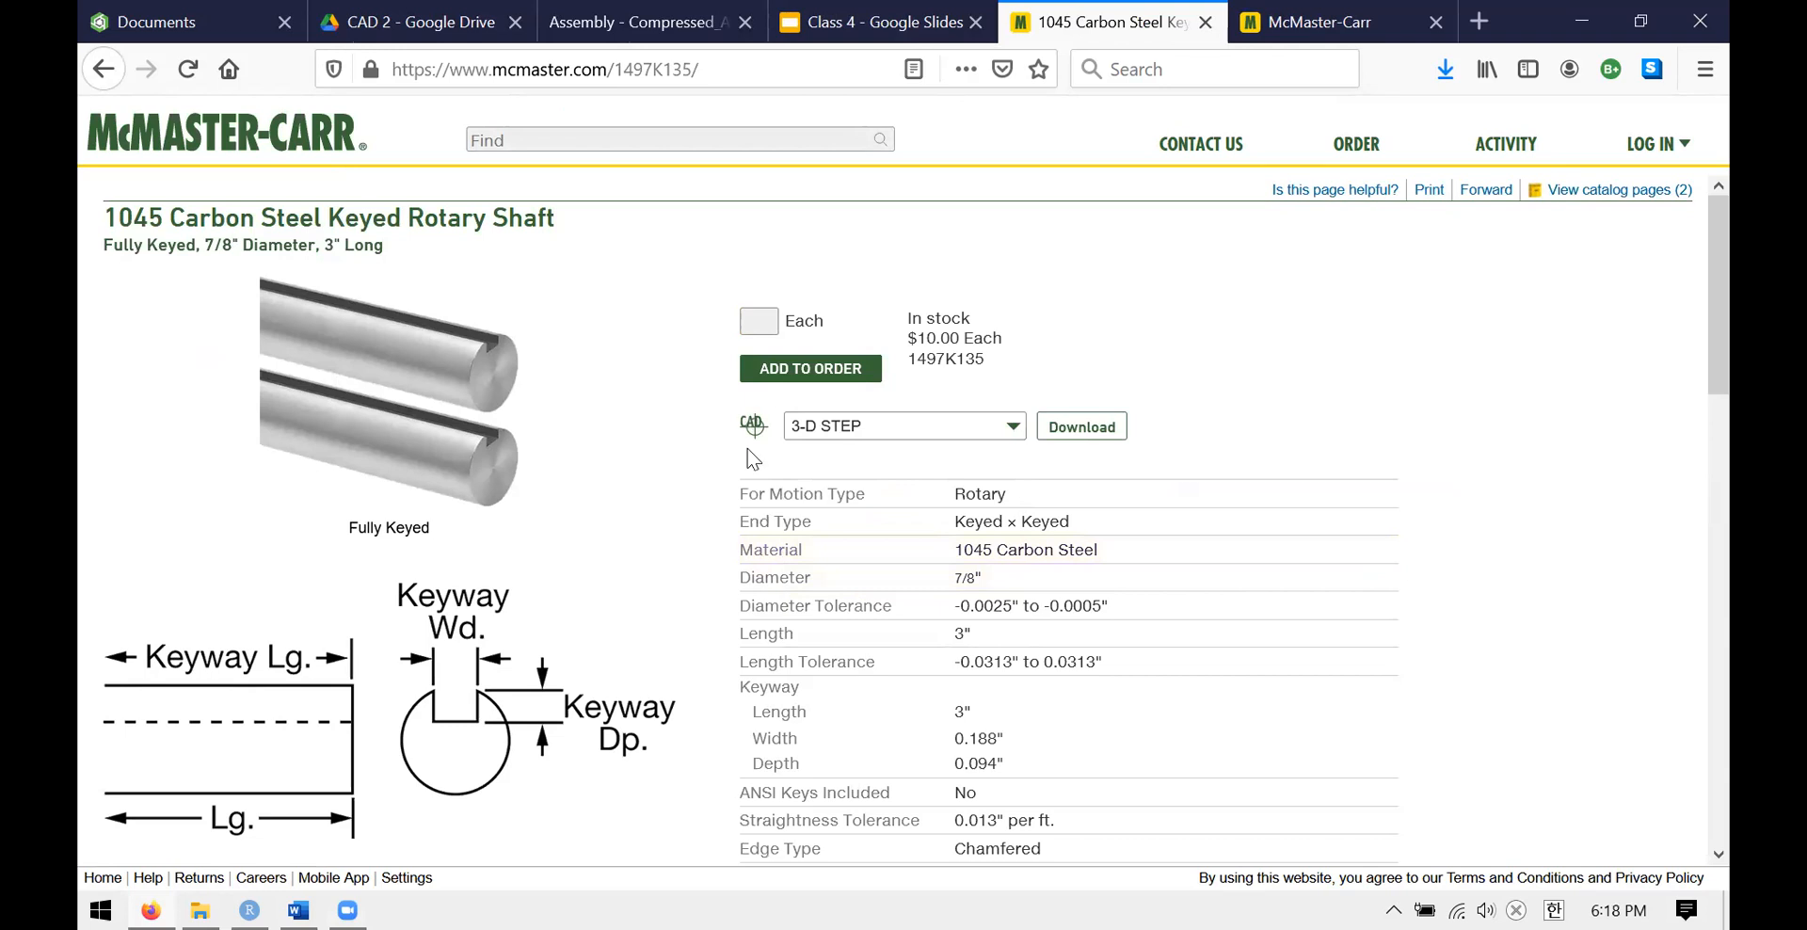
{"action": "left_click", "coordinate": [889, 431]}
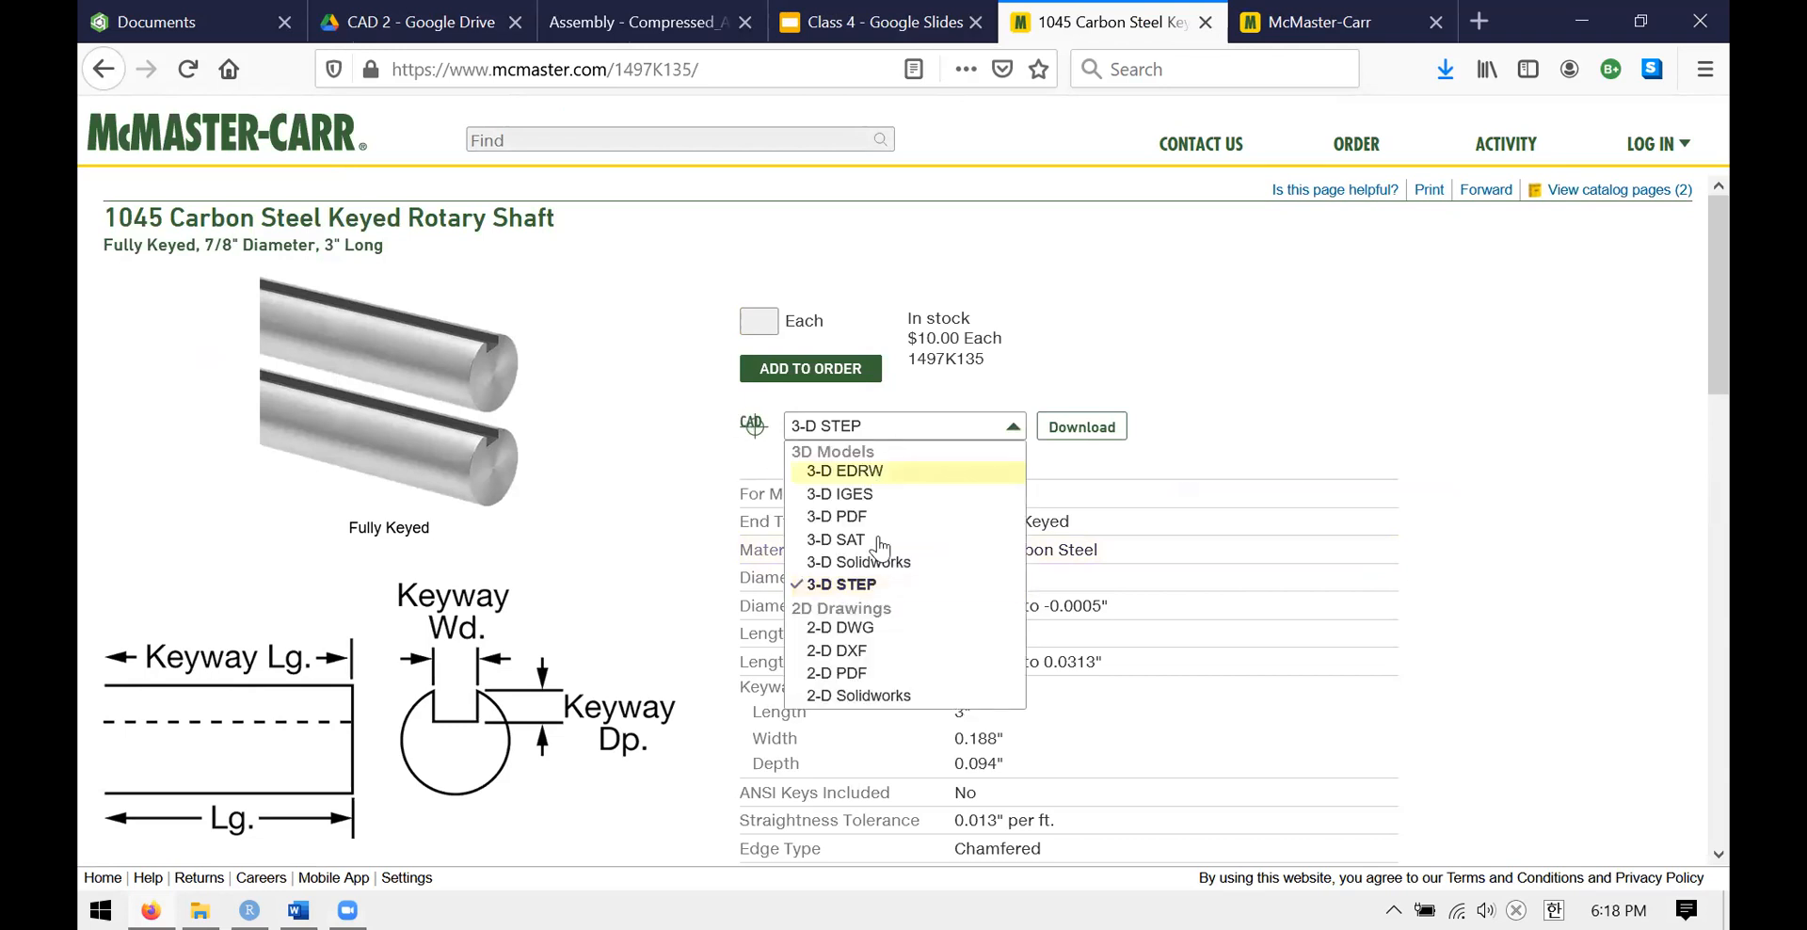
{"action": "left_click", "coordinate": [855, 588]}
{"action": "left_click", "coordinate": [1070, 432]}
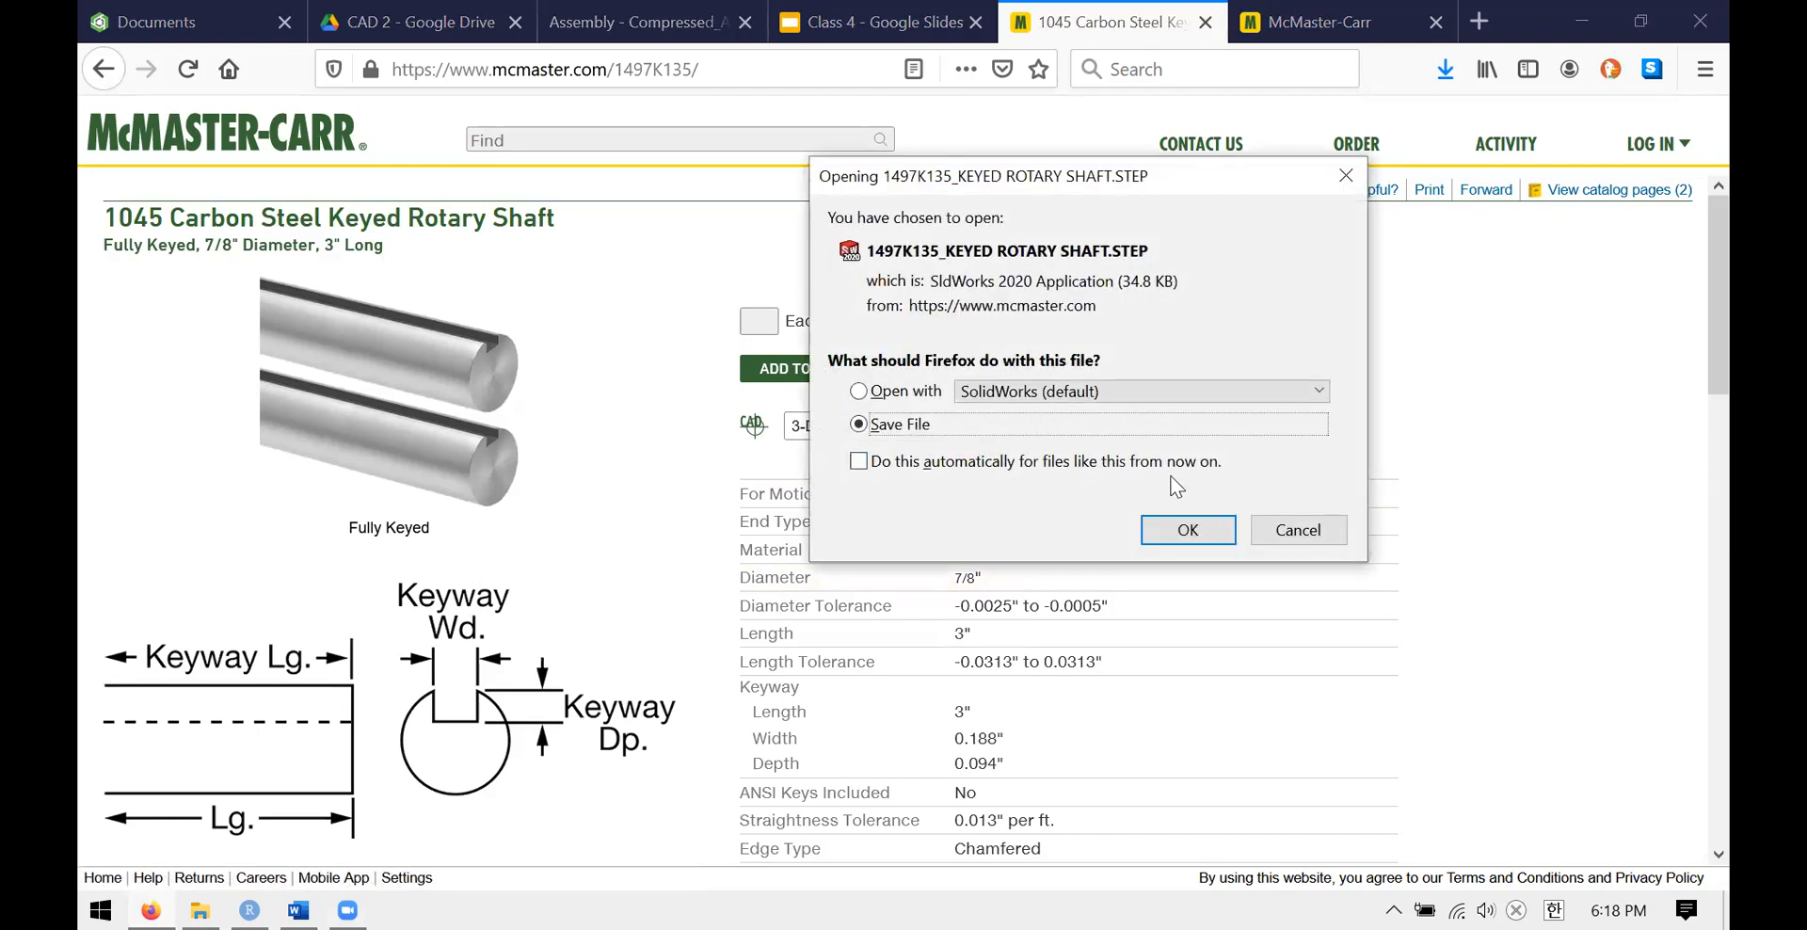
- Save 1497K135_KEYED ROTARY SHAFT.STEP in the Semester4 > Misc > AOE folder
{"action": "left_click", "coordinate": [1174, 528]}
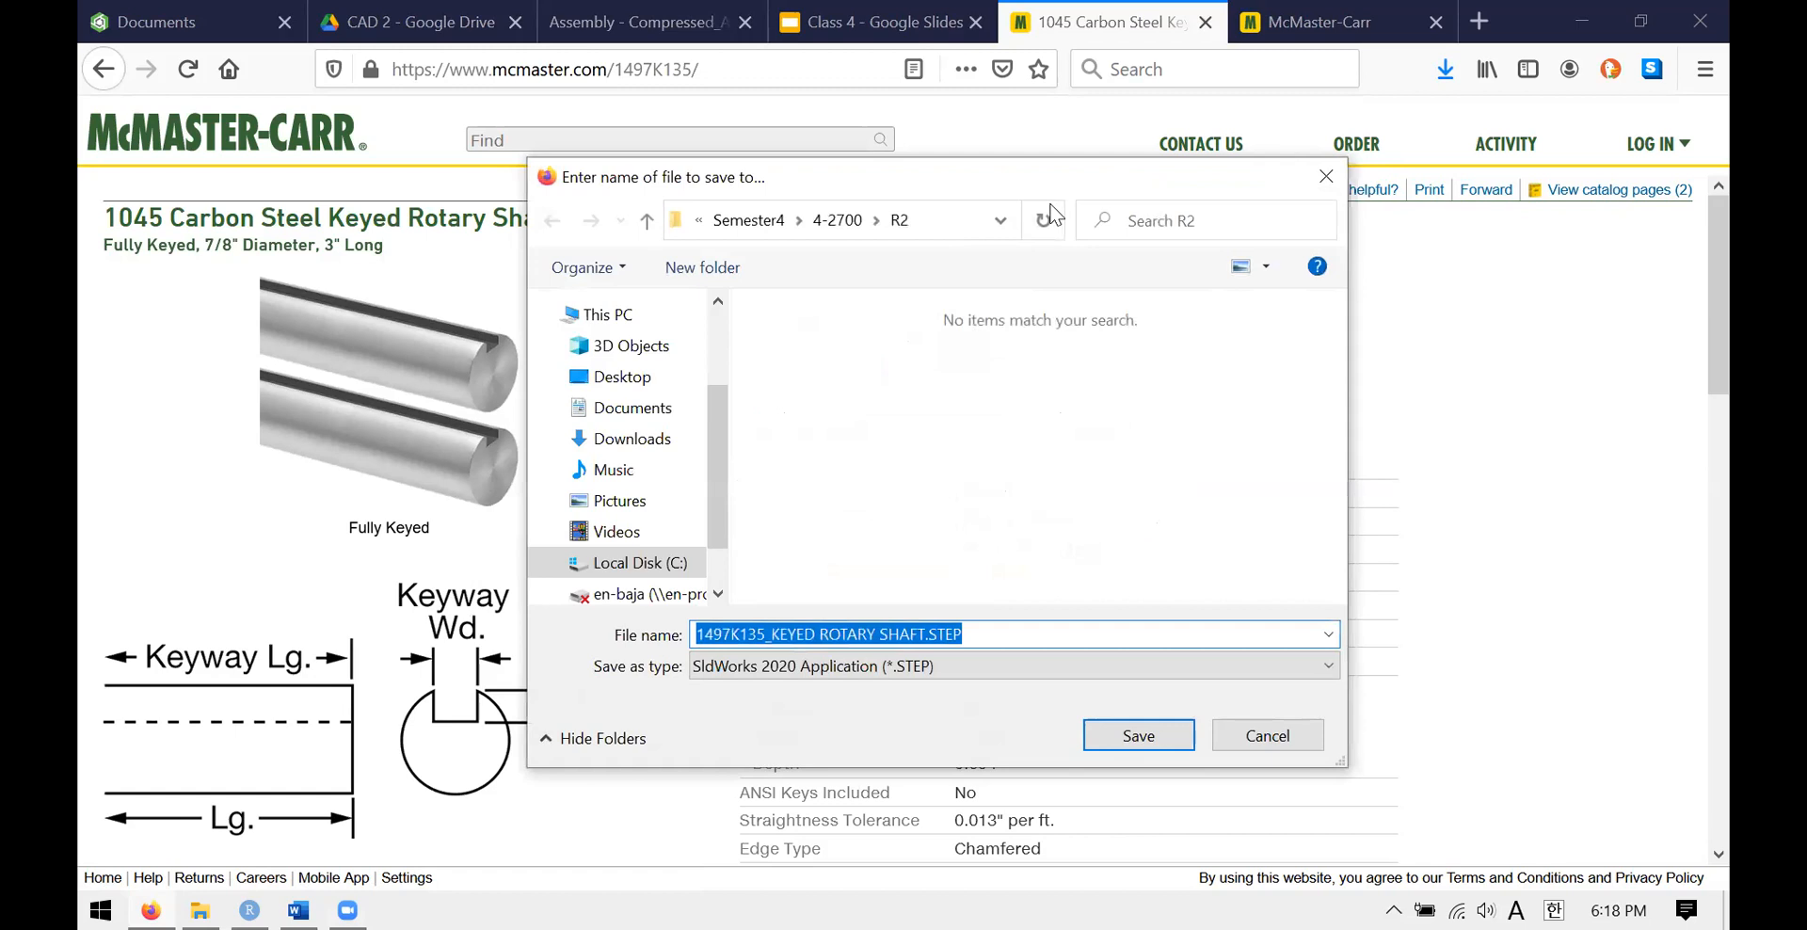
{"action": "left_click", "coordinate": [879, 222]}
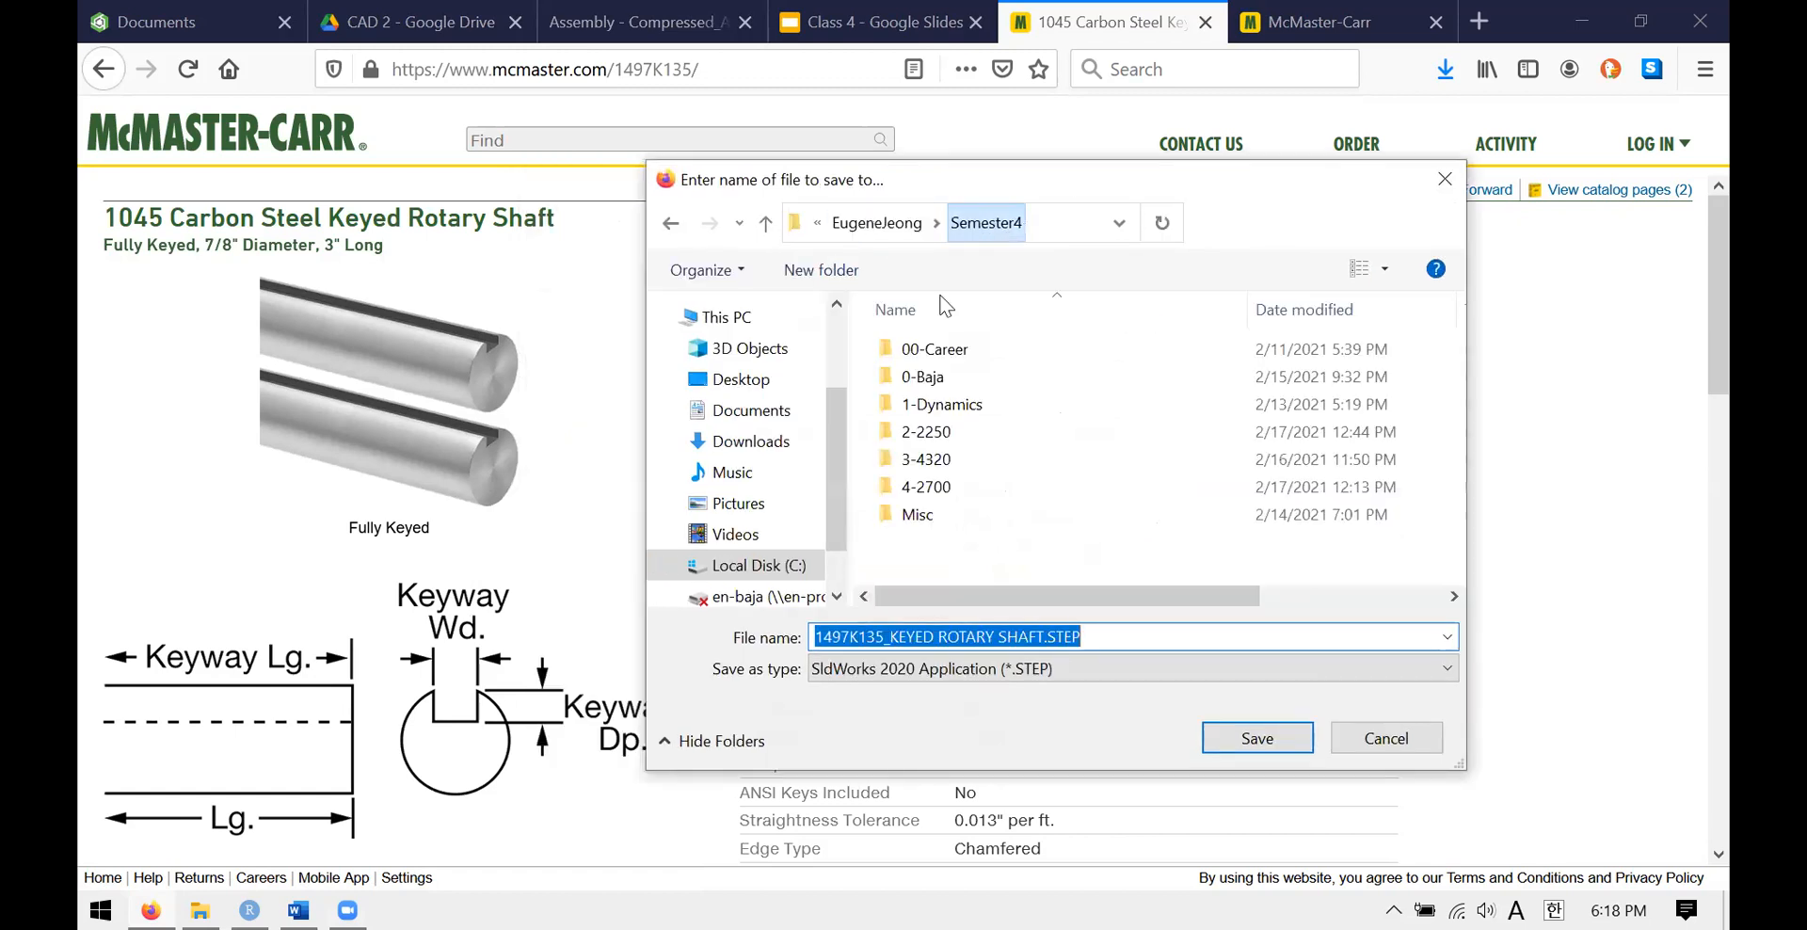
{"action": "double_click", "coordinate": [941, 516]}
{"action": "double_click", "coordinate": [949, 396]}
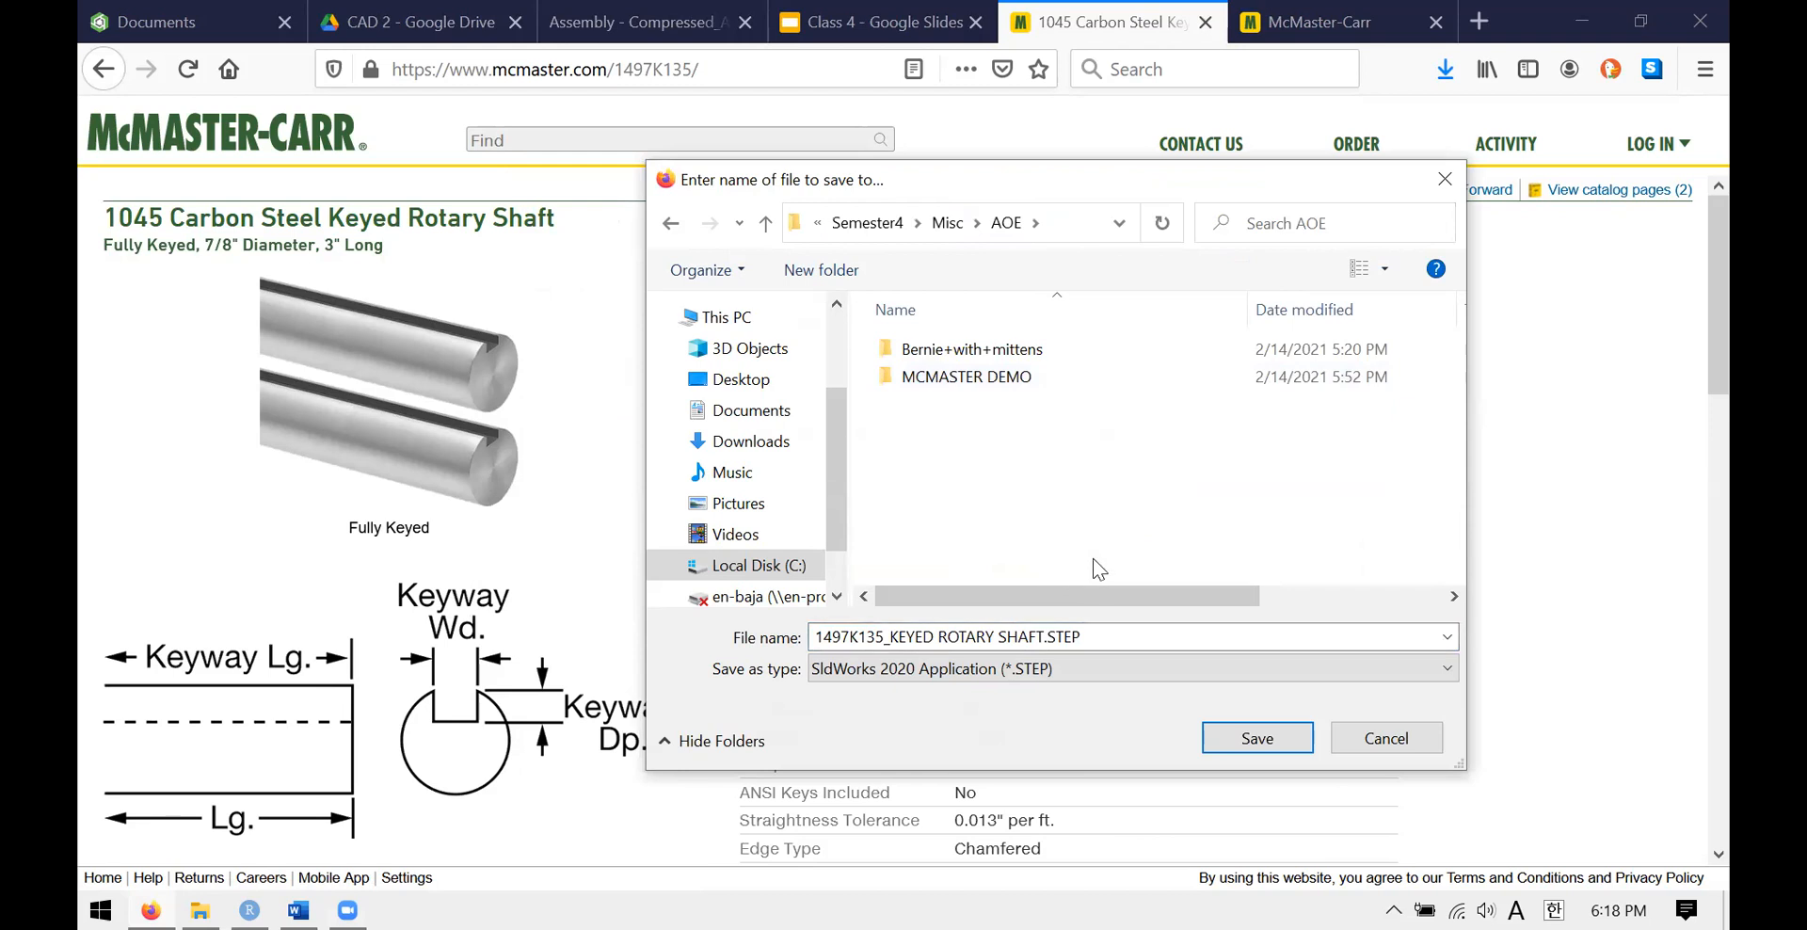
{"action": "left_click", "coordinate": [1256, 738]}
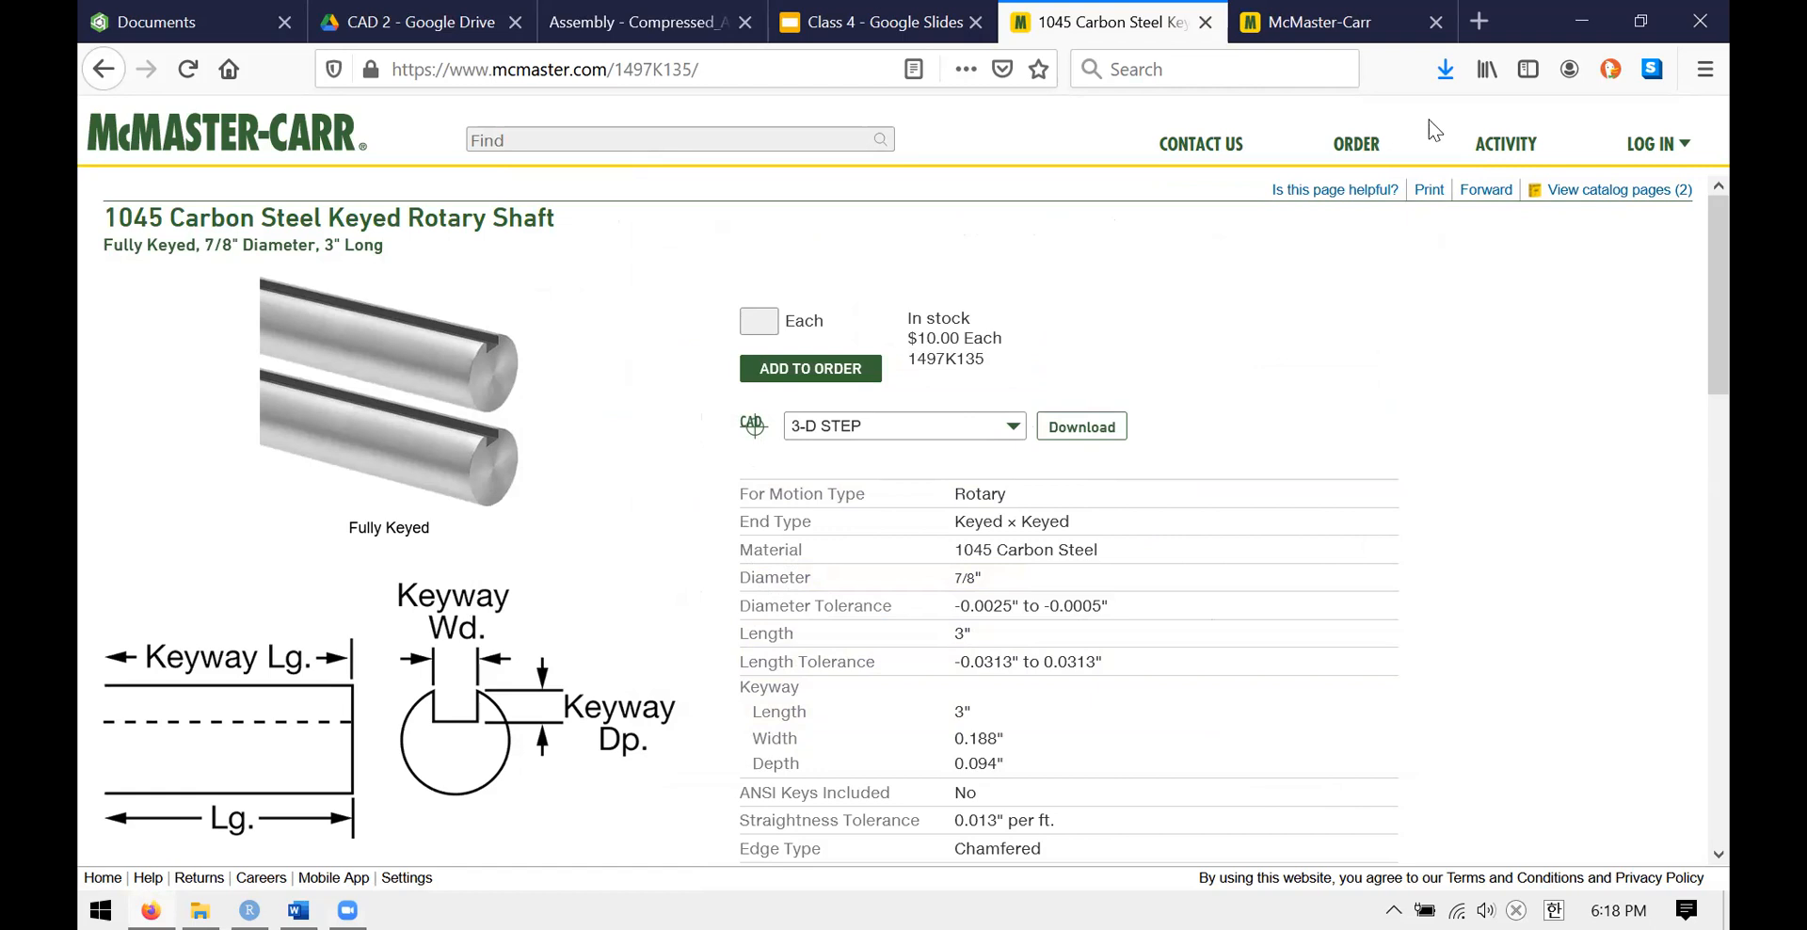
- Switch to Onshape and create a new document named "Demonstration"
{"action": "left_click", "coordinate": [186, 9]}
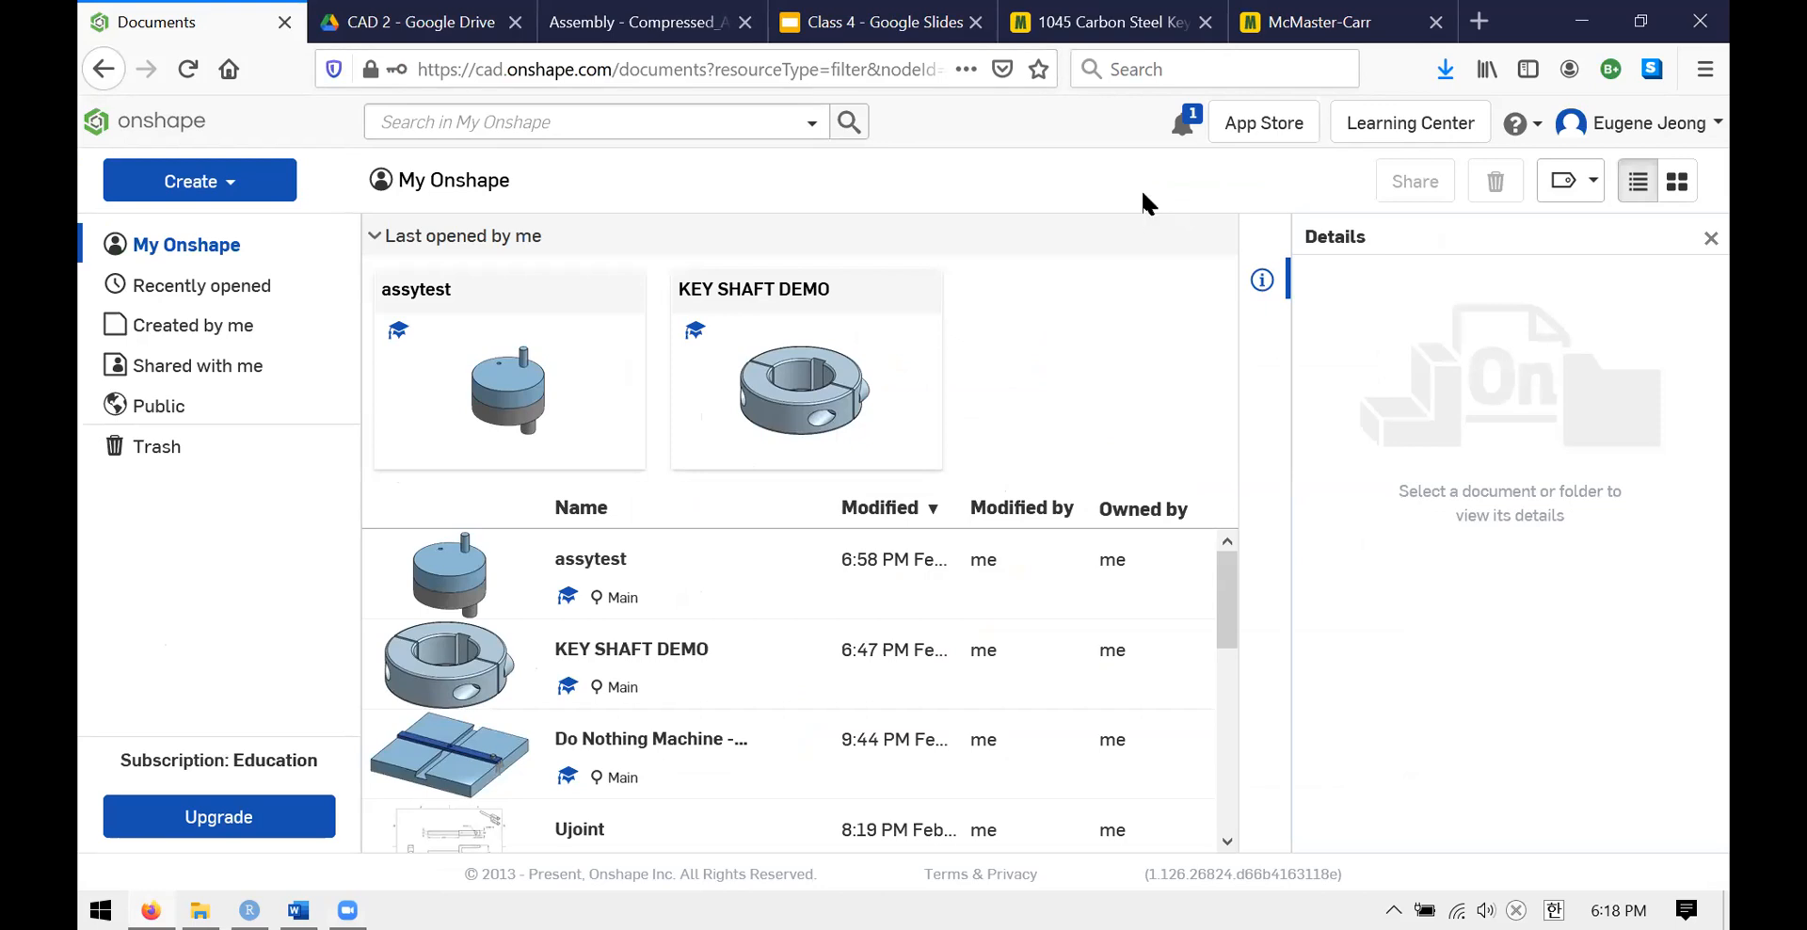
{"action": "left_click", "coordinate": [193, 183]}
{"action": "left_click", "coordinate": [203, 230]}
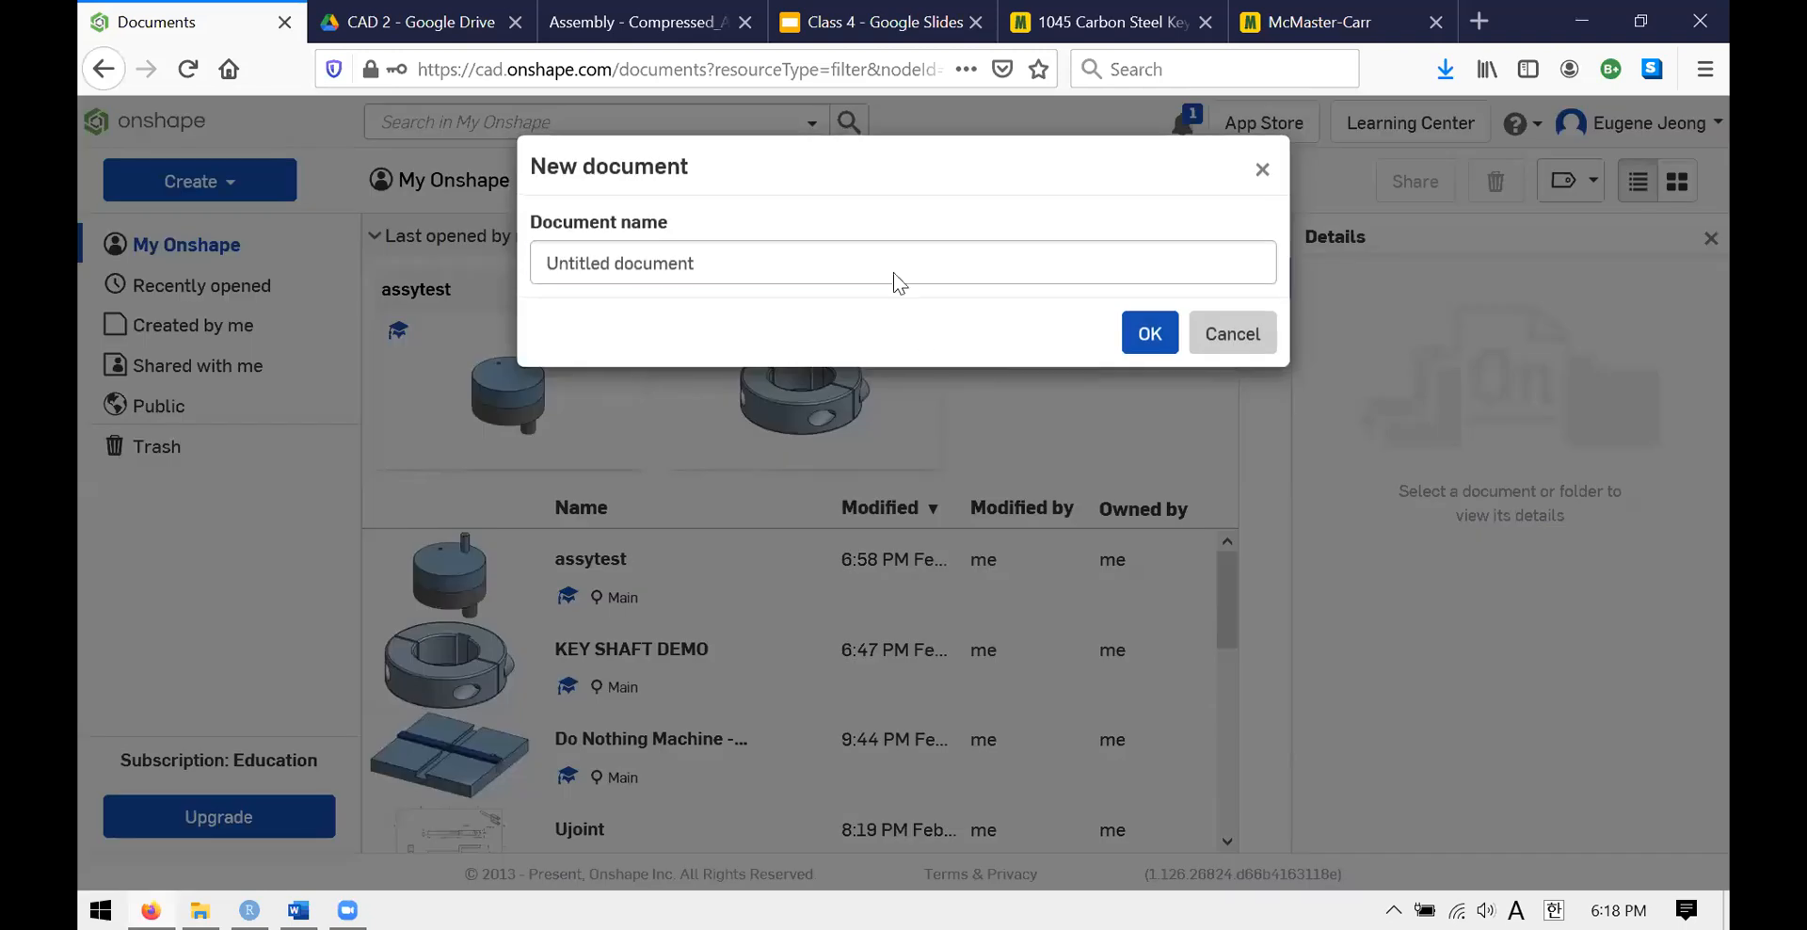
{"action": "type", "text": "D"}
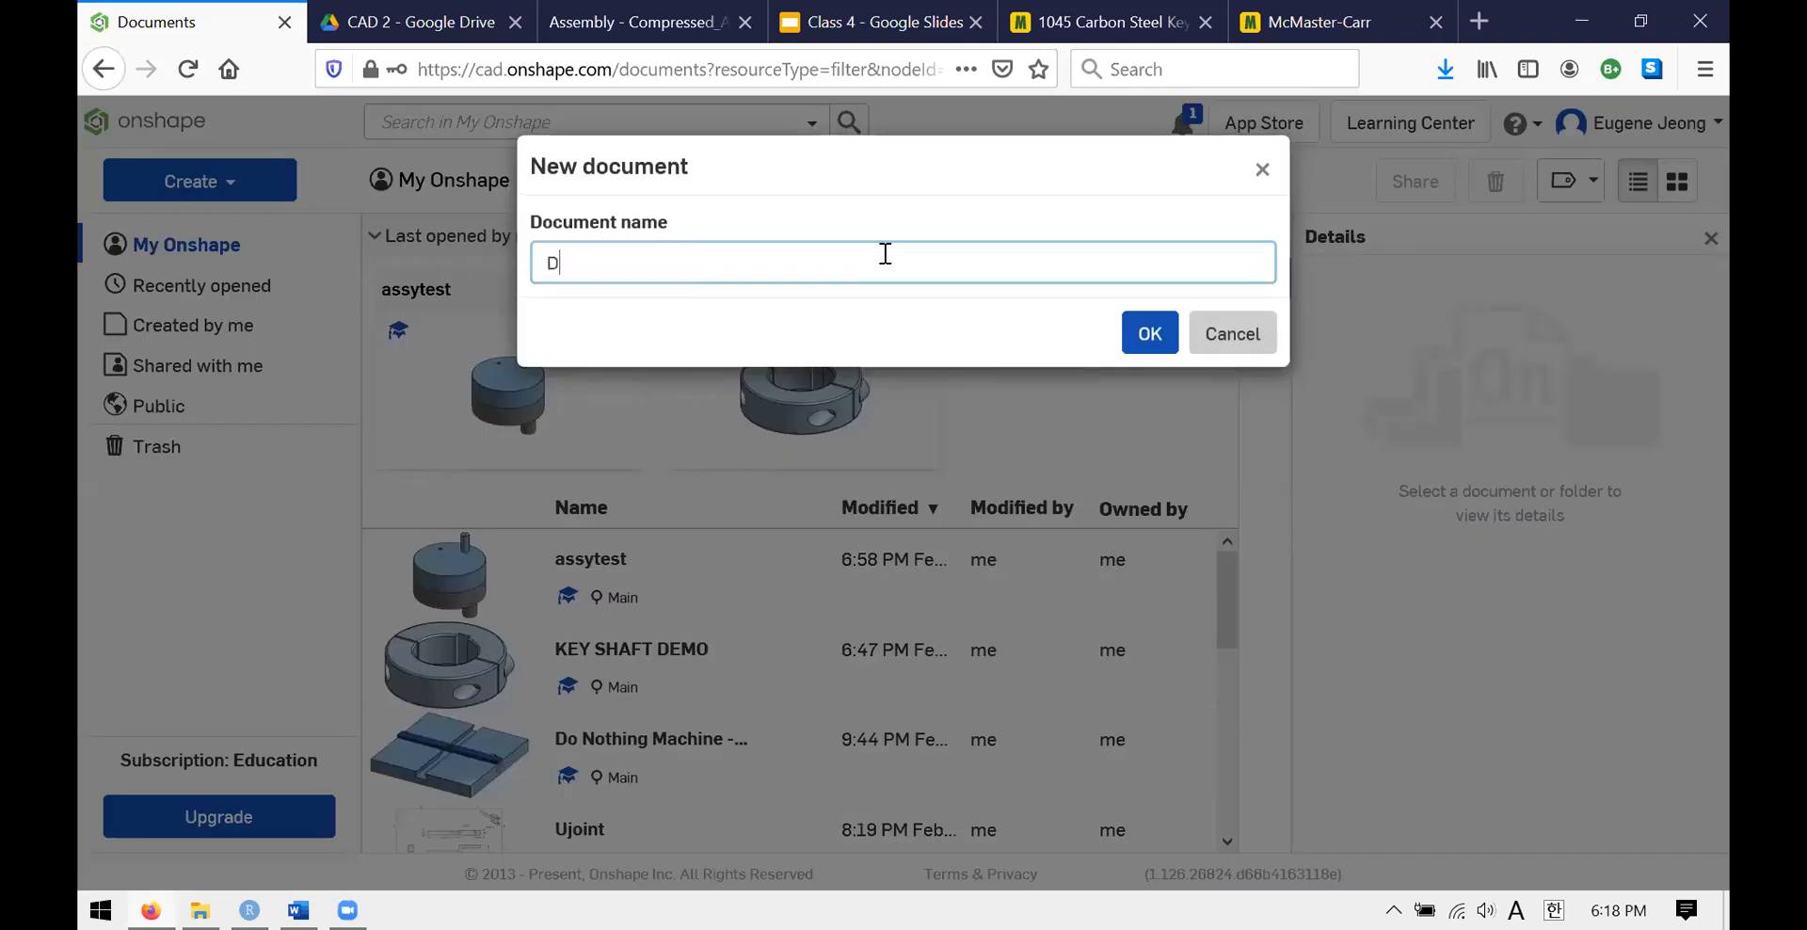
{"action": "type", "text": "emonstration"}
{"action": "key", "text": "Return"}
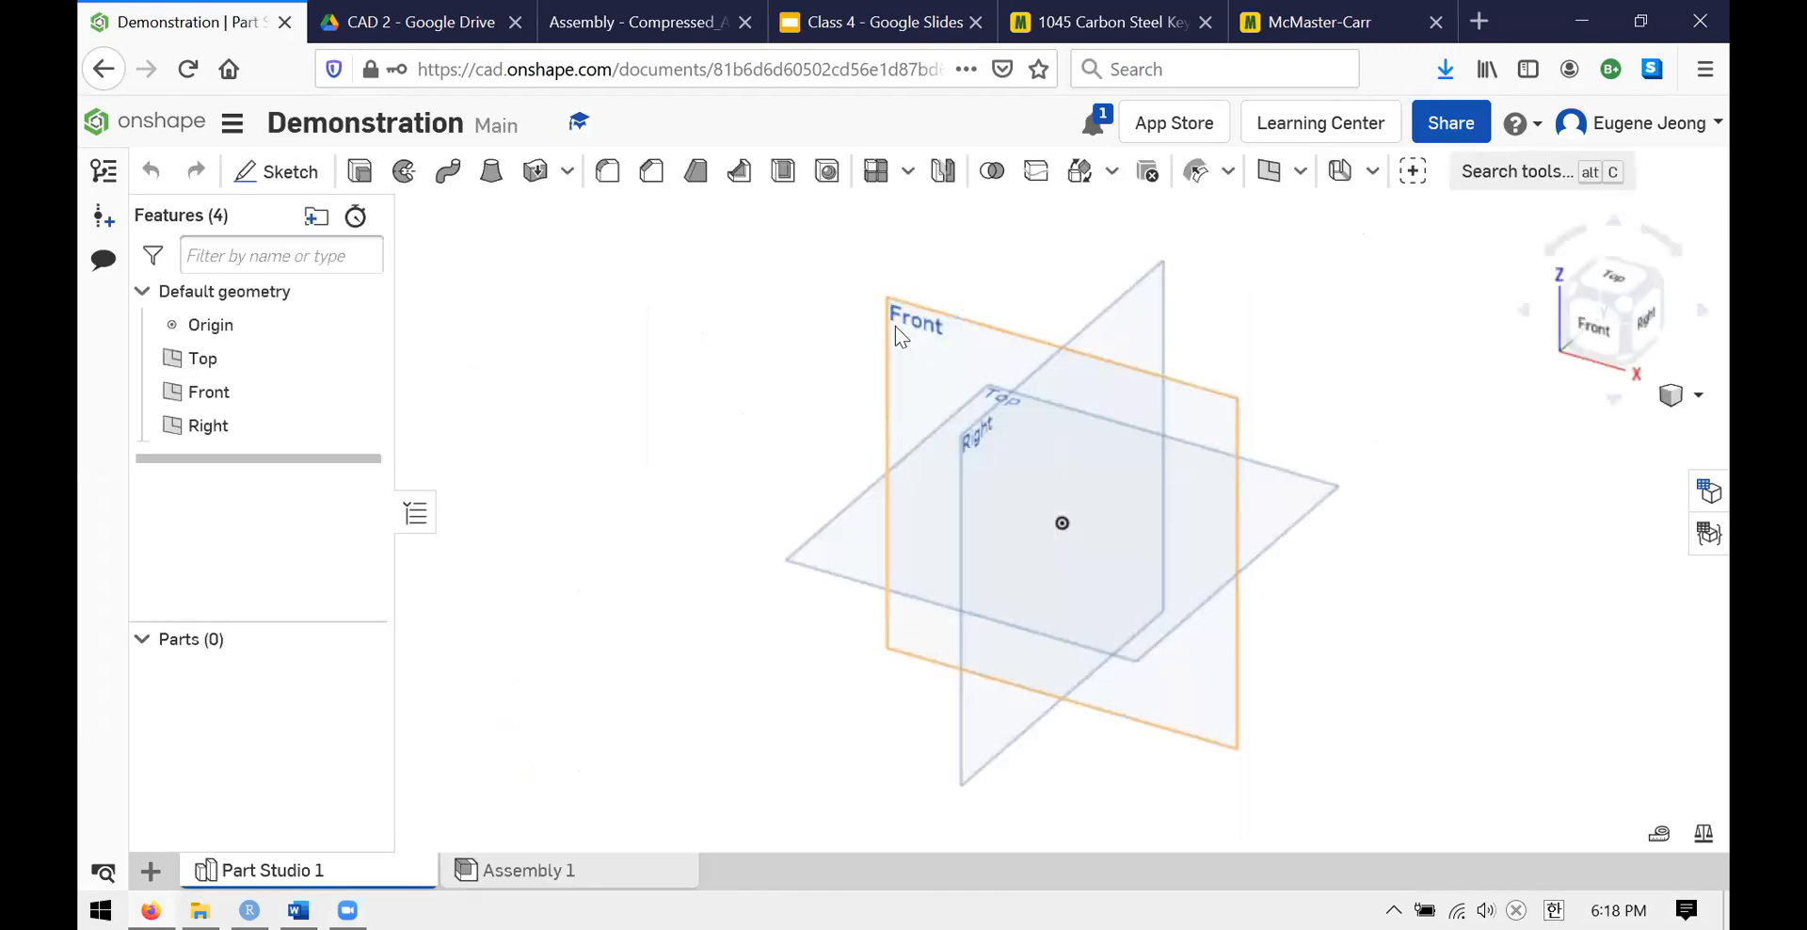
{"action": "scroll", "coordinate": [821, 444], "scroll_direction": "up", "scroll_amount": 5}
{"action": "scroll", "coordinate": [821, 444], "scroll_direction": "down", "scroll_amount": 5}
{"action": "scroll", "coordinate": [1140, 488], "scroll_direction": "down", "scroll_amount": 5}
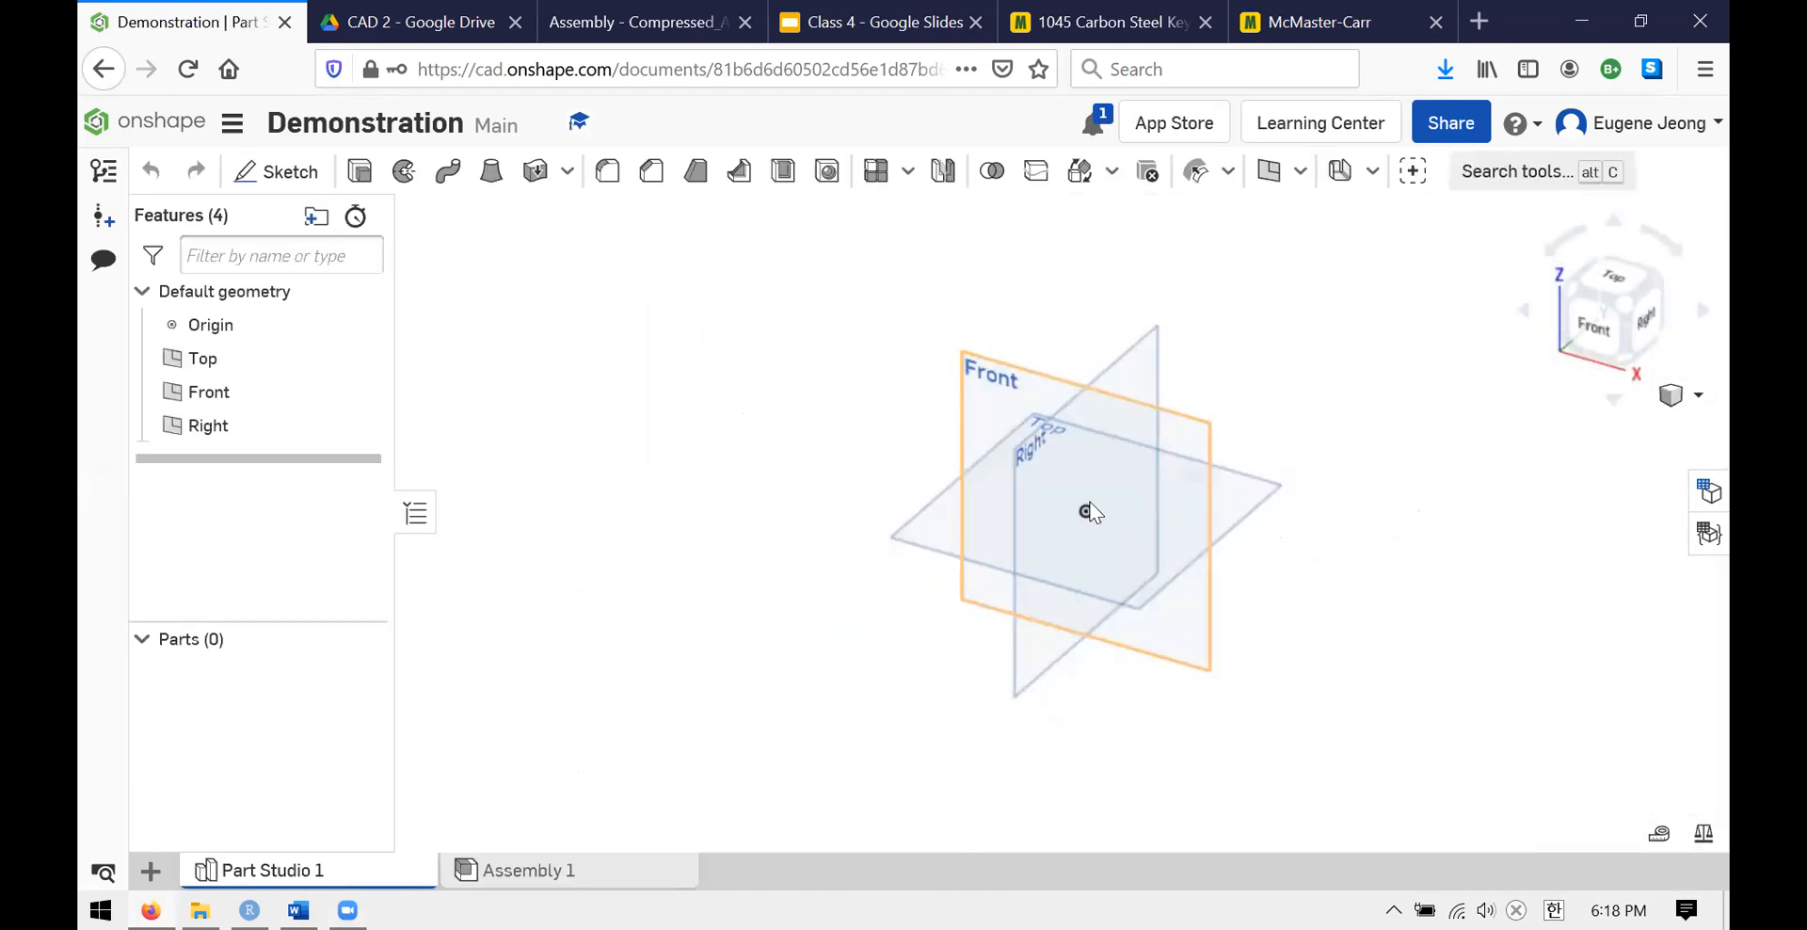
{"action": "scroll", "coordinate": [1031, 493], "scroll_direction": "up", "scroll_amount": 5}
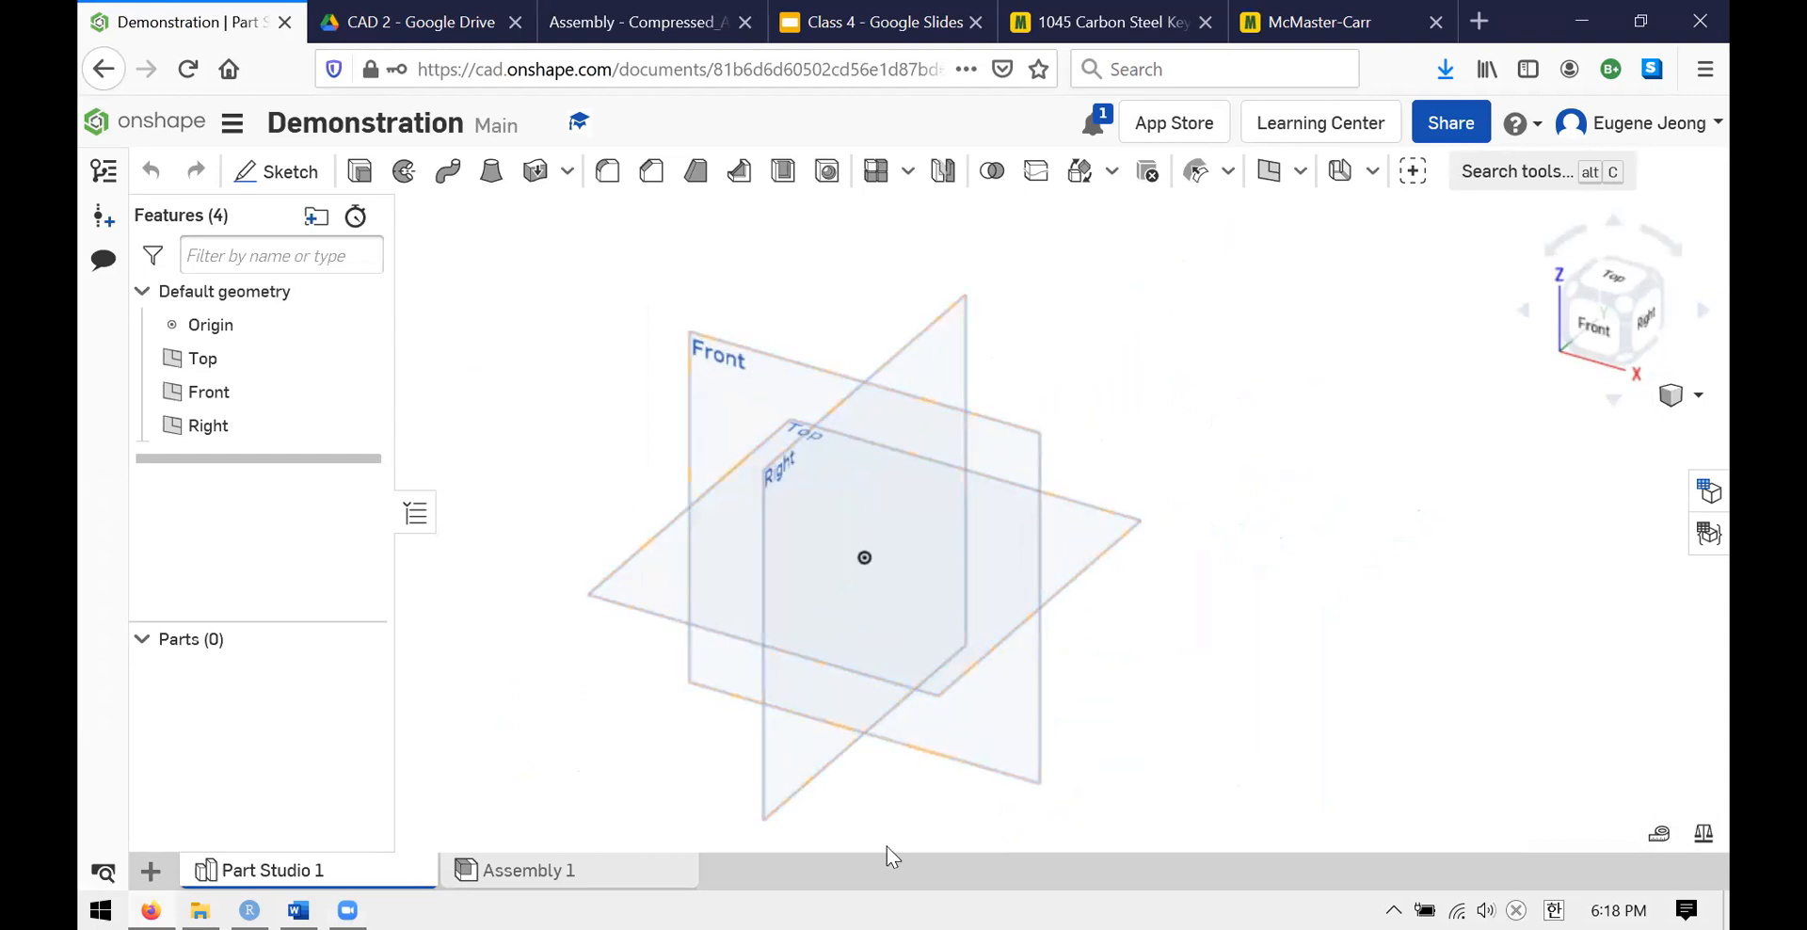
{"action": "scroll", "coordinate": [1018, 641], "scroll_direction": "down", "scroll_amount": 3}
{"action": "scroll", "coordinate": [775, 787], "scroll_direction": "up", "scroll_amount": 5}
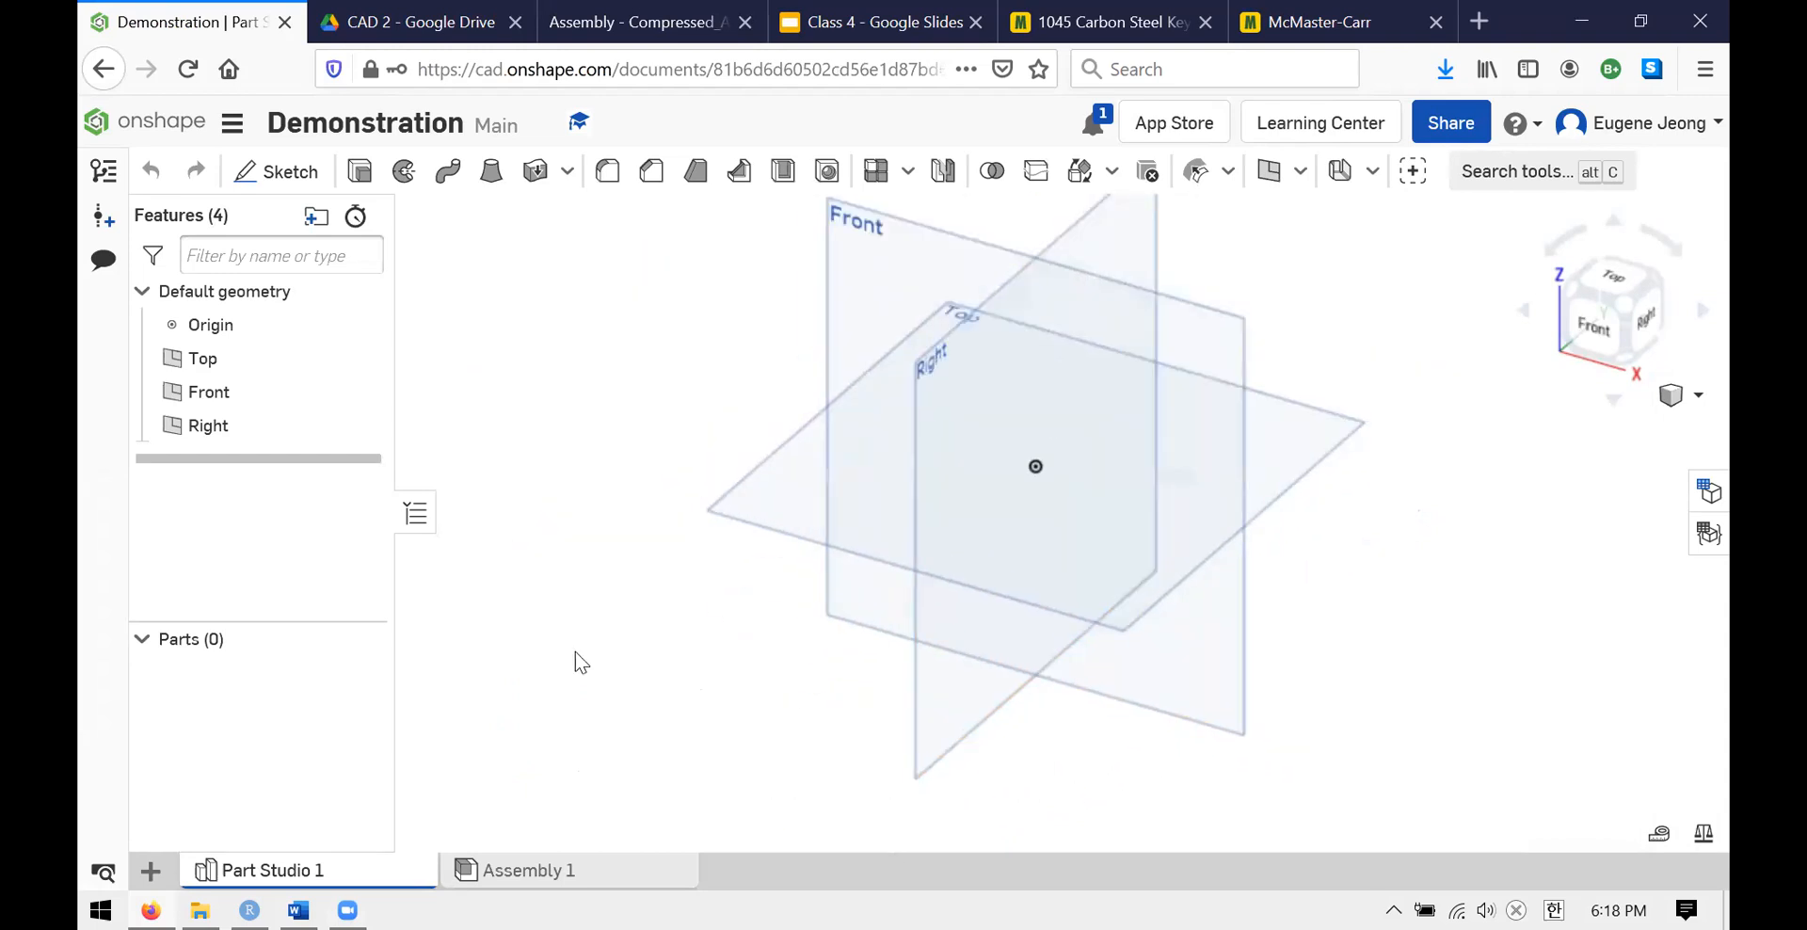
{"action": "scroll", "coordinate": [1167, 354], "scroll_direction": "up", "scroll_amount": 2}
{"action": "scroll", "coordinate": [1127, 344], "scroll_direction": "up", "scroll_amount": 1}
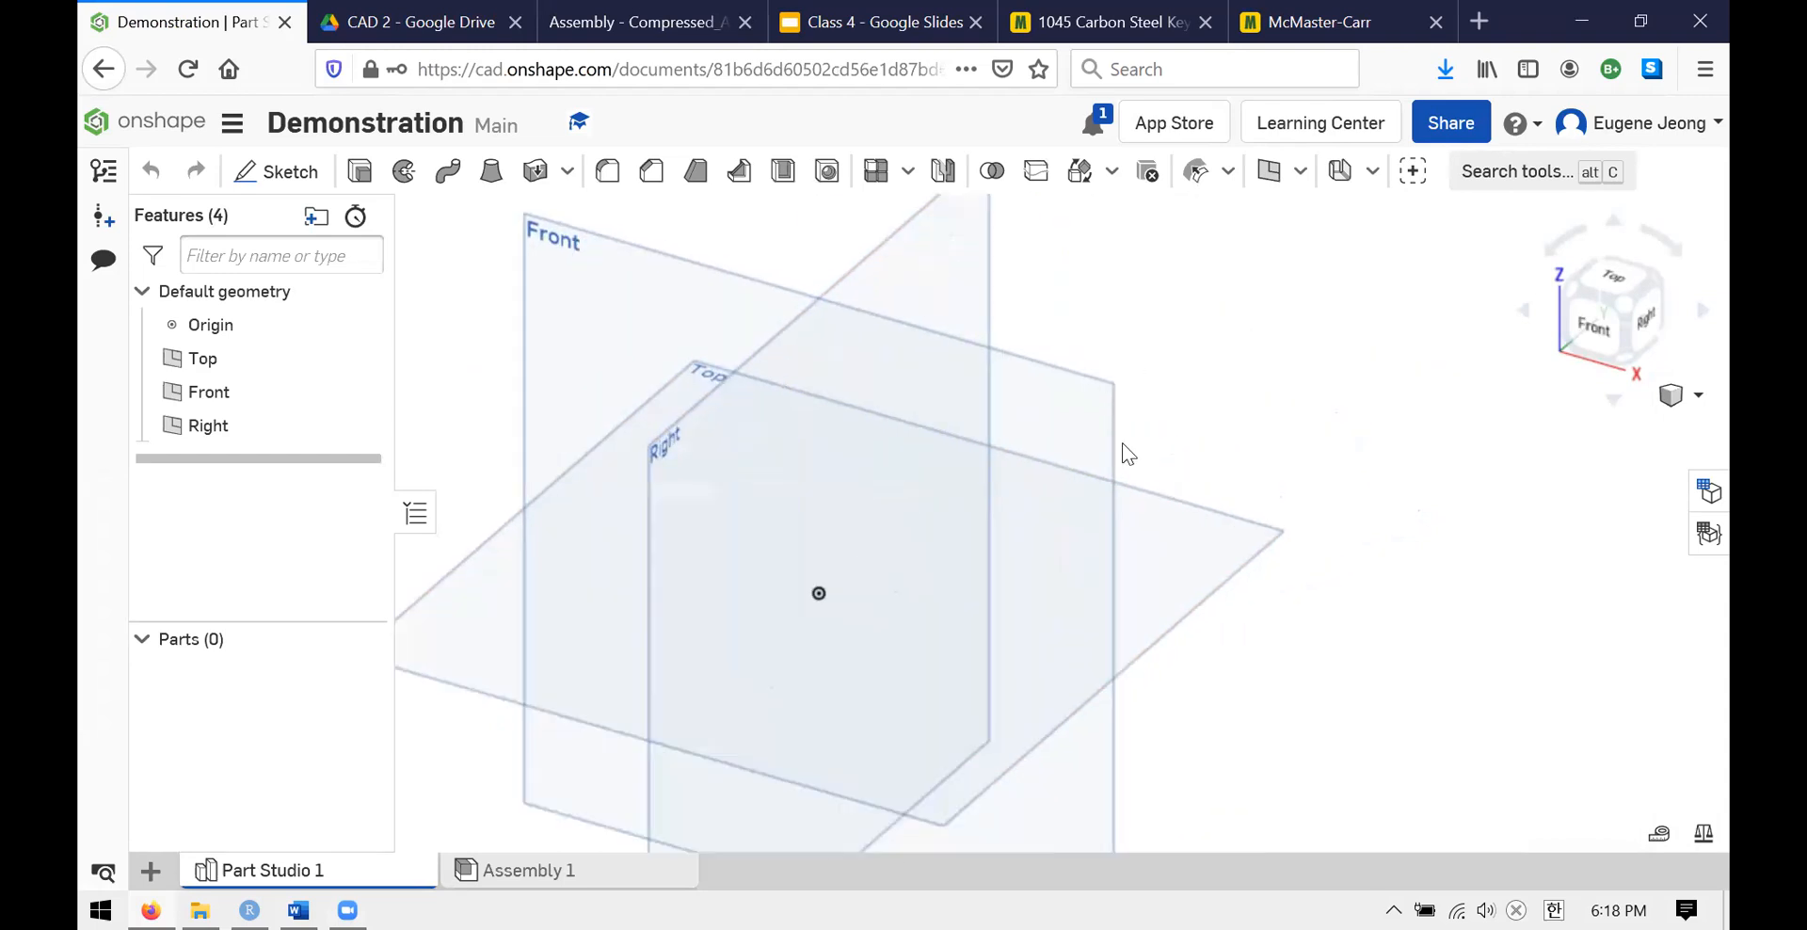
{"action": "scroll", "coordinate": [1122, 451], "scroll_direction": "down", "scroll_amount": 2}
{"action": "scroll", "coordinate": [1188, 766], "scroll_direction": "up", "scroll_amount": 1}
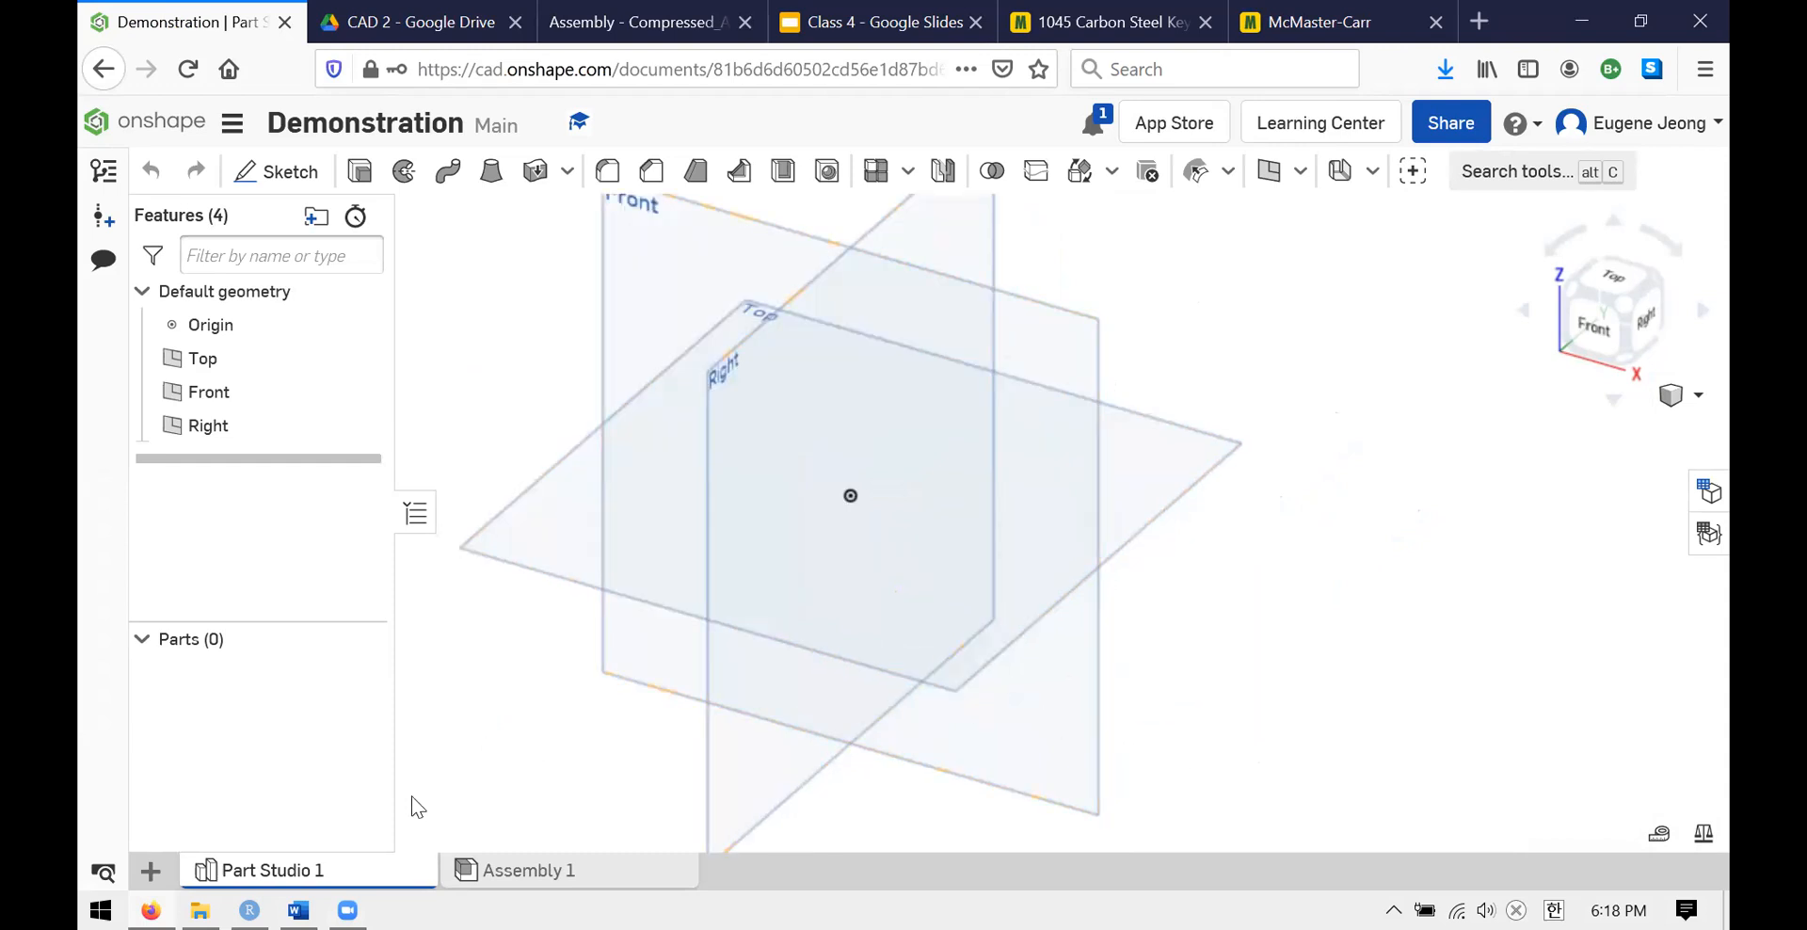
- Import 1497K135_KEYED ROTARY SHAFT.STEP from the Semester4 > Misc > AOE folder into this document
{"action": "left_click", "coordinate": [152, 873]}
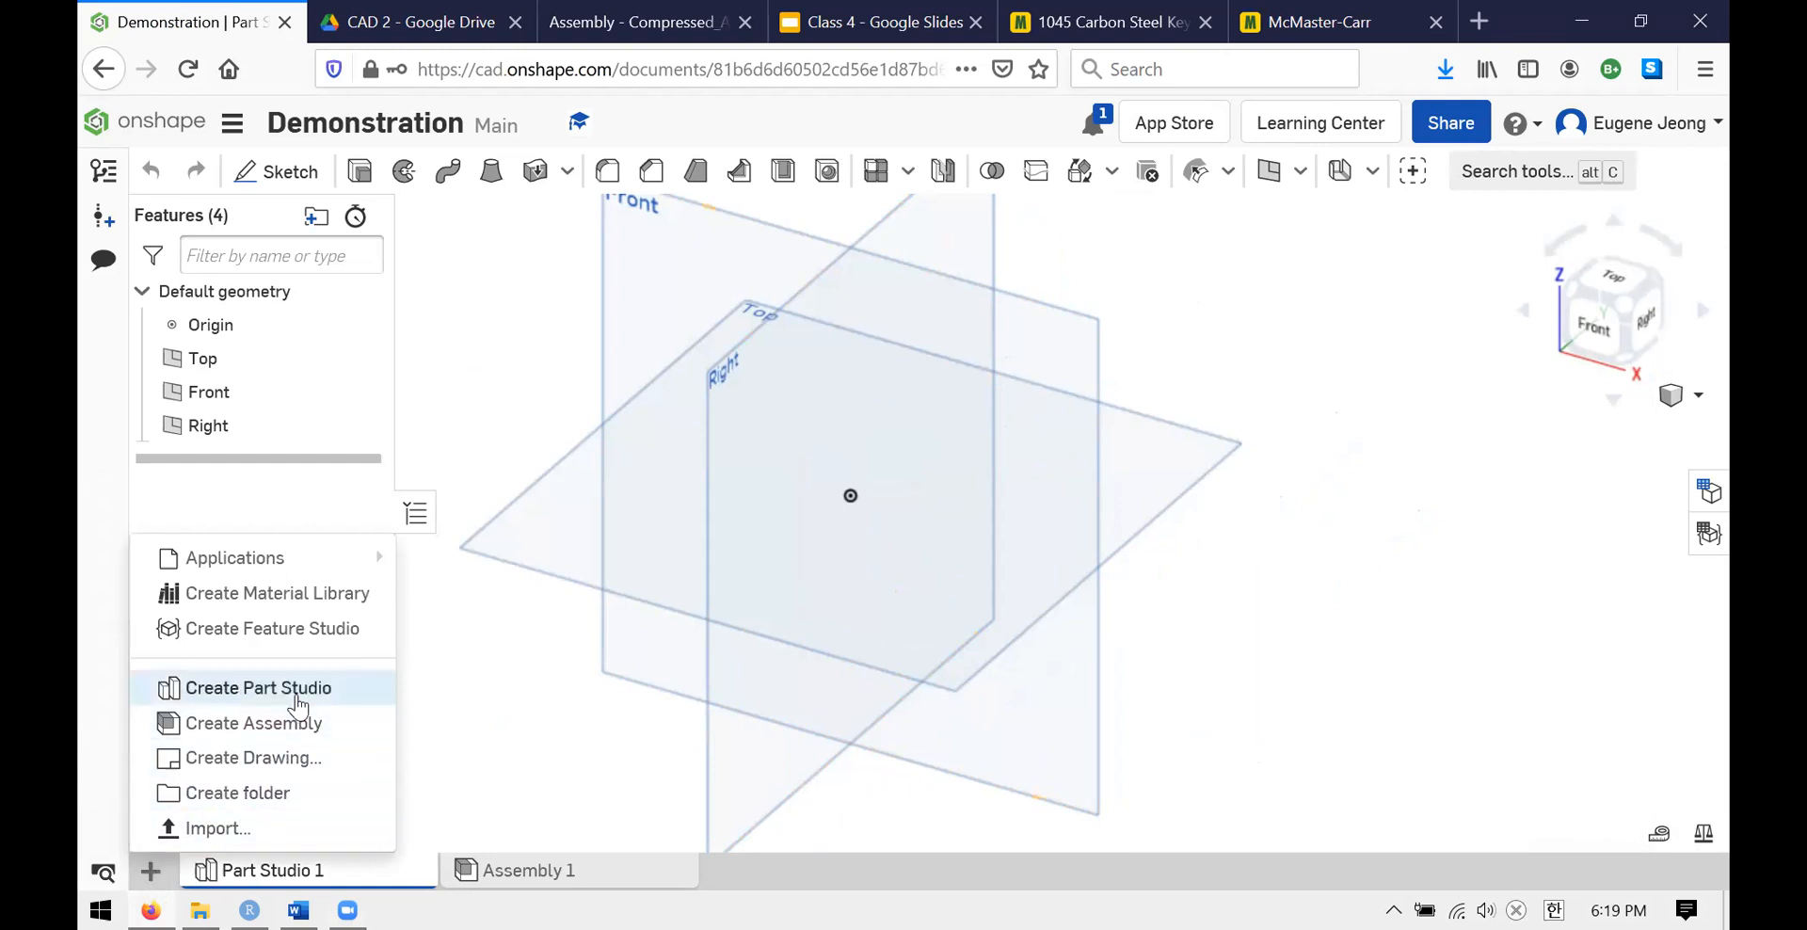
{"action": "left_click", "coordinate": [262, 841]}
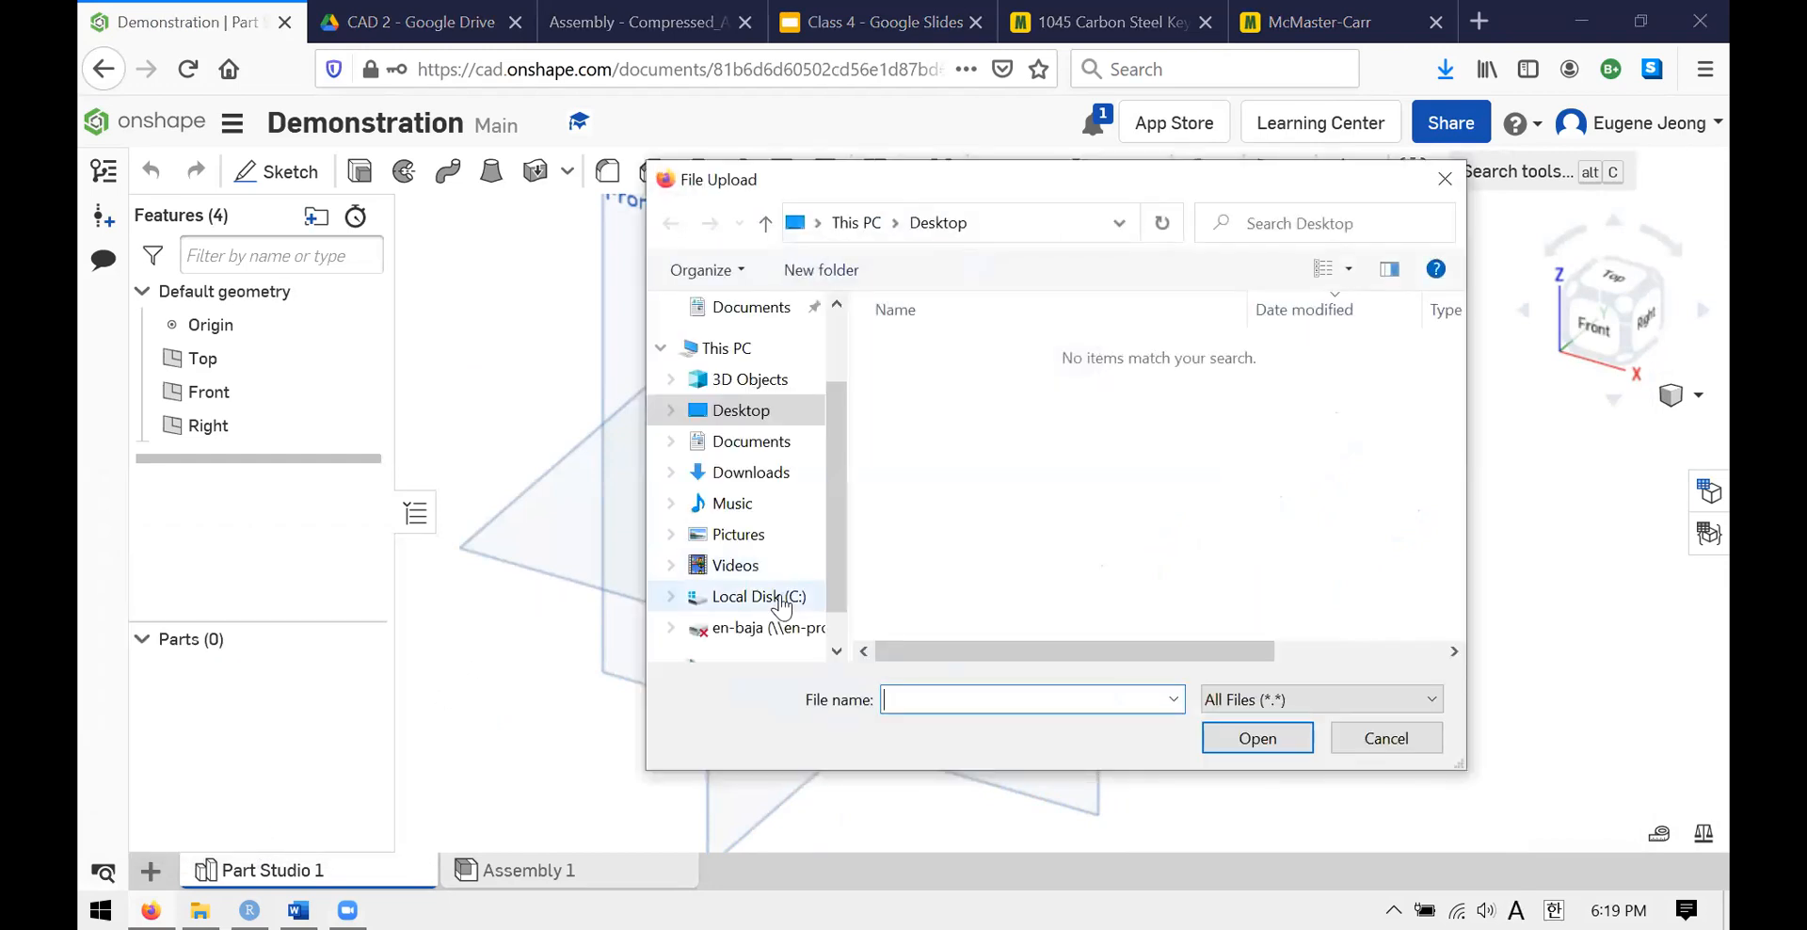
{"action": "left_click", "coordinate": [777, 602]}
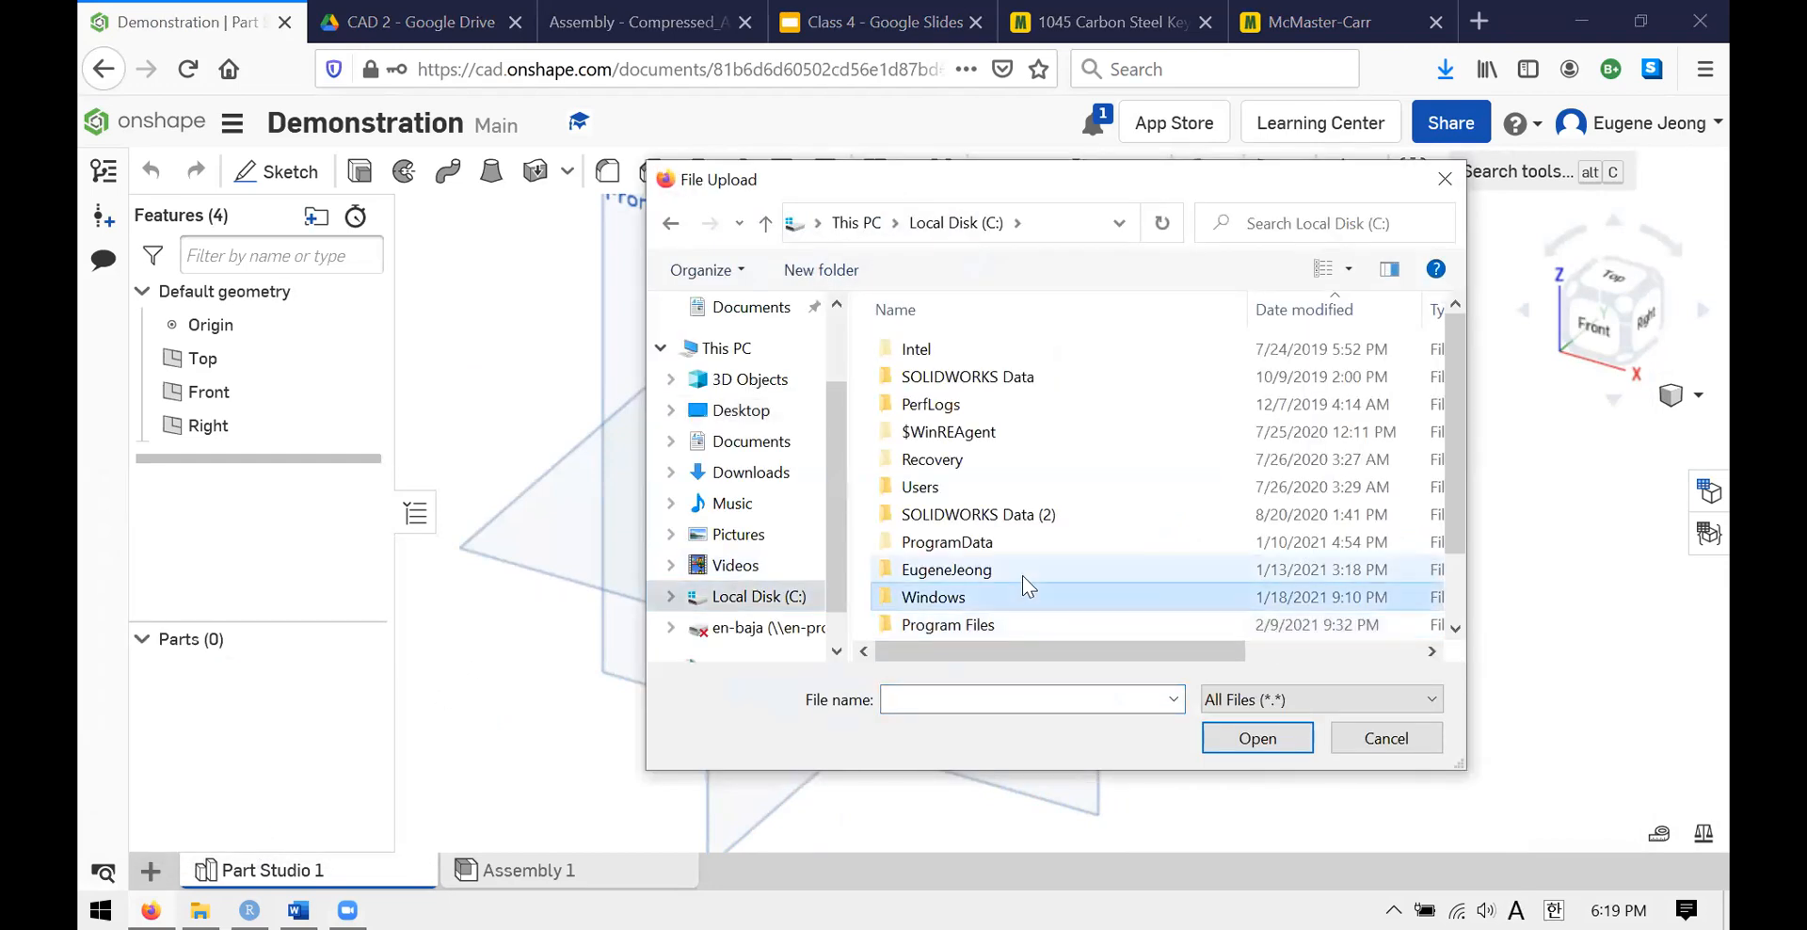
{"action": "double_click", "coordinate": [1022, 569]}
{"action": "double_click", "coordinate": [974, 458]}
{"action": "double_click", "coordinate": [929, 511]}
{"action": "double_click", "coordinate": [941, 368]}
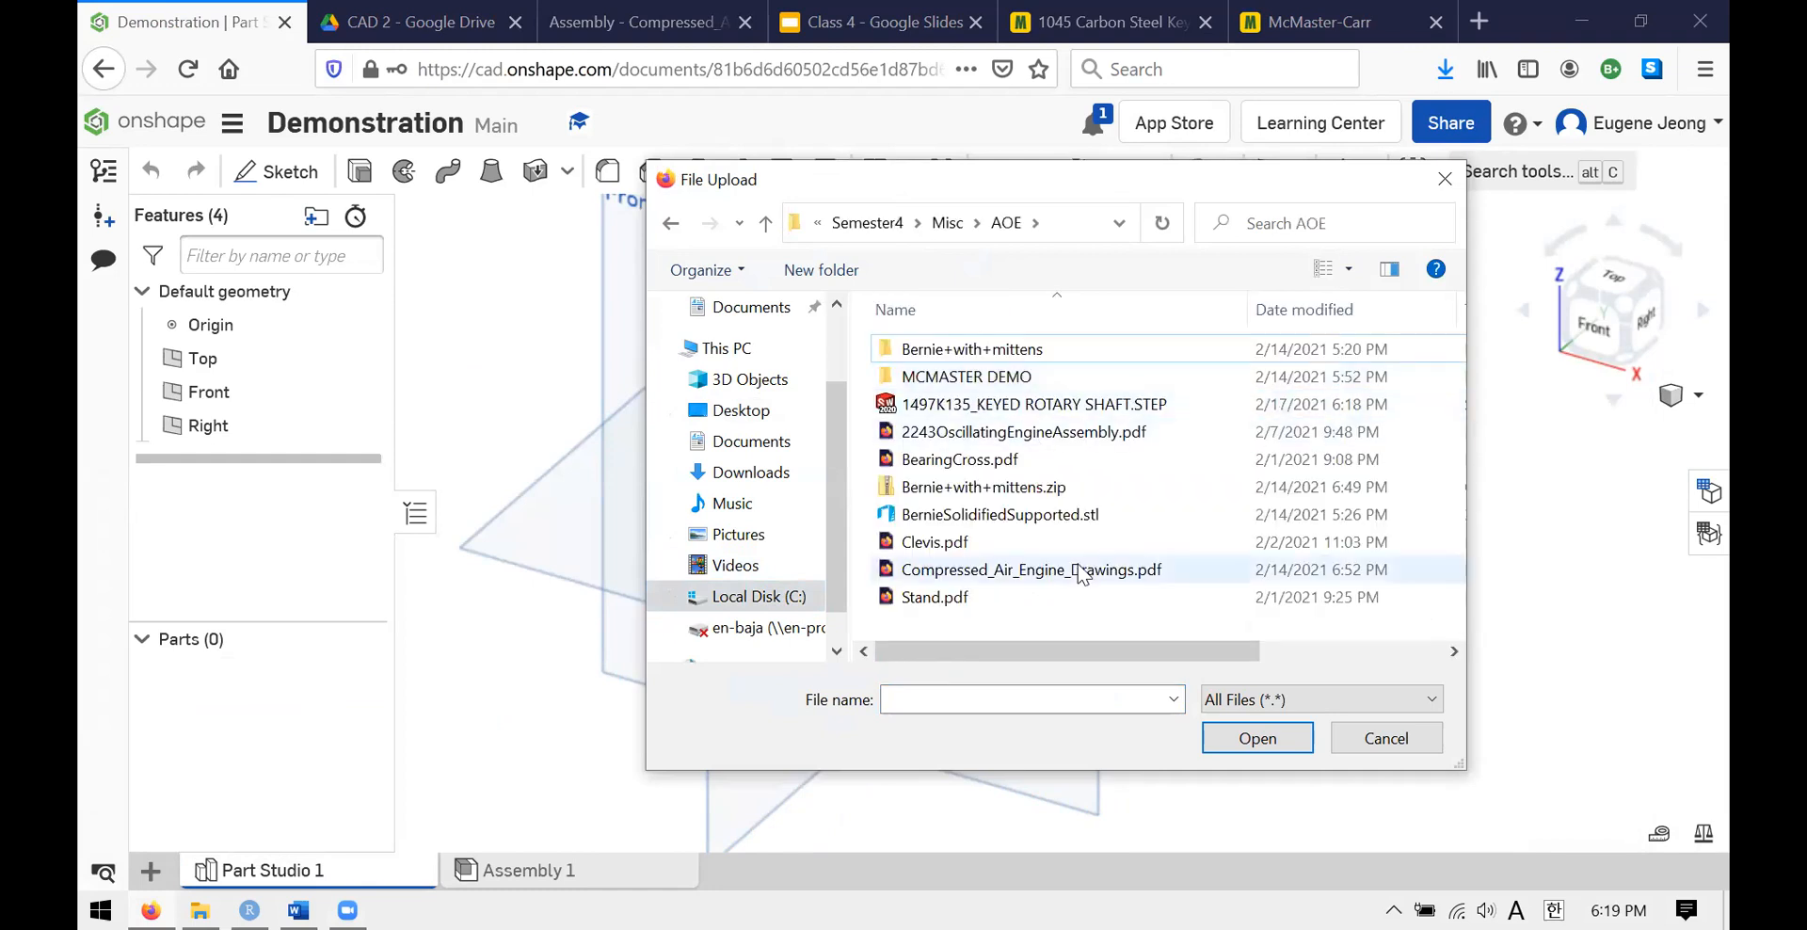
{"action": "left_click", "coordinate": [1015, 405]}
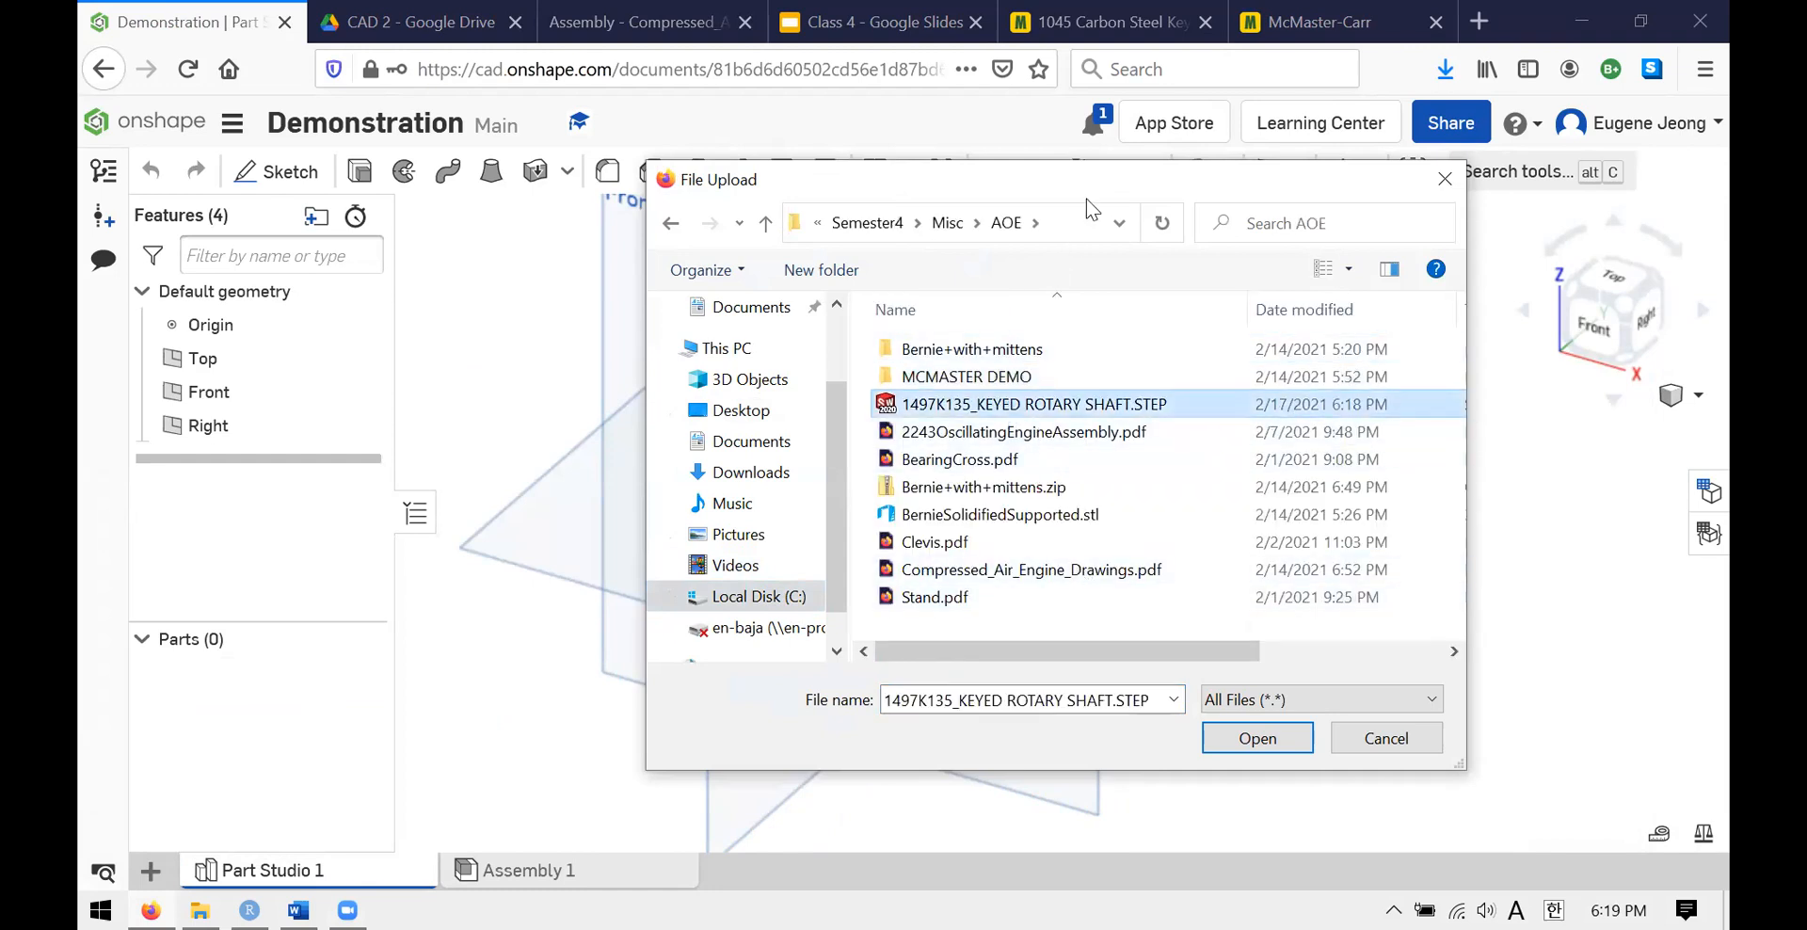
{"action": "left_click_drag", "start_coordinate": [1393, 183], "coordinate": [1086, 199]}
{"action": "left_click", "coordinate": [955, 756]}
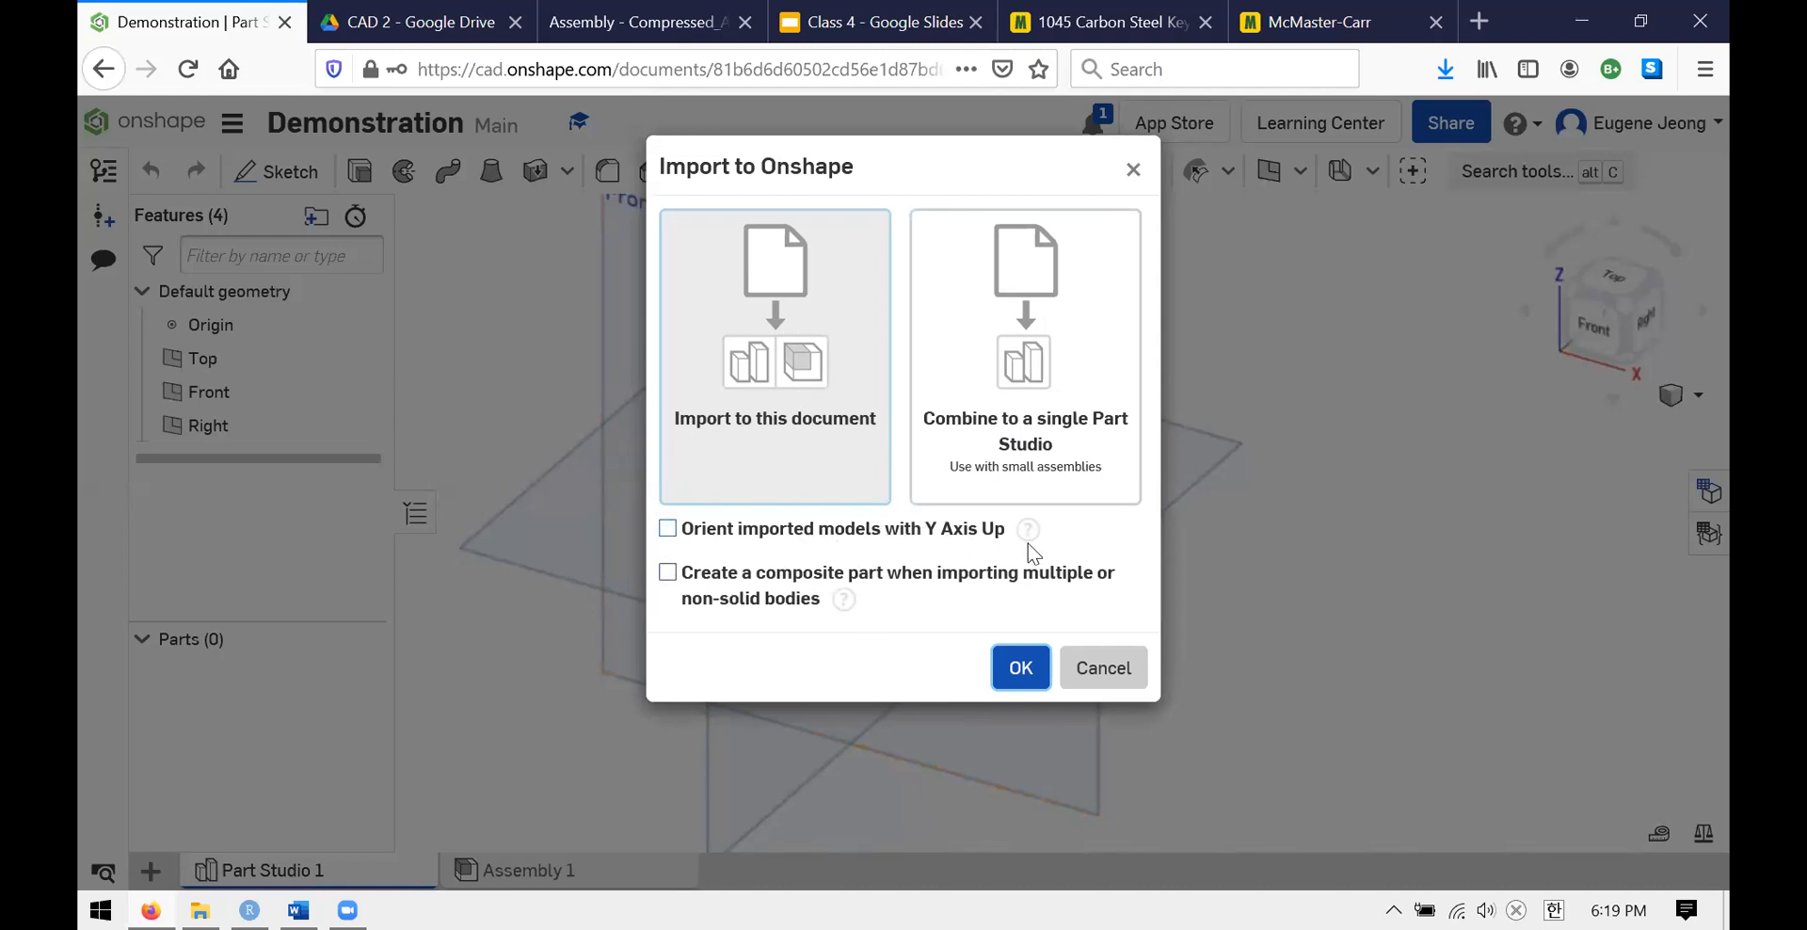
{"action": "left_click", "coordinate": [1019, 668]}
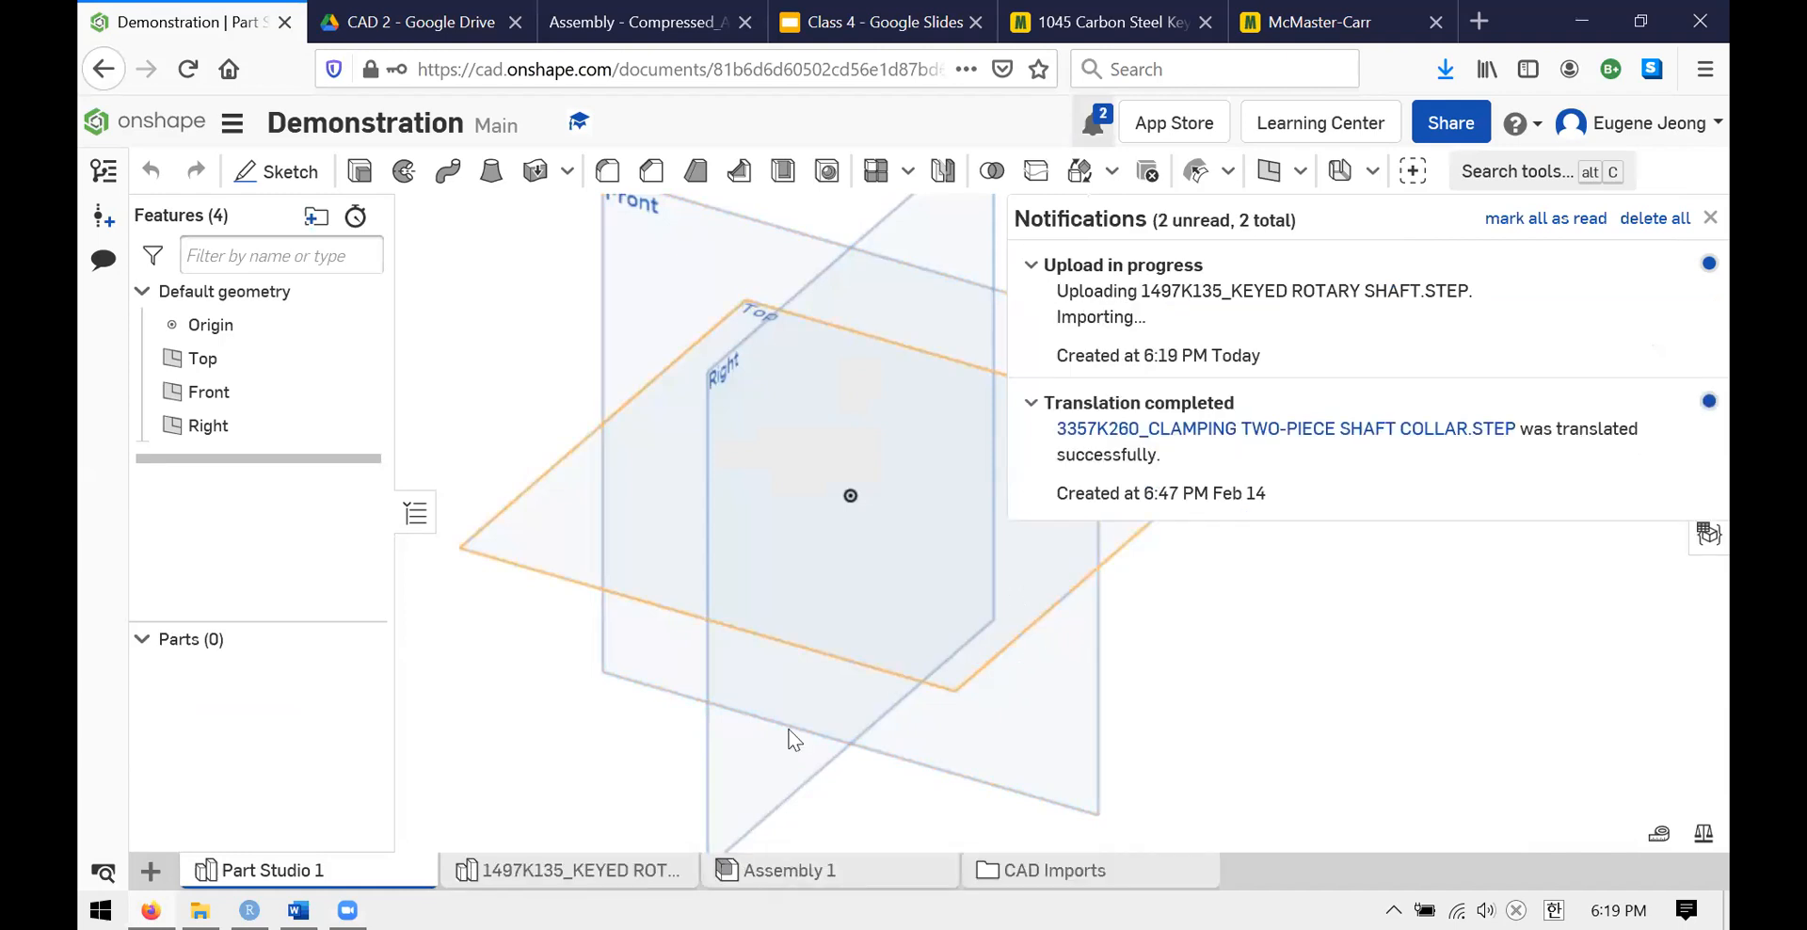
- Open the imported keyed rotary shaft and examine its body and keyway against the McMaster-Carr product page
{"action": "left_click", "coordinate": [525, 866]}
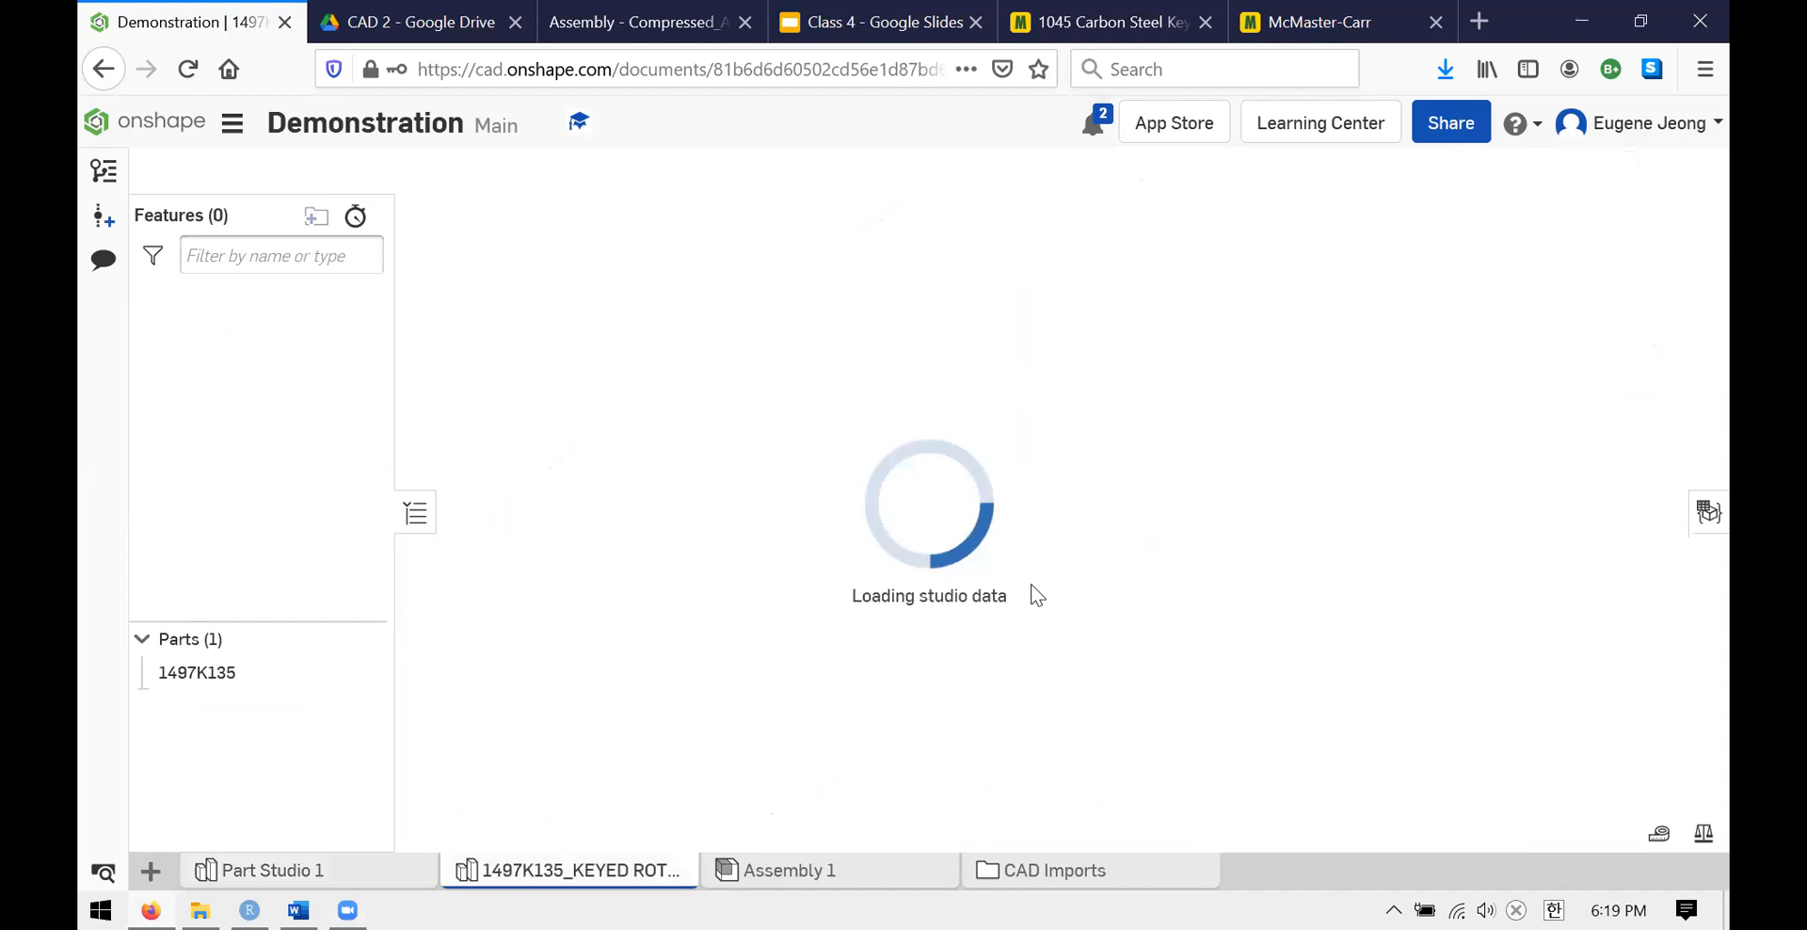
{"action": "scroll", "coordinate": [1149, 565], "scroll_direction": "down", "scroll_amount": 3}
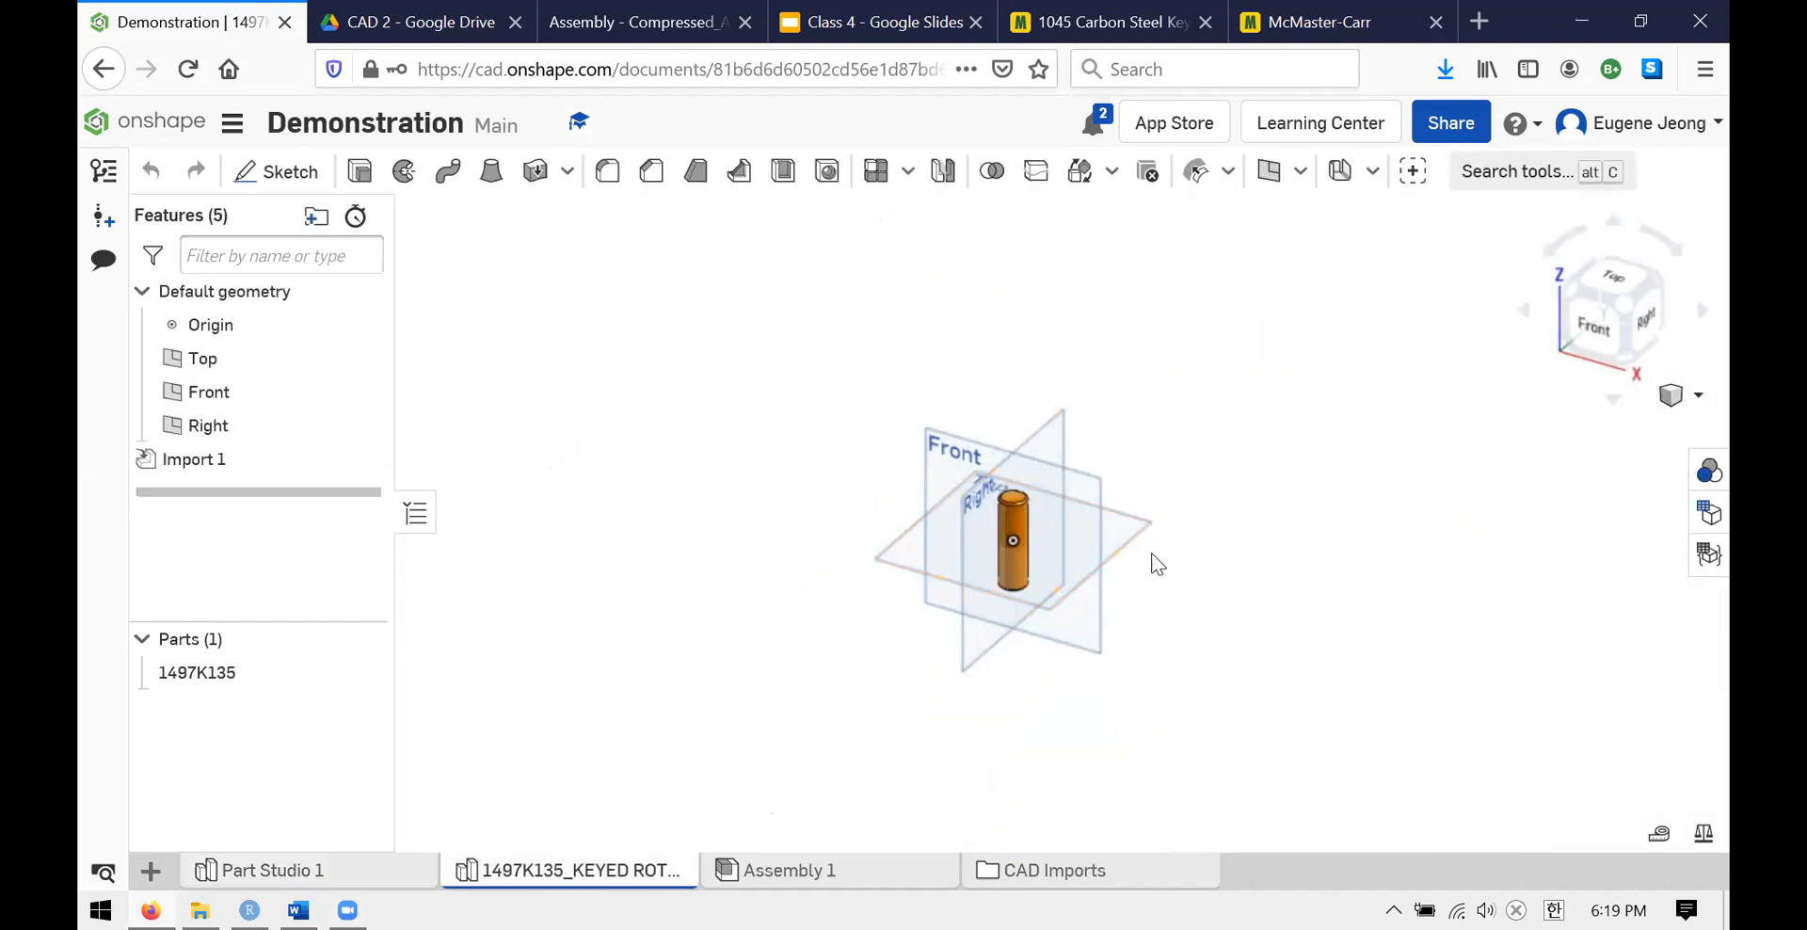
{"action": "scroll", "coordinate": [845, 477], "scroll_direction": "up", "scroll_amount": 5}
{"action": "right_click_drag", "start_coordinate": [1089, 320], "coordinate": [1230, 66]}
{"action": "left_click", "coordinate": [1291, 19]}
{"action": "left_click", "coordinate": [1101, 20]}
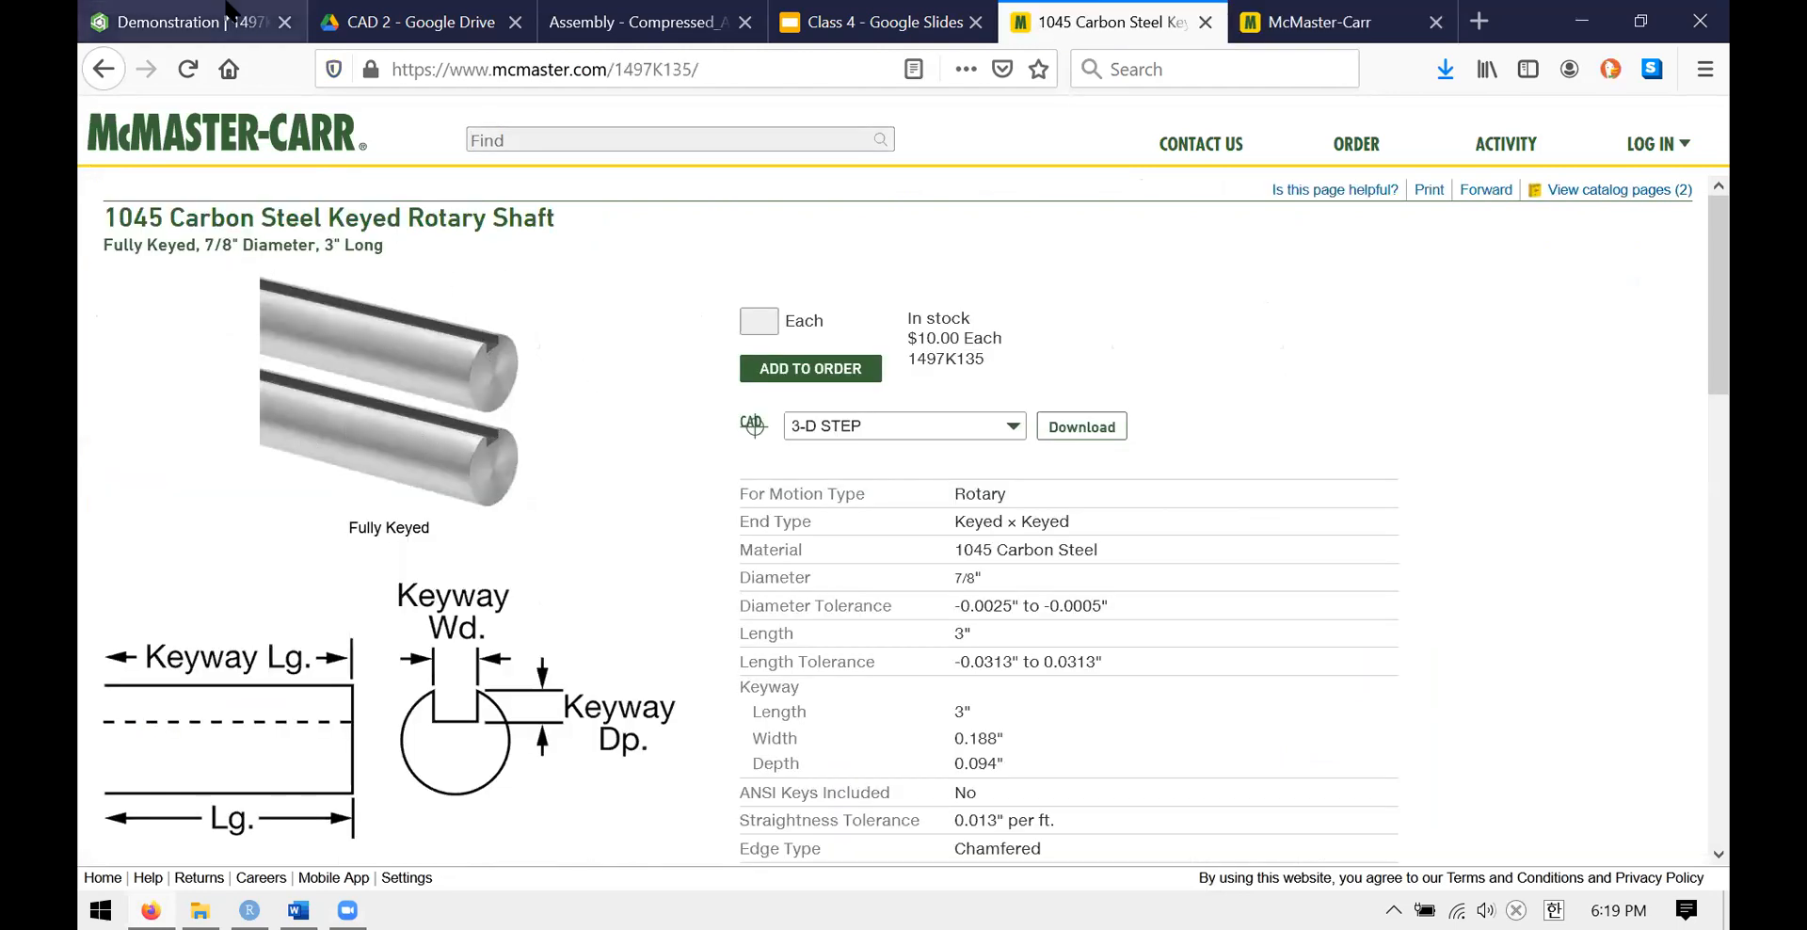
{"action": "key", "text": "ctrl+1"}
{"action": "right_click_drag", "start_coordinate": [1001, 395], "coordinate": [905, 520]}
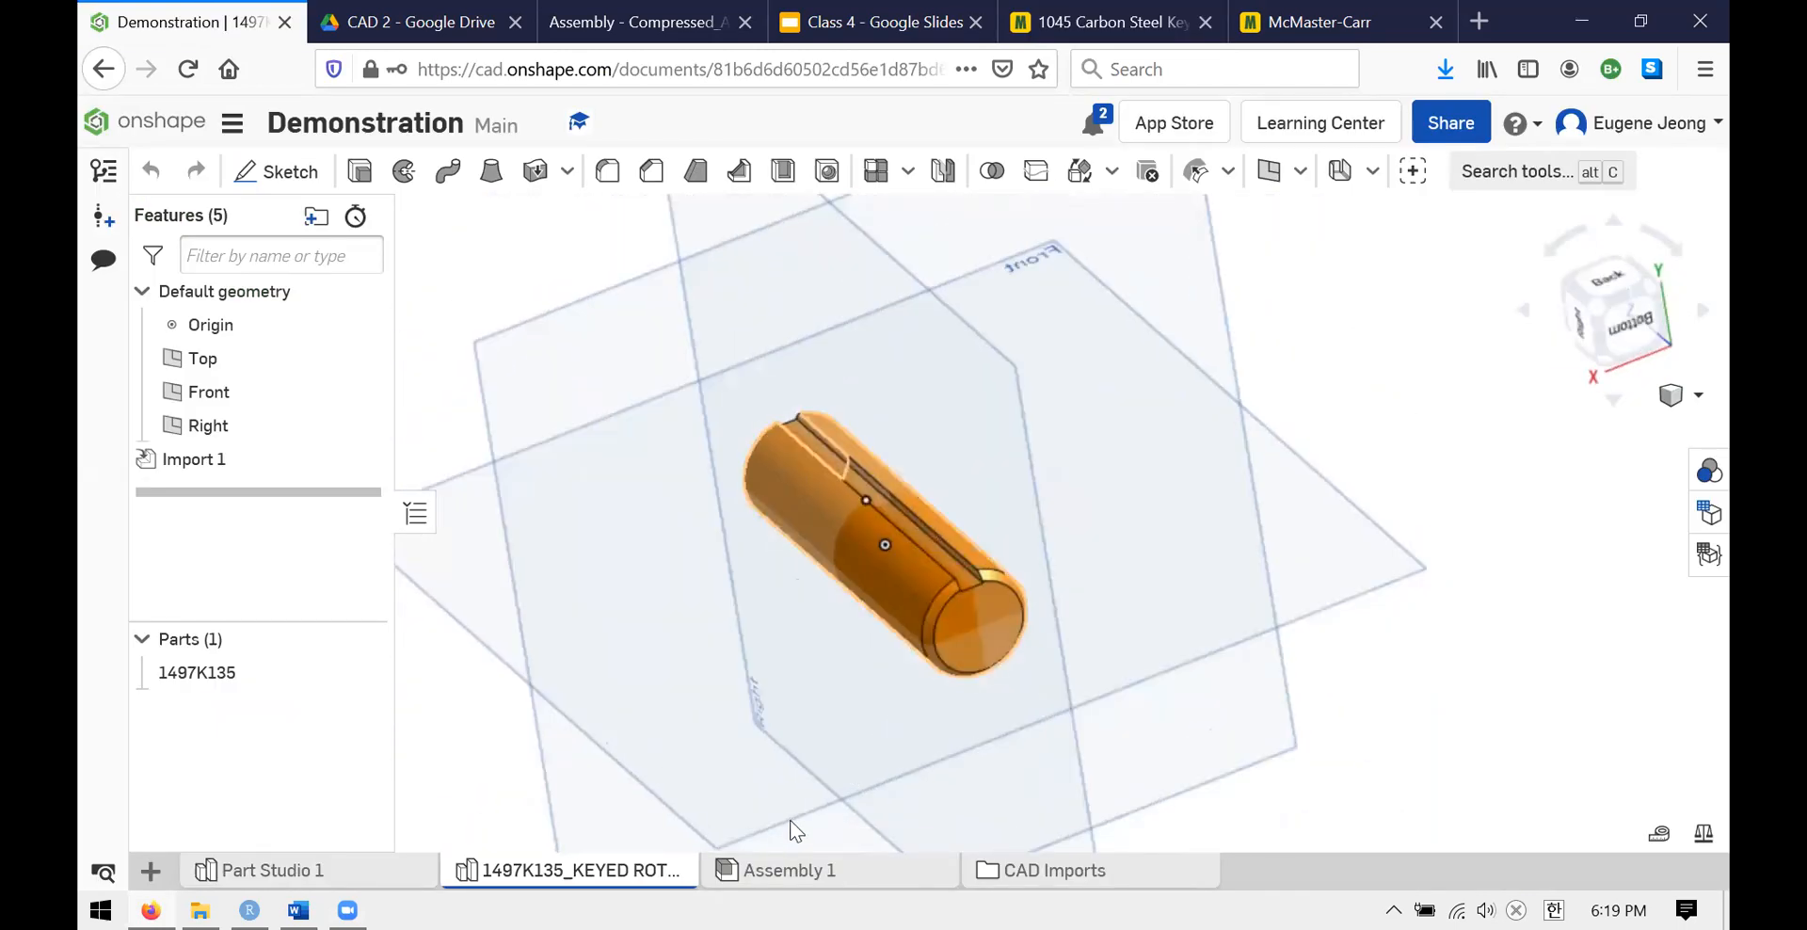
{"action": "scroll", "coordinate": [865, 454], "scroll_direction": "down", "scroll_amount": 5}
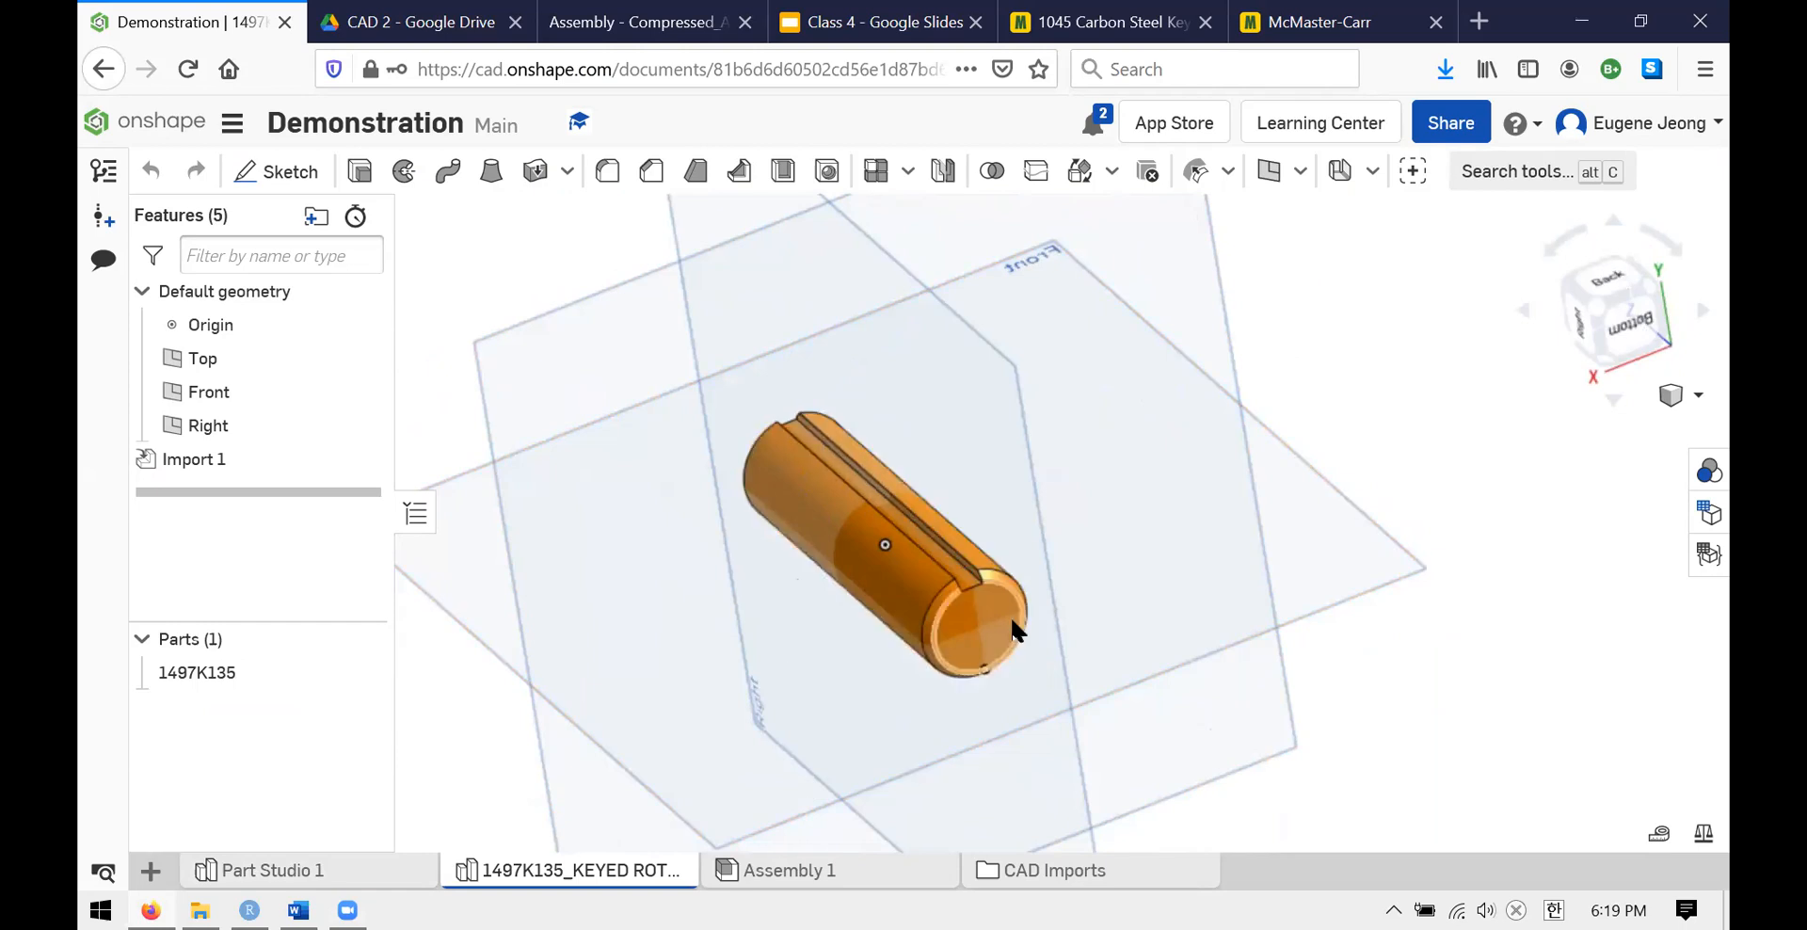
{"action": "scroll", "coordinate": [989, 604], "scroll_direction": "up", "scroll_amount": 5}
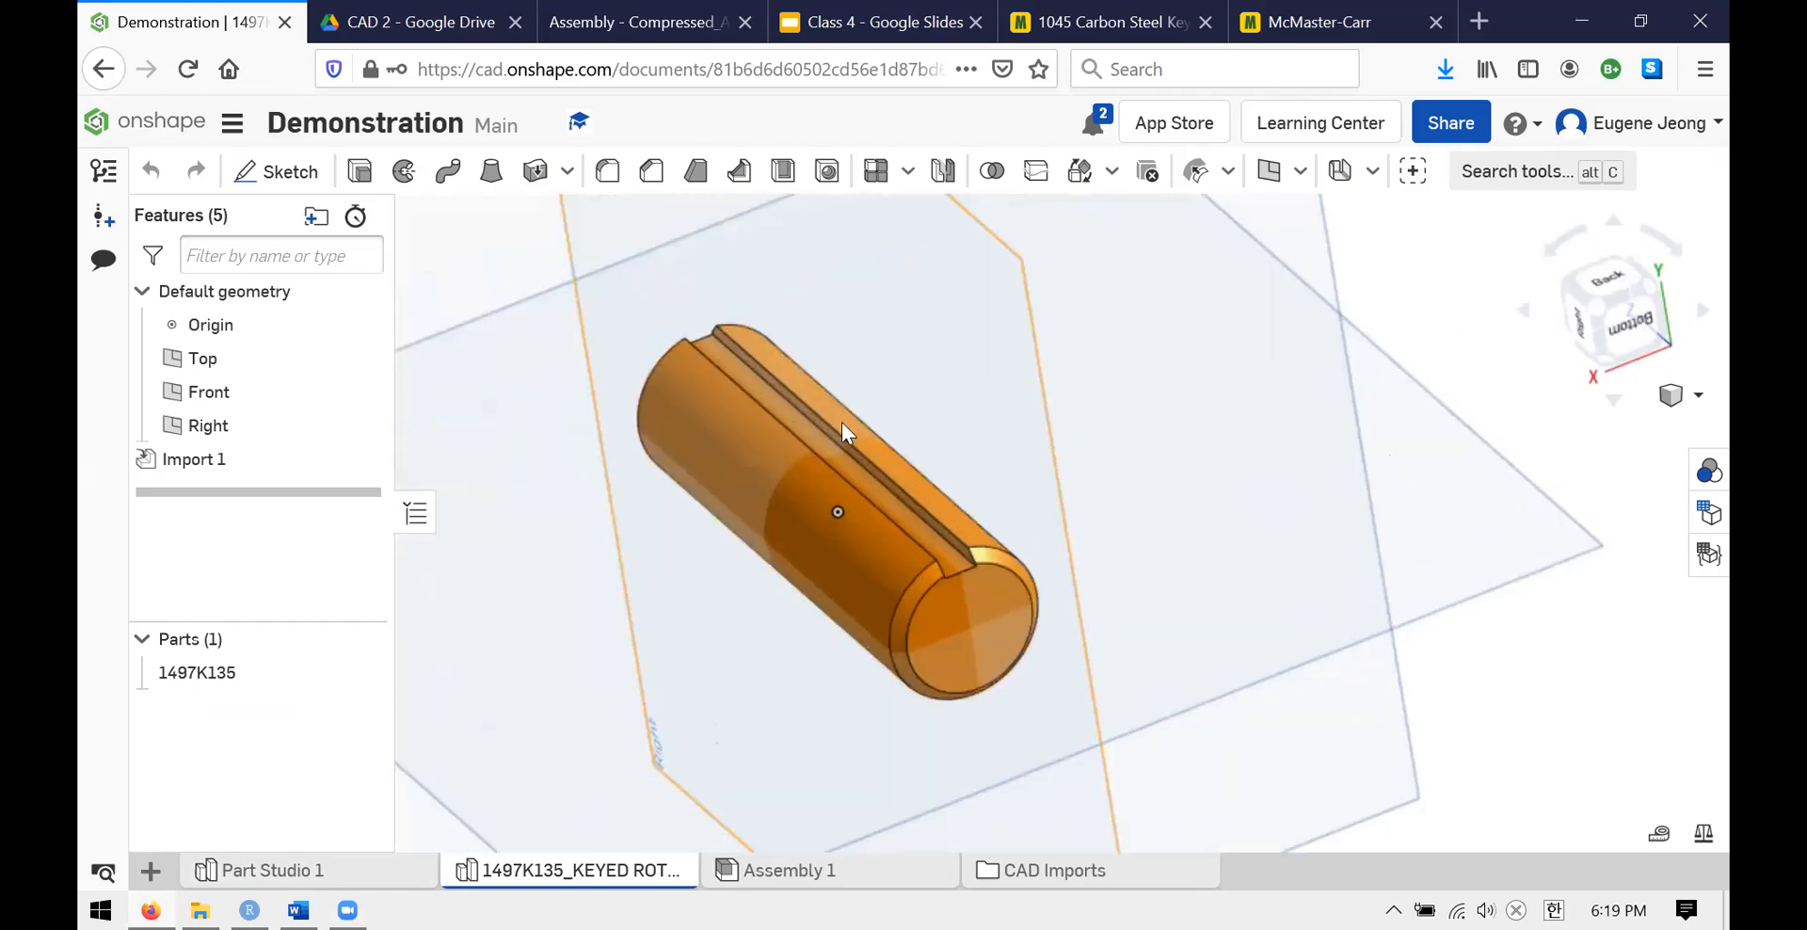
- Open the McMaster-Carr page of the 3357K26 shaft collar from the link in the Class 4 slides
{"action": "left_click", "coordinate": [840, 36]}
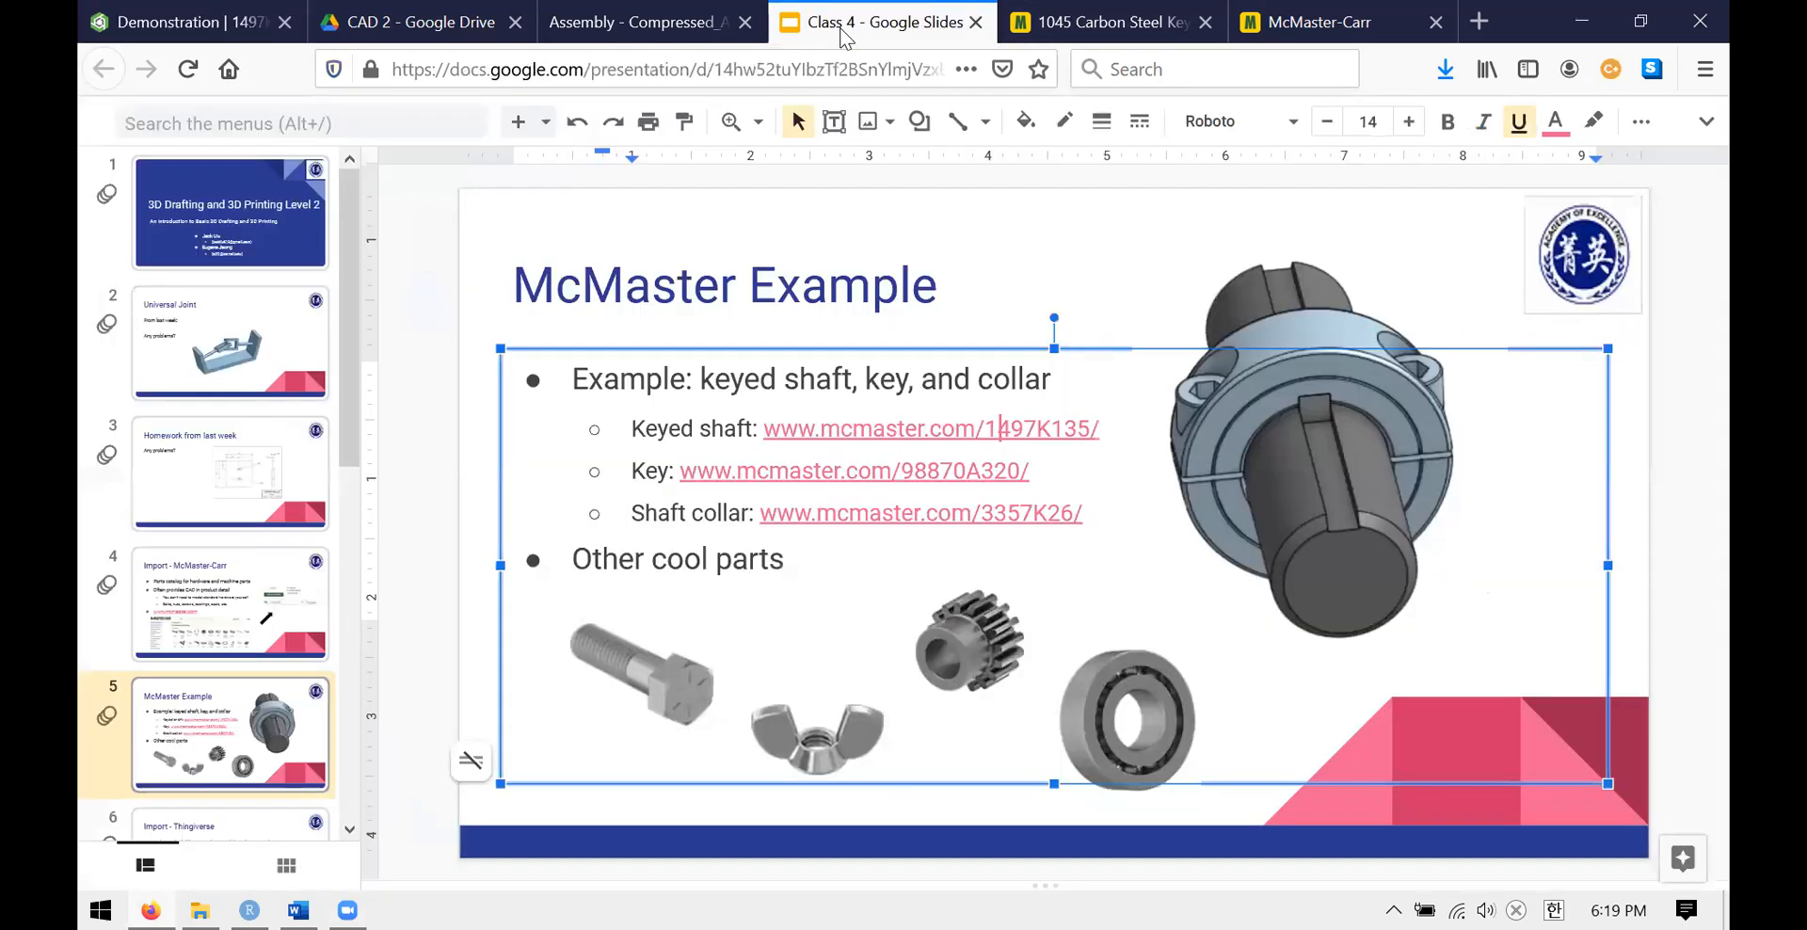
{"action": "left_click", "coordinate": [869, 520]}
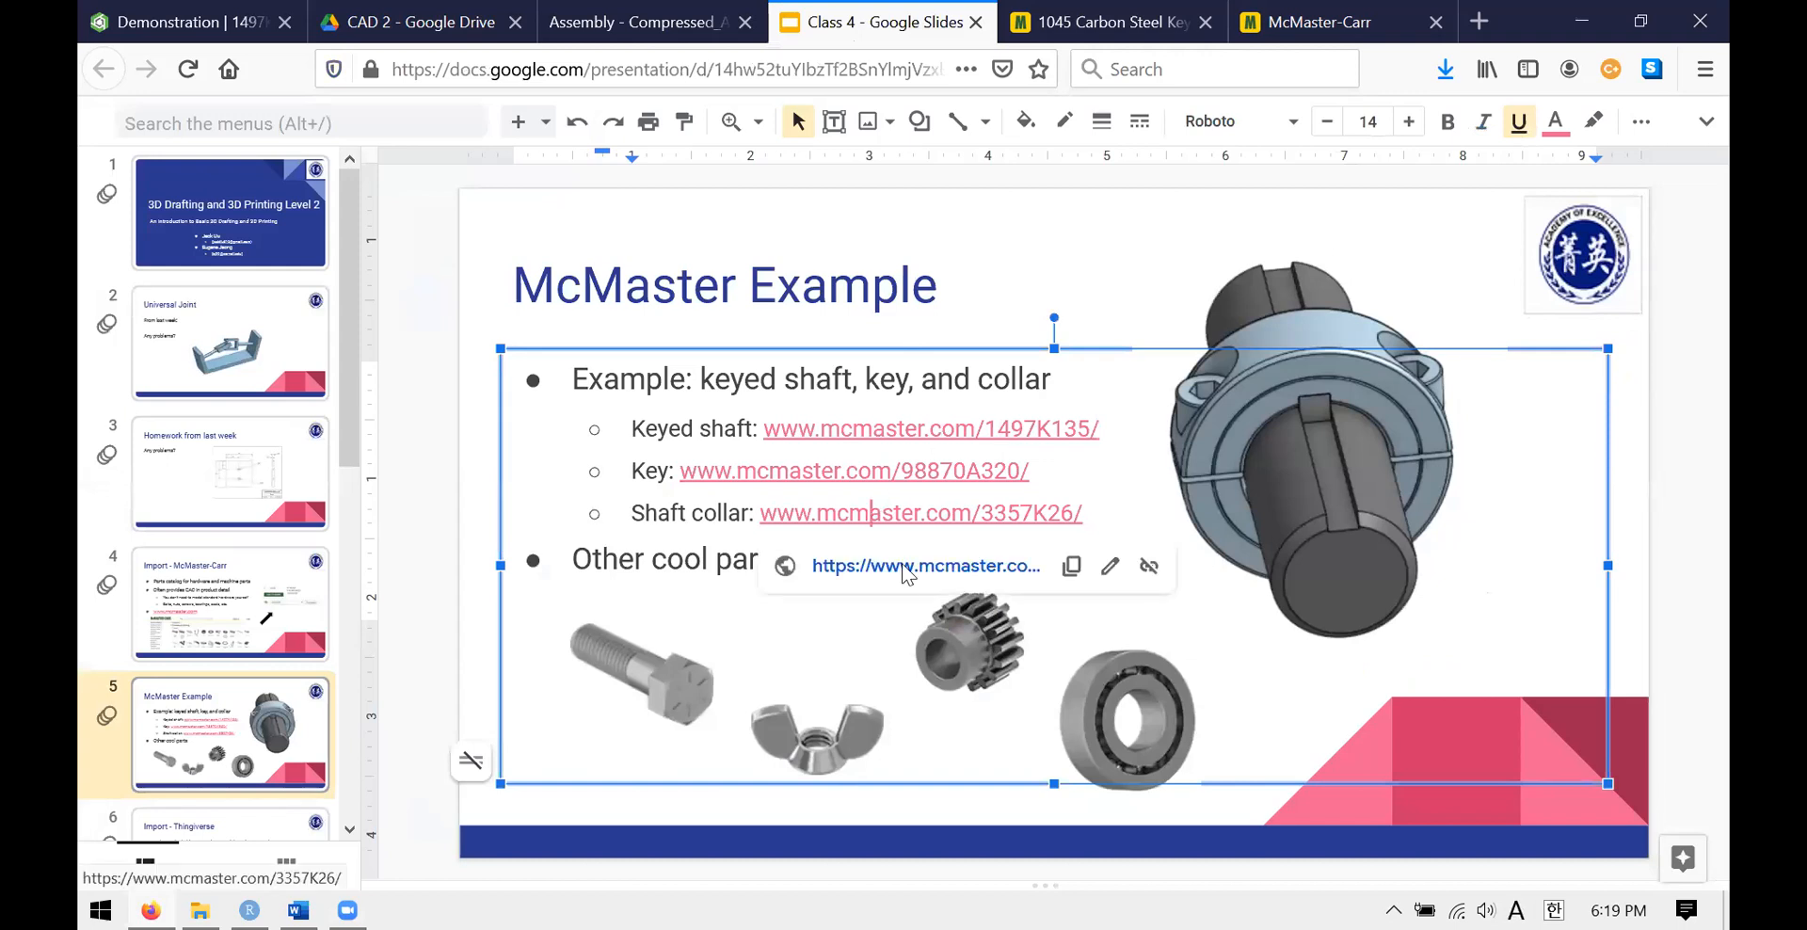
{"action": "left_click", "coordinate": [909, 565]}
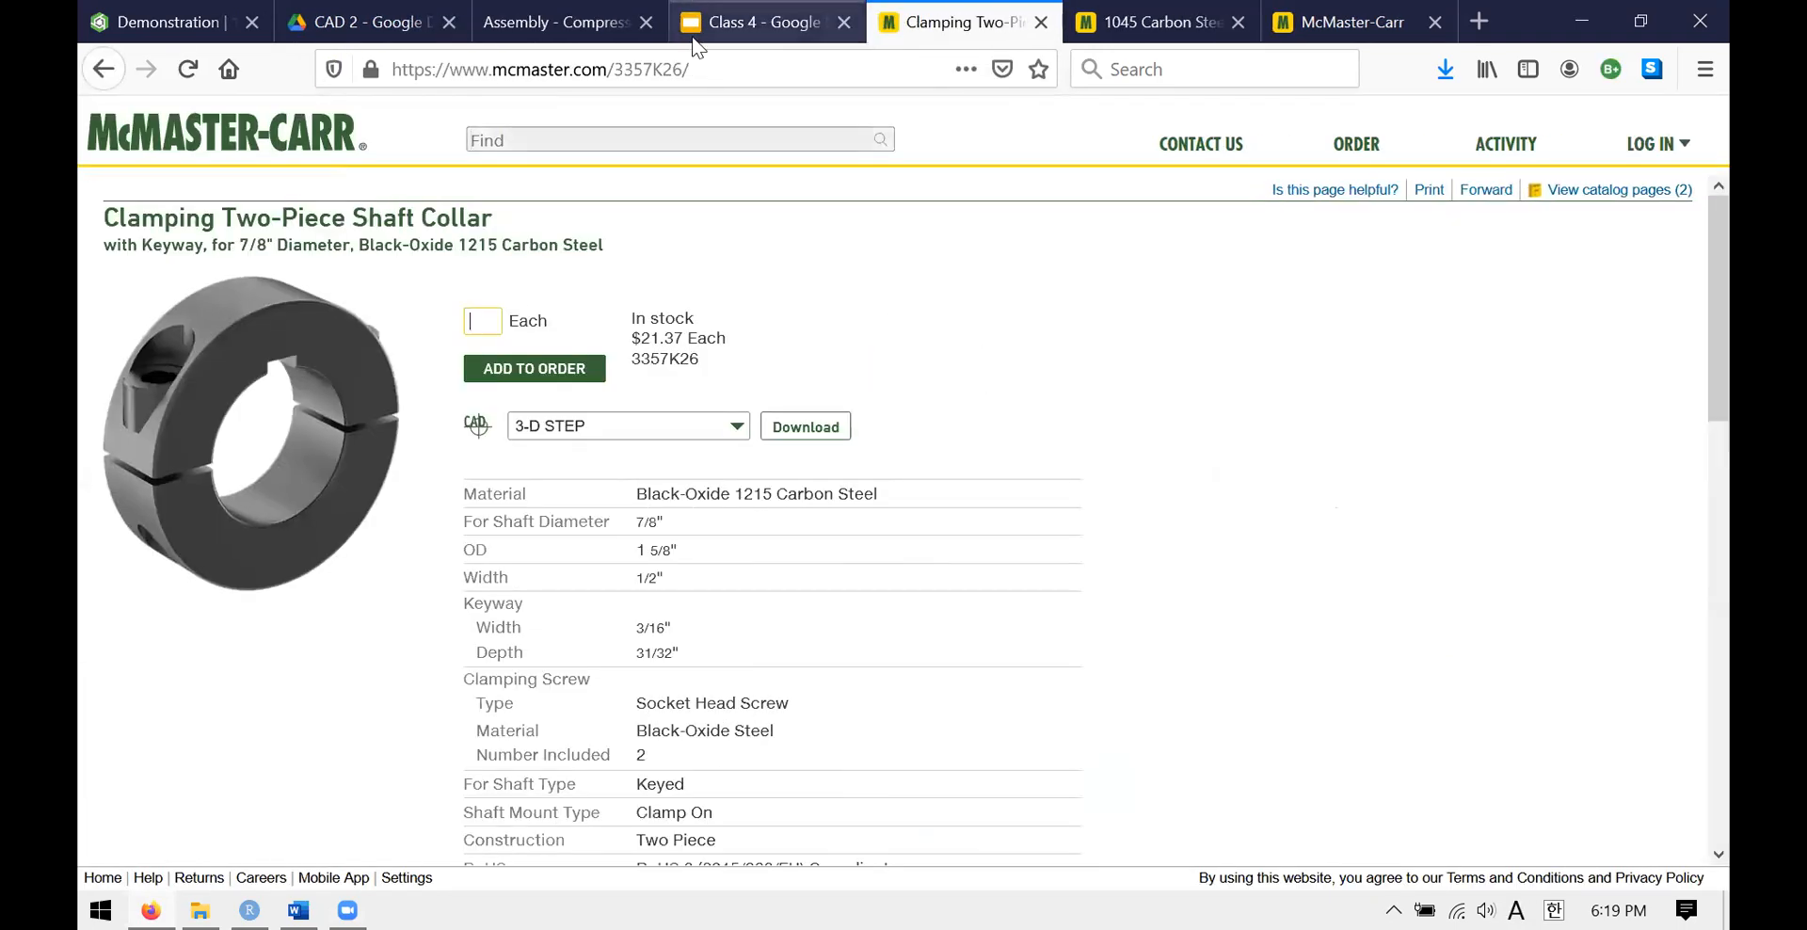
- Download the shaft collar's 3-D STEP model and save 3357K260_CLAMPING TWO-PIECE SHAFT COLLAR.STEP in the AOE folder
{"action": "left_click", "coordinate": [819, 429]}
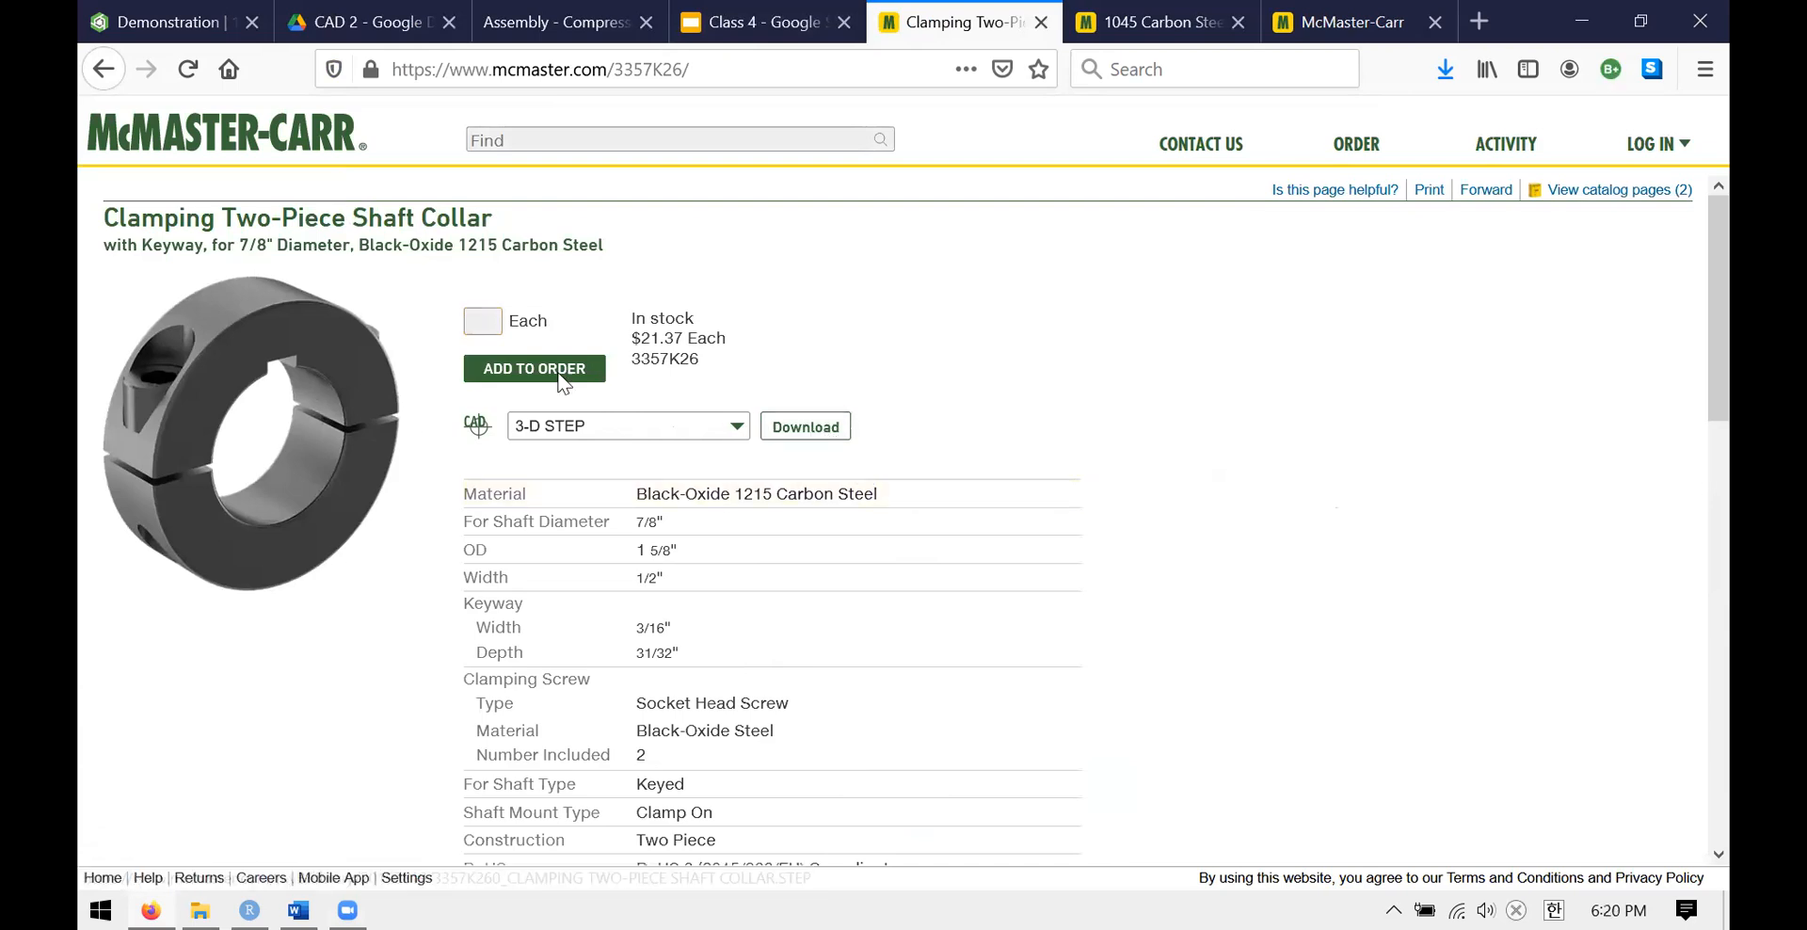
{"action": "left_click", "coordinate": [802, 430]}
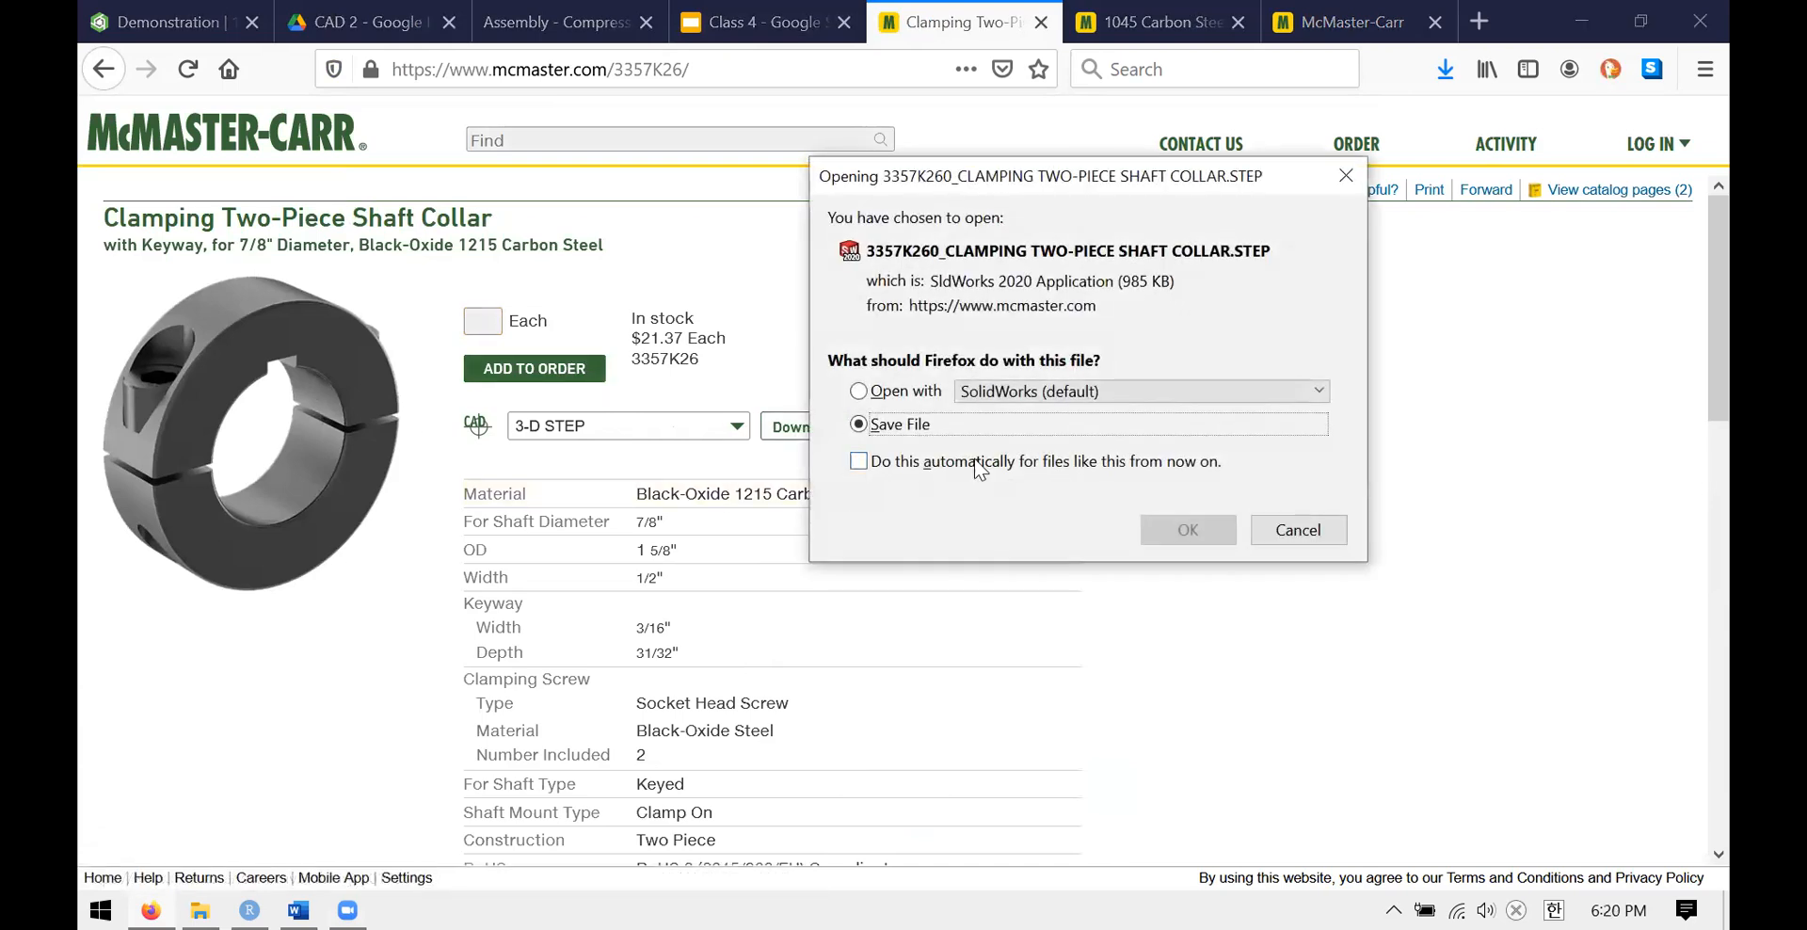
{"action": "left_click", "coordinate": [1156, 533]}
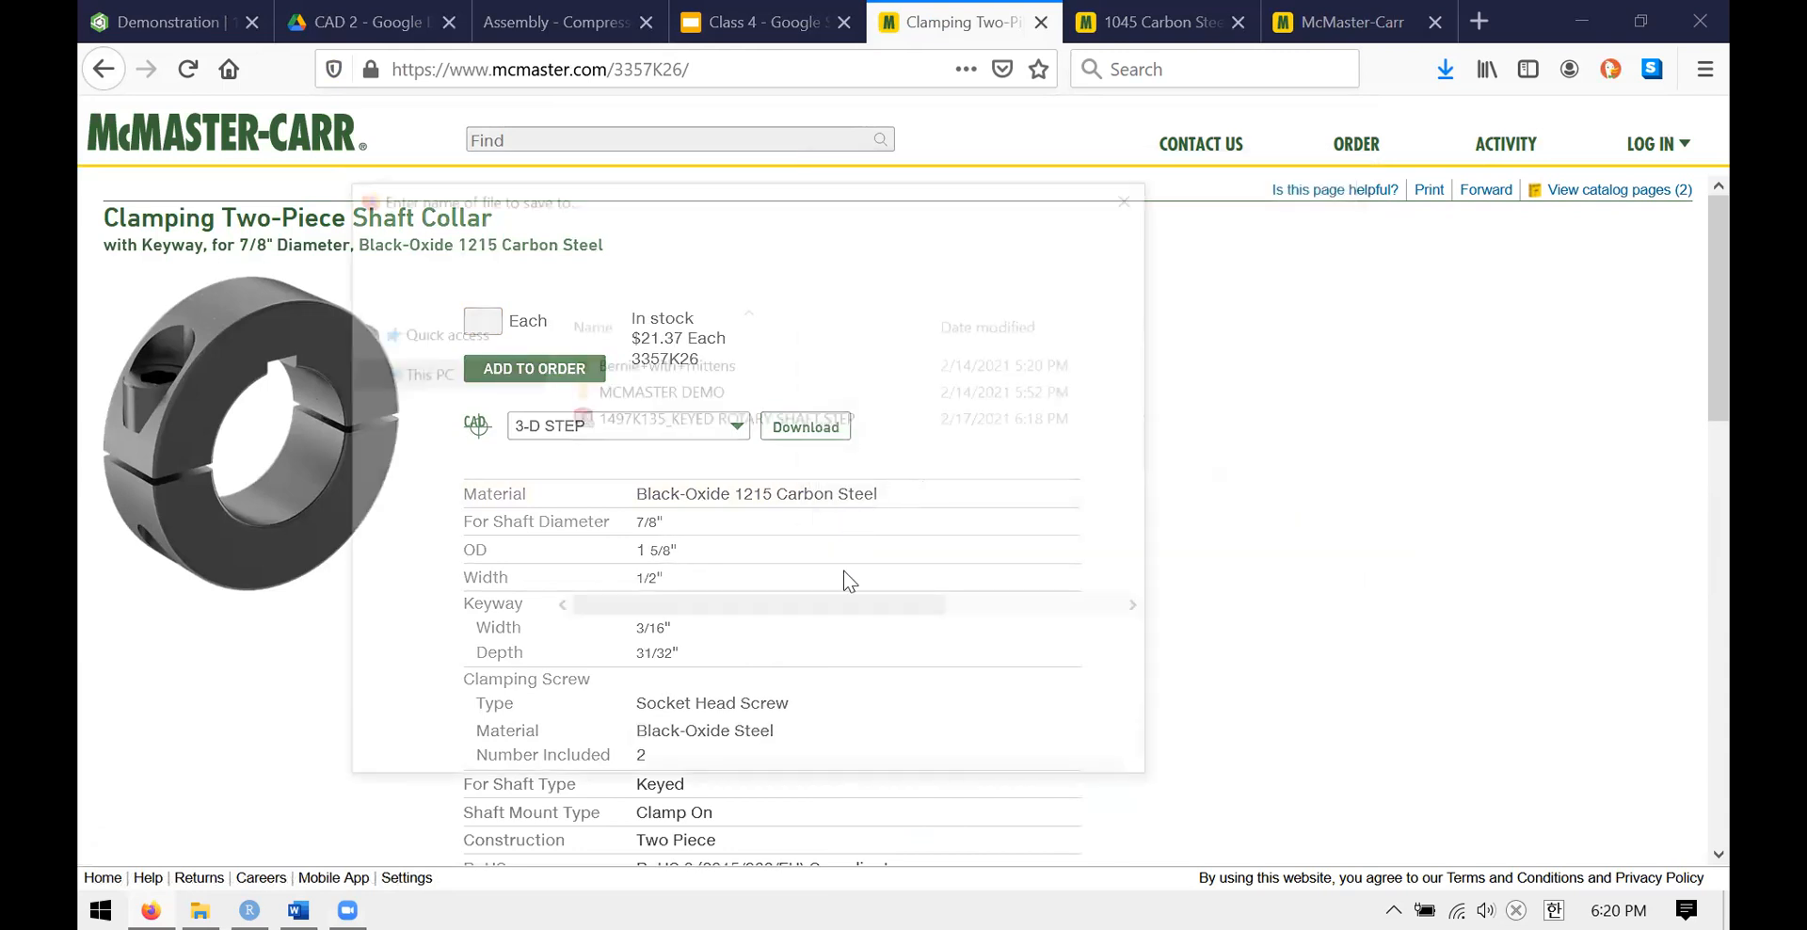
{"action": "left_click", "coordinate": [951, 745]}
- Switch to the Demonstration document in Onshape and choose 3357K260_CLAMPING TWO-PIECE SHAFT COLLAR.STEP from the AOE folder for import
{"action": "left_click", "coordinate": [160, 22]}
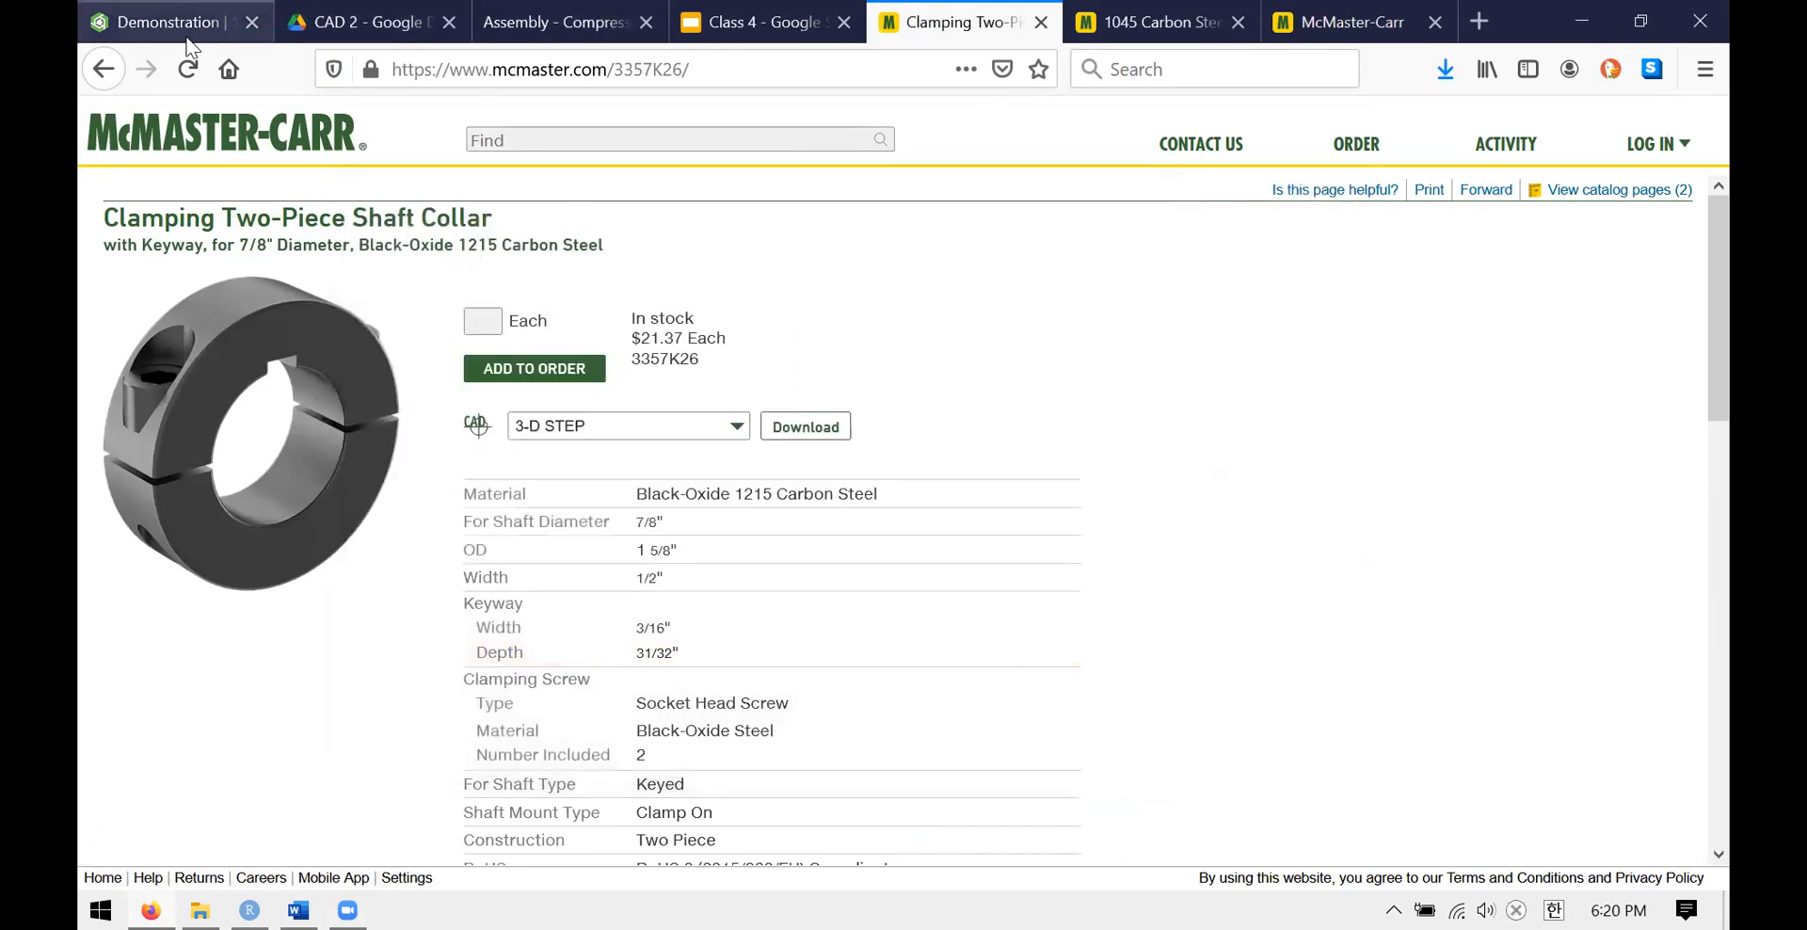
{"action": "left_click", "coordinate": [150, 871]}
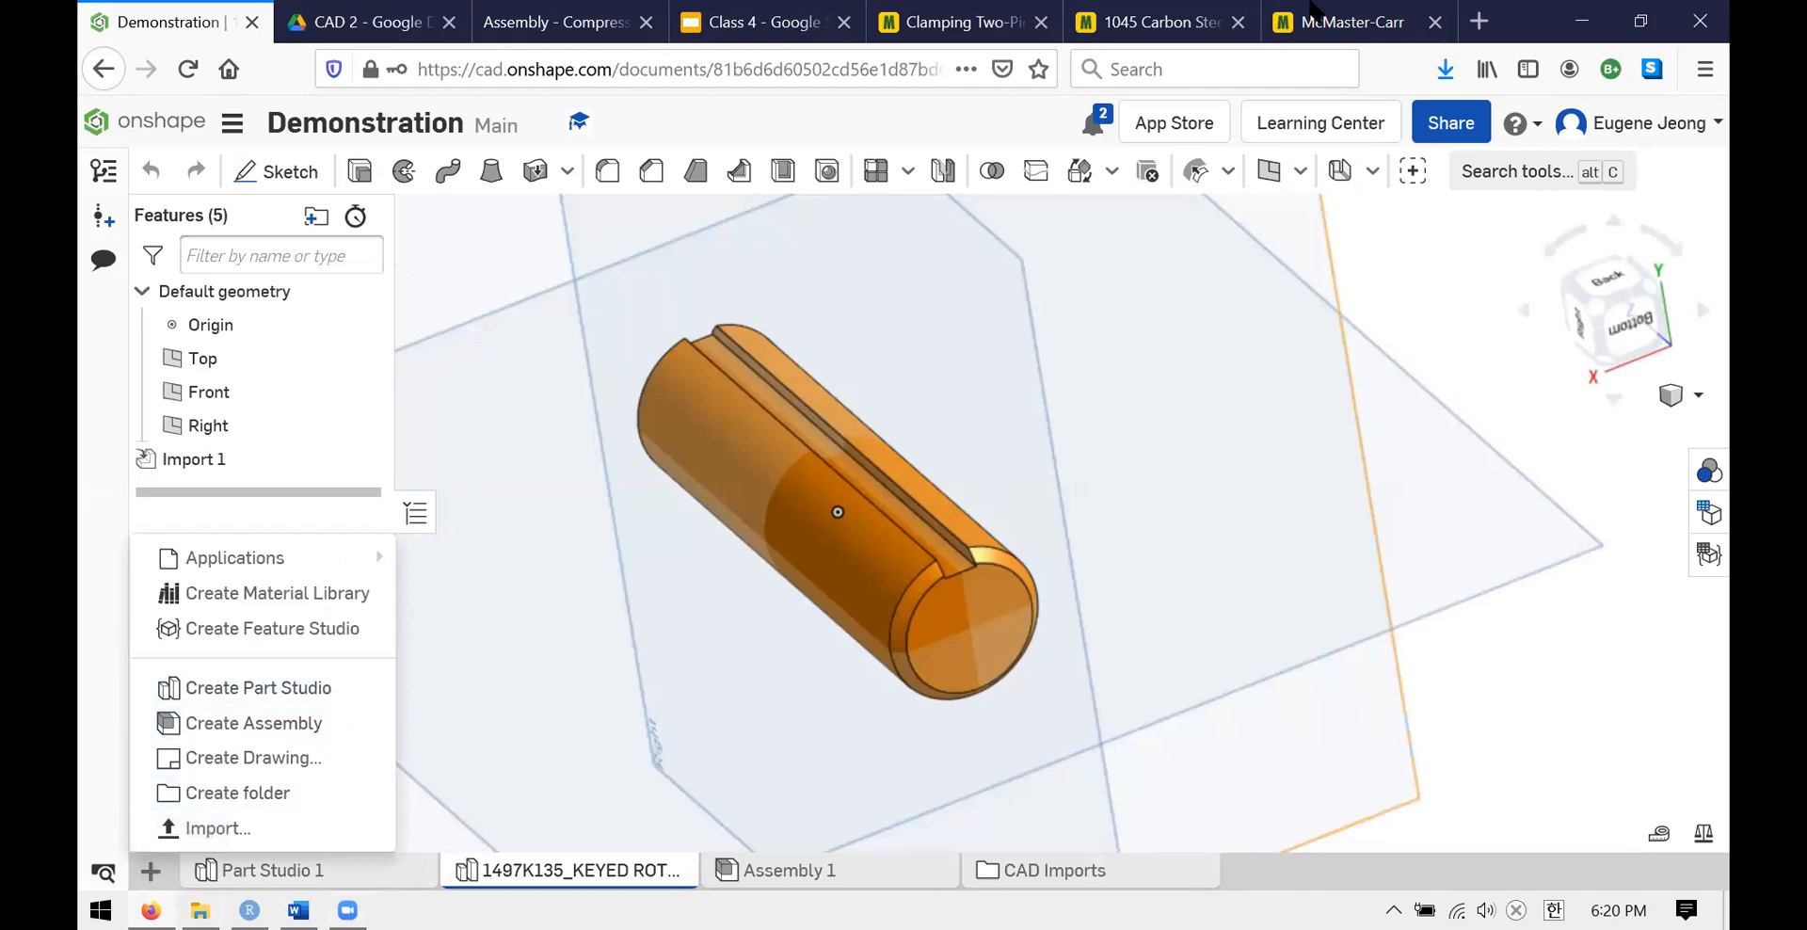
{"action": "left_click", "coordinate": [946, 22]}
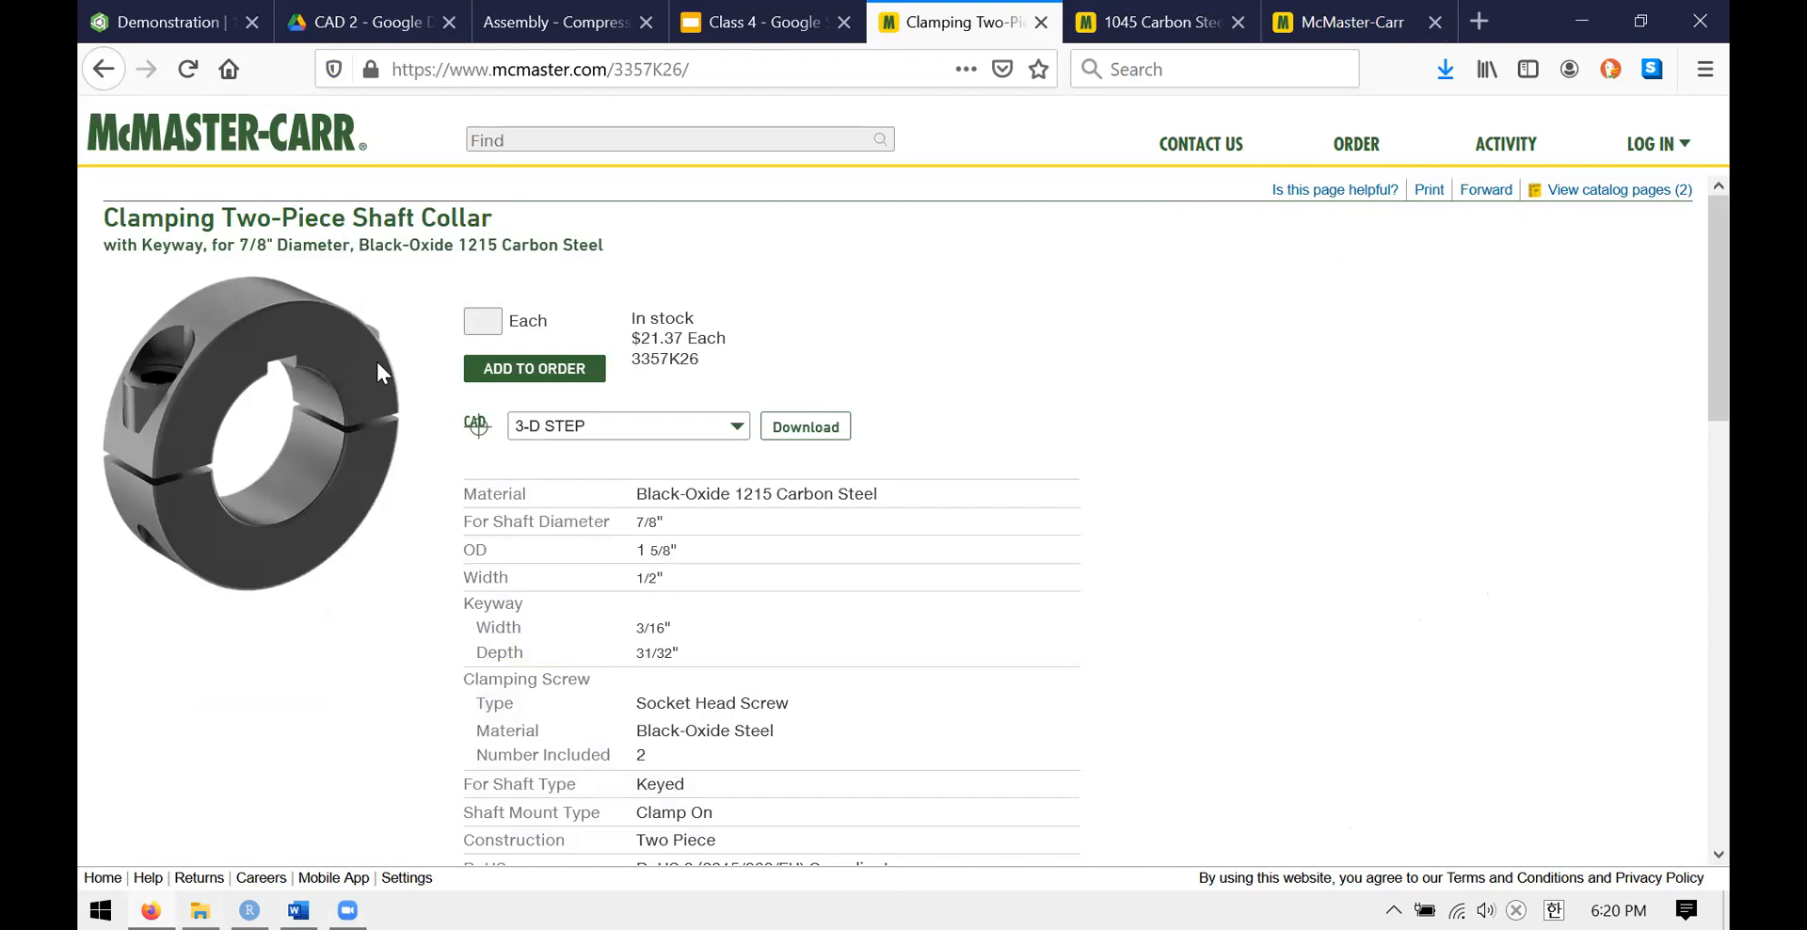
{"action": "left_click", "coordinate": [169, 22]}
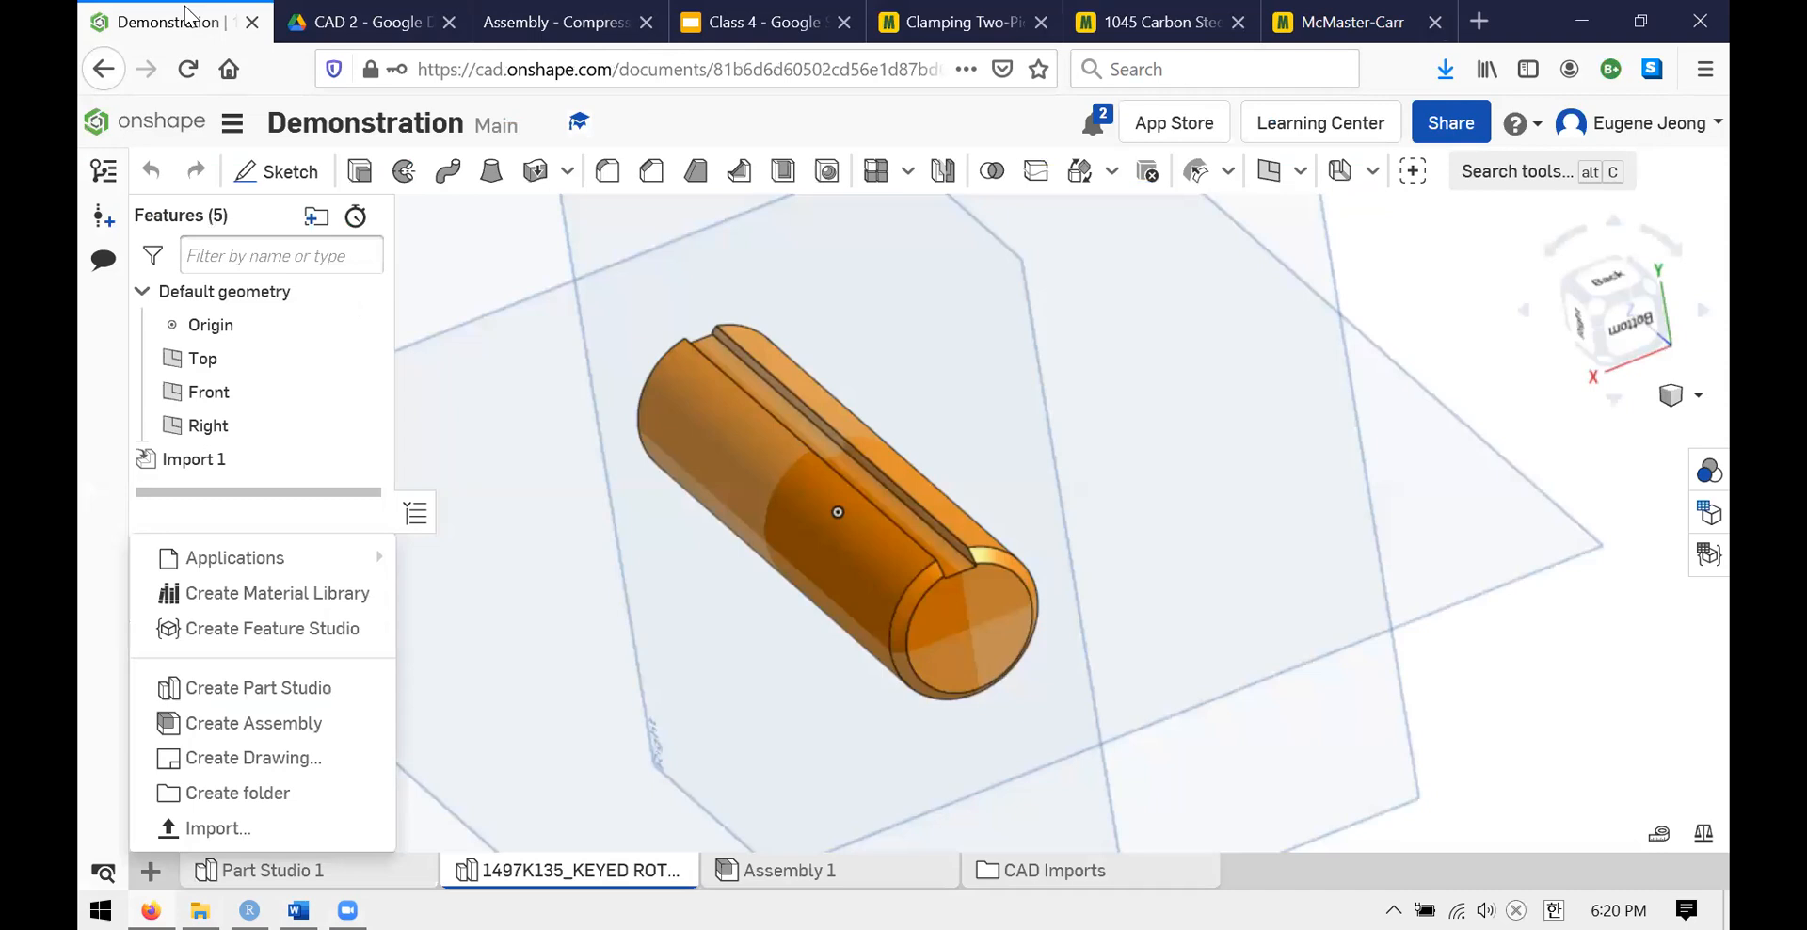
{"action": "left_click", "coordinate": [283, 828]}
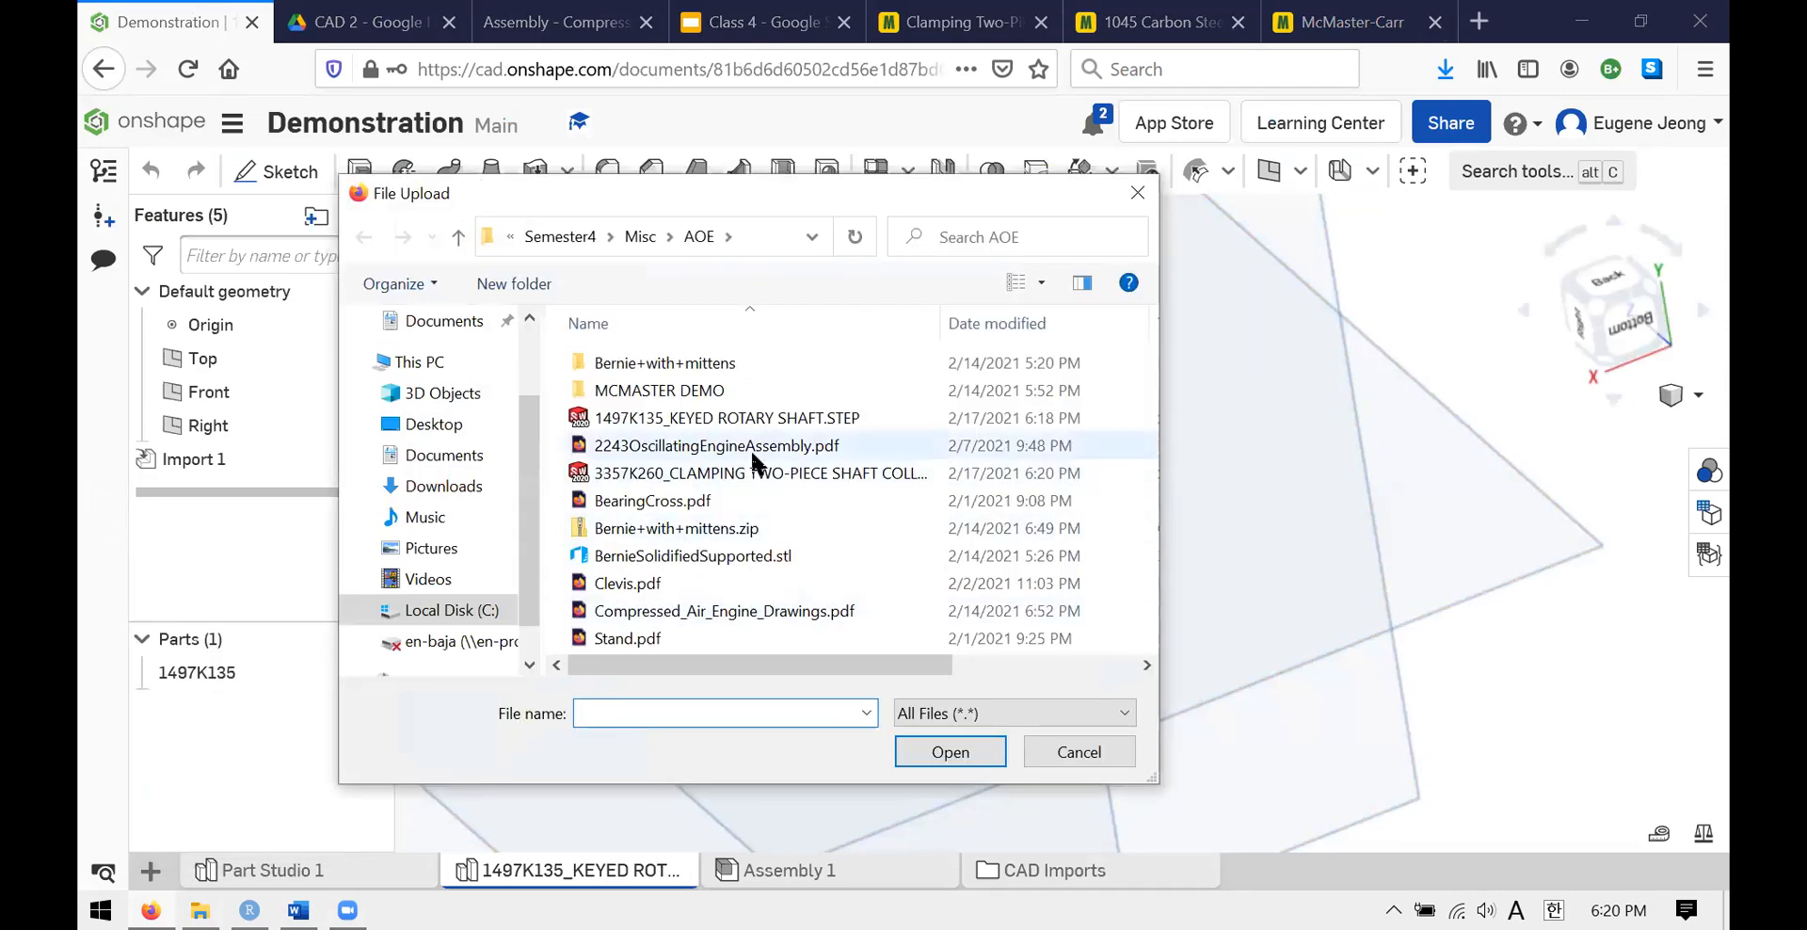
{"action": "left_click", "coordinate": [829, 473]}
{"action": "left_click", "coordinate": [946, 753]}
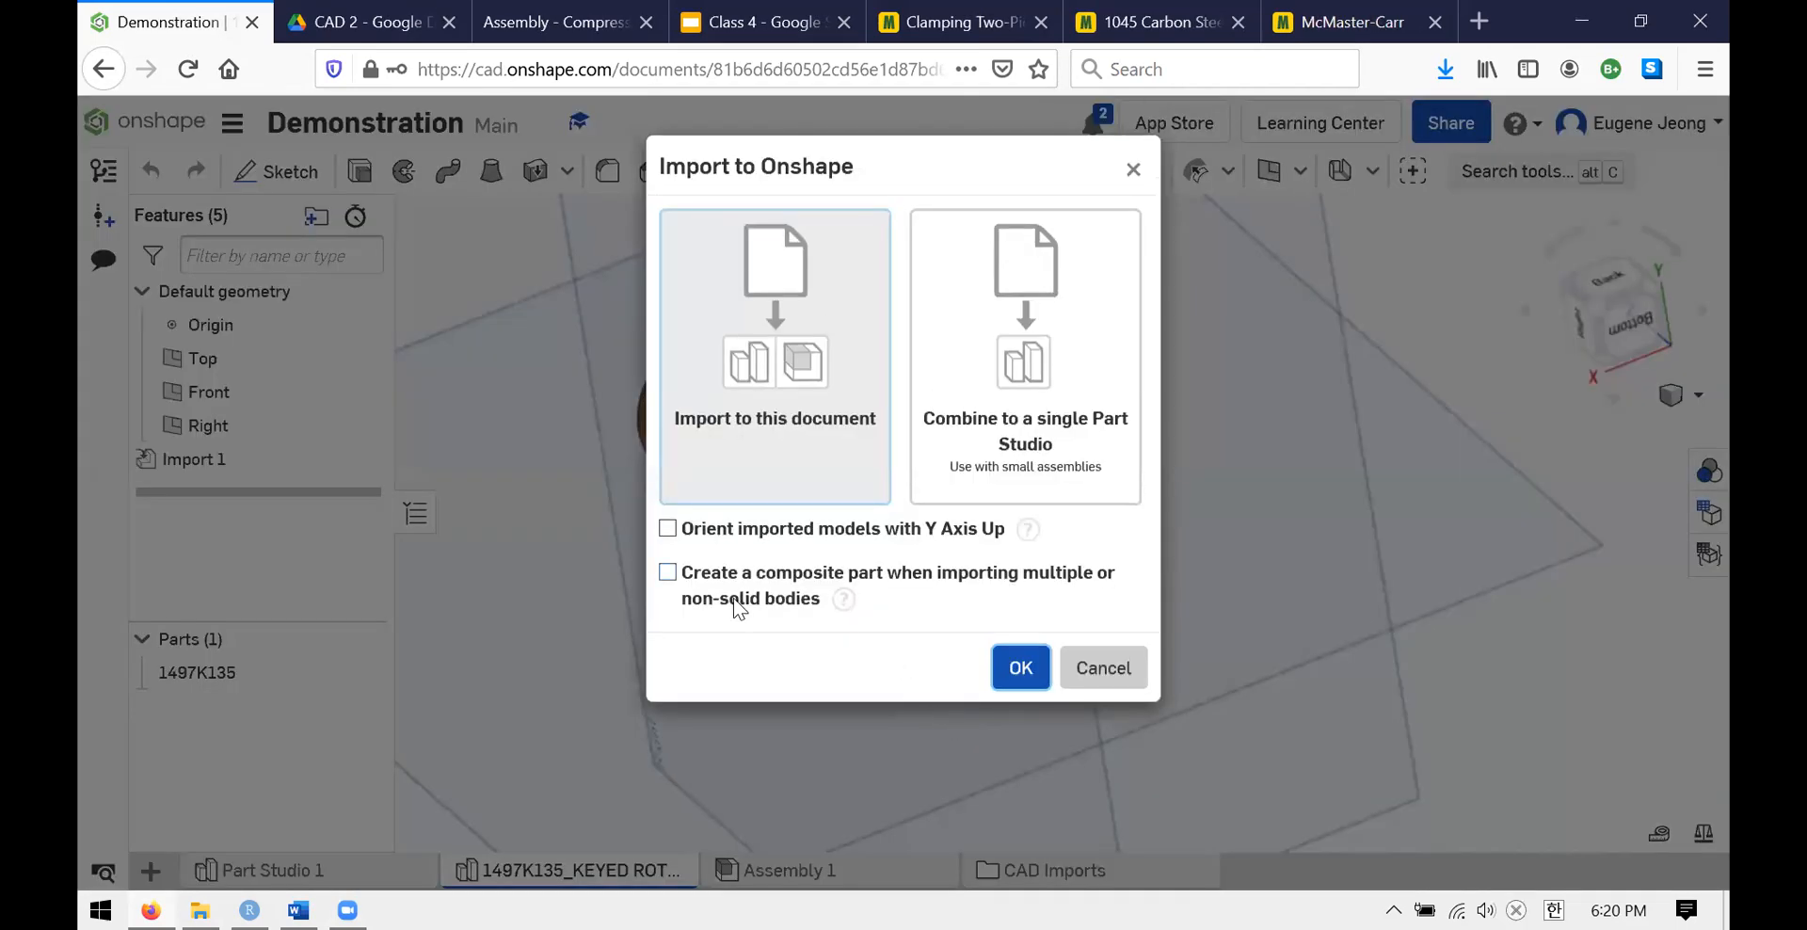
- Import the shaft collar to this document with a composite part created for multiple or non-solid bodies, and dismiss the notifications
{"action": "mouse_move", "coordinate": [703, 577]}
{"action": "left_mouse_down"}
{"action": "mouse_move", "coordinate": [1114, 589]}
{"action": "mouse_move", "coordinate": [810, 576]}
{"action": "mouse_move", "coordinate": [816, 613]}
{"action": "mouse_move", "coordinate": [689, 595]}
{"action": "left_mouse_up"}
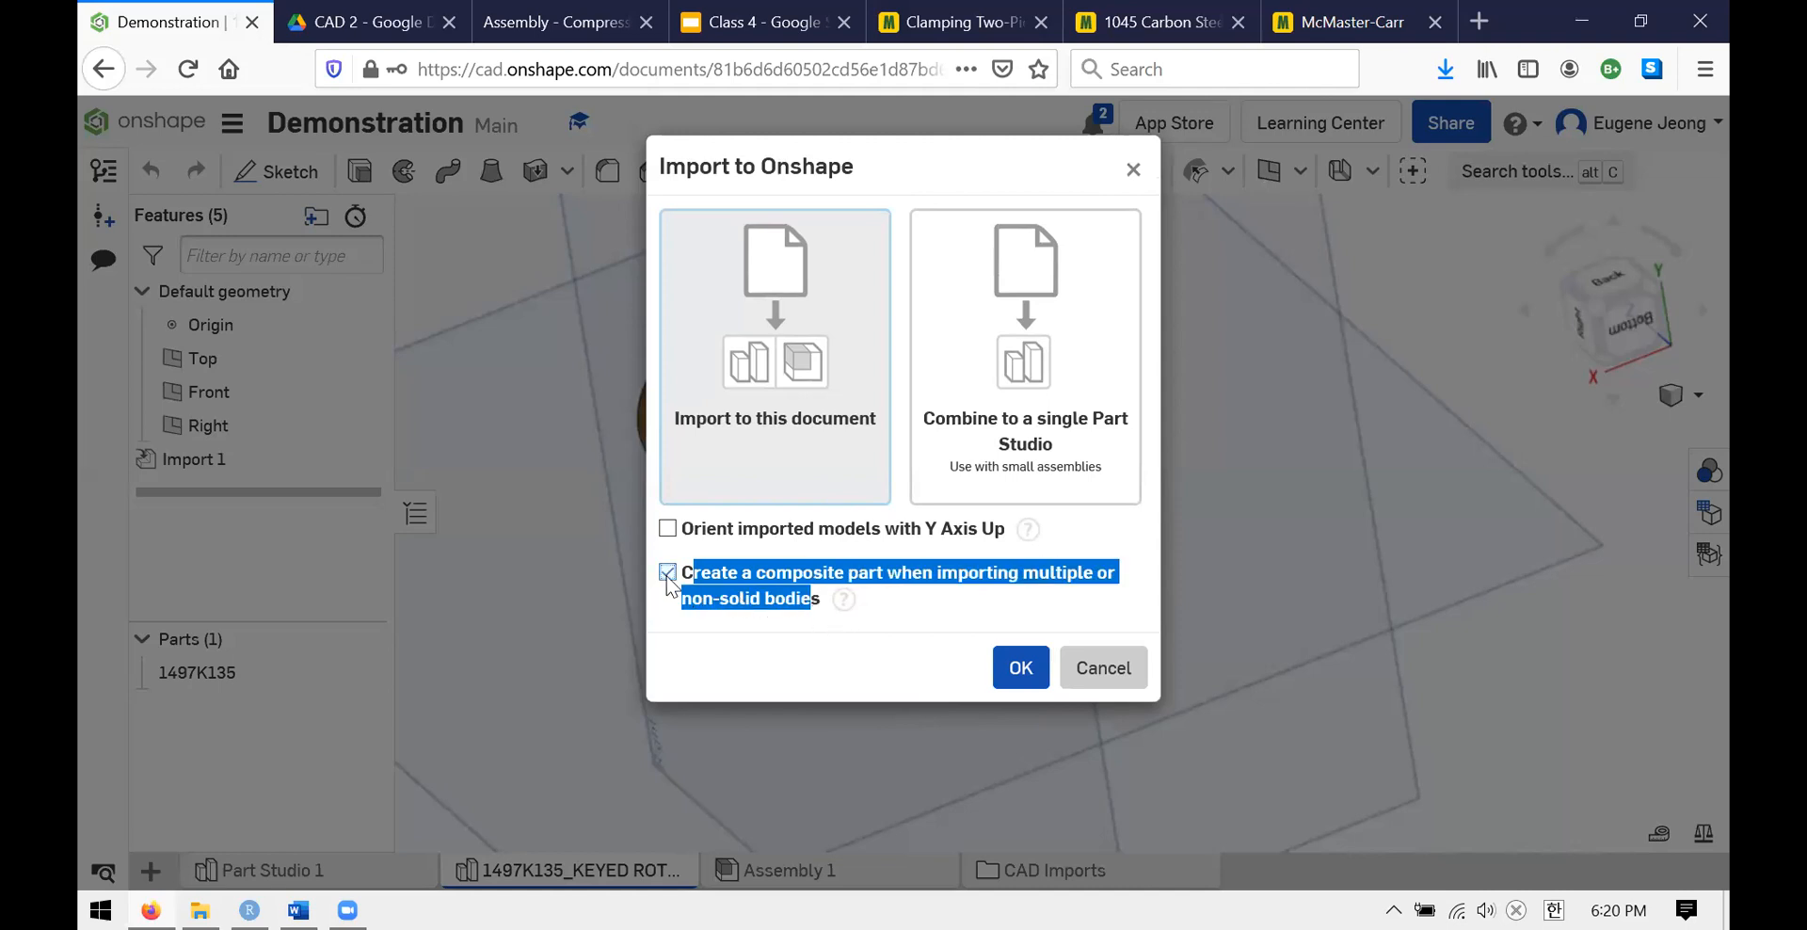
{"action": "left_click", "coordinate": [667, 576]}
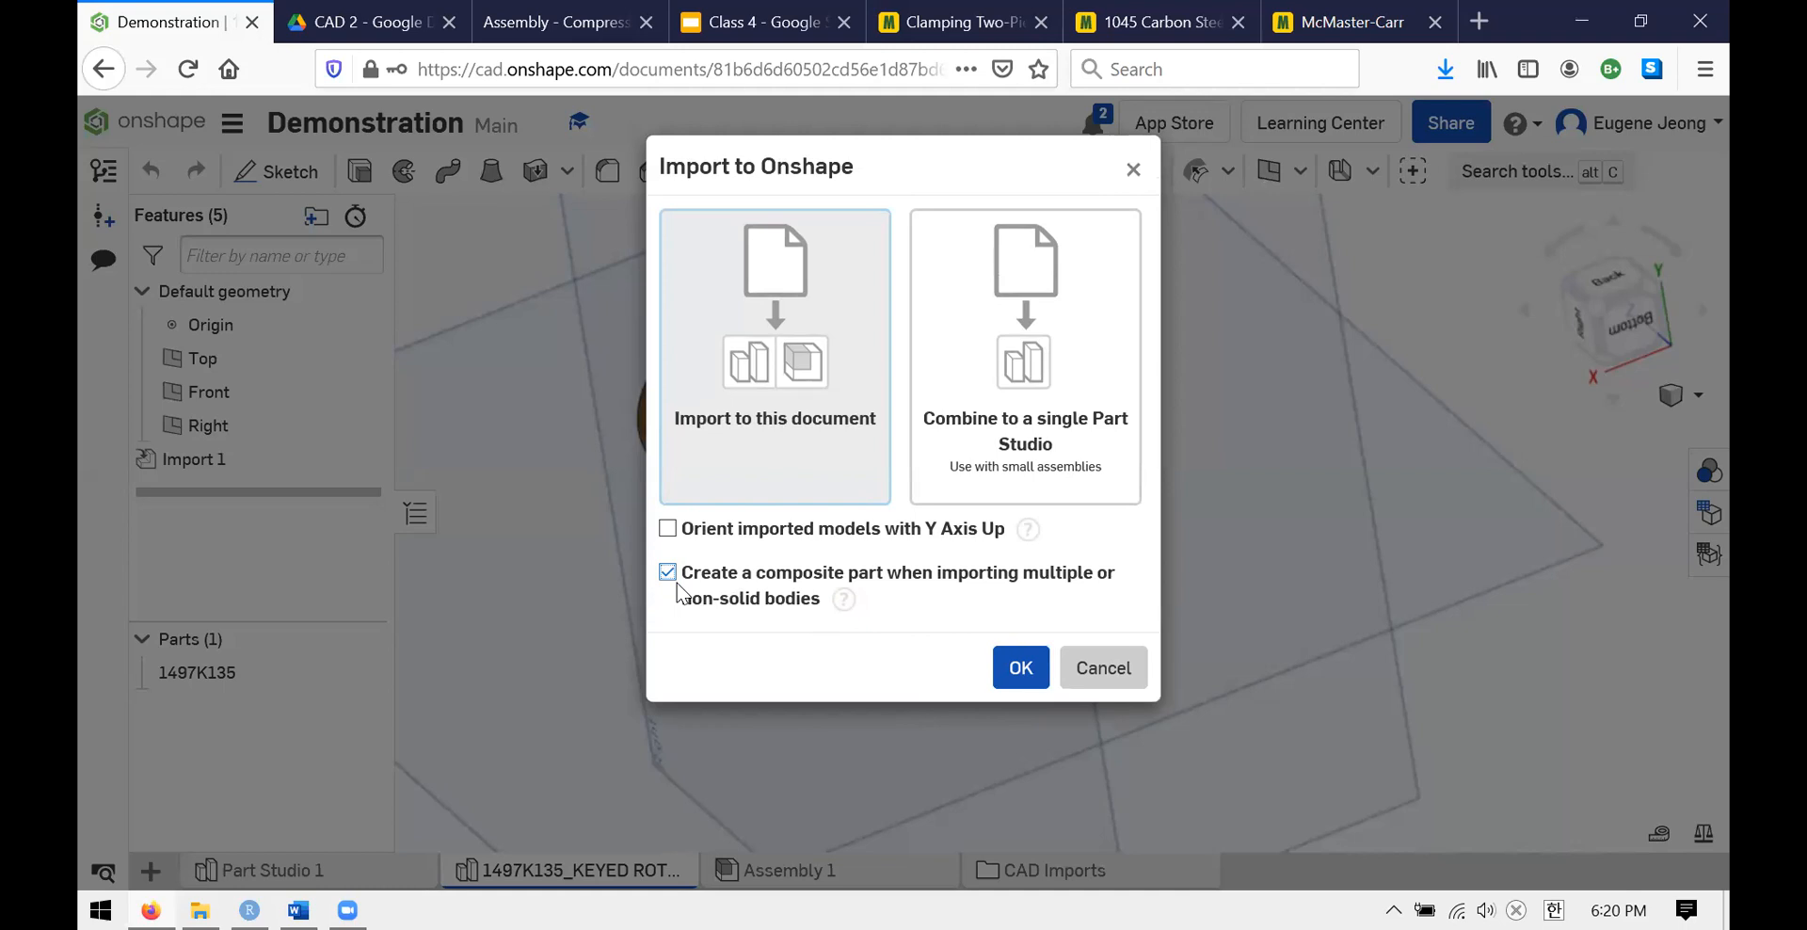
{"action": "left_click", "coordinate": [1008, 676]}
{"action": "left_click", "coordinate": [667, 572]}
{"action": "left_click", "coordinate": [1021, 668]}
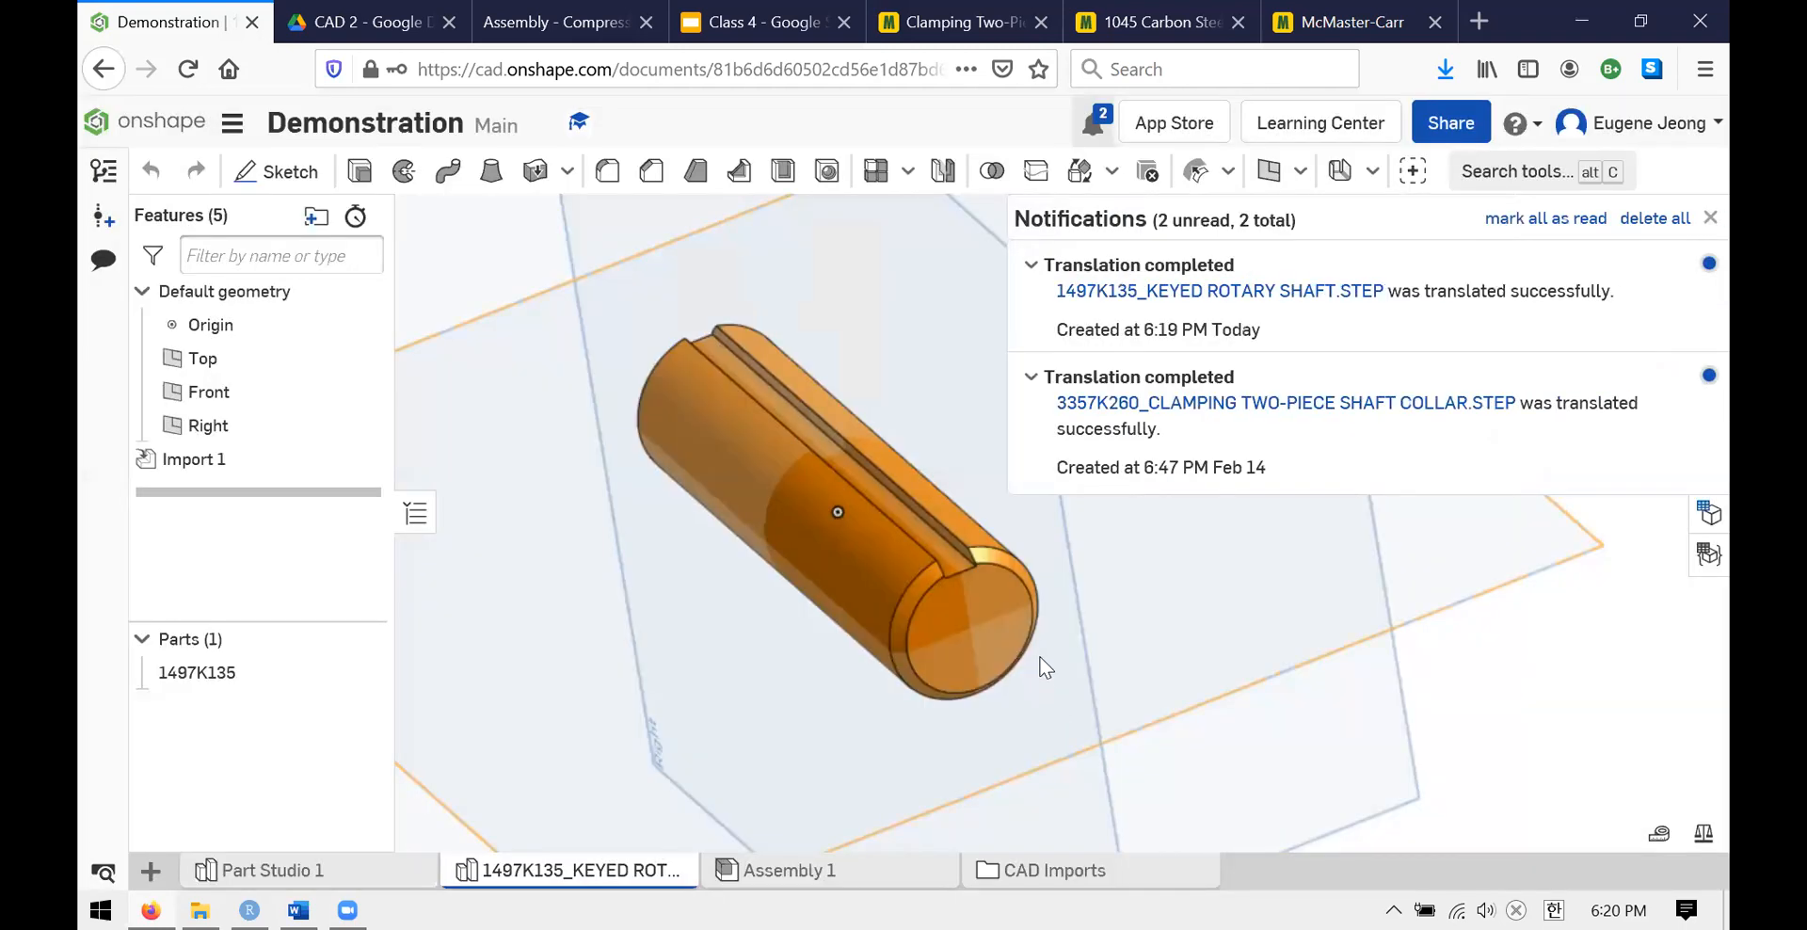
{"action": "left_click", "coordinate": [1710, 222]}
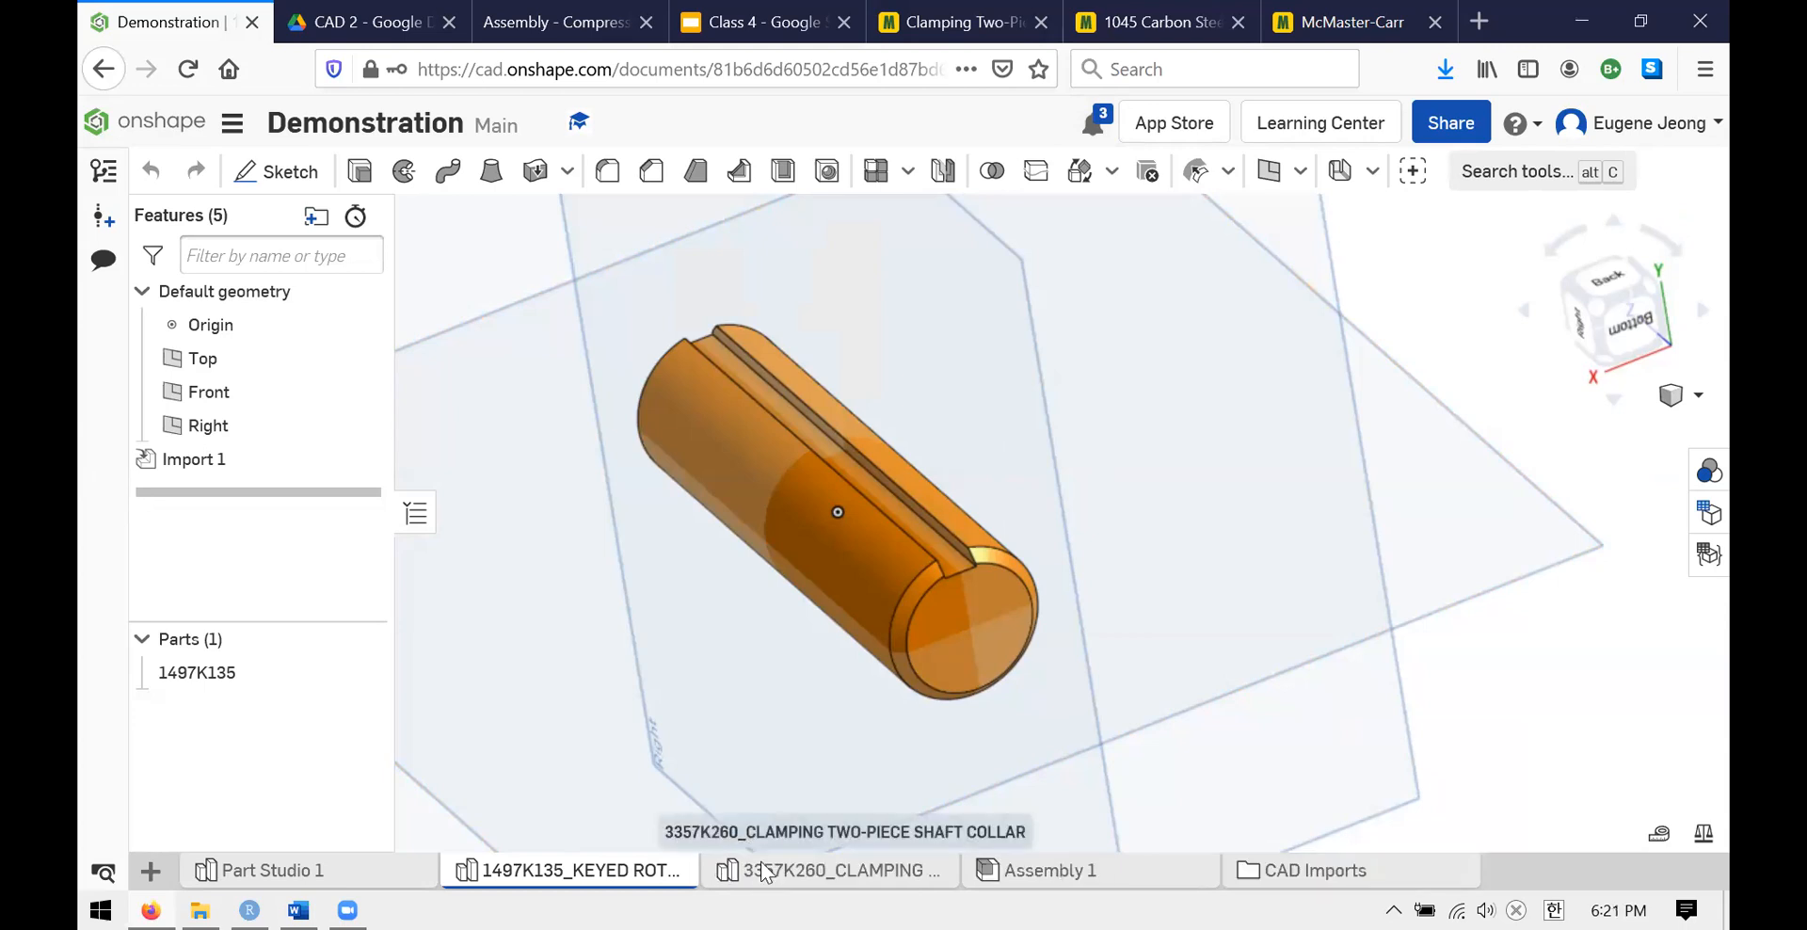
- Open the imported shaft collar and examine its keyway, split and clamping screws from several sides, ending back at the Class 4 slides
{"action": "left_click", "coordinate": [767, 870]}
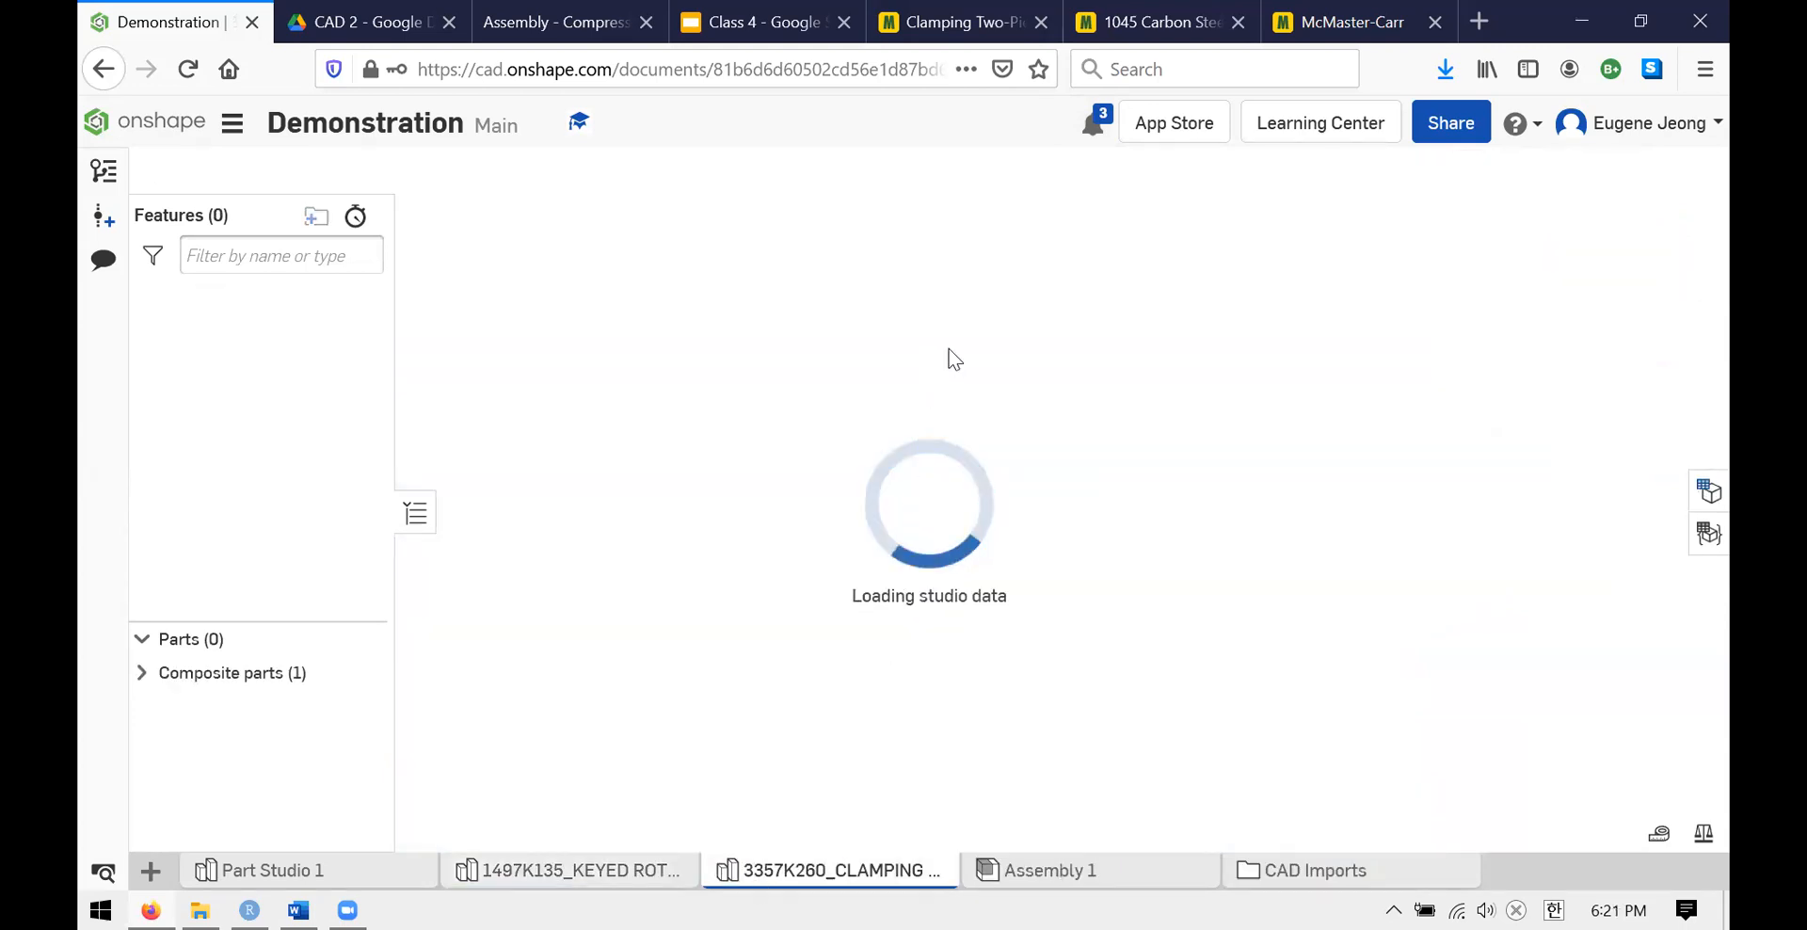
{"action": "scroll", "coordinate": [1094, 472], "scroll_direction": "up", "scroll_amount": 10}
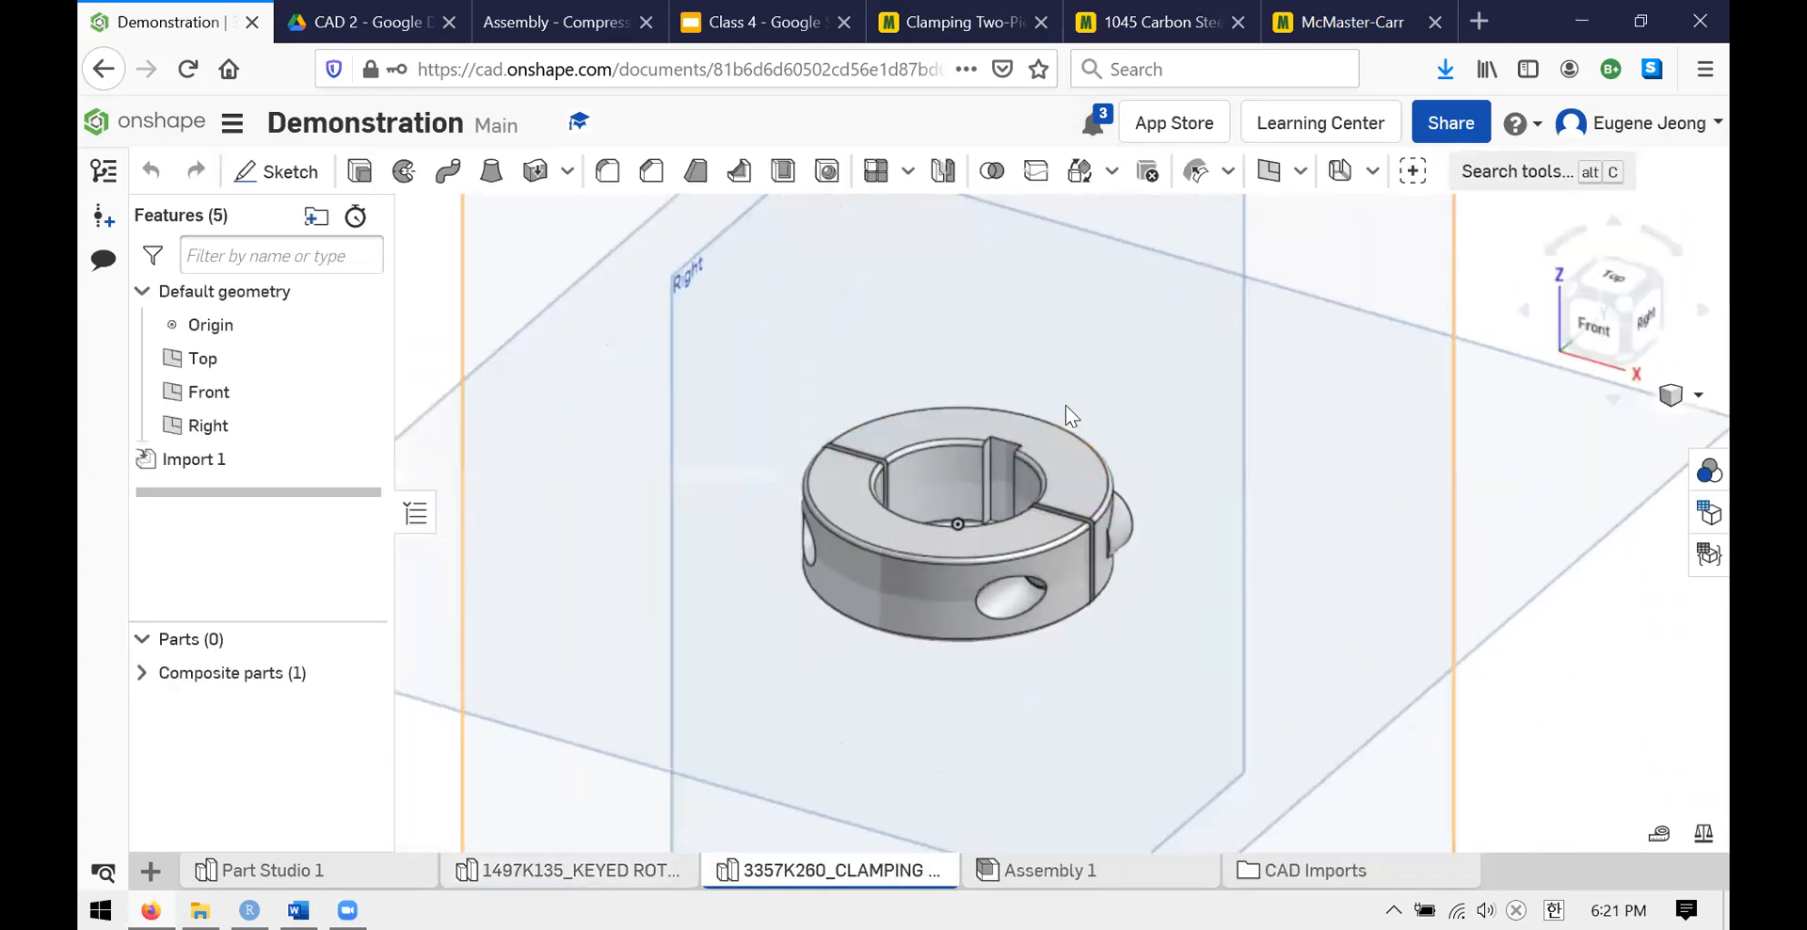
{"action": "scroll", "coordinate": [934, 405], "scroll_direction": "down", "scroll_amount": 6}
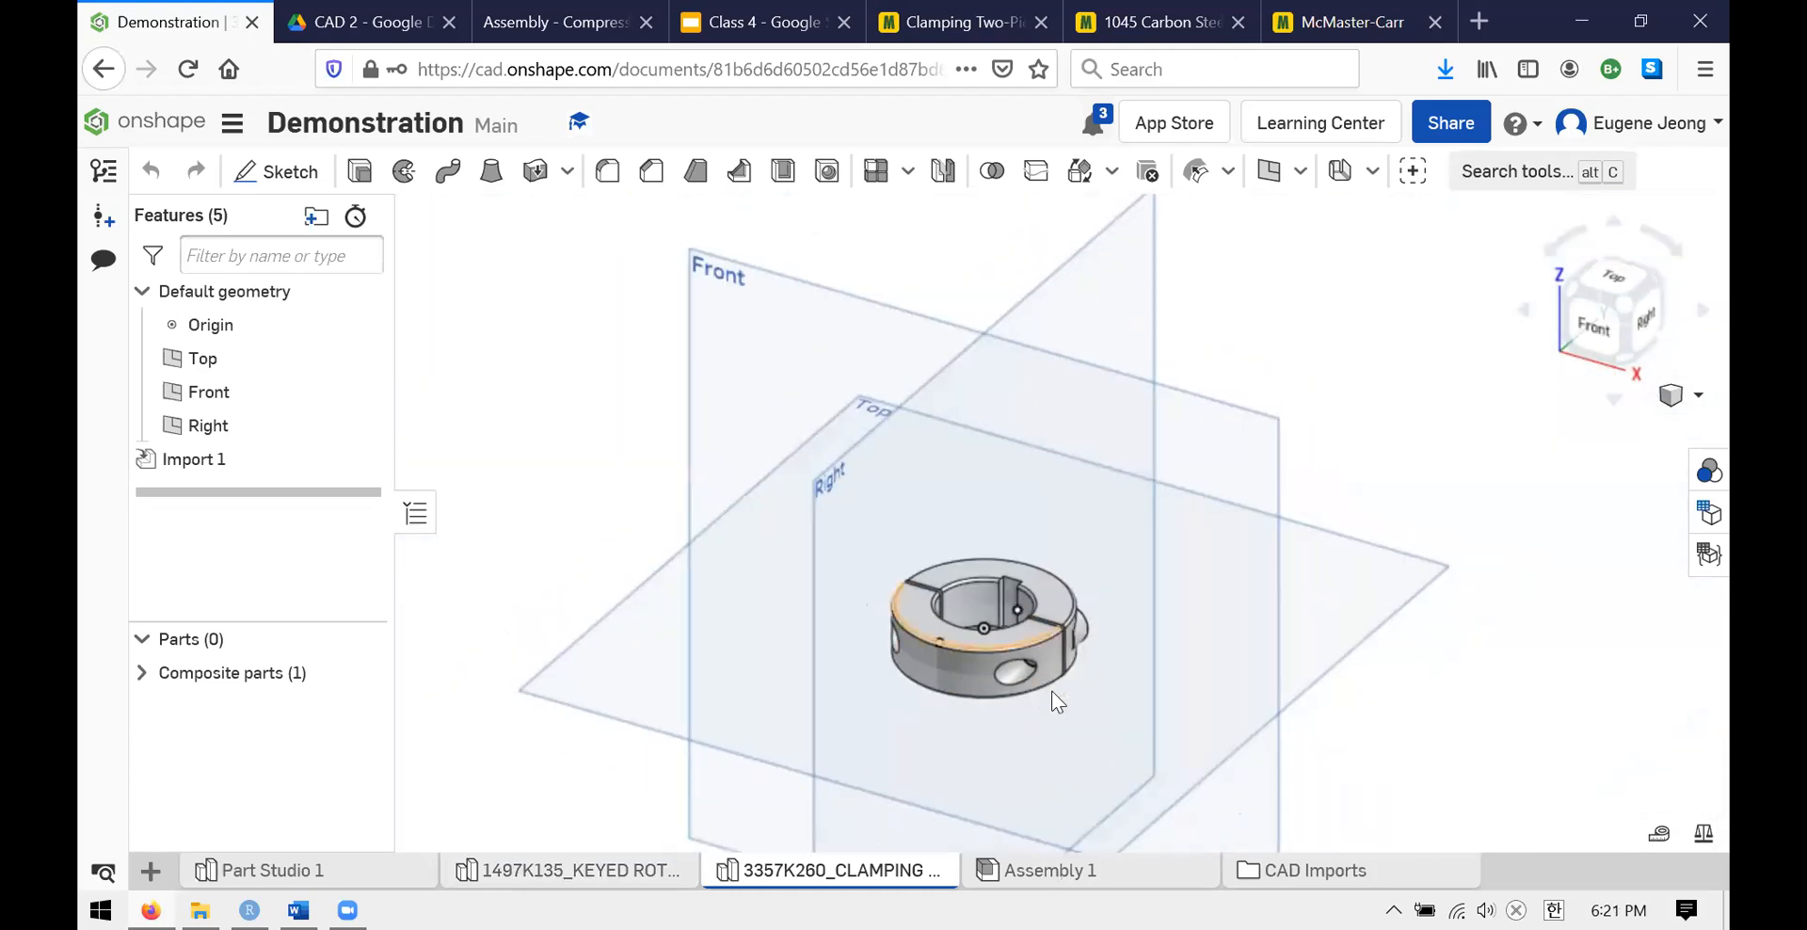
{"action": "scroll", "coordinate": [935, 377], "scroll_direction": "up", "scroll_amount": 3}
{"action": "right_click_drag", "start_coordinate": [935, 376], "coordinate": [664, 345]}
{"action": "right_click_drag", "start_coordinate": [879, 438], "coordinate": [918, 527]}
{"action": "scroll", "coordinate": [917, 521], "scroll_direction": "down", "scroll_amount": 6}
{"action": "scroll", "coordinate": [990, 695], "scroll_direction": "up", "scroll_amount": 3}
{"action": "scroll", "coordinate": [838, 335], "scroll_direction": "up", "scroll_amount": 1}
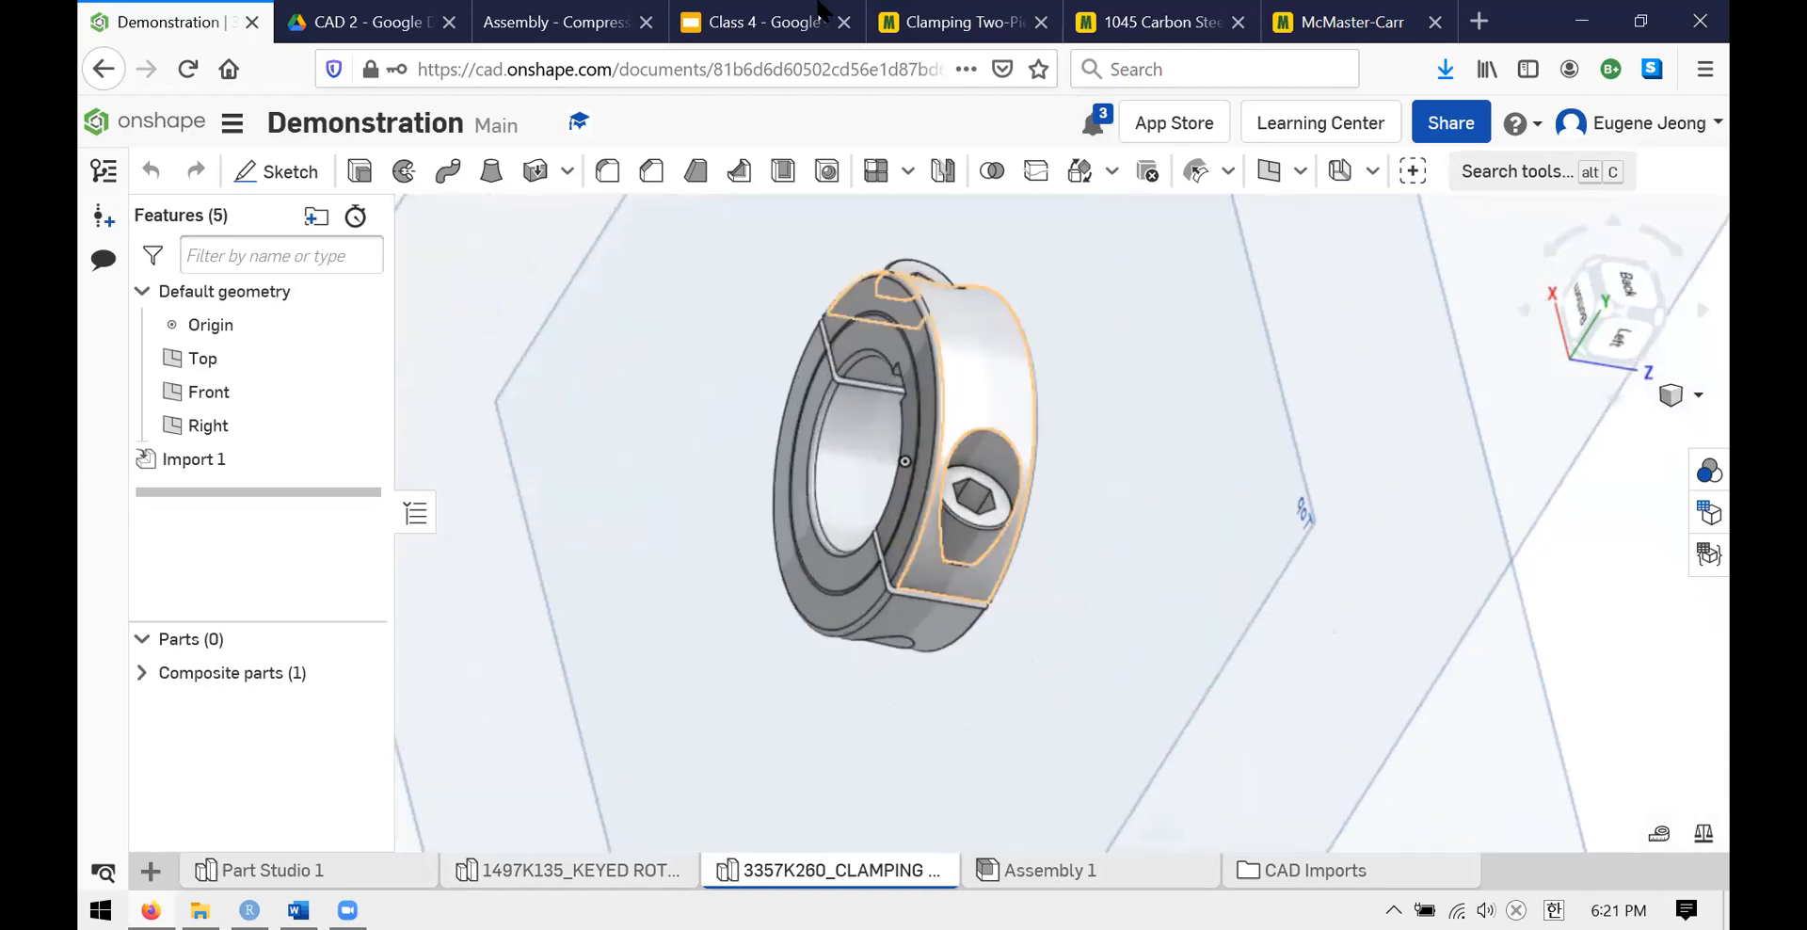
{"action": "left_click", "coordinate": [737, 20]}
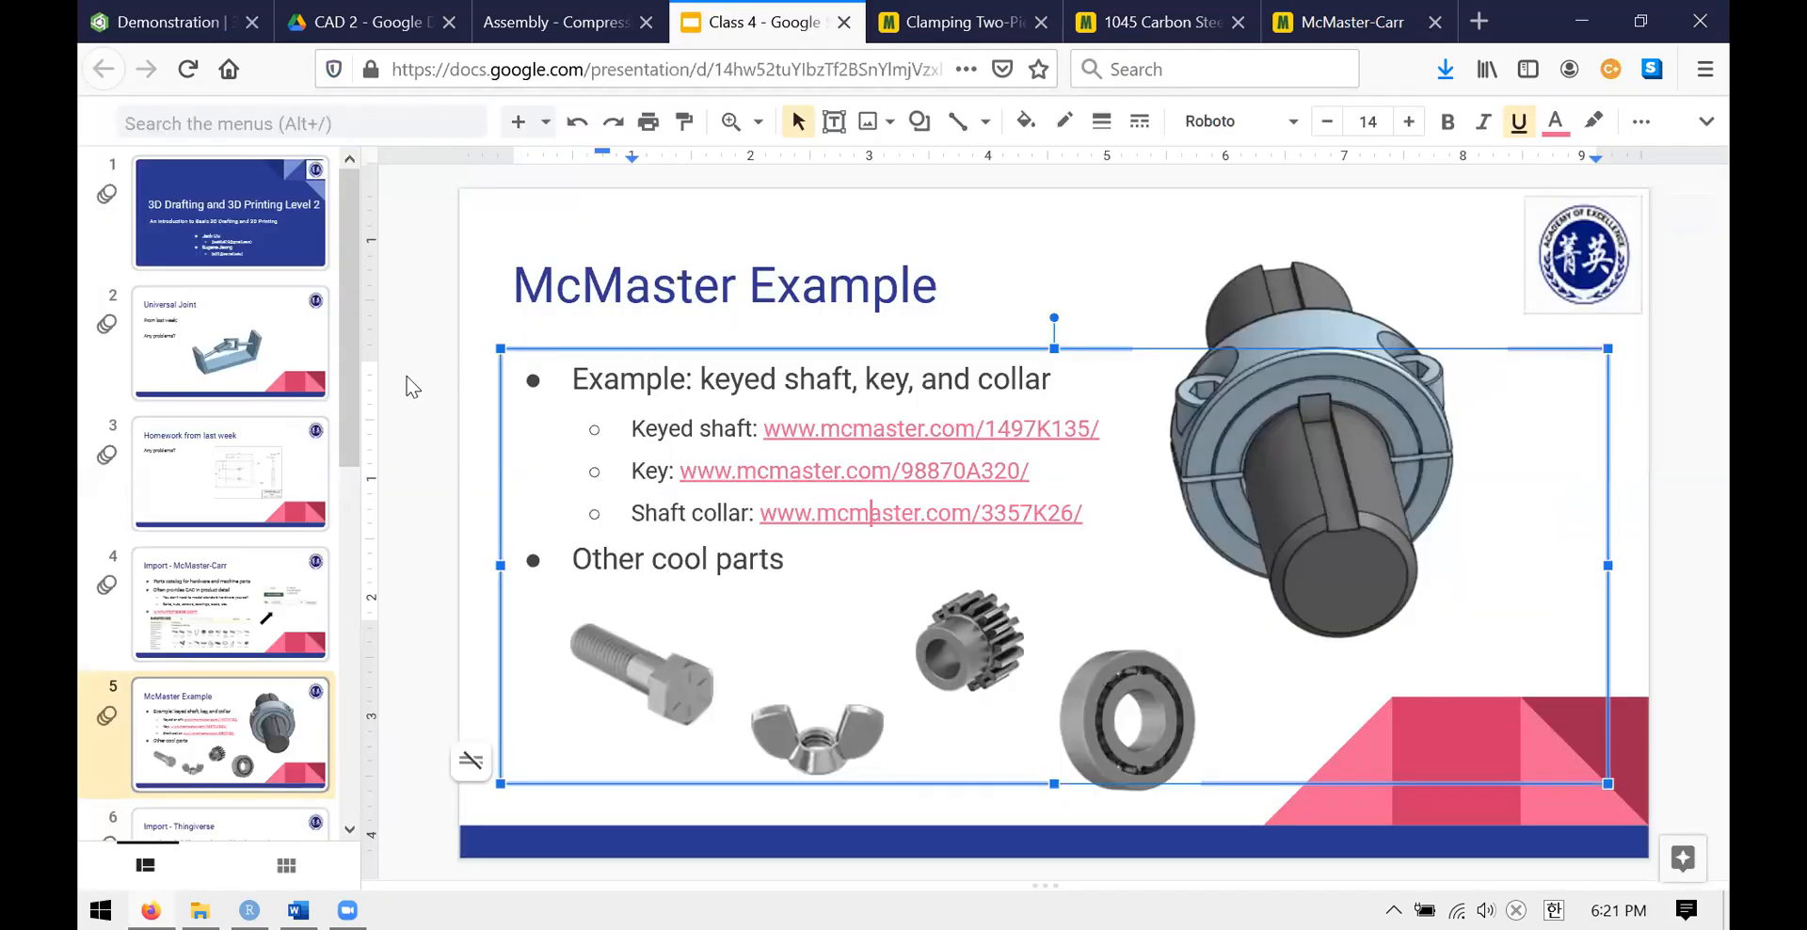
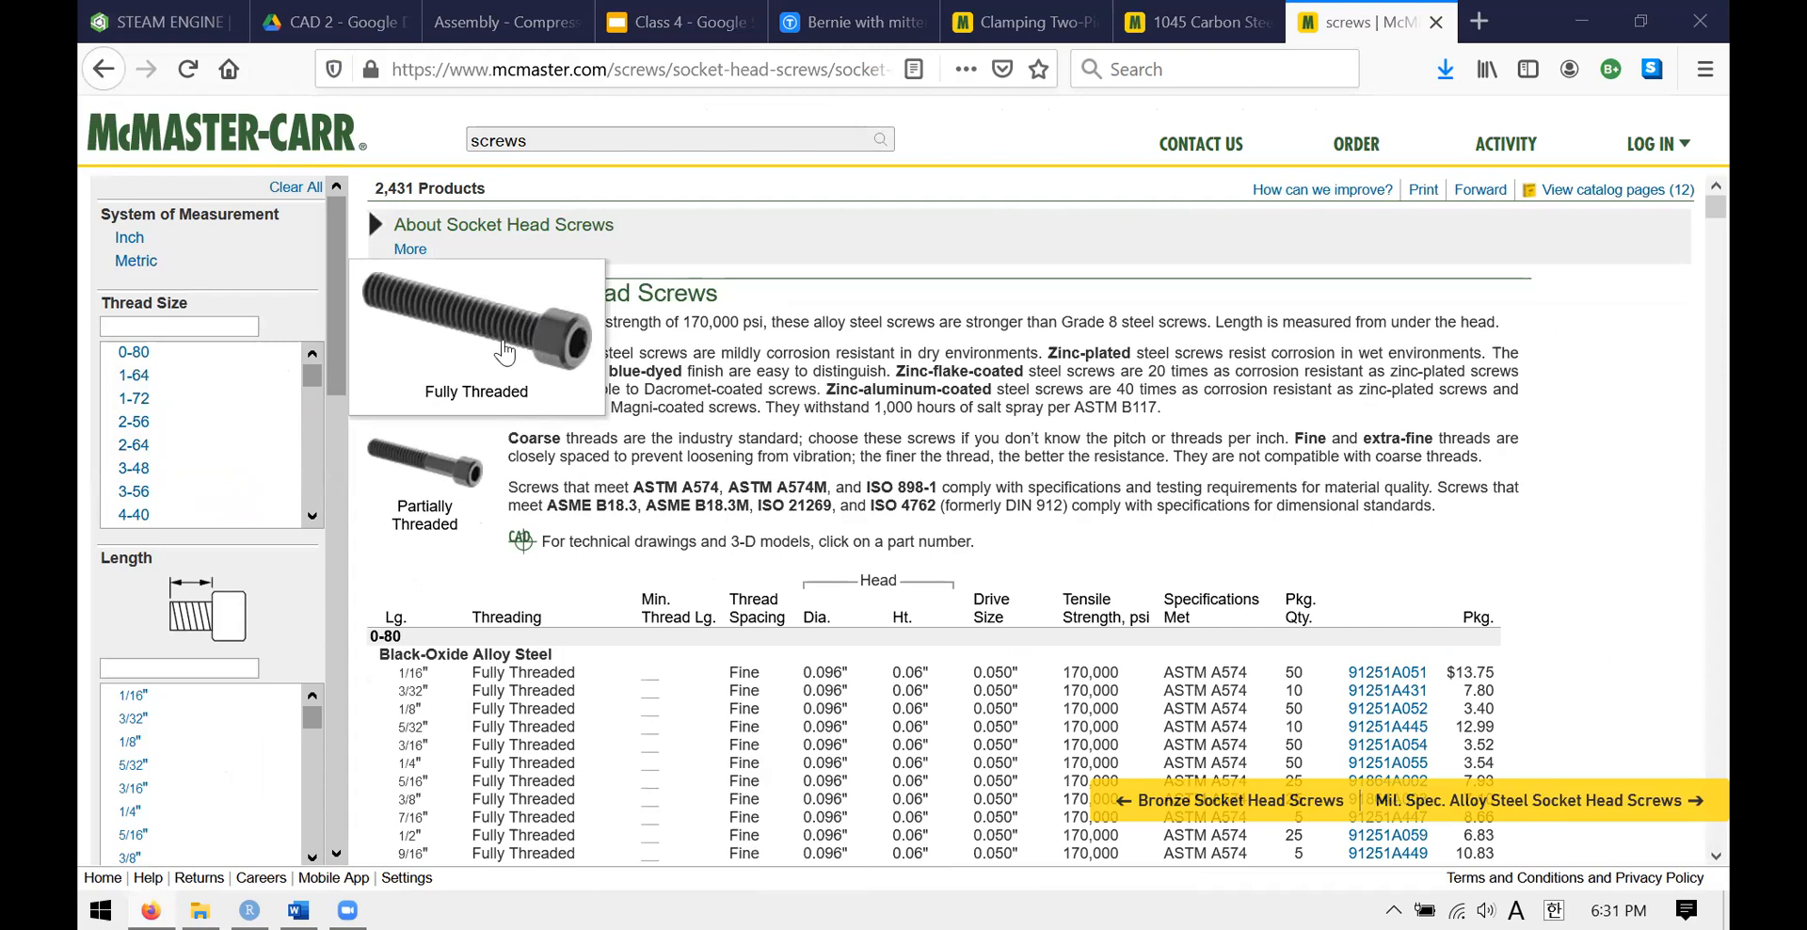
- Check the Cylinder drawing in the Class 4 slides, and start a sketch on the Top plane of the STEAM ENGINE document in Onshape
{"action": "left_click", "coordinate": [715, 19]}
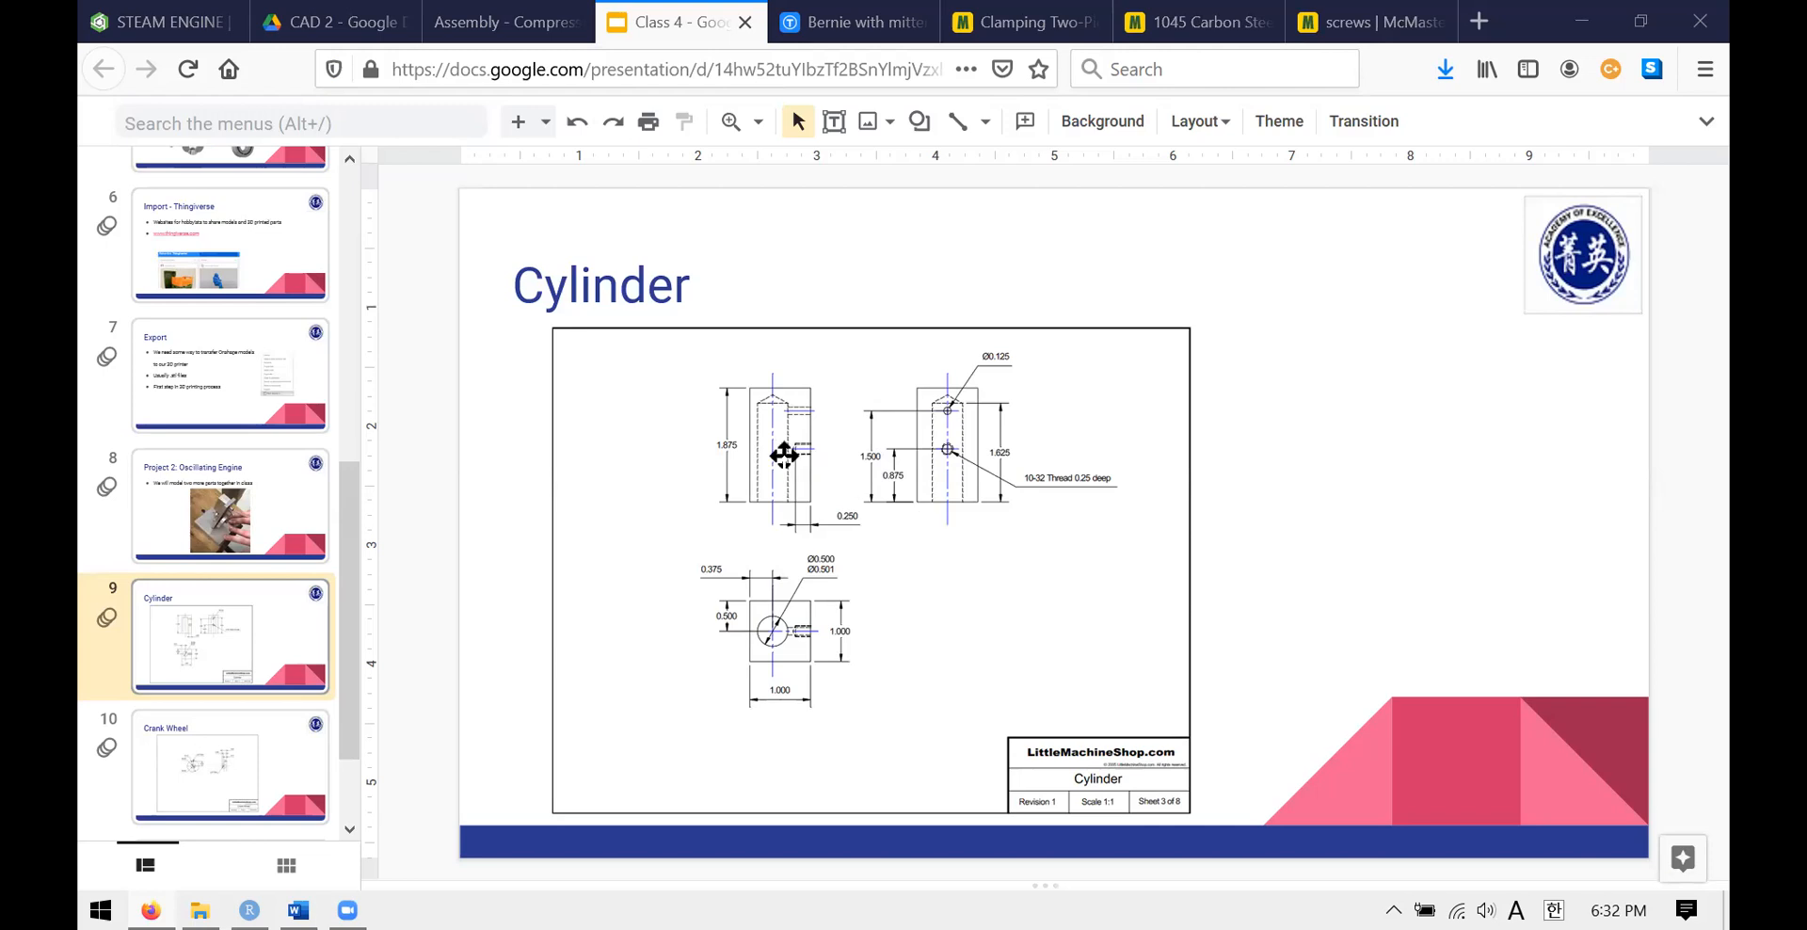
{"action": "left_click", "coordinate": [160, 21]}
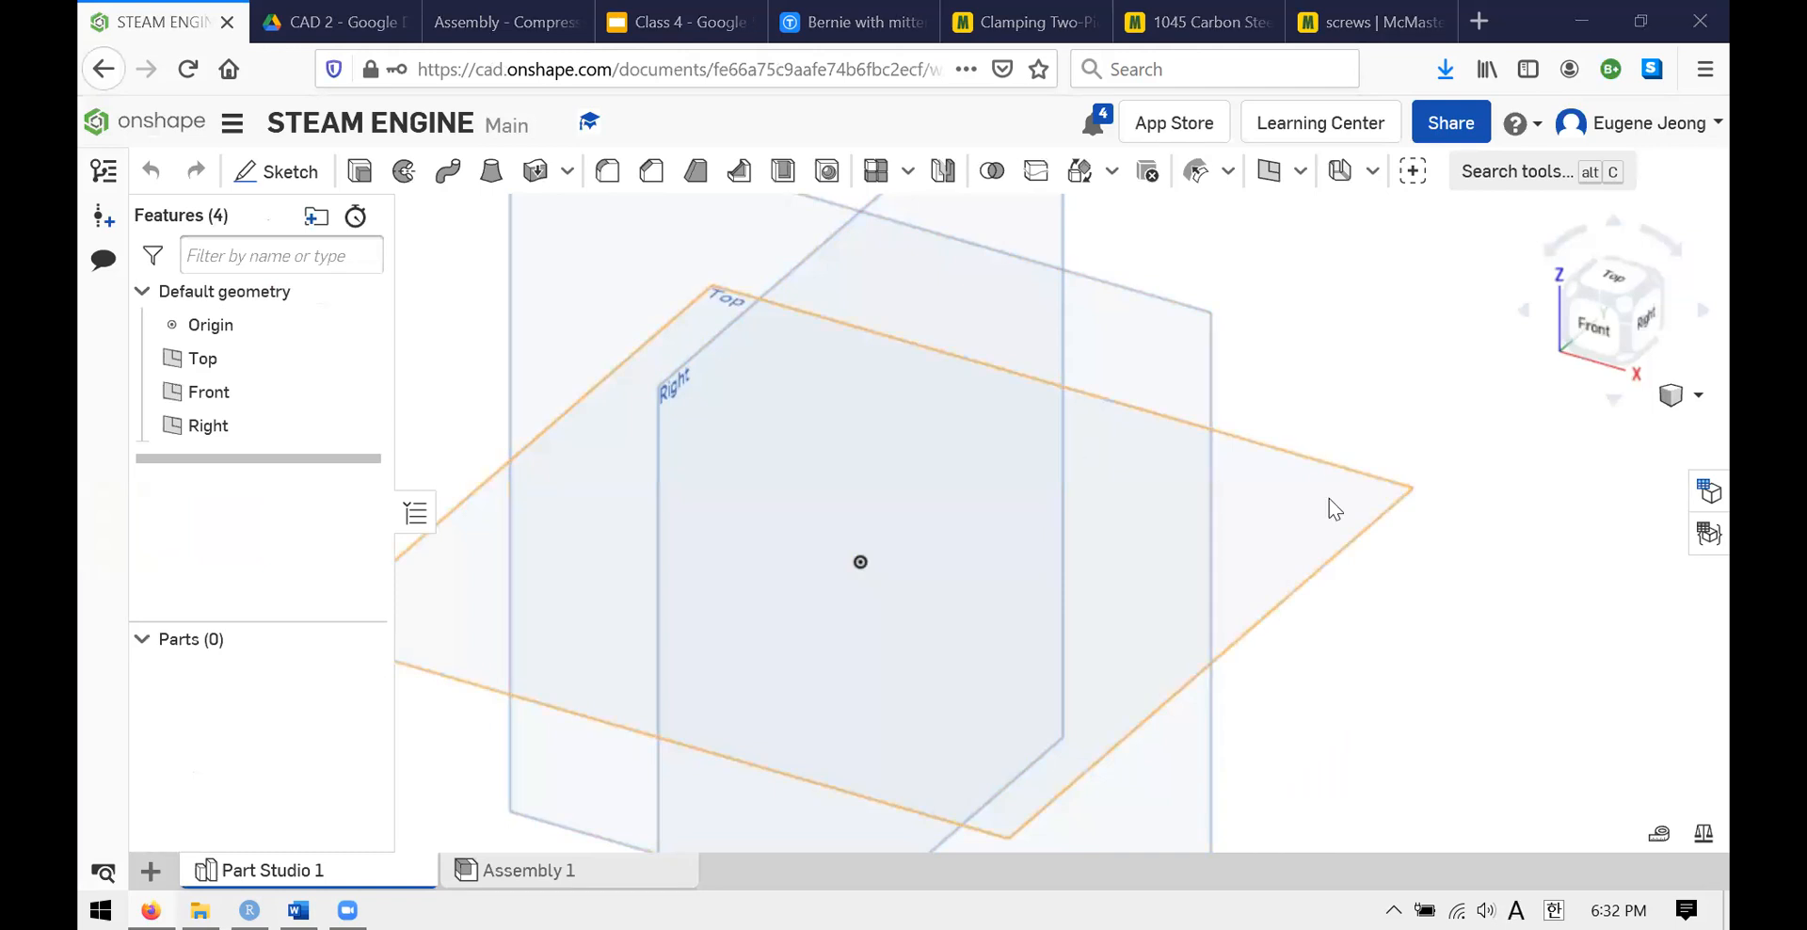
{"action": "left_click", "coordinate": [1290, 499]}
{"action": "left_click", "coordinate": [276, 170]}
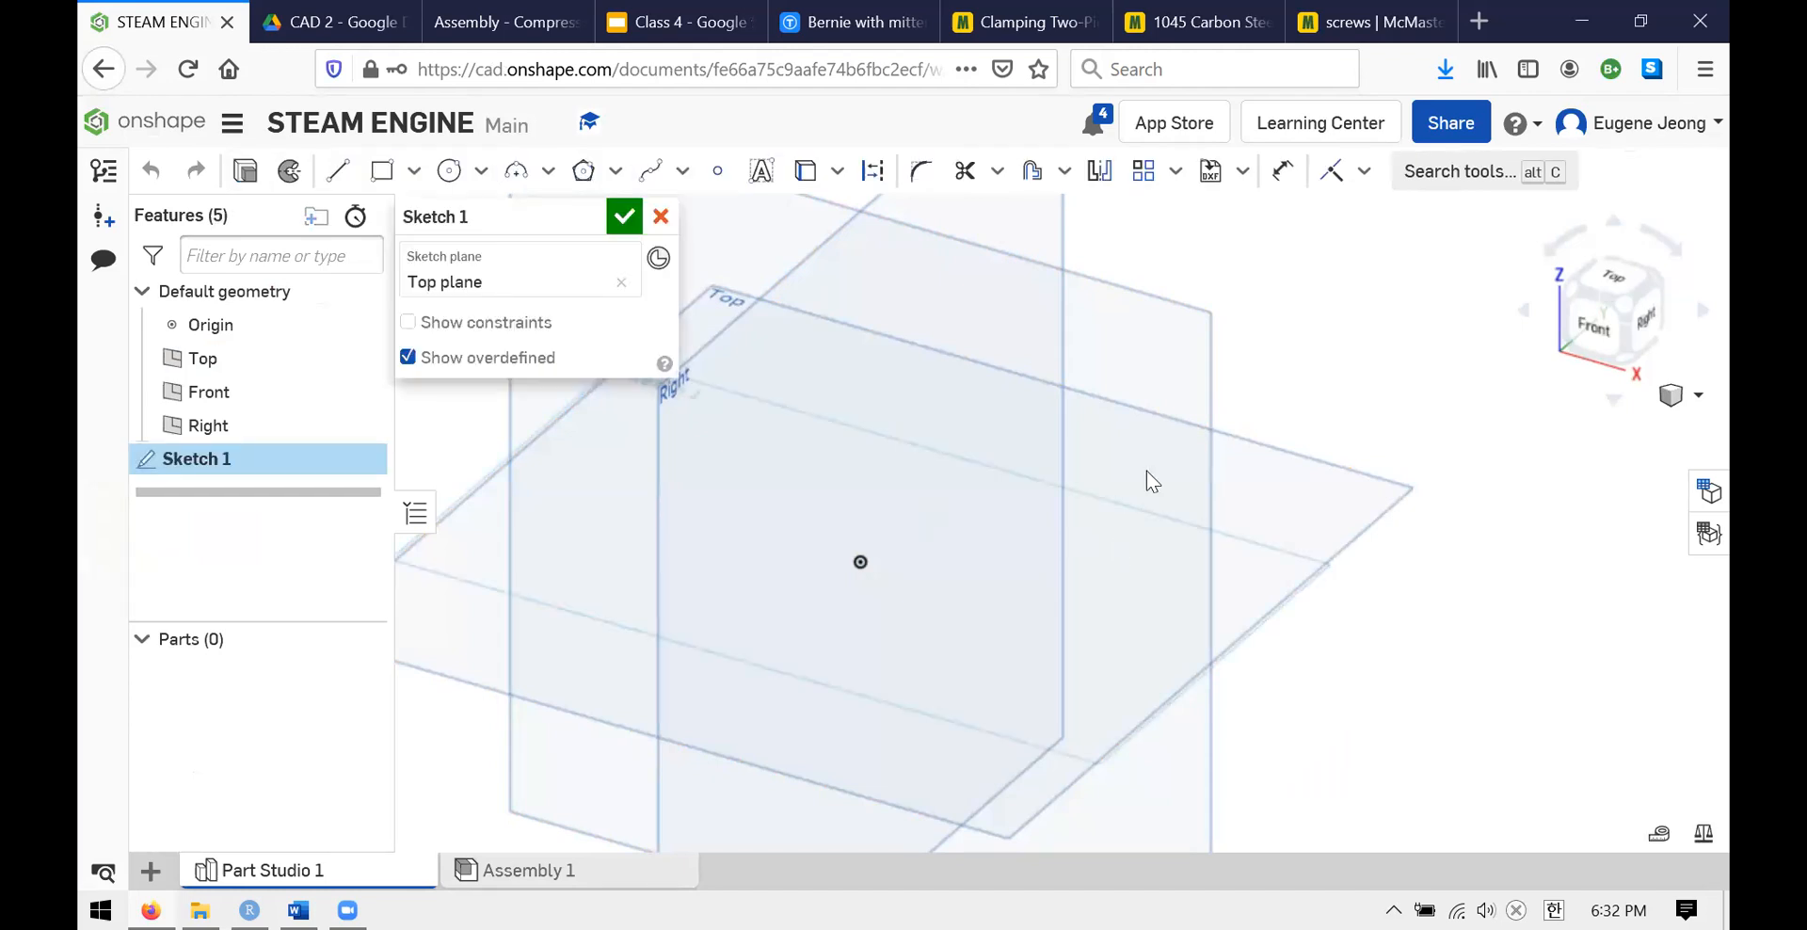
{"action": "key", "text": "n"}
- Sketch a corner rectangle from the origin, about 1.29 wide and 1.34 high
{"action": "left_click", "coordinate": [381, 170]}
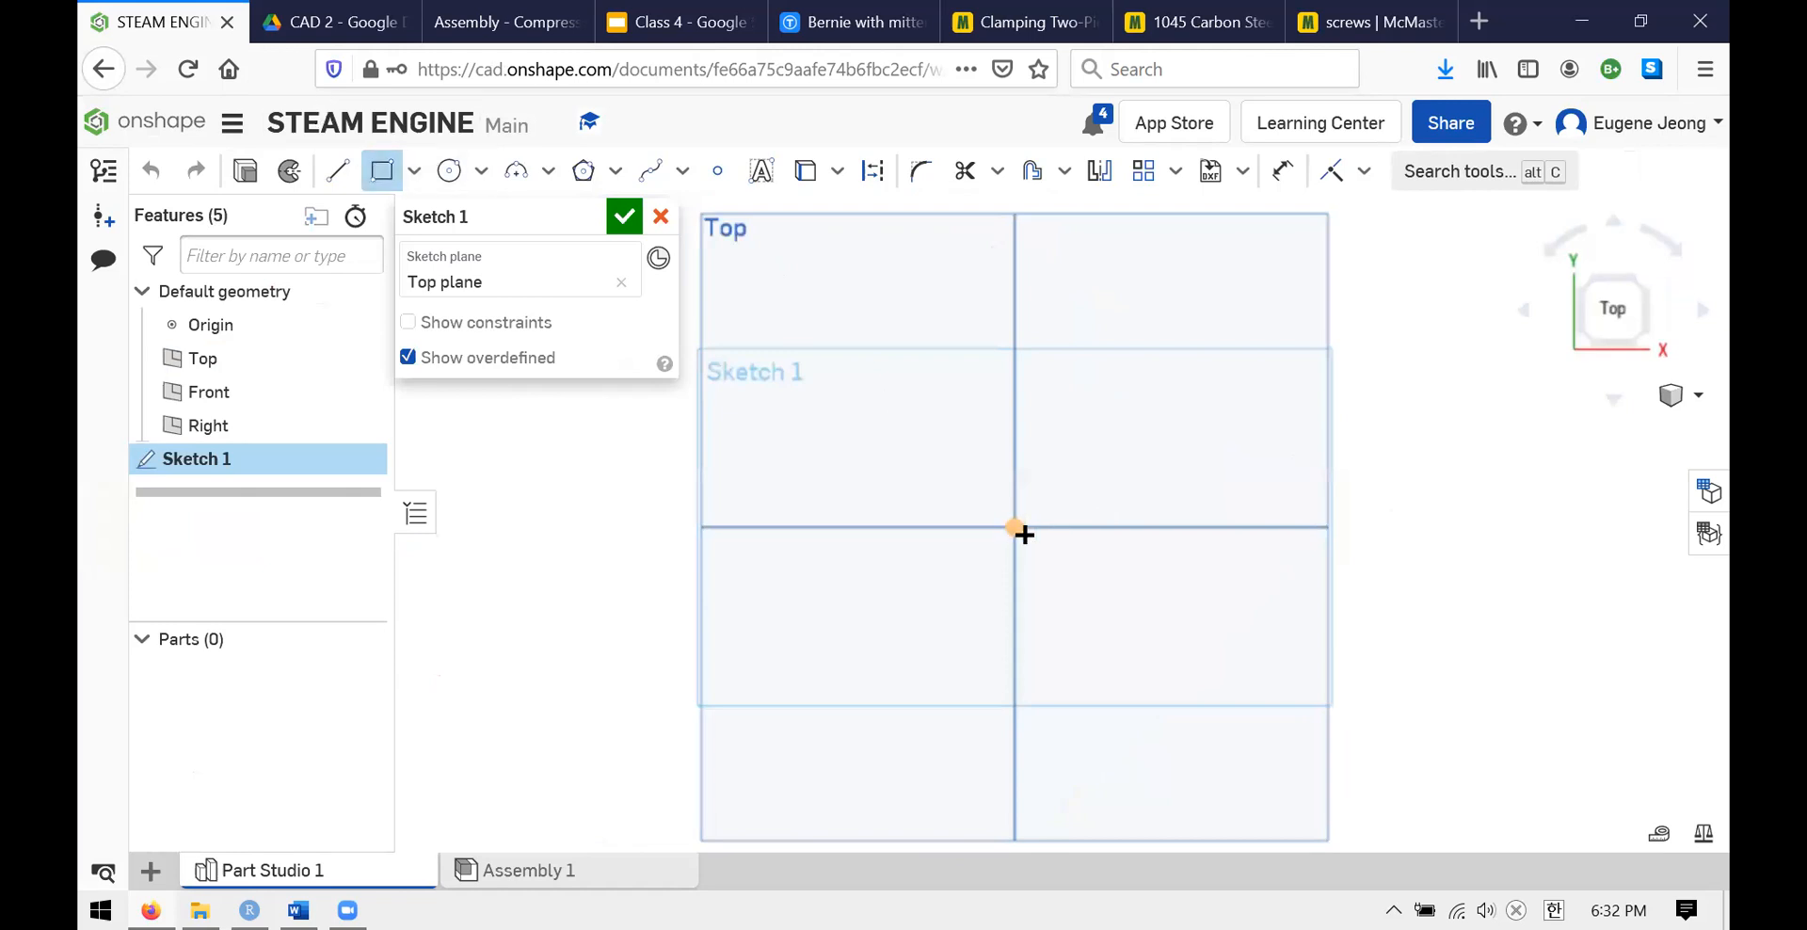
{"action": "left_click", "coordinate": [1014, 522]}
{"action": "left_click", "coordinate": [1148, 388]}
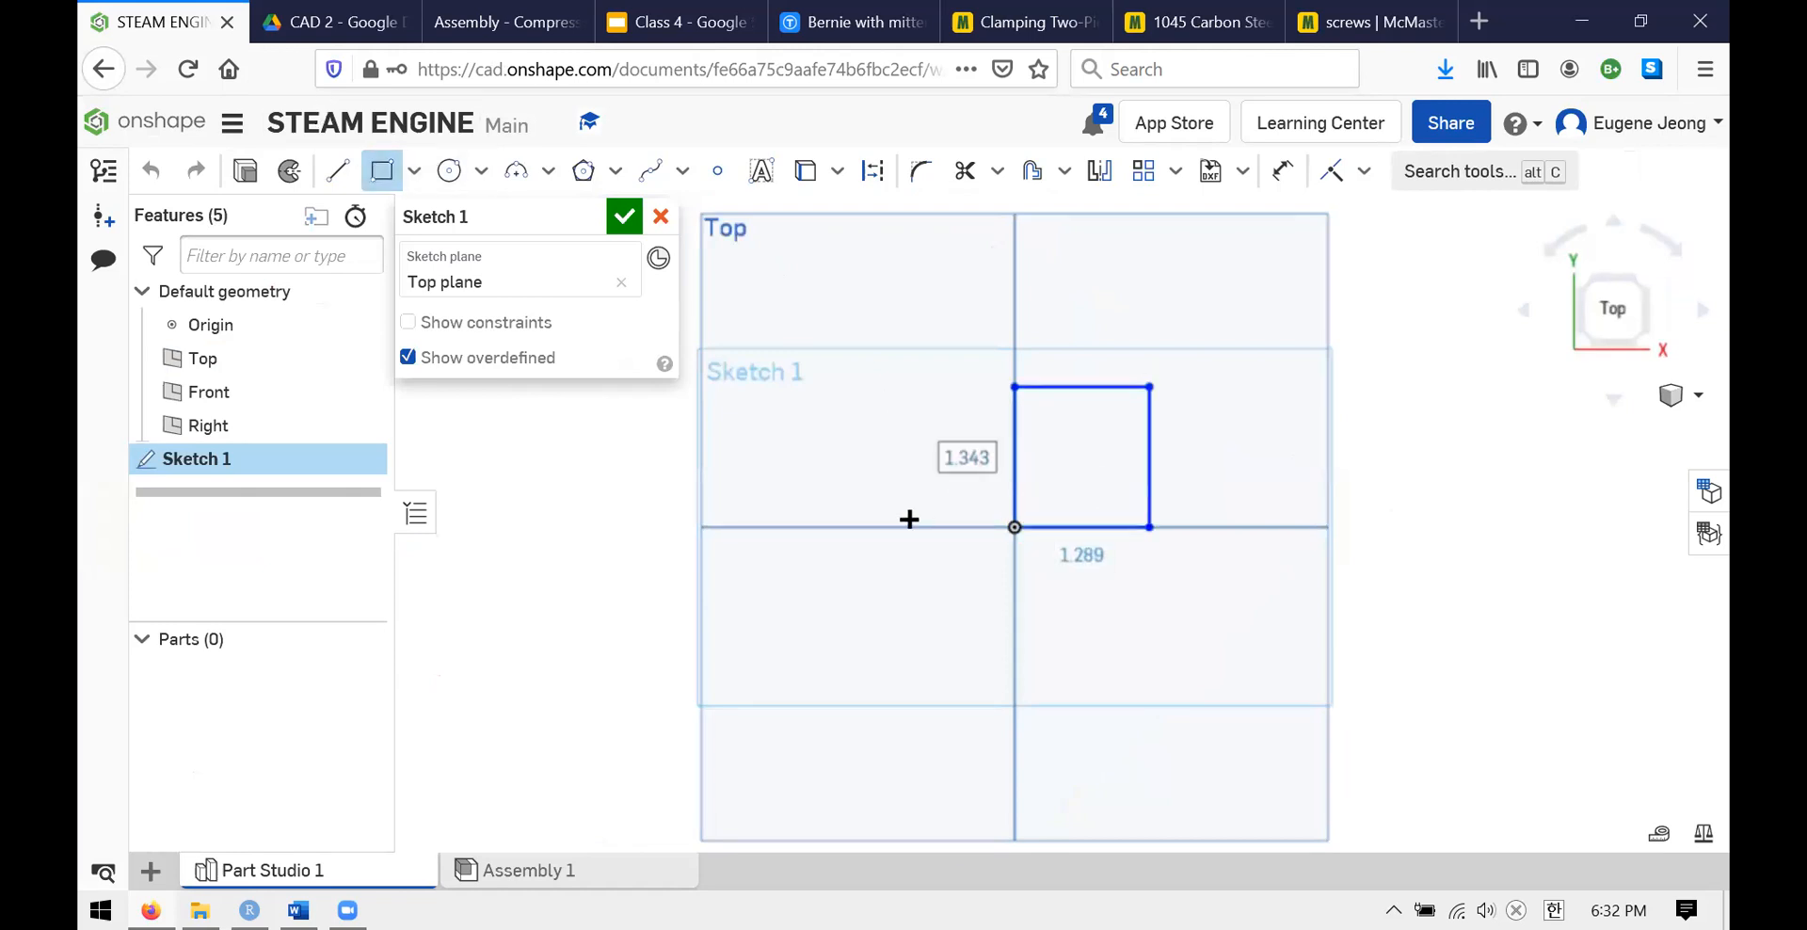
{"action": "scroll", "coordinate": [910, 518], "scroll_direction": "down", "scroll_amount": 2}
{"action": "scroll", "coordinate": [1154, 480], "scroll_direction": "up", "scroll_amount": 3}
{"action": "key", "text": "Escape"}
- Dimension the rectangle's height and width to 1 each
{"action": "key", "text": "u"}
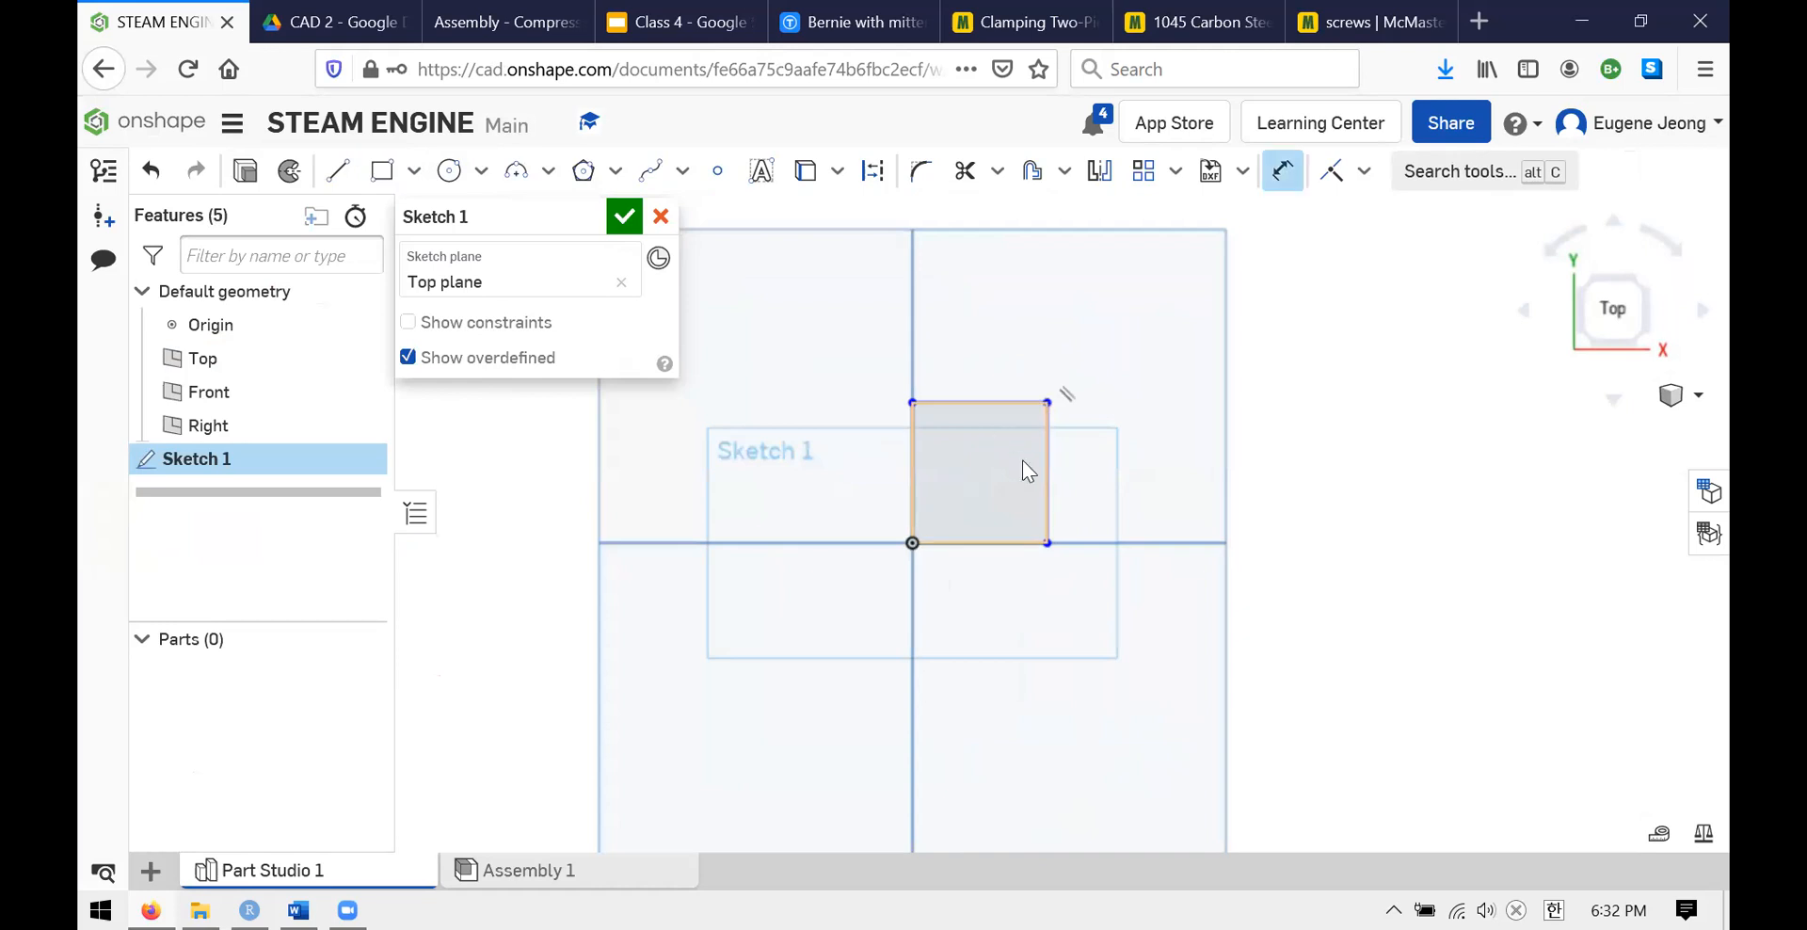
{"action": "left_click", "coordinate": [1143, 469]}
{"action": "key", "text": "Return"}
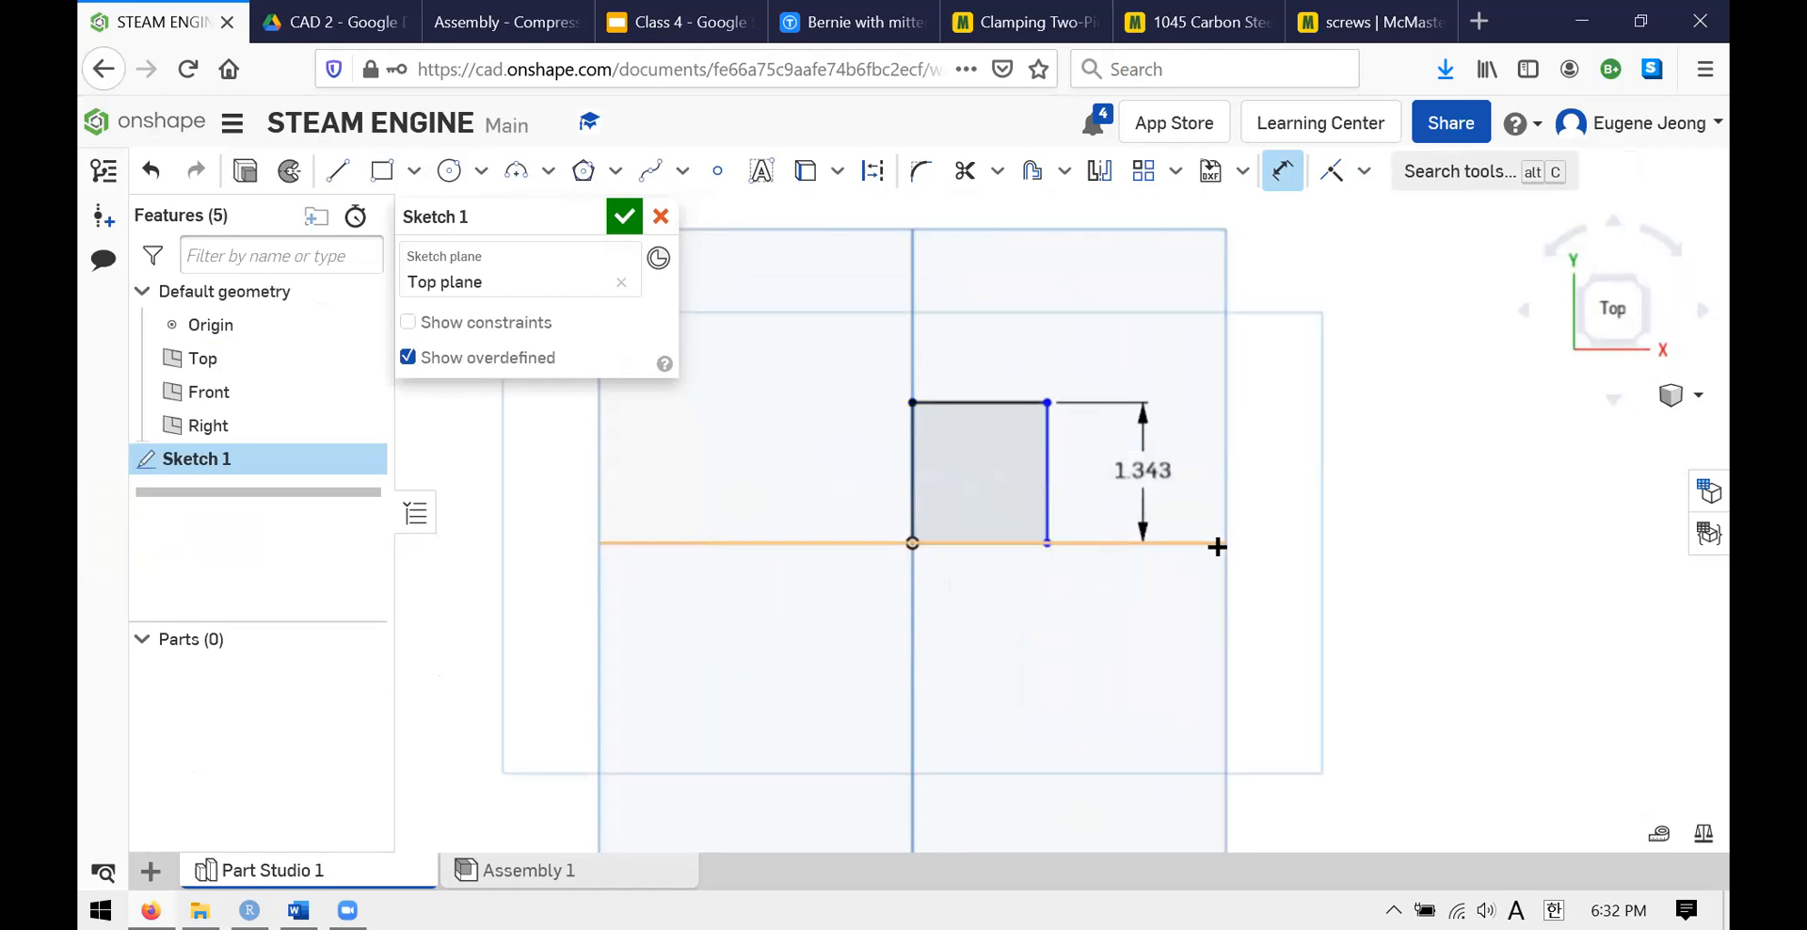
{"action": "left_click", "coordinate": [980, 438]}
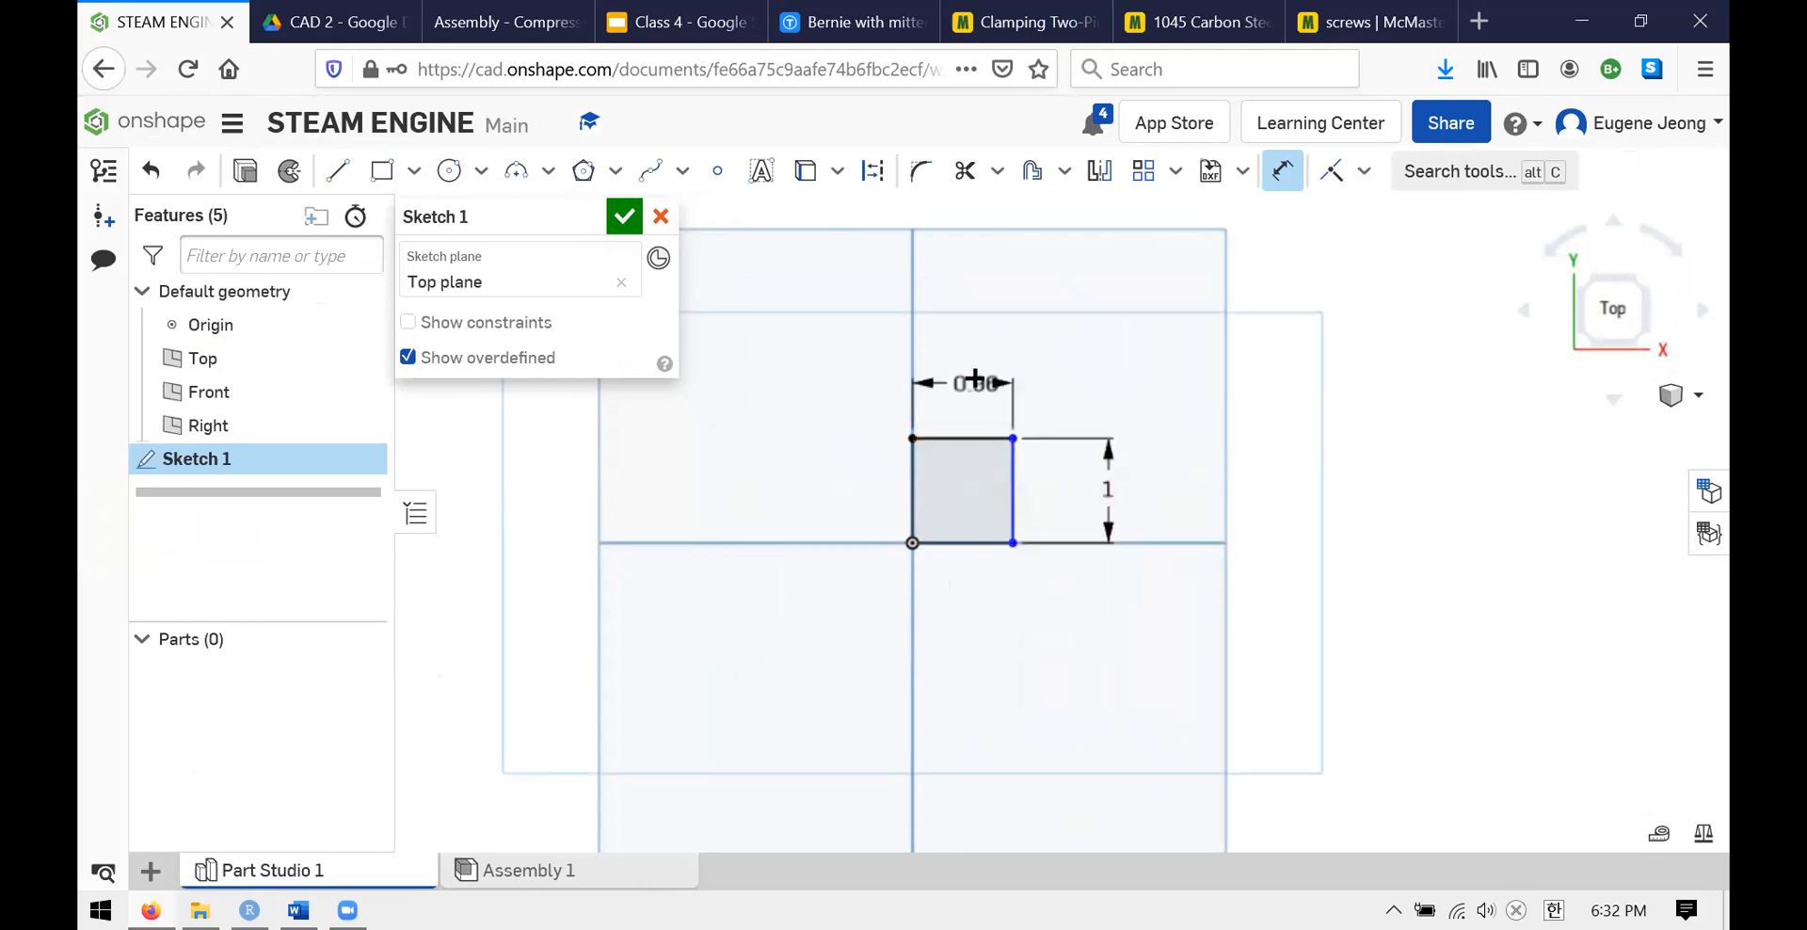
{"action": "left_click", "coordinate": [967, 380]}
{"action": "key", "text": "Return"}
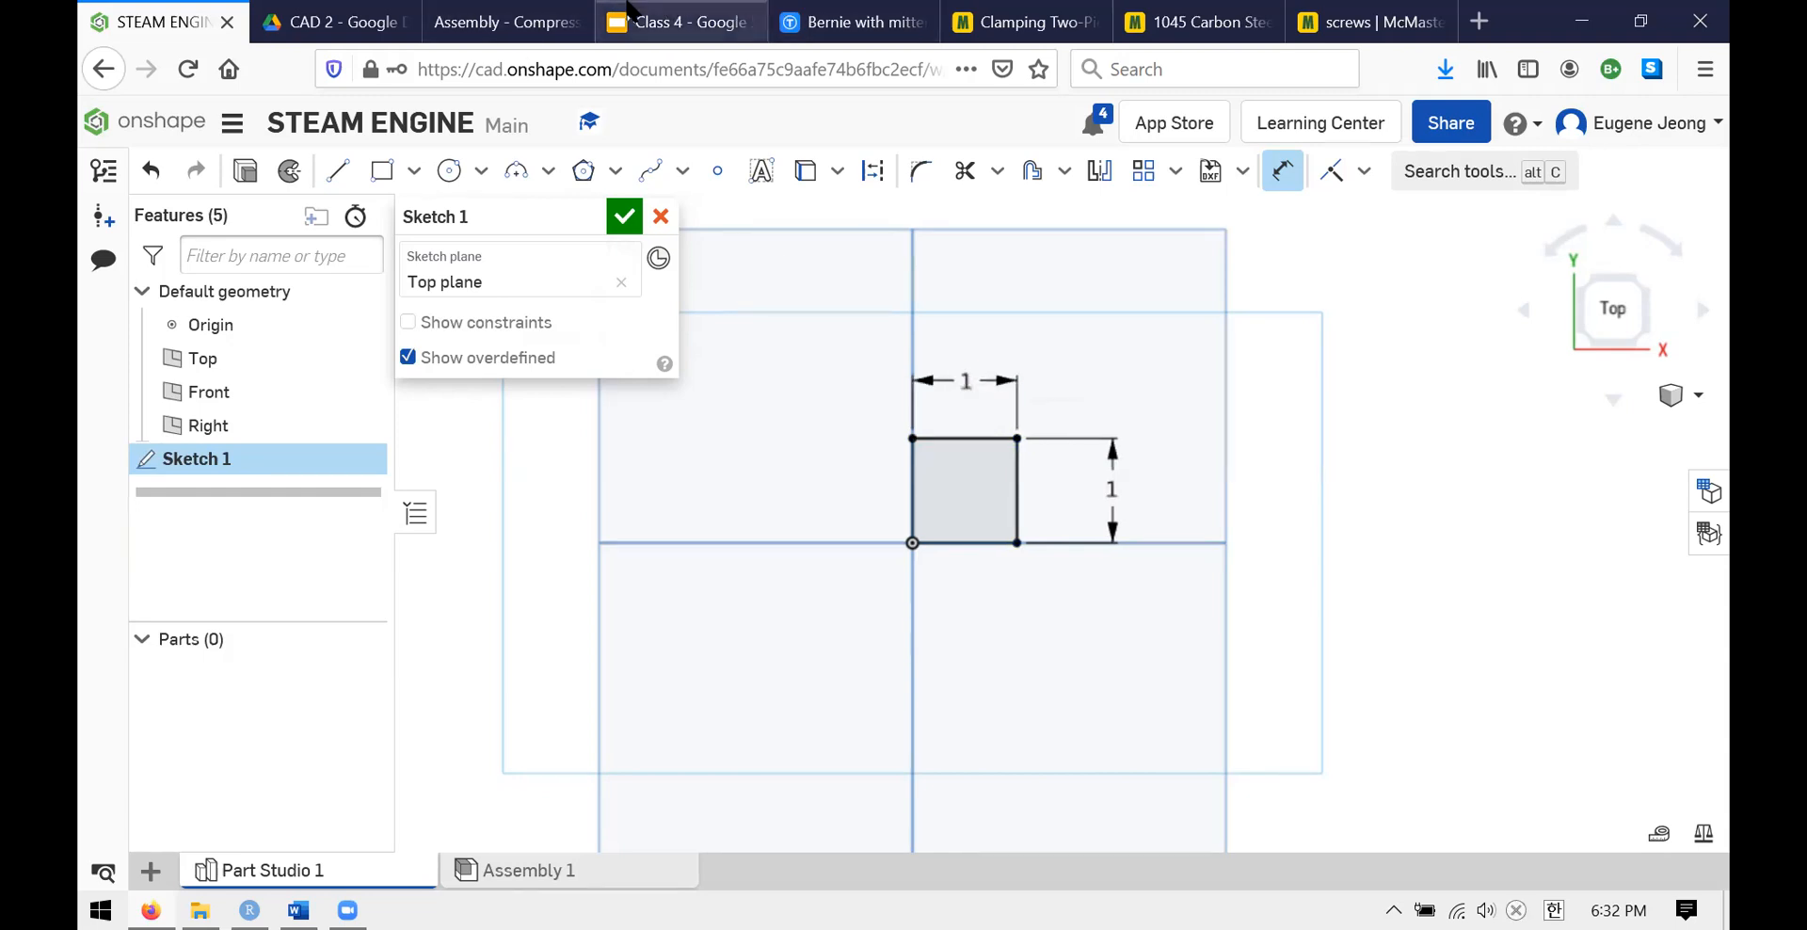
- Check the Cylinder drawing in the Class 4 slides and finish the square's sketch in Onshape
{"action": "left_click", "coordinate": [671, 19]}
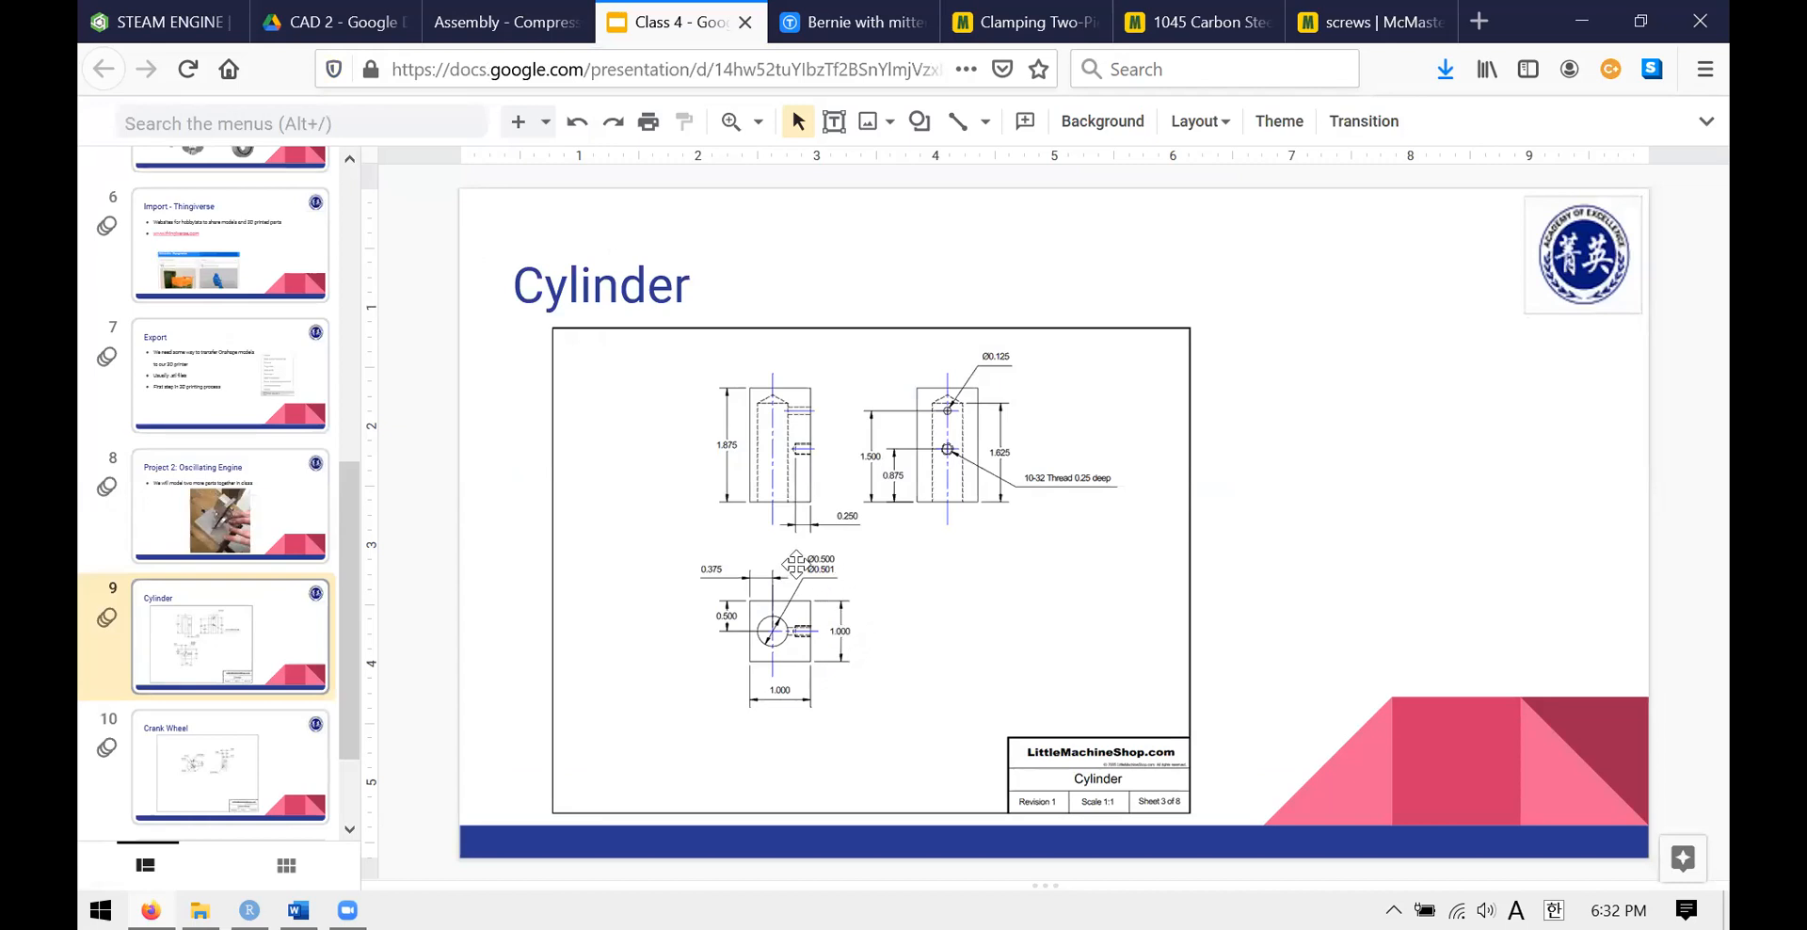
{"action": "key", "text": "ctrl+Tab"}
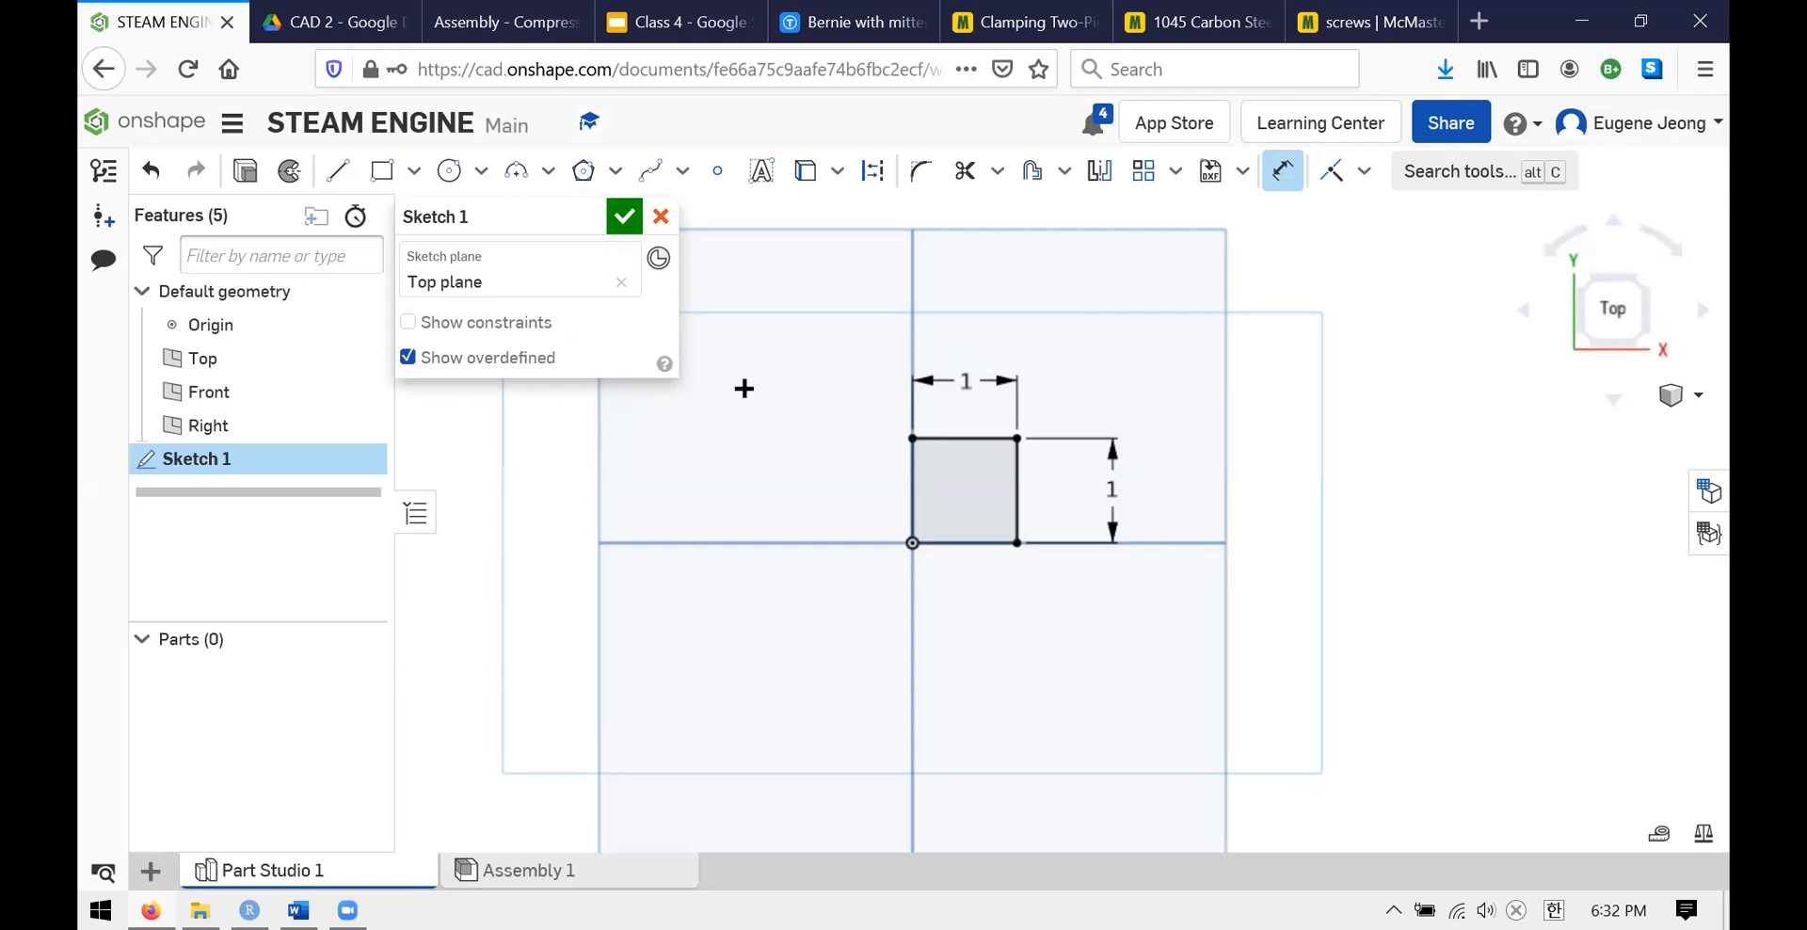
{"action": "key", "text": "Return"}
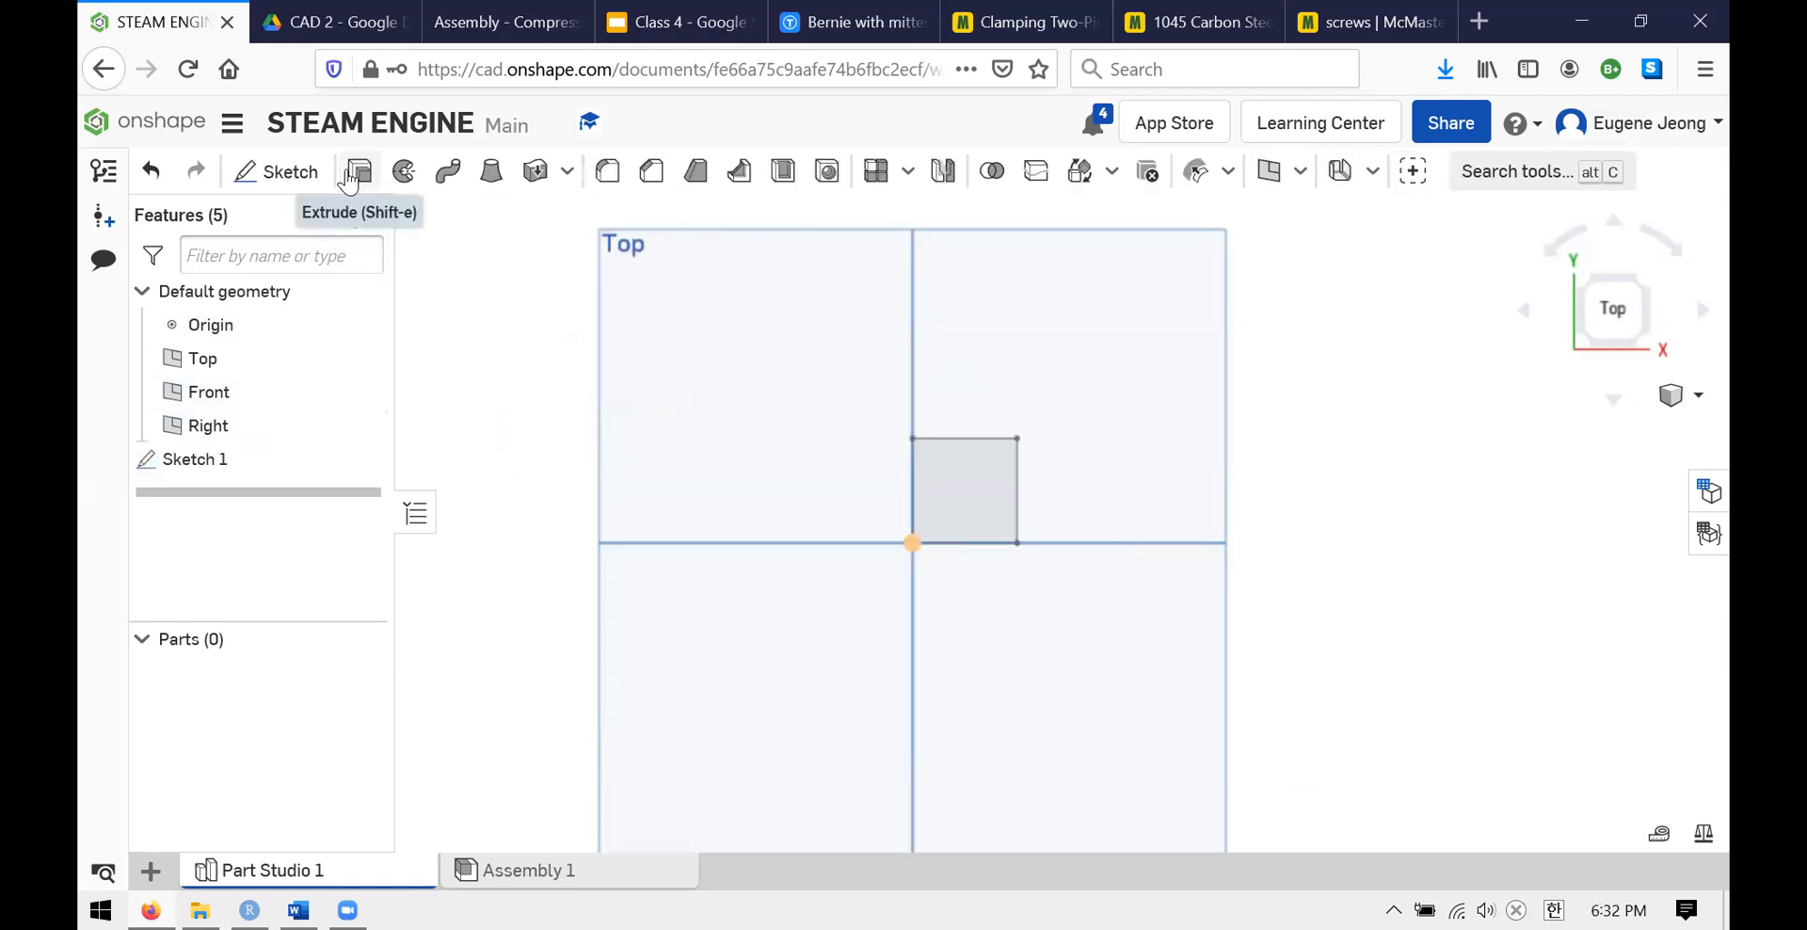
- Extrude the square sketch region 1.875 in as a new solid, taking the depth from the Cylinder drawing
{"action": "left_click", "coordinate": [357, 172]}
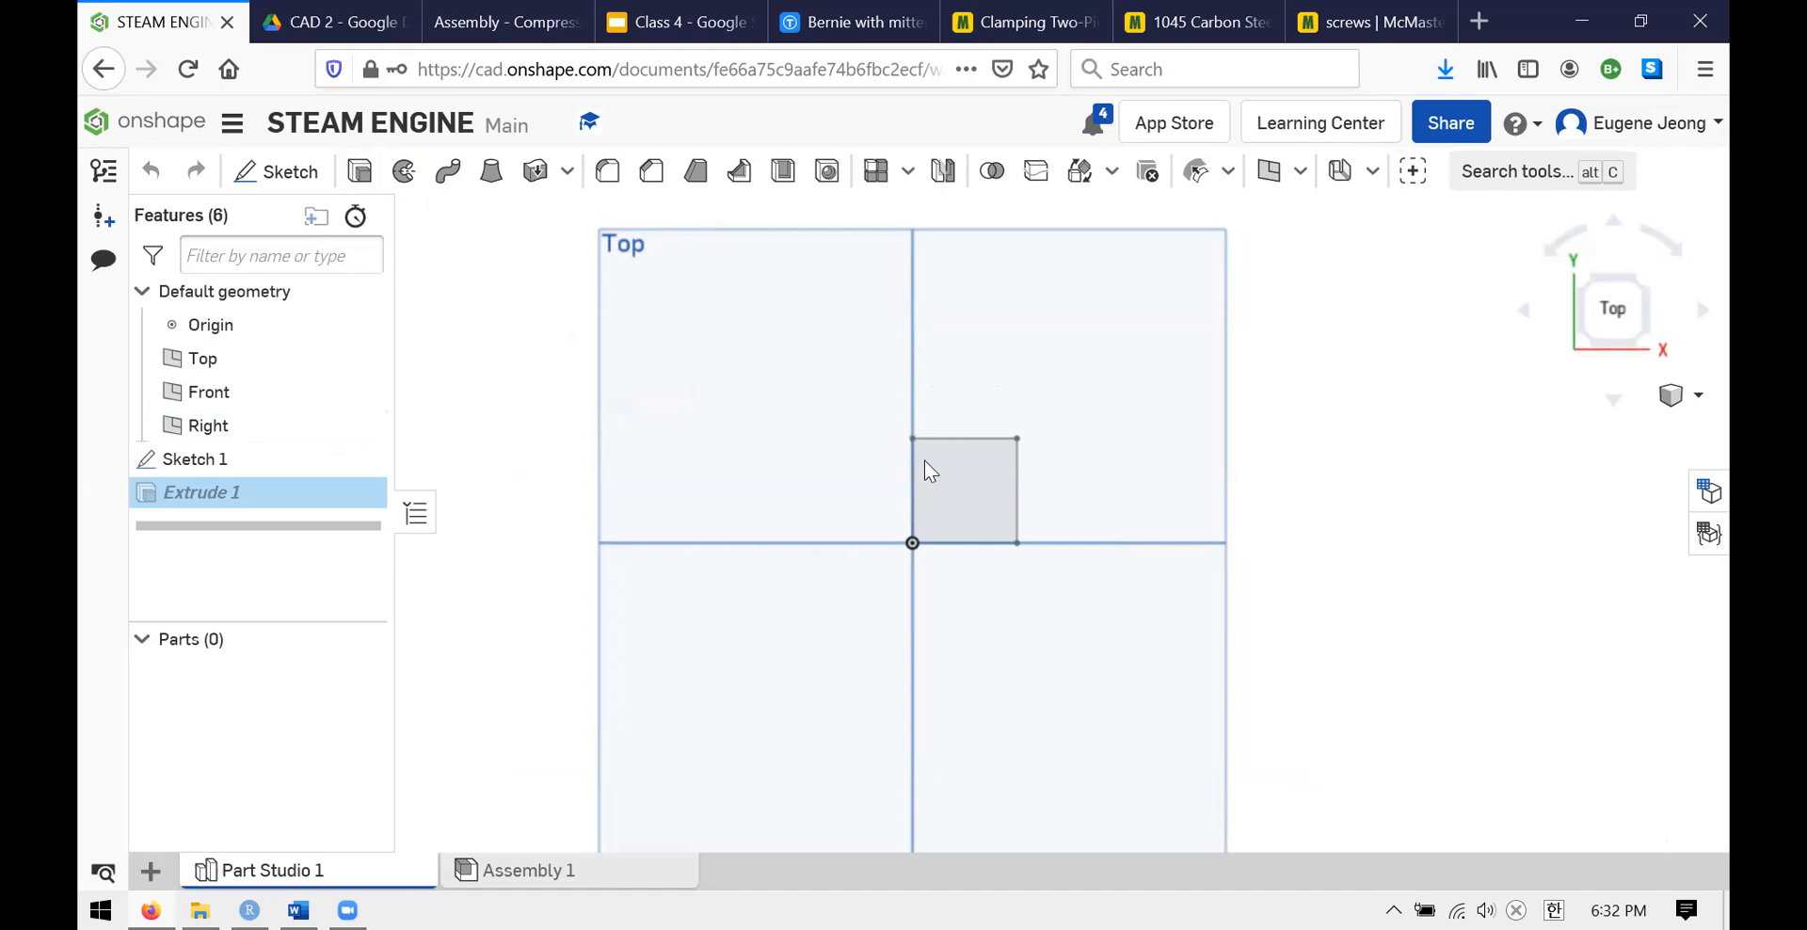
{"action": "left_click", "coordinate": [976, 501]}
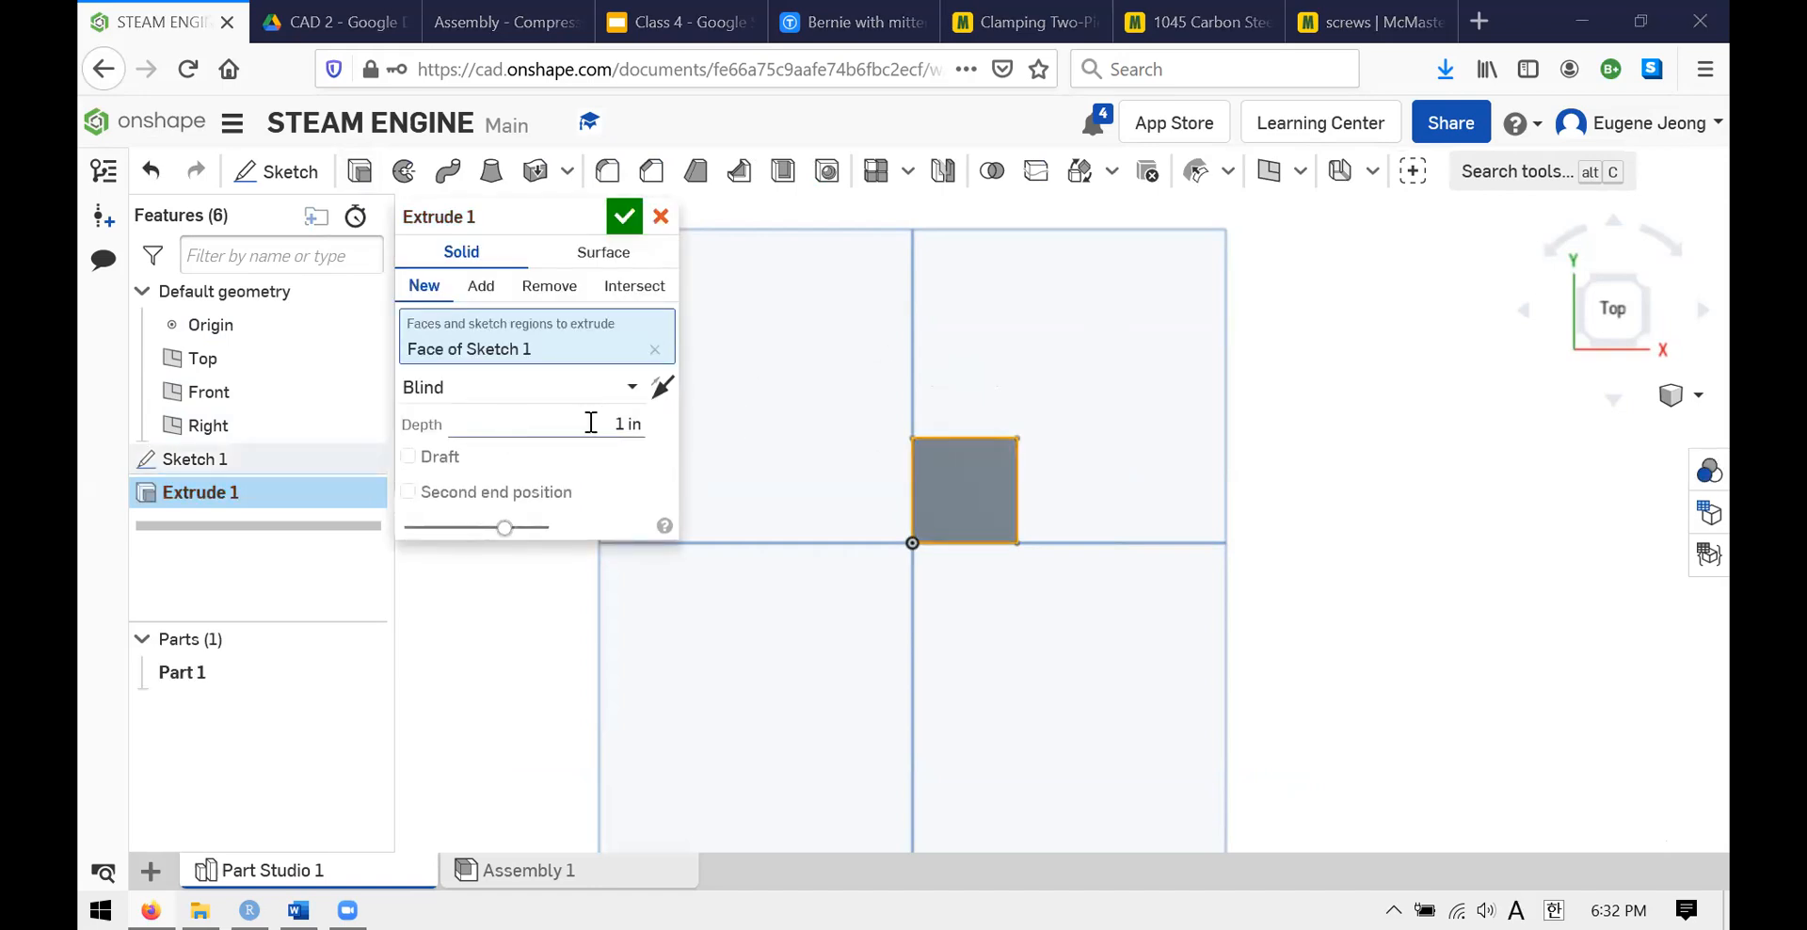
{"action": "left_click", "coordinate": [675, 21]}
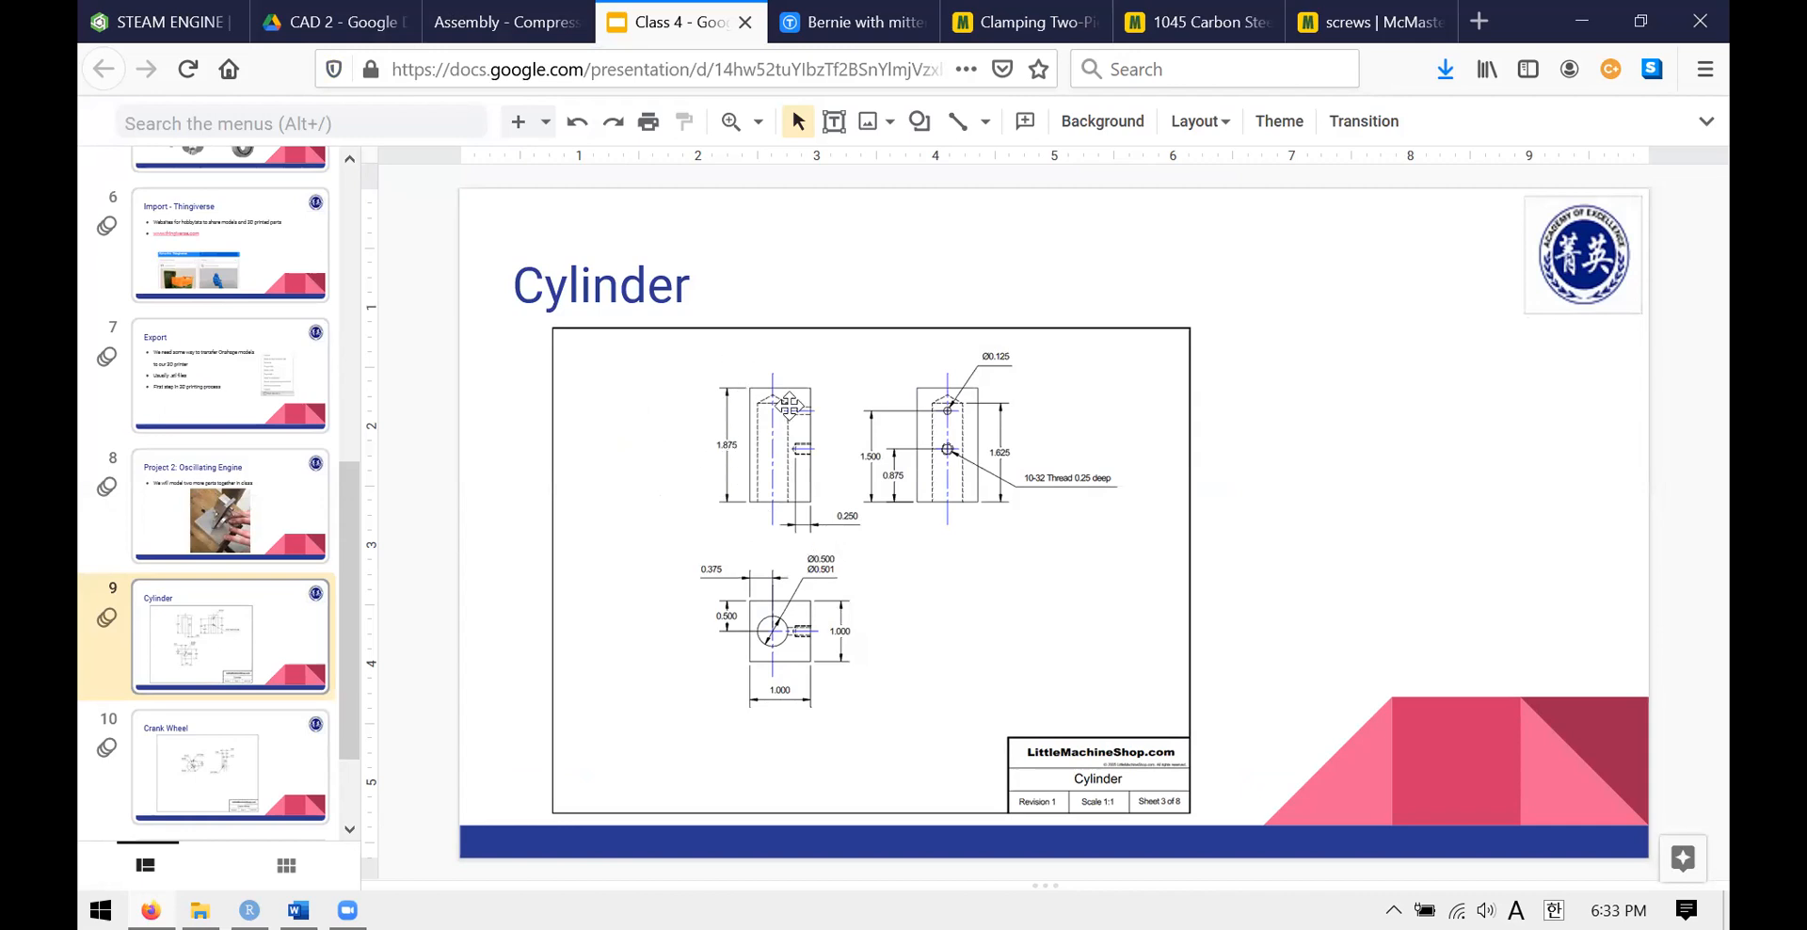
{"action": "left_click", "coordinate": [111, 5]}
{"action": "left_click", "coordinate": [623, 424]}
{"action": "type", "text": "1.875"}
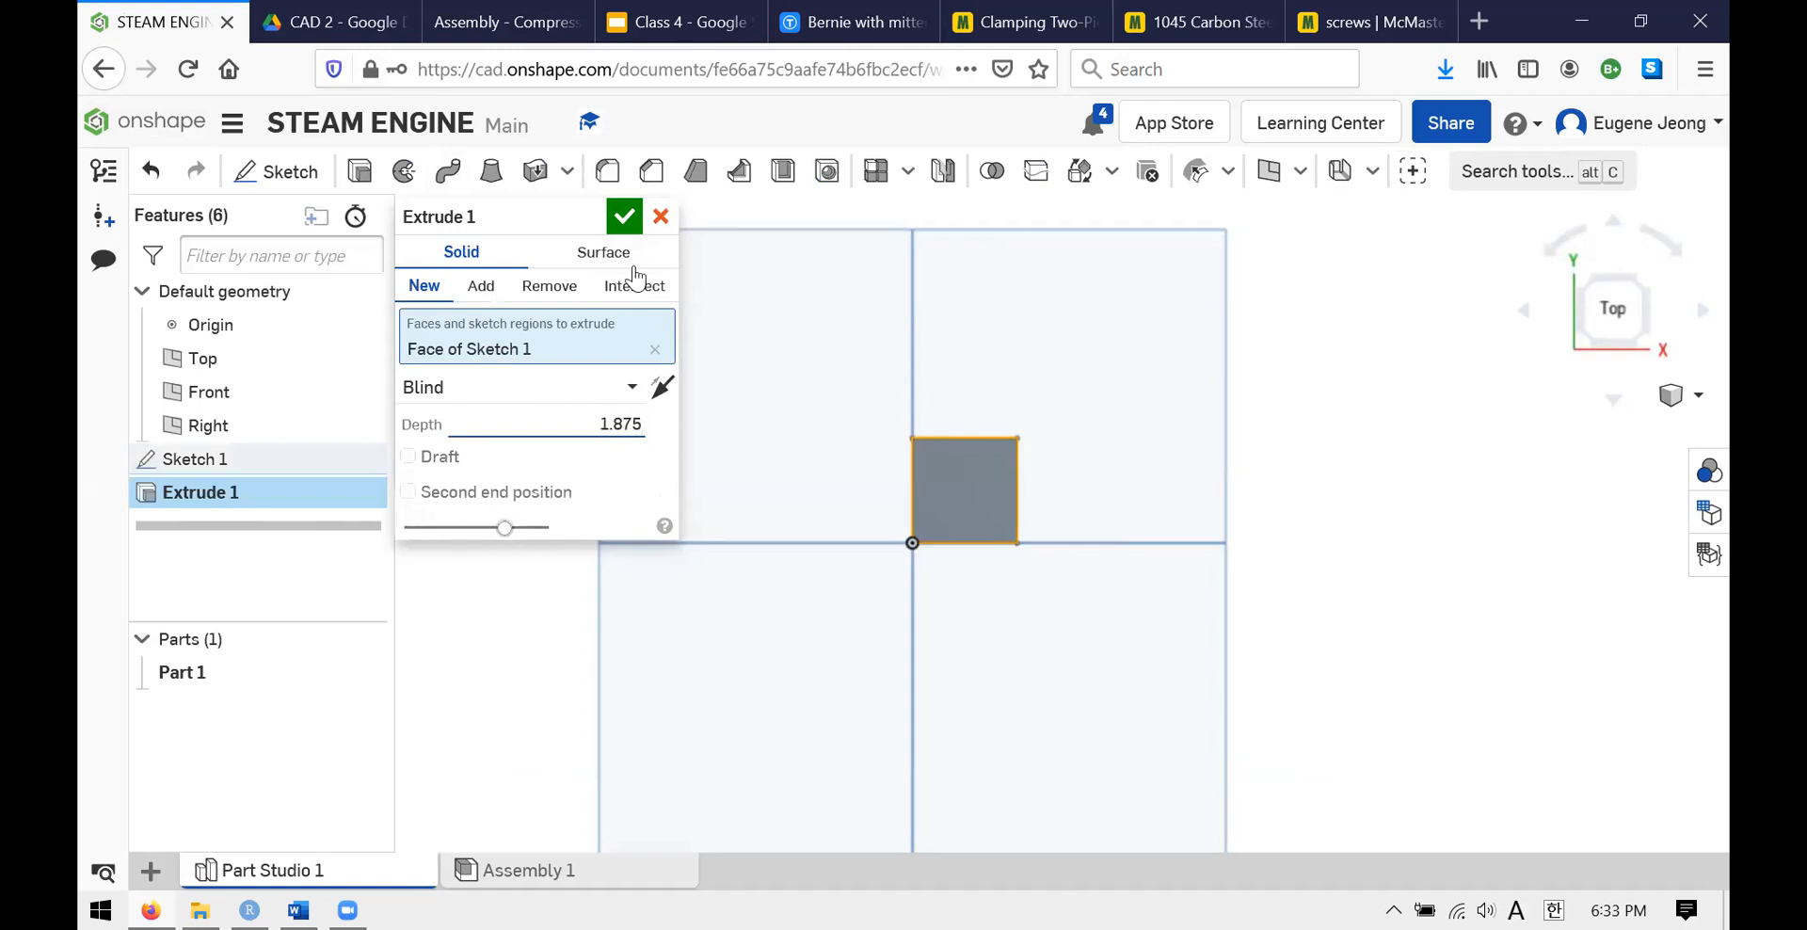
{"action": "left_click", "coordinate": [623, 216]}
{"action": "right_click_drag", "start_coordinate": [1201, 412], "coordinate": [1130, 339]}
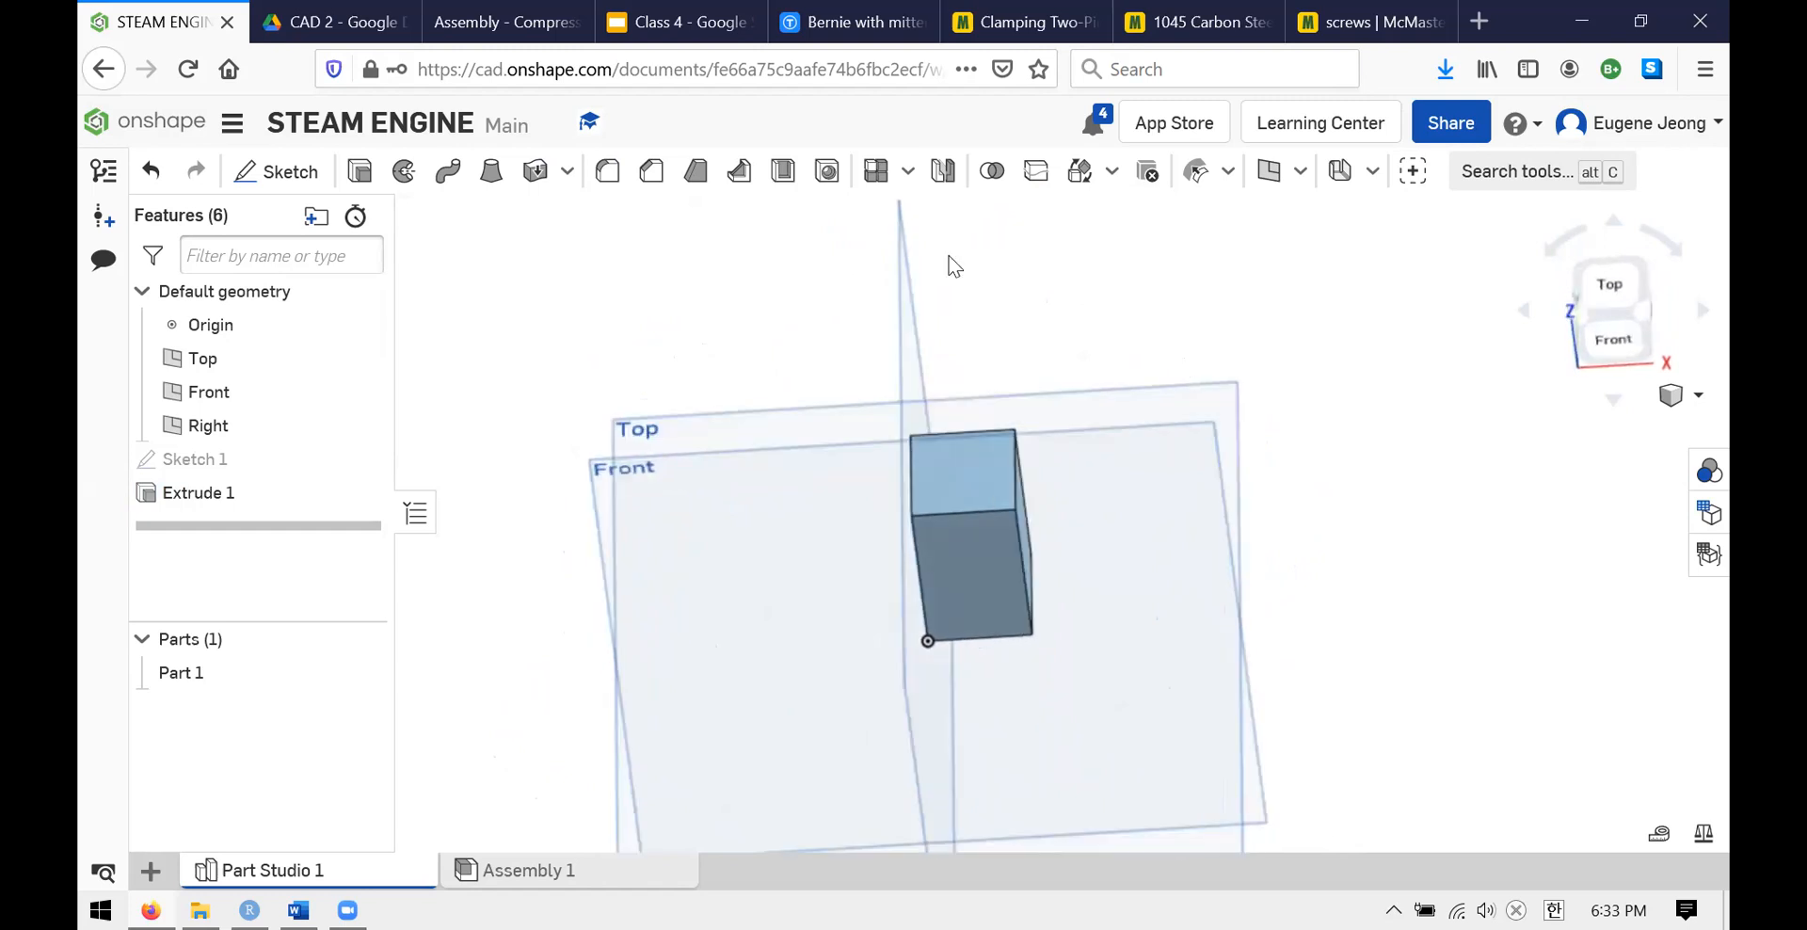
- Place the Class 4 slides tab beside the STEAM ENGINE tab and compare the Cylinder drawing with the extruded block
{"action": "left_click", "coordinate": [349, 21]}
{"action": "left_click", "coordinate": [678, 21]}
{"action": "left_click_drag", "start_coordinate": [677, 22], "coordinate": [329, 22]}
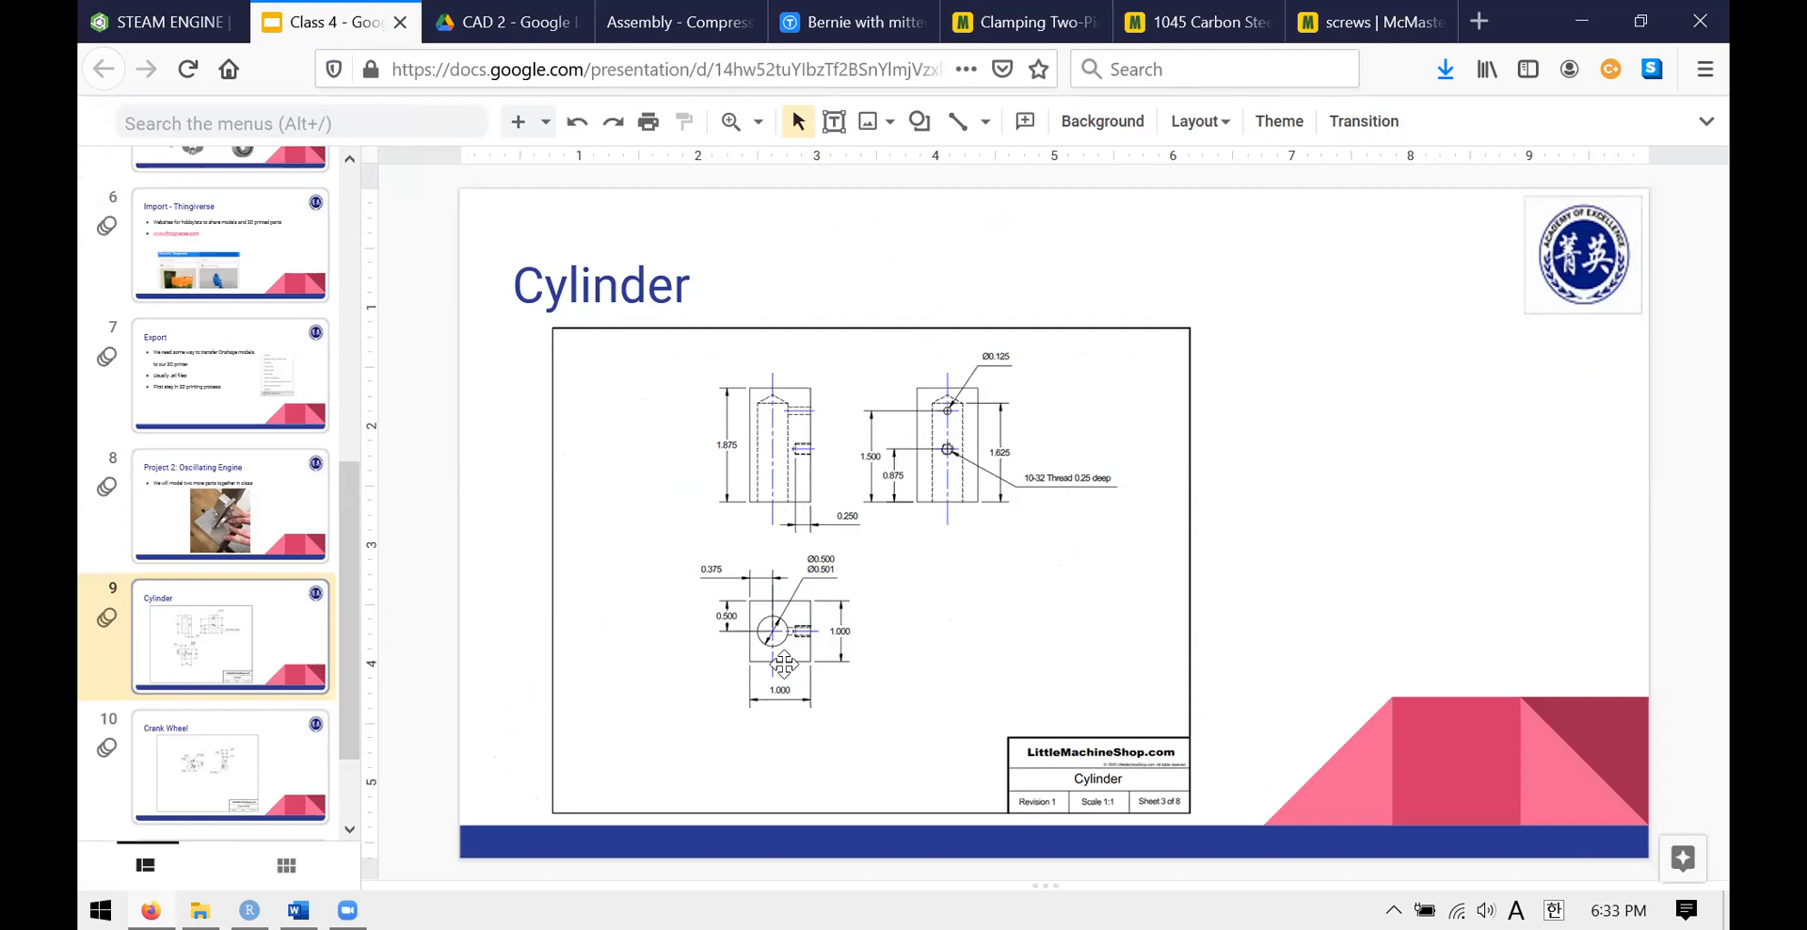
{"action": "left_click", "coordinate": [120, 9]}
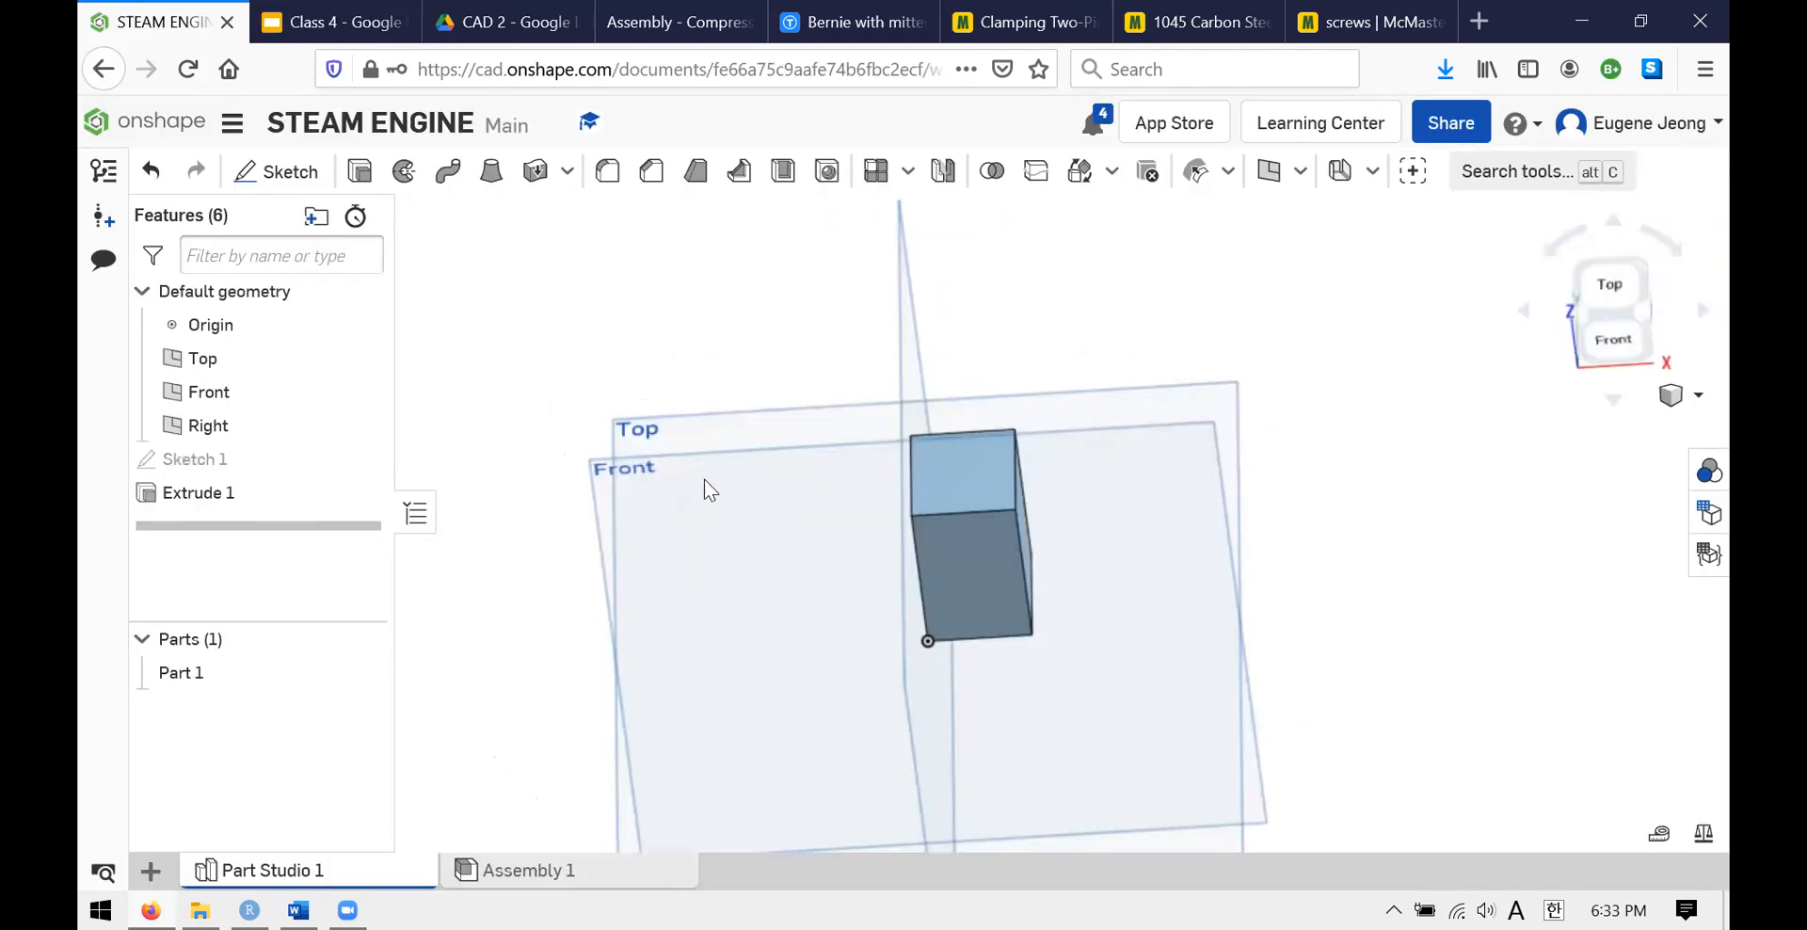
{"action": "right_click_drag", "start_coordinate": [1233, 361], "coordinate": [1216, 411]}
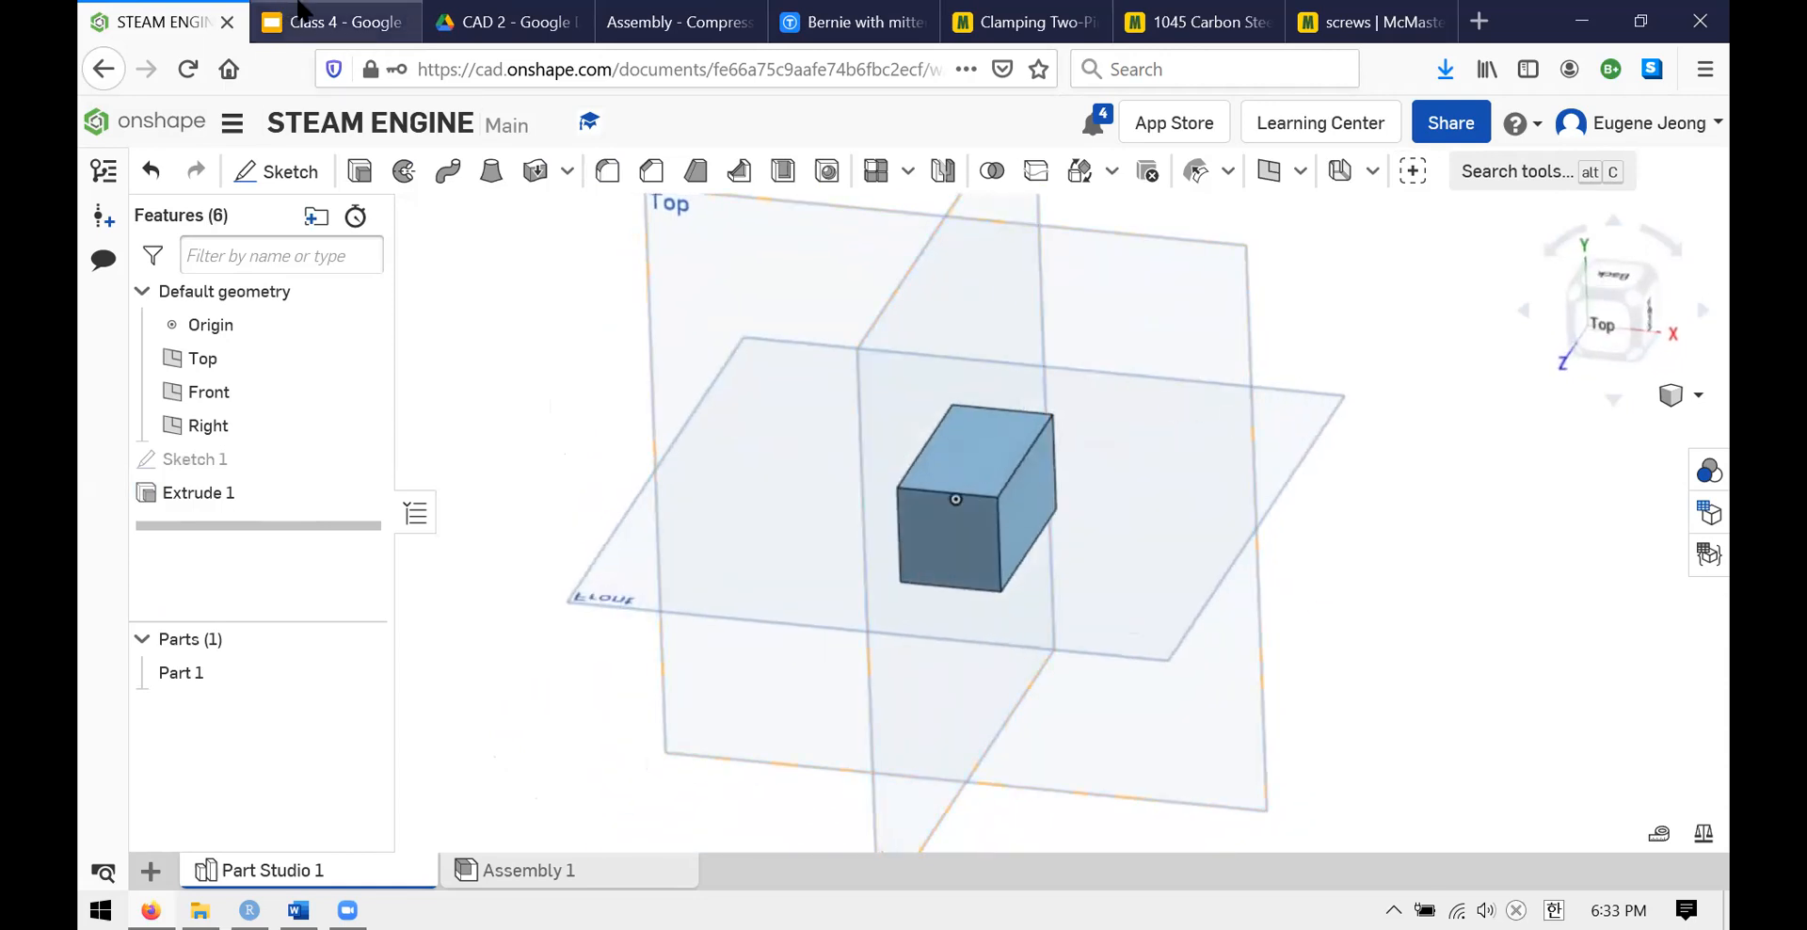
{"action": "left_click", "coordinate": [298, 6]}
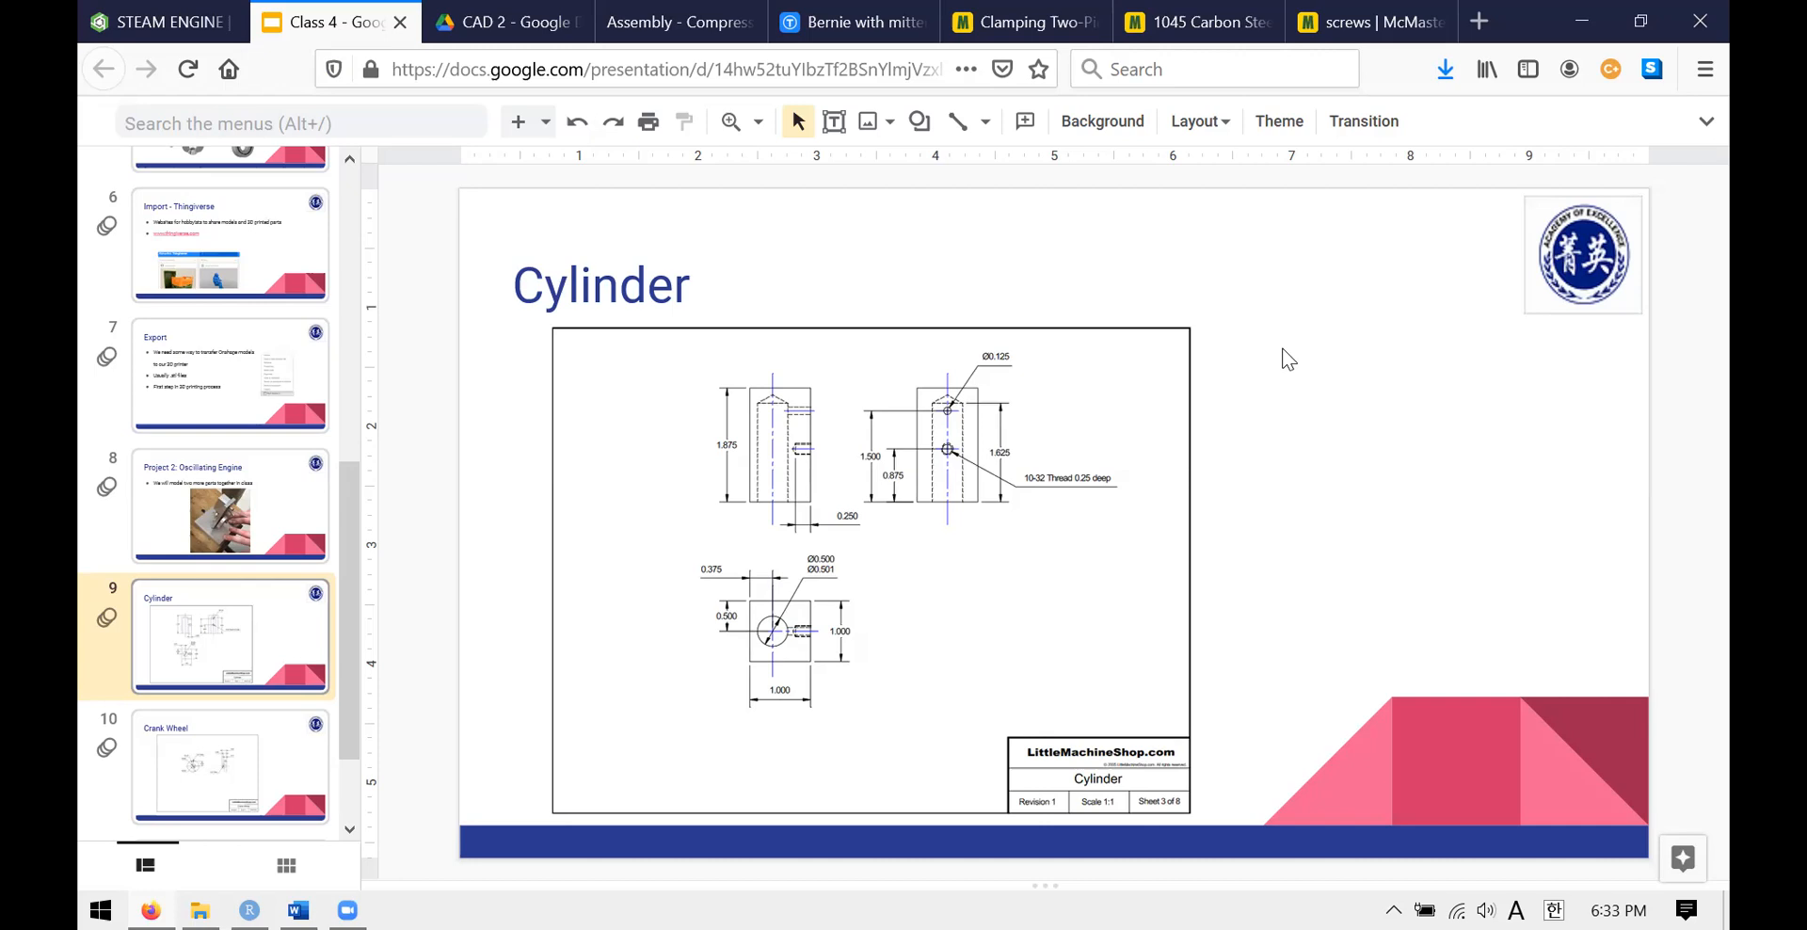
- Examine the oscillating engine assembly sheet and the Cylinder sheet's views and hole dimensions in the compressed air engine PDF
{"action": "left_click", "coordinate": [720, 19]}
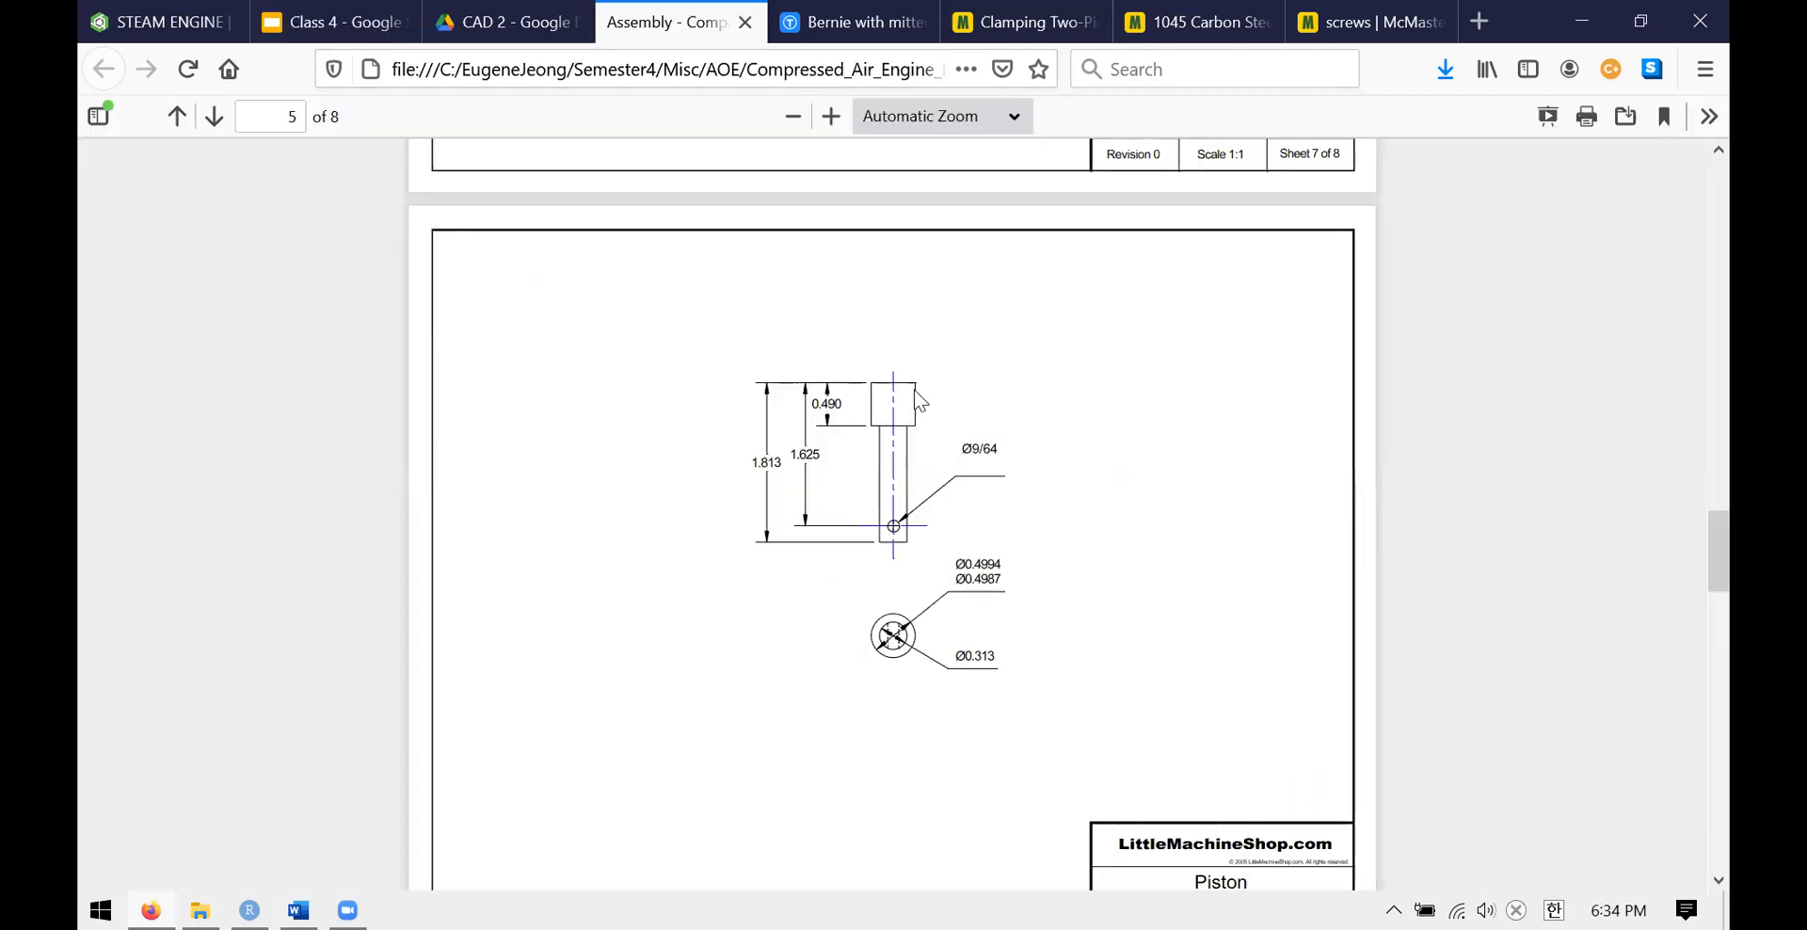
{"action": "scroll", "coordinate": [915, 391], "scroll_direction": "up", "scroll_amount": 15}
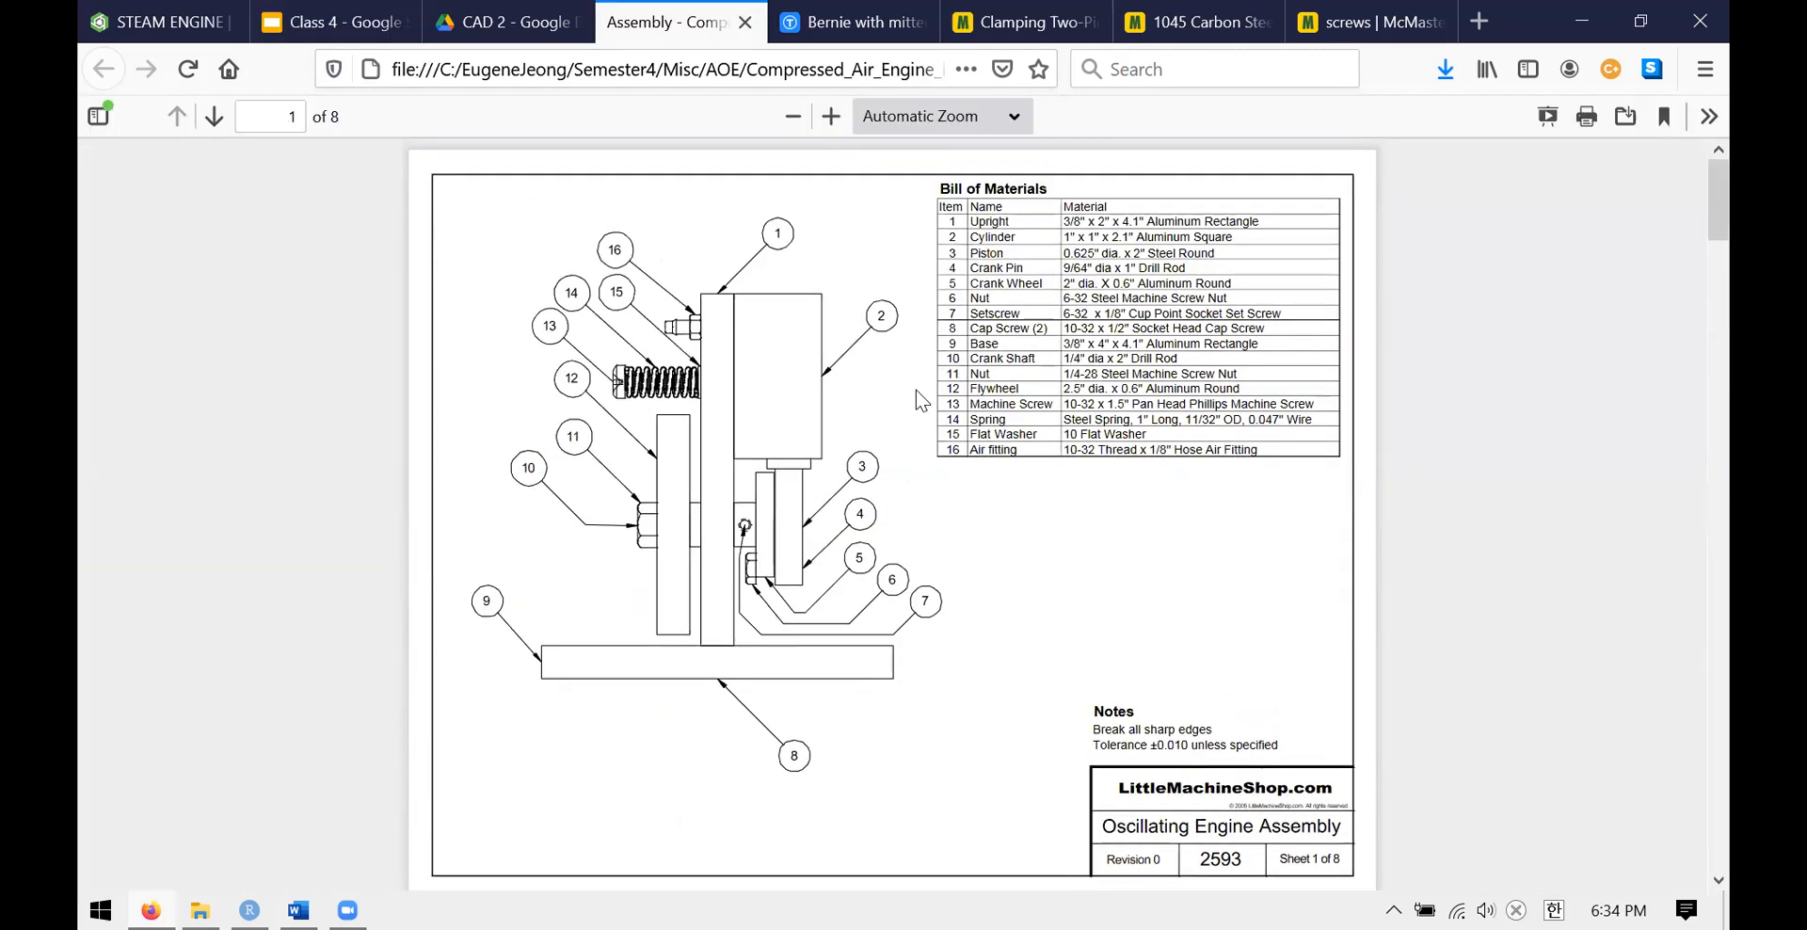
{"action": "scroll", "coordinate": [917, 391], "scroll_direction": "down", "scroll_amount": 8}
{"action": "scroll", "coordinate": [917, 390], "scroll_direction": "down", "scroll_amount": 10}
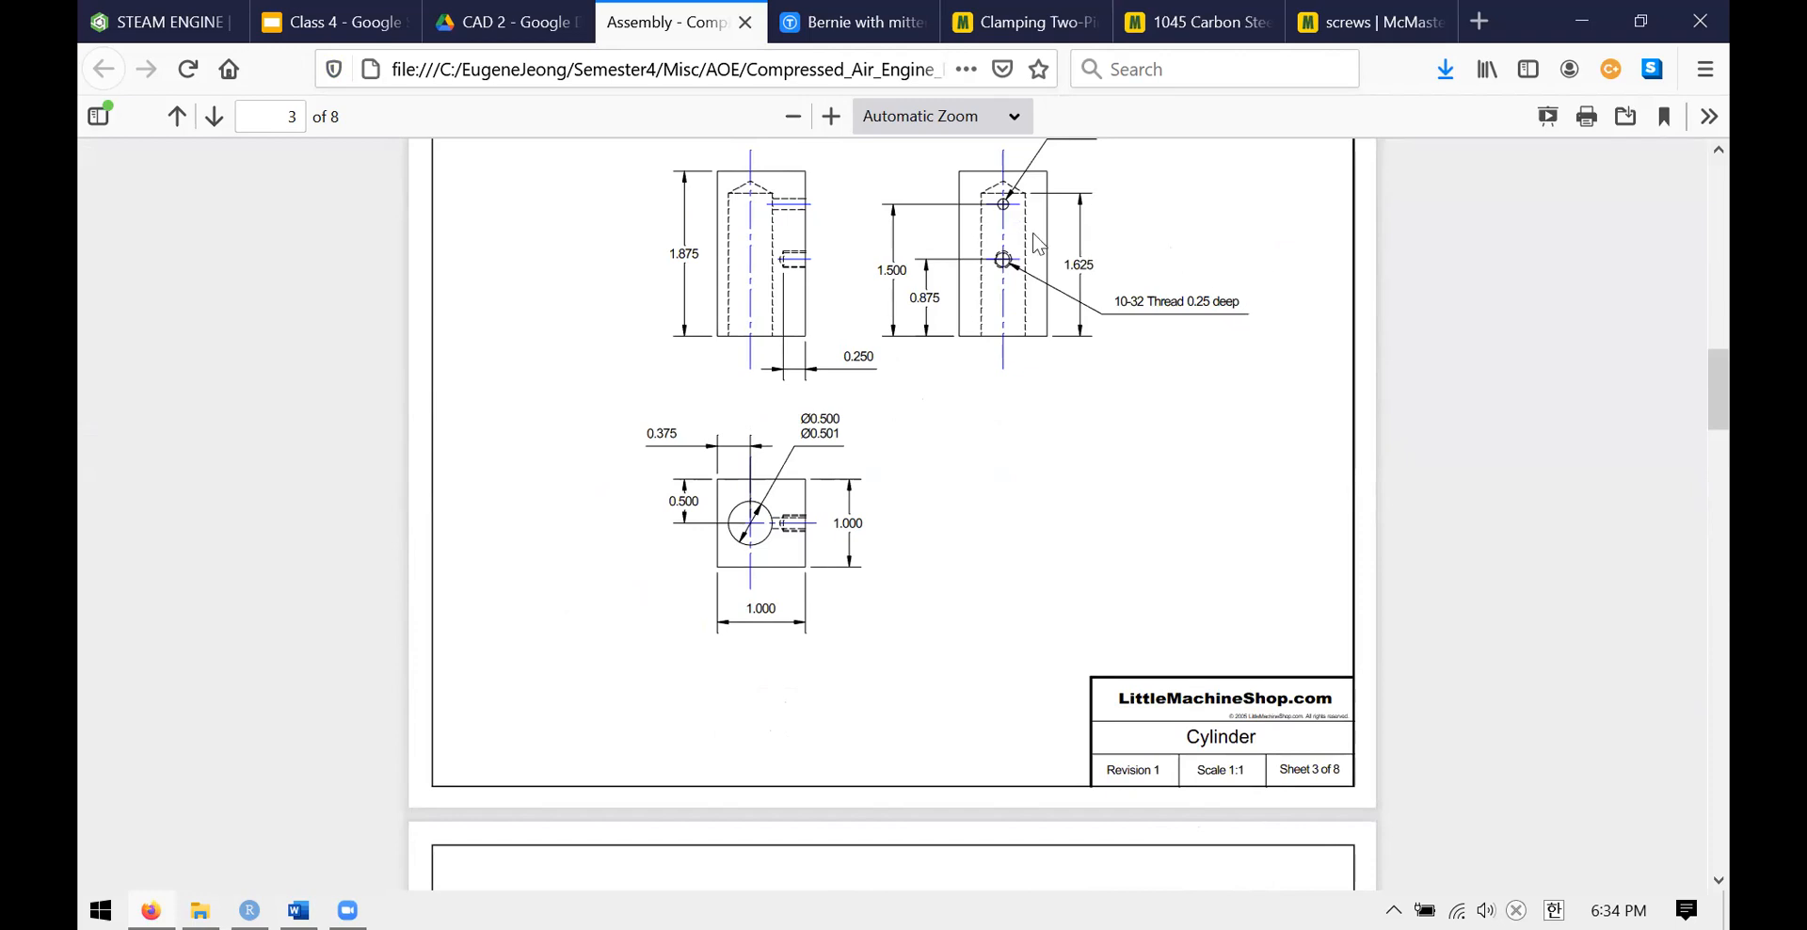
{"action": "scroll", "coordinate": [924, 343], "scroll_direction": "up", "scroll_amount": 2}
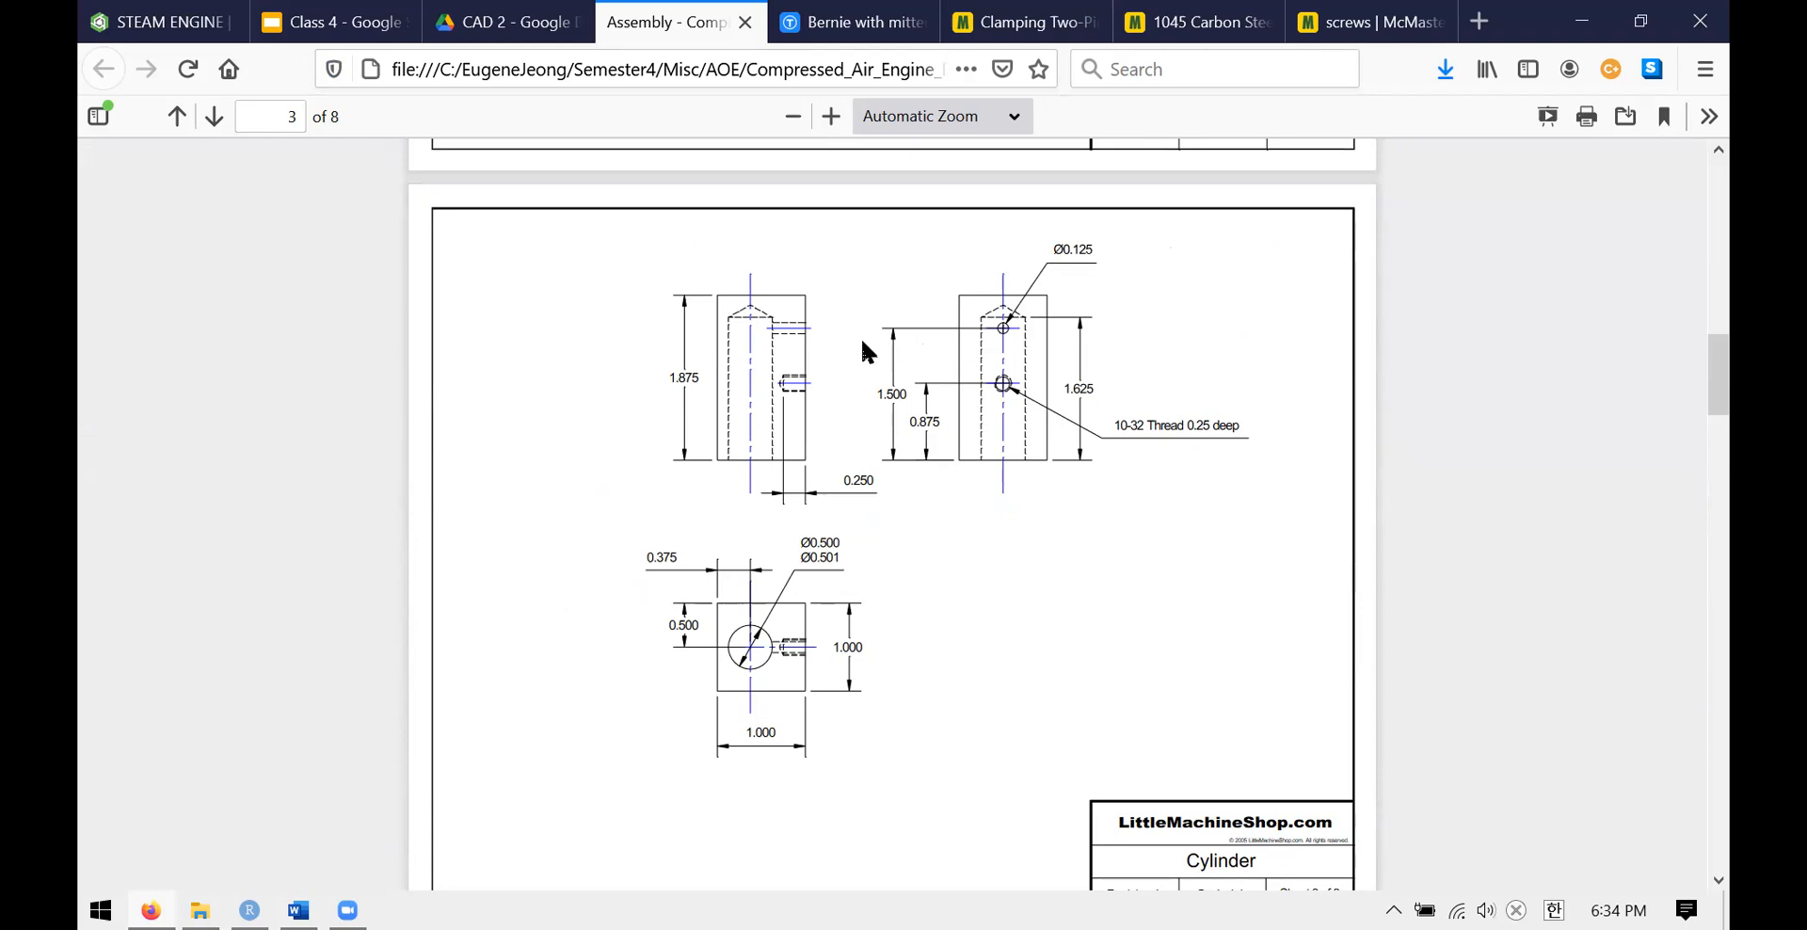
{"action": "double_click", "coordinate": [695, 374]}
{"action": "left_click", "coordinate": [666, 383]}
{"action": "mouse_move", "coordinate": [665, 383]}
{"action": "left_mouse_down"}
{"action": "mouse_move", "coordinate": [704, 390]}
{"action": "mouse_move", "coordinate": [635, 378]}
{"action": "left_mouse_up"}
{"action": "left_click", "coordinate": [703, 389]}
{"action": "left_click", "coordinate": [585, 336]}
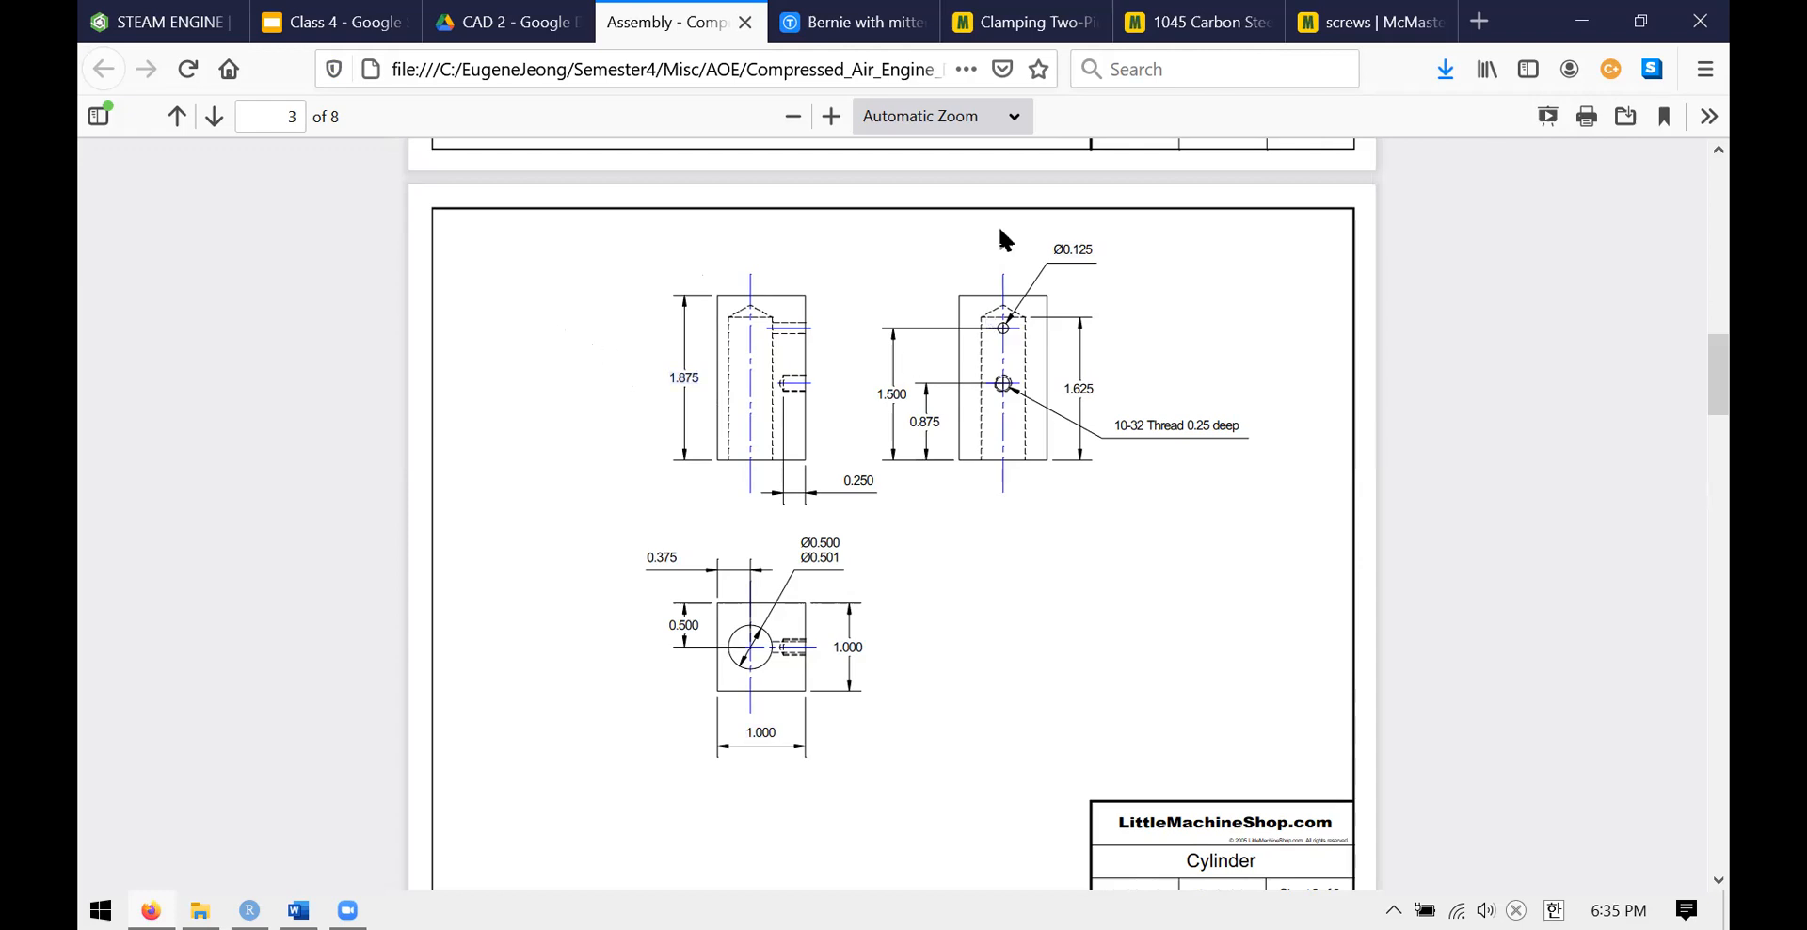
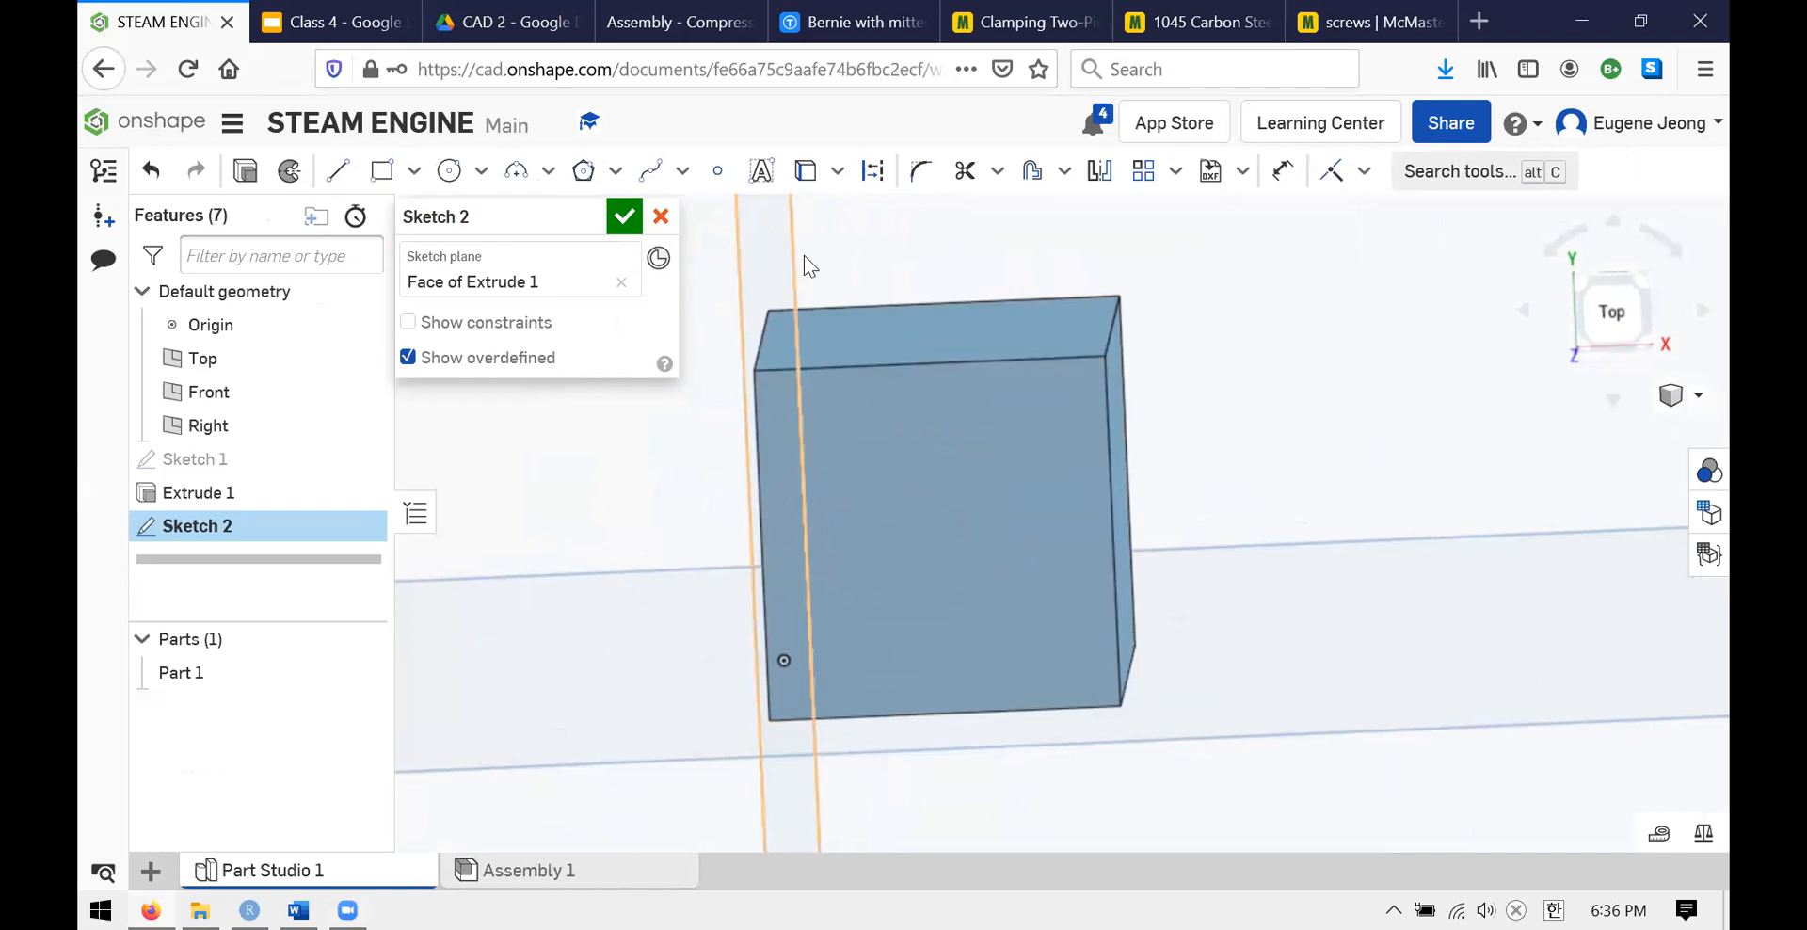
- Sketch a point near the middle of the block's end face and check the bore's position in the Cylinder drawing
{"action": "left_click", "coordinate": [713, 174]}
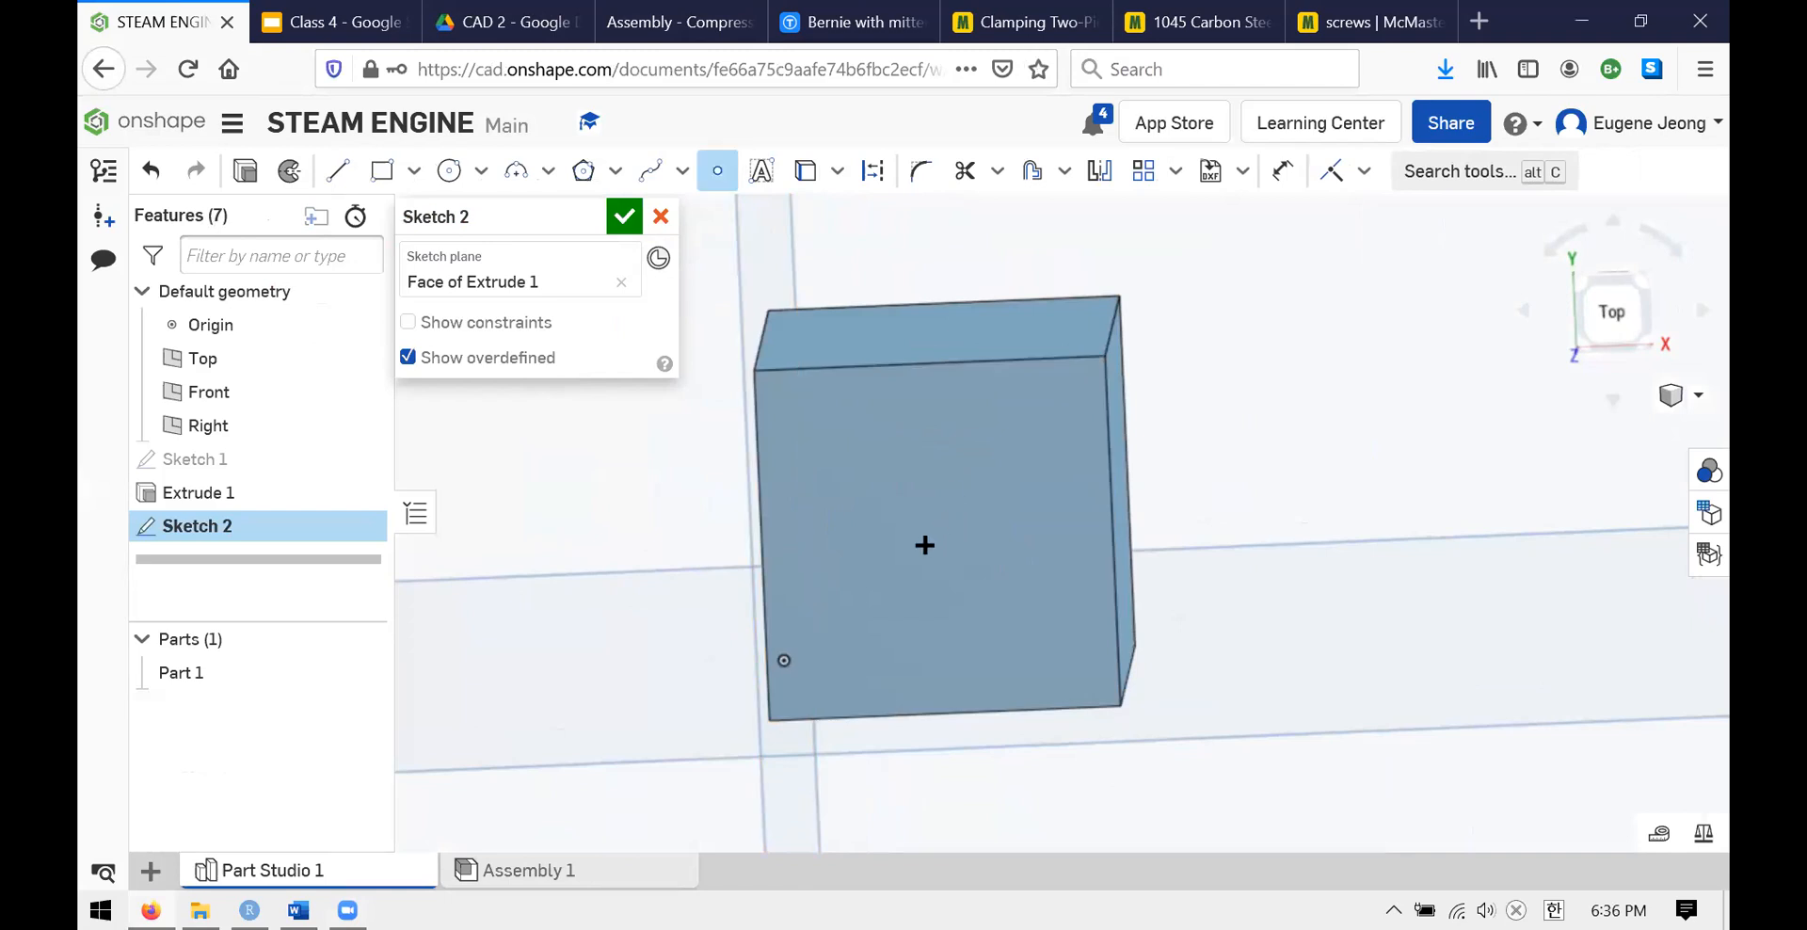
{"action": "left_click", "coordinate": [925, 546]}
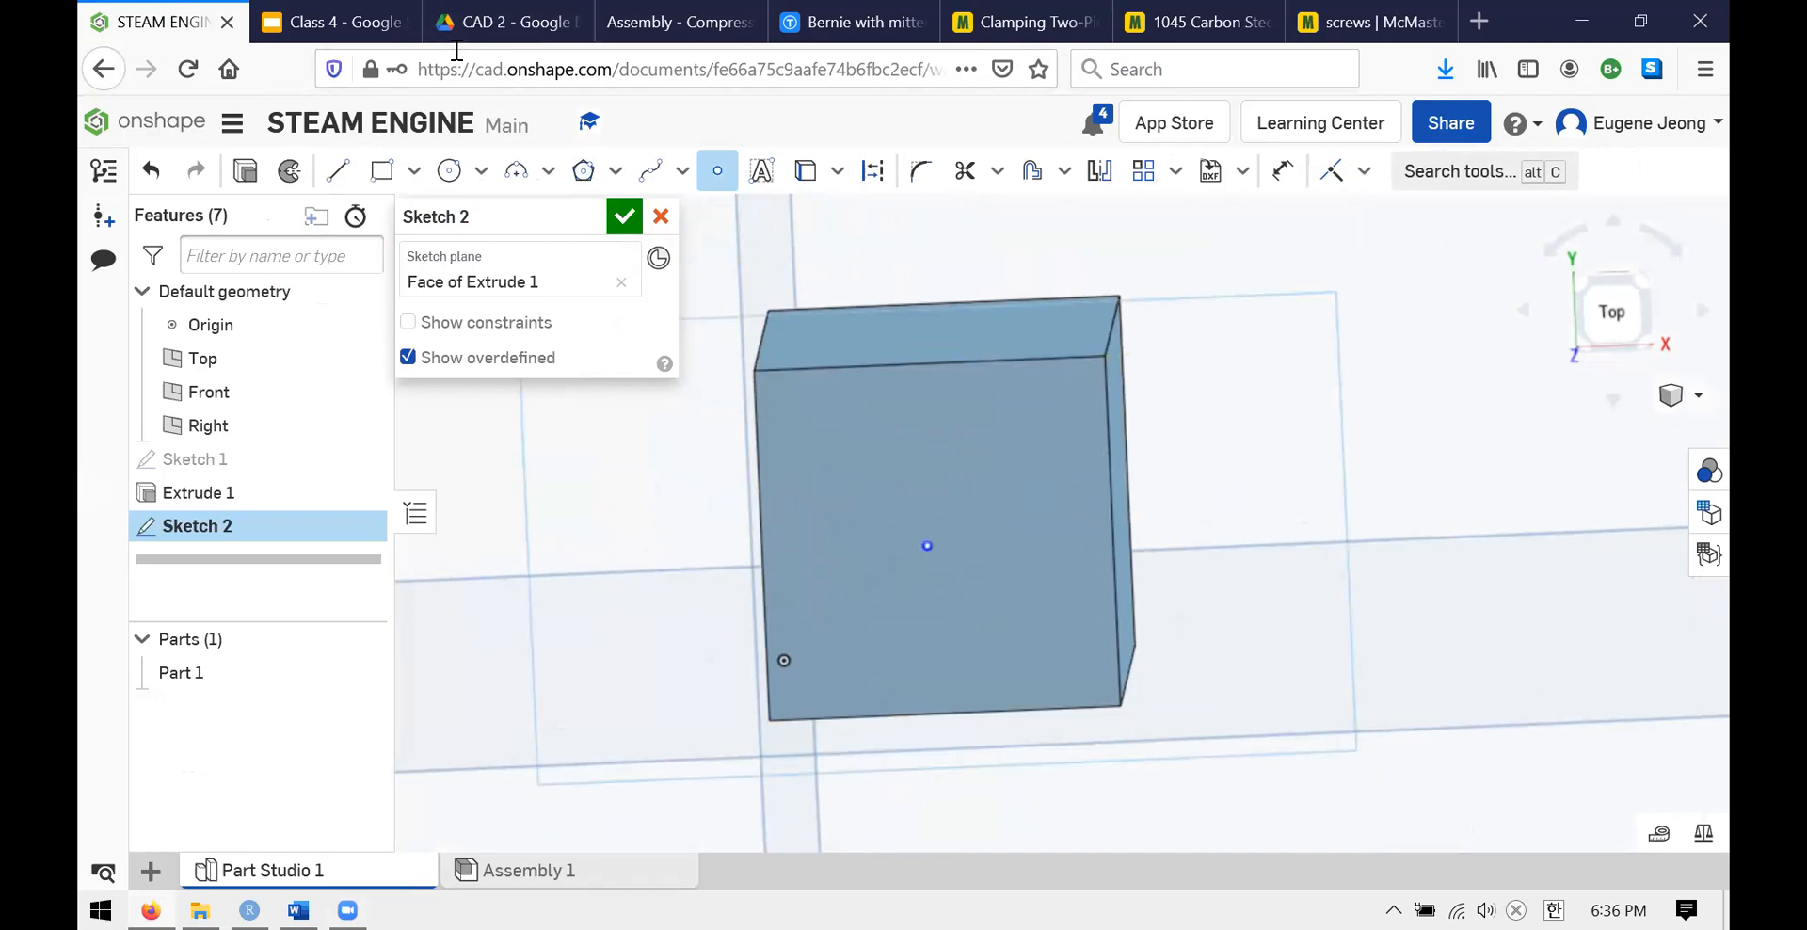
{"action": "left_click", "coordinate": [336, 14]}
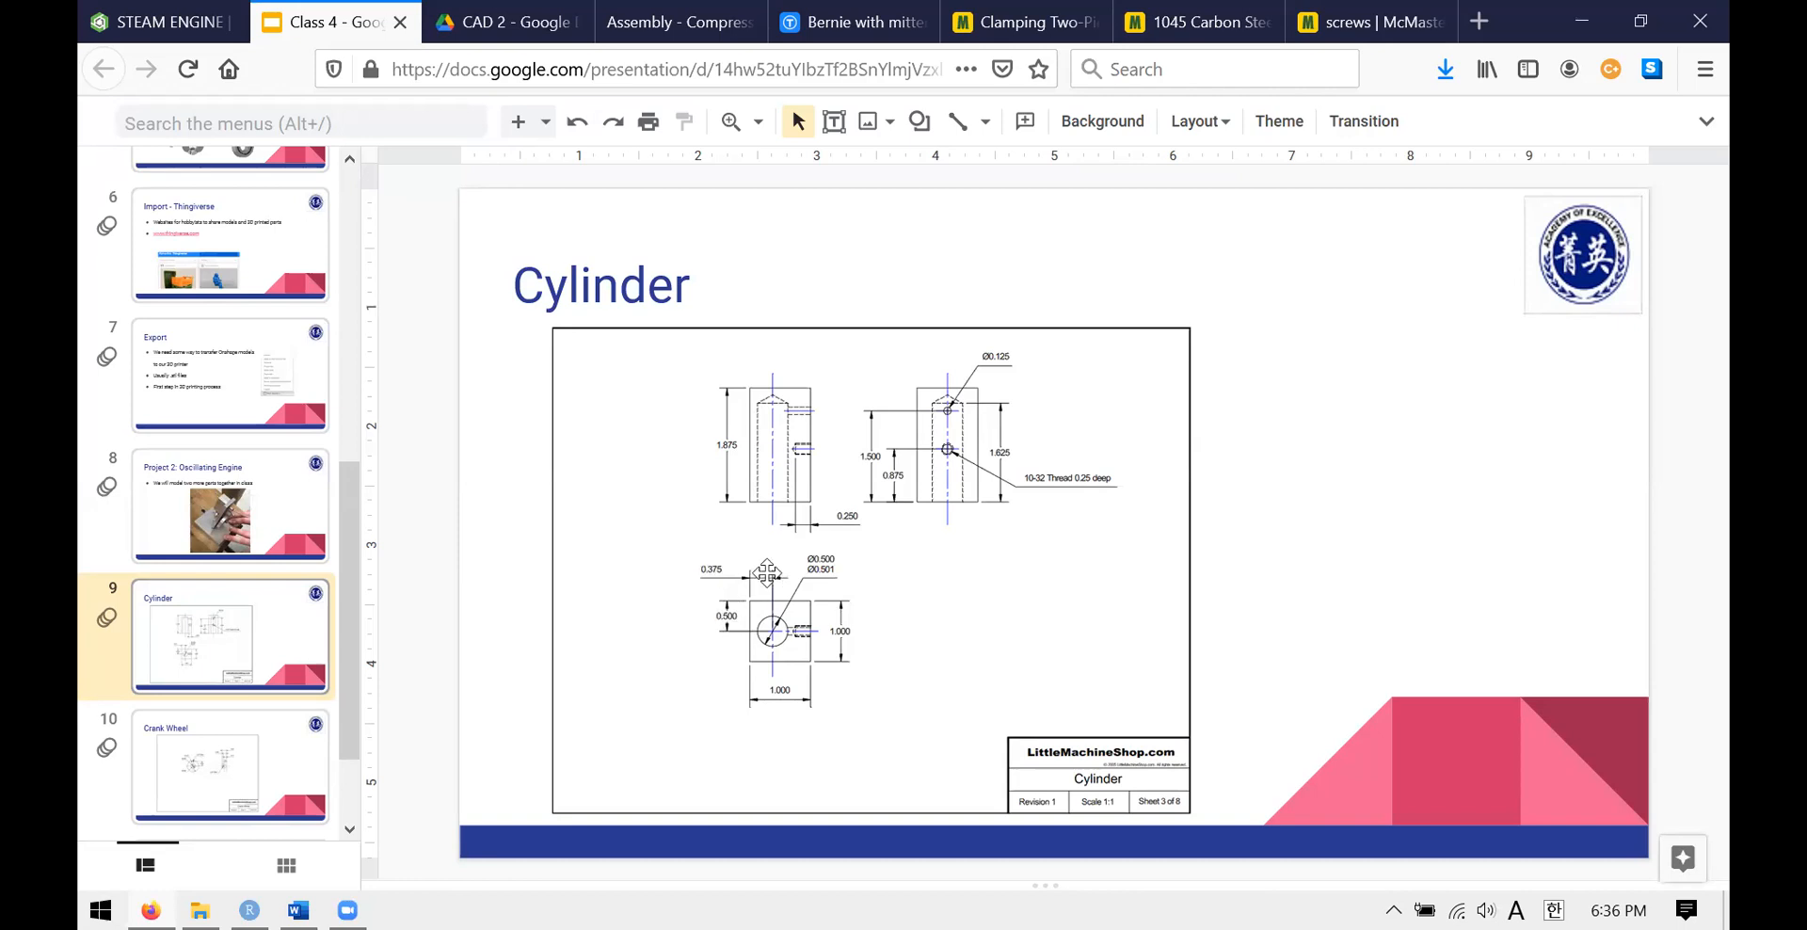
{"action": "left_click", "coordinate": [179, 21]}
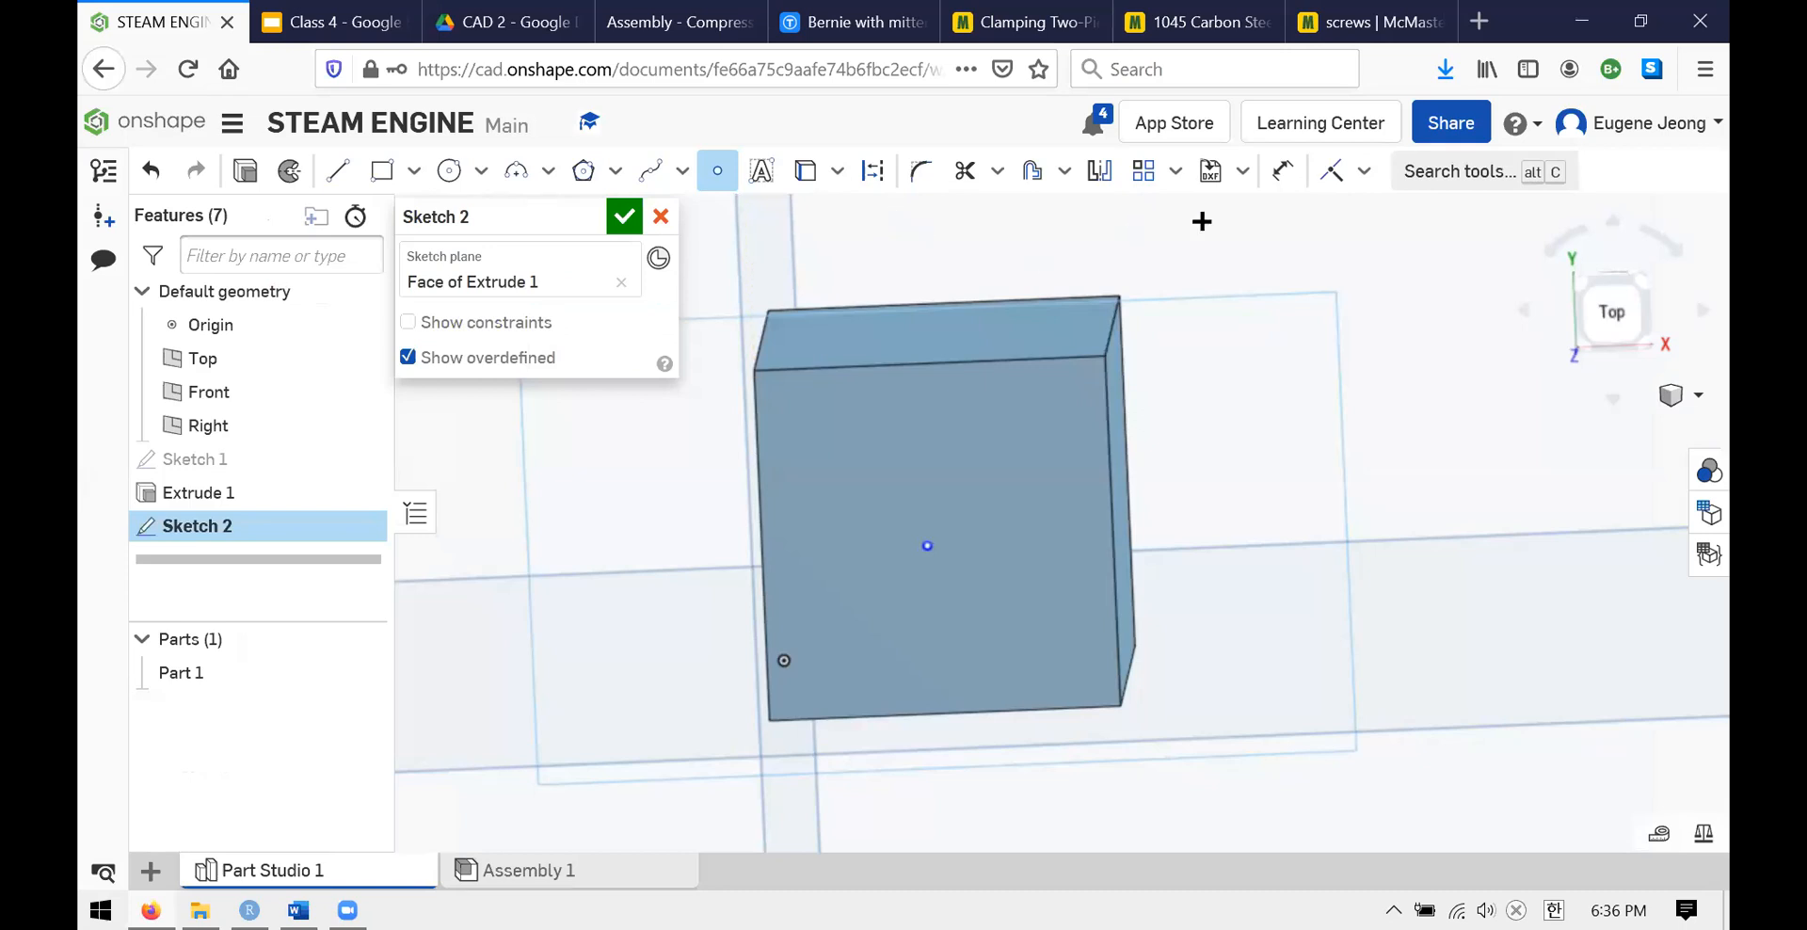
- Examine the block and the sketch point from several sides, ending with a view straight onto the sketch face
{"action": "key", "text": "u"}
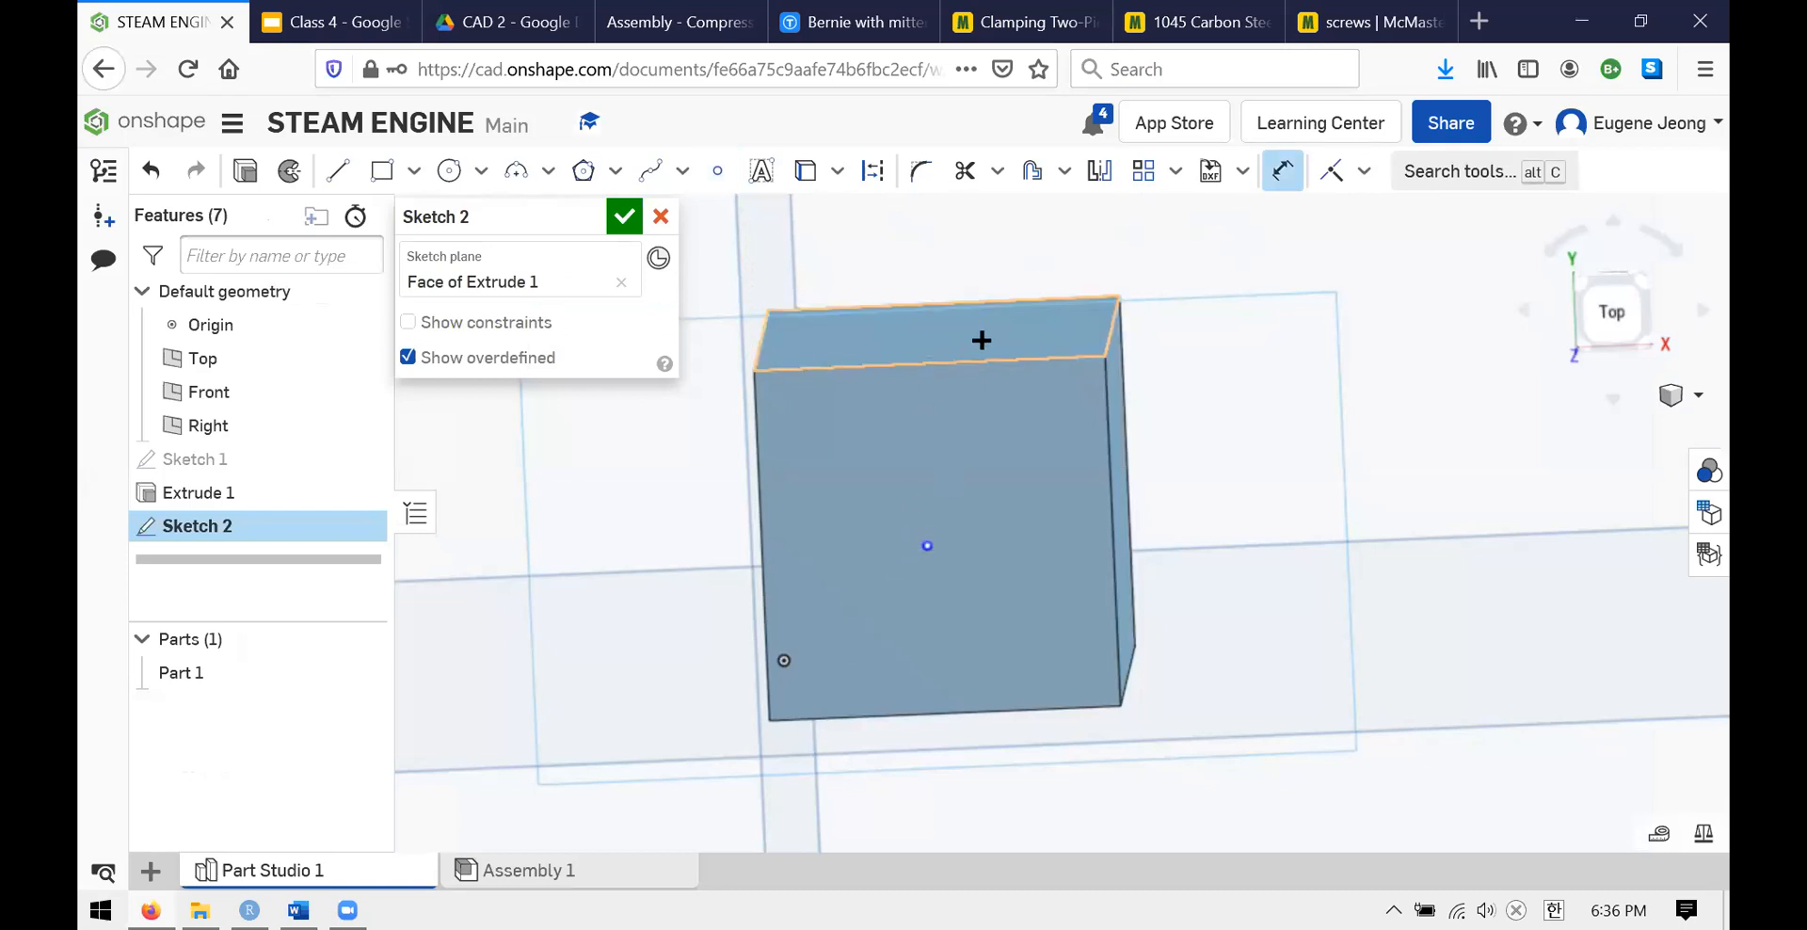
{"action": "left_click", "coordinate": [1297, 556]}
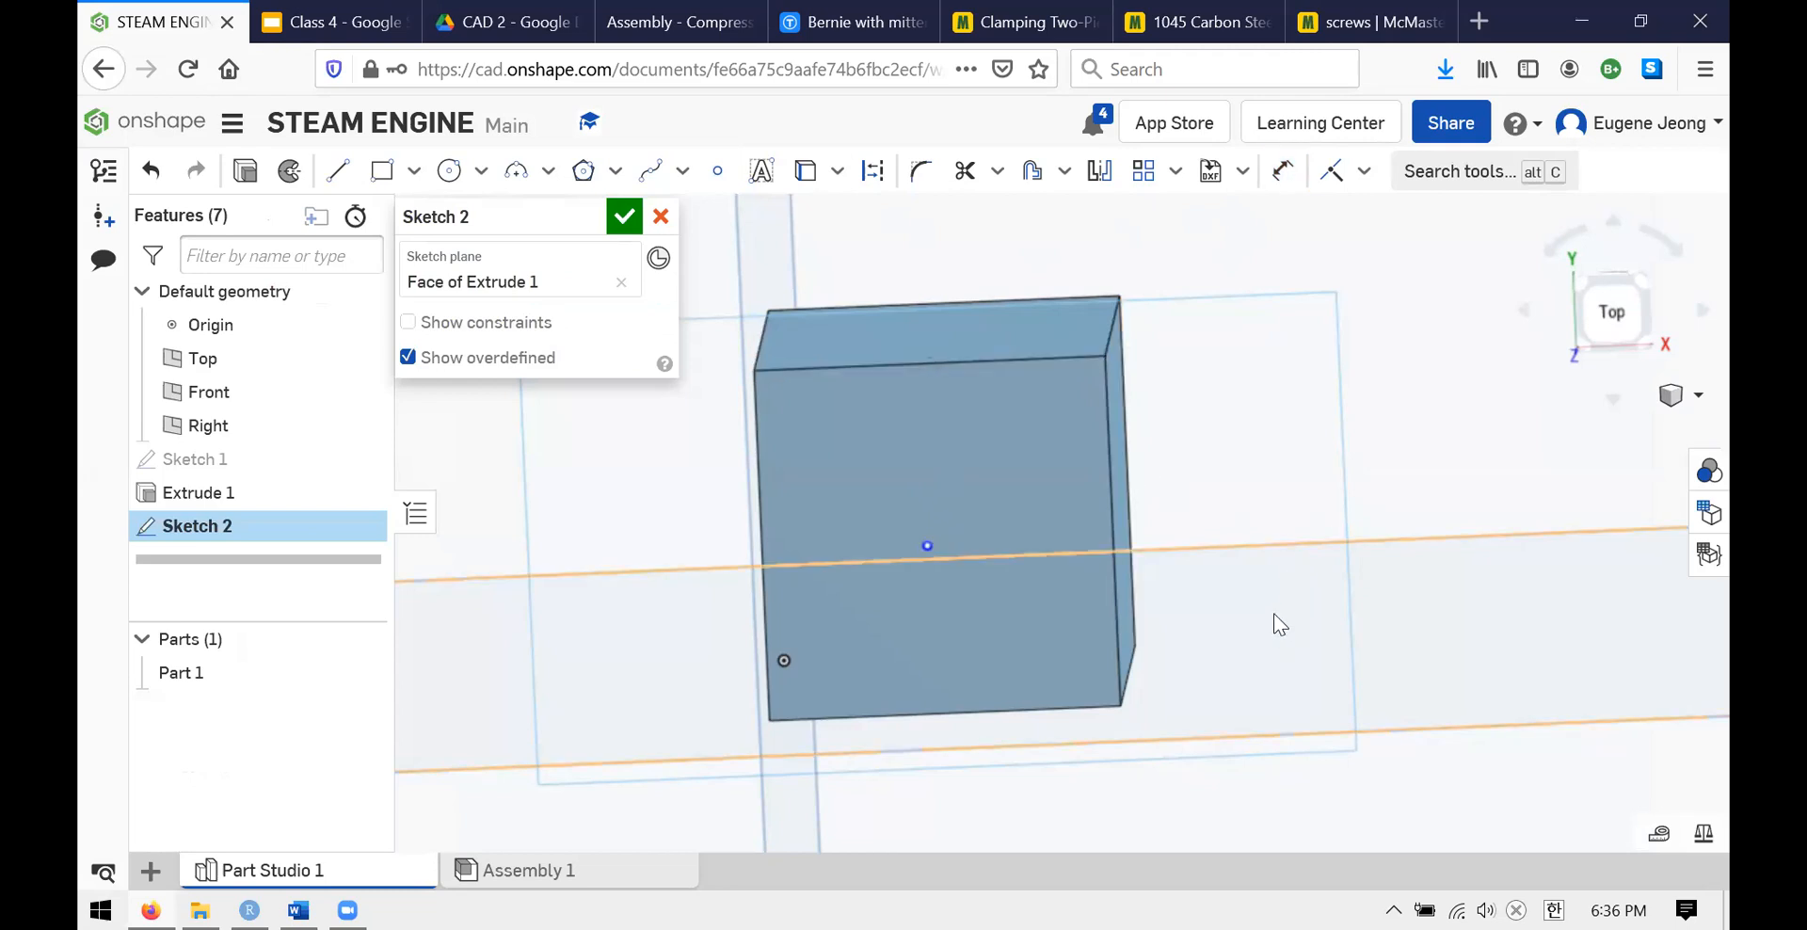
{"action": "right_click_drag", "start_coordinate": [1132, 578], "coordinate": [1052, 524]}
{"action": "right_click_drag", "start_coordinate": [1142, 410], "coordinate": [1178, 460]}
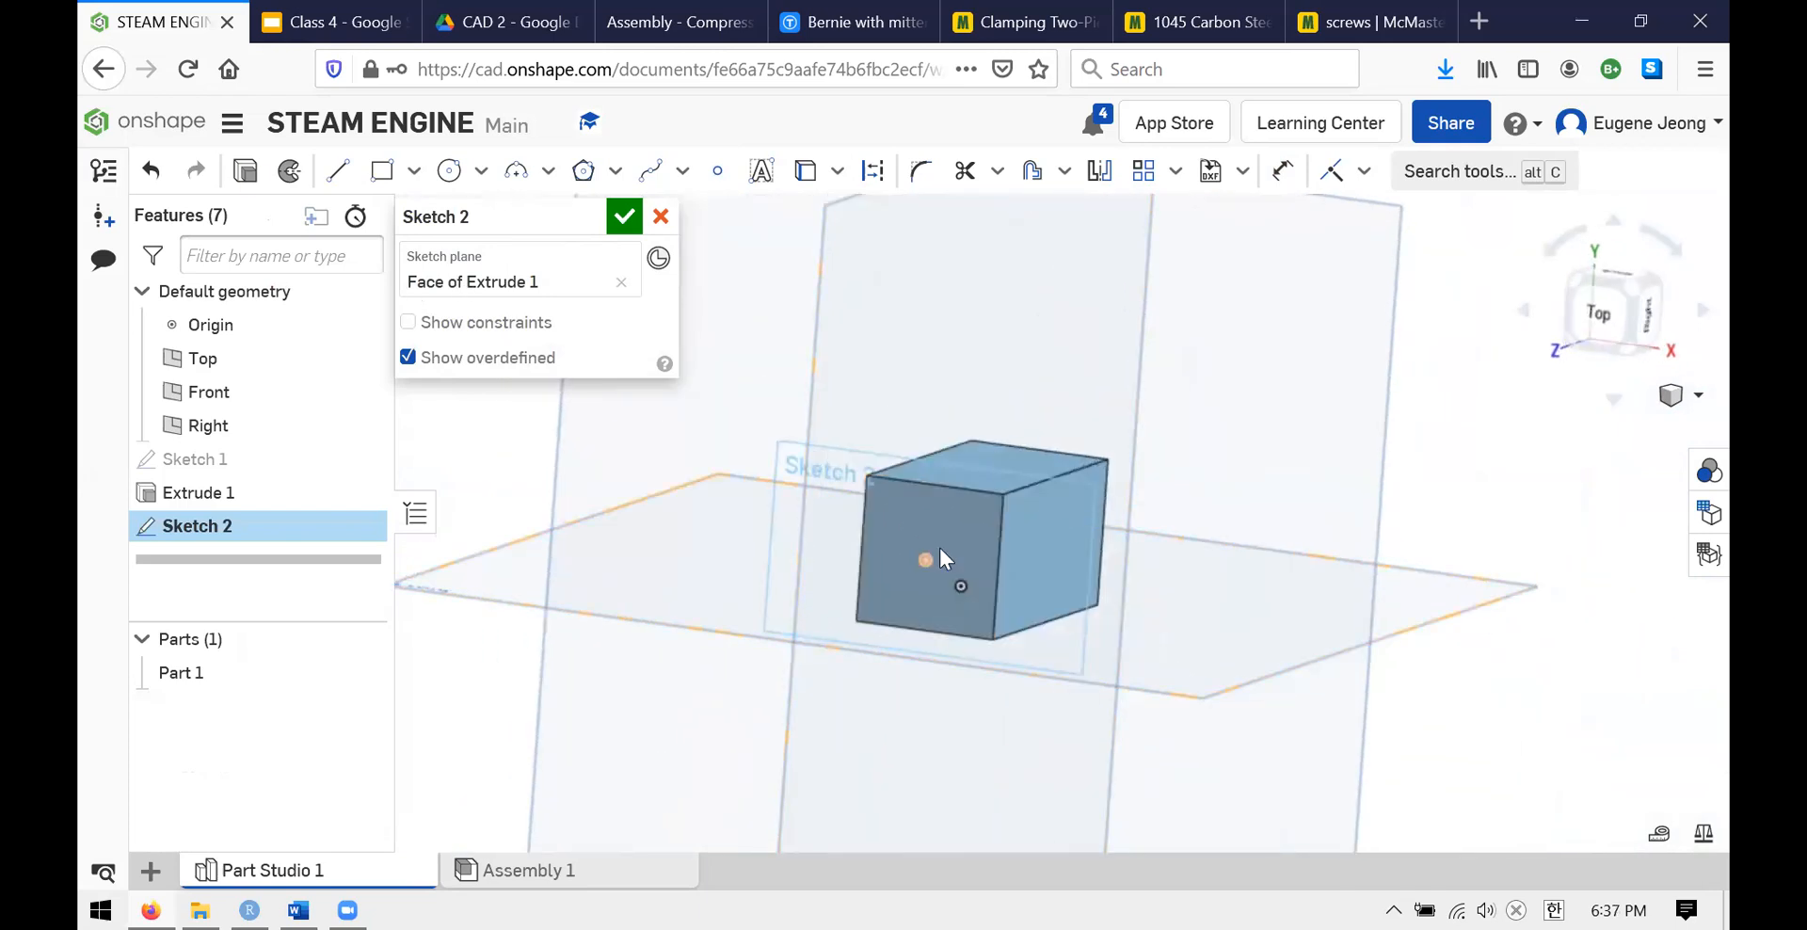
{"action": "right_click_drag", "start_coordinate": [1251, 480], "coordinate": [1395, 343]}
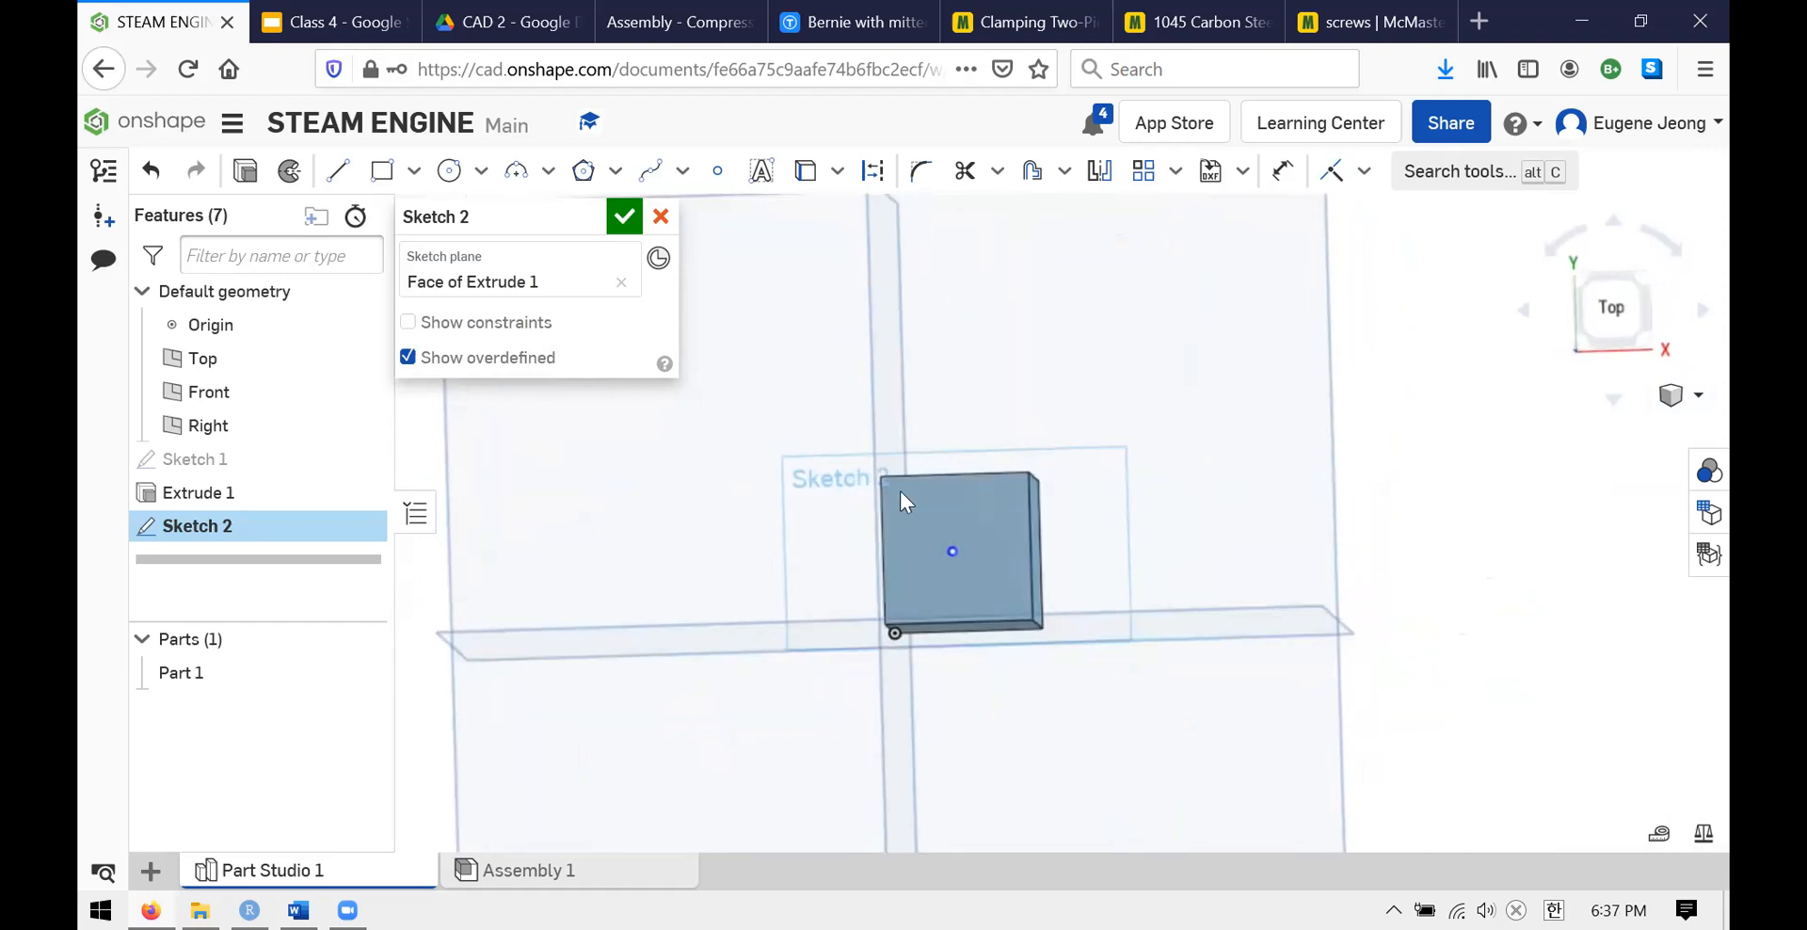
{"action": "key", "text": "n"}
{"action": "scroll", "coordinate": [1064, 437], "scroll_direction": "up", "scroll_amount": 3}
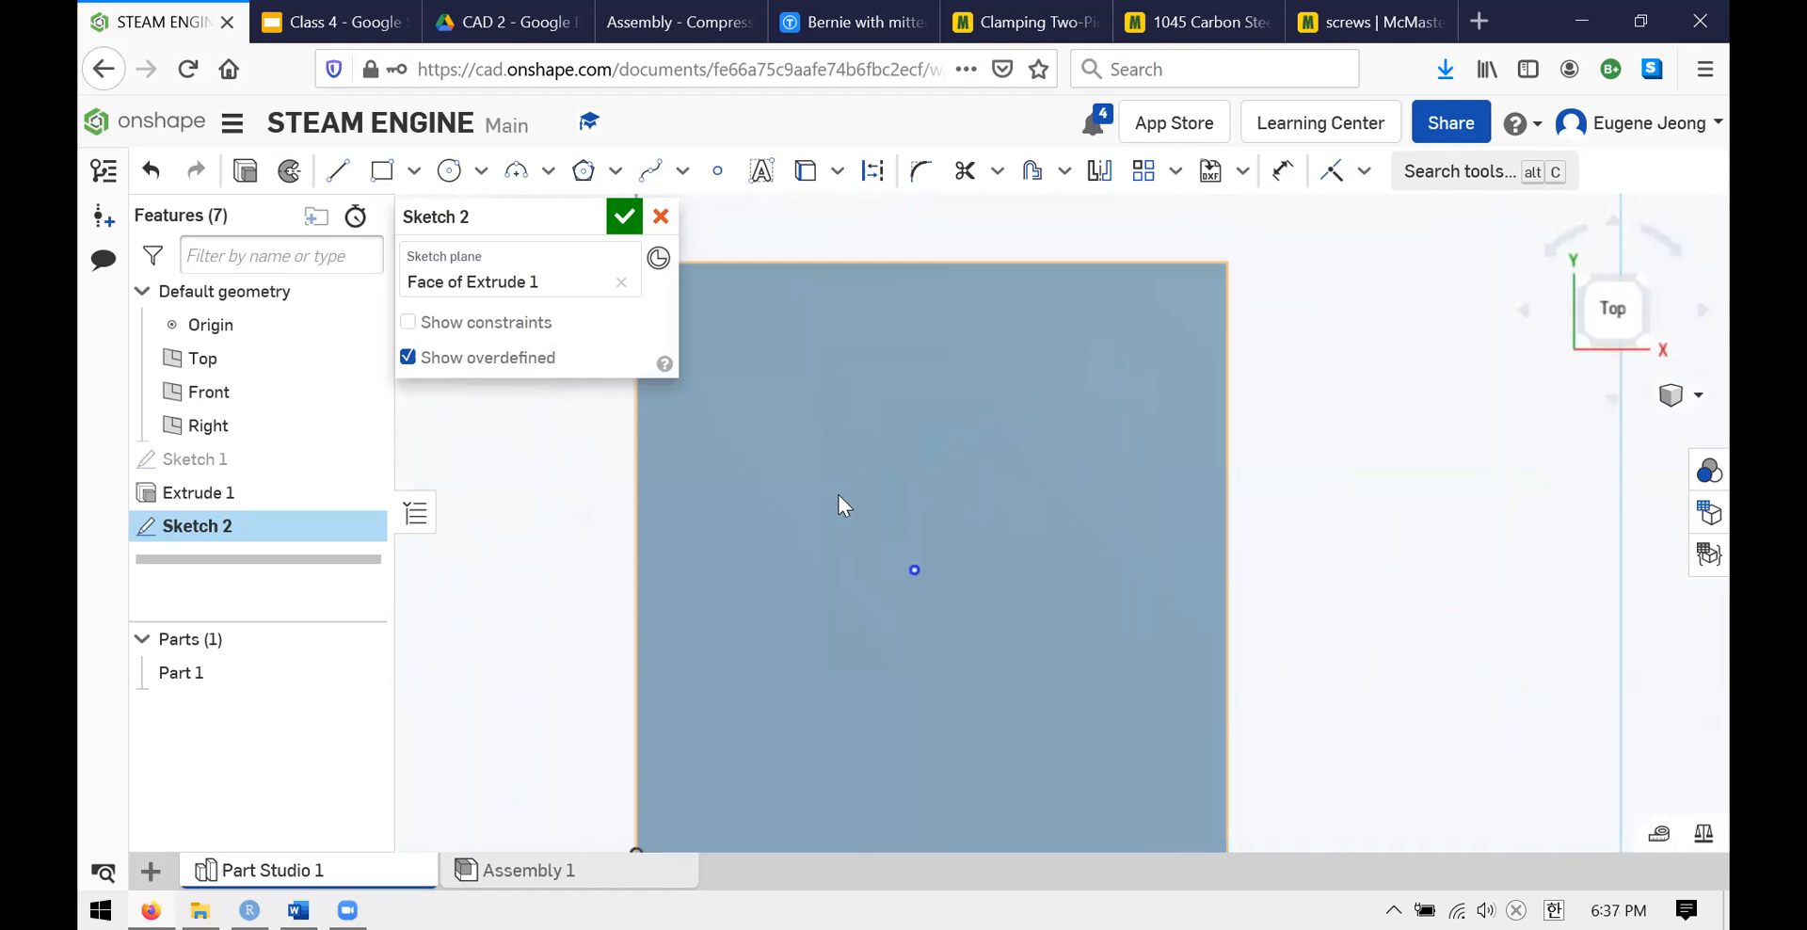
{"action": "scroll", "coordinate": [848, 508], "scroll_direction": "down", "scroll_amount": 3}
{"action": "scroll", "coordinate": [868, 459], "scroll_direction": "down", "scroll_amount": 2}
{"action": "scroll", "coordinate": [895, 484], "scroll_direction": "up", "scroll_amount": 1}
{"action": "scroll", "coordinate": [890, 489], "scroll_direction": "up", "scroll_amount": 1}
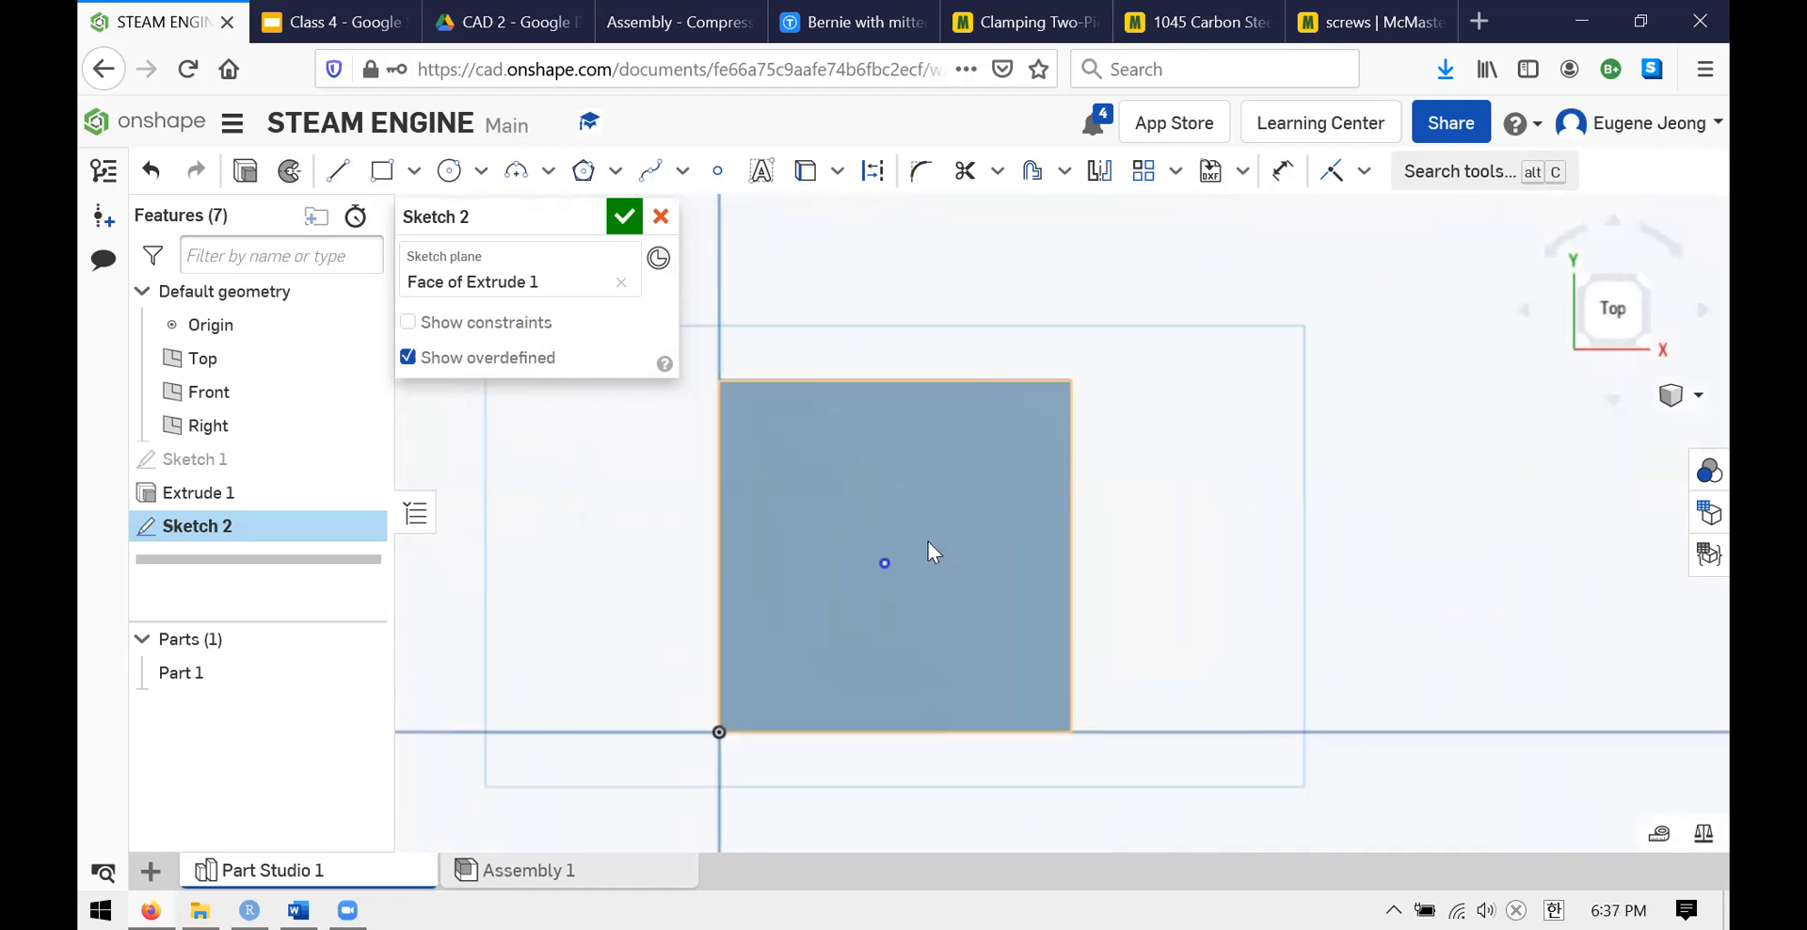
{"action": "scroll", "coordinate": [928, 540], "scroll_direction": "up", "scroll_amount": 1}
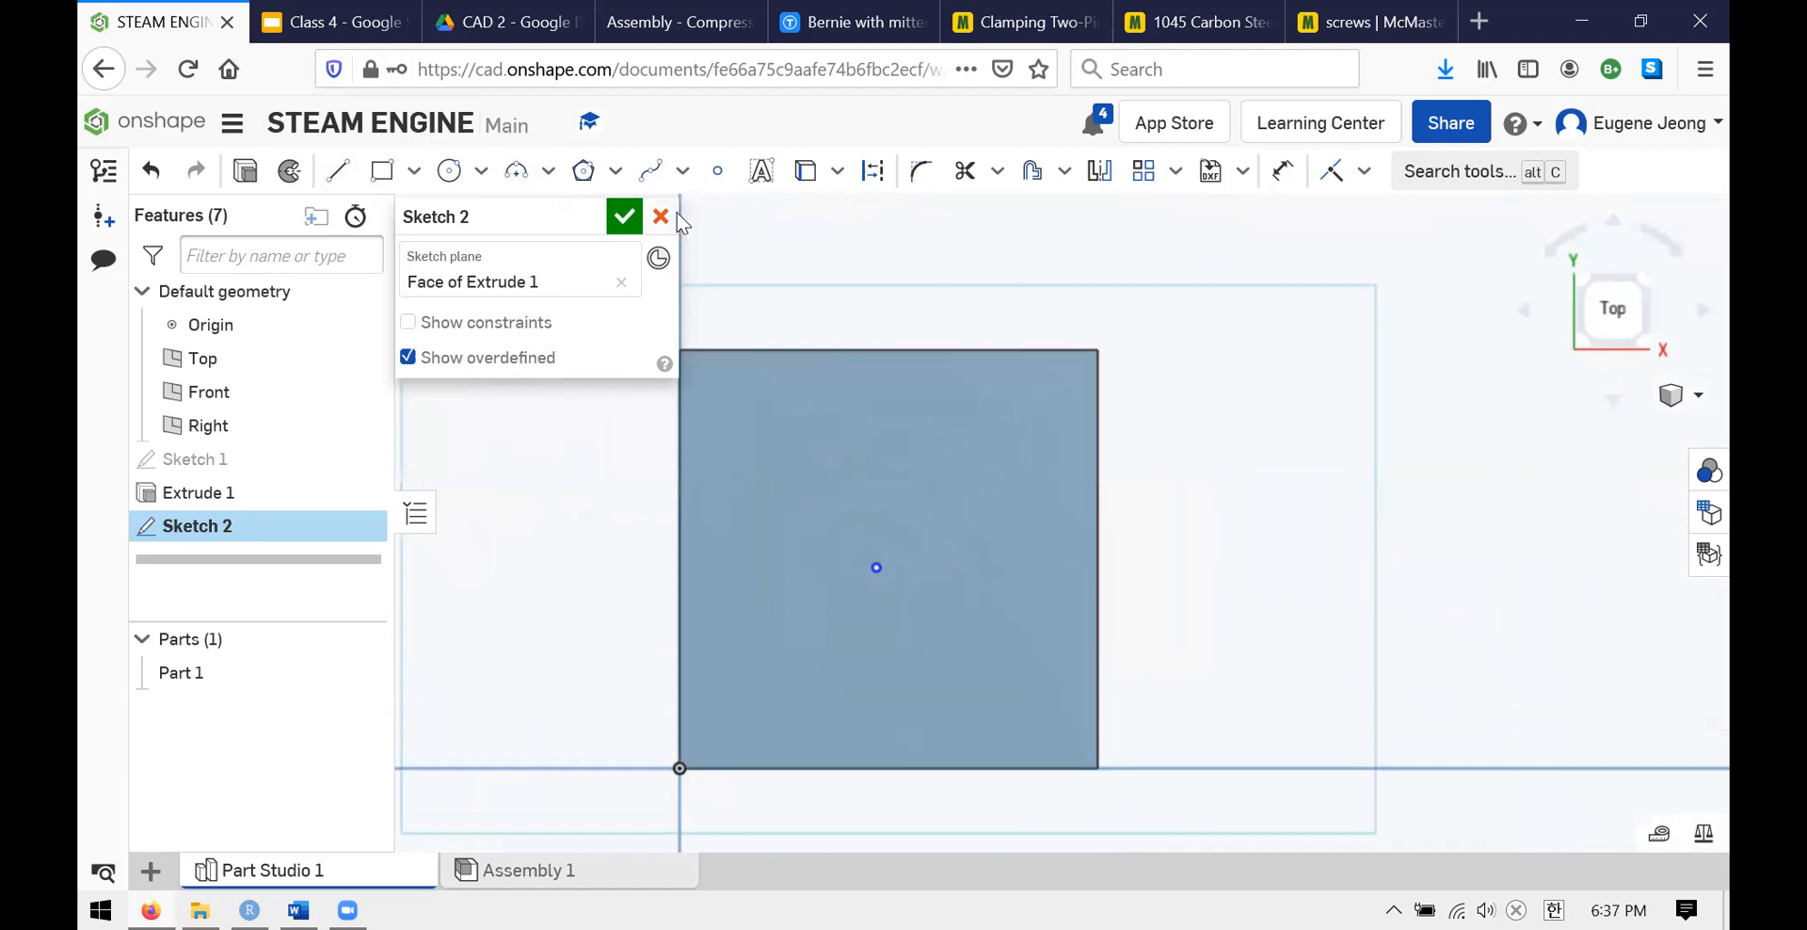
- Dimension the point's vertical distance from the face's upper edge to 0.5
{"action": "key", "text": "d"}
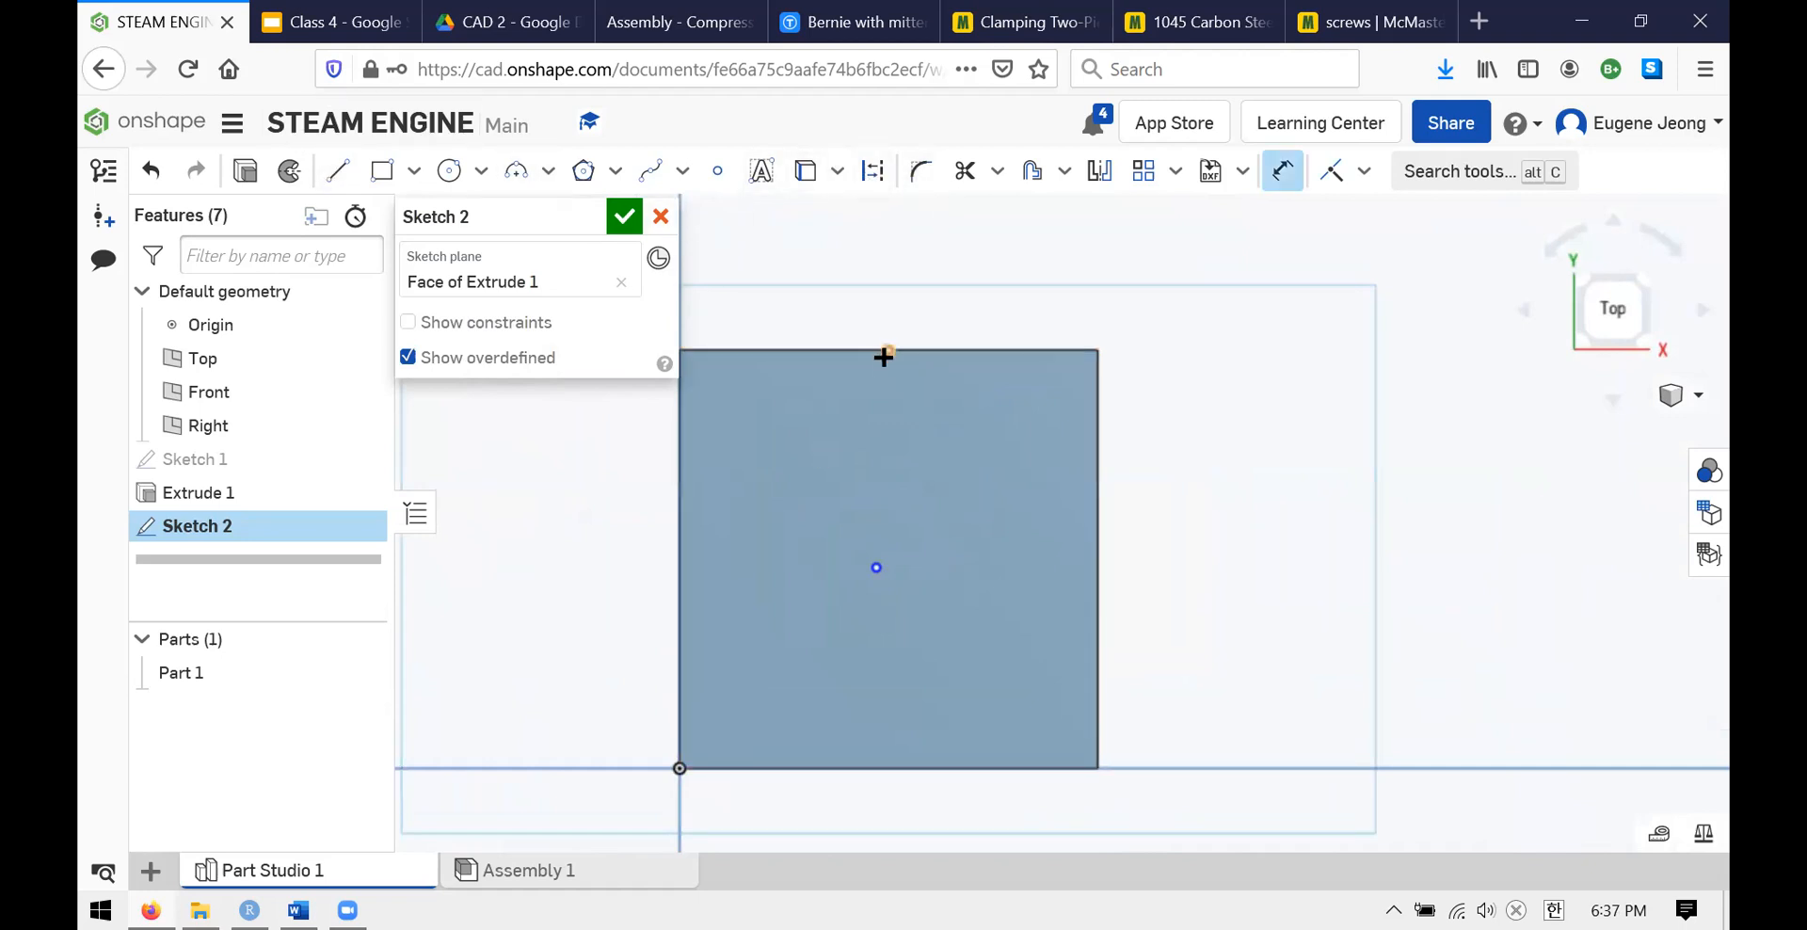
{"action": "key", "text": "Escape"}
{"action": "key", "text": "u"}
{"action": "left_click", "coordinate": [808, 350]}
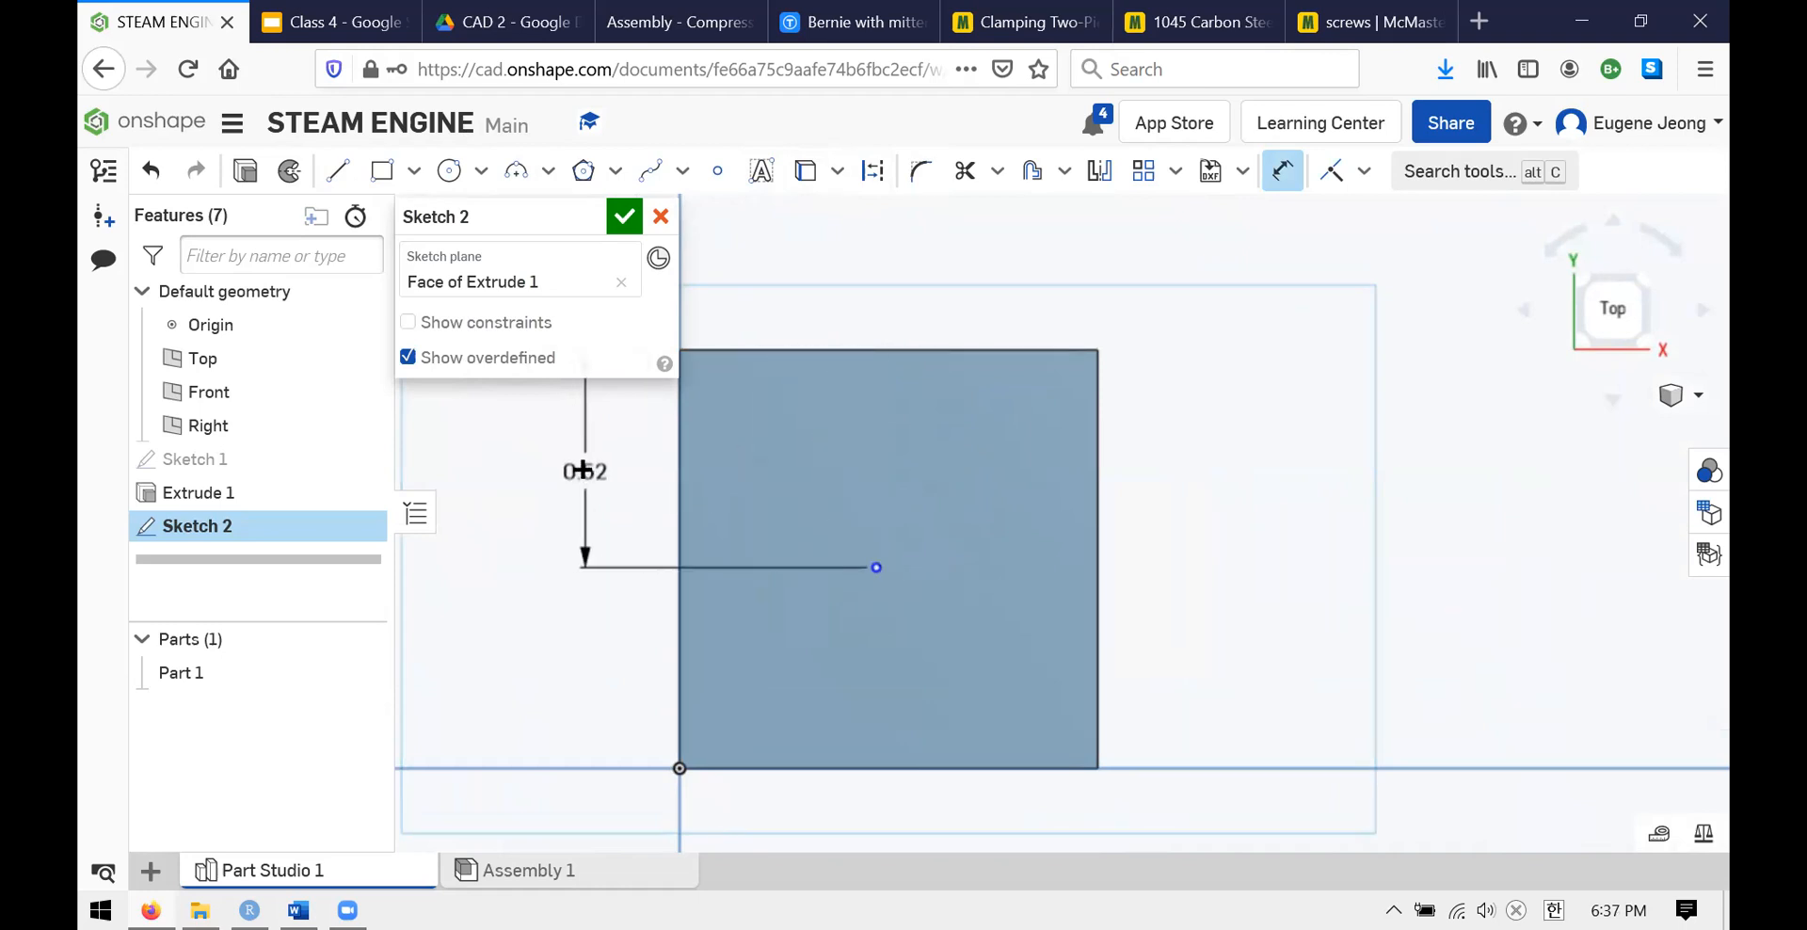
{"action": "left_click", "coordinate": [669, 489]}
{"action": "type", "text": "0.5"}
{"action": "key", "text": "Return"}
- Dimension the point's horizontal distance from the face's left vertical edge to 0.375
{"action": "scroll", "coordinate": [829, 491], "scroll_direction": "up", "scroll_amount": 3}
{"action": "scroll", "coordinate": [828, 492], "scroll_direction": "down", "scroll_amount": 4}
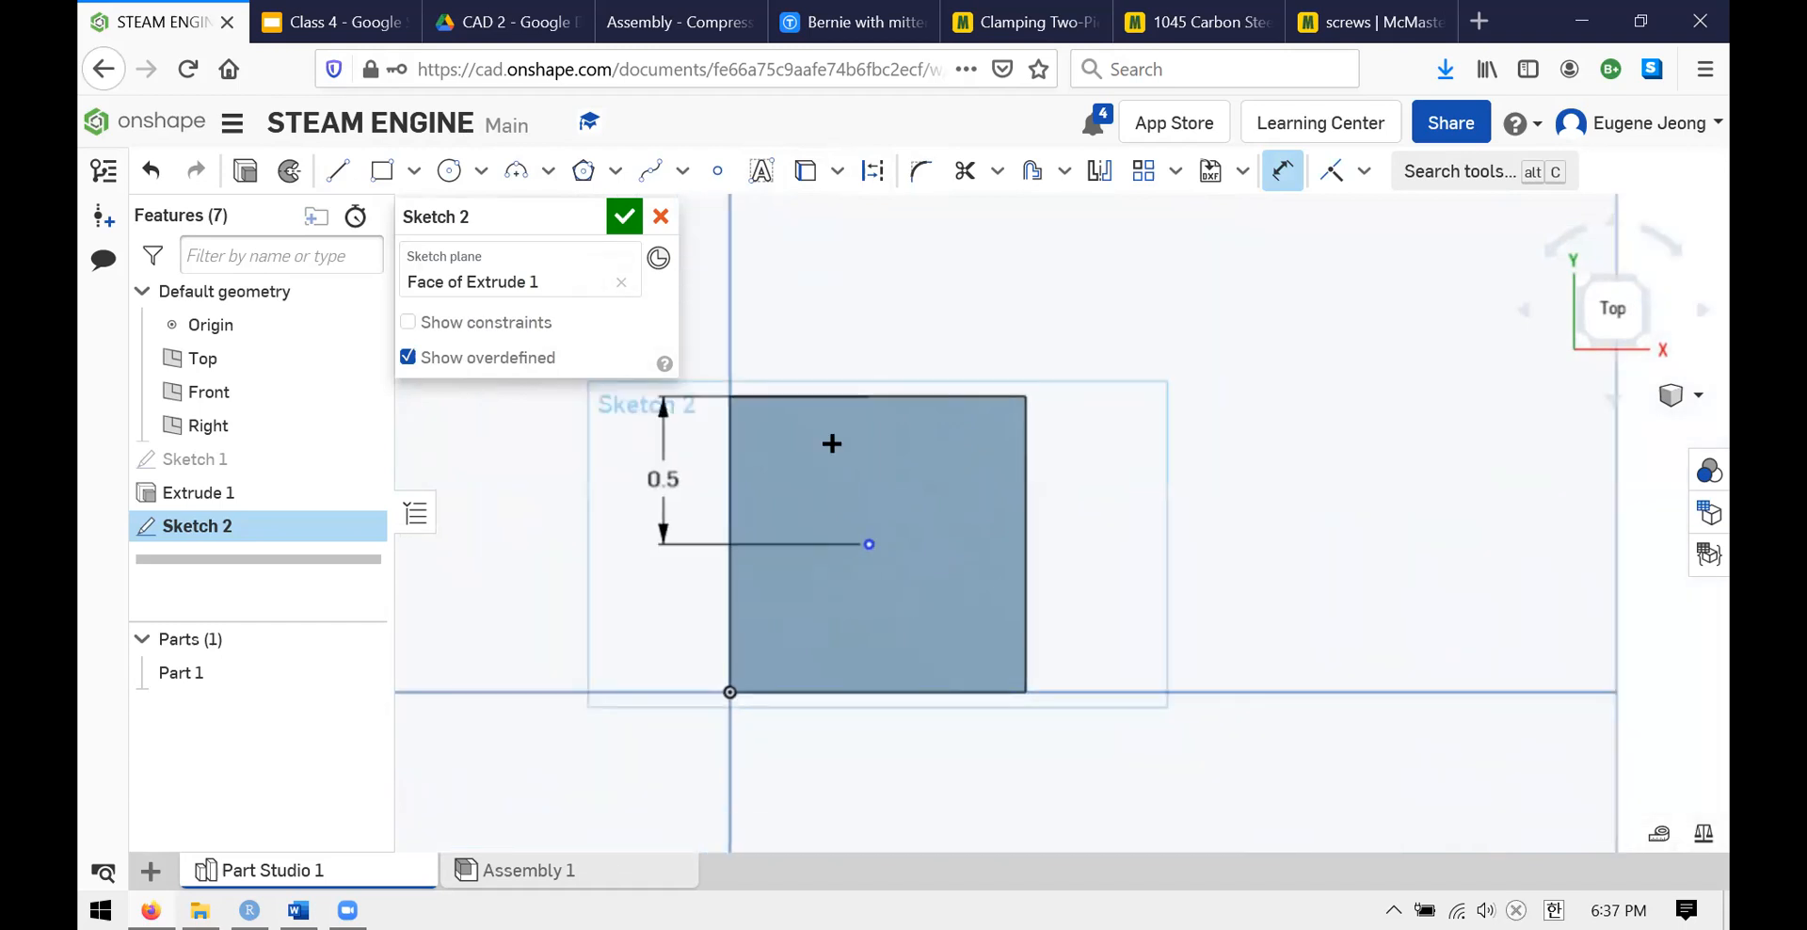
{"action": "scroll", "coordinate": [1022, 572], "scroll_direction": "down", "scroll_amount": 1}
{"action": "scroll", "coordinate": [819, 431], "scroll_direction": "up", "scroll_amount": 2}
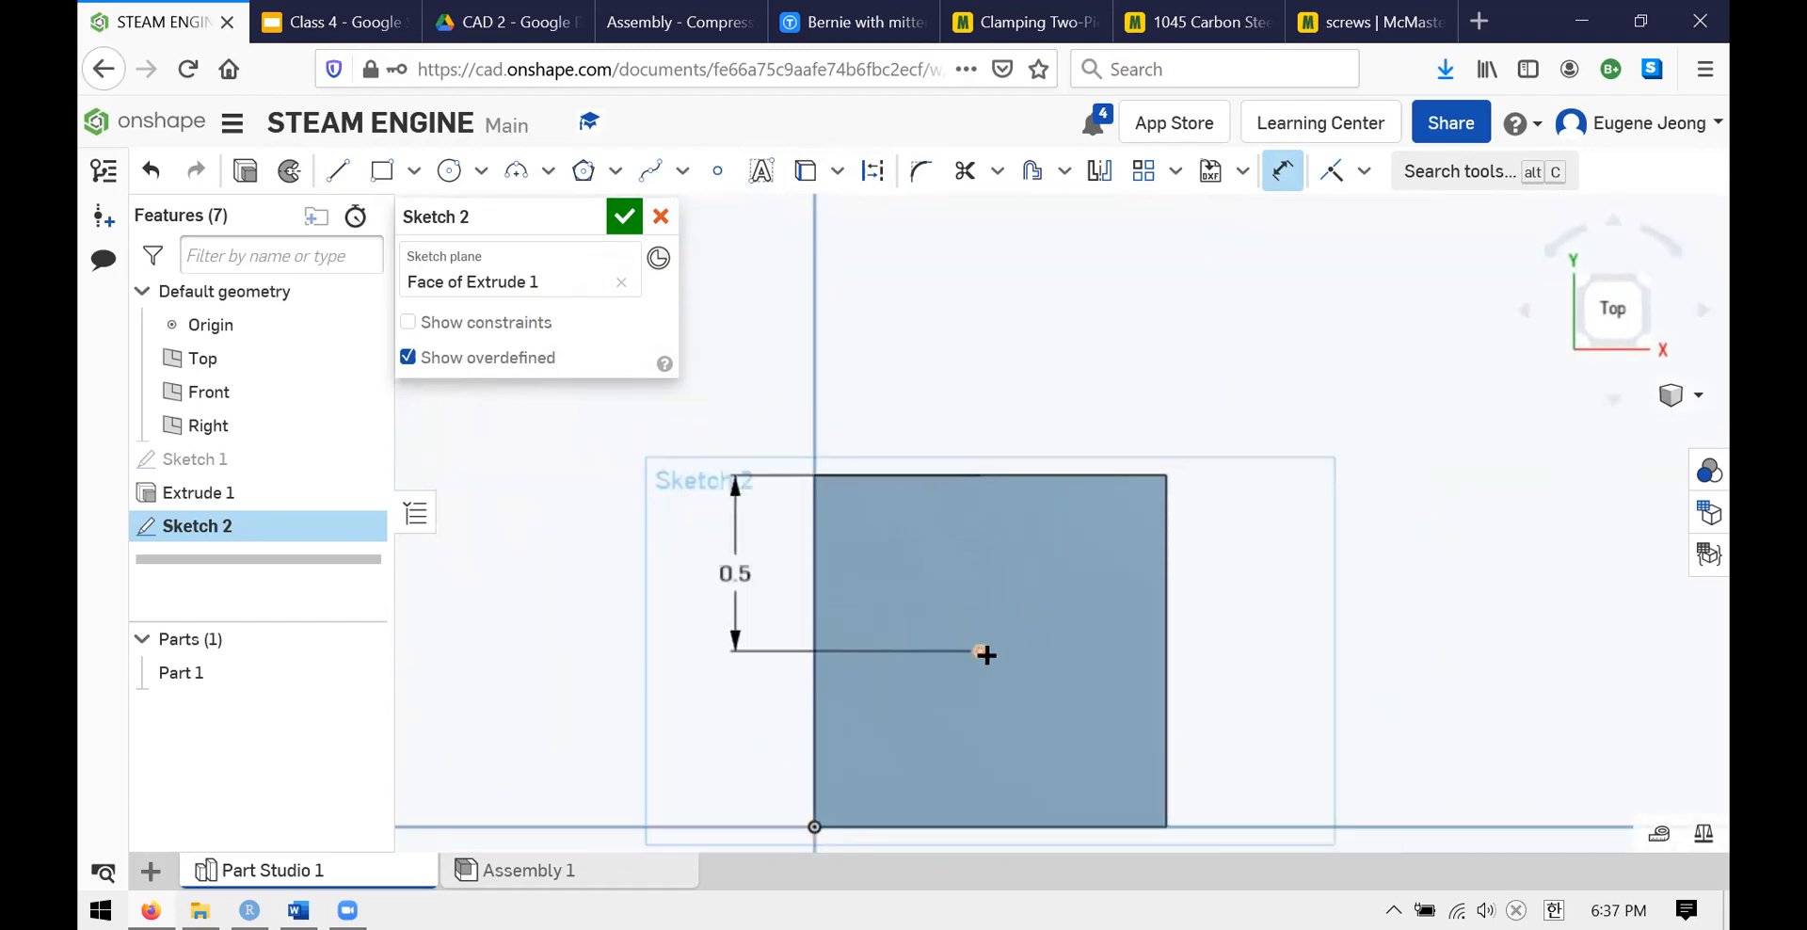
{"action": "left_click", "coordinate": [981, 653]}
{"action": "left_click", "coordinate": [815, 737]}
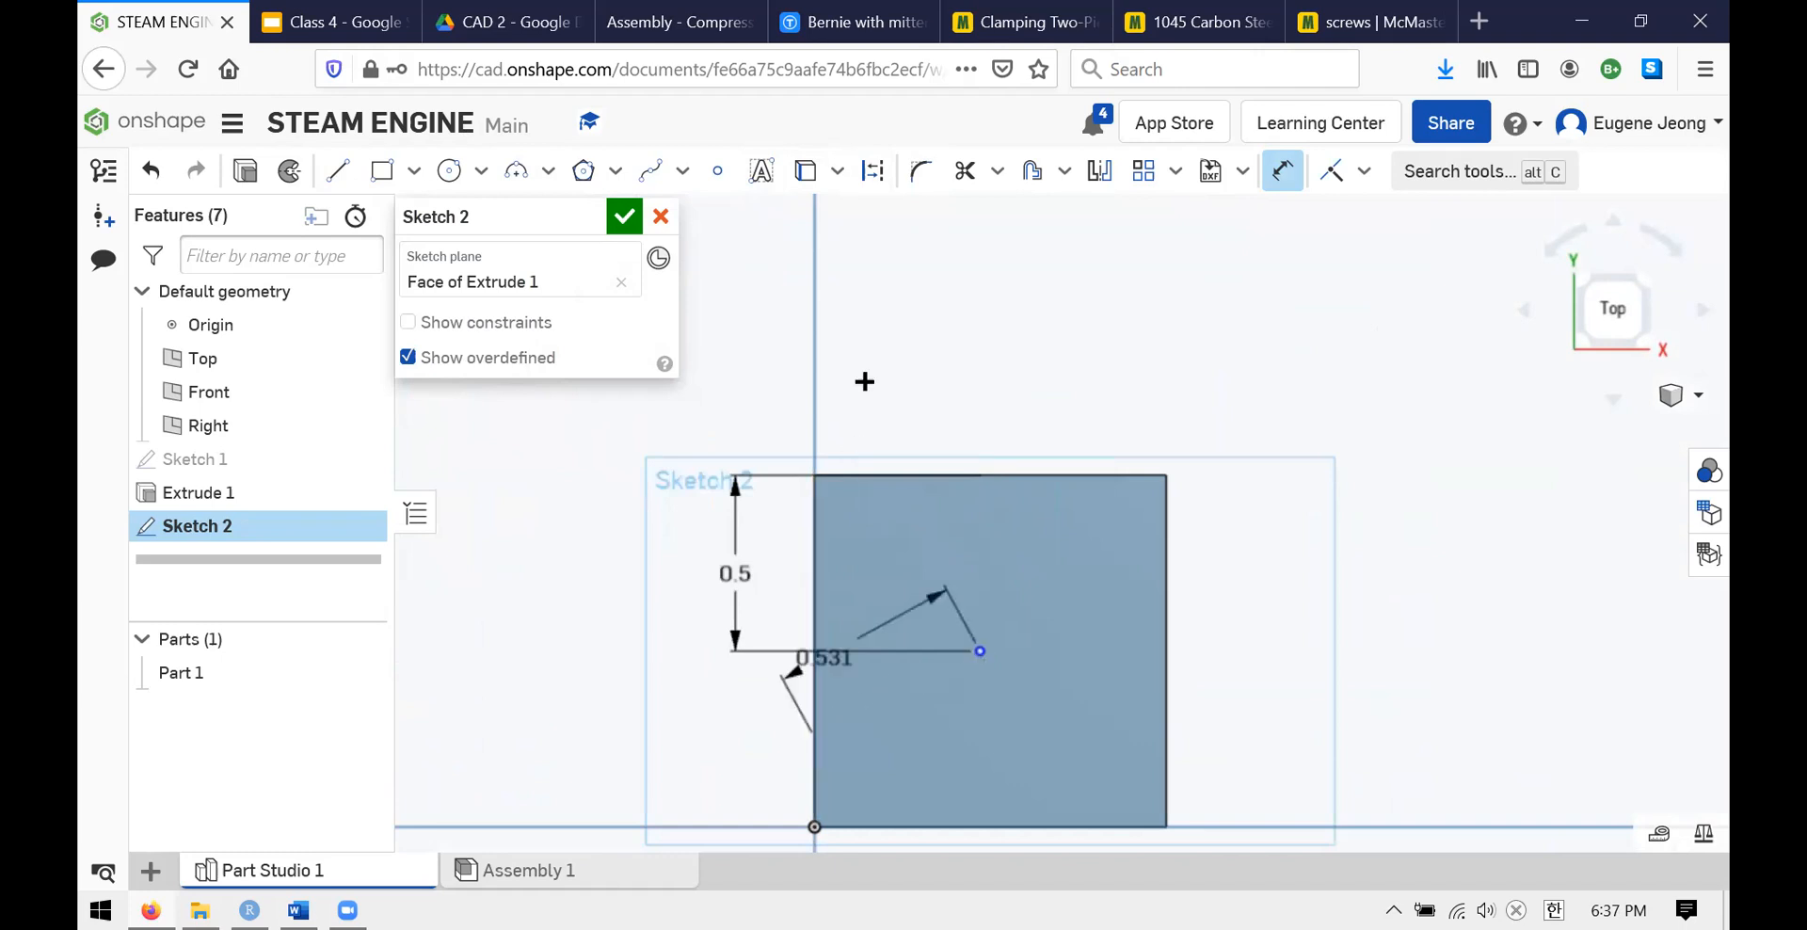
{"action": "left_click", "coordinate": [904, 386]}
{"action": "type", "text": ".3"}
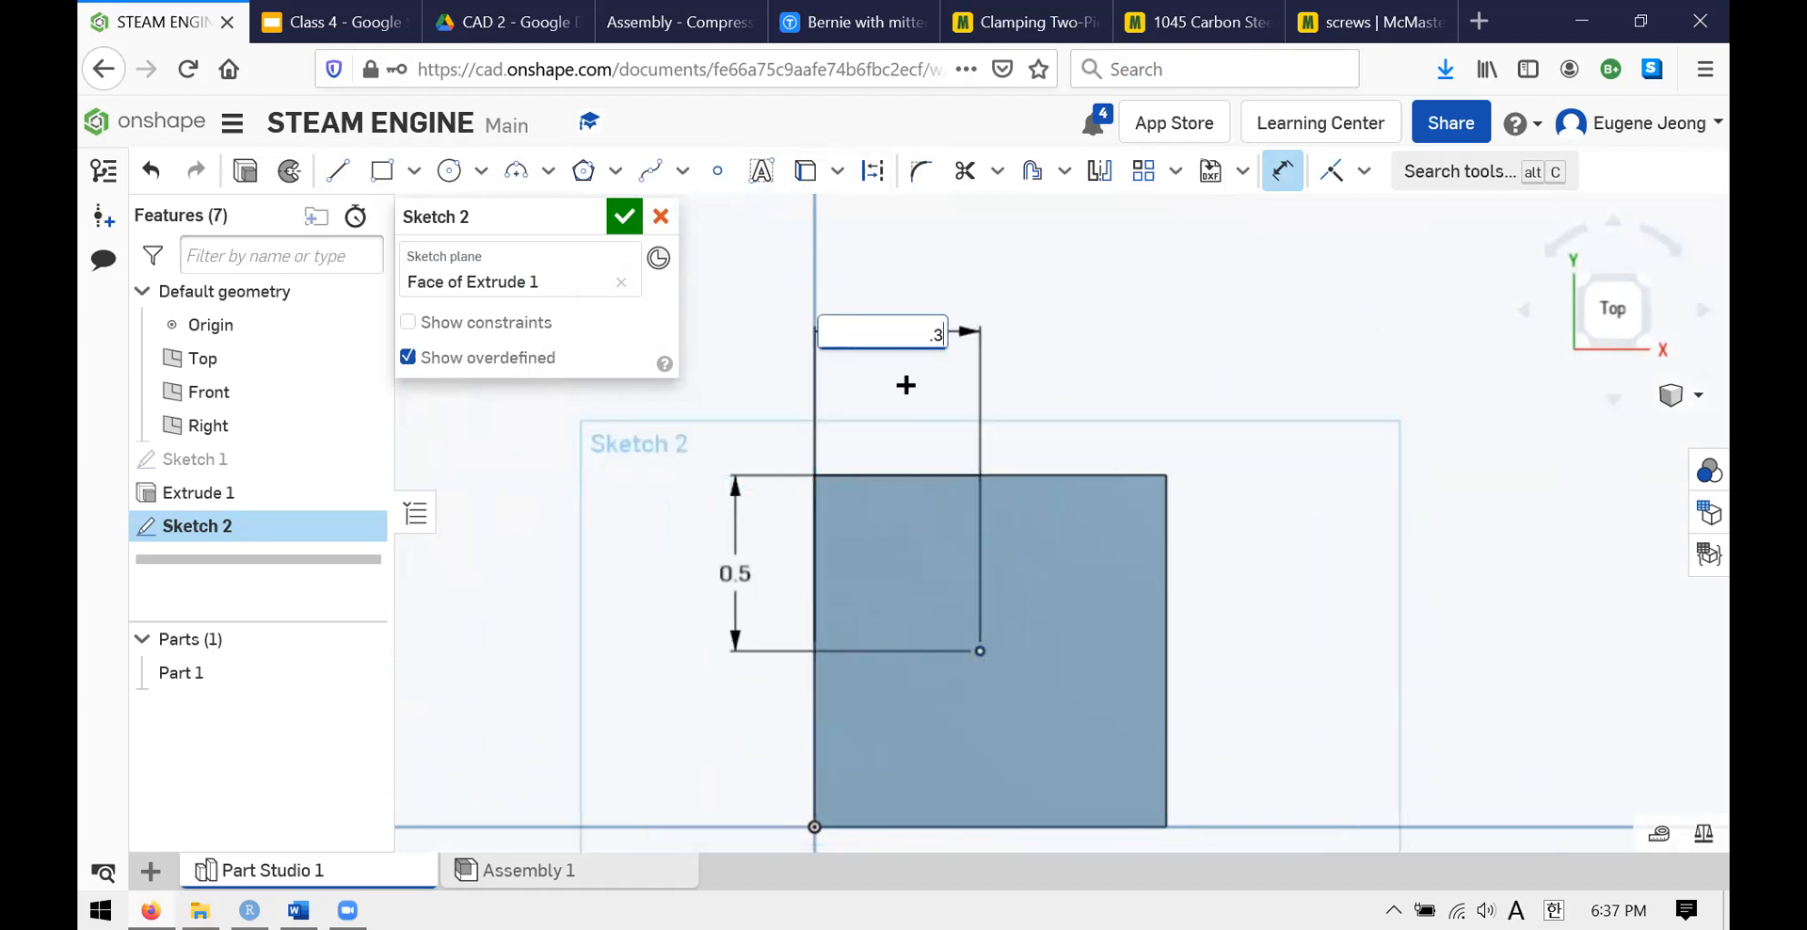
{"action": "type", "text": "75"}
{"action": "key", "text": "Return"}
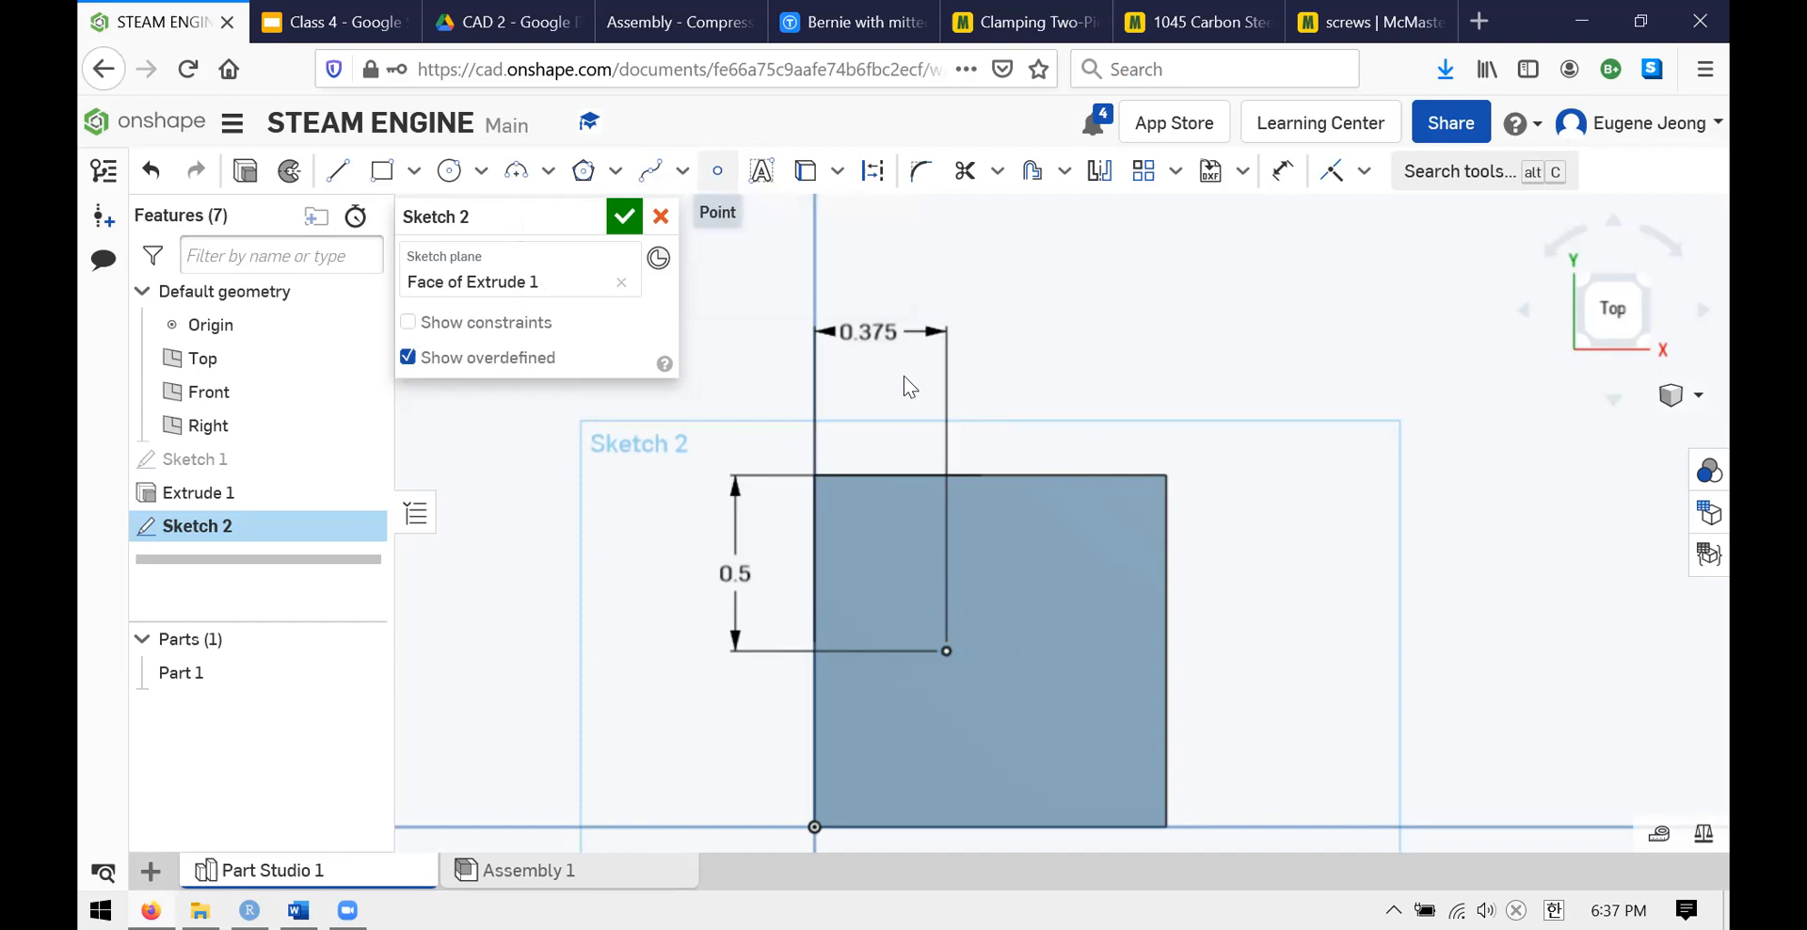
- Reposition the 0.375 and 0.5 dimensions closer to the edges of the block's end face
{"action": "scroll", "coordinate": [1049, 567], "scroll_direction": "up", "scroll_amount": 1}
{"action": "scroll", "coordinate": [1049, 570], "scroll_direction": "down", "scroll_amount": 2}
{"action": "scroll", "coordinate": [1055, 735], "scroll_direction": "up", "scroll_amount": 2}
{"action": "scroll", "coordinate": [1062, 764], "scroll_direction": "down", "scroll_amount": 2}
{"action": "scroll", "coordinate": [1070, 768], "scroll_direction": "up", "scroll_amount": 2}
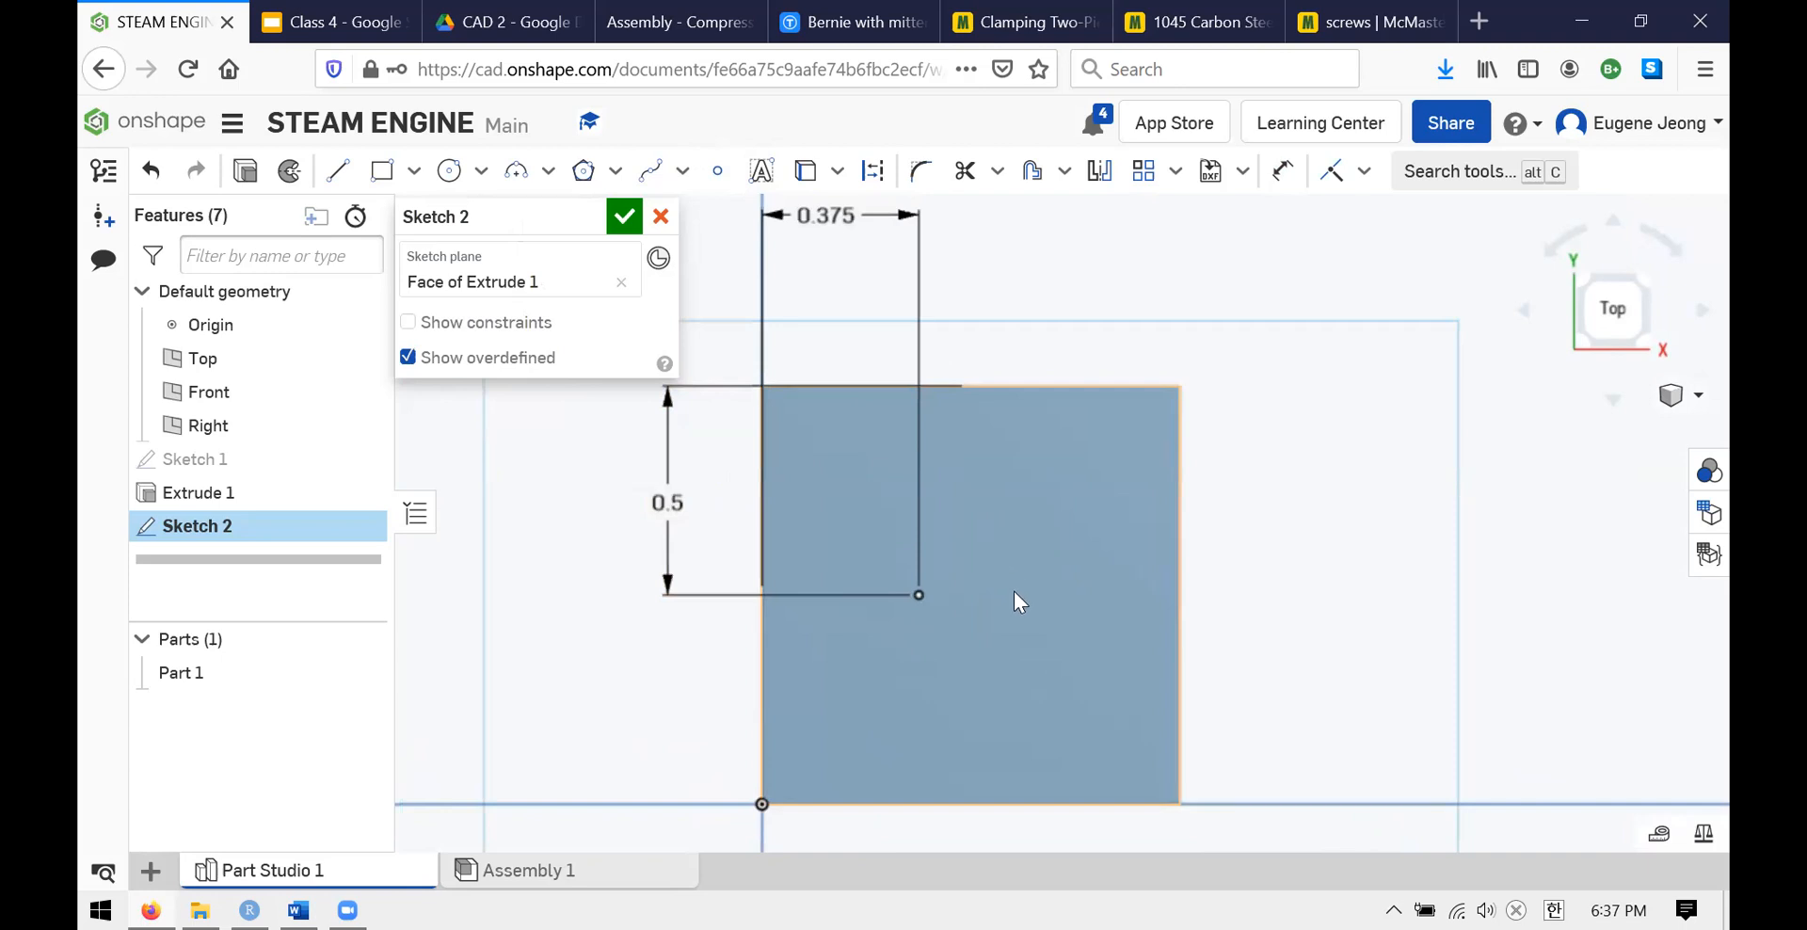
{"action": "scroll", "coordinate": [851, 499], "scroll_direction": "down", "scroll_amount": 2}
{"action": "scroll", "coordinate": [919, 637], "scroll_direction": "up", "scroll_amount": 1}
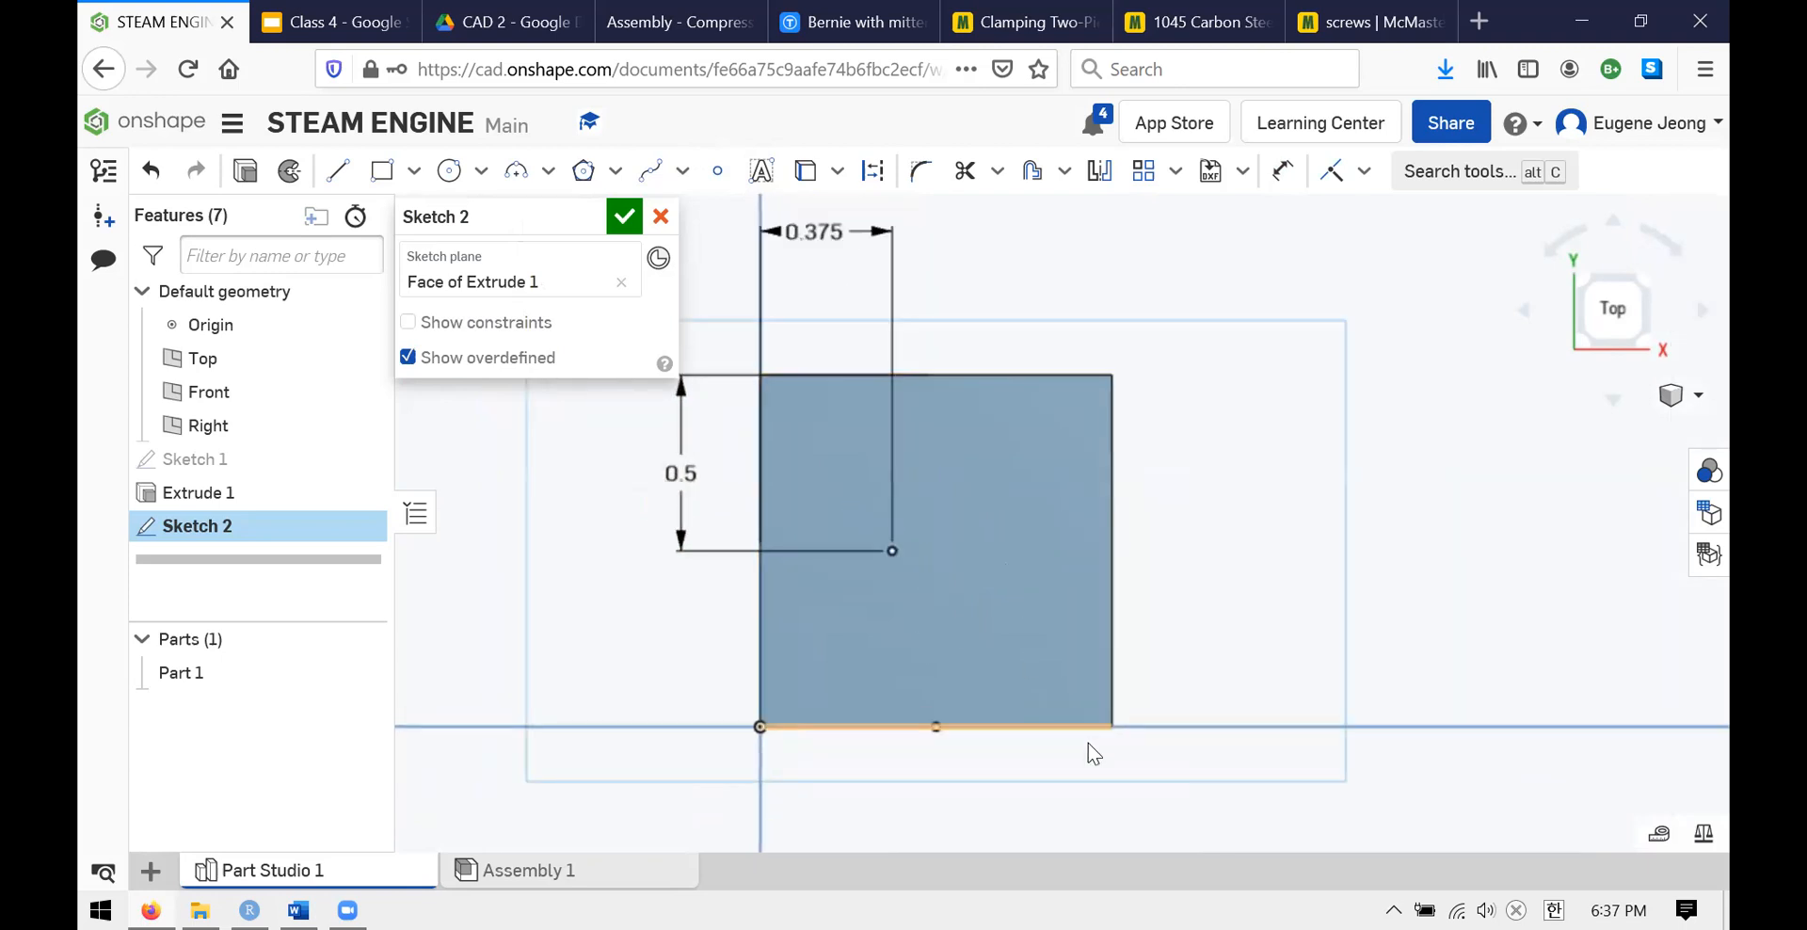
{"action": "scroll", "coordinate": [1089, 743], "scroll_direction": "down", "scroll_amount": 1}
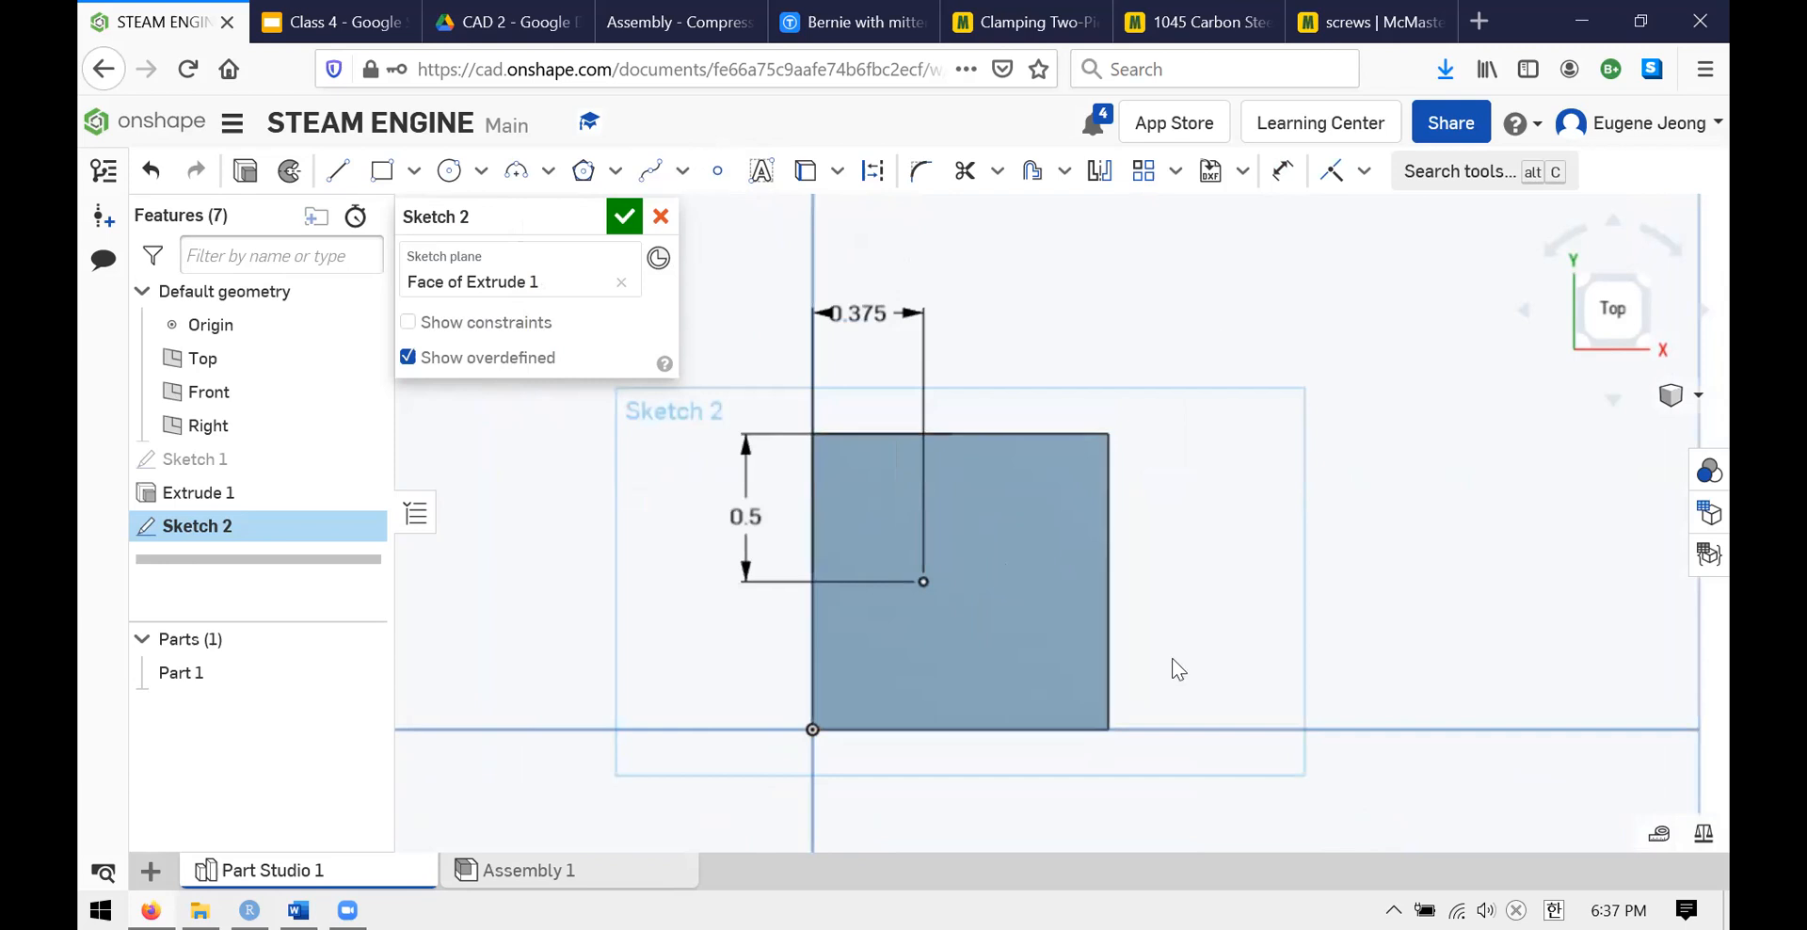
{"action": "scroll", "coordinate": [996, 610], "scroll_direction": "up", "scroll_amount": 1}
{"action": "left_click_drag", "start_coordinate": [847, 273], "coordinate": [868, 339]}
{"action": "left_click_drag", "start_coordinate": [702, 492], "coordinate": [718, 489]}
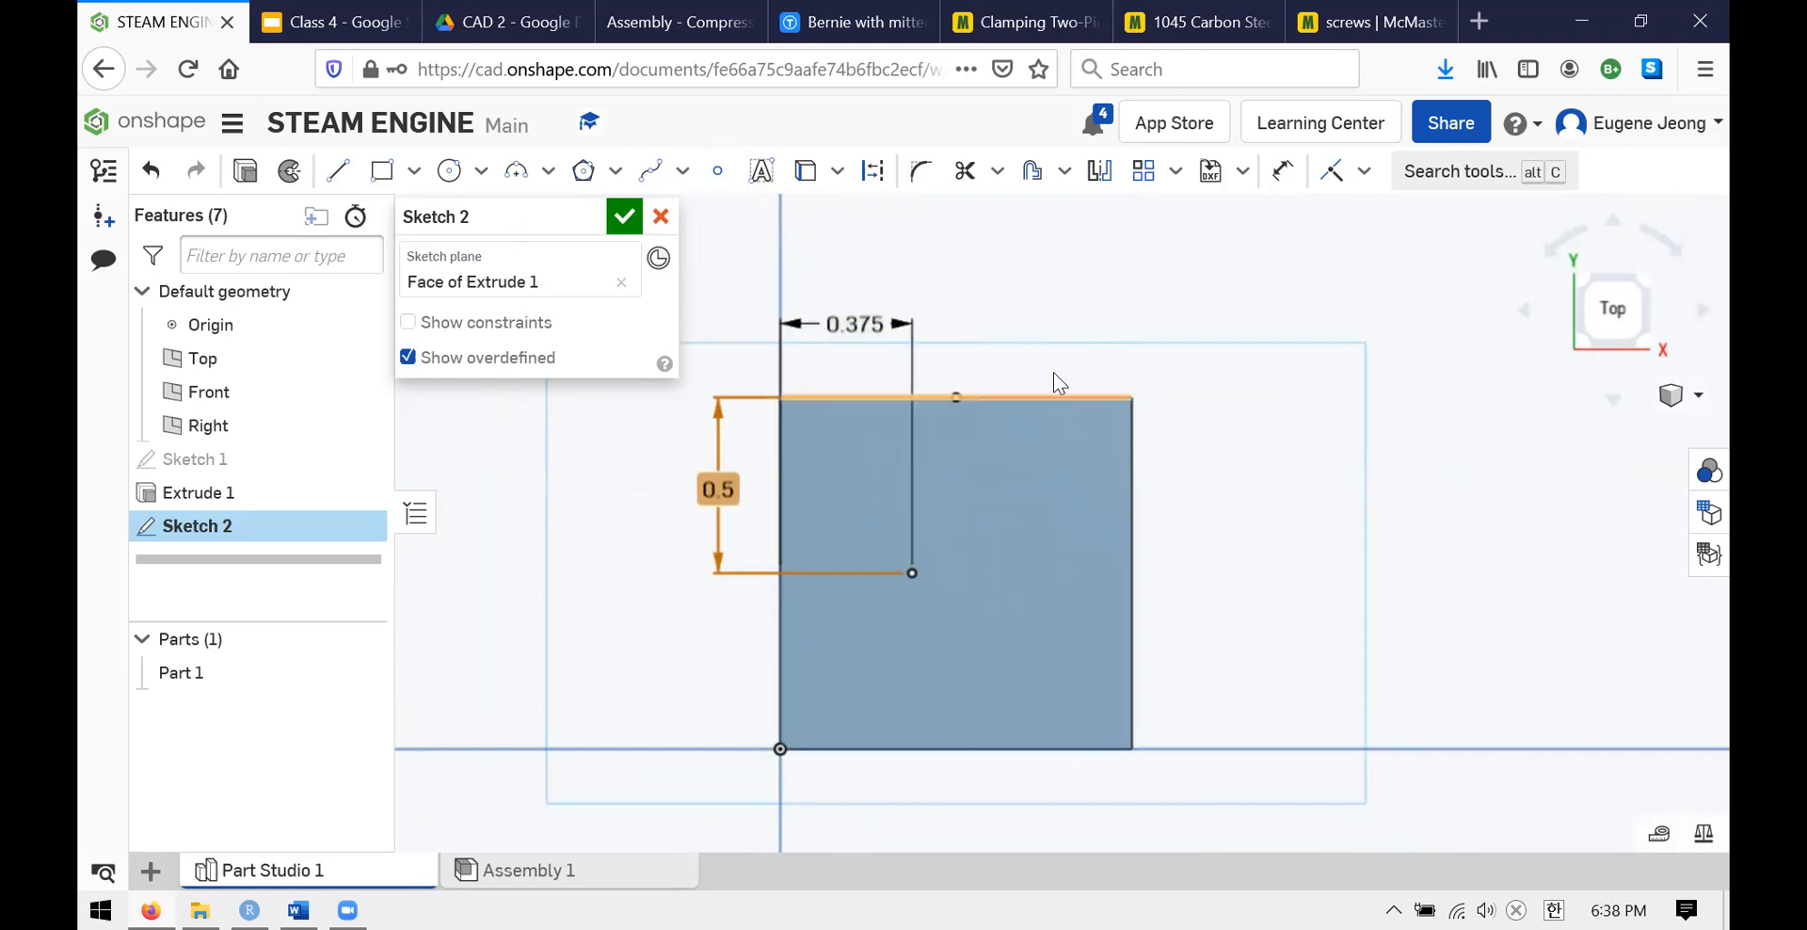
- Check the bore's position in the Cylinder drawing slide and finish the sketch with the point
{"action": "left_click", "coordinate": [339, 11]}
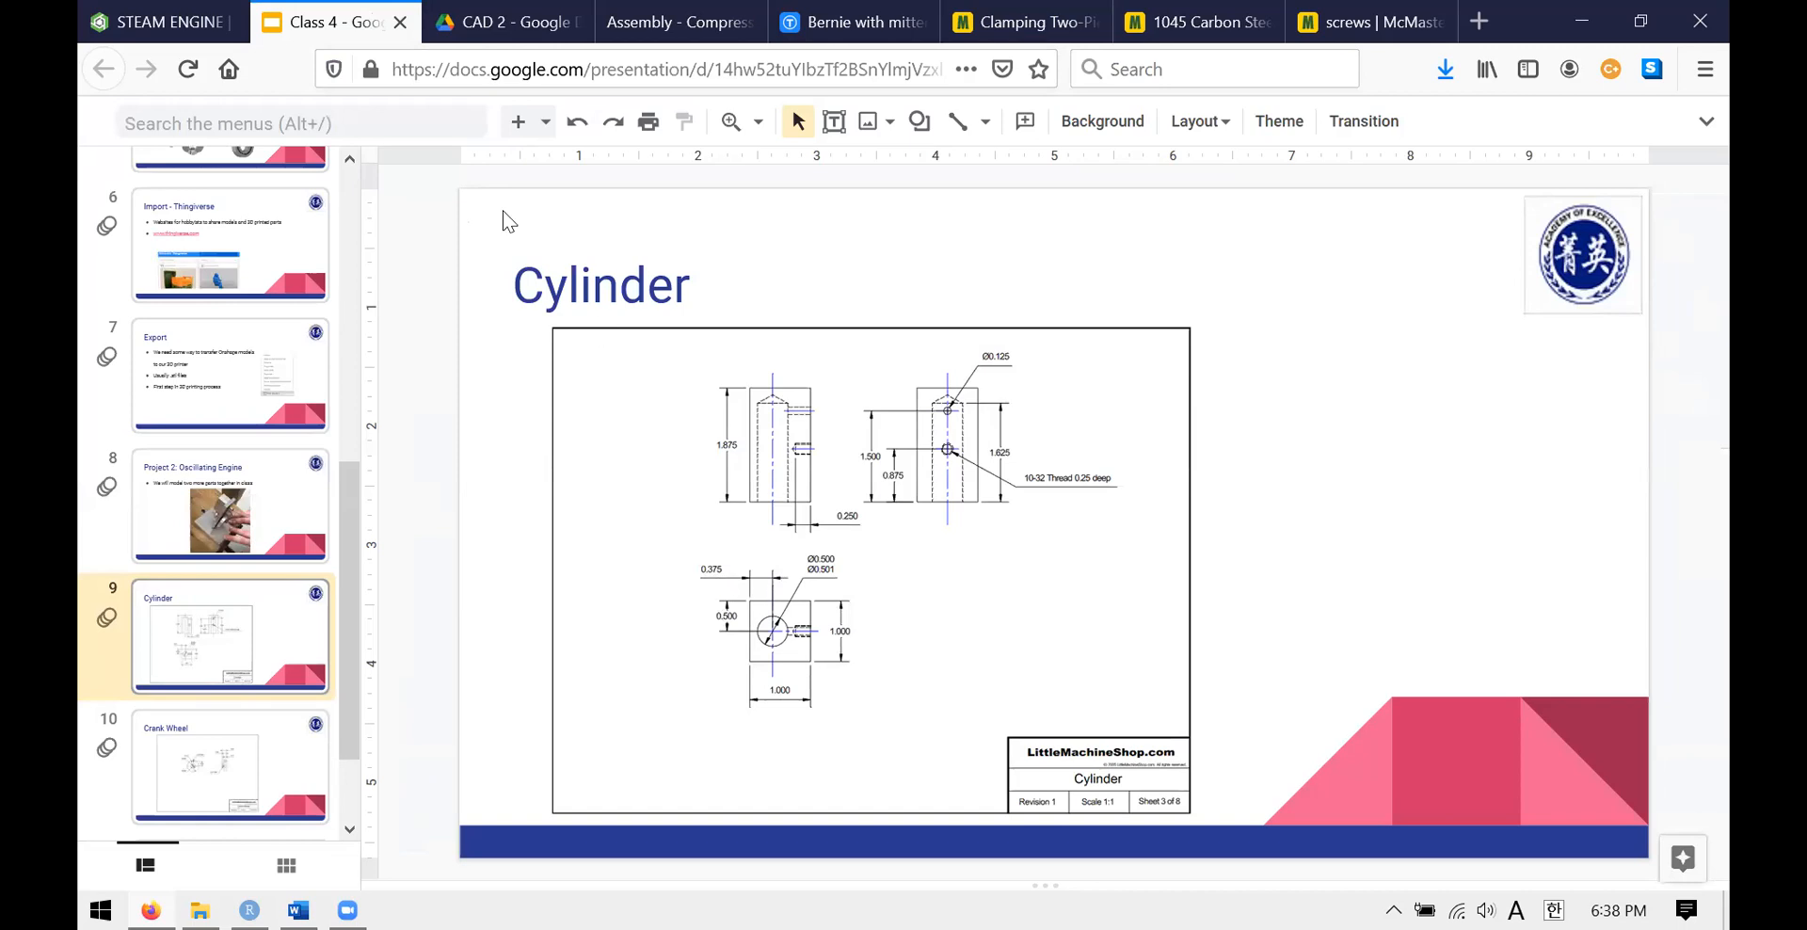
{"action": "left_click", "coordinate": [160, 21]}
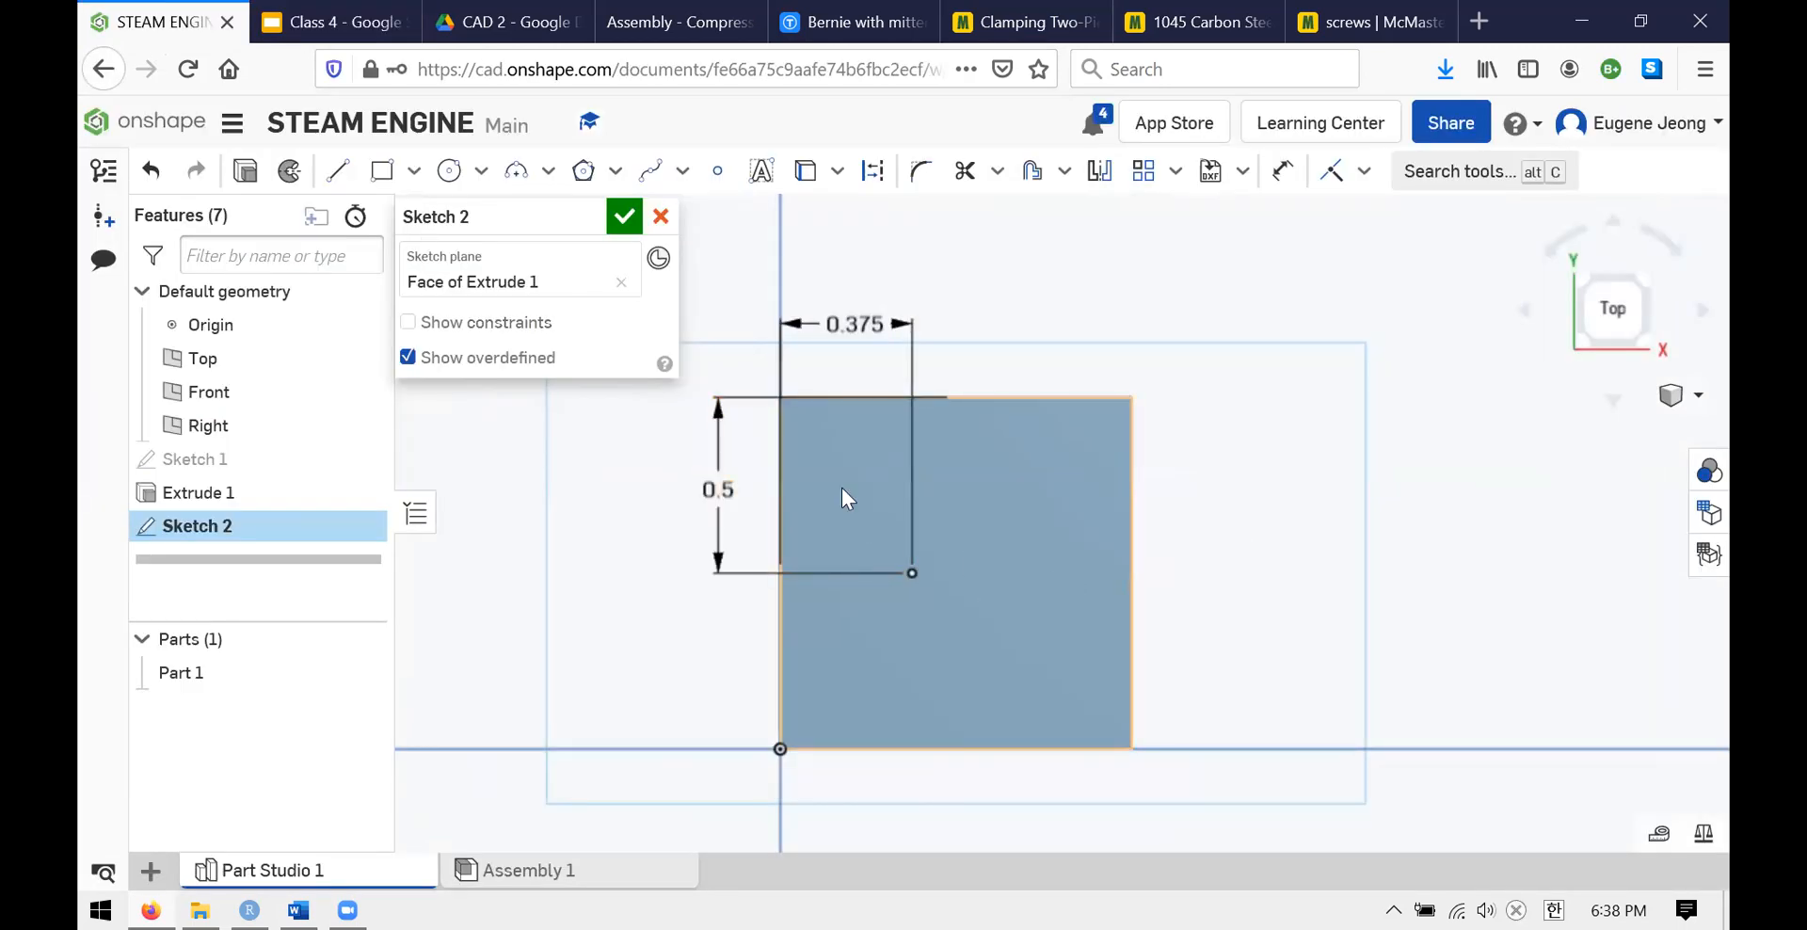
{"action": "scroll", "coordinate": [1148, 603], "scroll_direction": "down", "scroll_amount": 1}
{"action": "scroll", "coordinate": [946, 637], "scroll_direction": "up", "scroll_amount": 1}
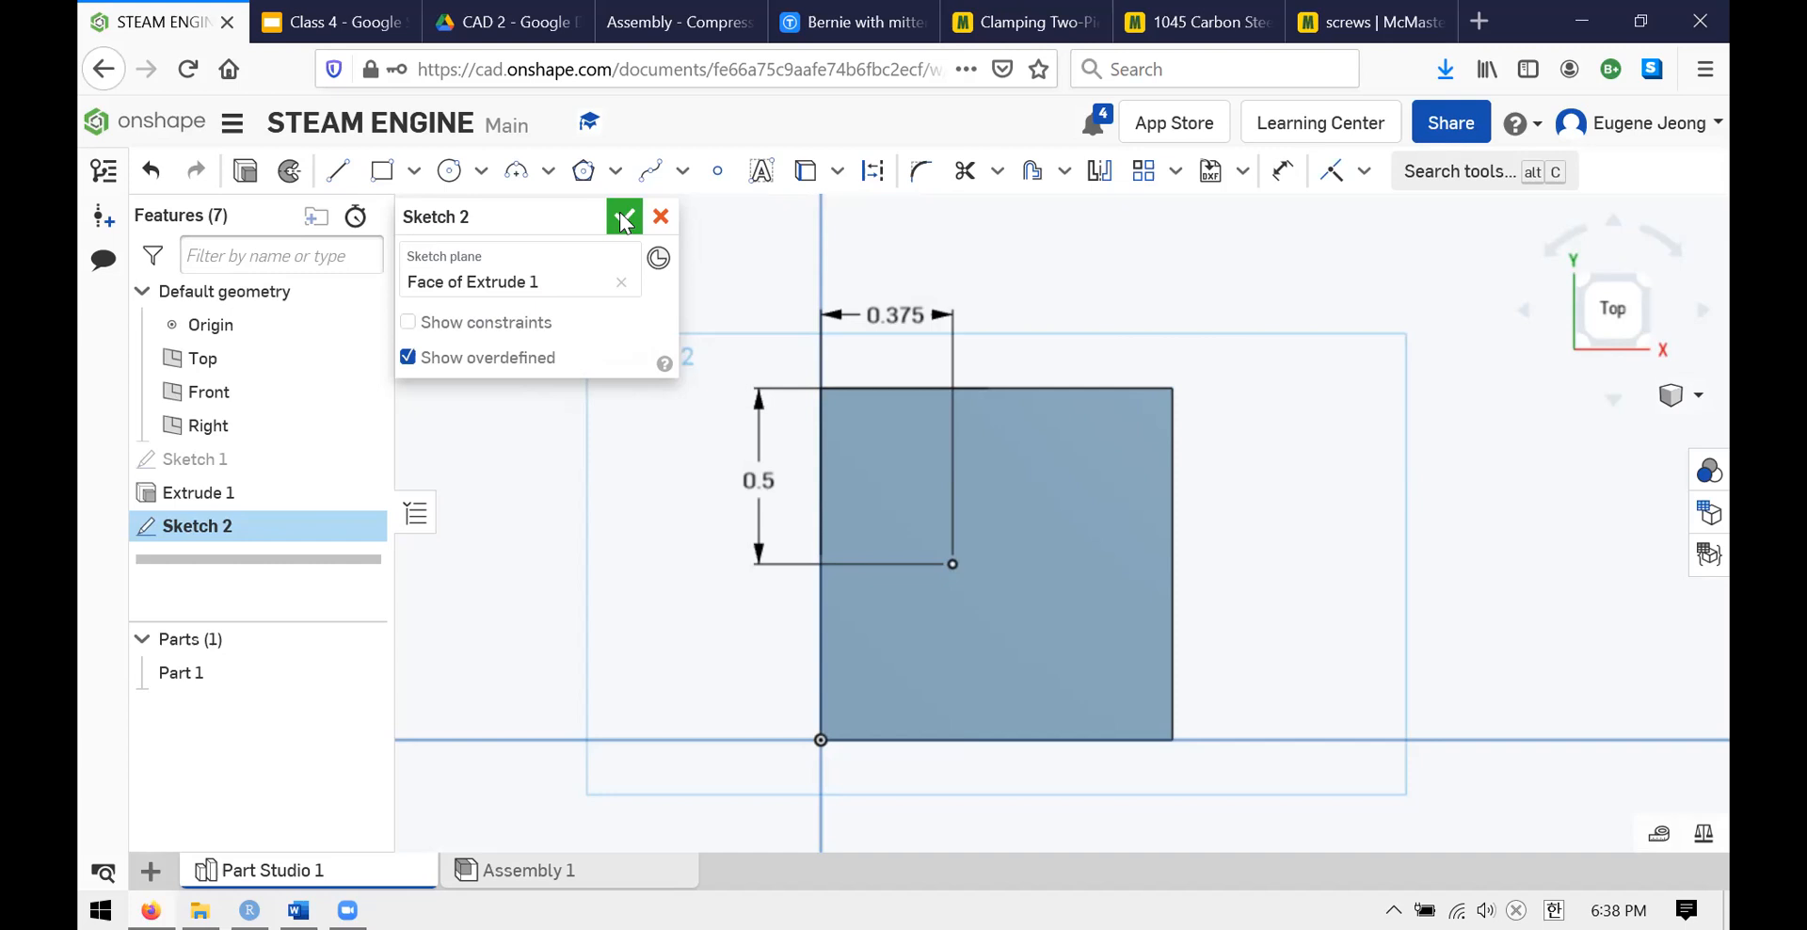
{"action": "left_click", "coordinate": [621, 220]}
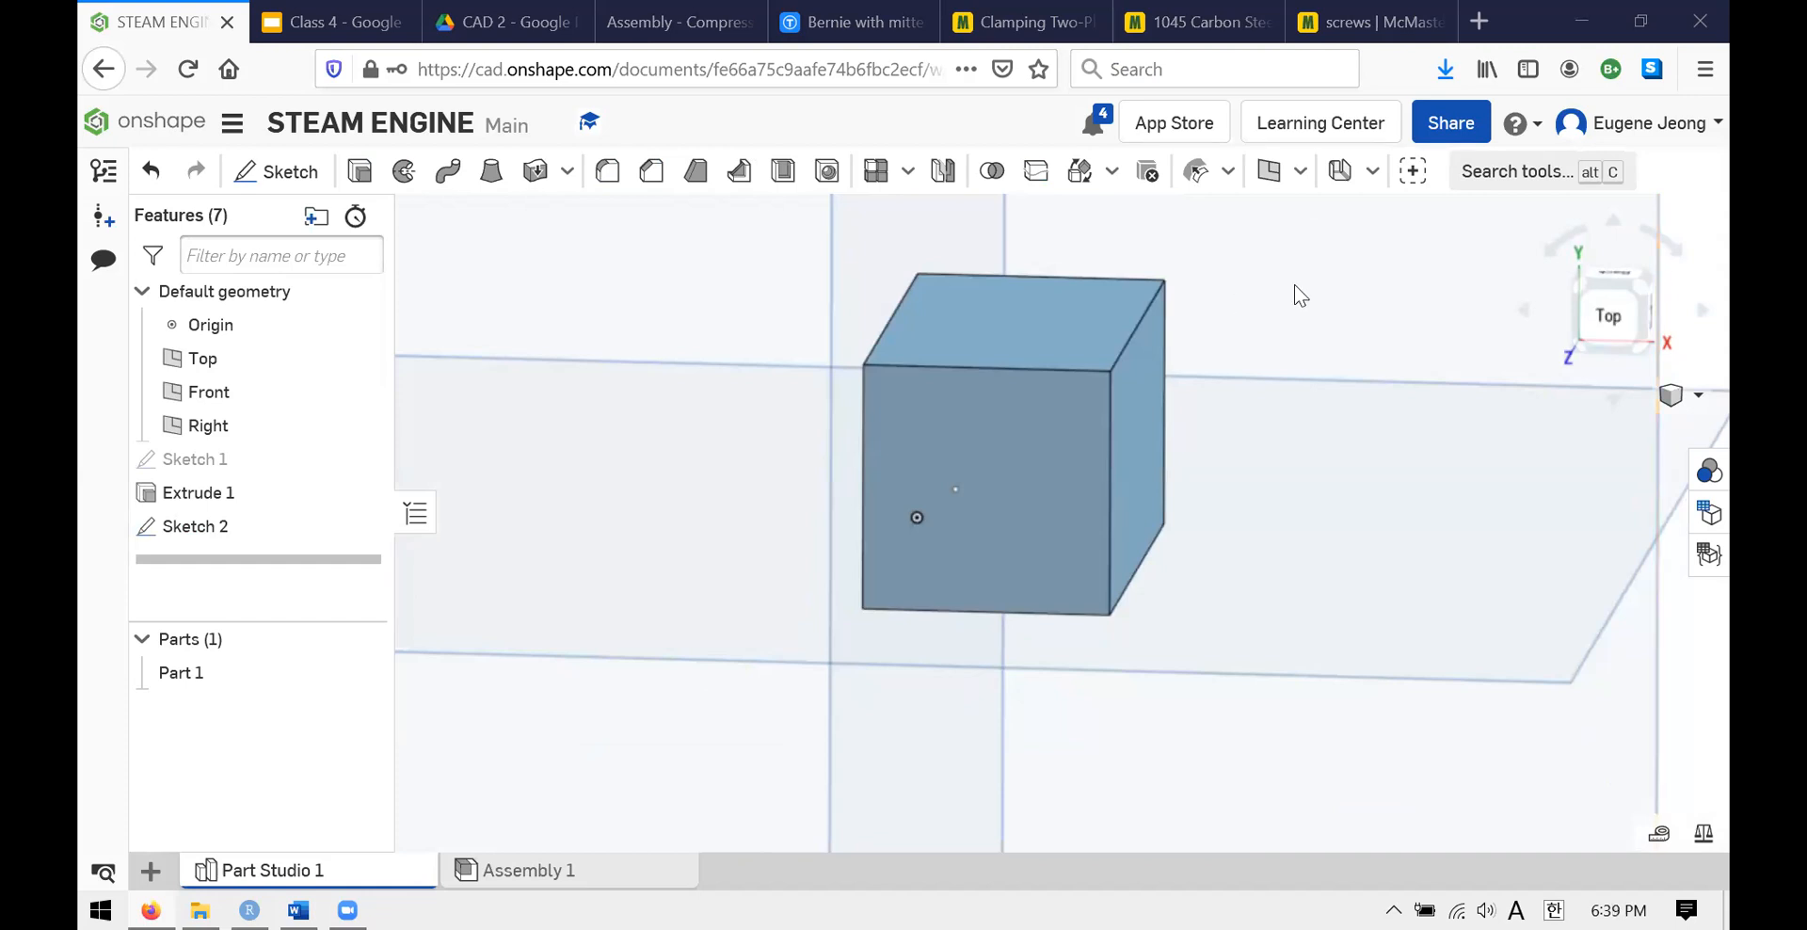
{"action": "right_click_drag", "start_coordinate": [1203, 388], "coordinate": [1007, 401]}
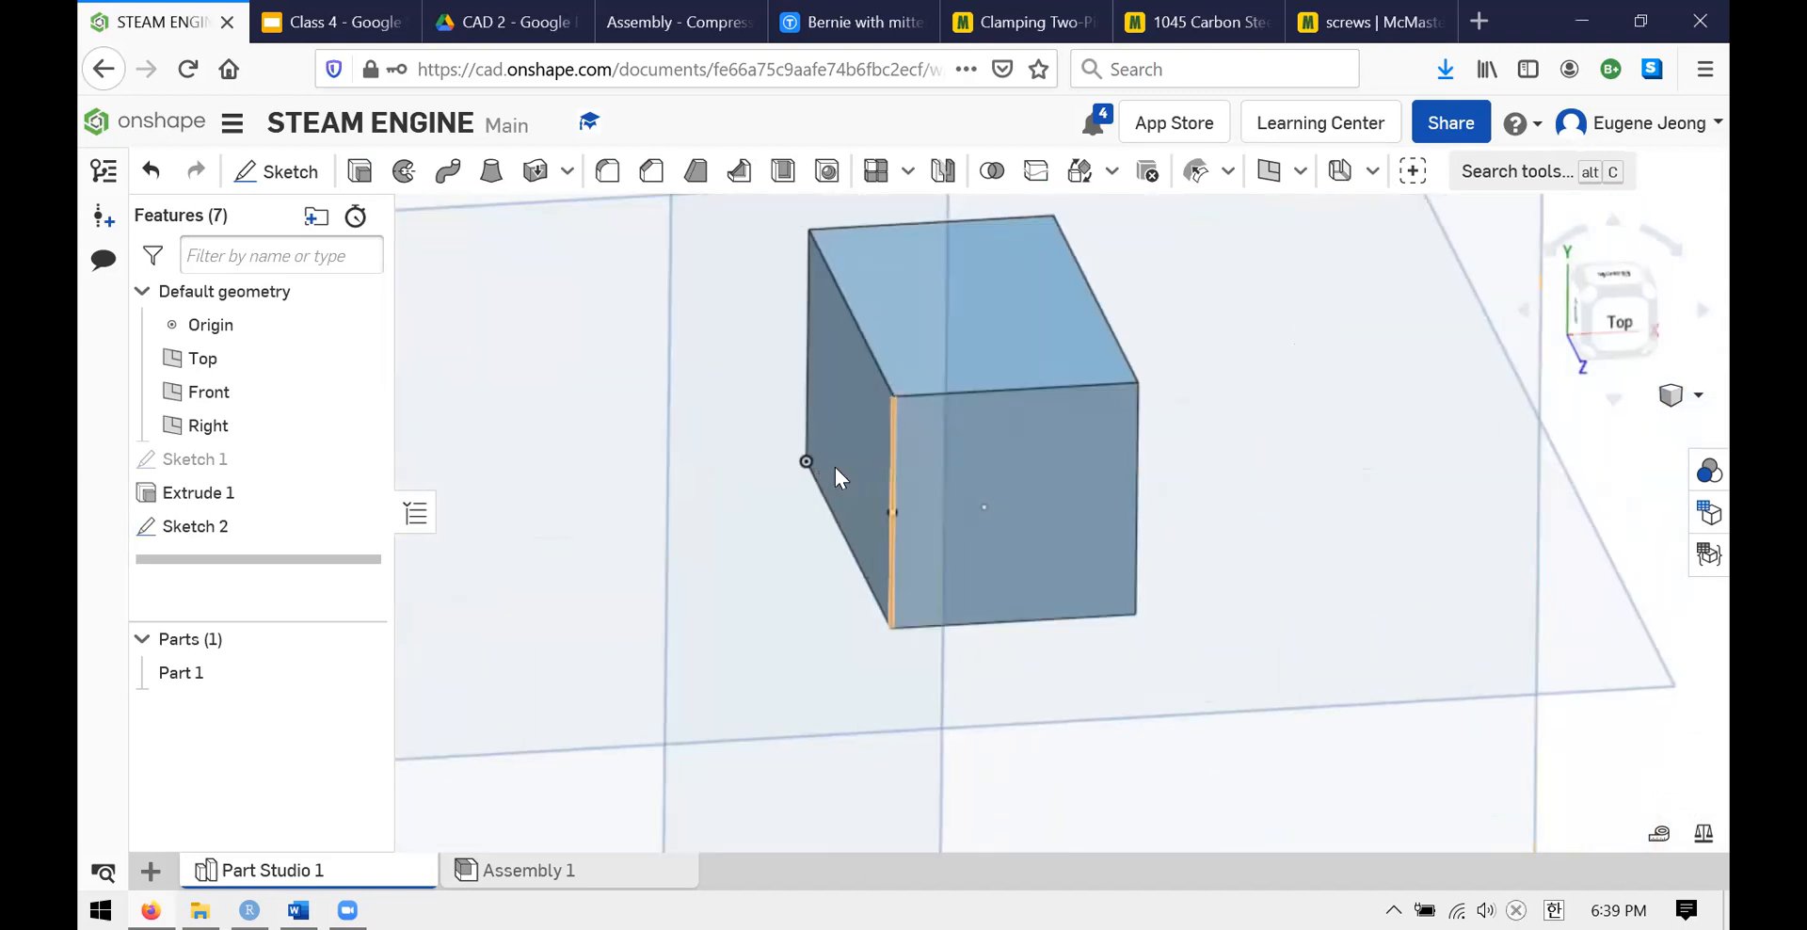
{"action": "scroll", "coordinate": [1252, 450], "scroll_direction": "up", "scroll_amount": 2}
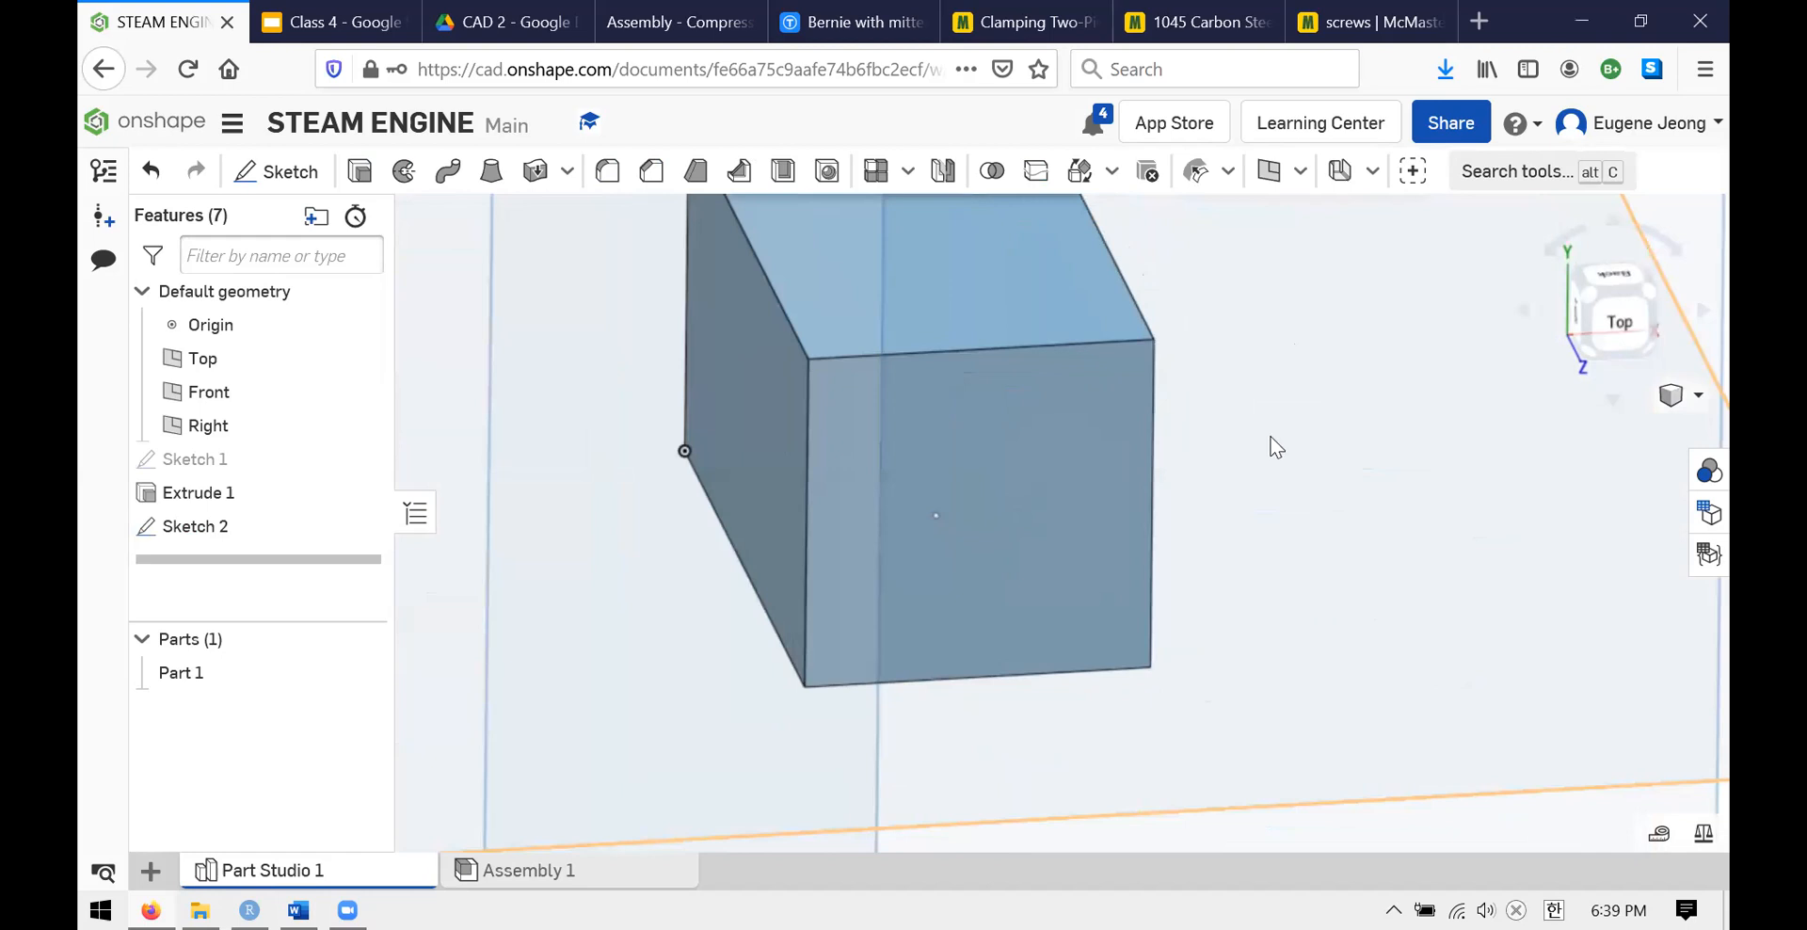
{"action": "mouse_move", "coordinate": [1251, 432]}
{"action": "right_mouse_down"}
{"action": "mouse_move", "coordinate": [1239, 488]}
{"action": "mouse_move", "coordinate": [1278, 405]}
{"action": "mouse_move", "coordinate": [1225, 432]}
{"action": "mouse_move", "coordinate": [1220, 415]}
{"action": "mouse_move", "coordinate": [1271, 436]}
{"action": "mouse_move", "coordinate": [1230, 429]}
{"action": "mouse_move", "coordinate": [1269, 397]}
{"action": "mouse_move", "coordinate": [1223, 411]}
{"action": "mouse_move", "coordinate": [1297, 432]}
{"action": "mouse_move", "coordinate": [1246, 408]}
{"action": "mouse_move", "coordinate": [1256, 418]}
{"action": "right_mouse_up"}
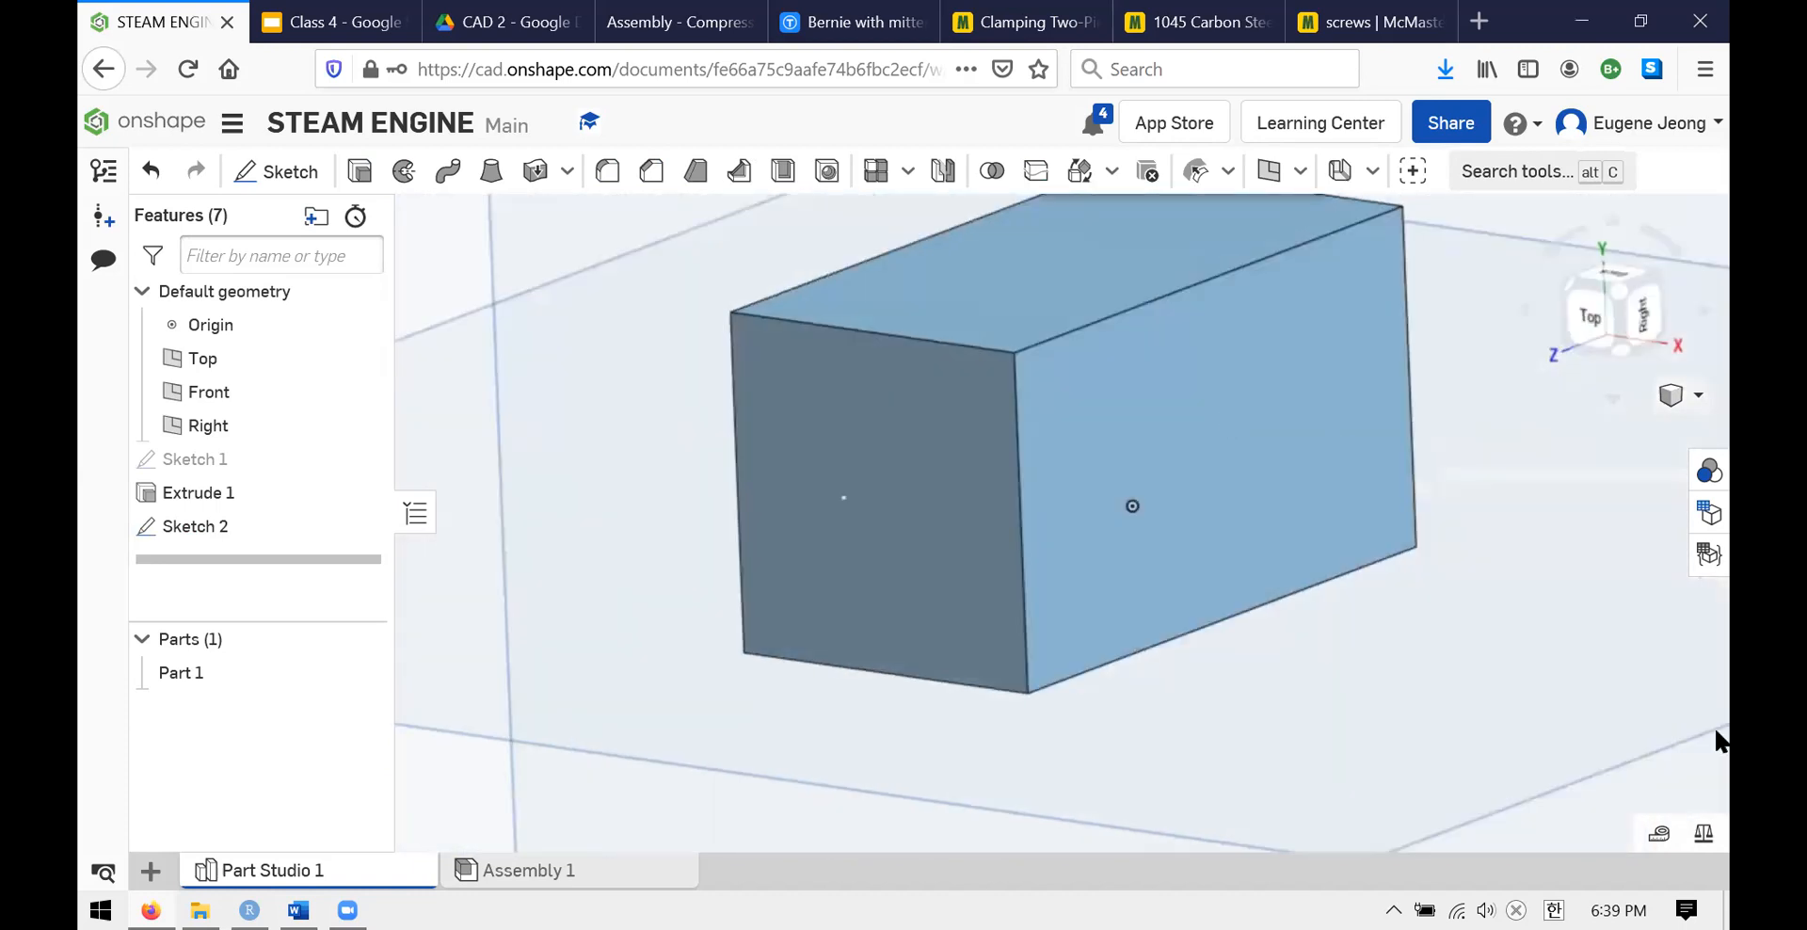
{"action": "right_click_drag", "start_coordinate": [1133, 505], "coordinate": [946, 549]}
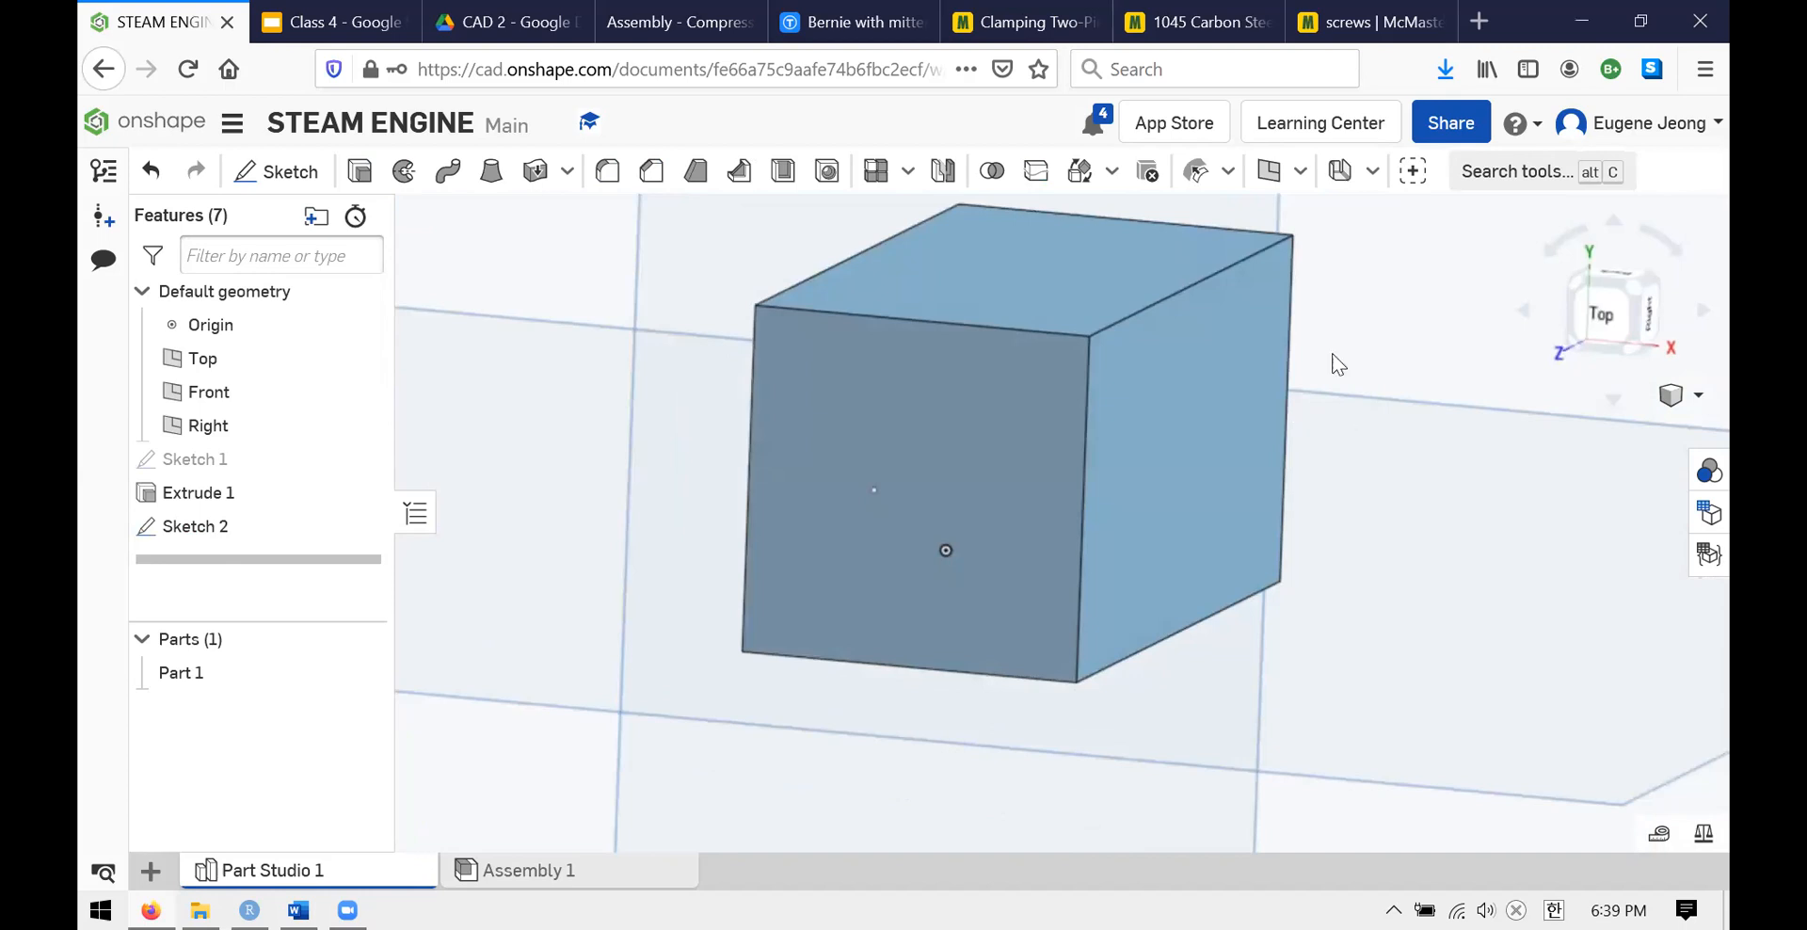
{"action": "right_click_drag", "start_coordinate": [1337, 365], "coordinate": [1126, 178]}
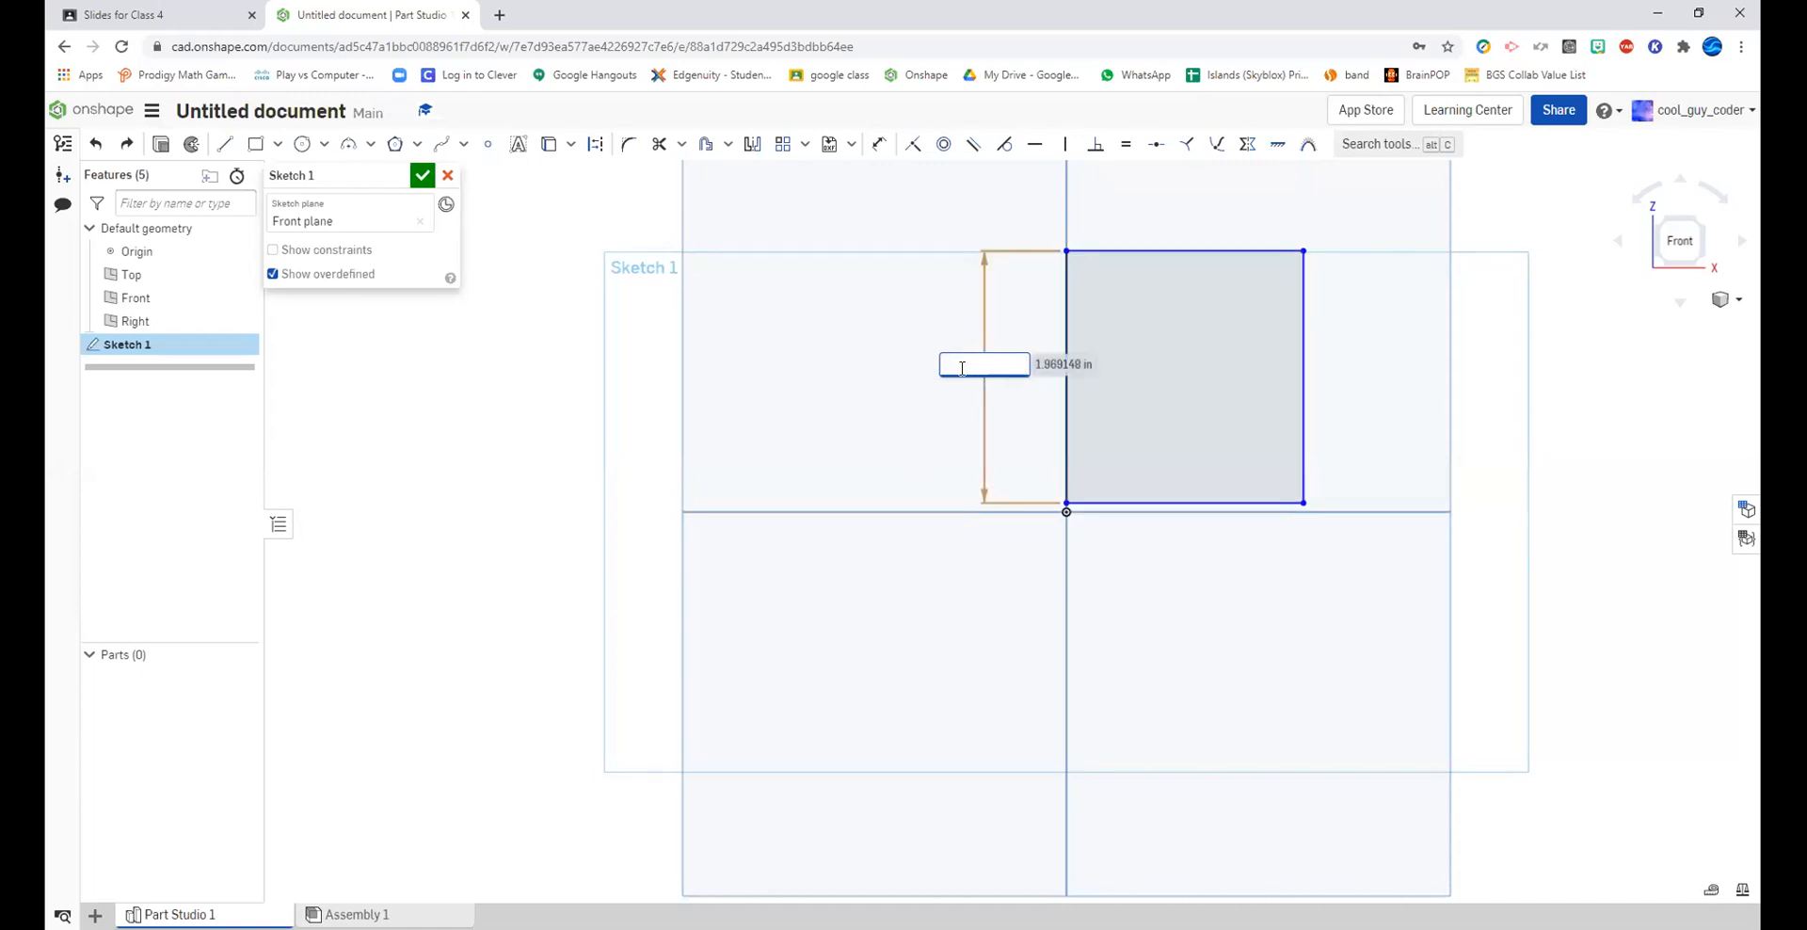
- In the Untitled document's front-plane sketch, dimension the rectangle's height and width to 1 each
{"action": "key", "text": "Return"}
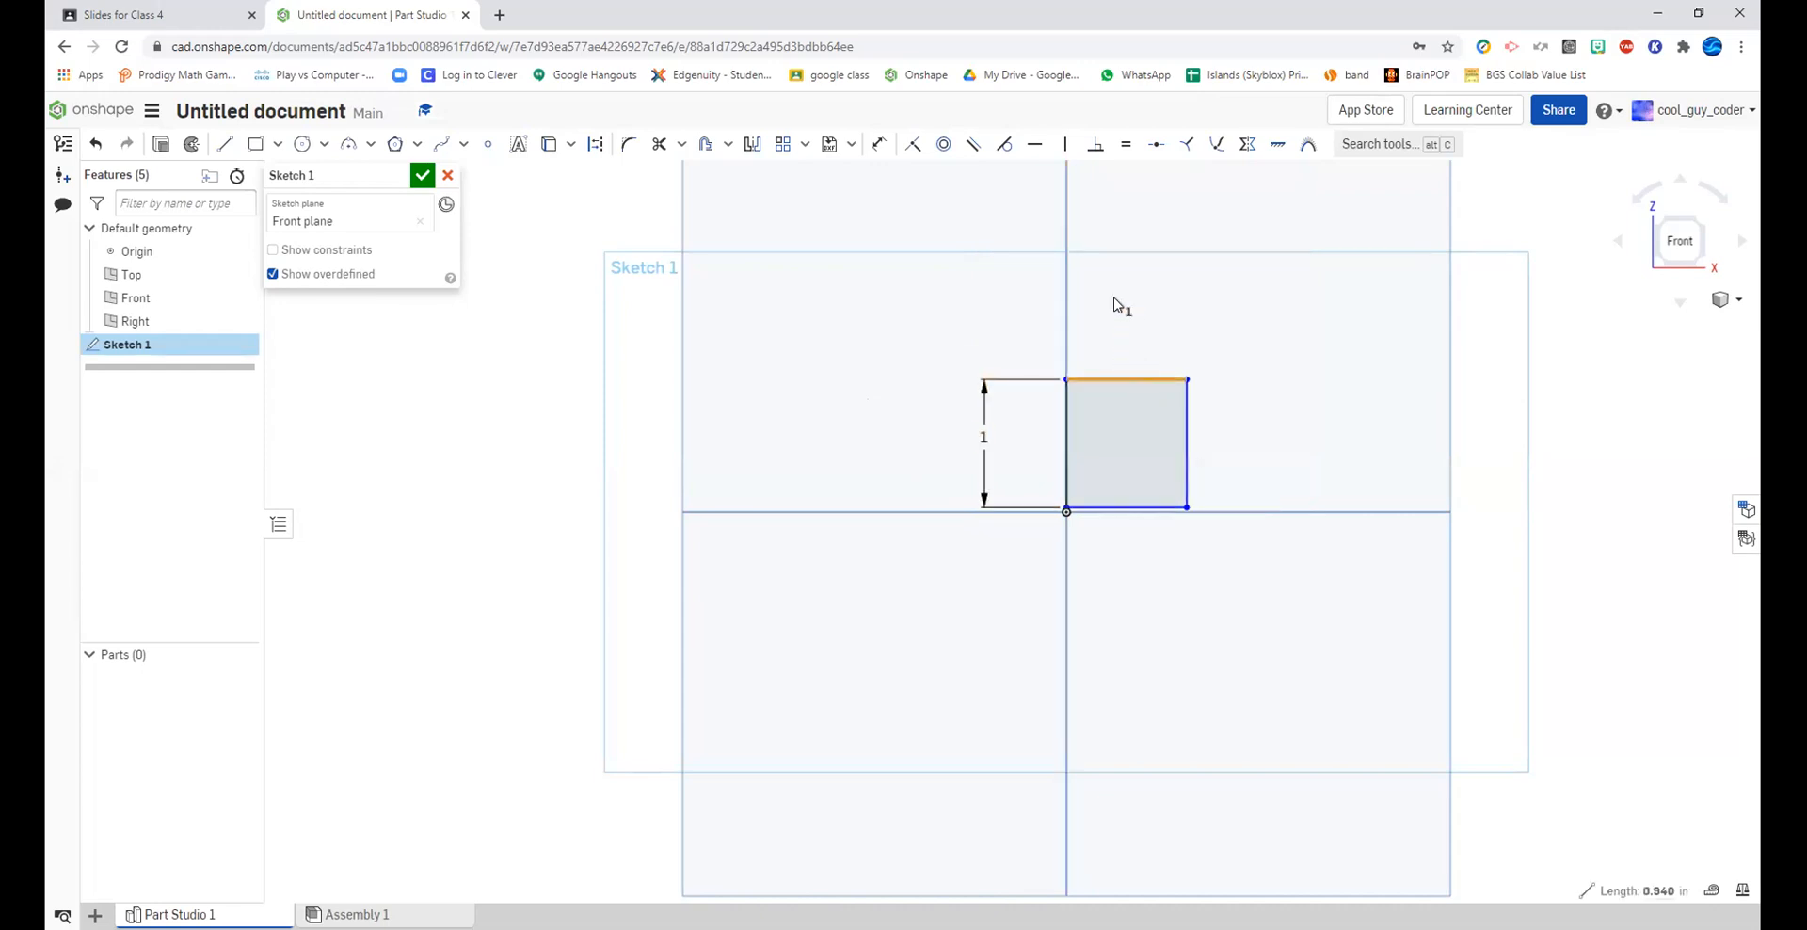
{"action": "left_click", "coordinate": [879, 144]}
{"action": "left_click", "coordinate": [1127, 380]}
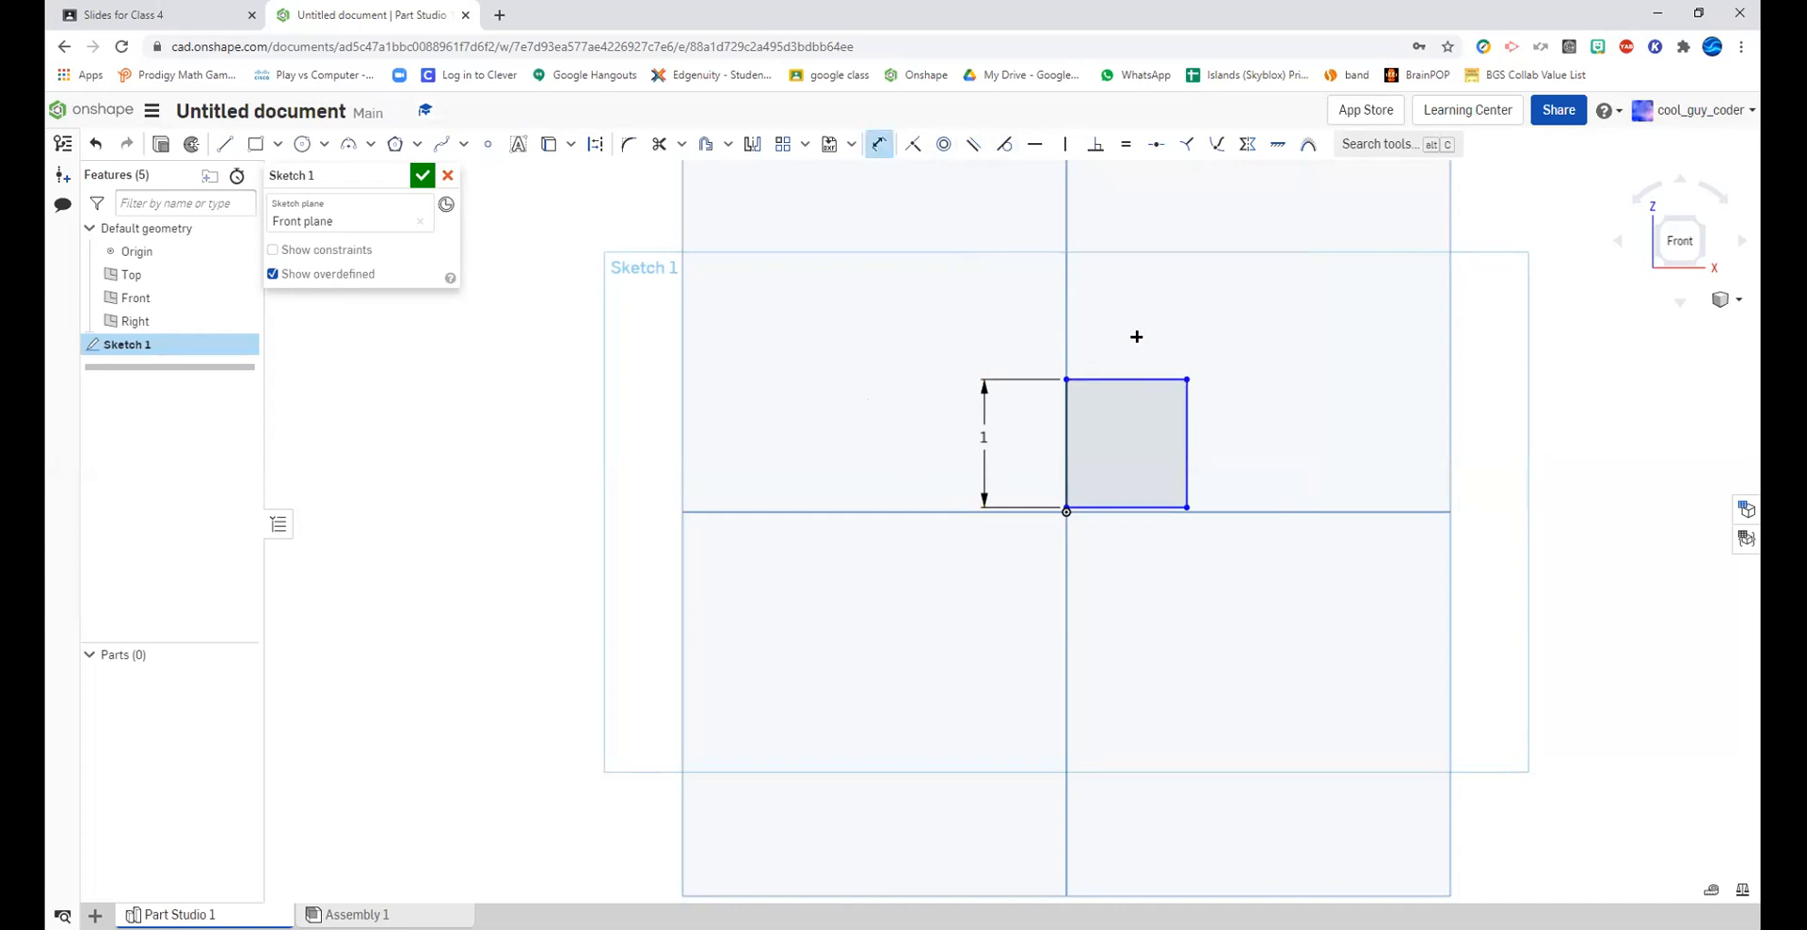
{"action": "left_click", "coordinate": [1137, 337]}
{"action": "type", "text": "1"}
{"action": "key", "text": "Return"}
- Move the square down so its lower edge lies at the level of the origin
{"action": "scroll", "coordinate": [1273, 535], "scroll_direction": "up", "scroll_amount": 1}
{"action": "scroll", "coordinate": [1273, 535], "scroll_direction": "up", "scroll_amount": 3}
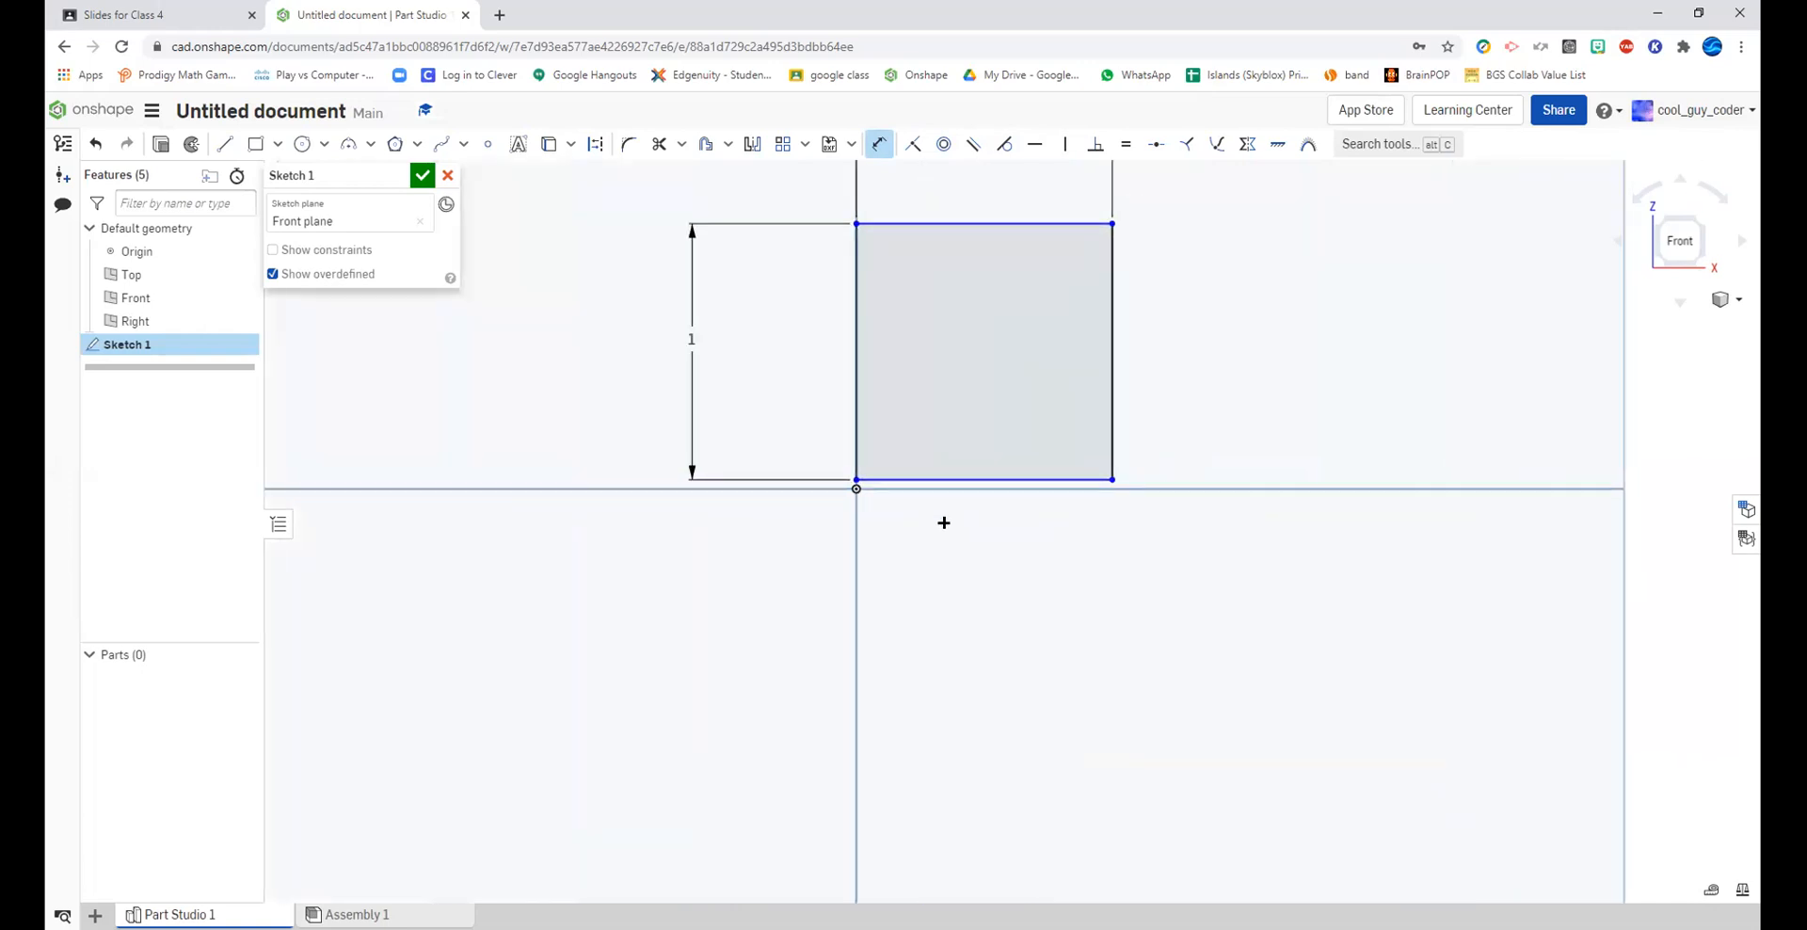
{"action": "right_click_drag", "start_coordinate": [957, 561], "coordinate": [954, 570]}
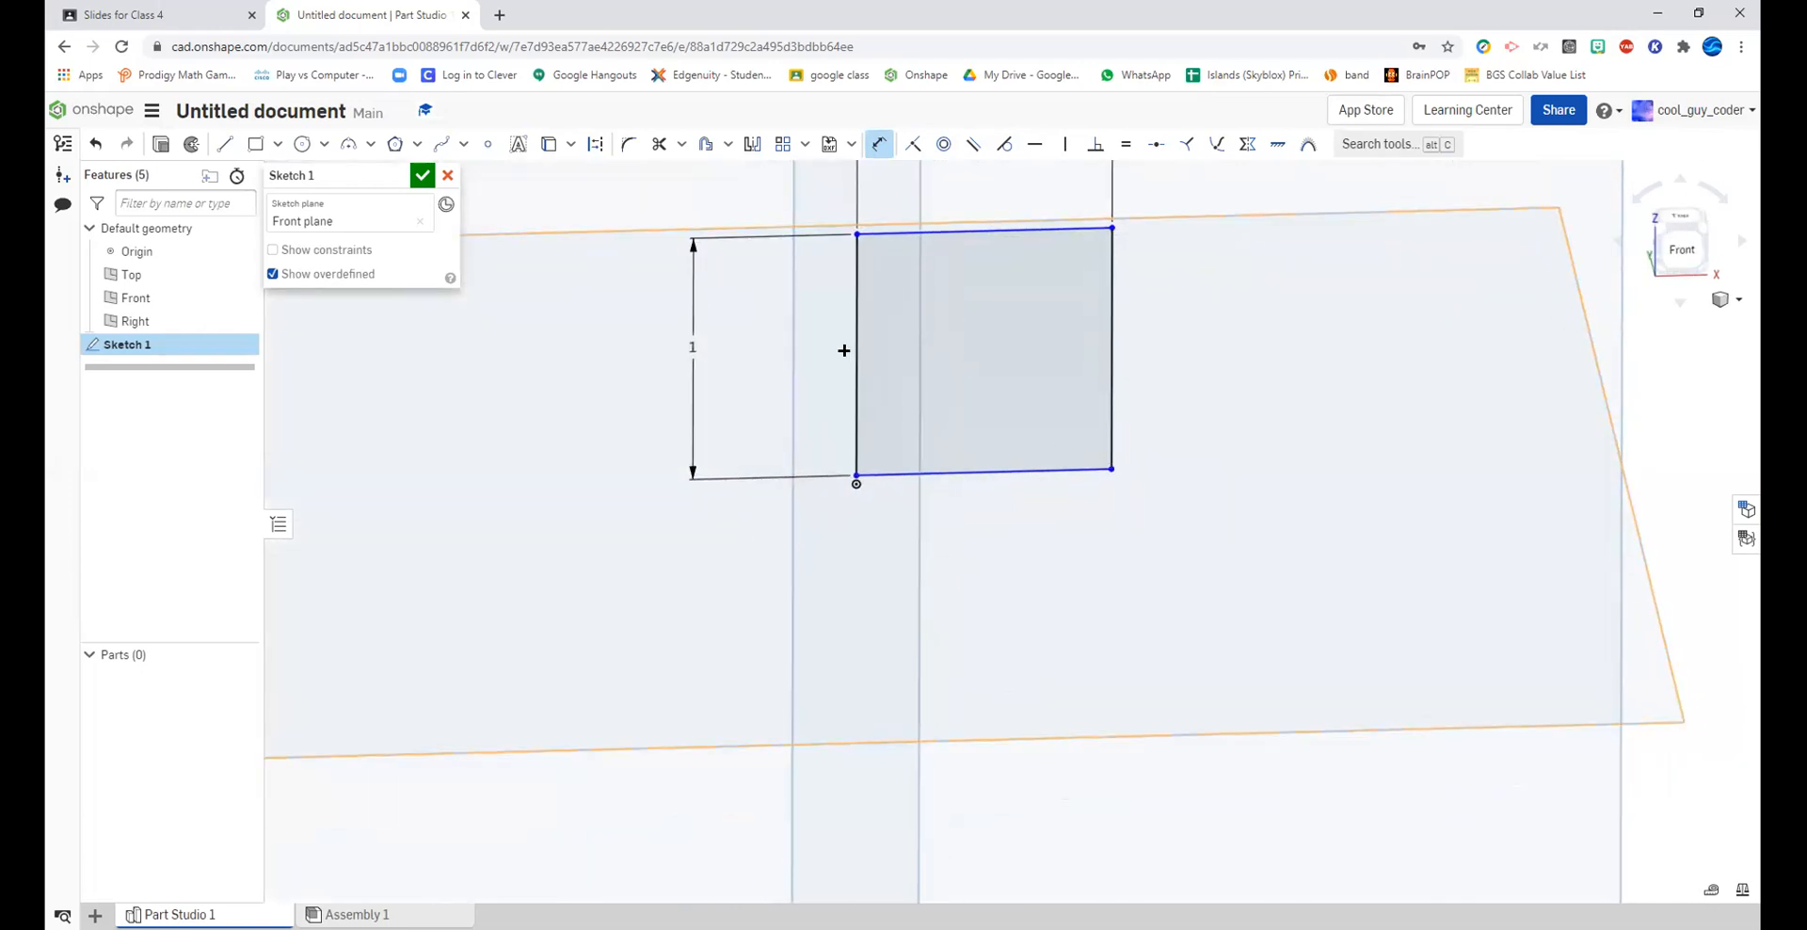
{"action": "right_click", "coordinate": [622, 396]}
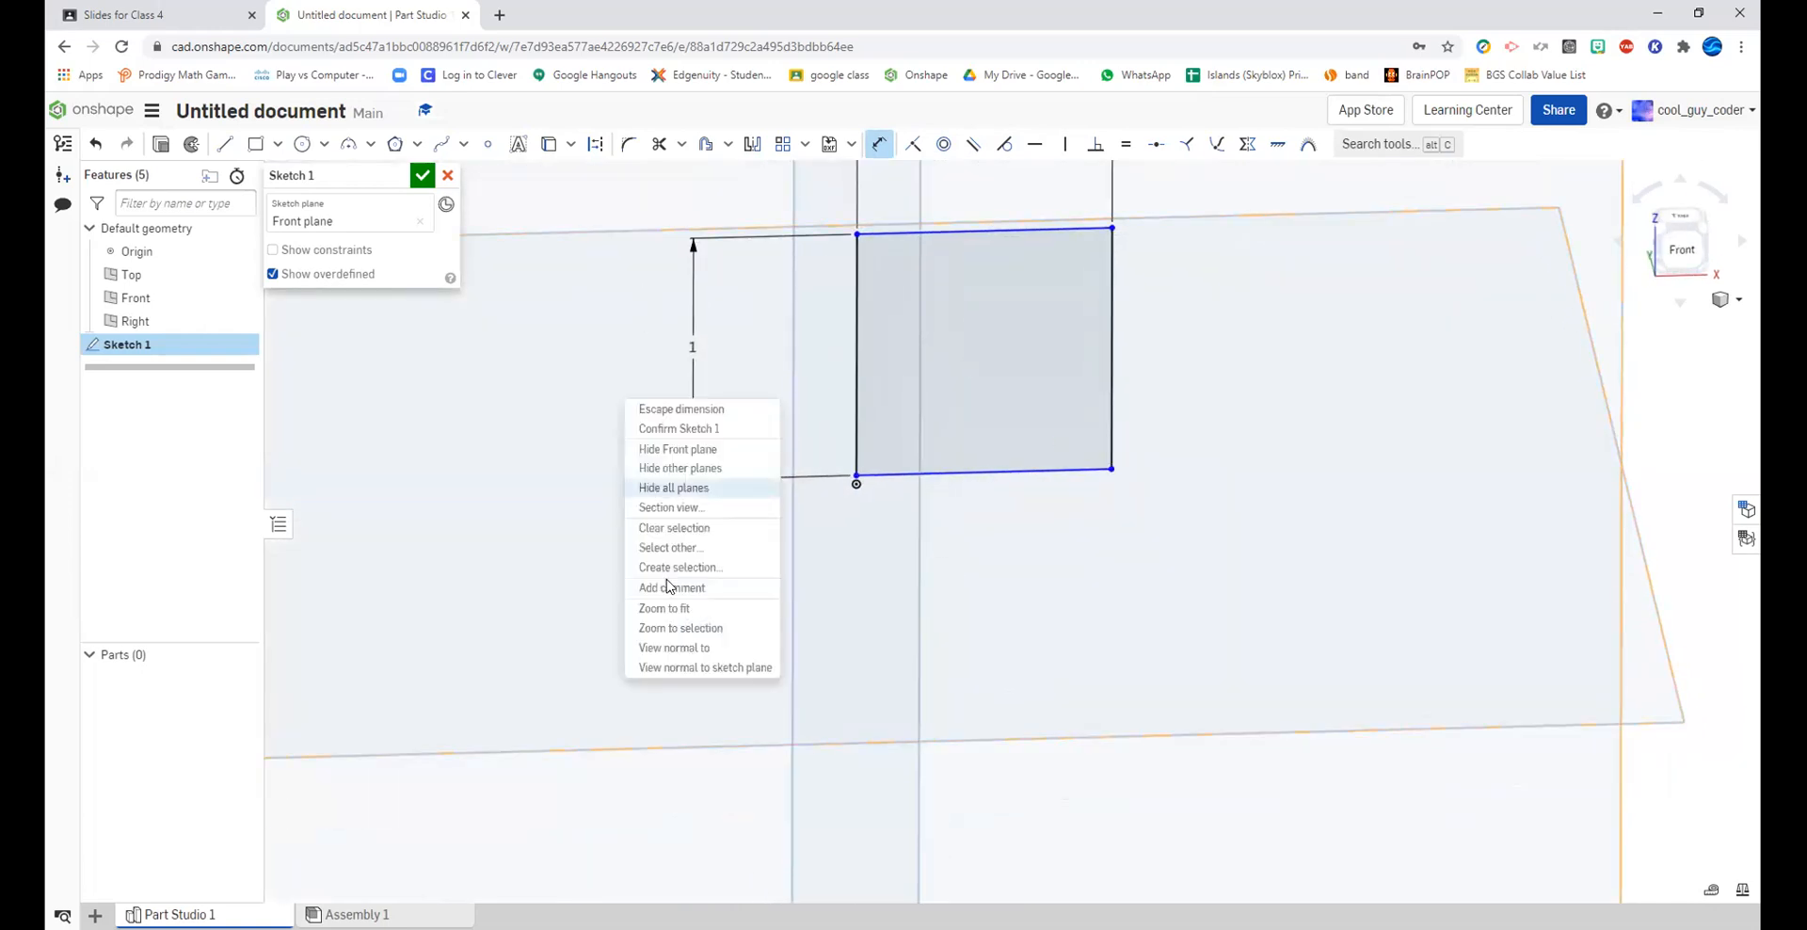
{"action": "left_click", "coordinate": [704, 665]}
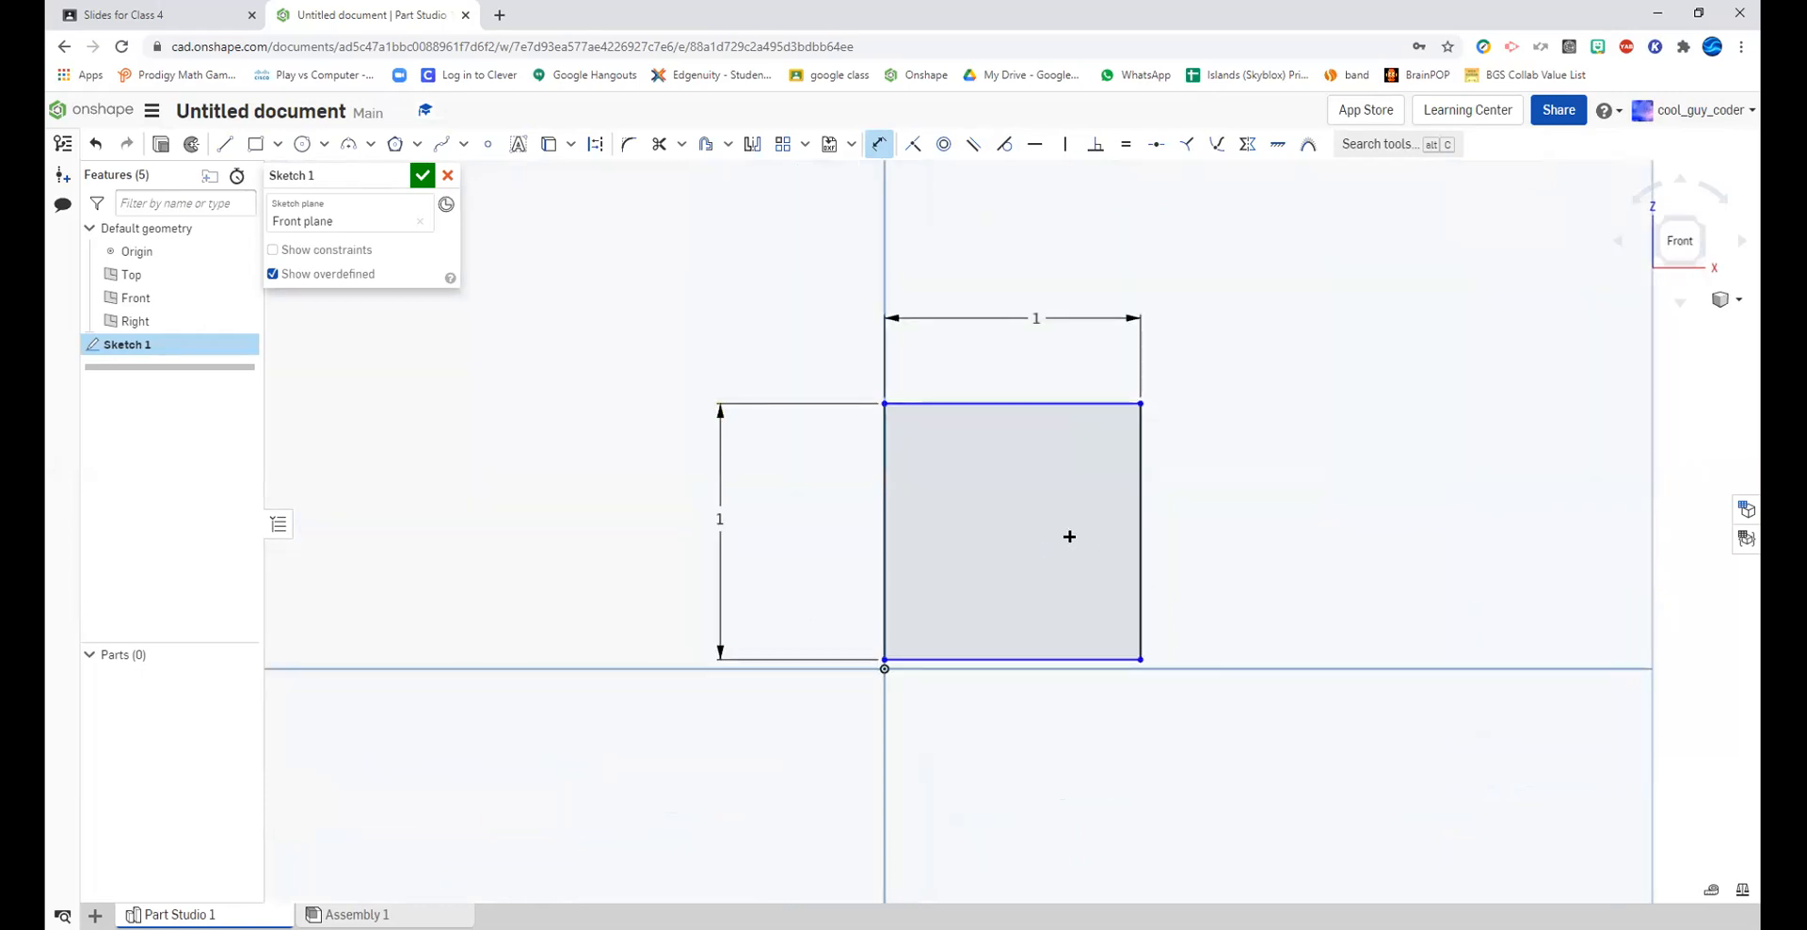
{"action": "scroll", "coordinate": [1020, 514], "scroll_direction": "up", "scroll_amount": 3}
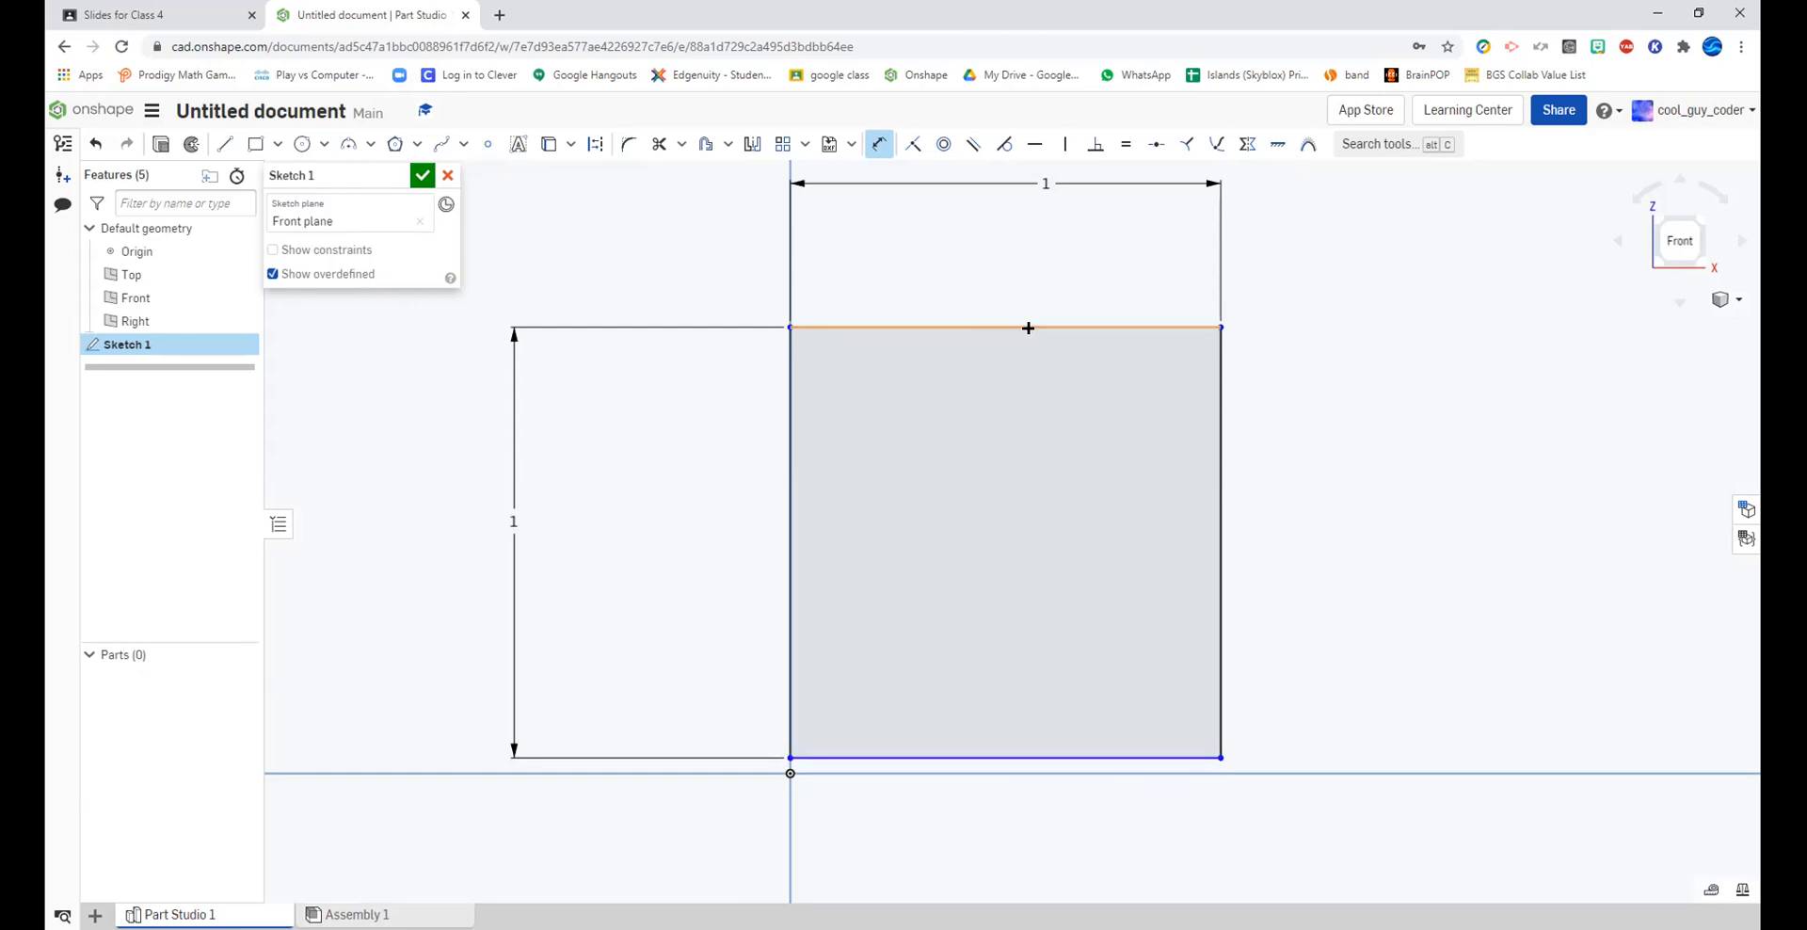
{"action": "scroll", "coordinate": [1029, 362], "scroll_direction": "down", "scroll_amount": 5}
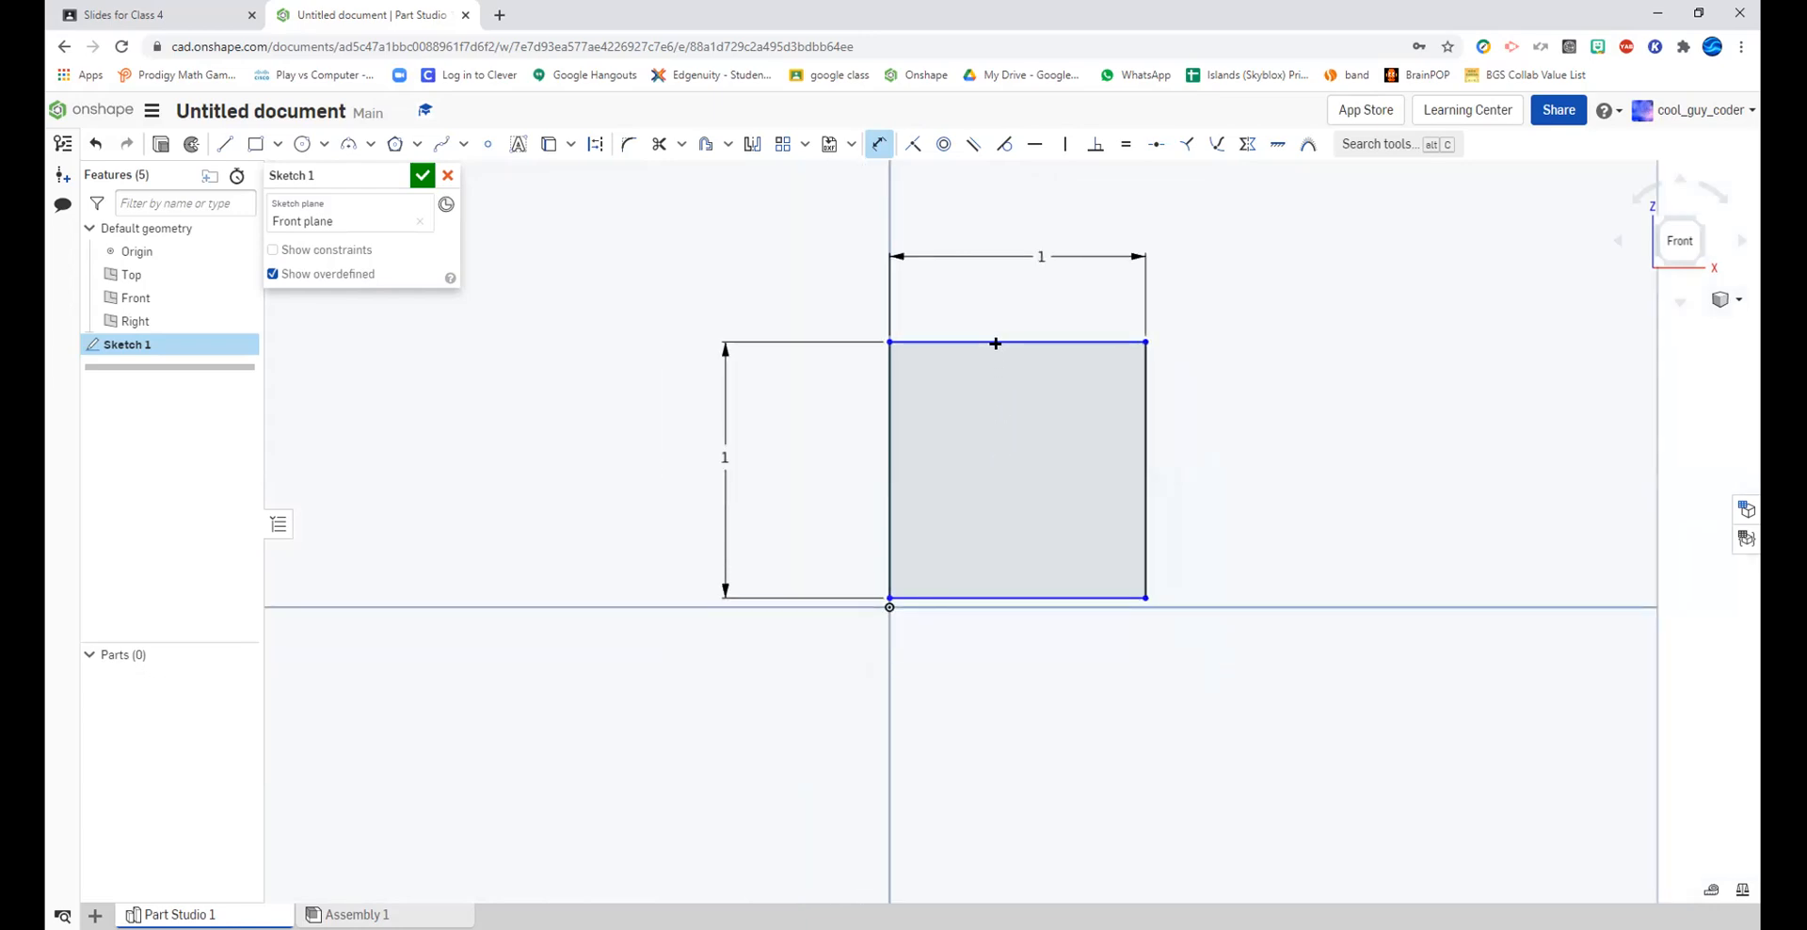
{"action": "left_click", "coordinate": [996, 344]}
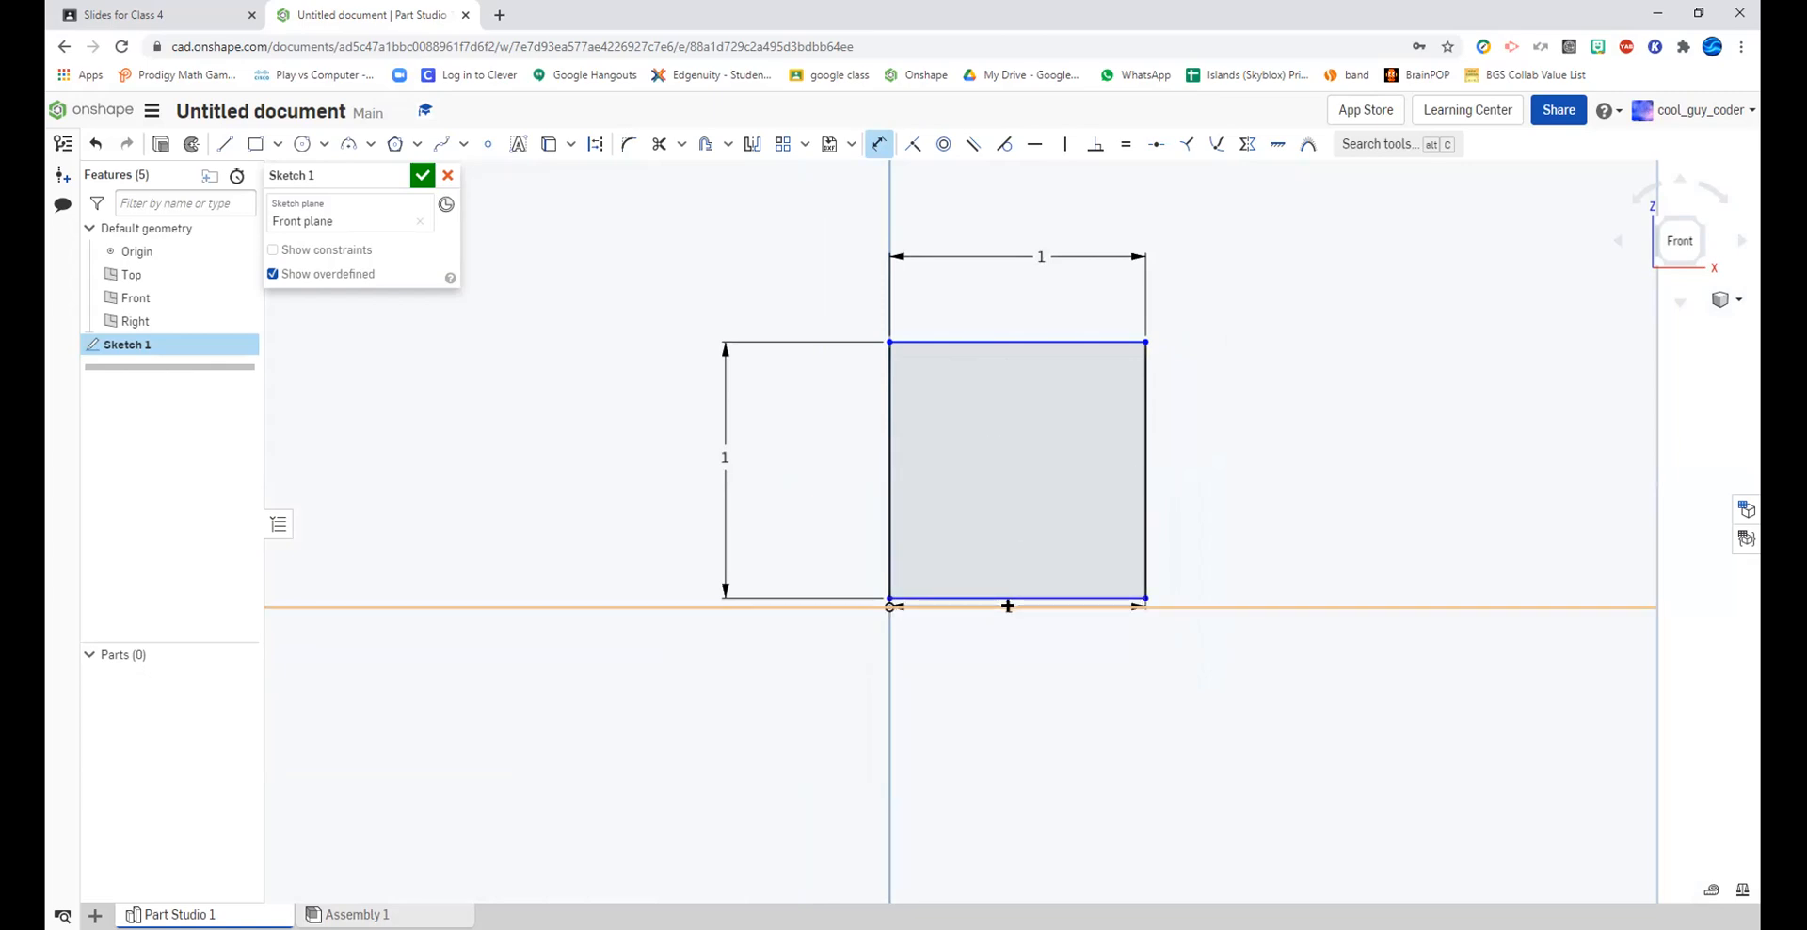
{"action": "left_click", "coordinate": [878, 144]}
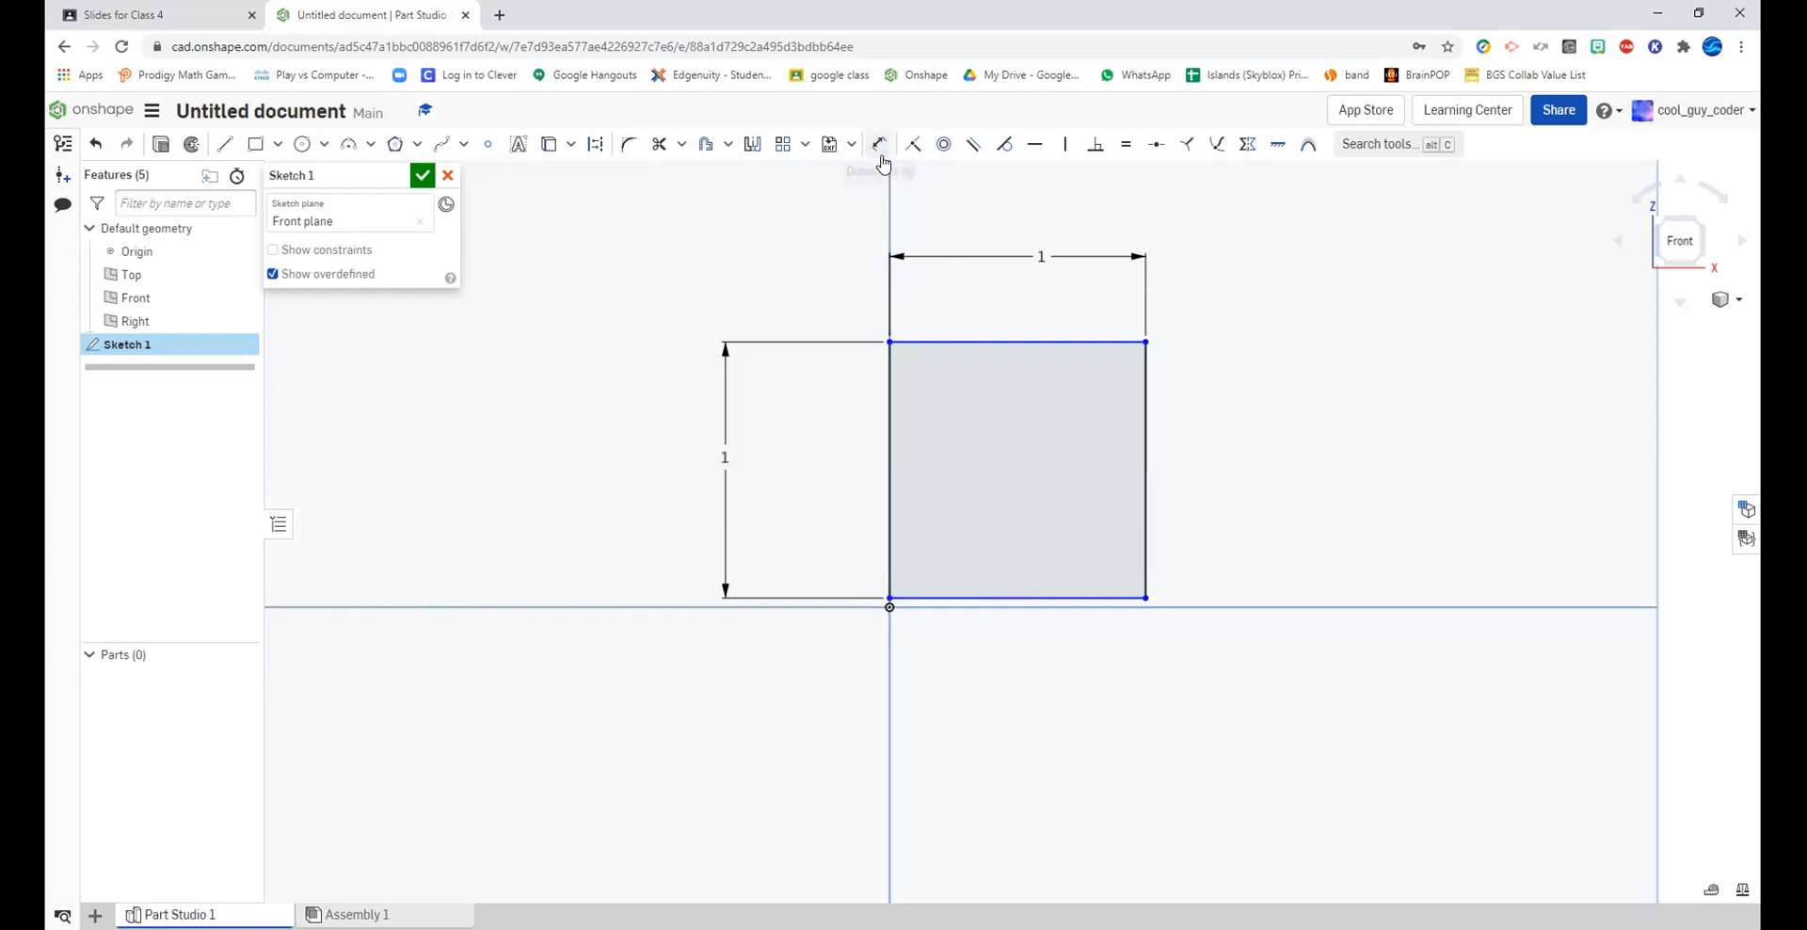
{"action": "mouse_move", "coordinate": [968, 347]}
{"action": "left_mouse_down"}
{"action": "mouse_move", "coordinate": [956, 464]}
{"action": "mouse_move", "coordinate": [960, 354]}
{"action": "left_mouse_up"}
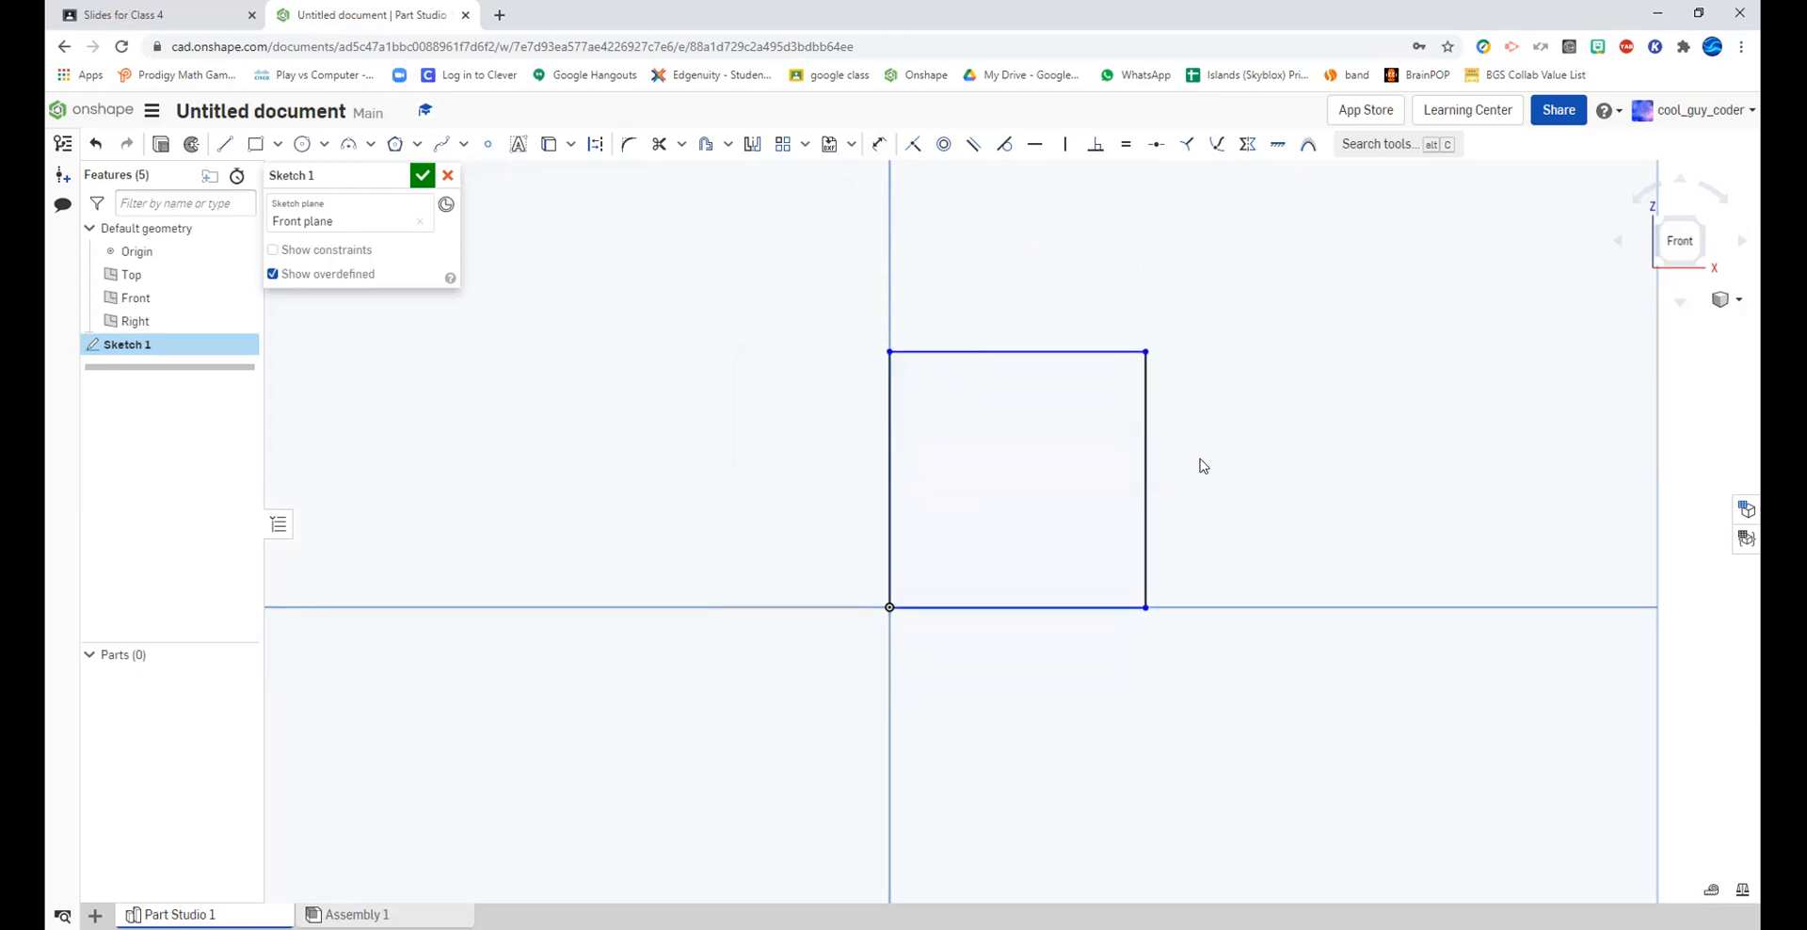
- Dimension the distance between the square's lower edge and the horizontal plane line through the origin to 0
{"action": "left_click", "coordinate": [879, 144]}
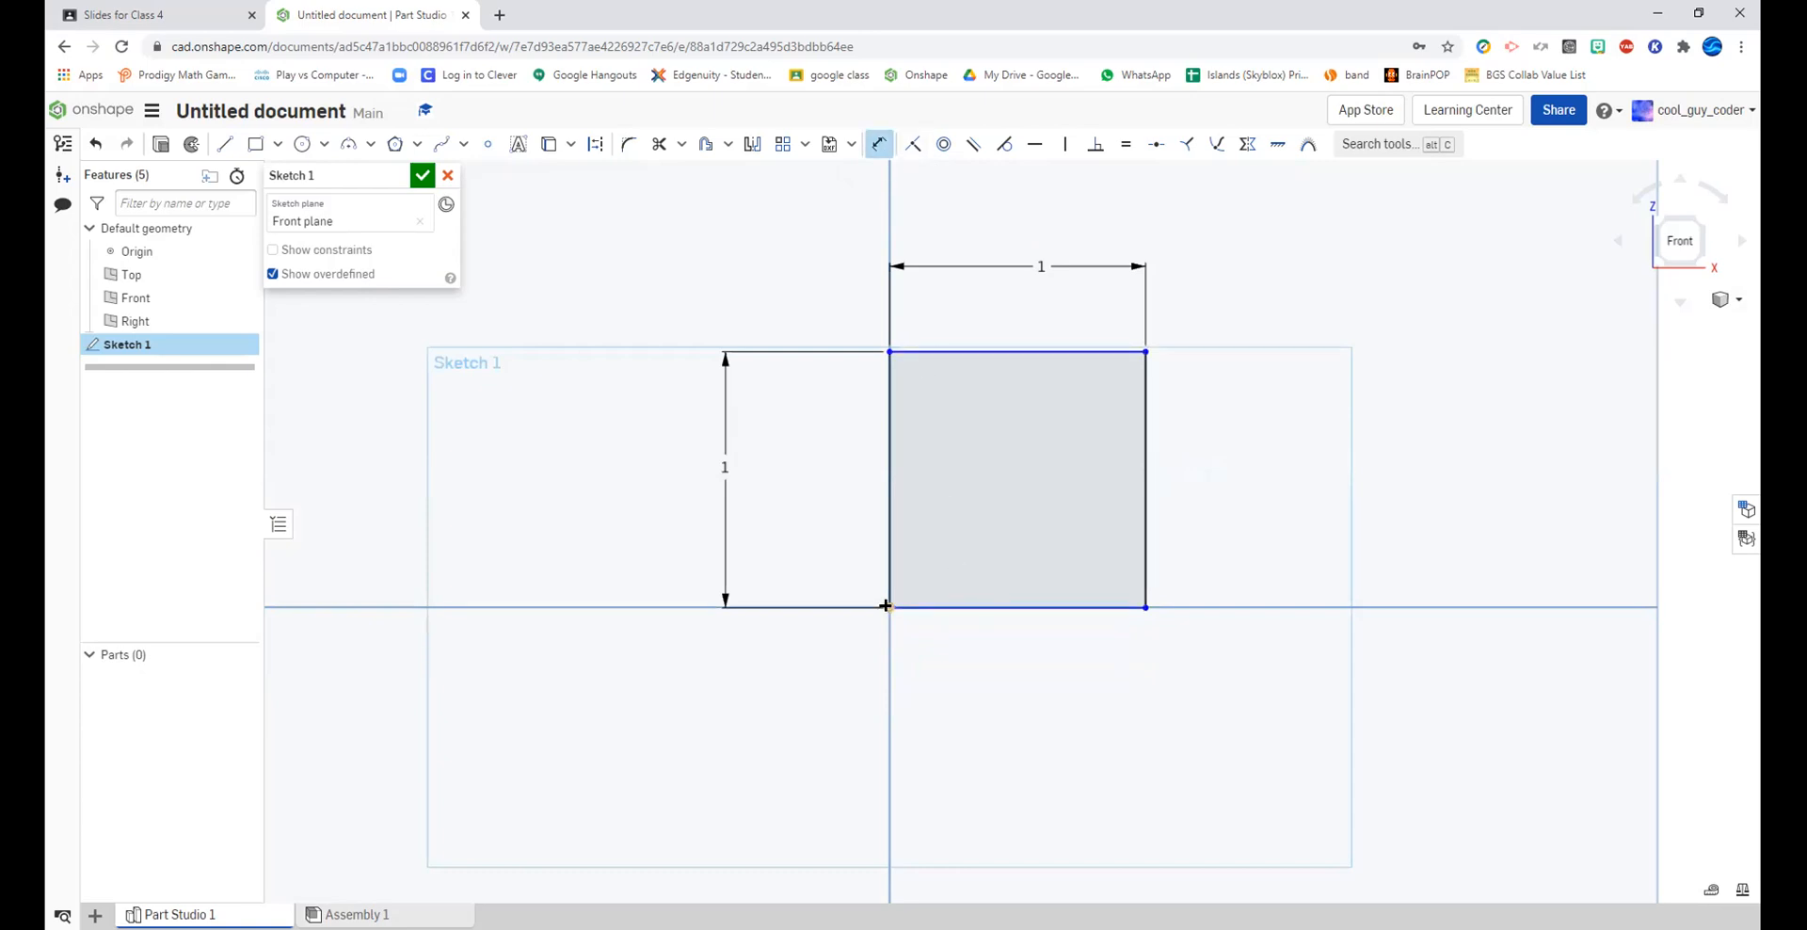
{"action": "left_click", "coordinate": [941, 606]}
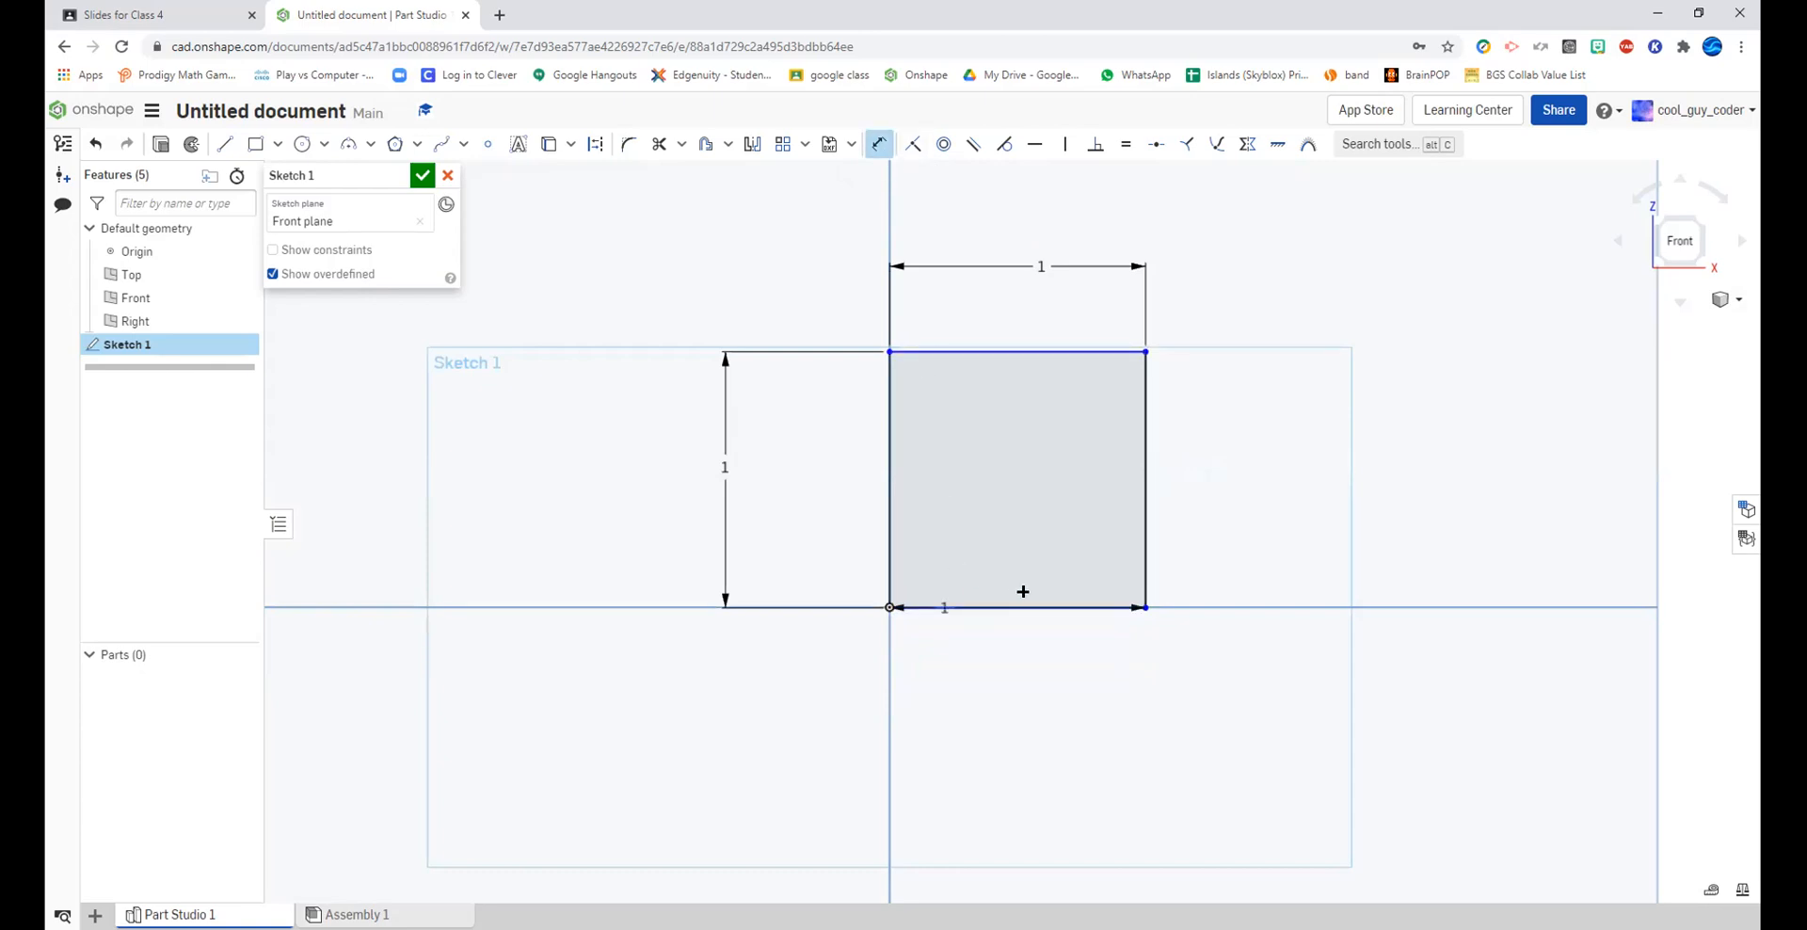
{"action": "left_click", "coordinate": [1202, 605]}
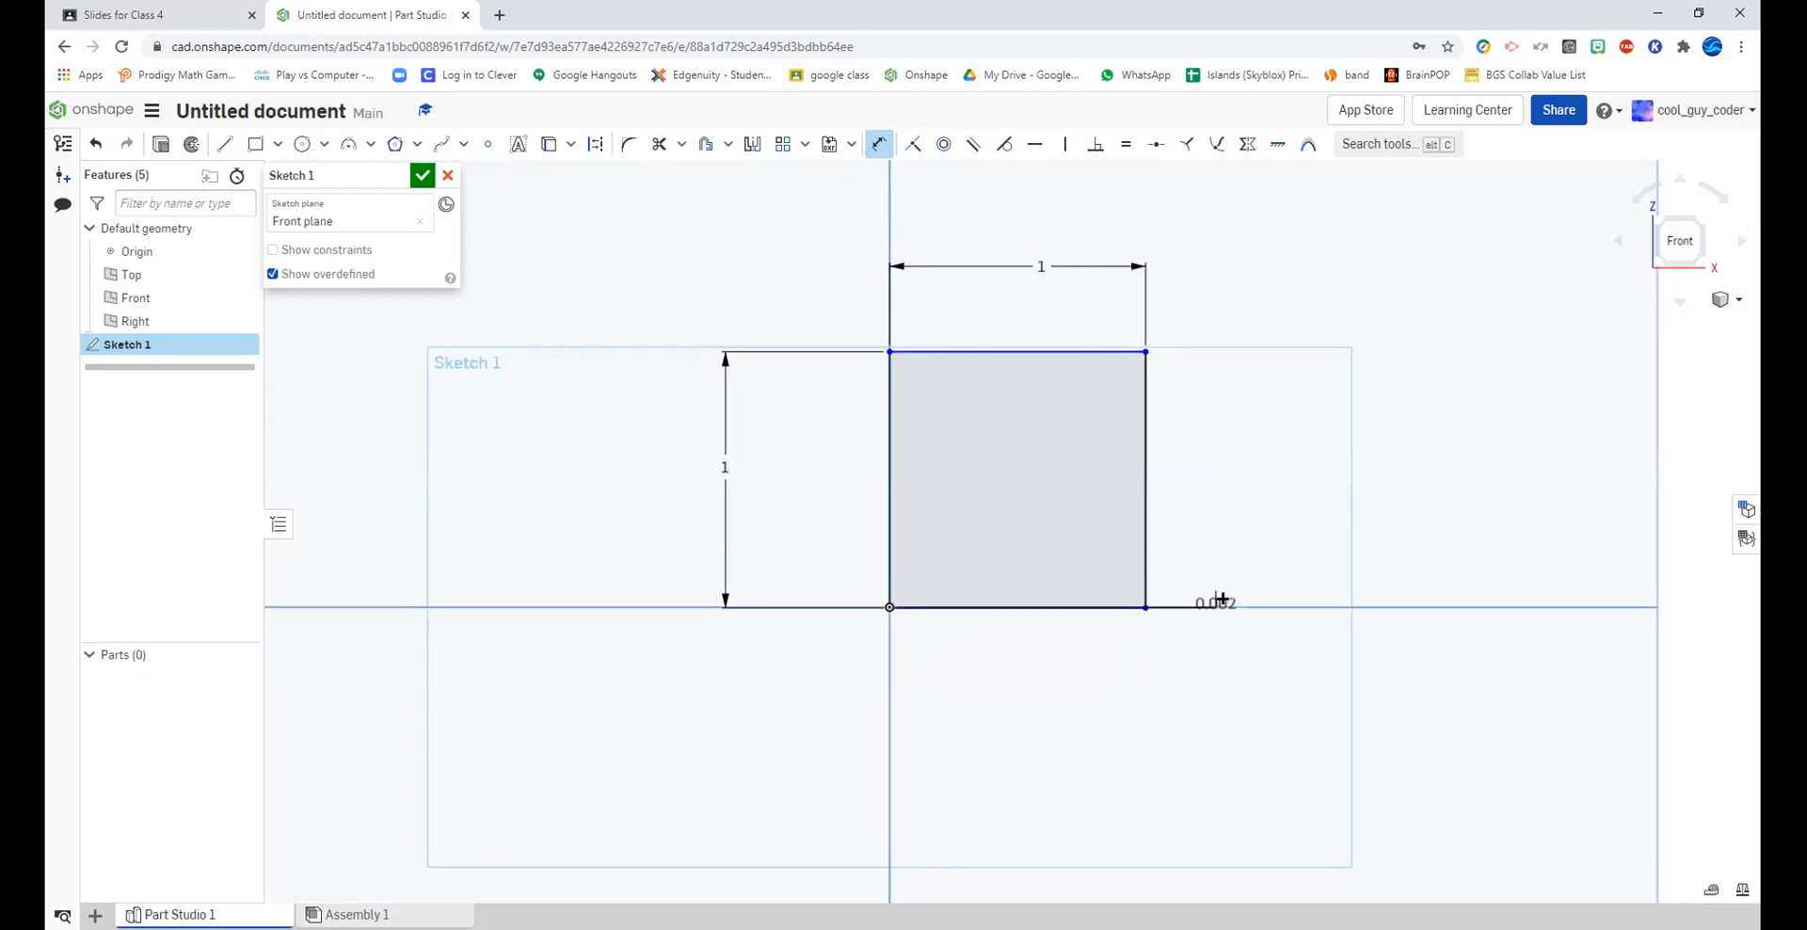
{"action": "left_click", "coordinate": [1081, 578]}
{"action": "type", "text": "0"}
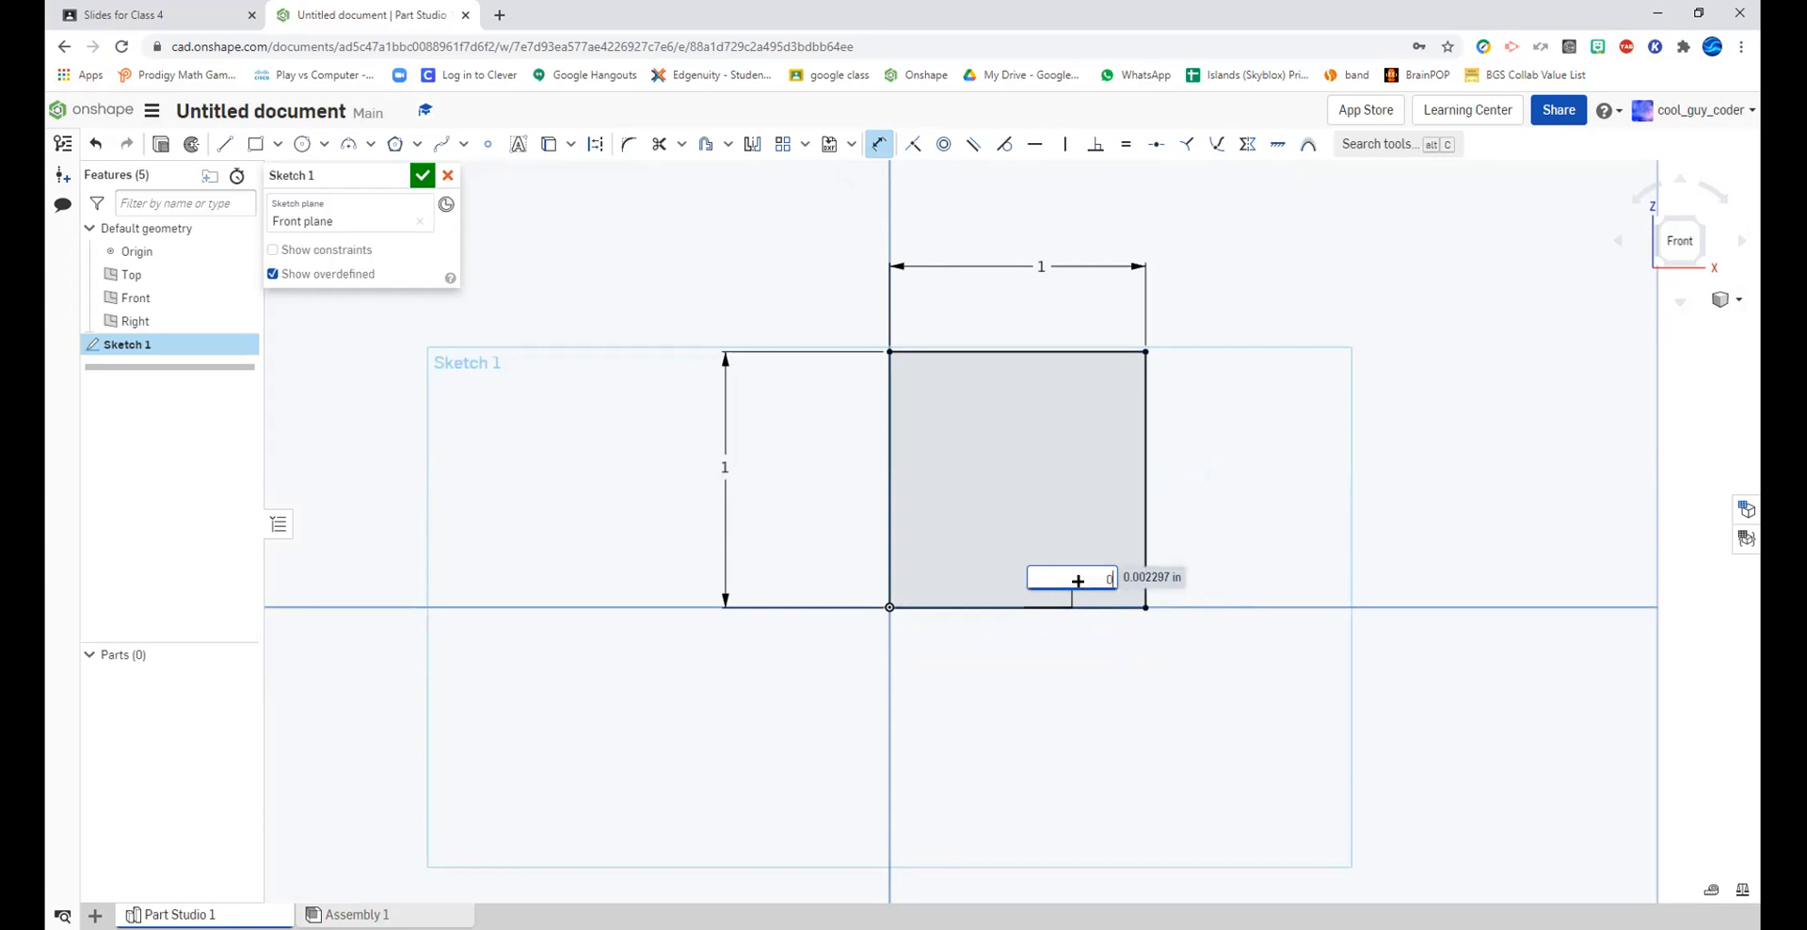
{"action": "key", "text": "Return"}
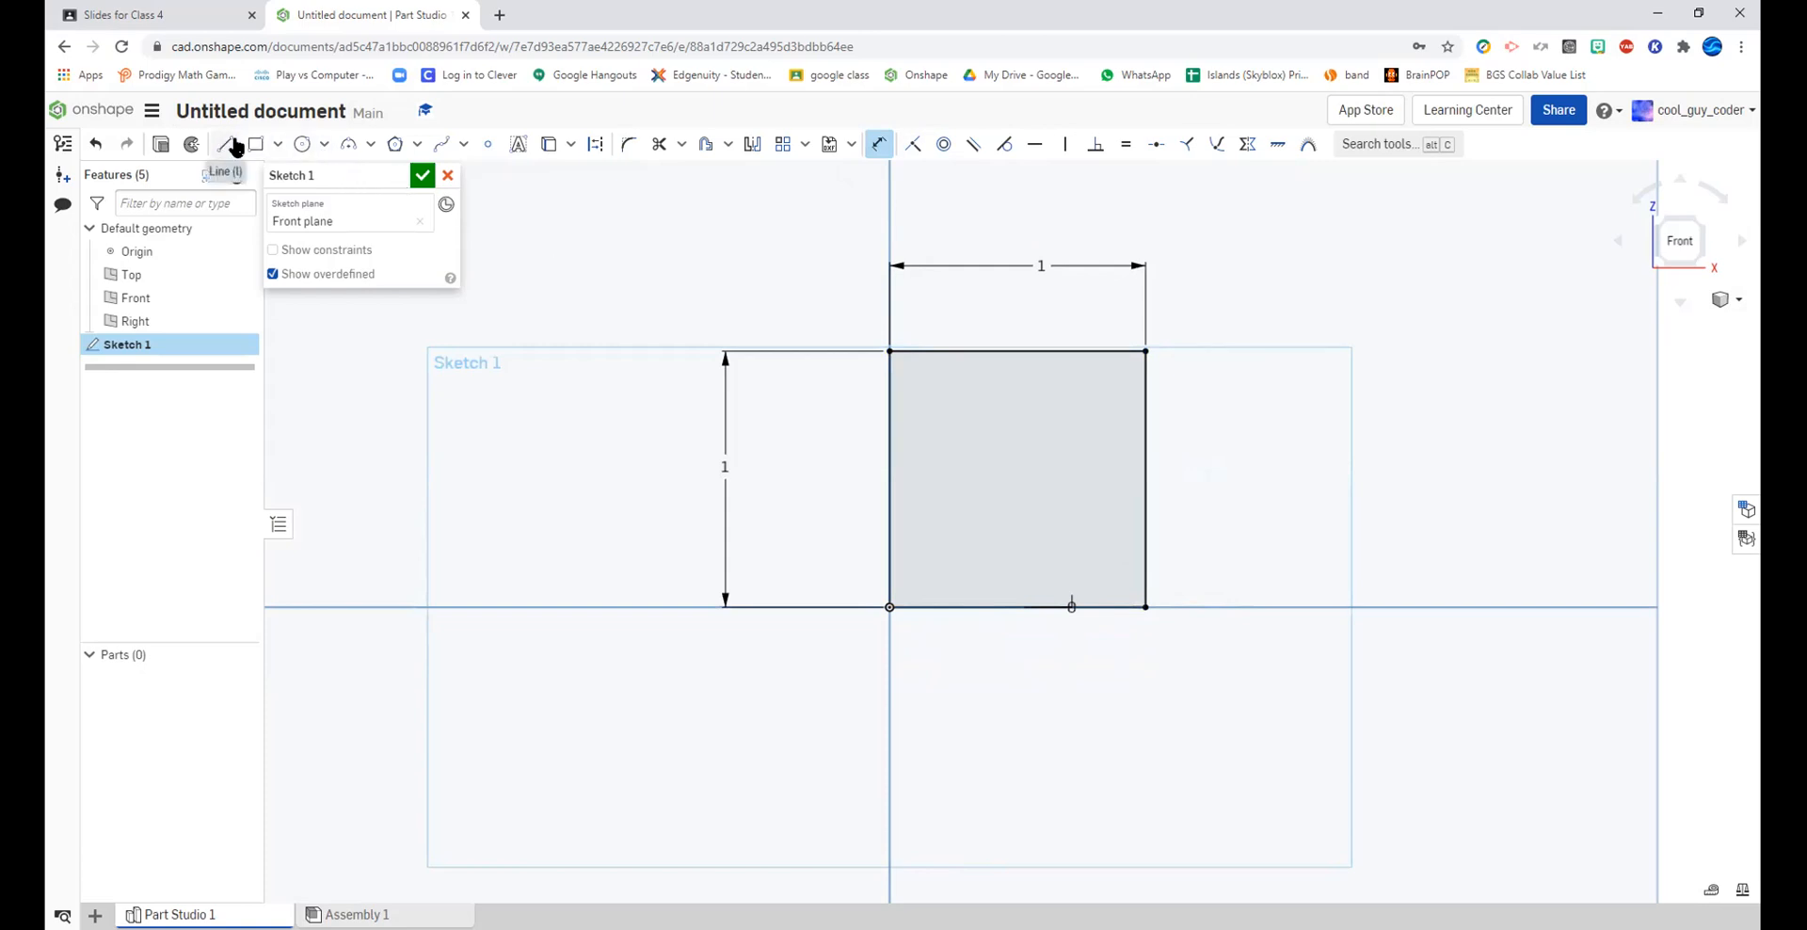
- Place a point inside the square in the Untitled document and dimension it 0.5 from the left edge
{"action": "left_click", "coordinate": [487, 143]}
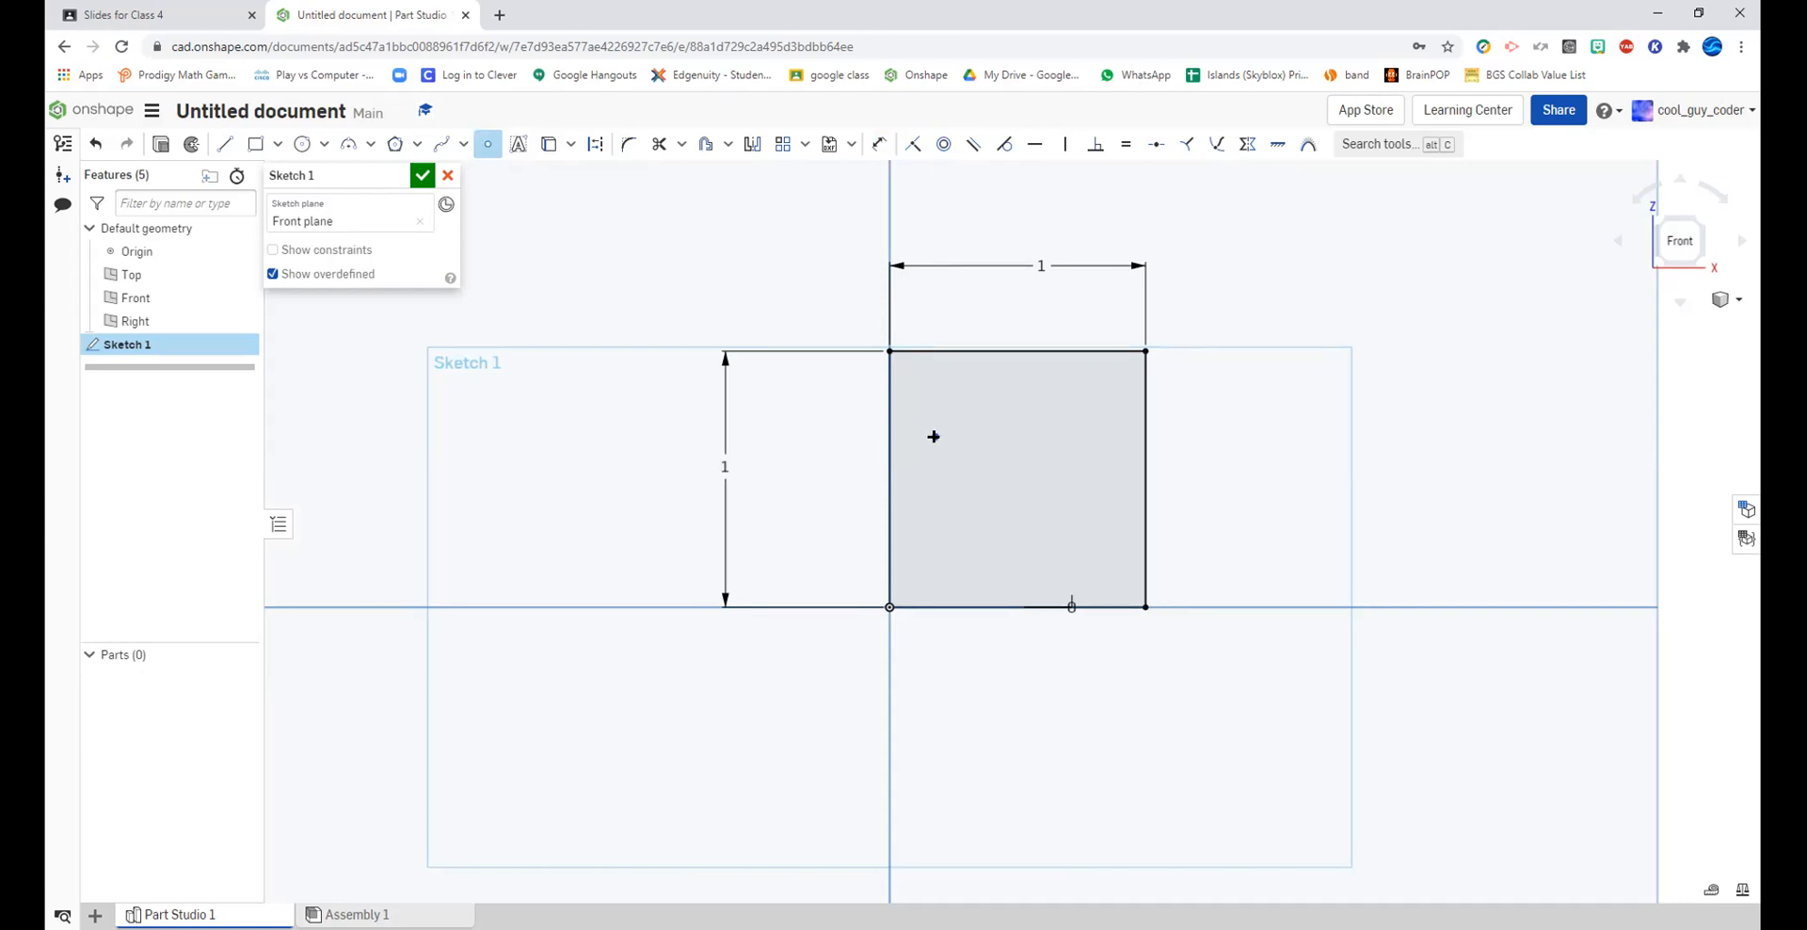
{"action": "left_click", "coordinate": [883, 146]}
{"action": "left_click", "coordinate": [892, 435]}
{"action": "left_click", "coordinate": [934, 436]}
{"action": "left_click", "coordinate": [916, 475]}
{"action": "type", "text": "0.5"}
{"action": "key", "text": "Return"}
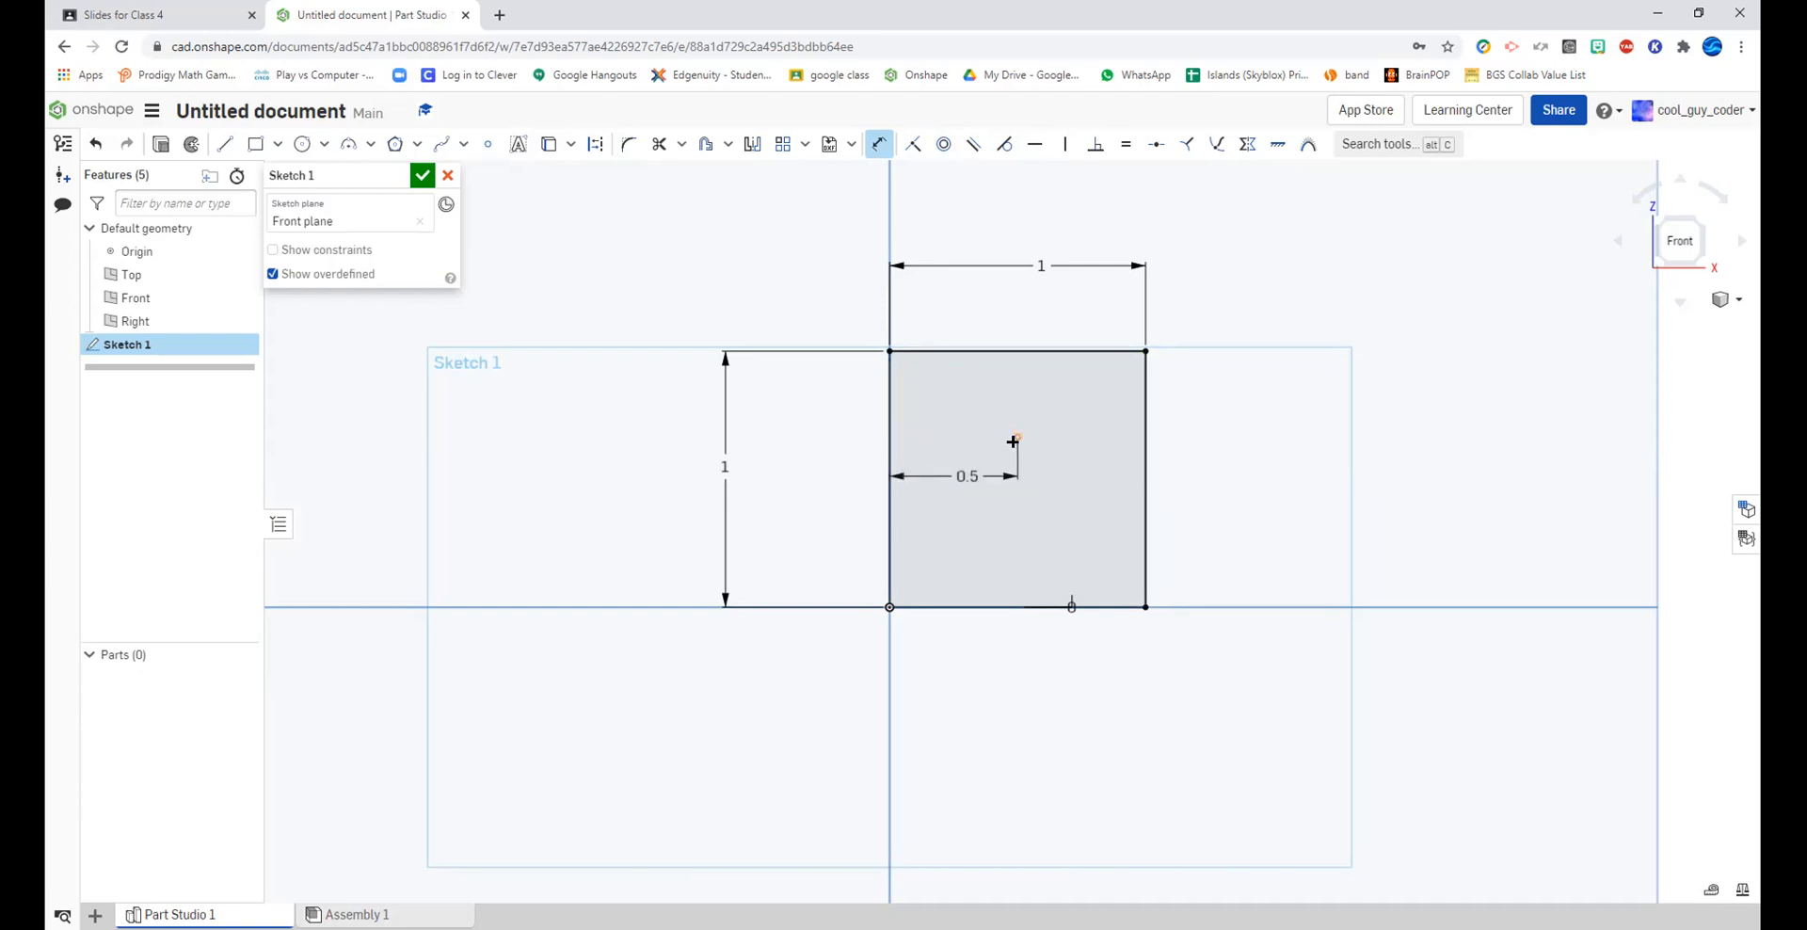
- Dimension the point's distance from the square's upper edge to 0.375
{"action": "left_click", "coordinate": [1015, 352]}
{"action": "left_click", "coordinate": [1016, 391]}
{"action": "type", "text": "0"}
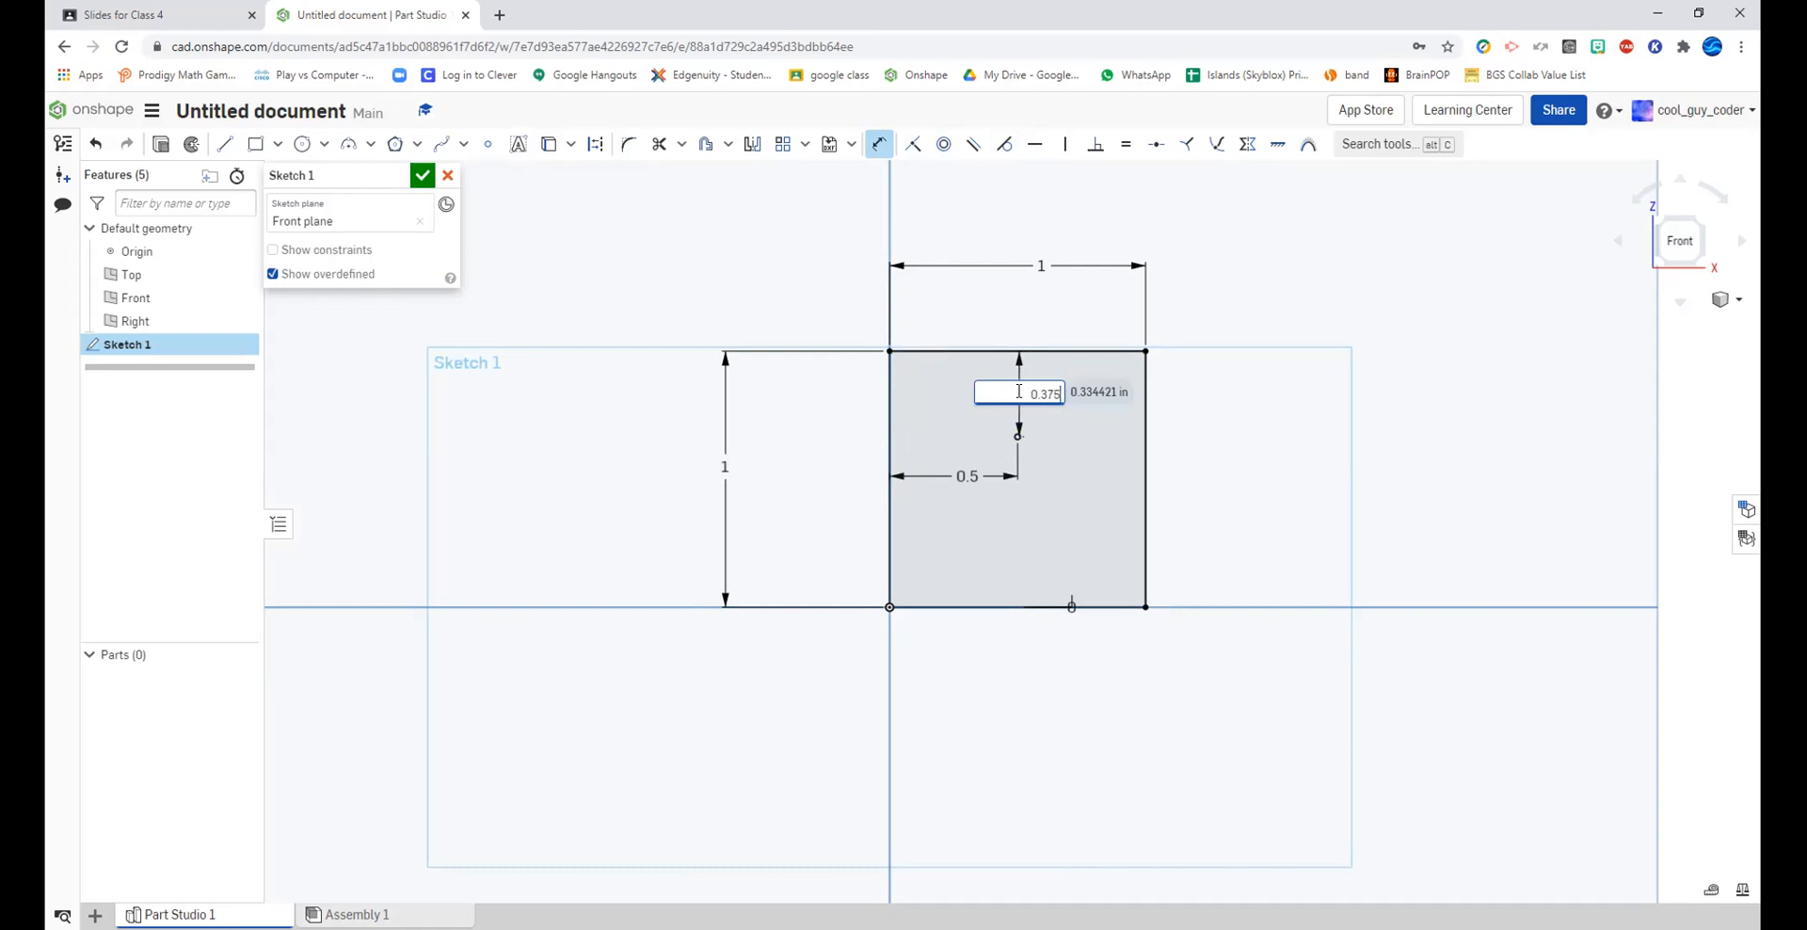
{"action": "type", "text": ".375"}
{"action": "key", "text": "Return"}
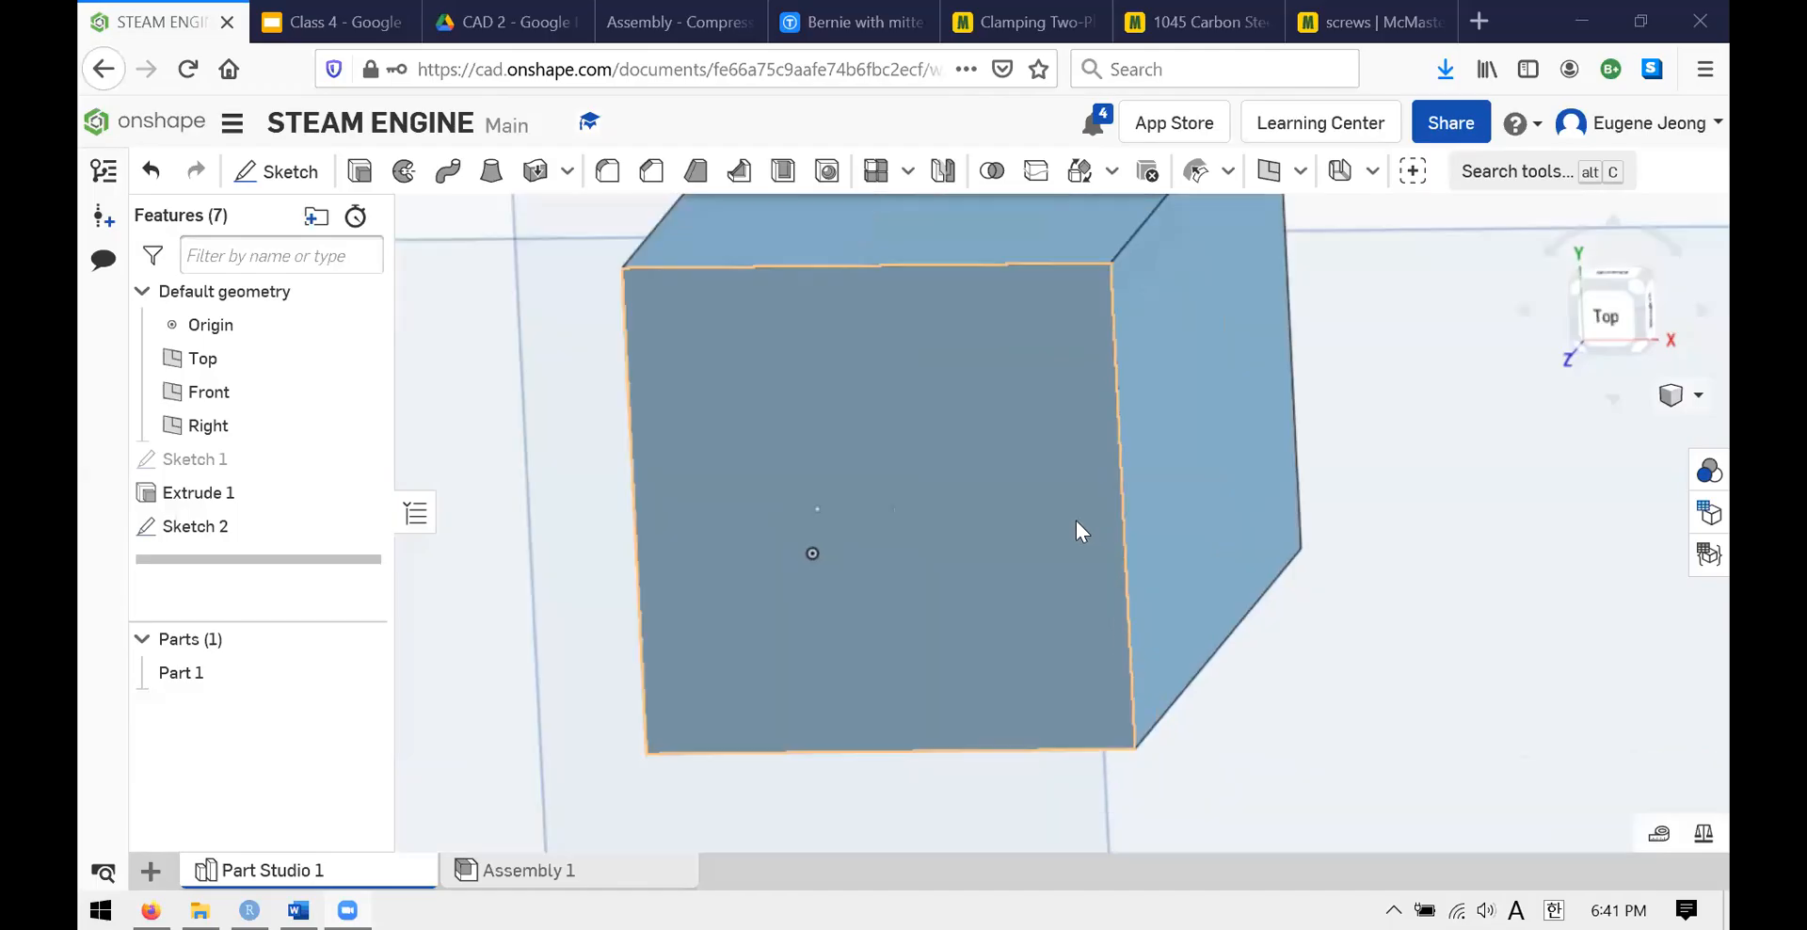
- Switch to the STEAM ENGINE document, start a Hole feature on the block and check the bore in the Cylinder drawing slide
{"action": "right_click_drag", "start_coordinate": [1076, 522], "coordinate": [804, 221]}
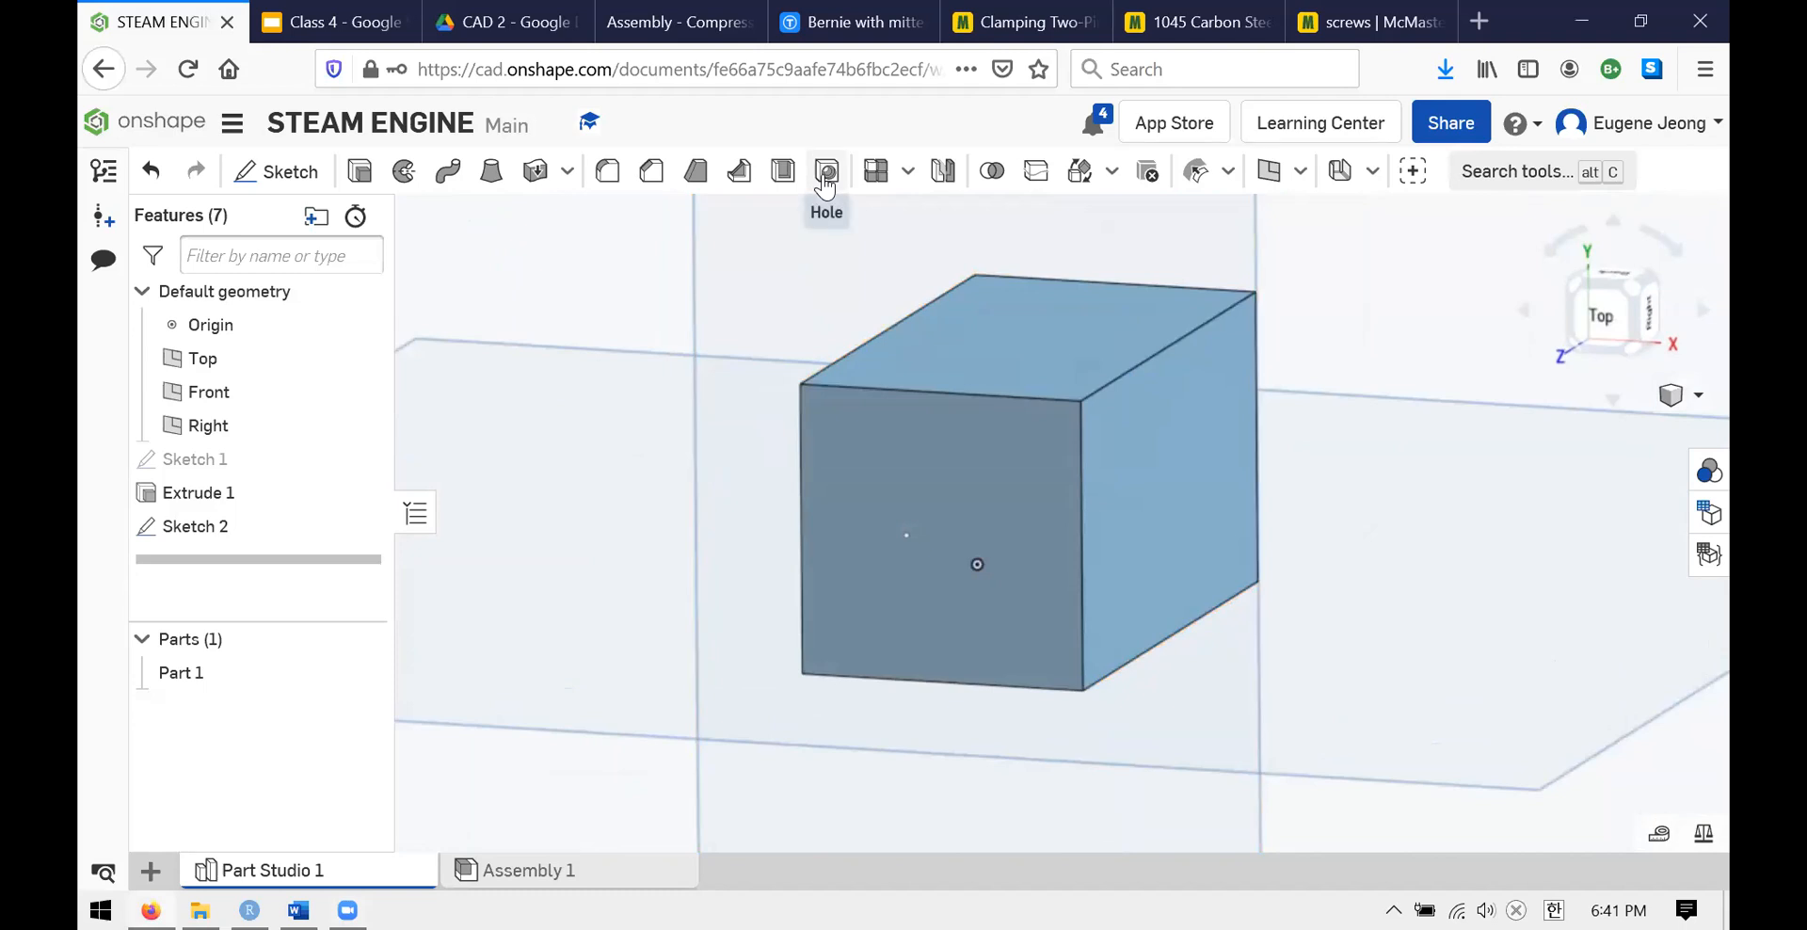
{"action": "left_click", "coordinate": [825, 172]}
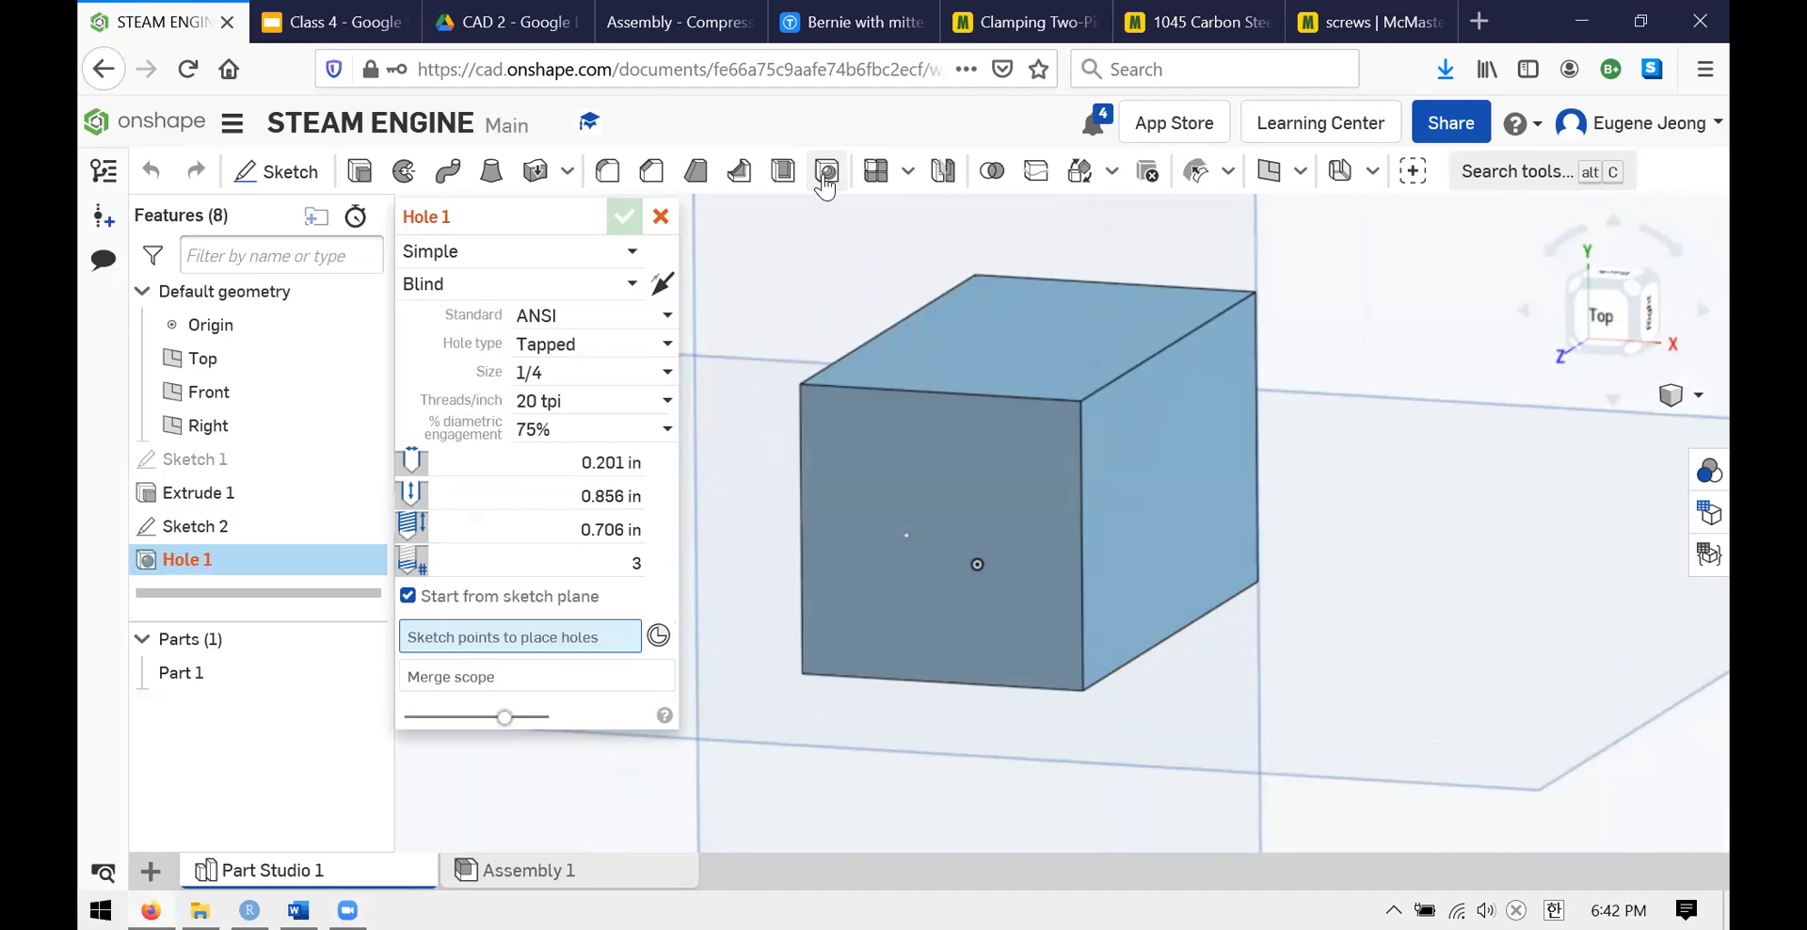
{"action": "left_click", "coordinate": [290, 9]}
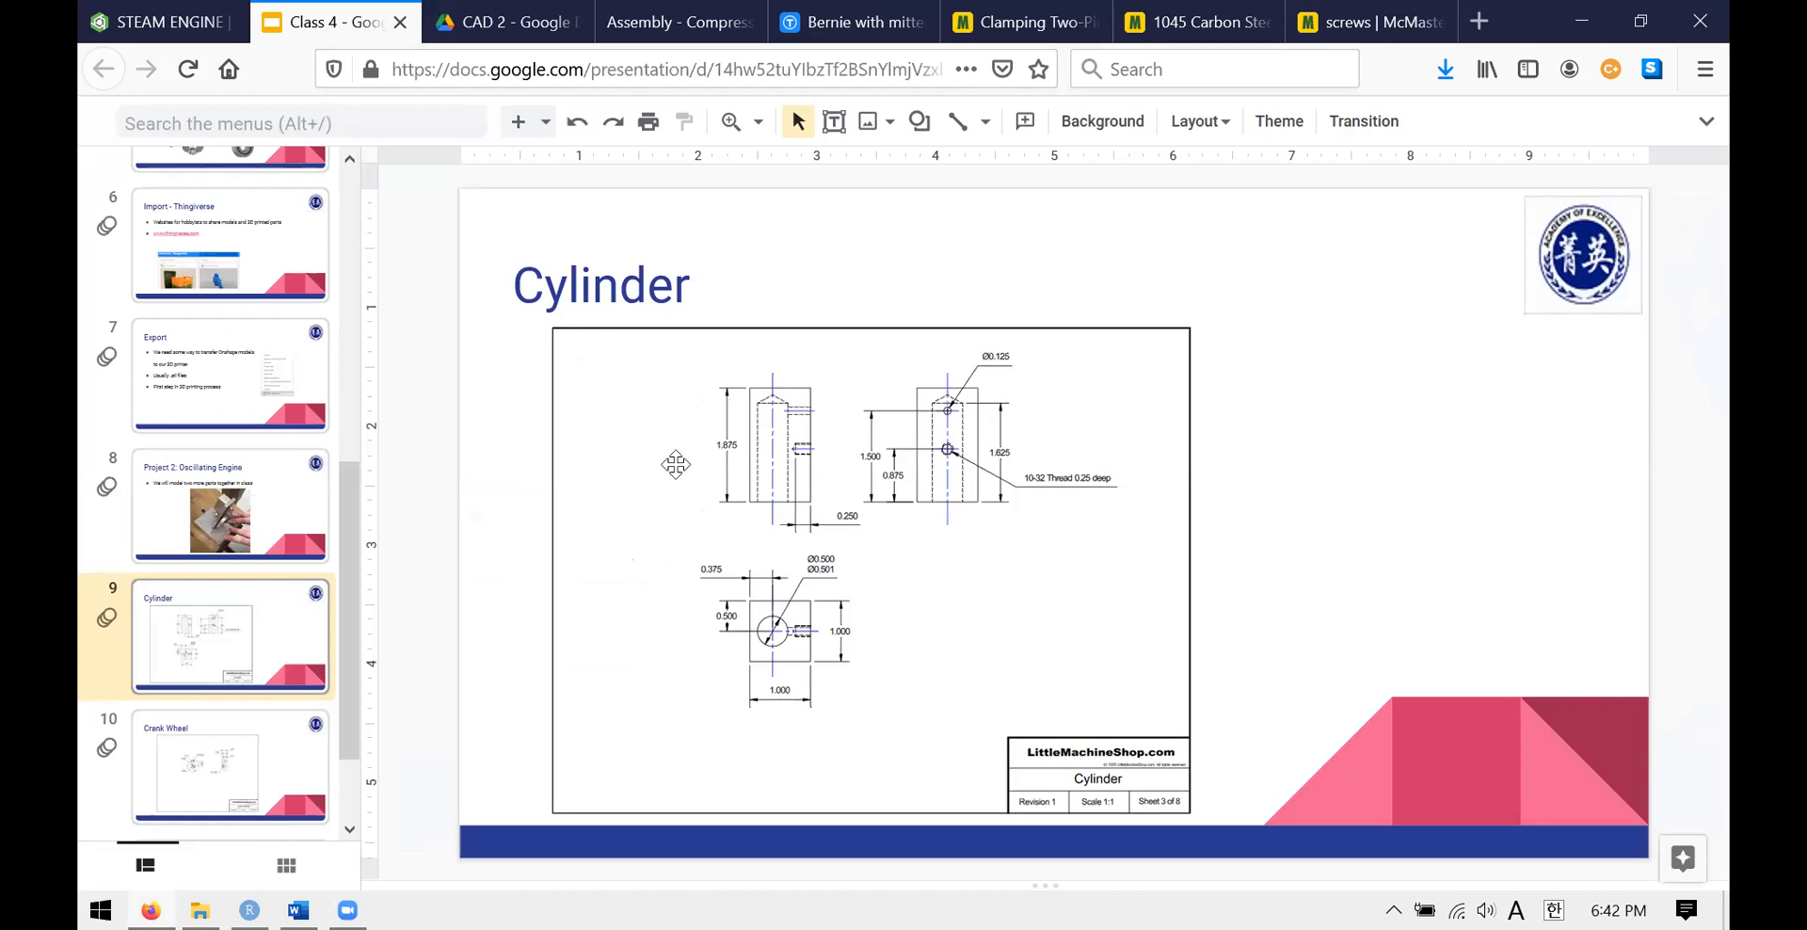
{"action": "left_click", "coordinate": [160, 21]}
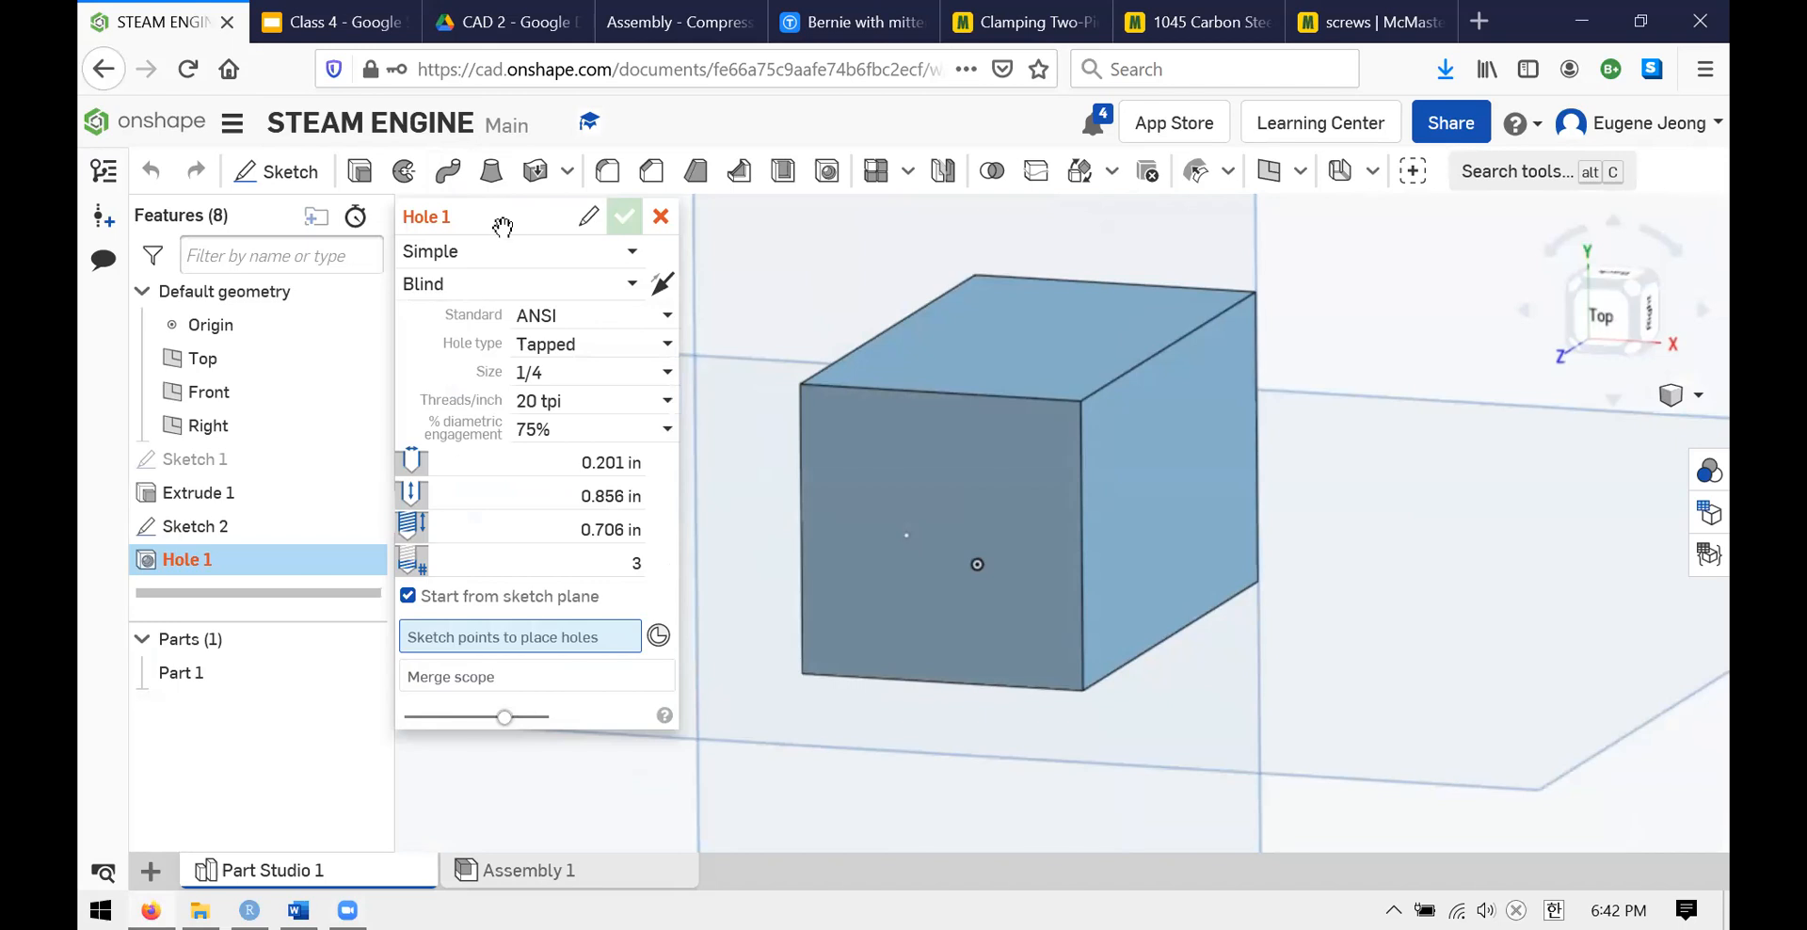
- Set the hole's standard to Custom and look up the bore diameter in the Cylinder drawing slide
{"action": "left_click", "coordinate": [599, 320]}
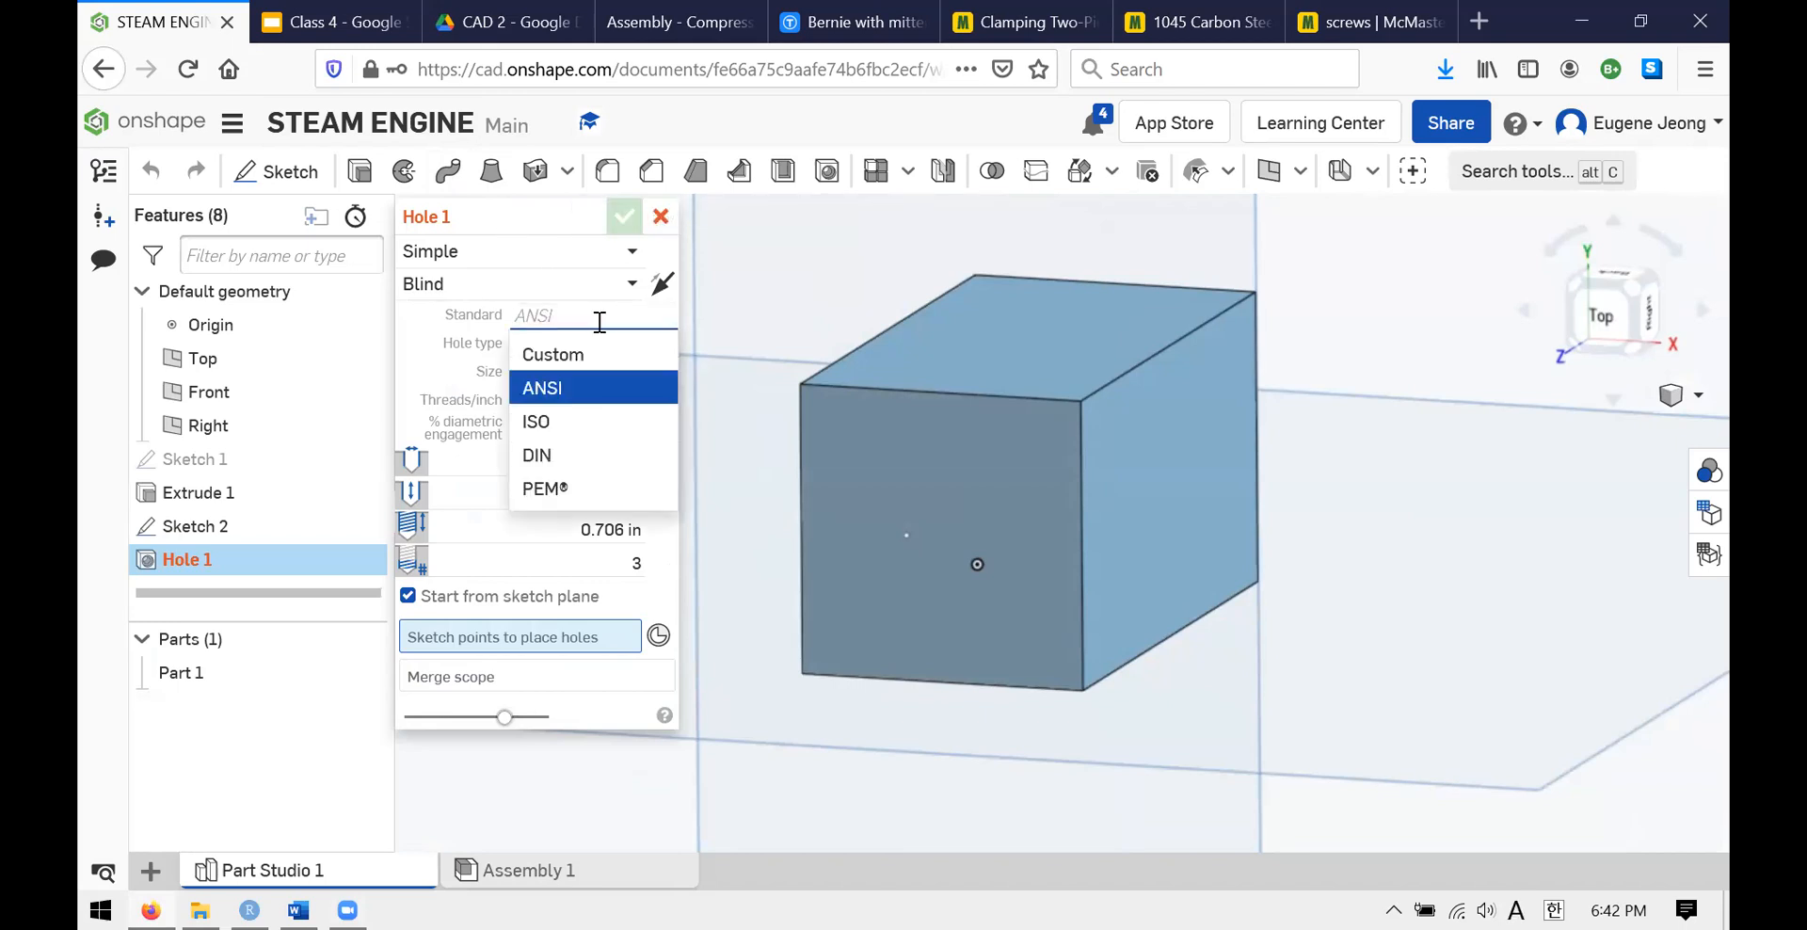
{"action": "left_click", "coordinate": [475, 313]}
{"action": "left_click", "coordinate": [565, 321]}
{"action": "left_click", "coordinate": [442, 373]}
{"action": "left_click", "coordinate": [577, 321]}
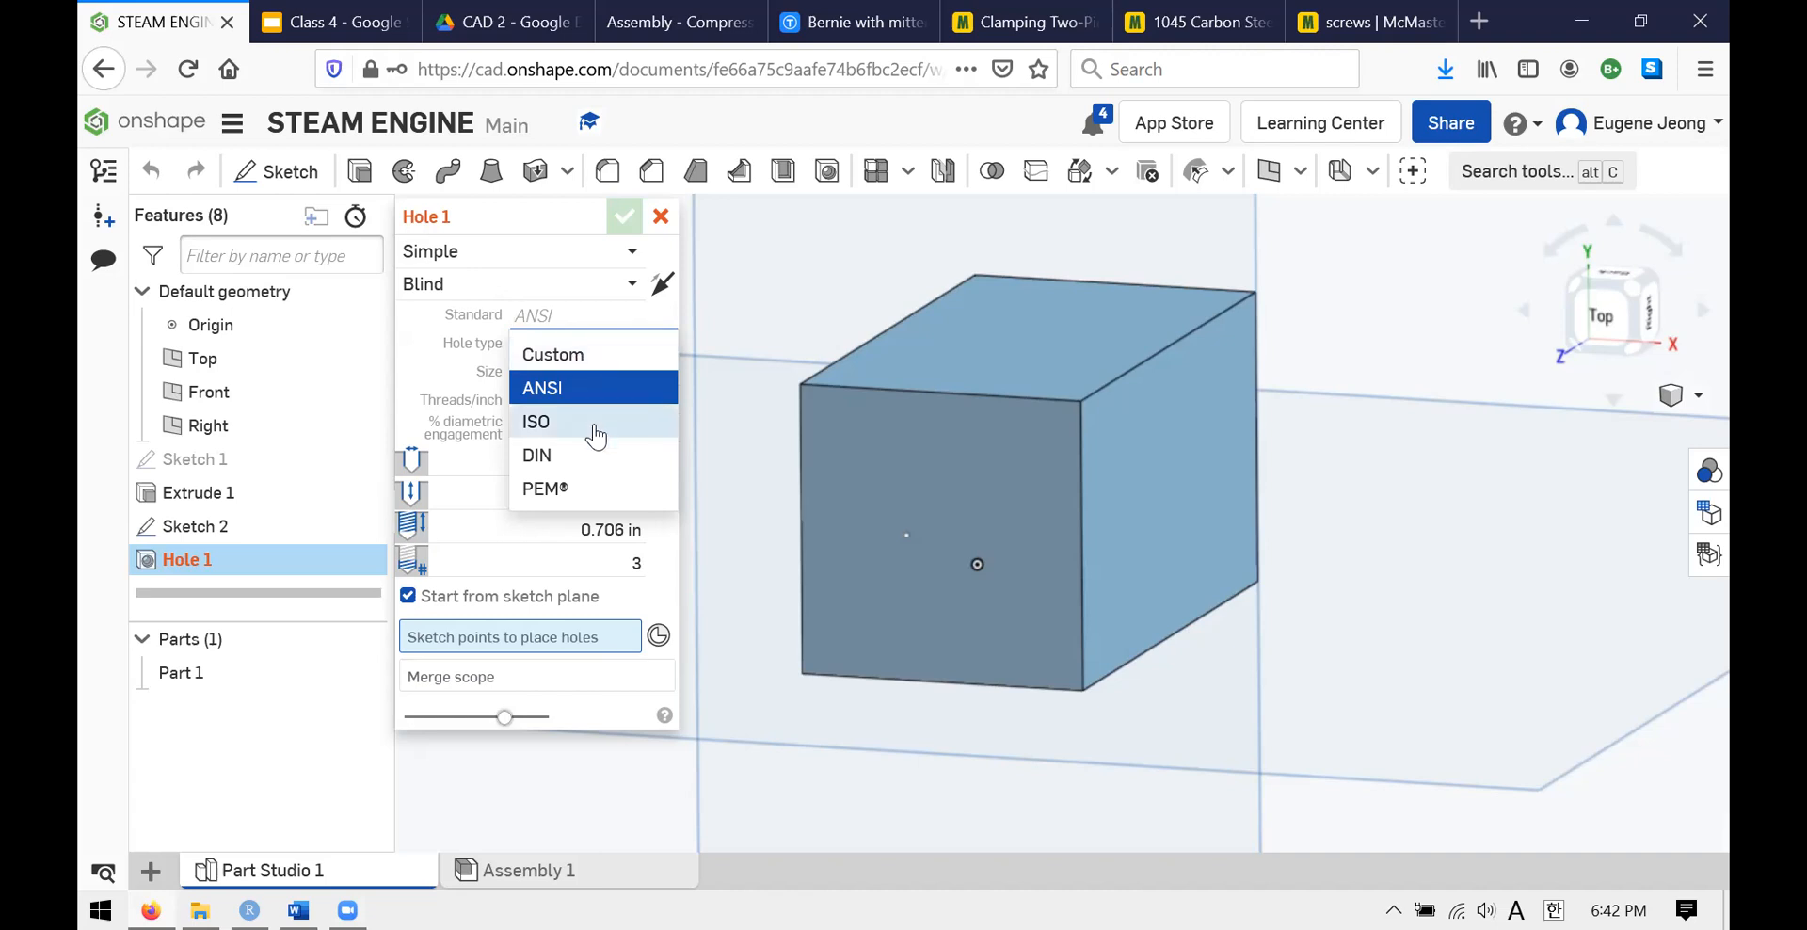
{"action": "left_click", "coordinate": [611, 363]}
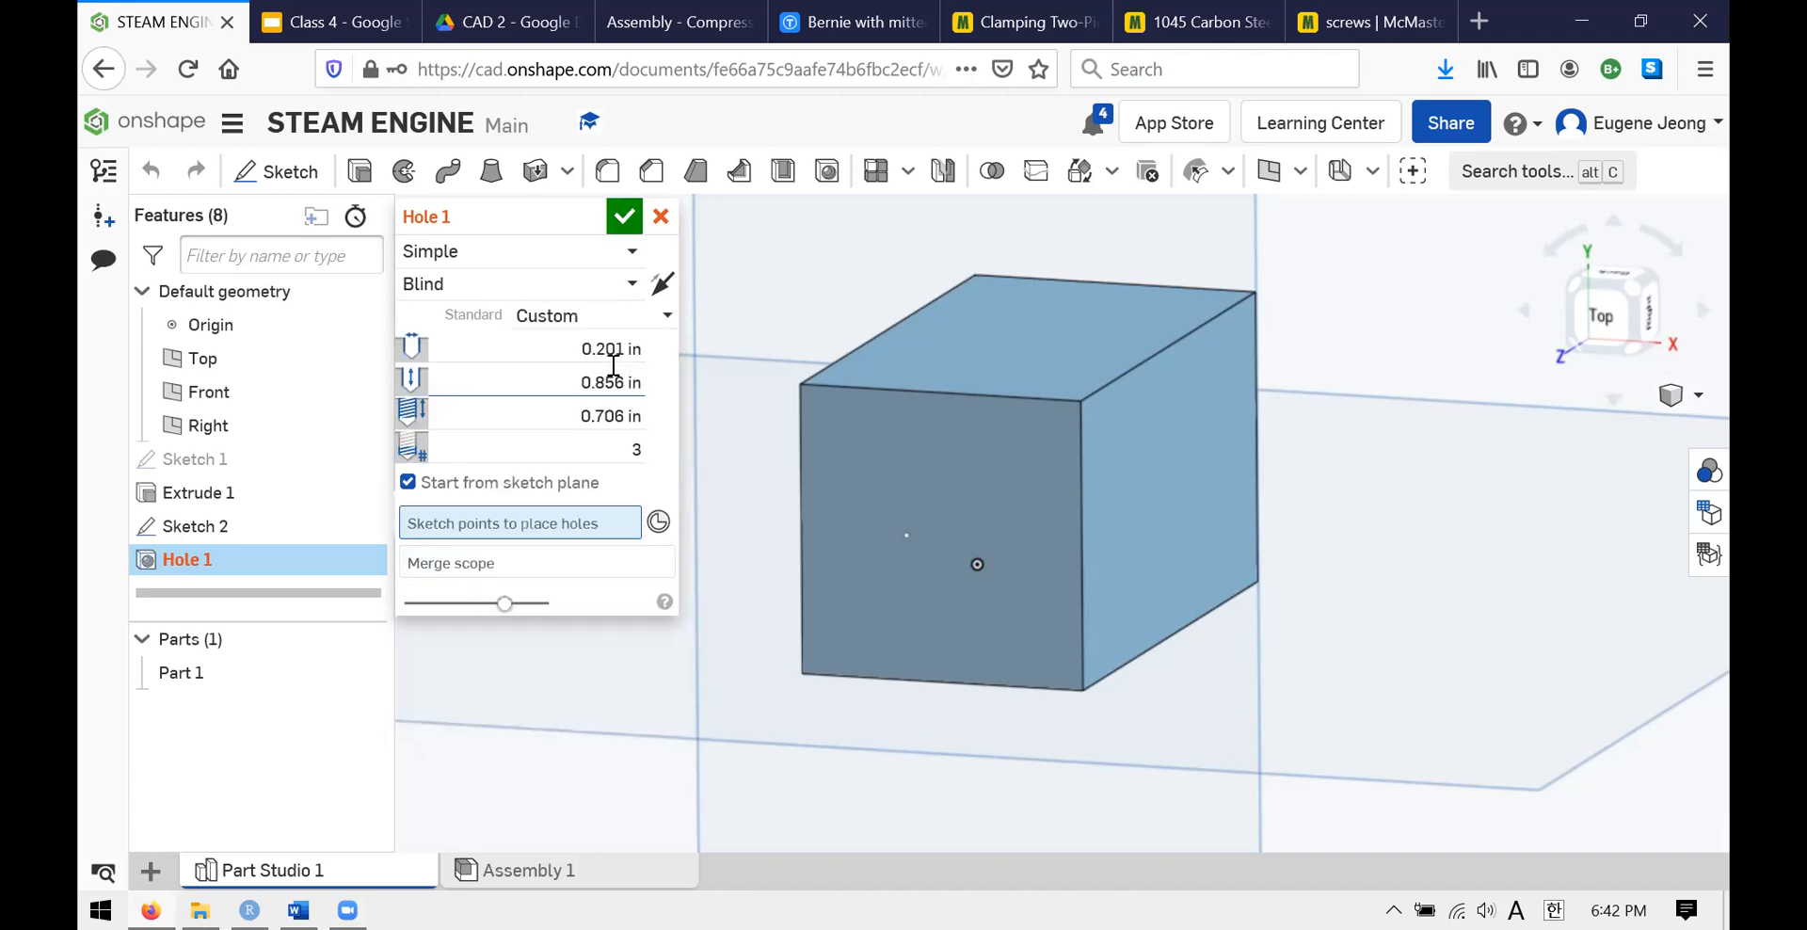
{"action": "left_click", "coordinate": [594, 351]}
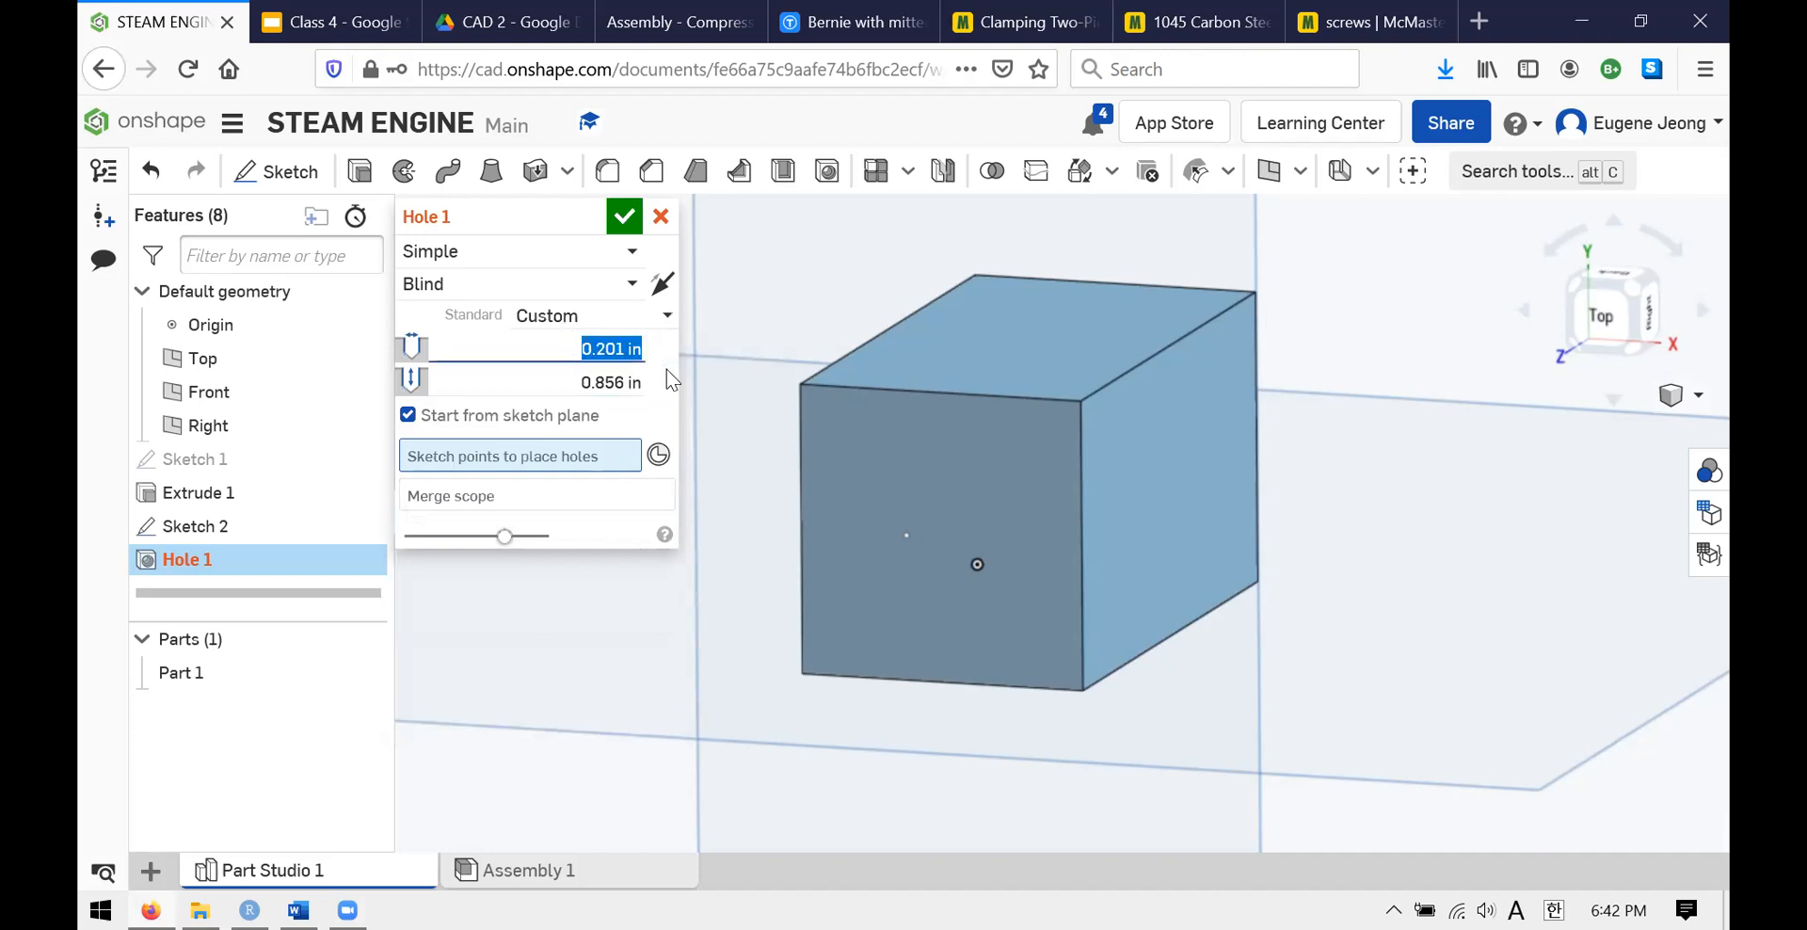
{"action": "left_click", "coordinate": [336, 17]}
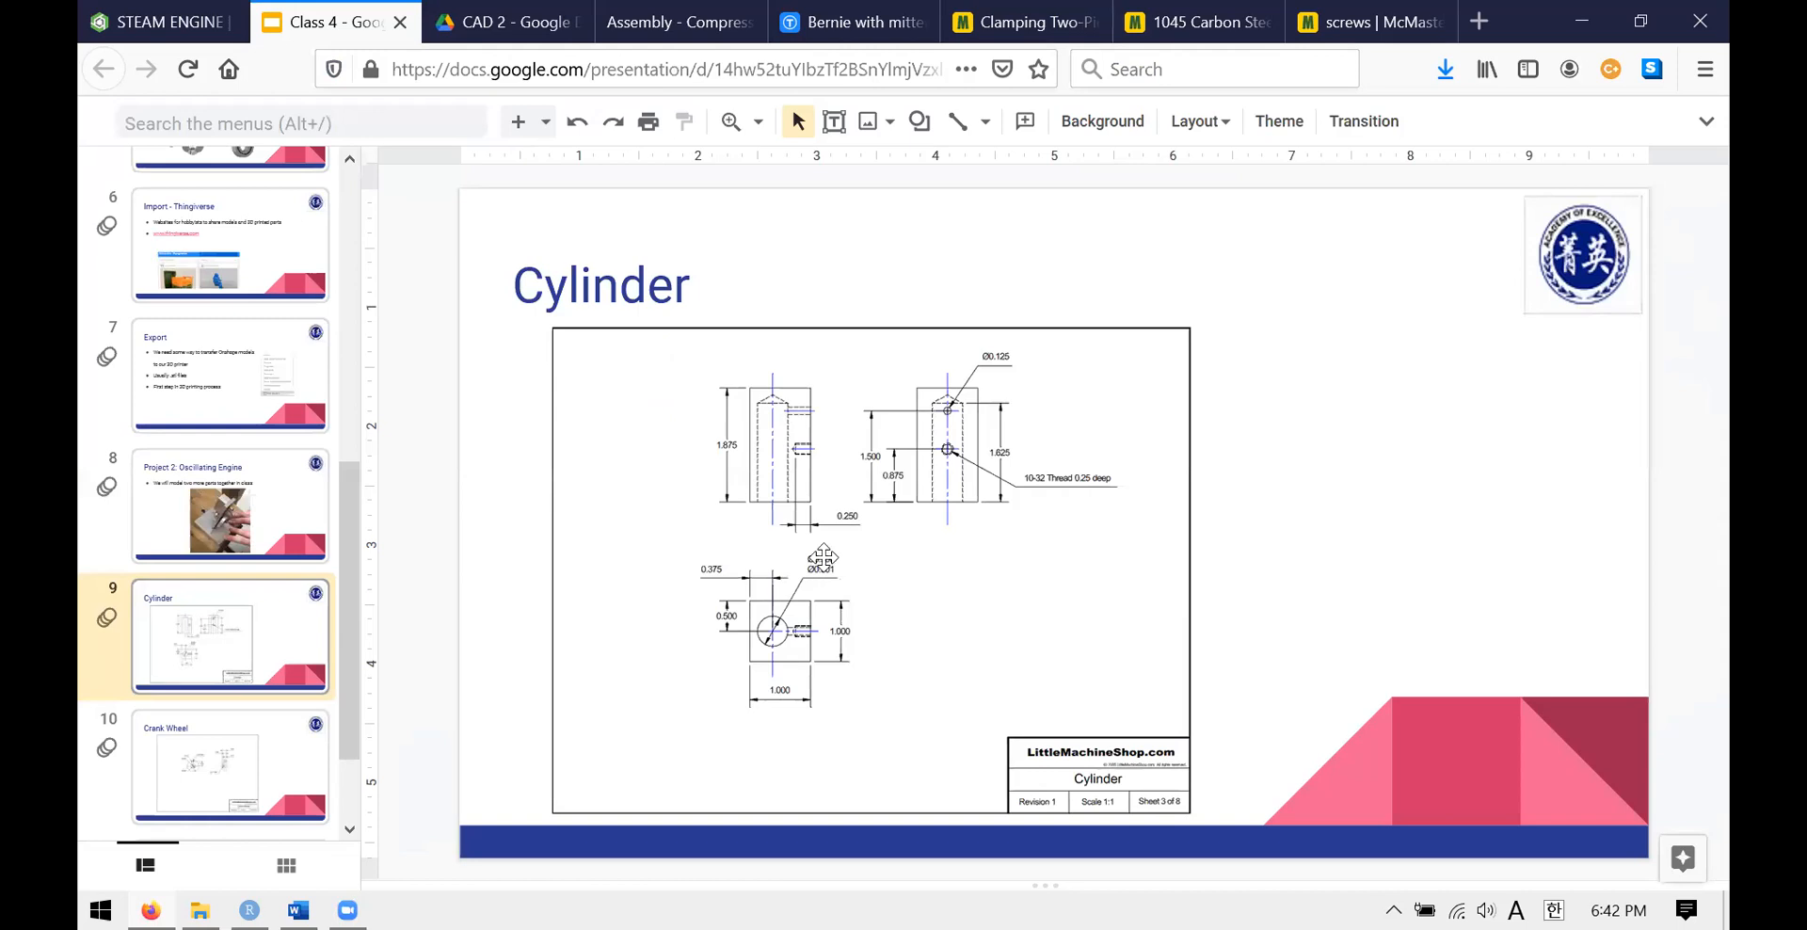
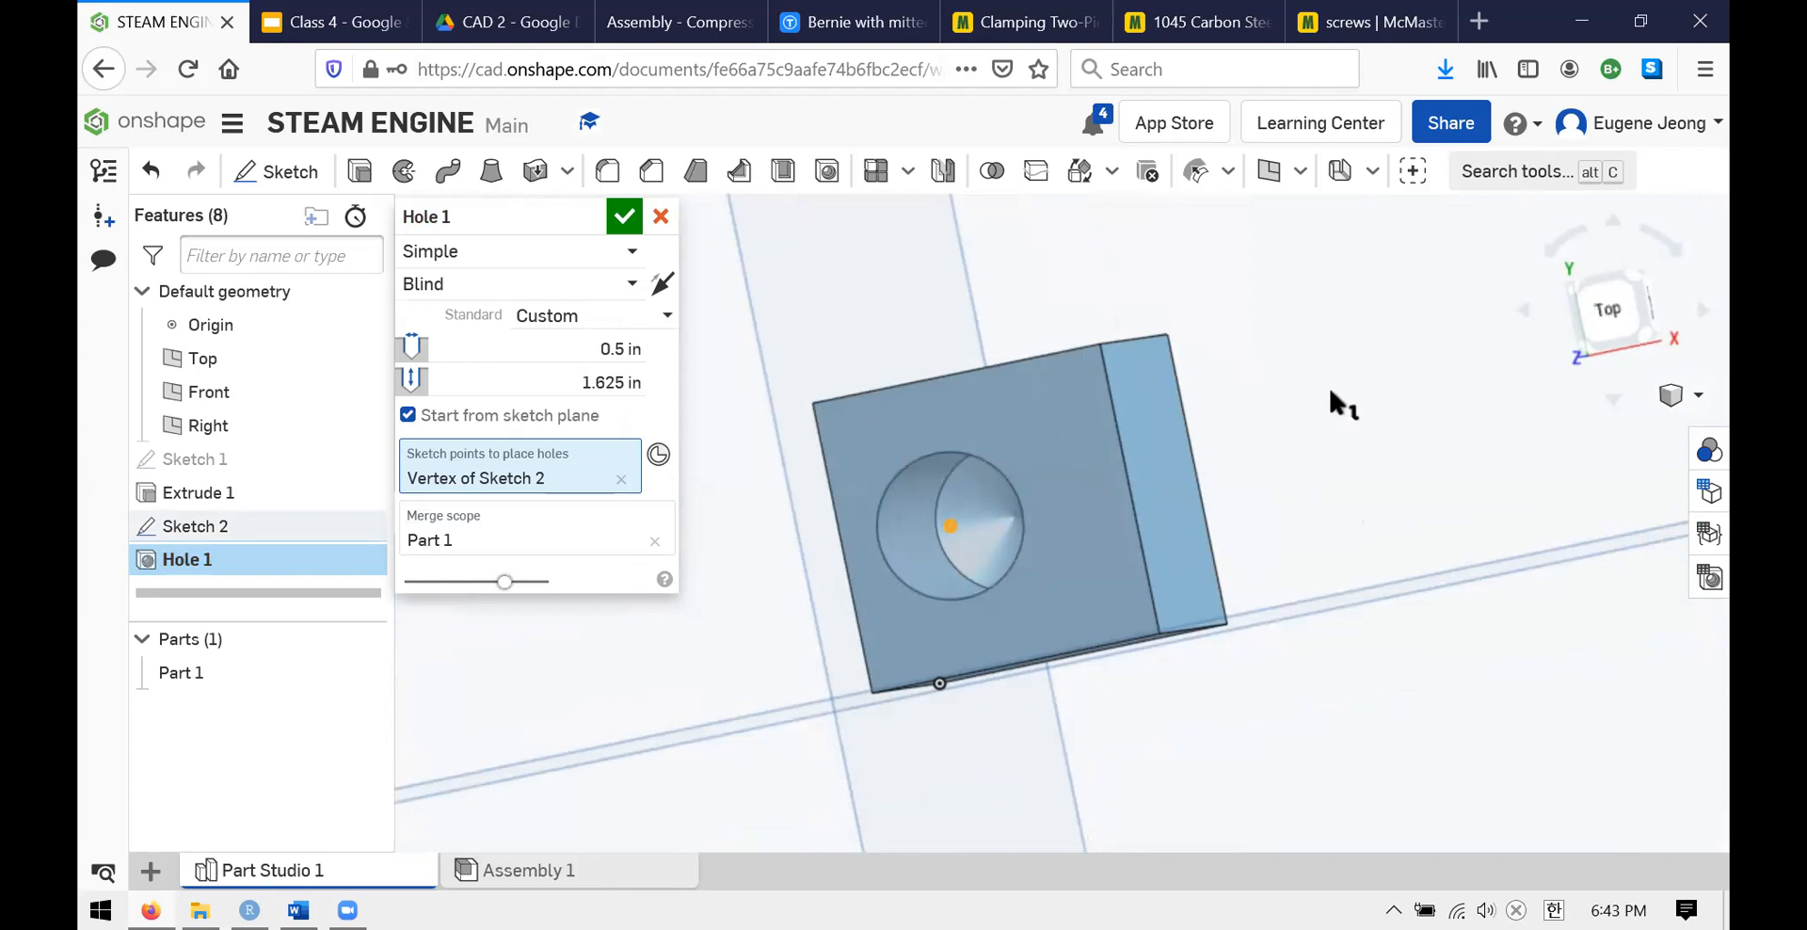
- Review the available standards for the block's hole and choose Custom again
{"action": "mouse_move", "coordinate": [1329, 301]}
{"action": "right_mouse_down"}
{"action": "mouse_move", "coordinate": [1288, 315]}
{"action": "mouse_move", "coordinate": [1321, 294]}
{"action": "right_mouse_up"}
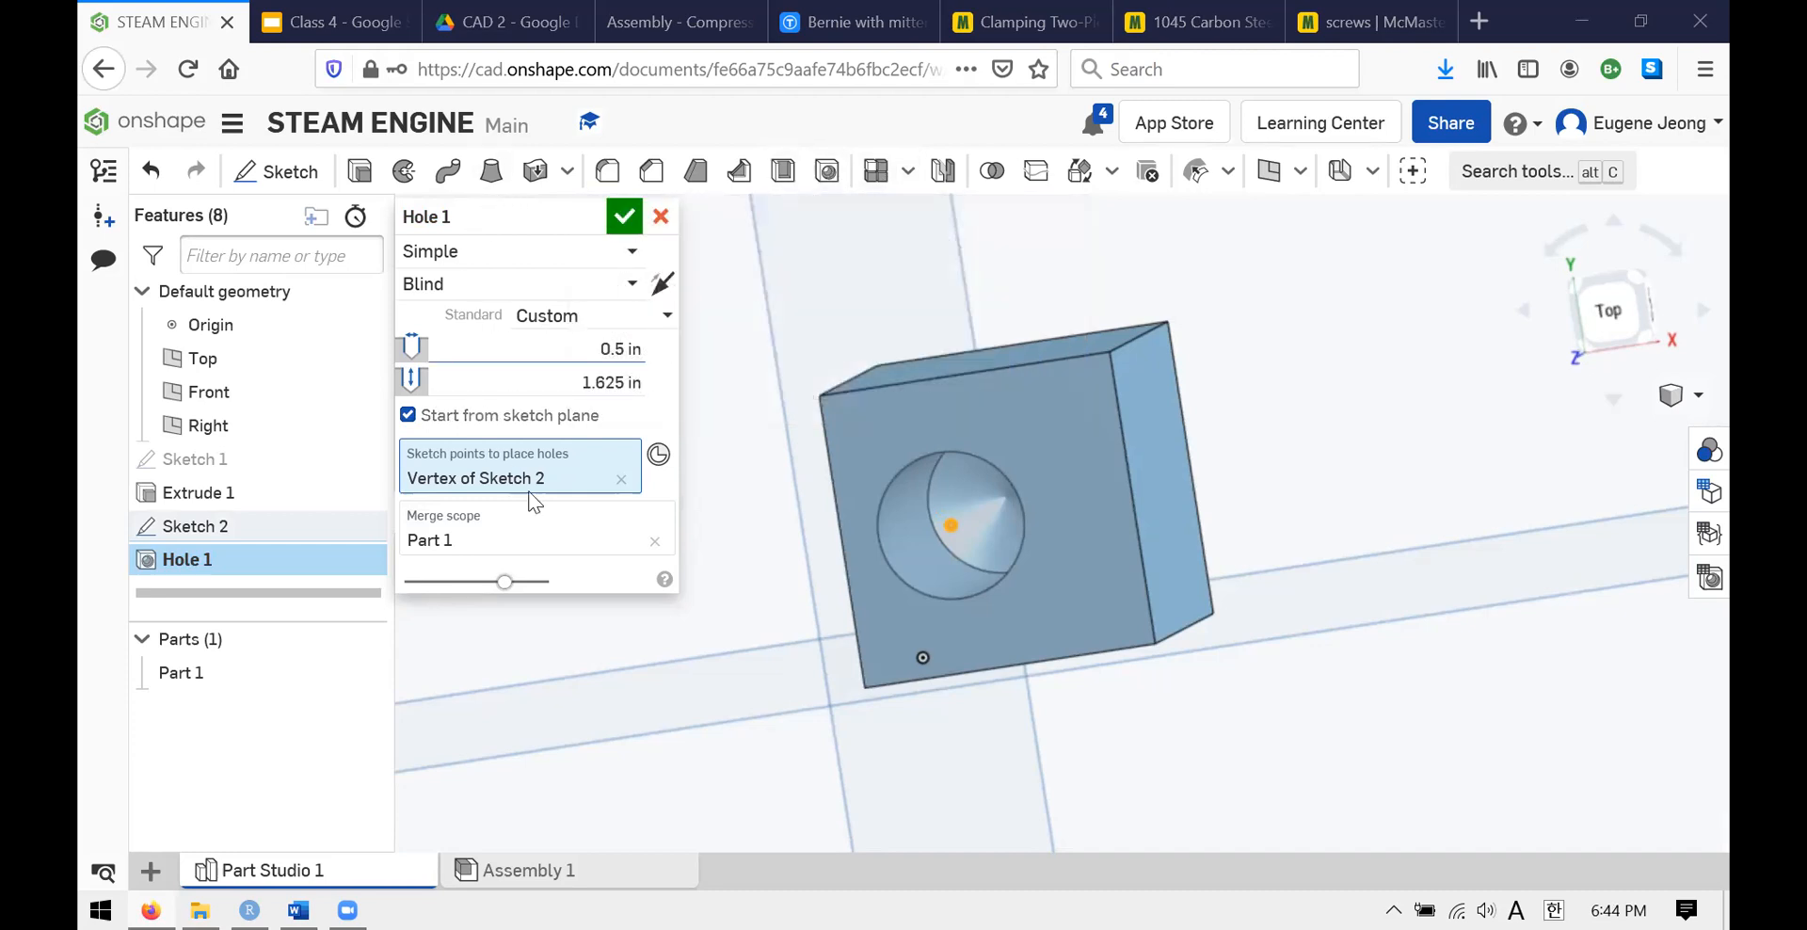
{"action": "mouse_move", "coordinate": [527, 221]}
{"action": "left_mouse_down"}
{"action": "mouse_move", "coordinate": [578, 278]}
{"action": "mouse_move", "coordinate": [553, 240]}
{"action": "left_mouse_up"}
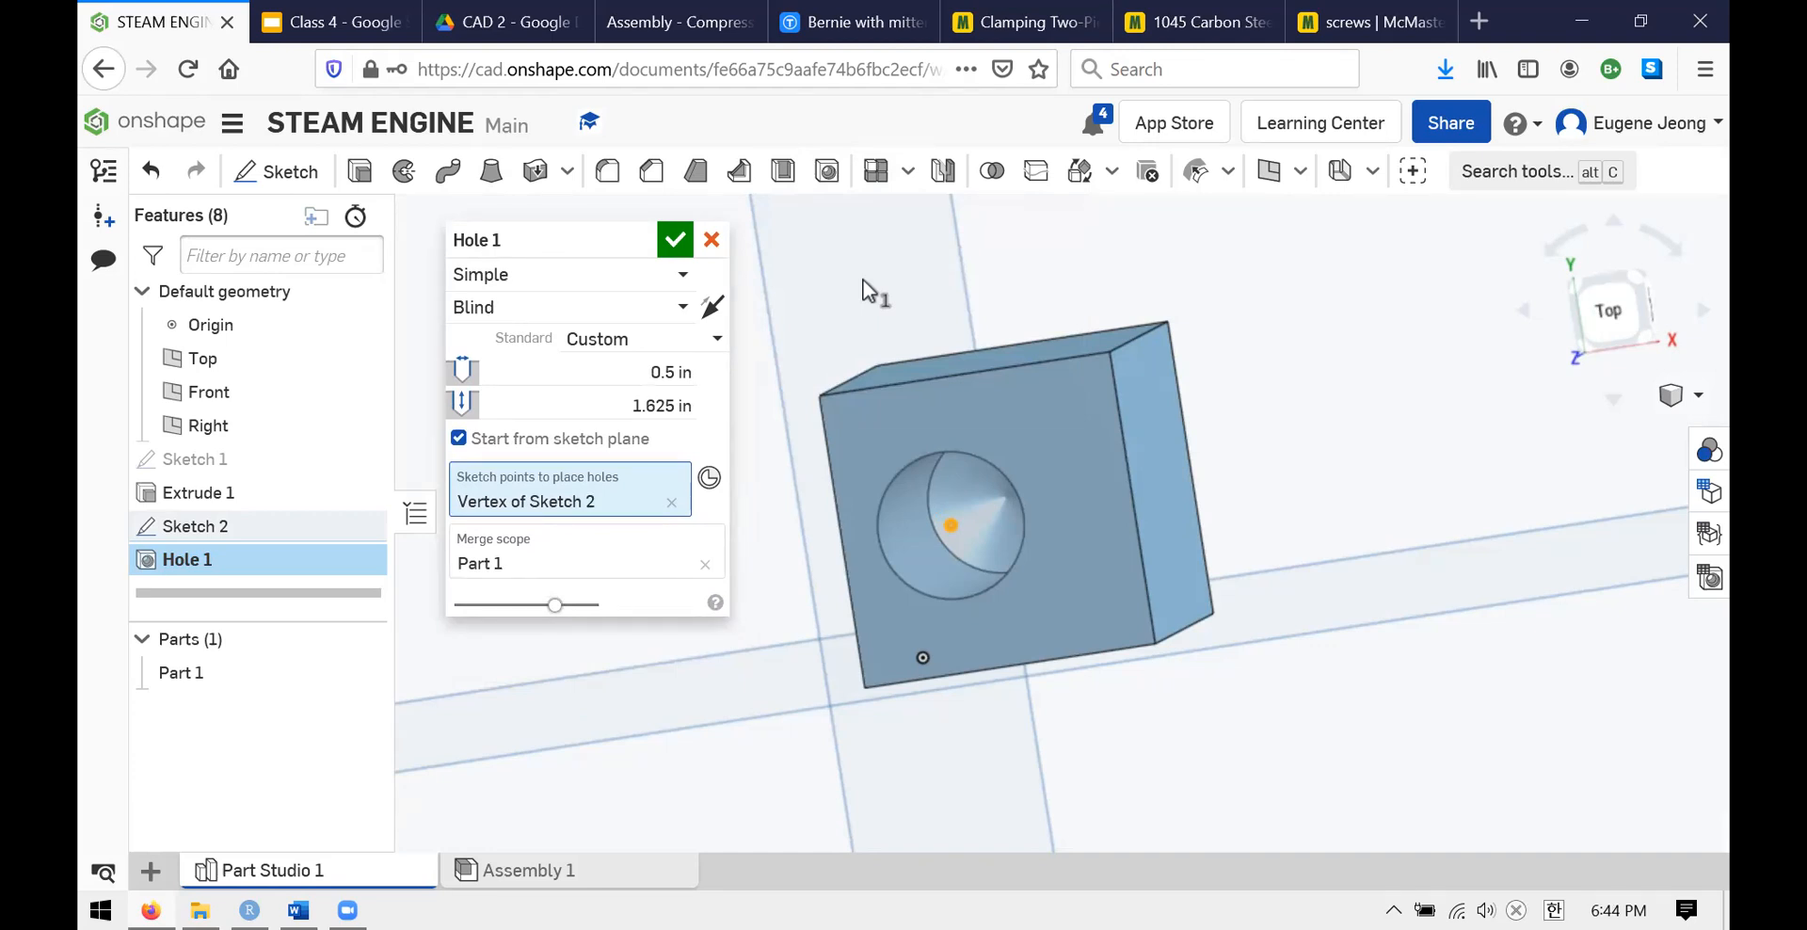
{"action": "left_click", "coordinate": [656, 342]}
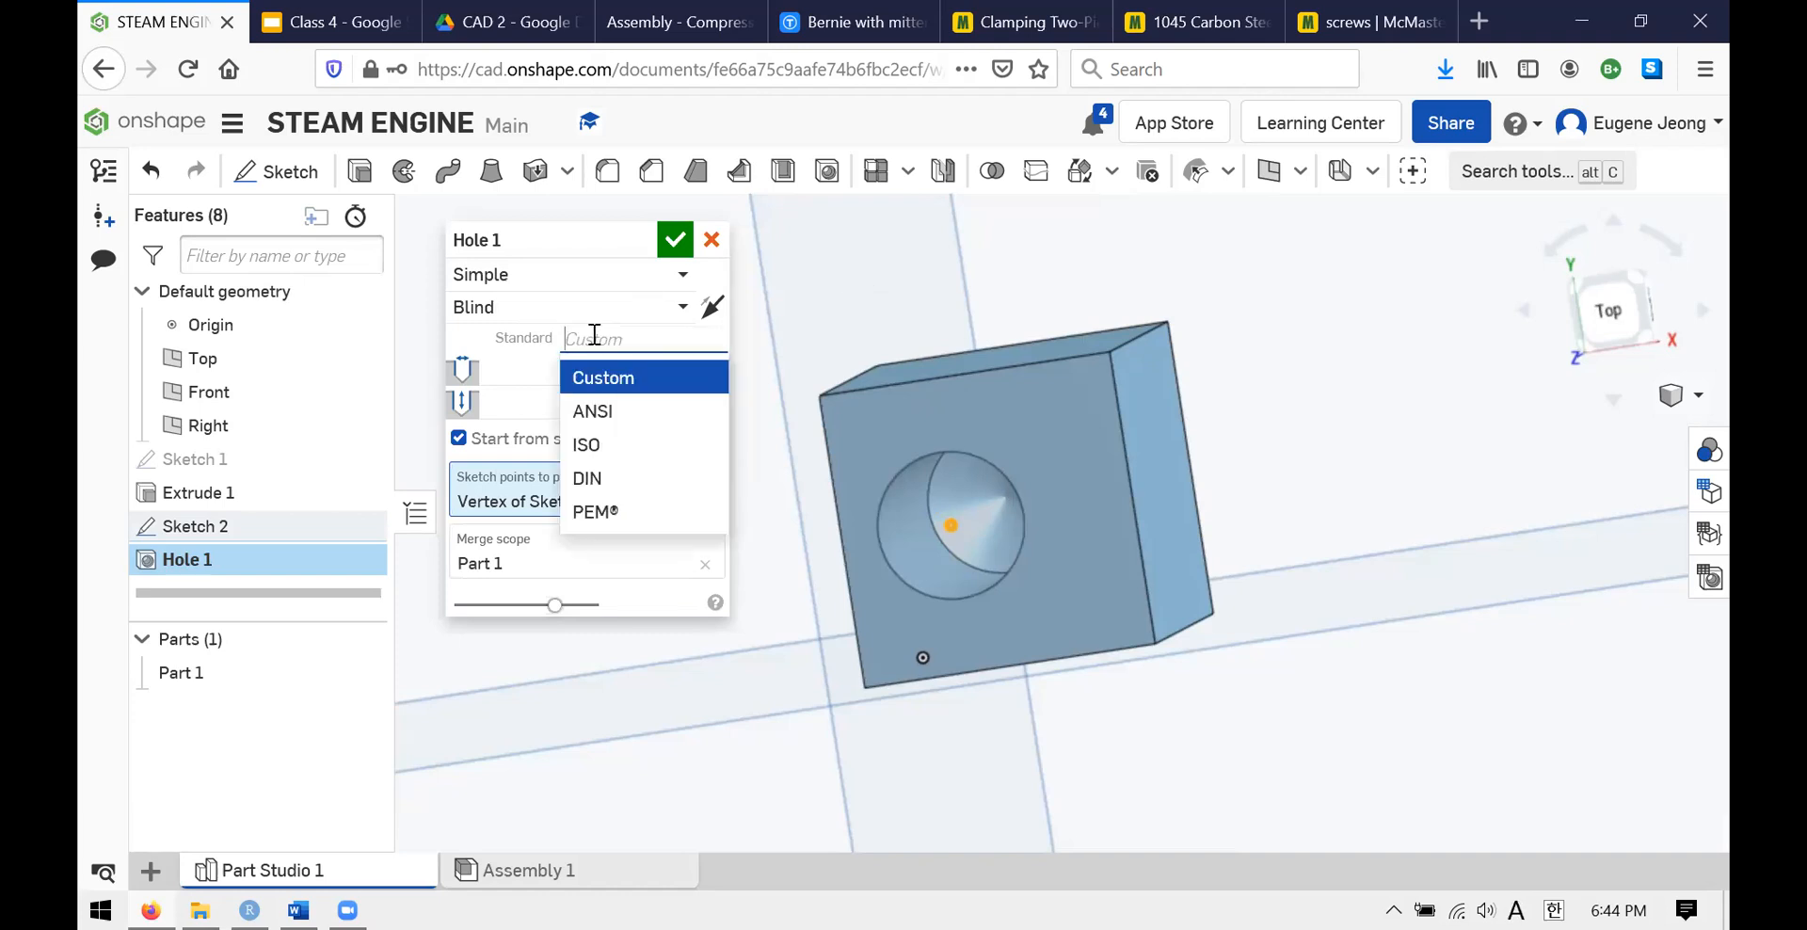
{"action": "left_click", "coordinate": [614, 381]}
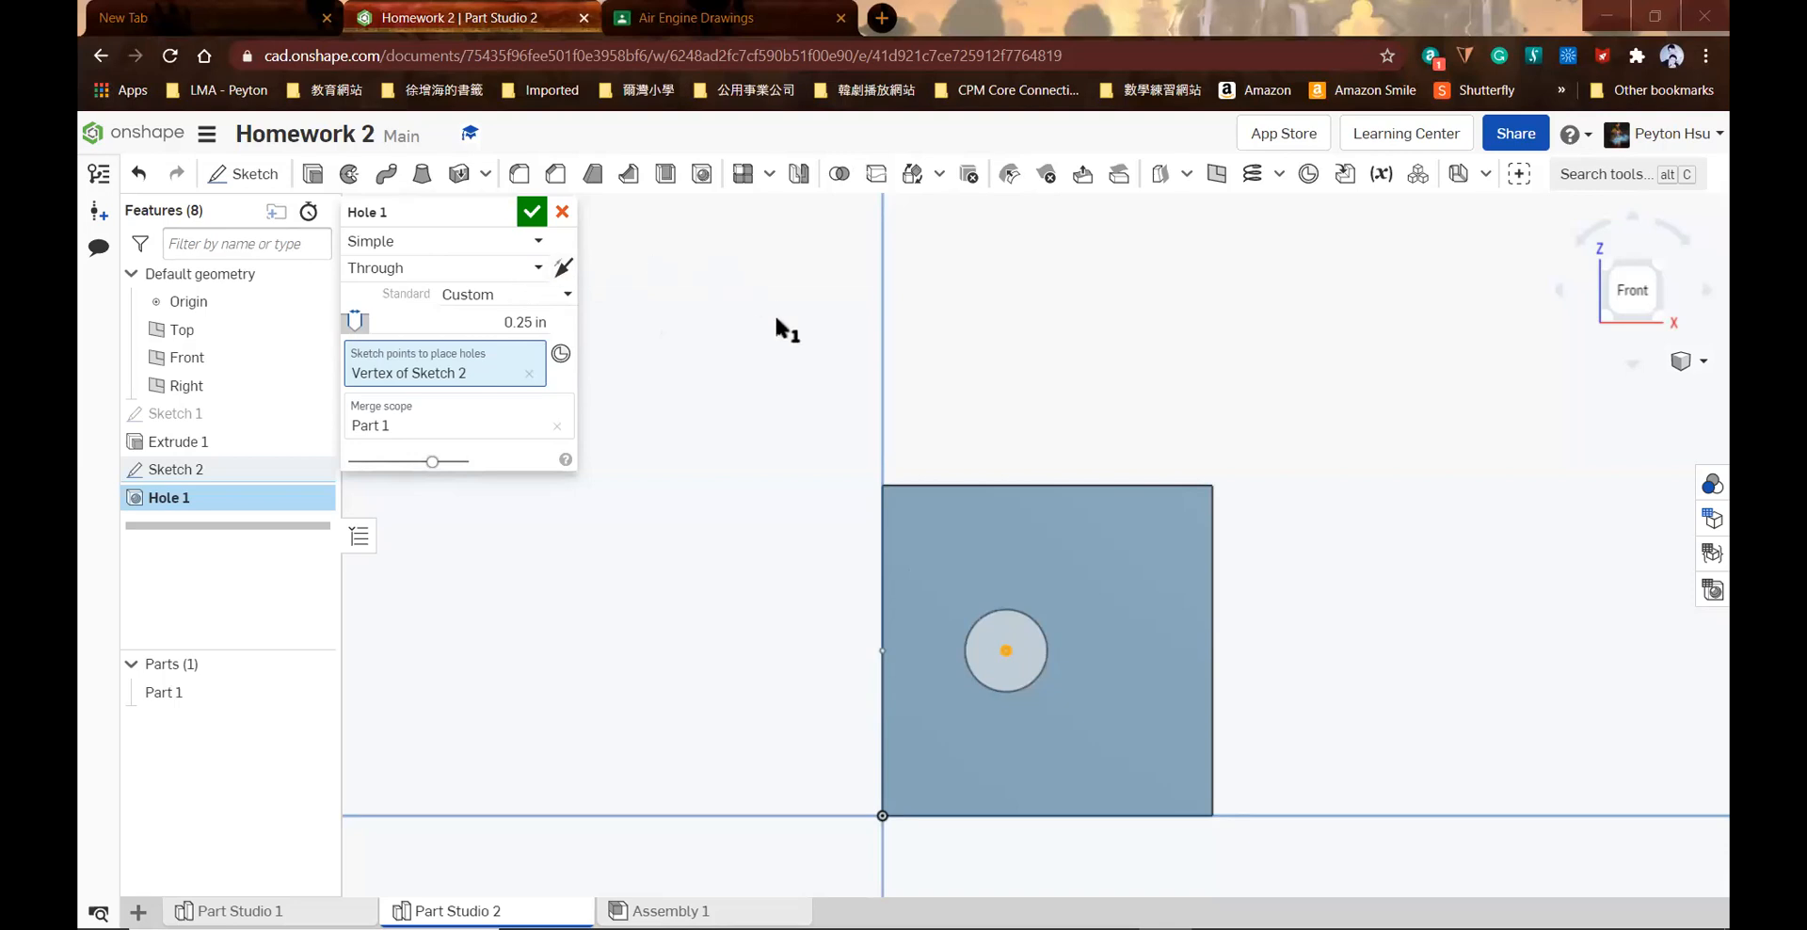
- In the Homework 2 document, view the part from the front and set the hole's termination to Blind
{"action": "mouse_move", "coordinate": [779, 306]}
{"action": "right_mouse_down"}
{"action": "mouse_move", "coordinate": [798, 304]}
{"action": "mouse_move", "coordinate": [770, 317]}
{"action": "right_mouse_up"}
{"action": "left_click", "coordinate": [1628, 289]}
{"action": "scroll", "coordinate": [1276, 423], "scroll_direction": "up", "scroll_amount": 5}
{"action": "middle_click_drag", "start_coordinate": [1140, 391], "coordinate": [1391, 316]}
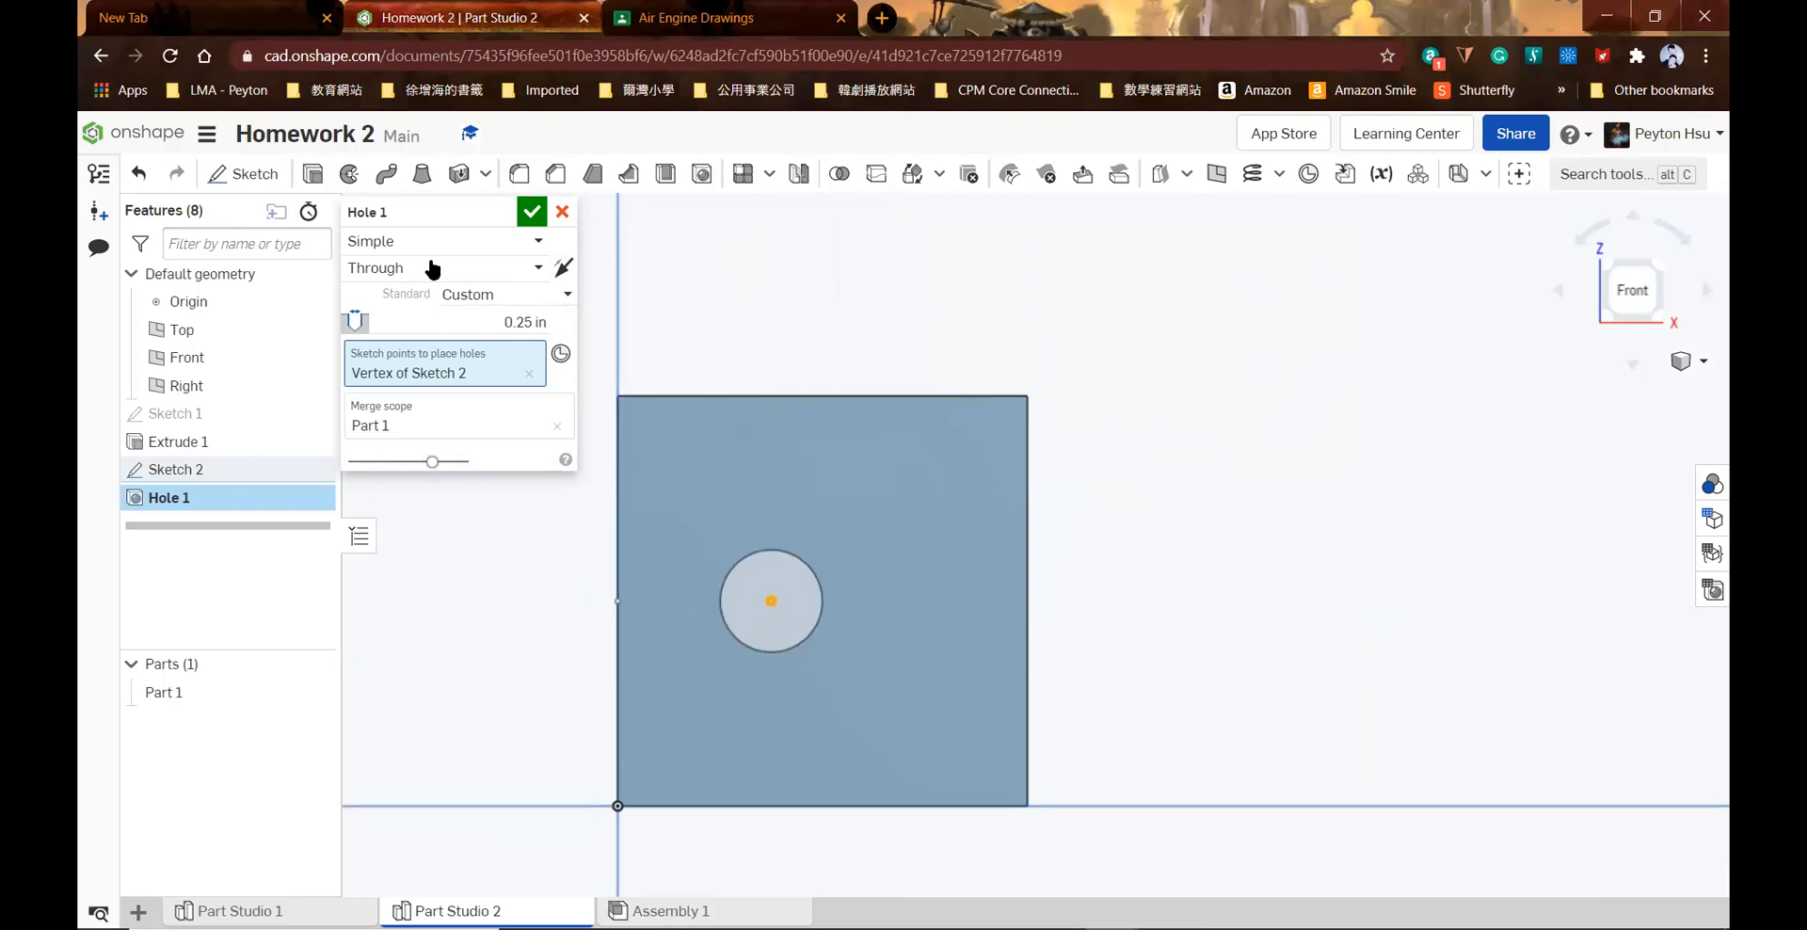
{"action": "left_click", "coordinate": [544, 271]}
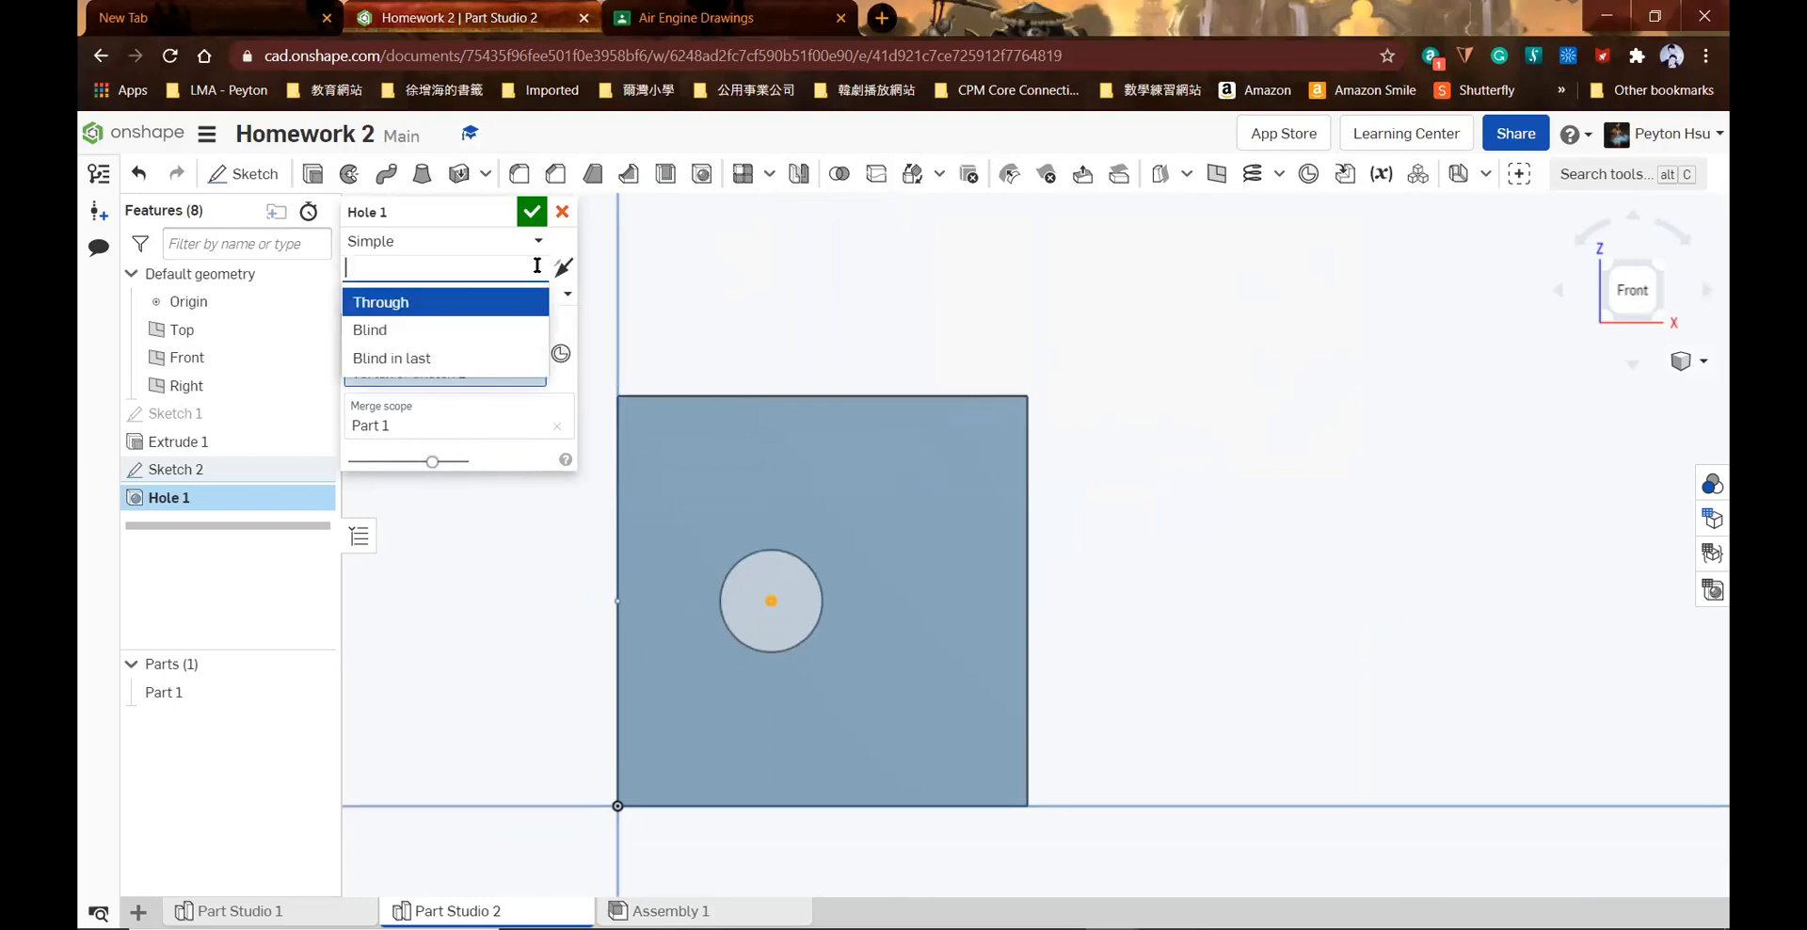
{"action": "left_click", "coordinate": [506, 326]}
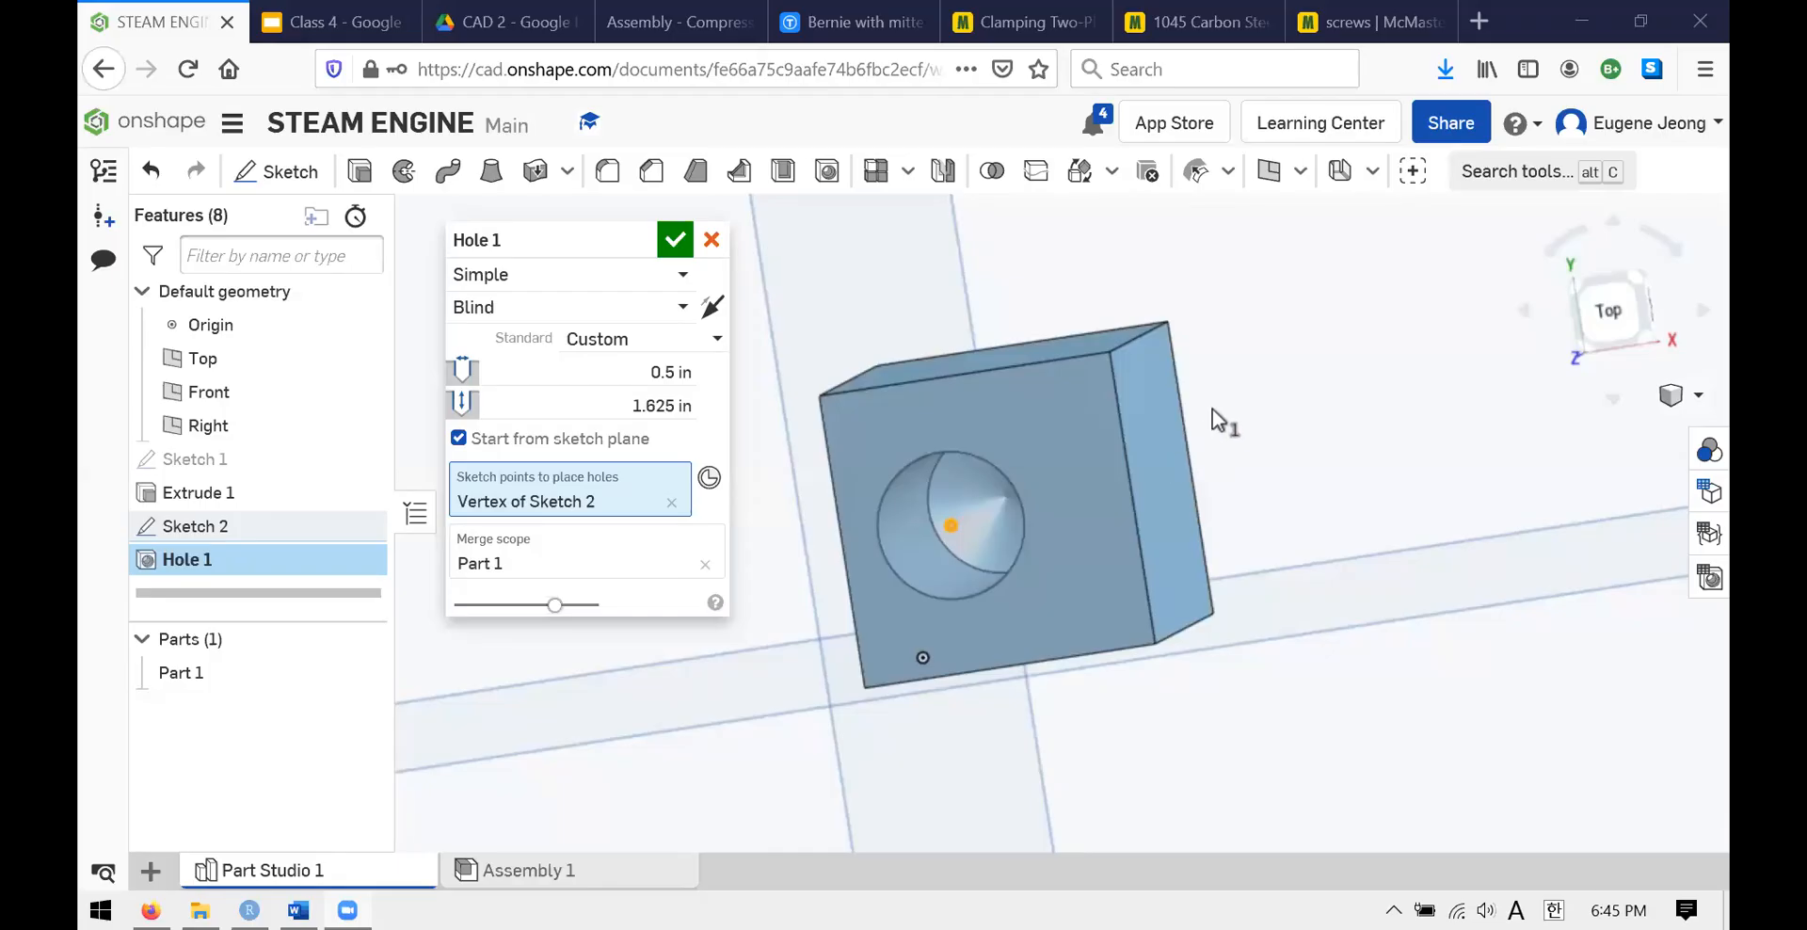
- Switch back to the STEAM ENGINE document, accept the blind hole in the block and inspect the bore
{"action": "right_click_drag", "start_coordinate": [1321, 352], "coordinate": [1217, 215]}
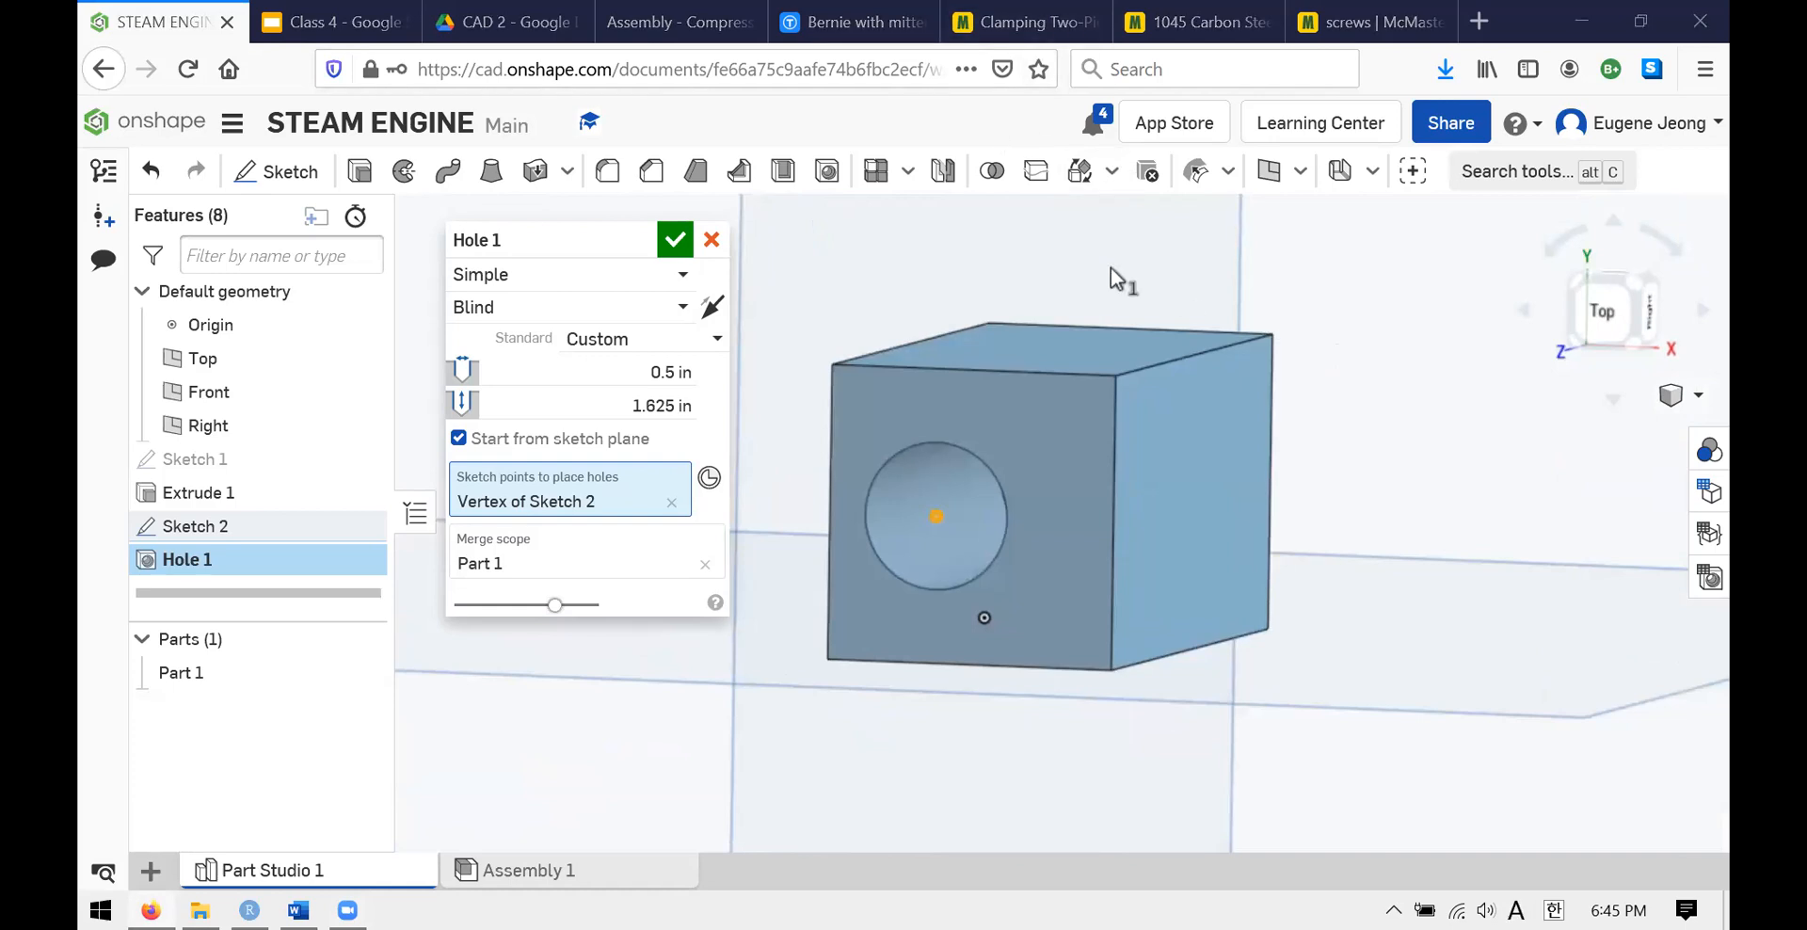
{"action": "left_click", "coordinate": [676, 241]}
{"action": "mouse_move", "coordinate": [1250, 308]}
{"action": "right_mouse_down"}
{"action": "mouse_move", "coordinate": [1283, 311]}
{"action": "mouse_move", "coordinate": [1271, 295]}
{"action": "right_mouse_up"}
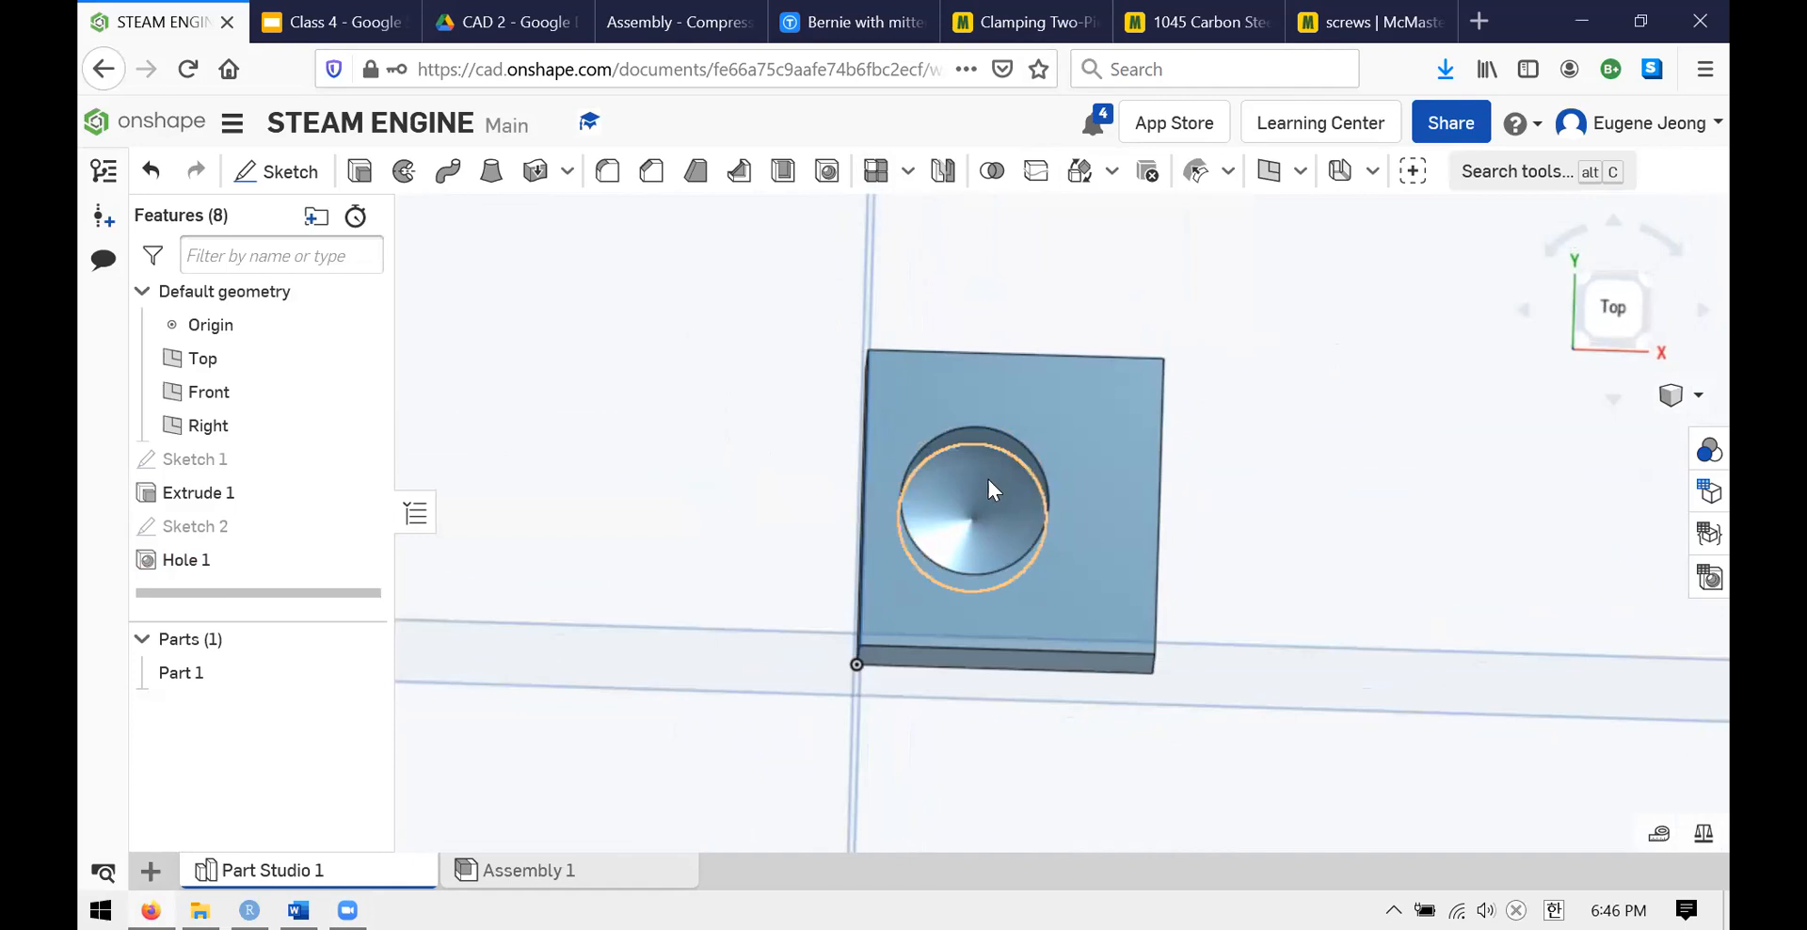
{"action": "right_click_drag", "start_coordinate": [1128, 314], "coordinate": [1128, 303]}
- Compare the block and its bore with the views in the Cylinder drawing slide
{"action": "left_click", "coordinate": [318, 25]}
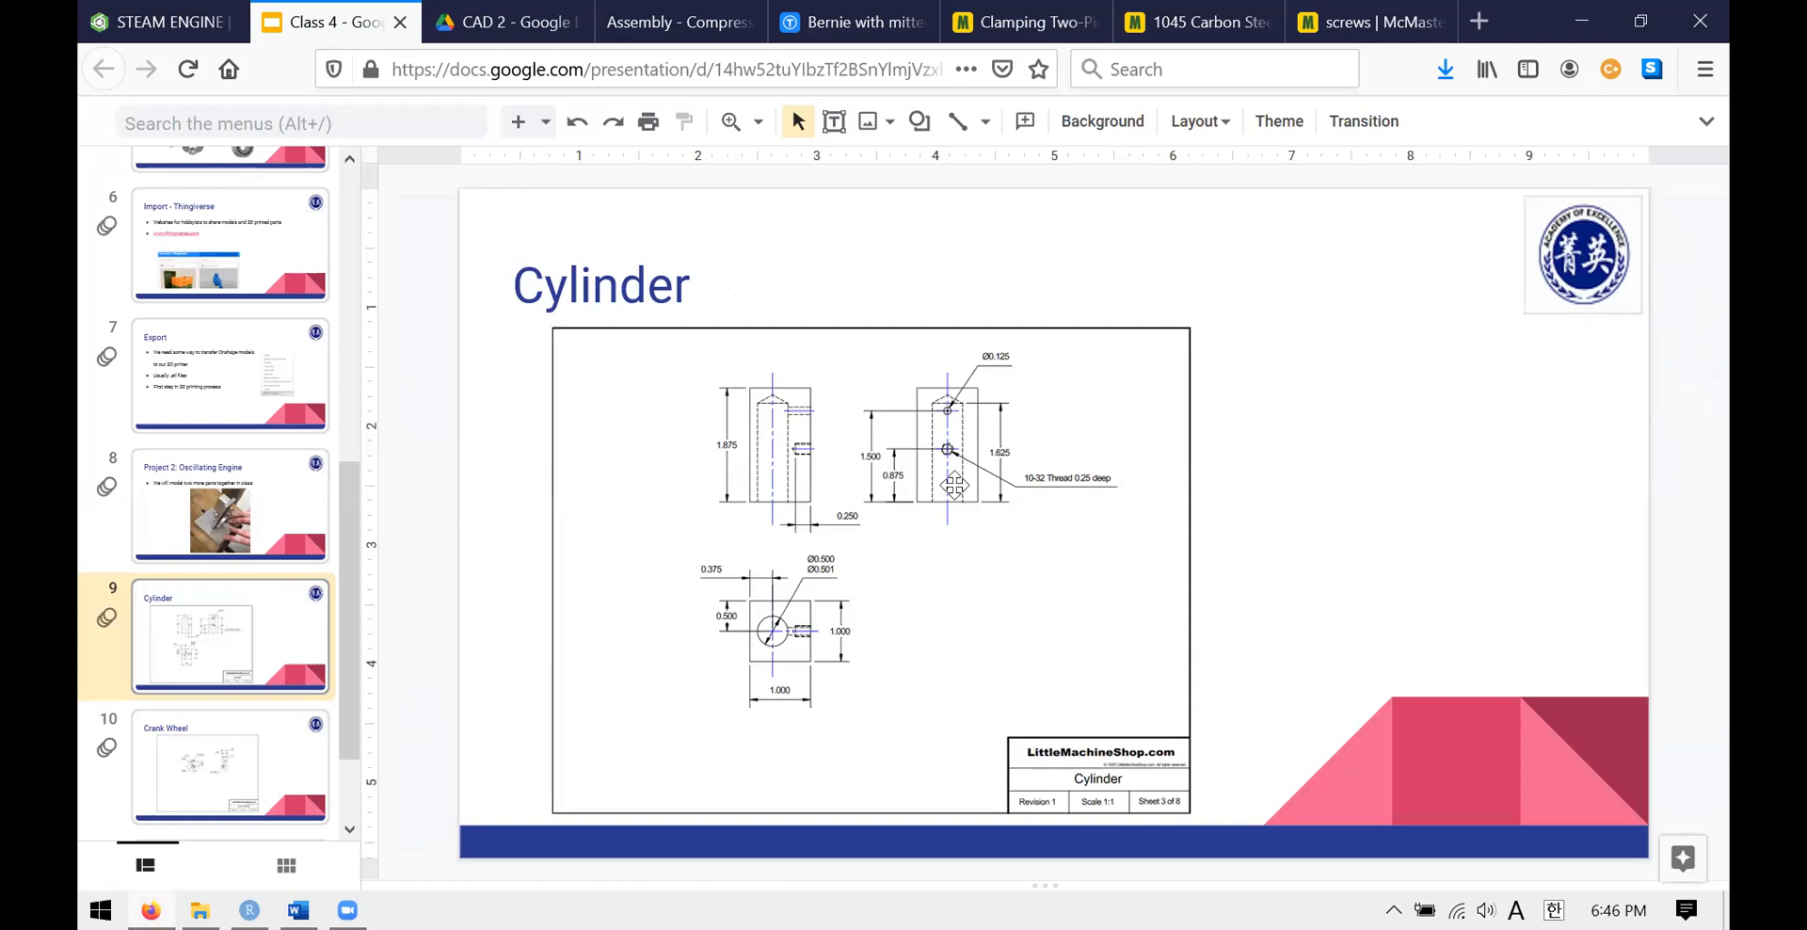
{"action": "left_click", "coordinate": [129, 11]}
{"action": "left_click", "coordinate": [311, 20]}
{"action": "left_click", "coordinate": [122, 14]}
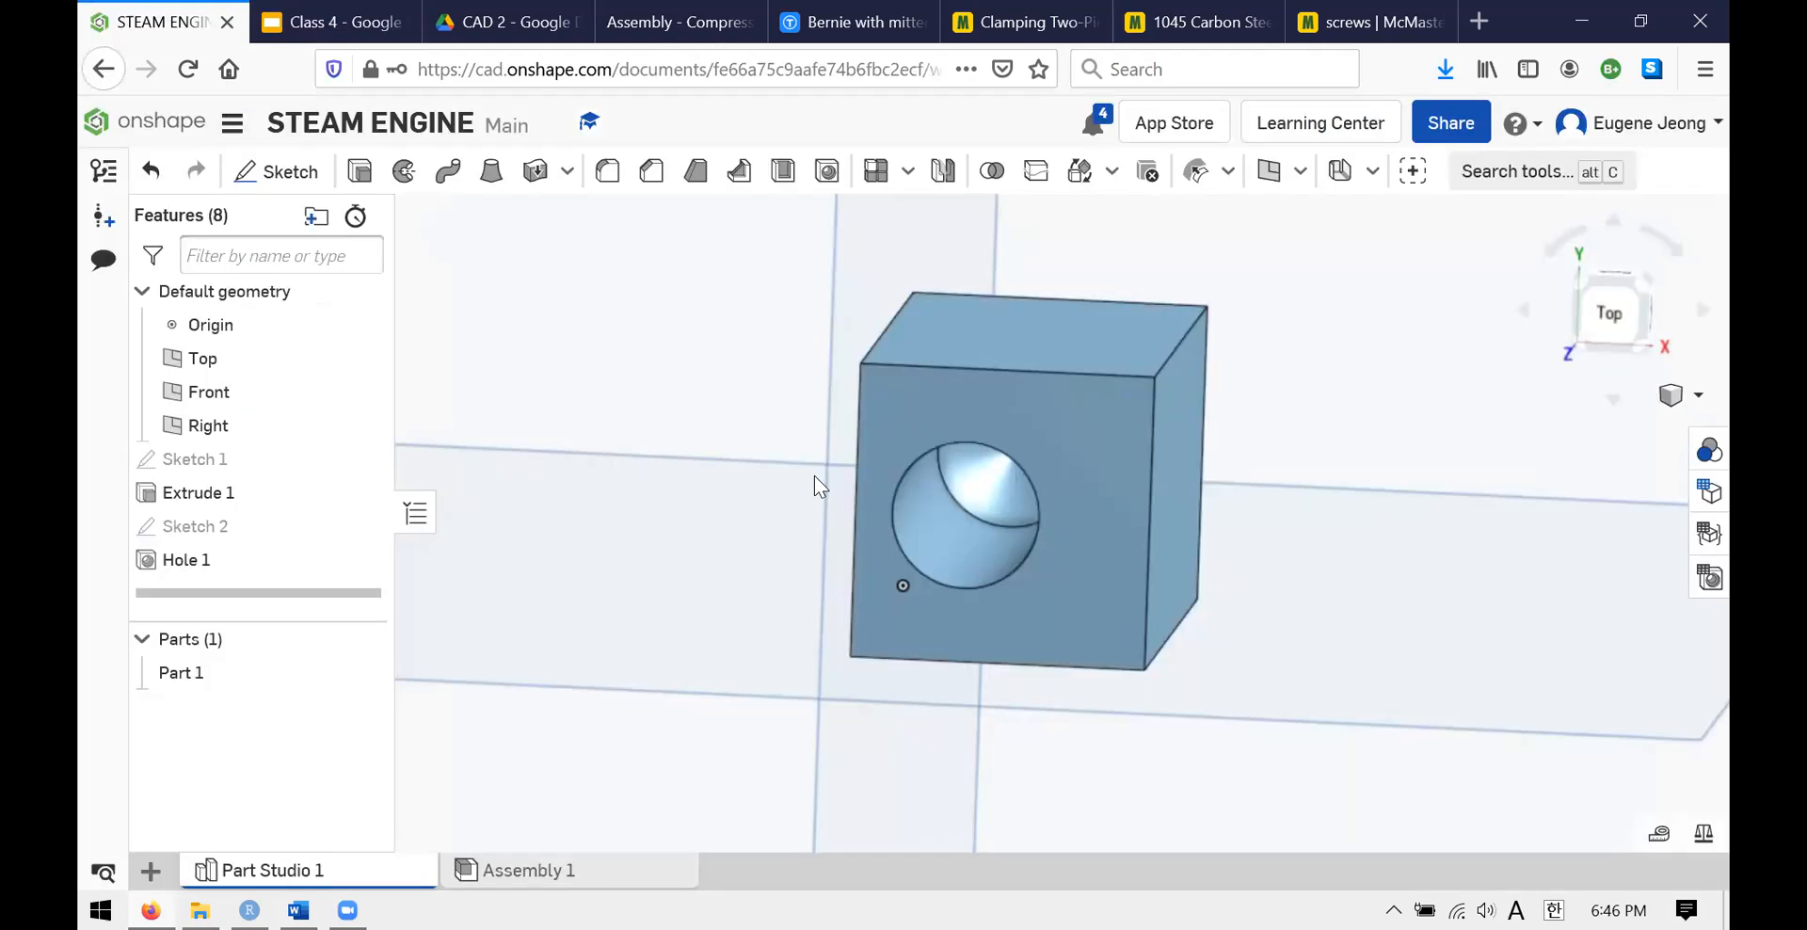
{"action": "right_click_drag", "start_coordinate": [693, 481], "coordinate": [706, 499]}
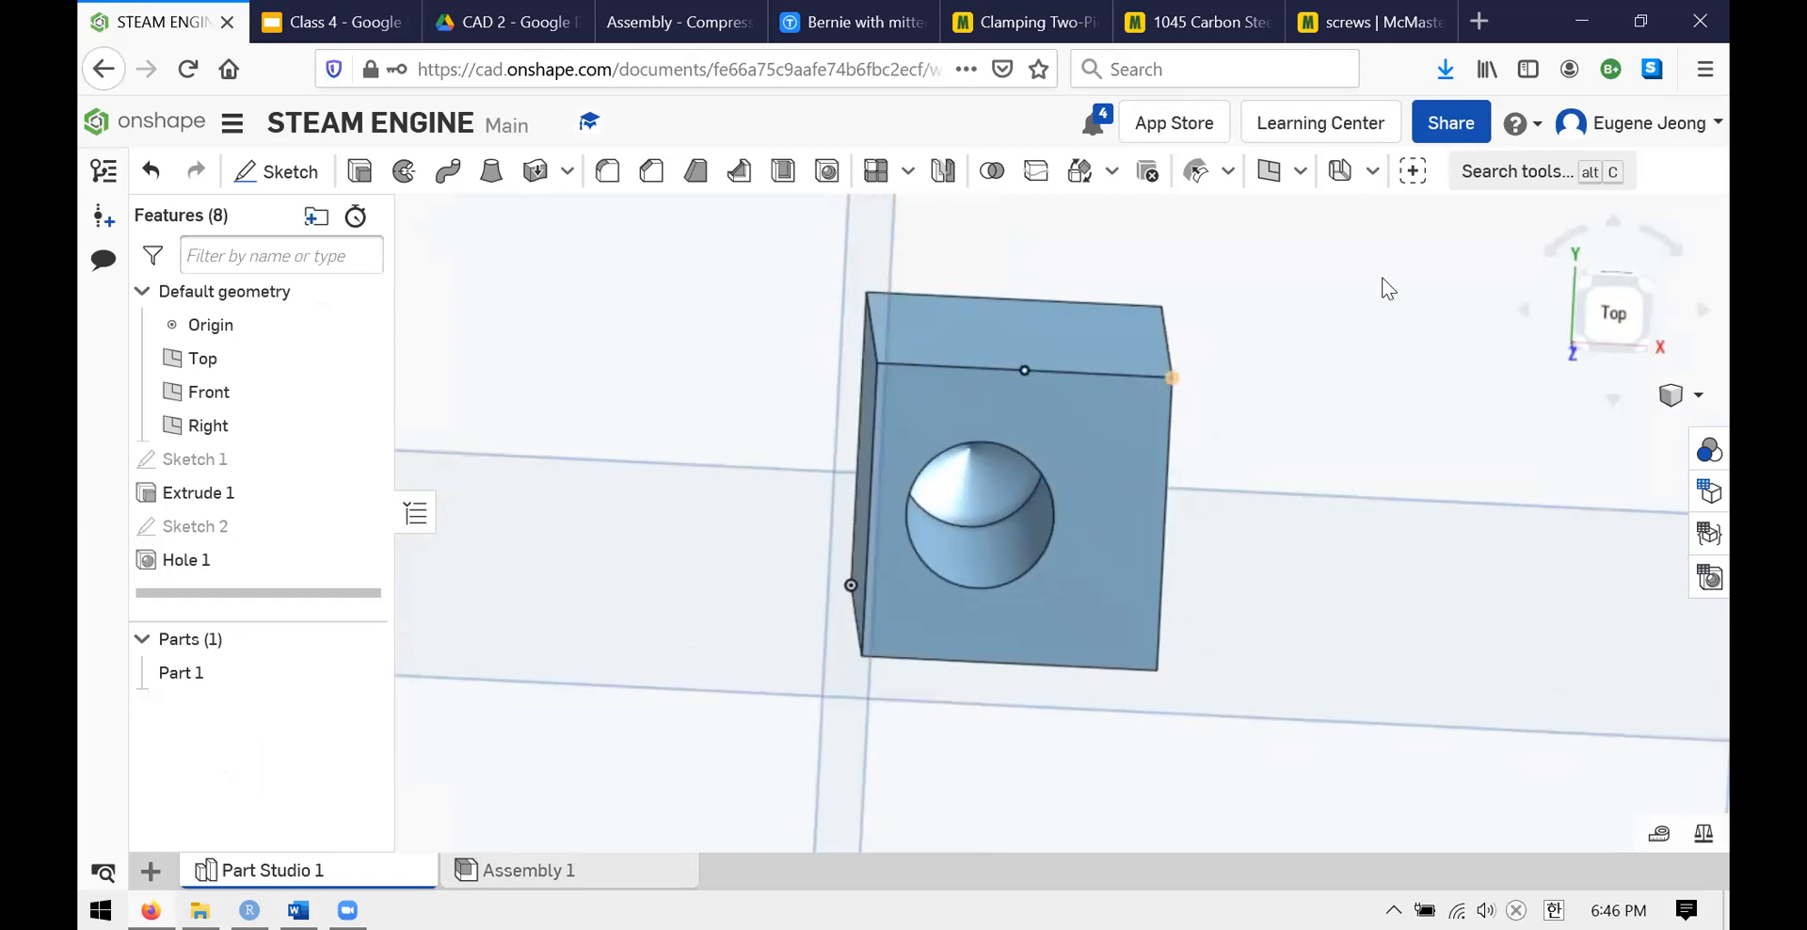
{"action": "left_click", "coordinate": [1614, 320]}
{"action": "scroll", "coordinate": [994, 518], "scroll_direction": "down", "scroll_amount": 1}
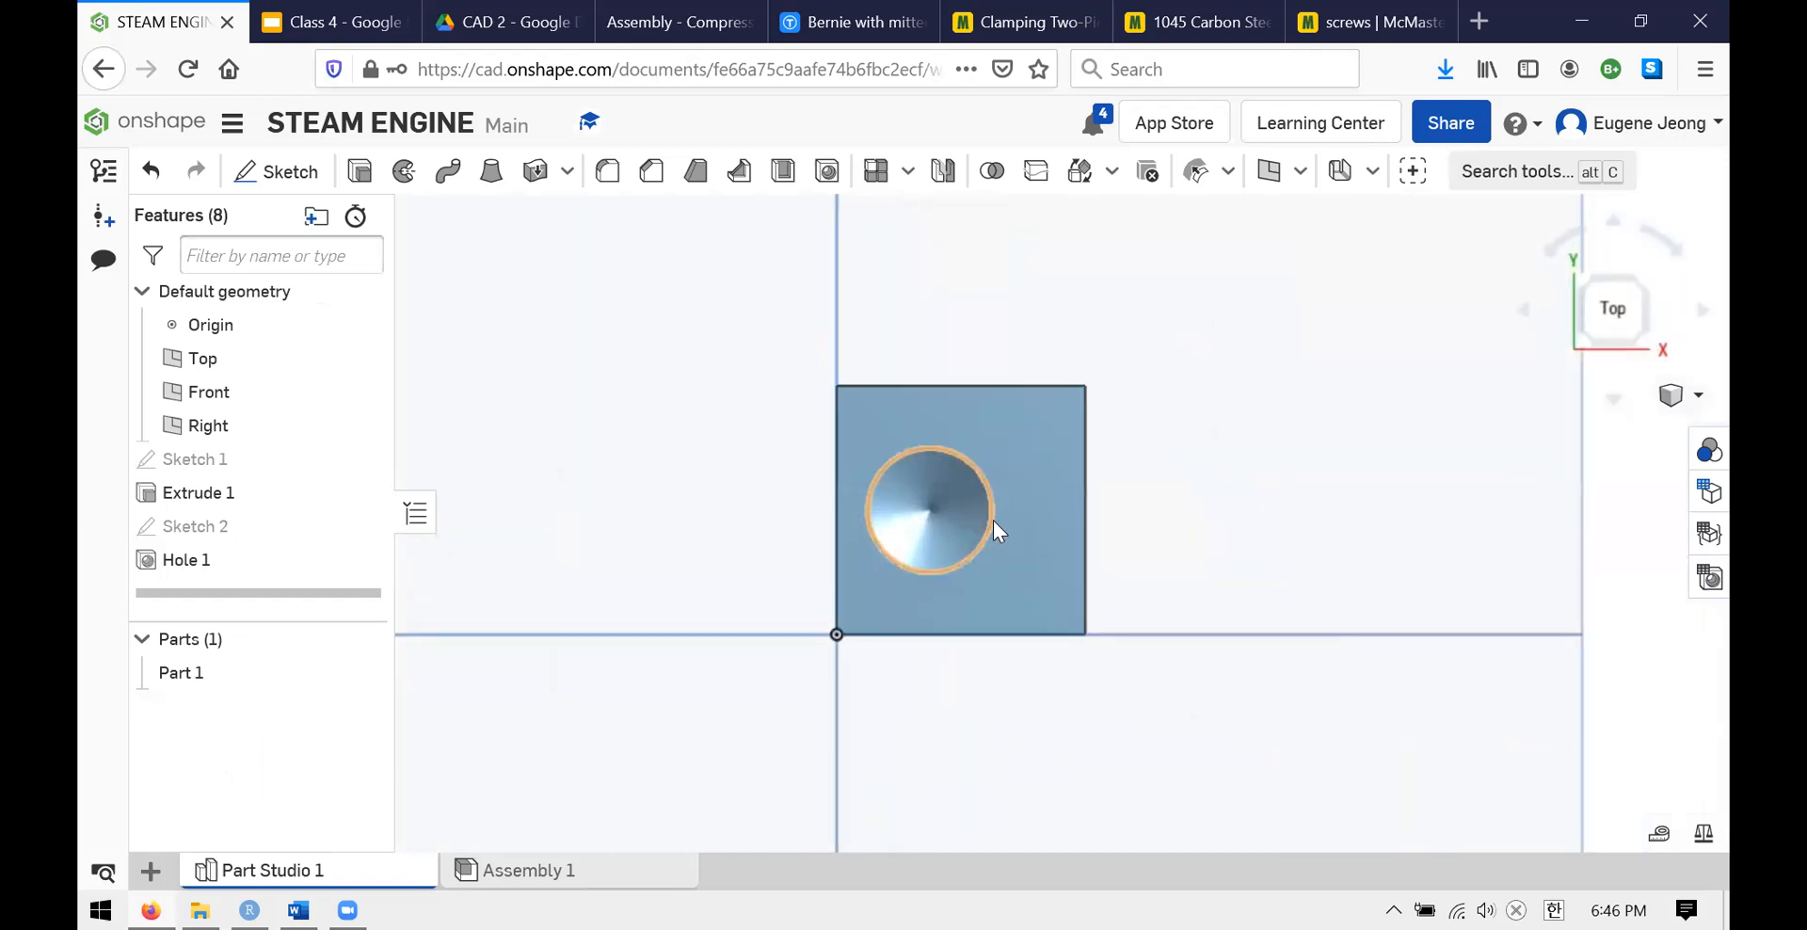
{"action": "scroll", "coordinate": [992, 518], "scroll_direction": "up", "scroll_amount": 3}
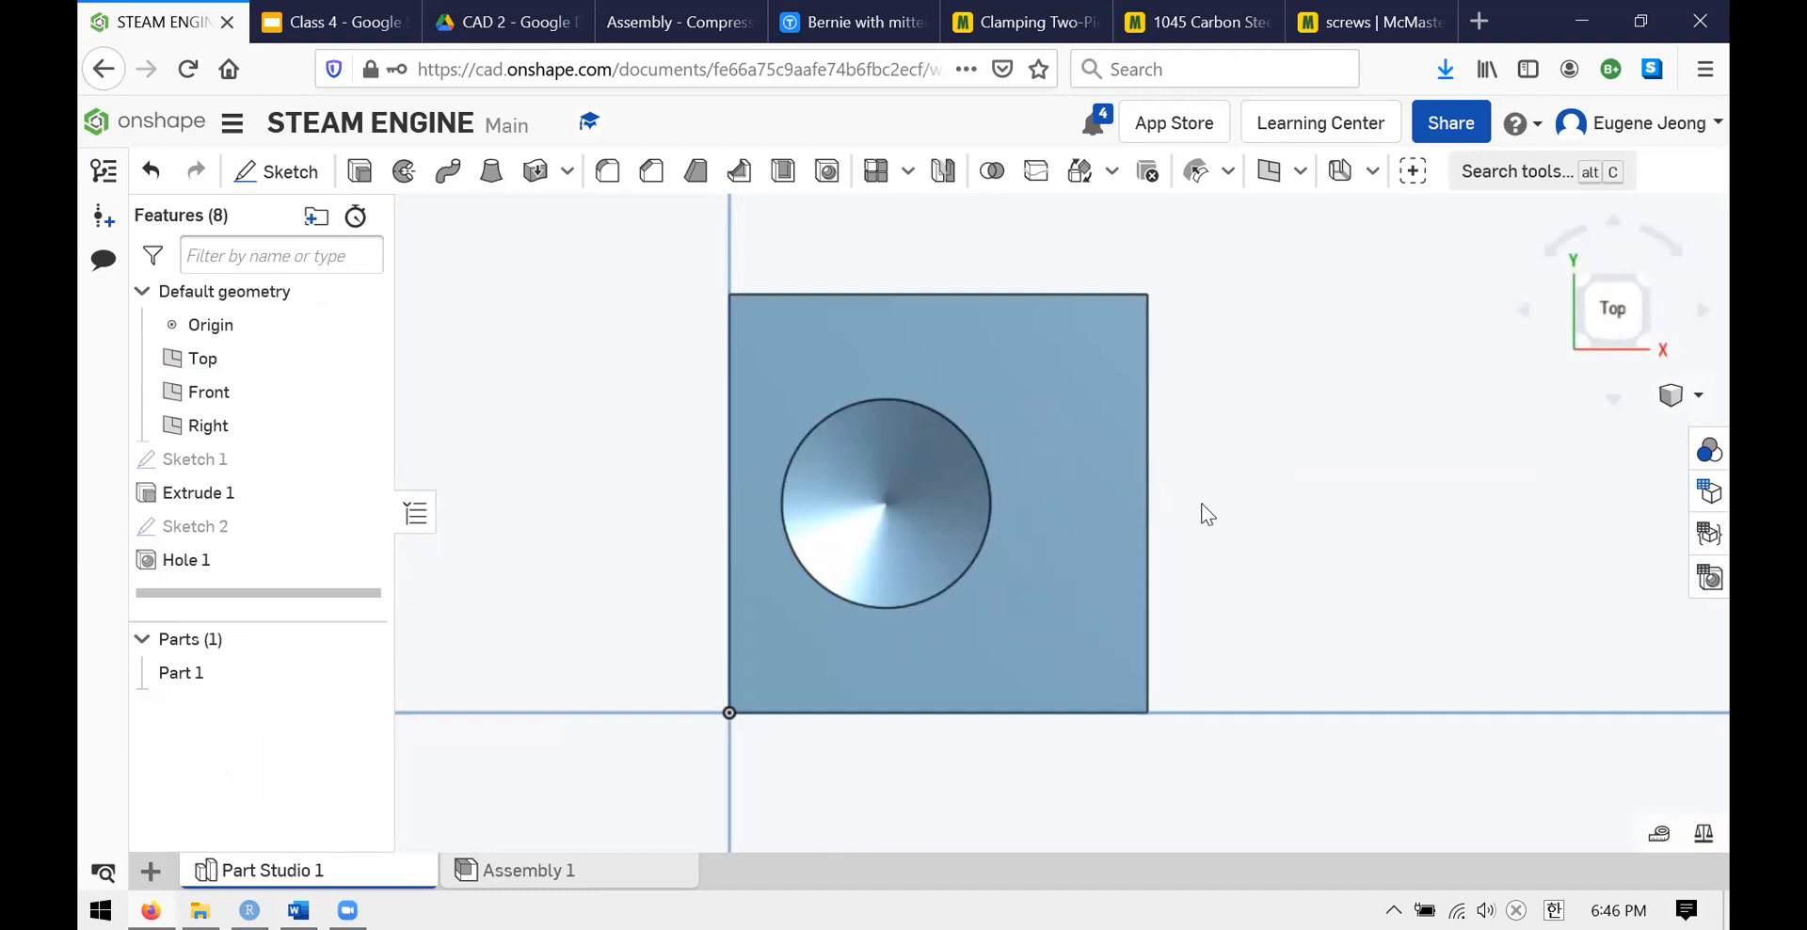
{"action": "mouse_move", "coordinate": [1199, 513]}
{"action": "right_mouse_down"}
{"action": "mouse_move", "coordinate": [1190, 467]}
{"action": "mouse_move", "coordinate": [1184, 489]}
{"action": "right_mouse_up"}
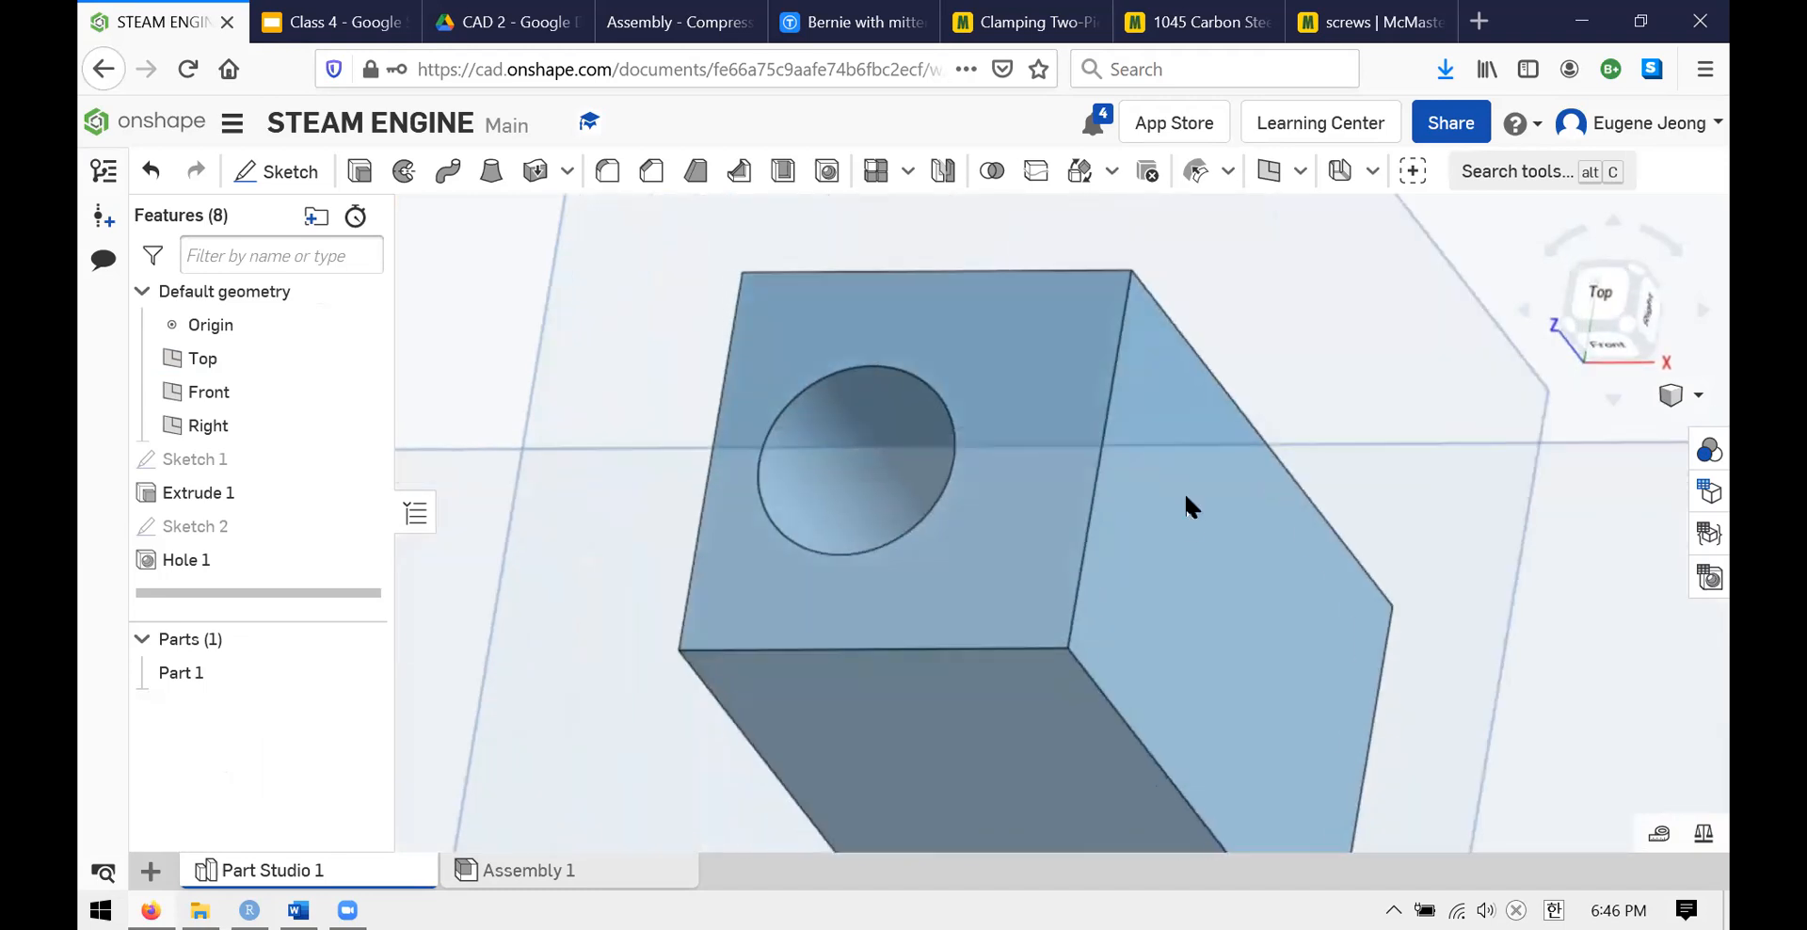
- Check the side holes in the Cylinder drawing slide and start a new sketch on the block's right side face
{"action": "left_click", "coordinate": [1173, 545]}
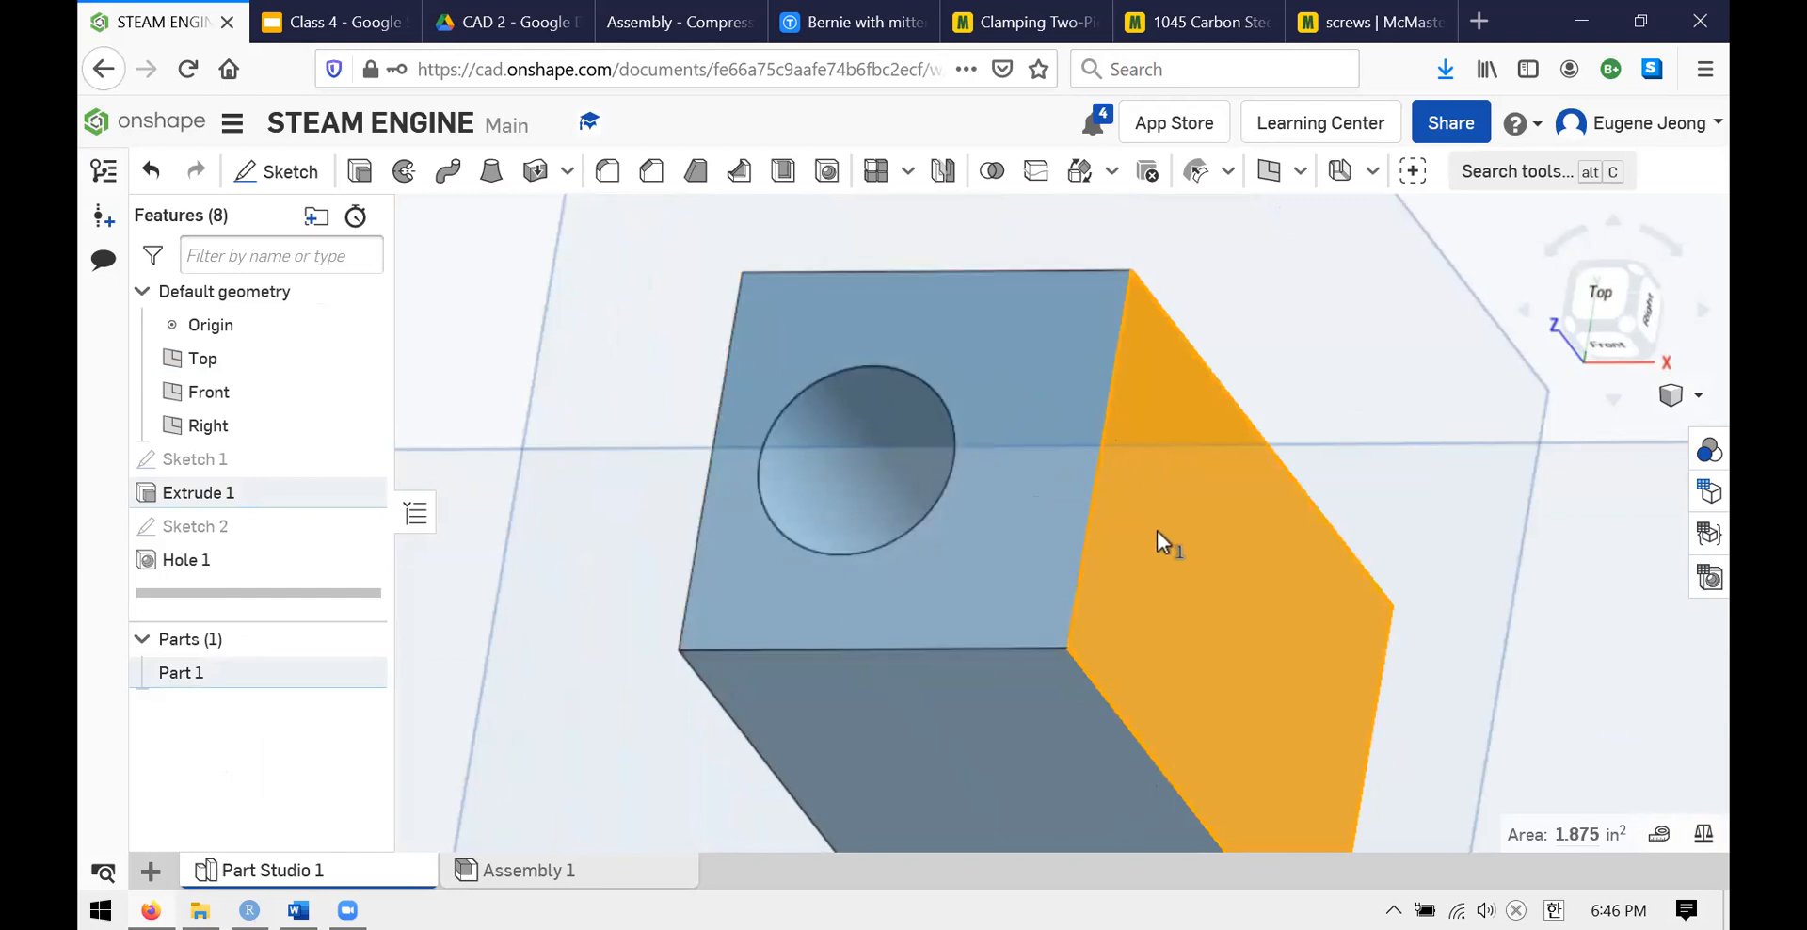
{"action": "left_click", "coordinate": [325, 19]}
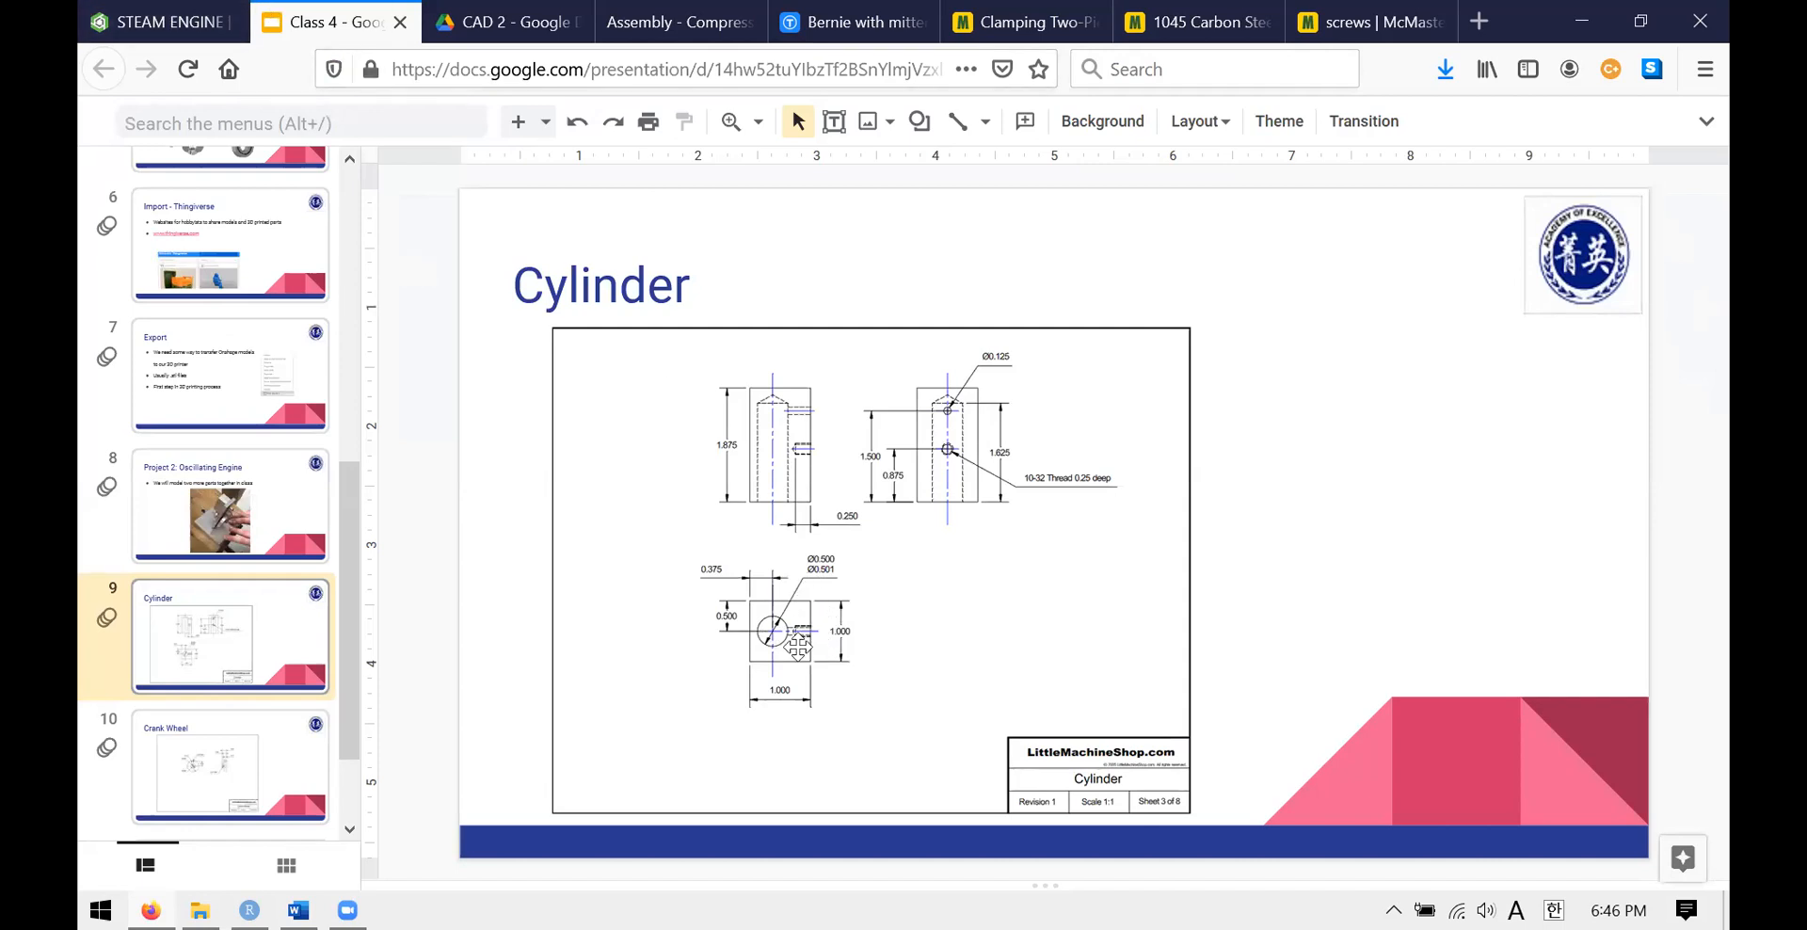
{"action": "left_click", "coordinate": [160, 20]}
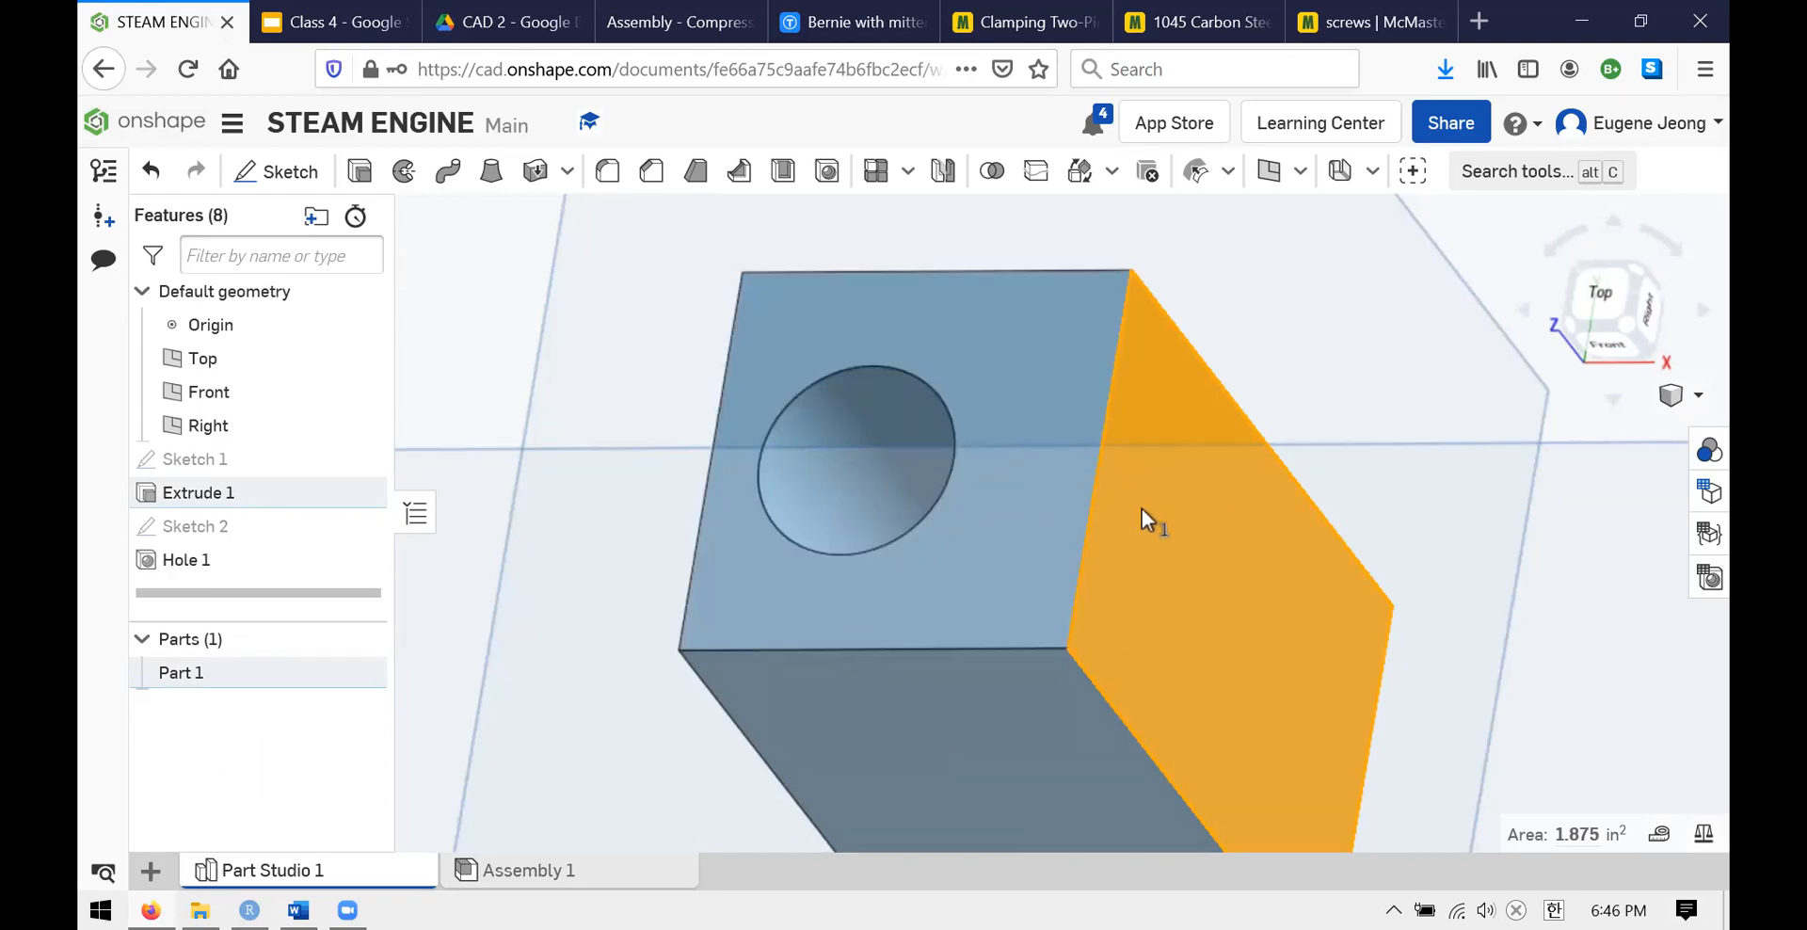
{"action": "right_click_drag", "start_coordinate": [1169, 517], "coordinate": [1103, 495]}
{"action": "scroll", "coordinate": [1089, 484], "scroll_direction": "up", "scroll_amount": 3}
{"action": "scroll", "coordinate": [1098, 500], "scroll_direction": "down", "scroll_amount": 5}
{"action": "scroll", "coordinate": [1190, 472], "scroll_direction": "up", "scroll_amount": 3}
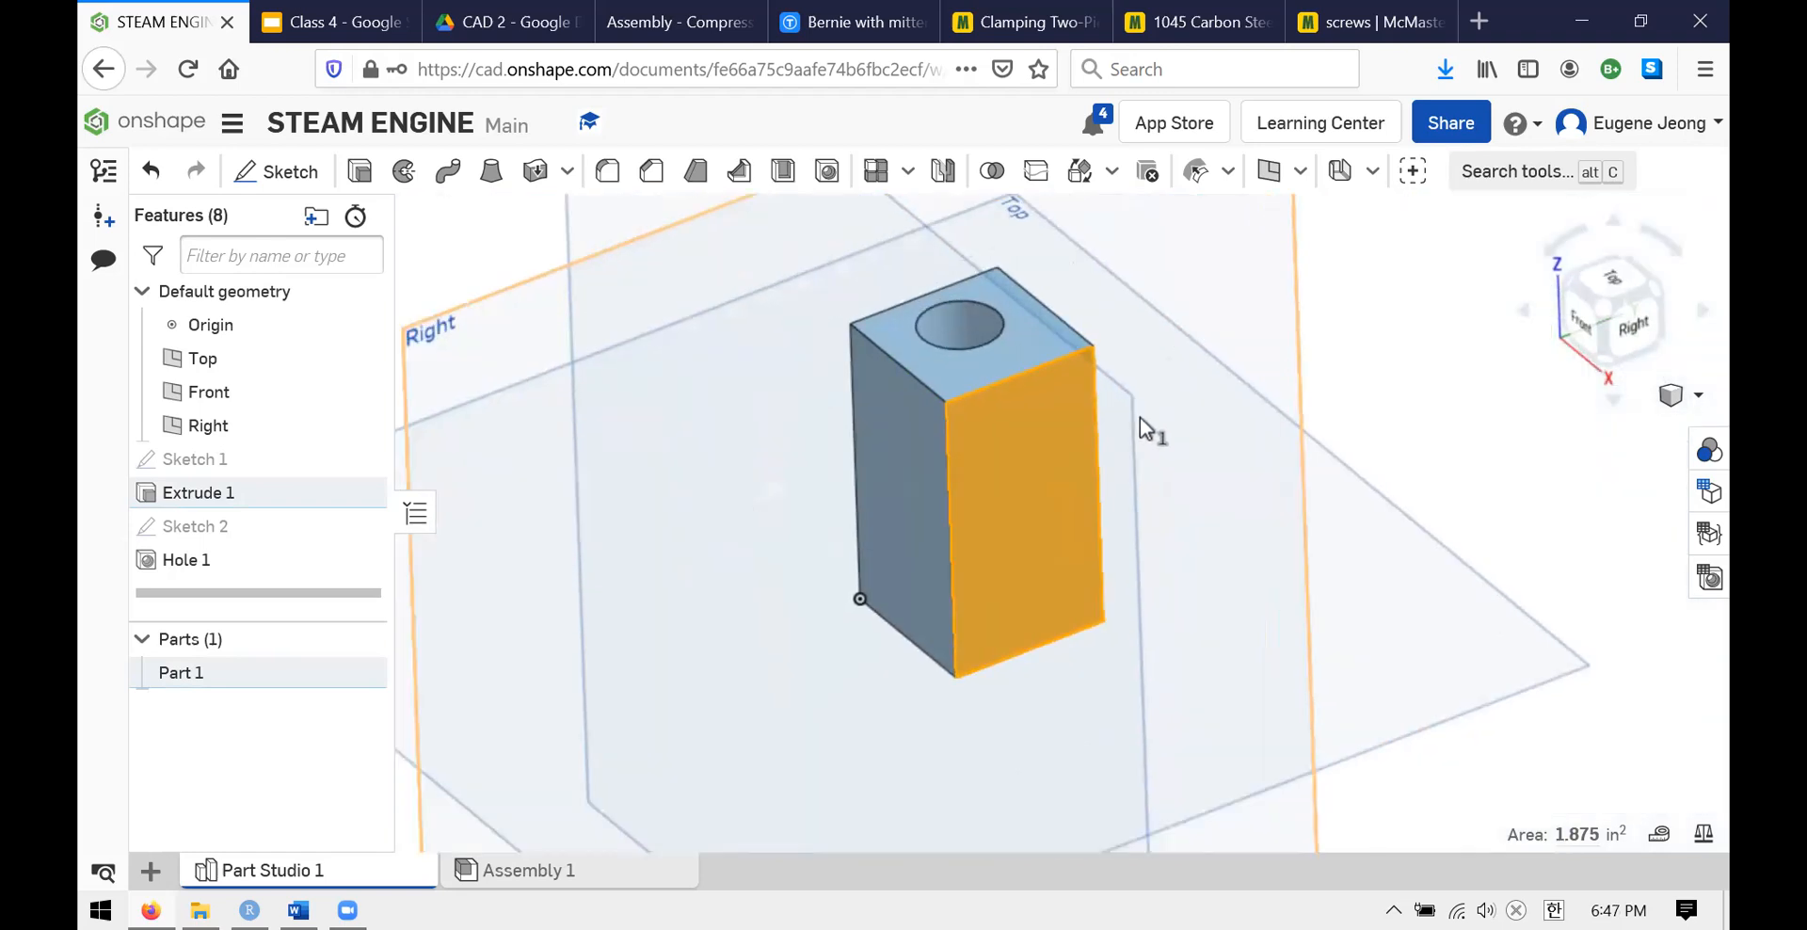
{"action": "left_click", "coordinate": [268, 172]}
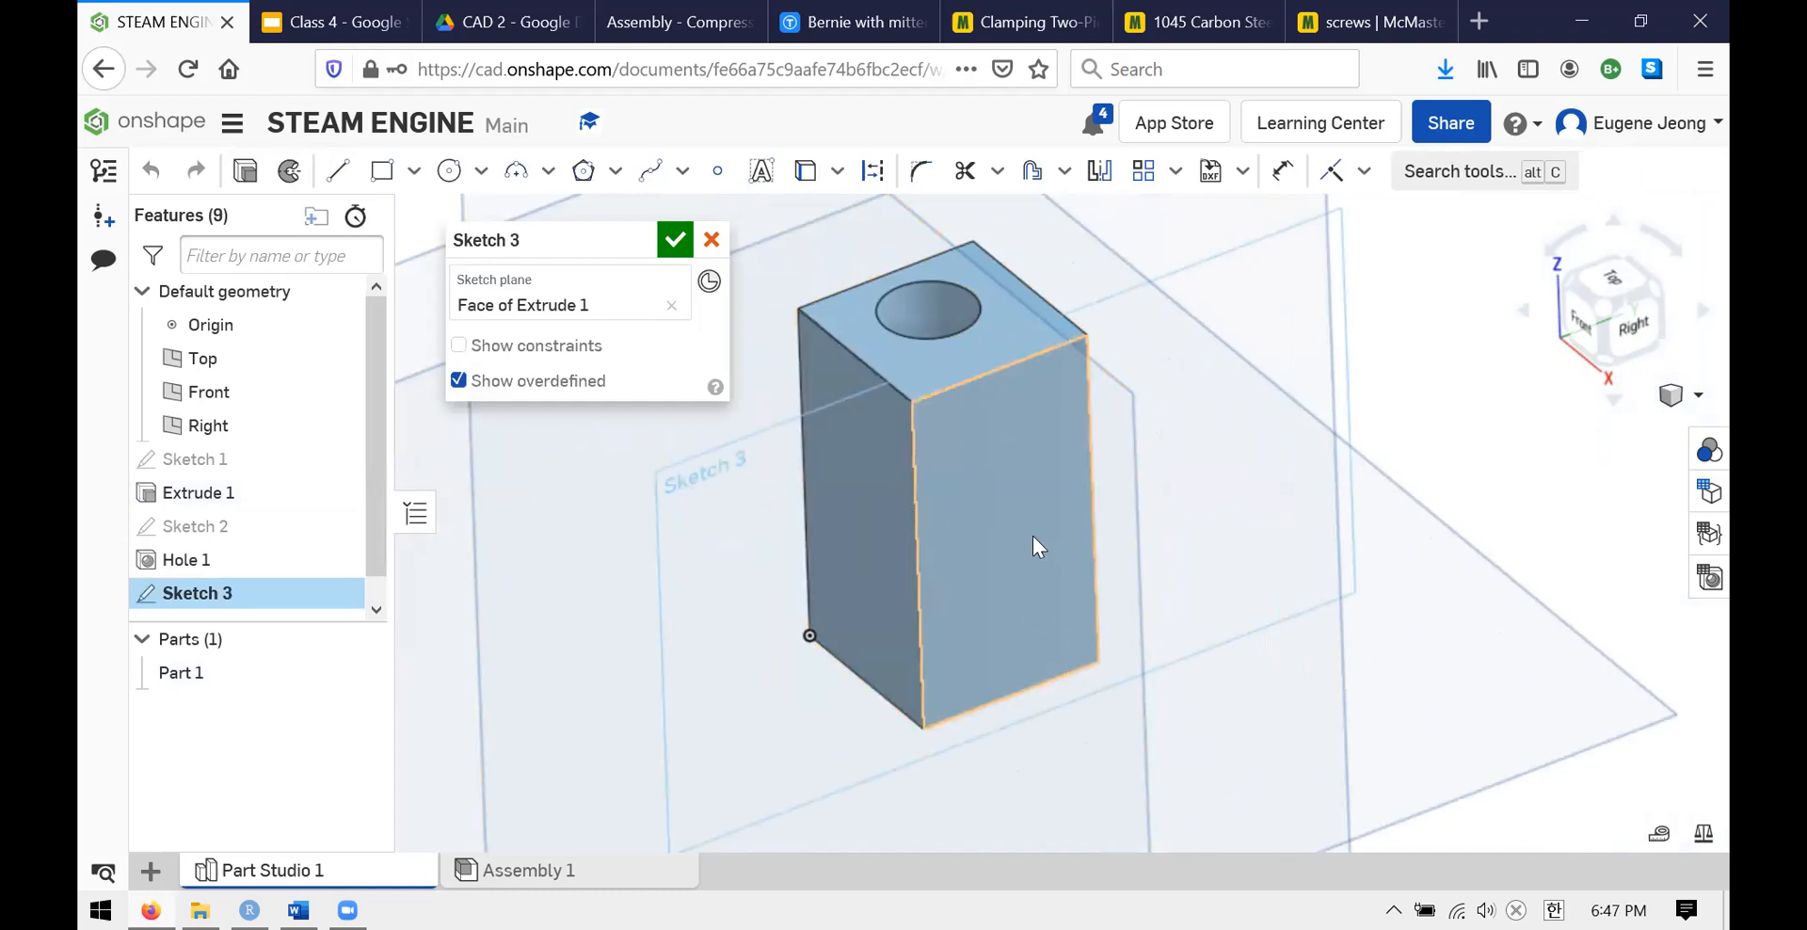
{"action": "key", "text": "n"}
{"action": "right_click_drag", "start_coordinate": [1155, 331], "coordinate": [1181, 394]}
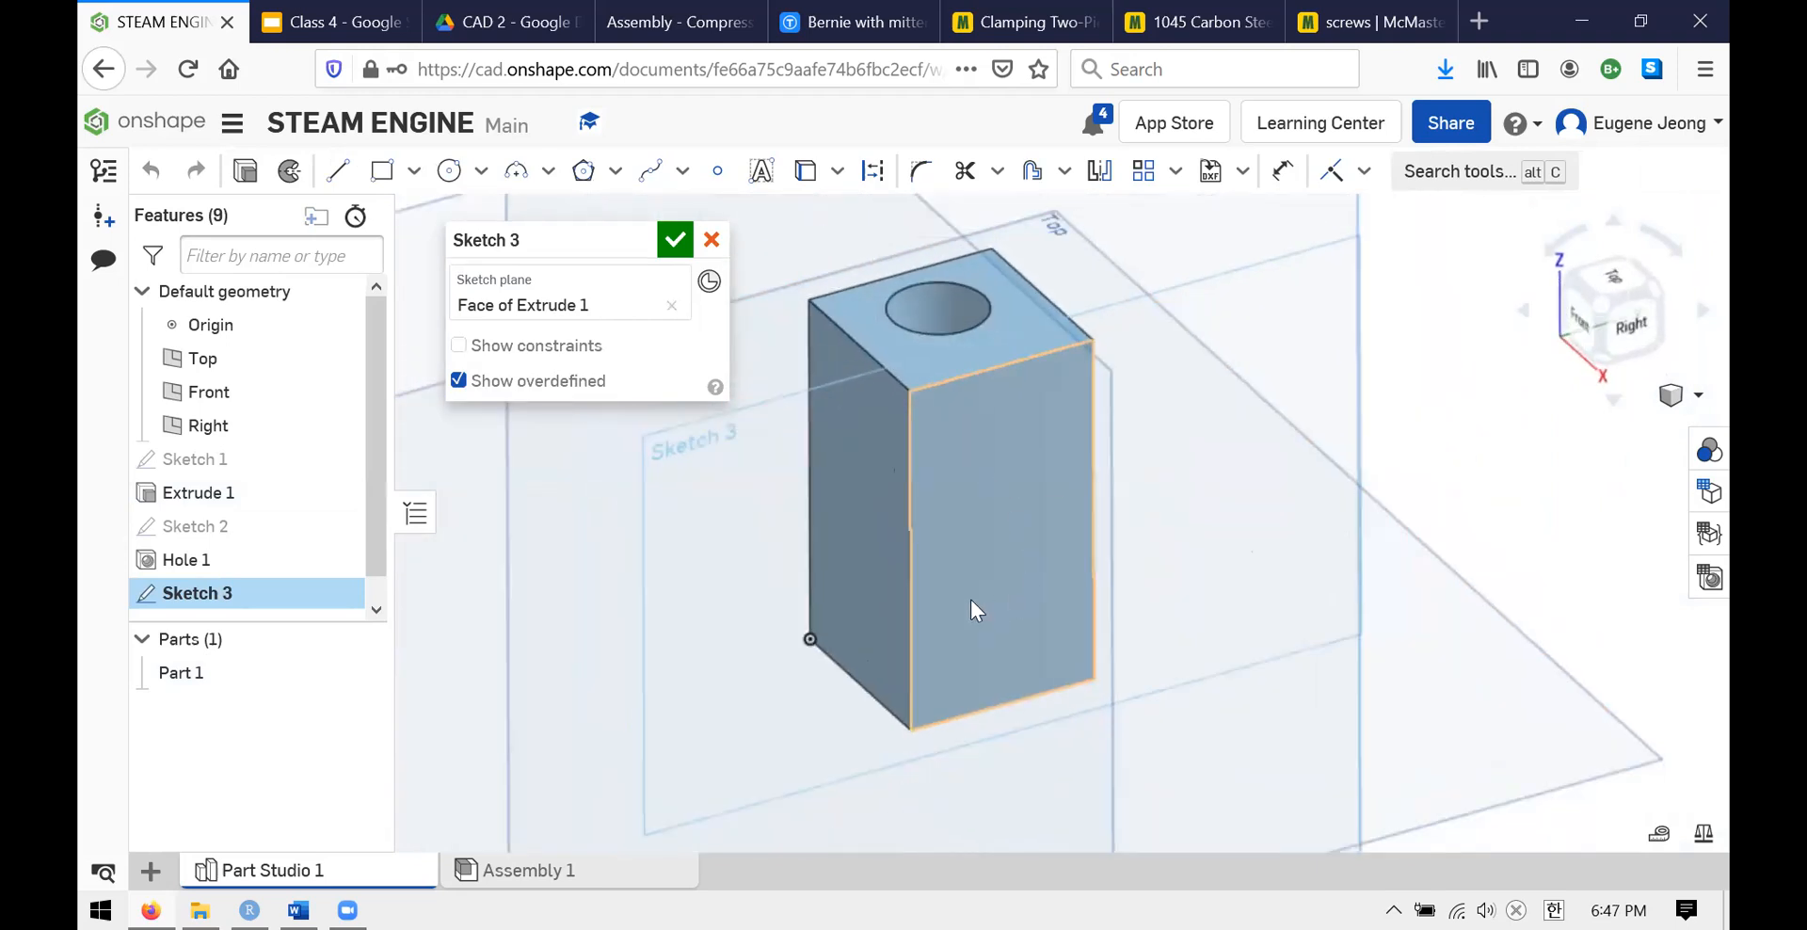
- Place two sketch points on the block's right side face, one above the other
{"action": "scroll", "coordinate": [1005, 518], "scroll_direction": "down", "scroll_amount": 1}
{"action": "scroll", "coordinate": [1000, 503], "scroll_direction": "up", "scroll_amount": 2}
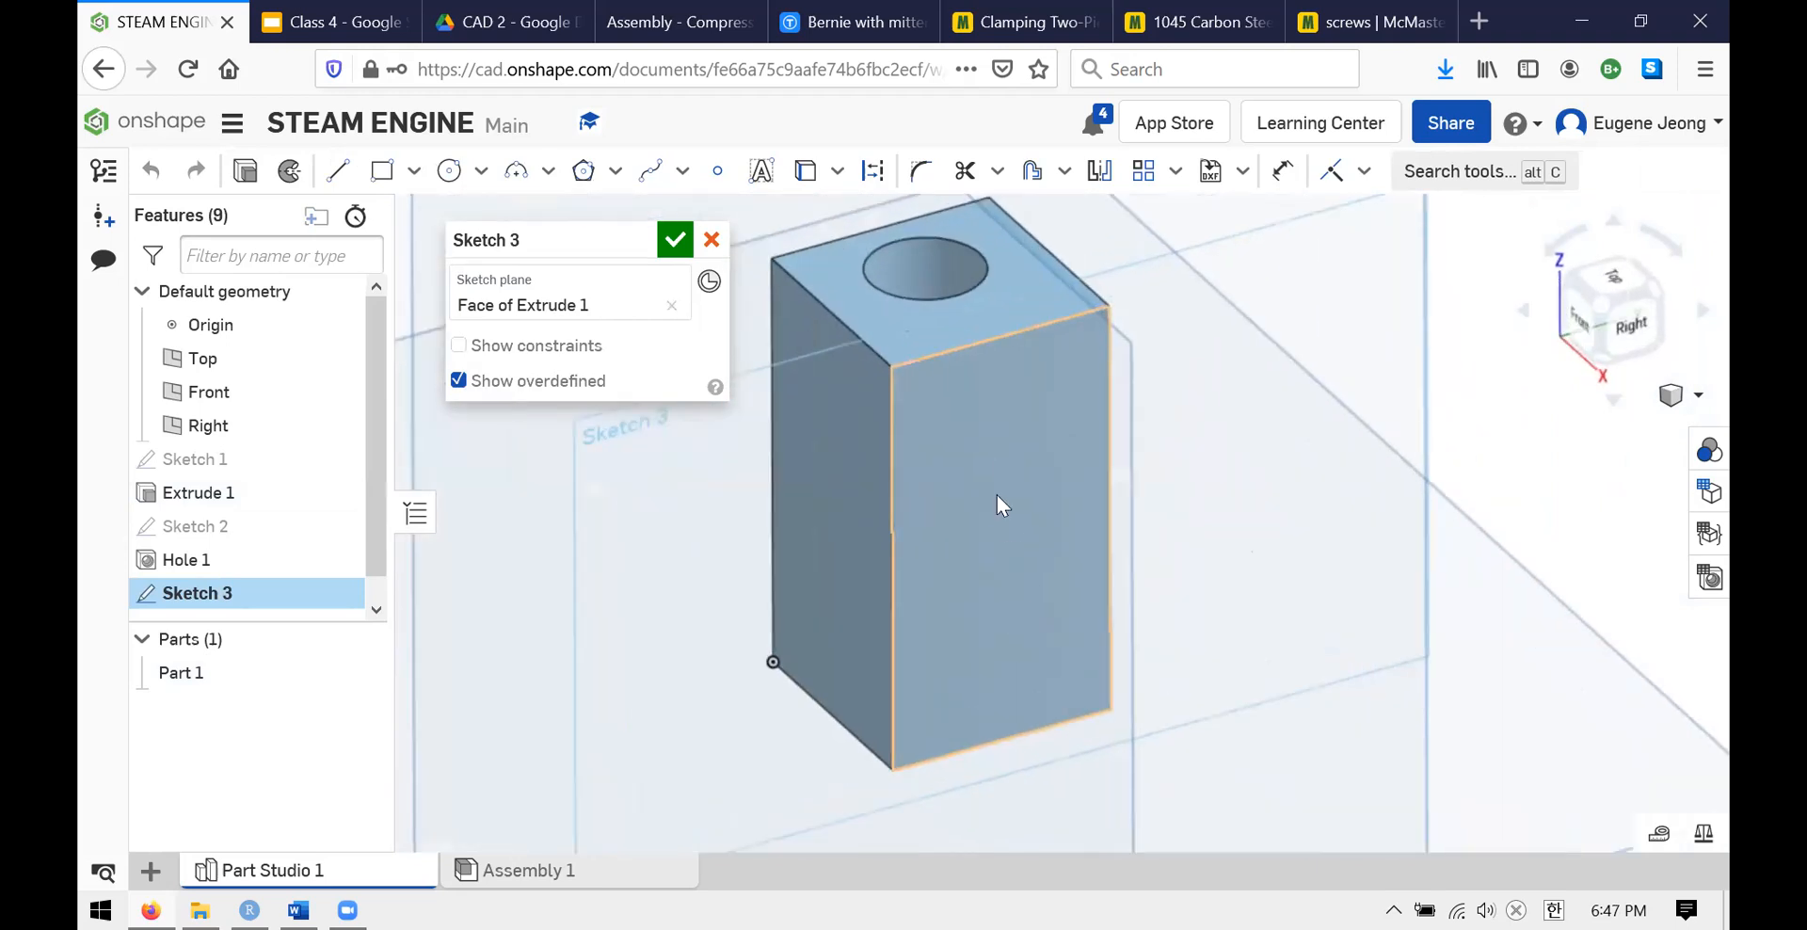
{"action": "scroll", "coordinate": [943, 390], "scroll_direction": "up", "scroll_amount": 1}
{"action": "middle_click_drag", "start_coordinate": [983, 662], "coordinate": [985, 632]}
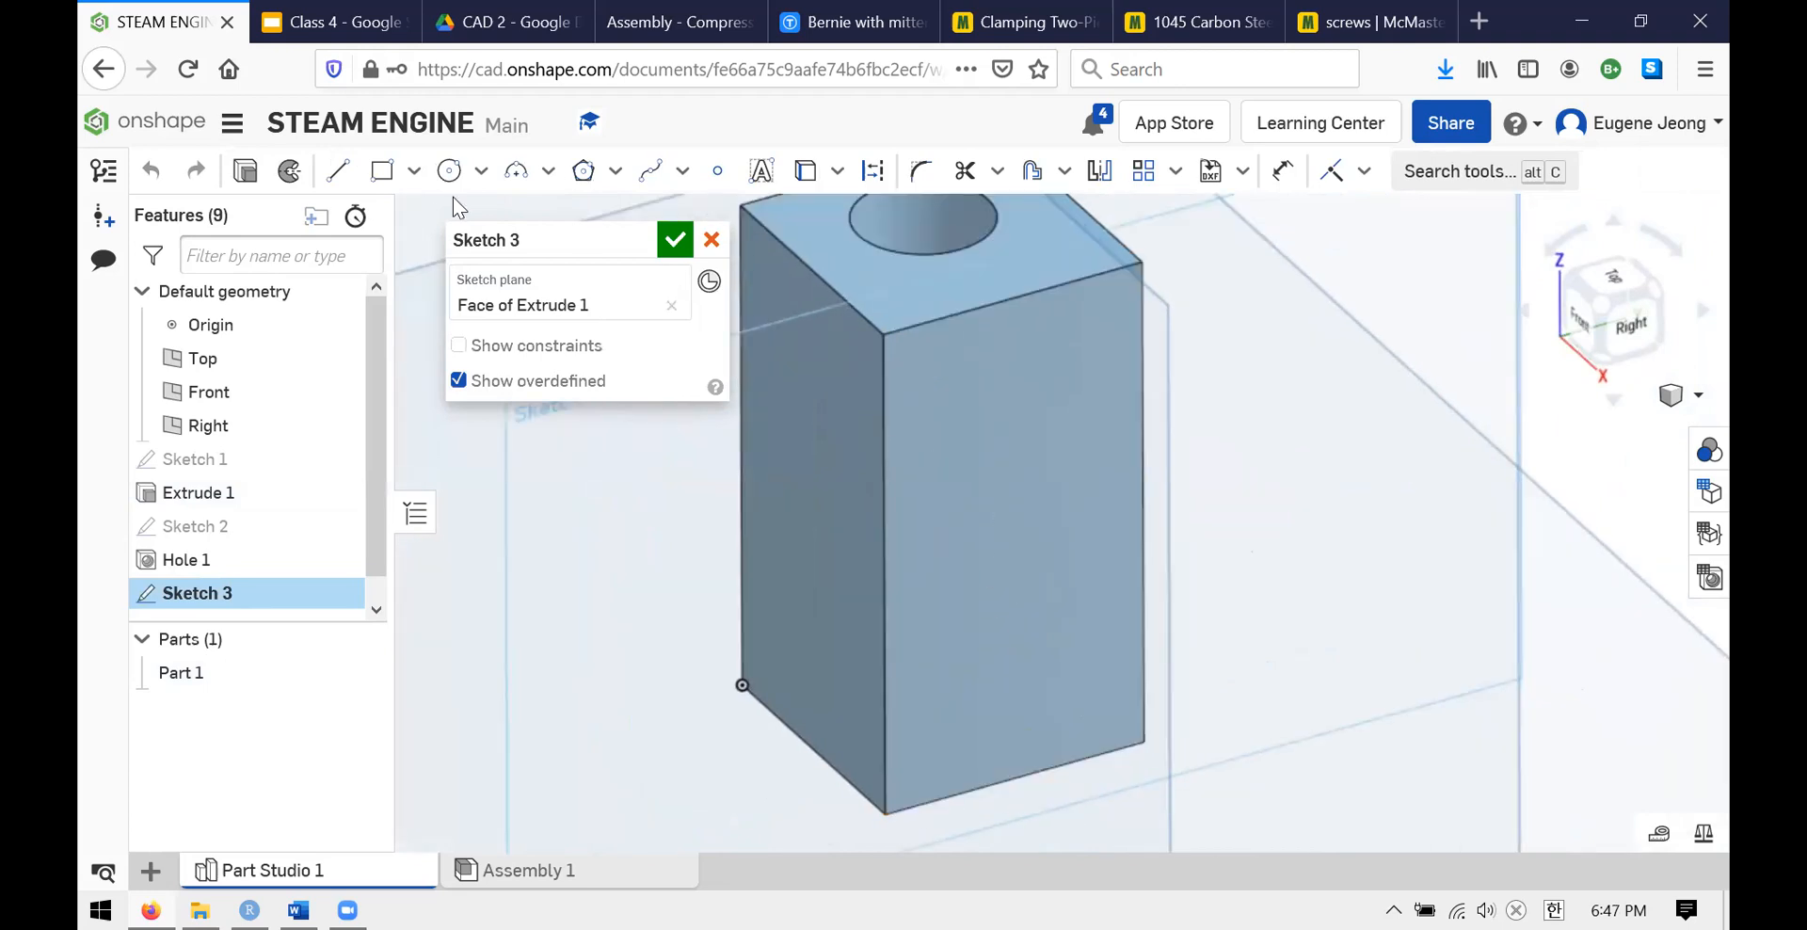
{"action": "left_click", "coordinate": [713, 172]}
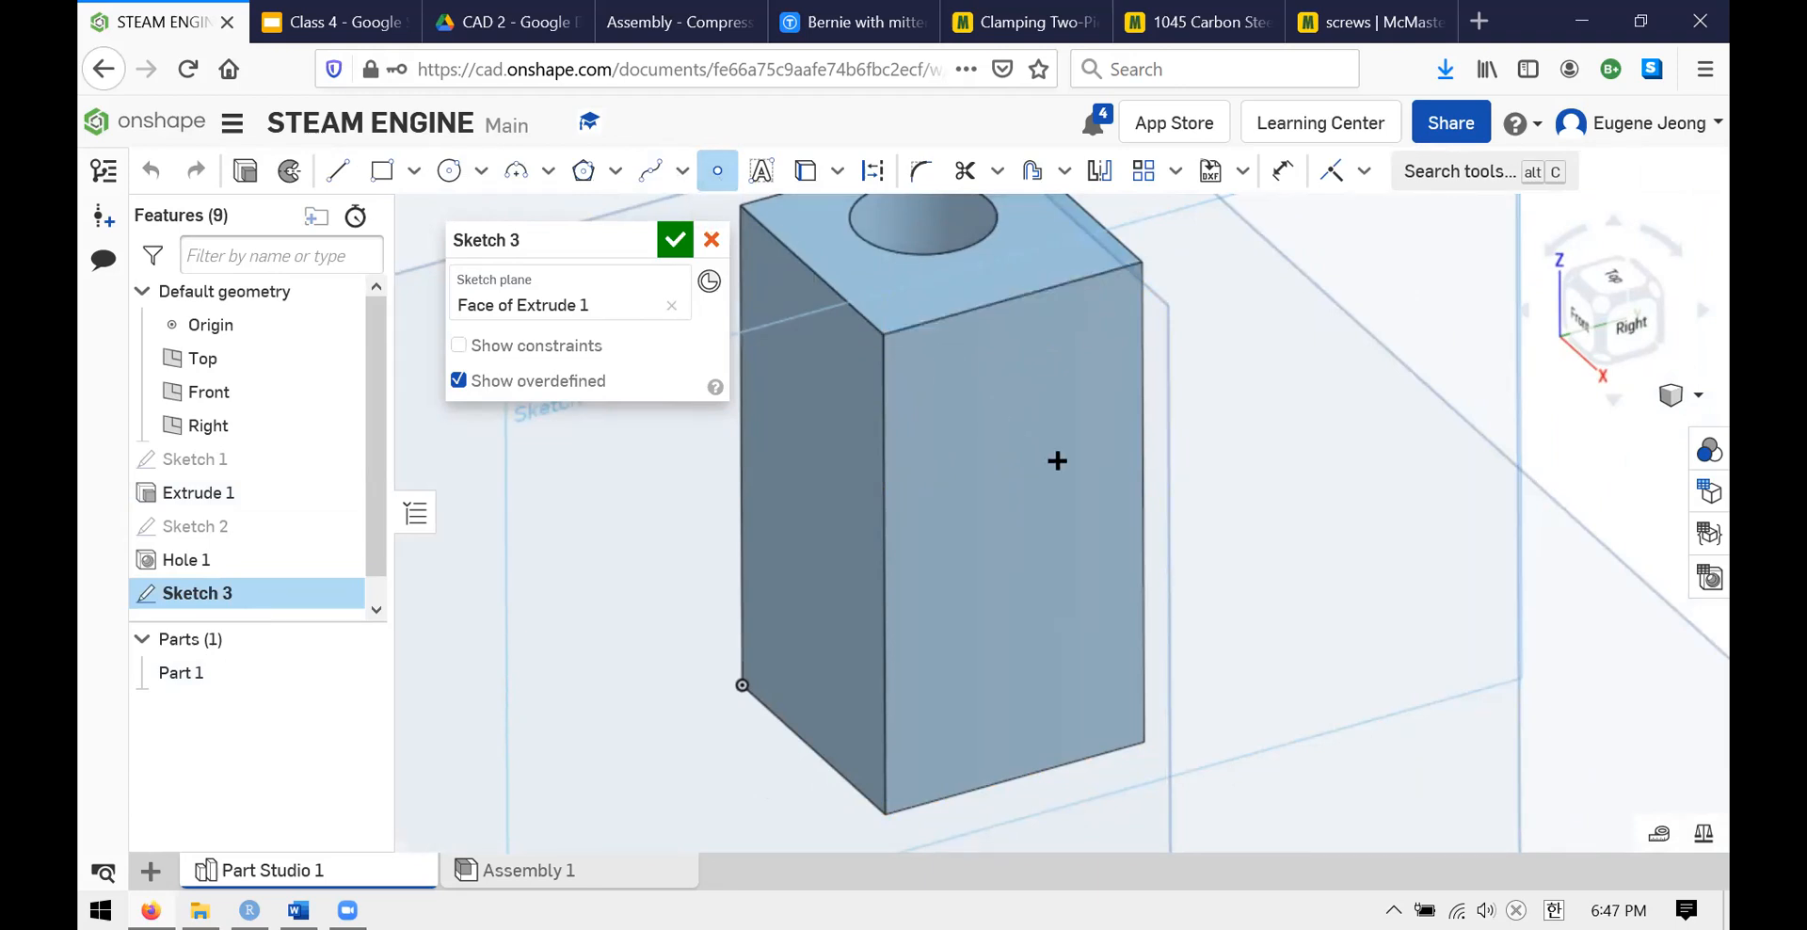
{"action": "left_click", "coordinate": [1005, 426]}
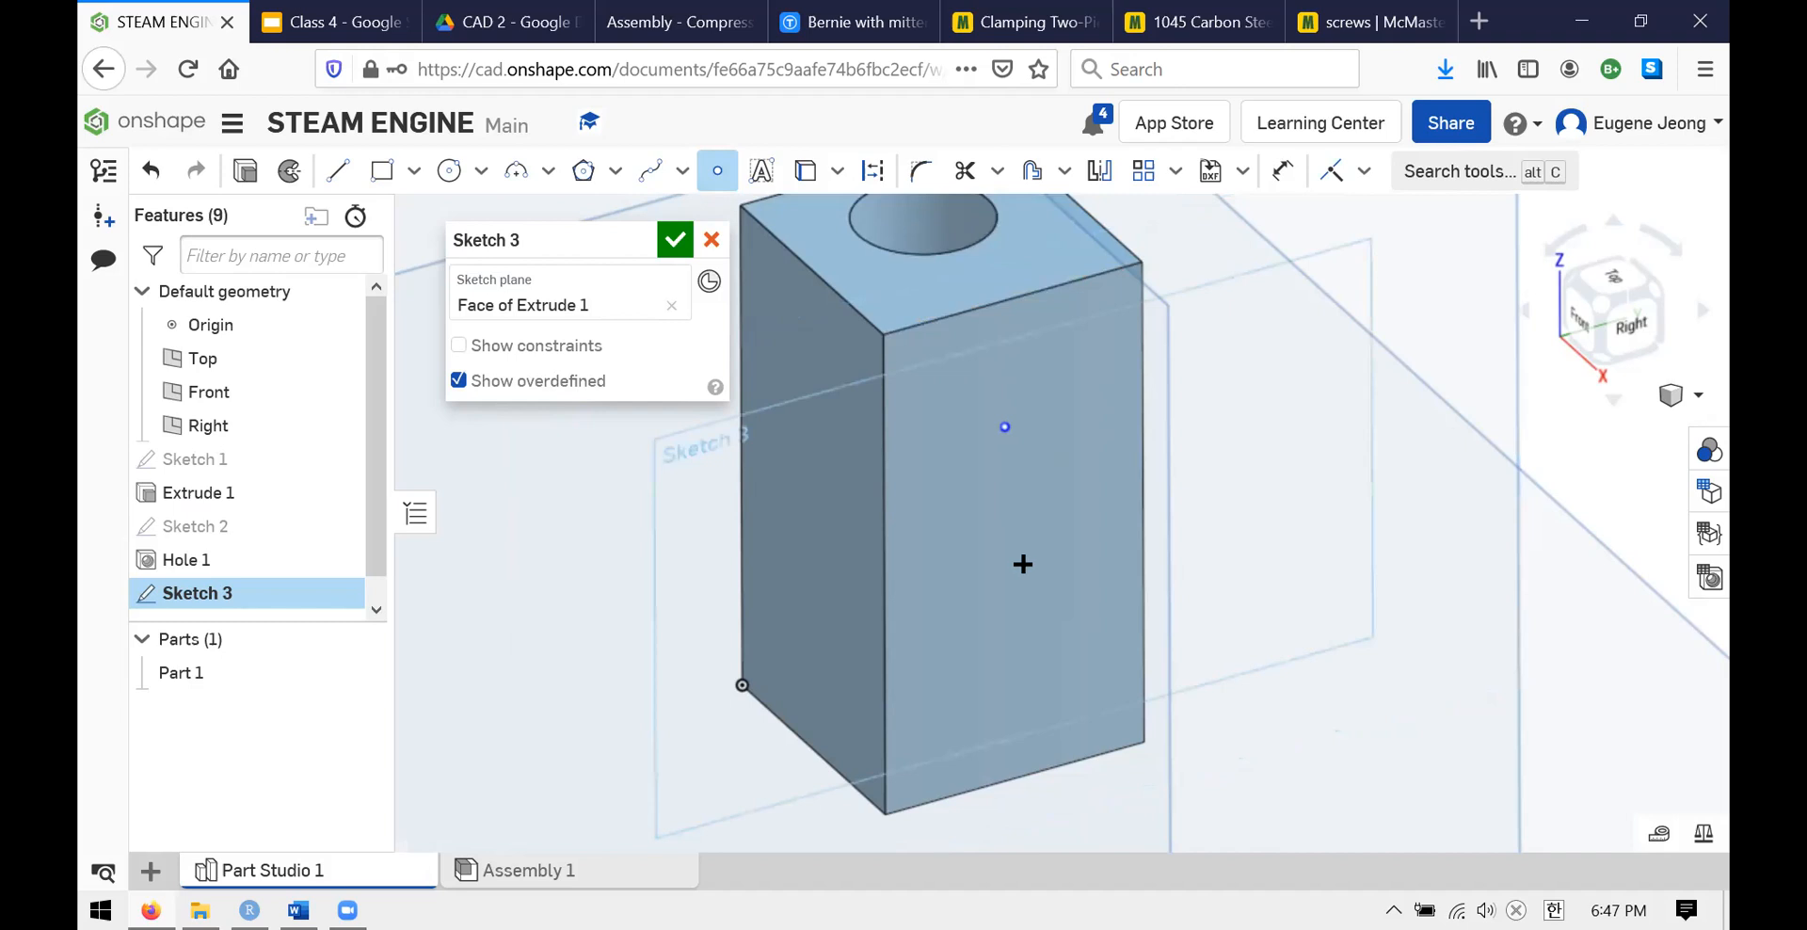
{"action": "left_click", "coordinate": [1001, 640]}
{"action": "mouse_move", "coordinate": [1202, 432]}
{"action": "right_mouse_down"}
{"action": "mouse_move", "coordinate": [1223, 404]}
{"action": "mouse_move", "coordinate": [1186, 395]}
{"action": "mouse_move", "coordinate": [1227, 410]}
{"action": "mouse_move", "coordinate": [1190, 379]}
{"action": "mouse_move", "coordinate": [1174, 395]}
{"action": "mouse_move", "coordinate": [1182, 378]}
{"action": "mouse_move", "coordinate": [1170, 415]}
{"action": "mouse_move", "coordinate": [1196, 414]}
{"action": "right_mouse_up"}
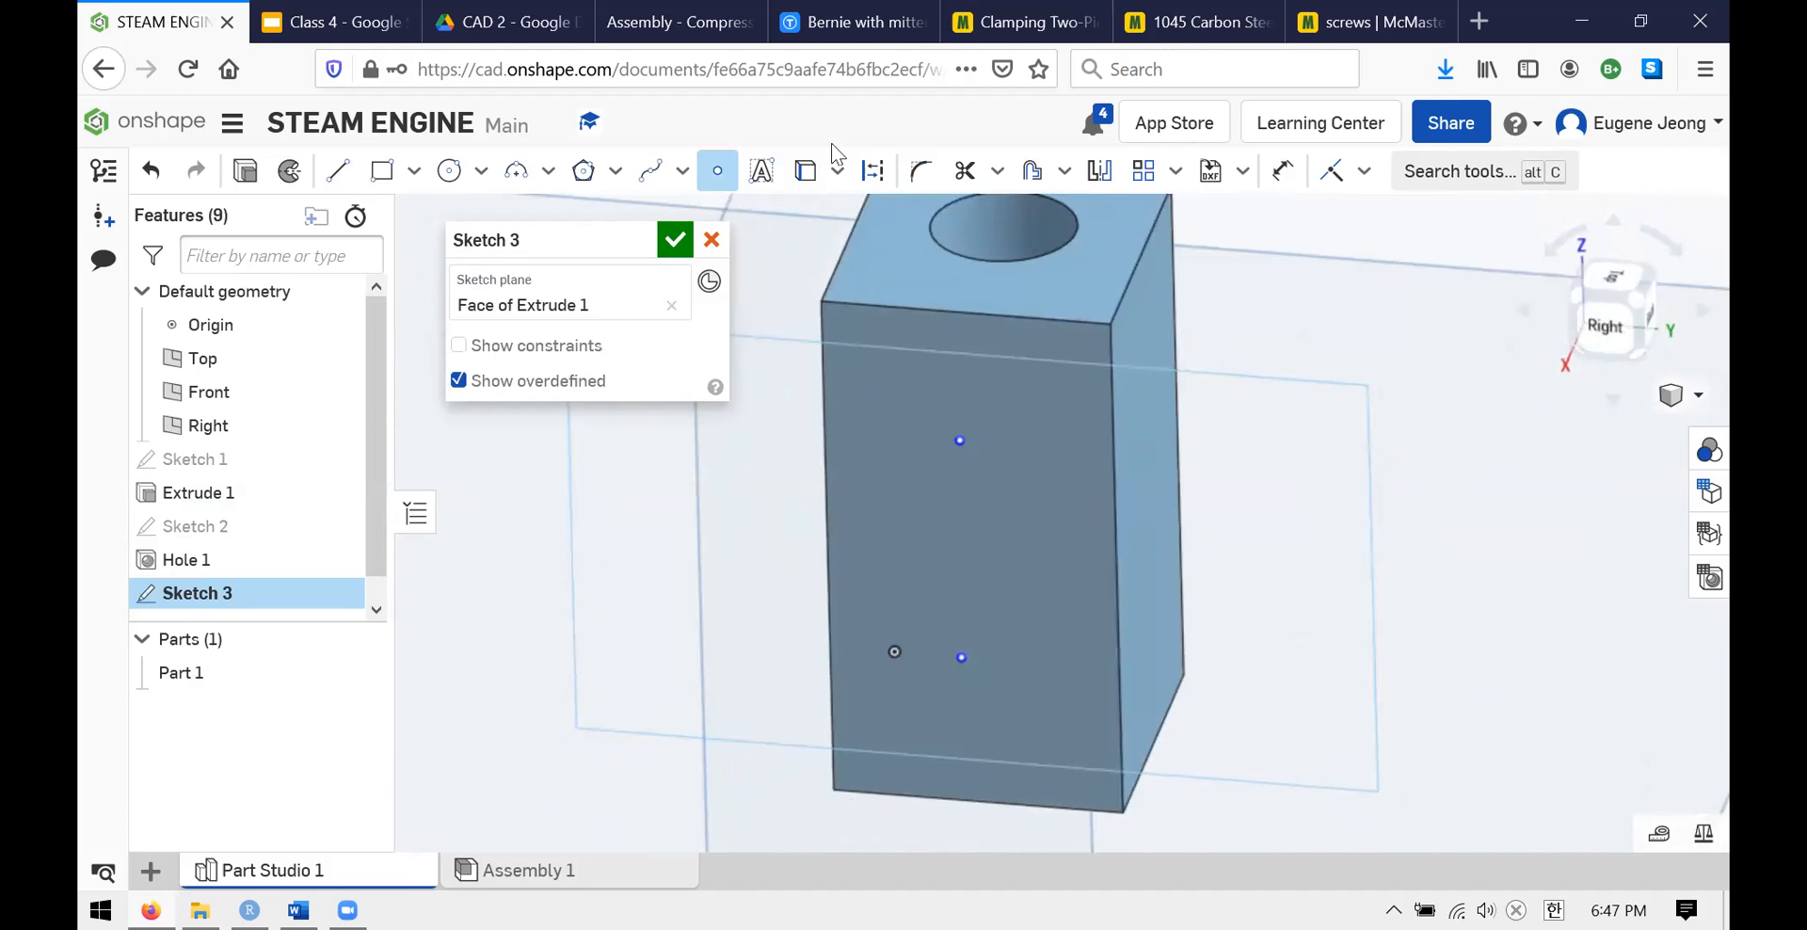
- Check the Cylinder drawing slide, return to the sketch and dimension the upper point 0.5 in from the face's left vertical edge
{"action": "left_click", "coordinate": [320, 21]}
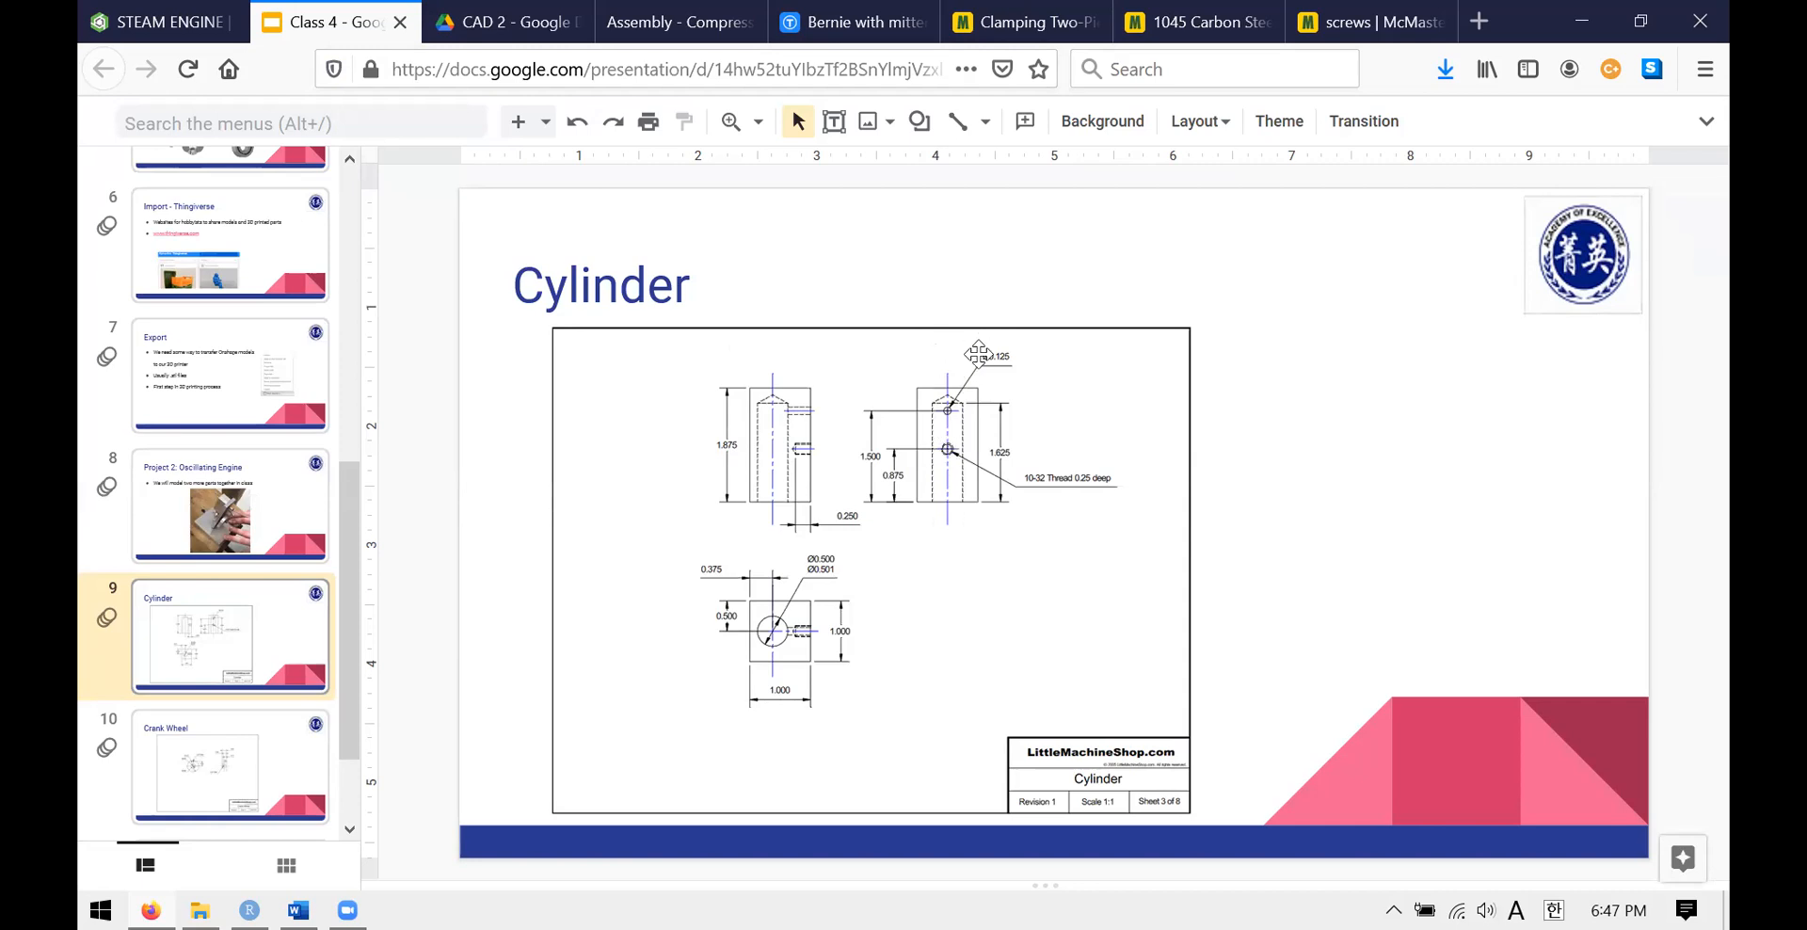
{"action": "left_click", "coordinate": [199, 8]}
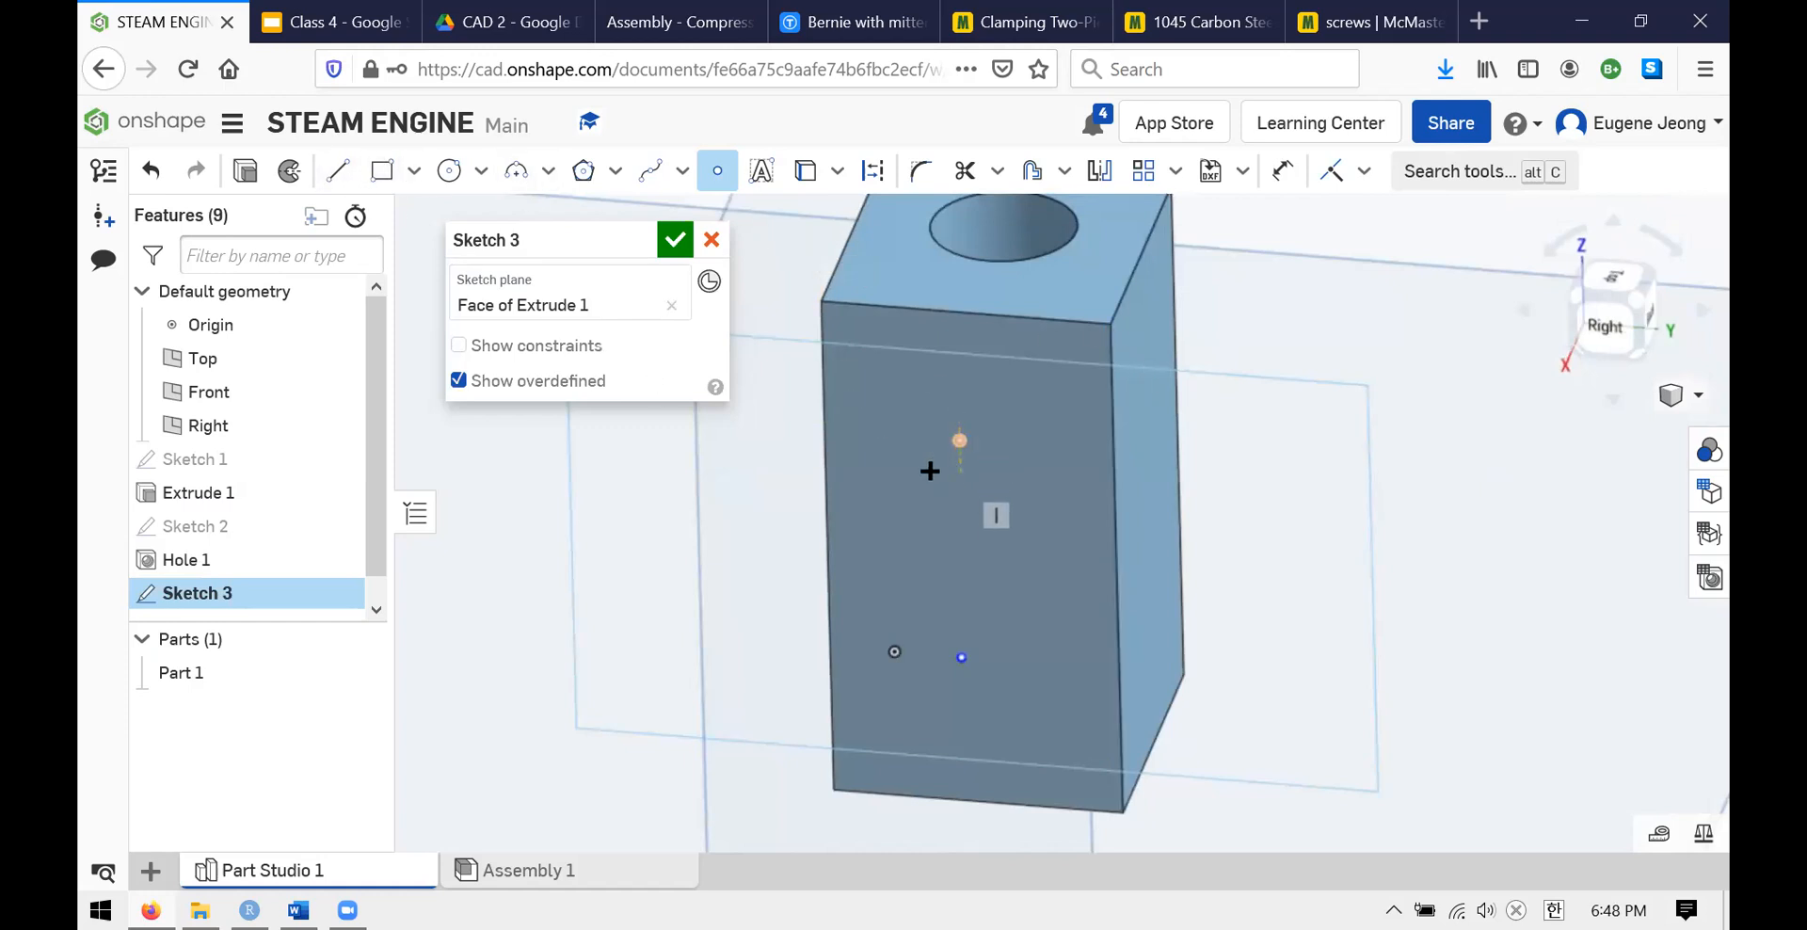
{"action": "key", "text": "u"}
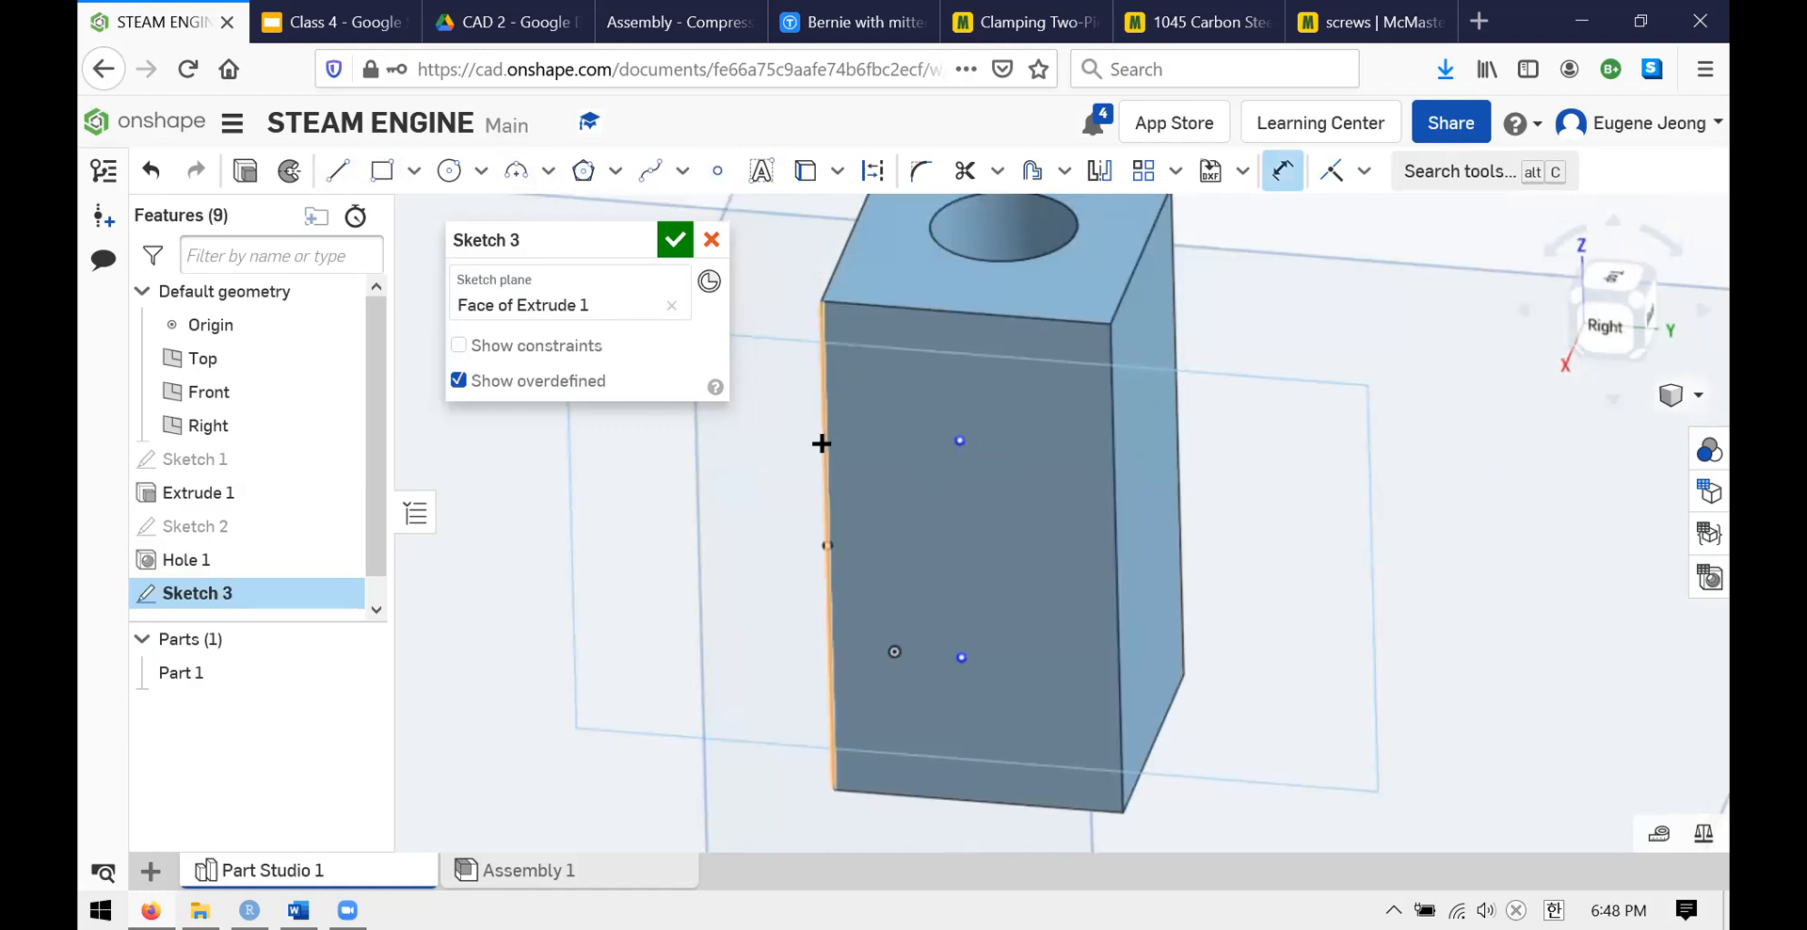
{"action": "left_click", "coordinate": [955, 438]}
{"action": "left_click", "coordinate": [823, 413]}
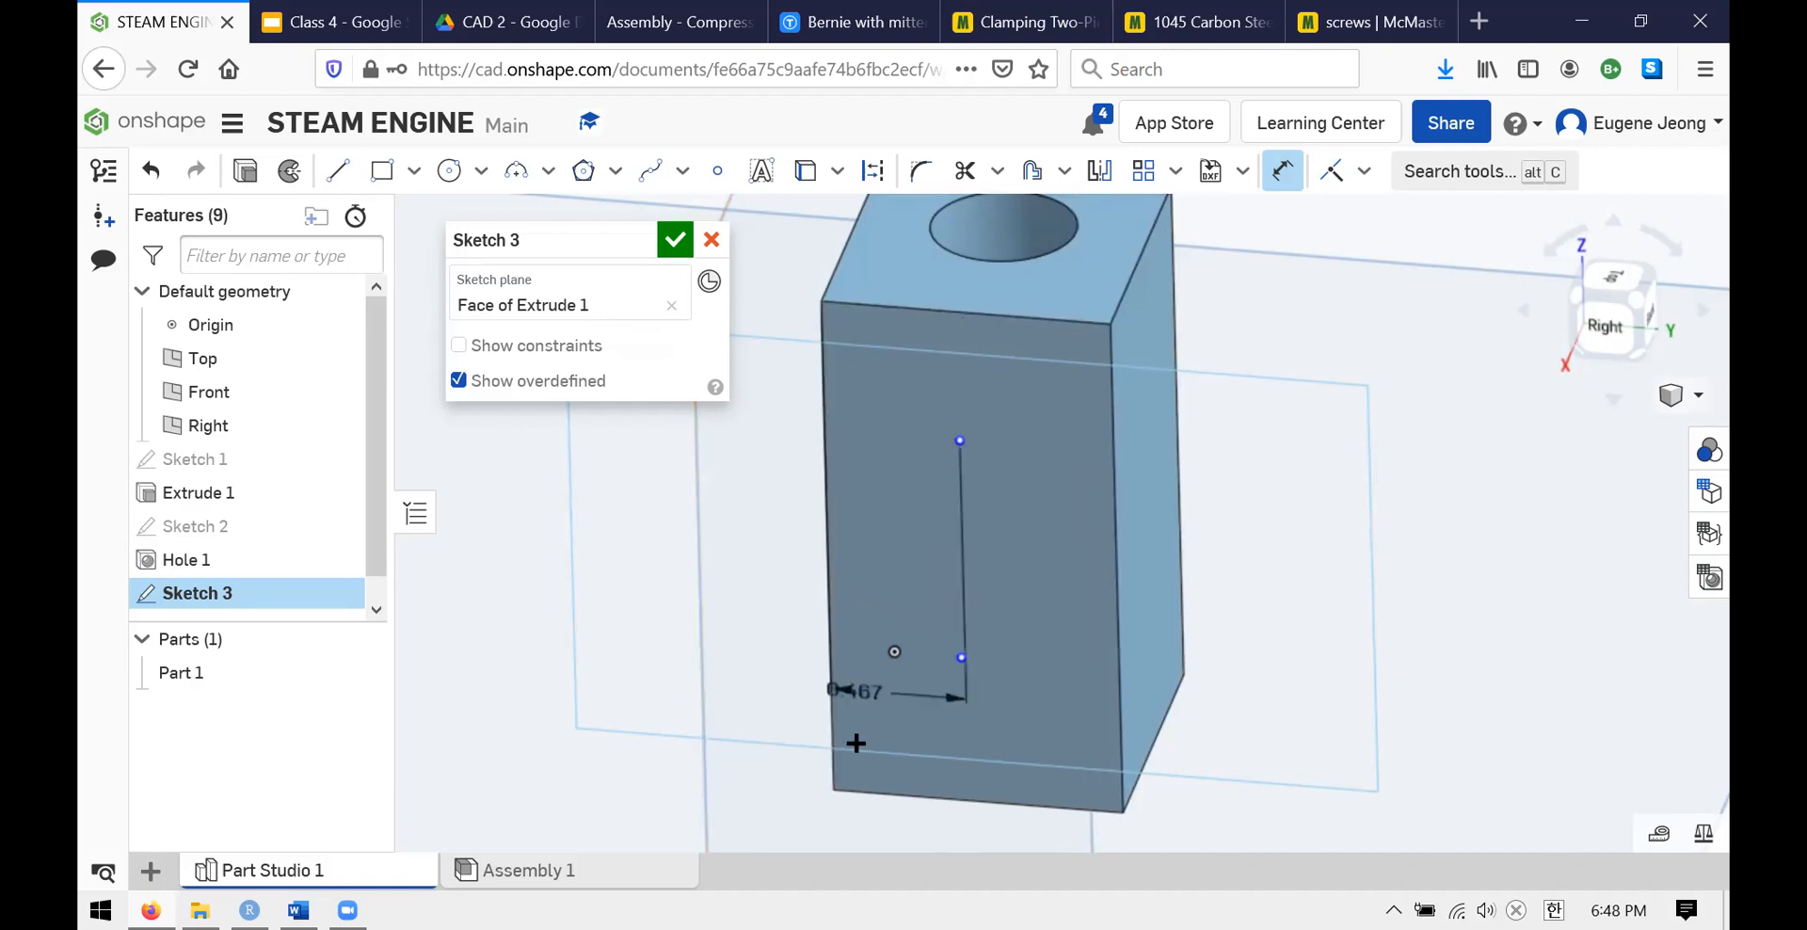
{"action": "left_click", "coordinate": [910, 510]}
{"action": "type", "text": "0.5"}
{"action": "key", "text": "Return"}
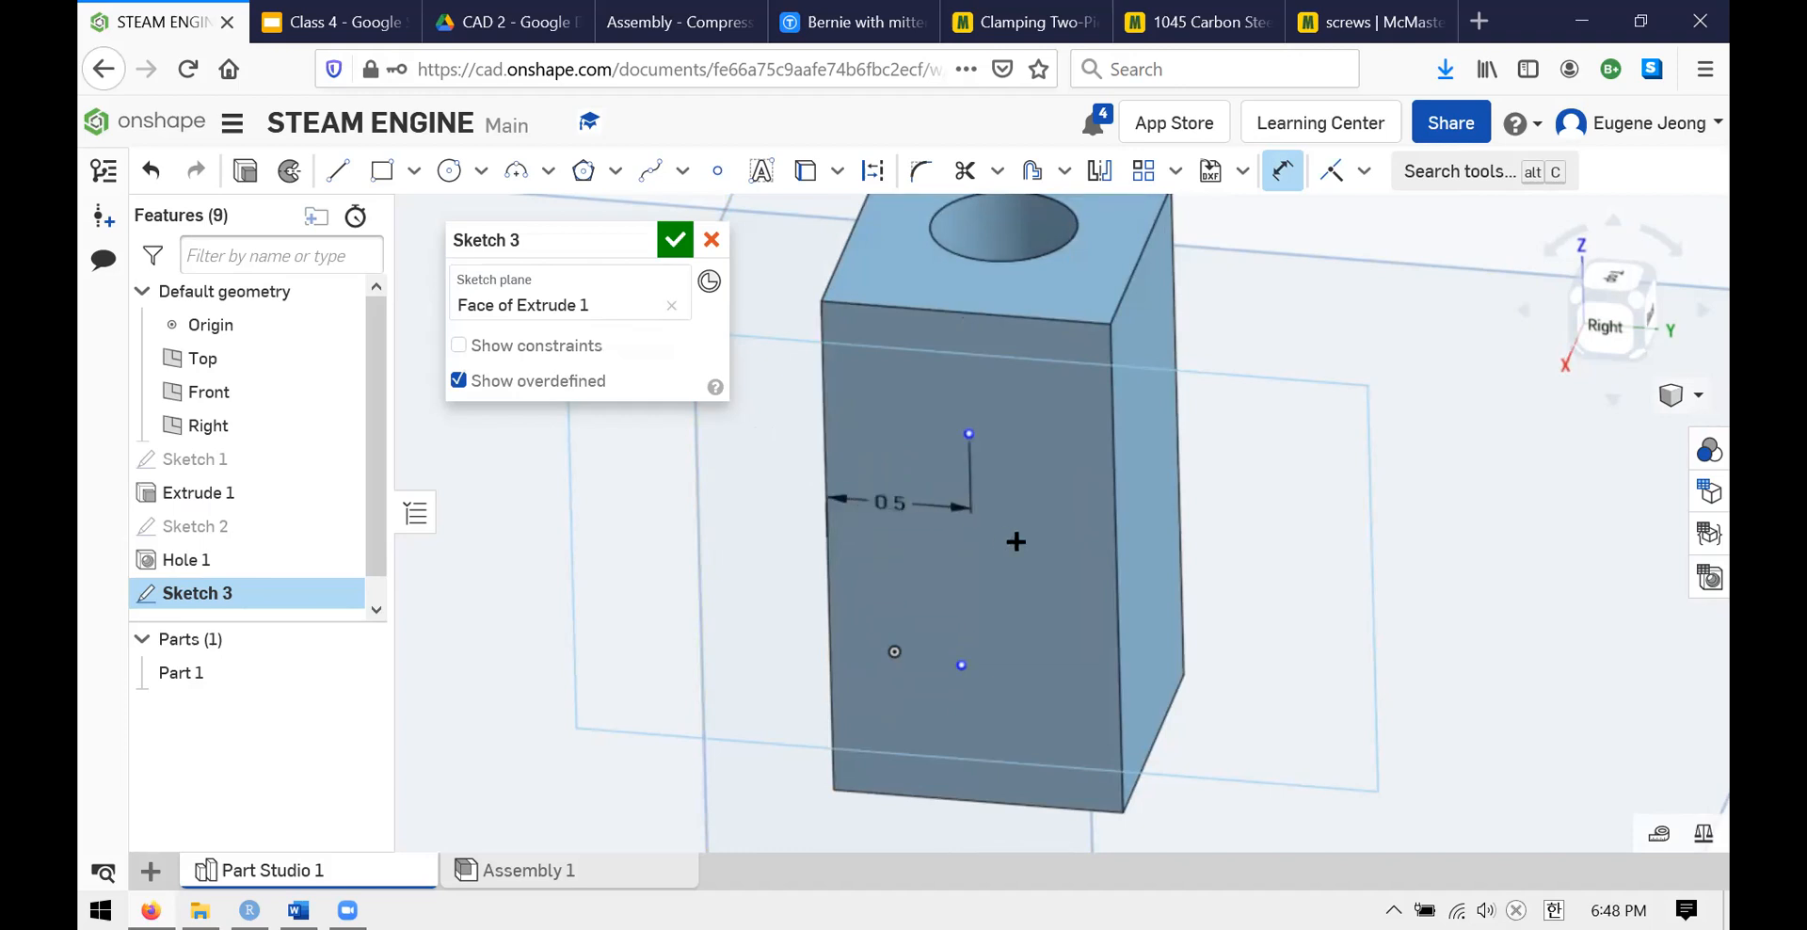
- Dimension the lower sketch point 0.5 in from the same vertical edge of the face
{"action": "scroll", "coordinate": [1146, 513], "scroll_direction": "down", "scroll_amount": 1}
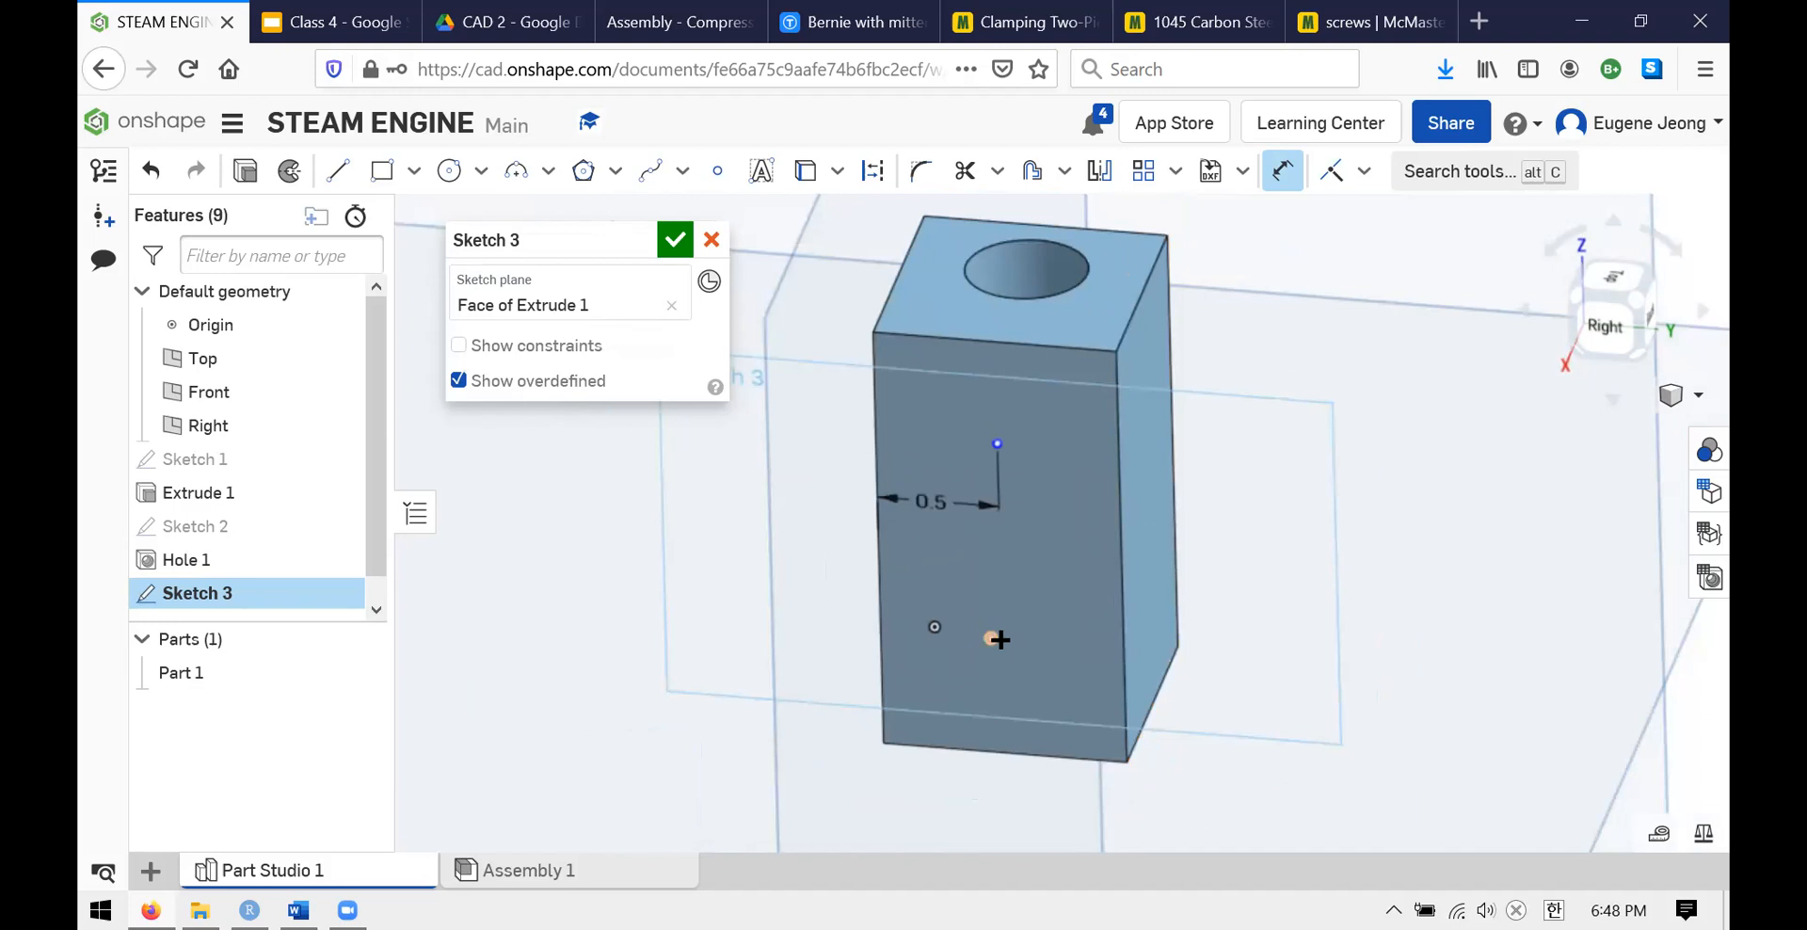
{"action": "left_click", "coordinate": [881, 637]}
{"action": "left_click", "coordinate": [928, 664]}
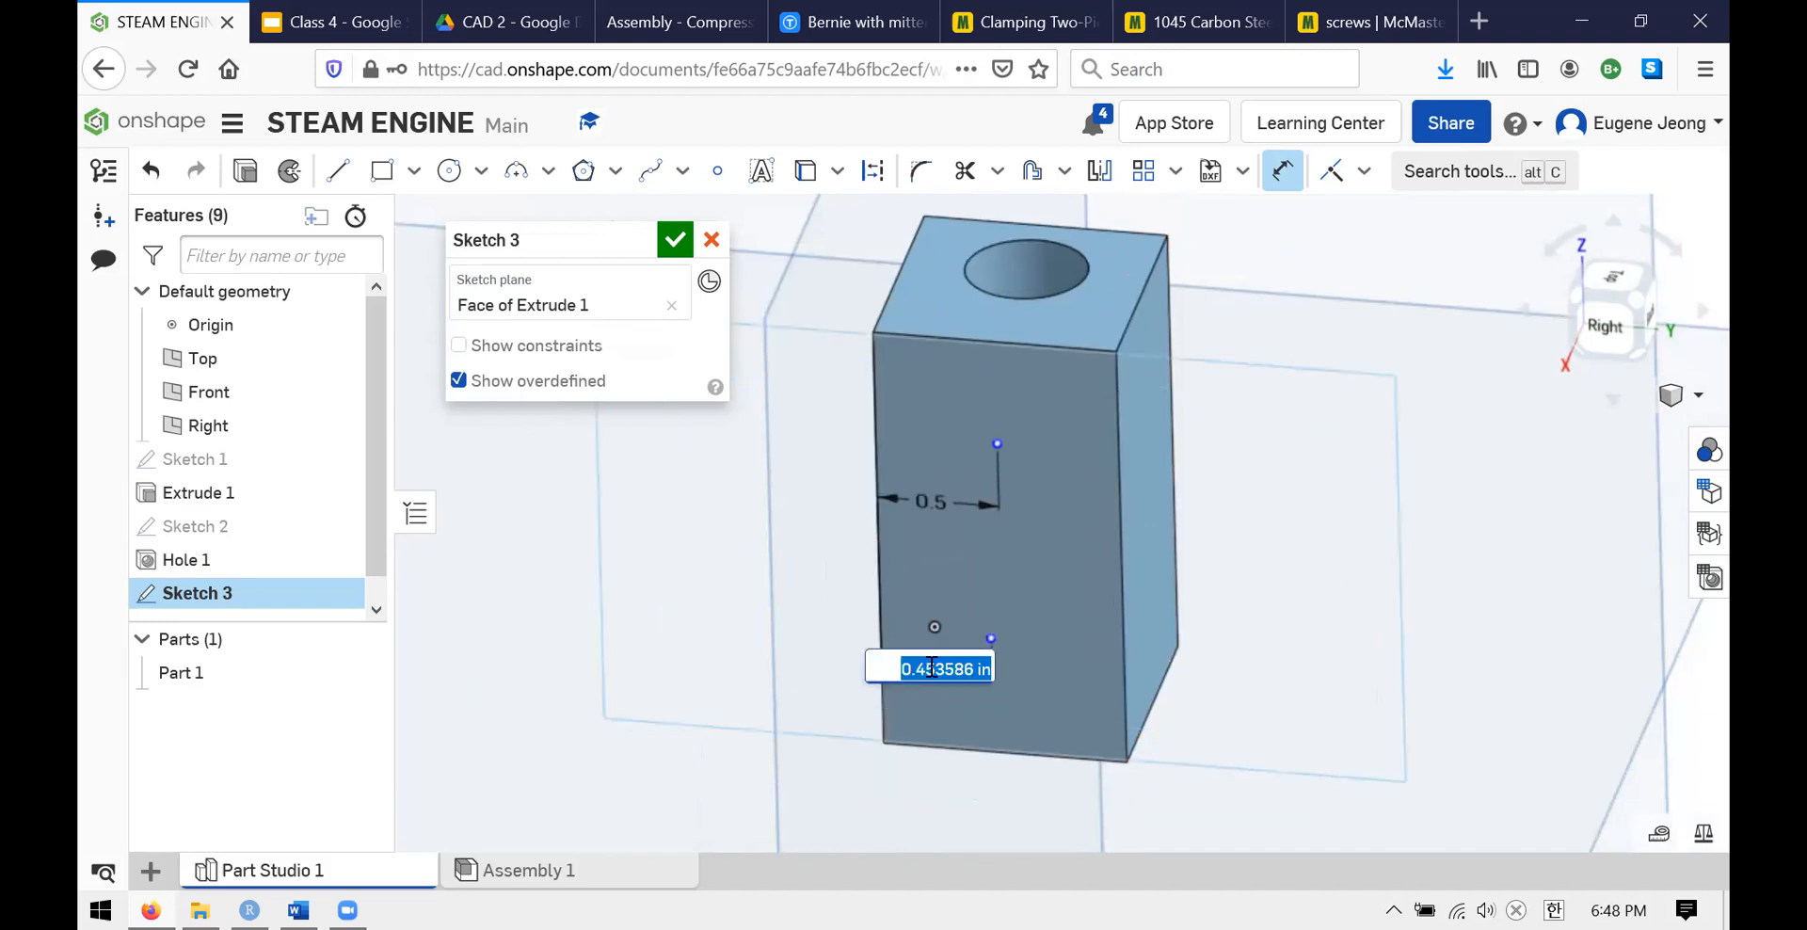
{"action": "type", "text": "0.5"}
{"action": "key", "text": "Return"}
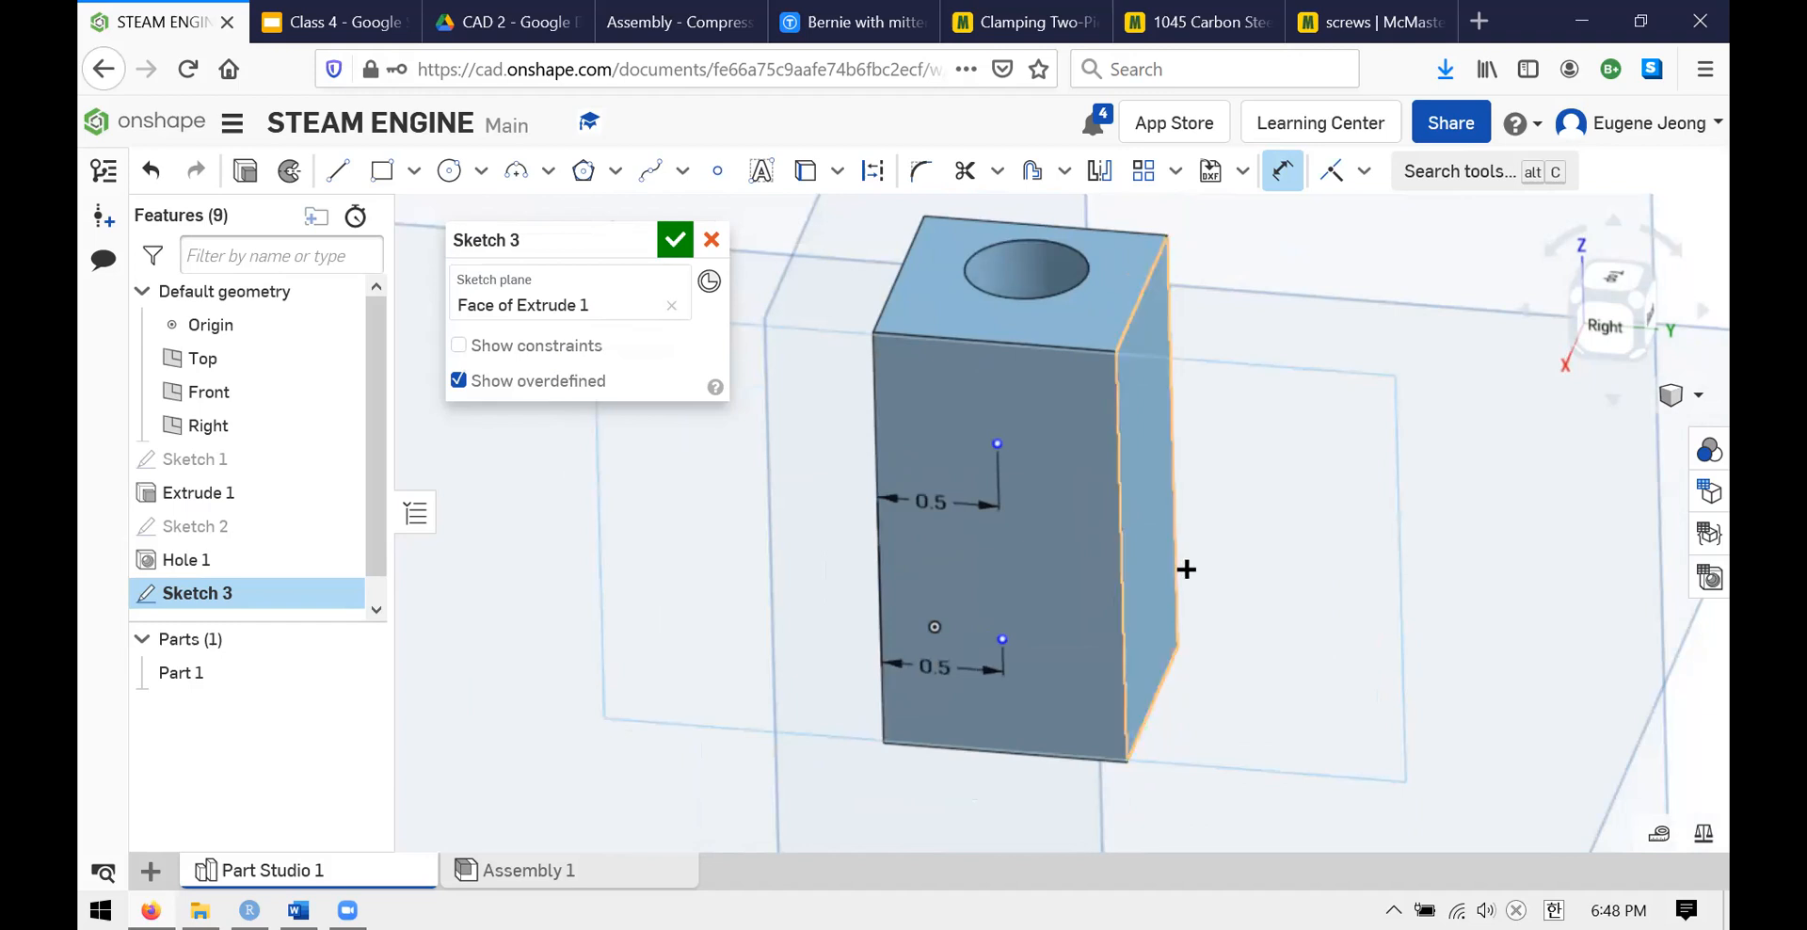
- Check the side-hole heights on the Cylinder slide and dimension the upper point 0.875 in from the face's top edge
{"action": "scroll", "coordinate": [910, 613], "scroll_direction": "down", "scroll_amount": 2}
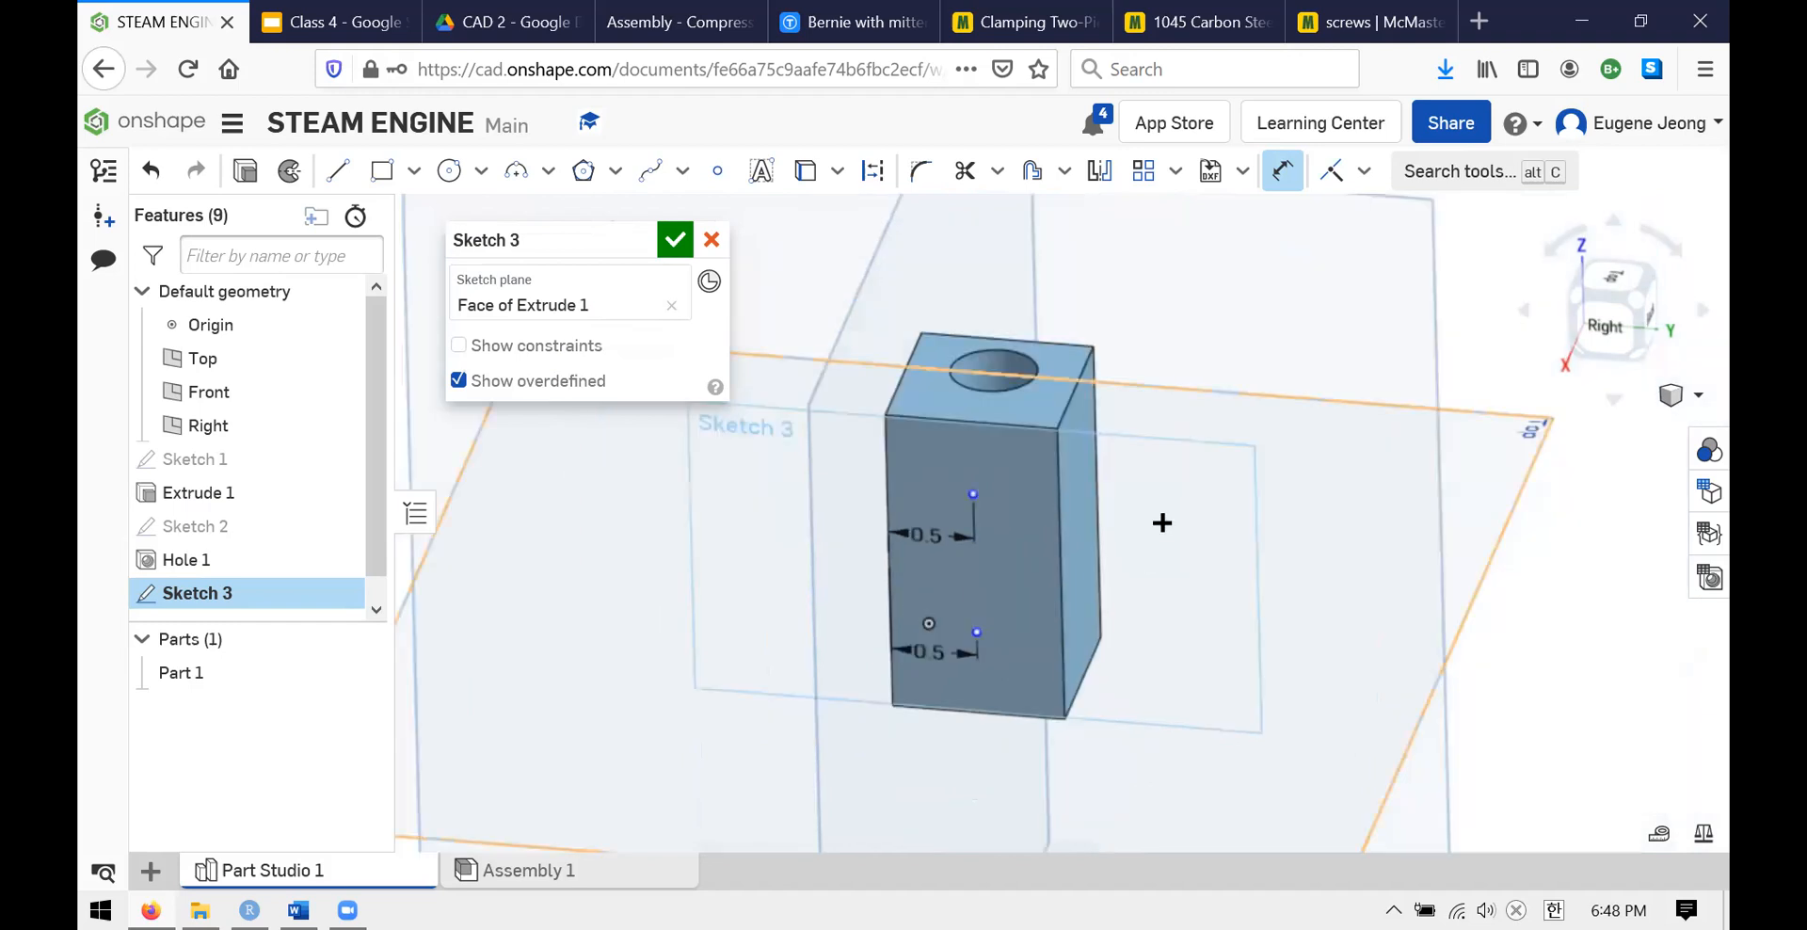
{"action": "scroll", "coordinate": [1162, 524], "scroll_direction": "up", "scroll_amount": 2}
{"action": "right_click_drag", "start_coordinate": [1213, 616], "coordinate": [1202, 549]}
{"action": "scroll", "coordinate": [1017, 635], "scroll_direction": "up", "scroll_amount": 1}
{"action": "scroll", "coordinate": [1008, 641], "scroll_direction": "down", "scroll_amount": 2}
{"action": "scroll", "coordinate": [935, 651], "scroll_direction": "up", "scroll_amount": 1}
{"action": "scroll", "coordinate": [941, 772], "scroll_direction": "up", "scroll_amount": 1}
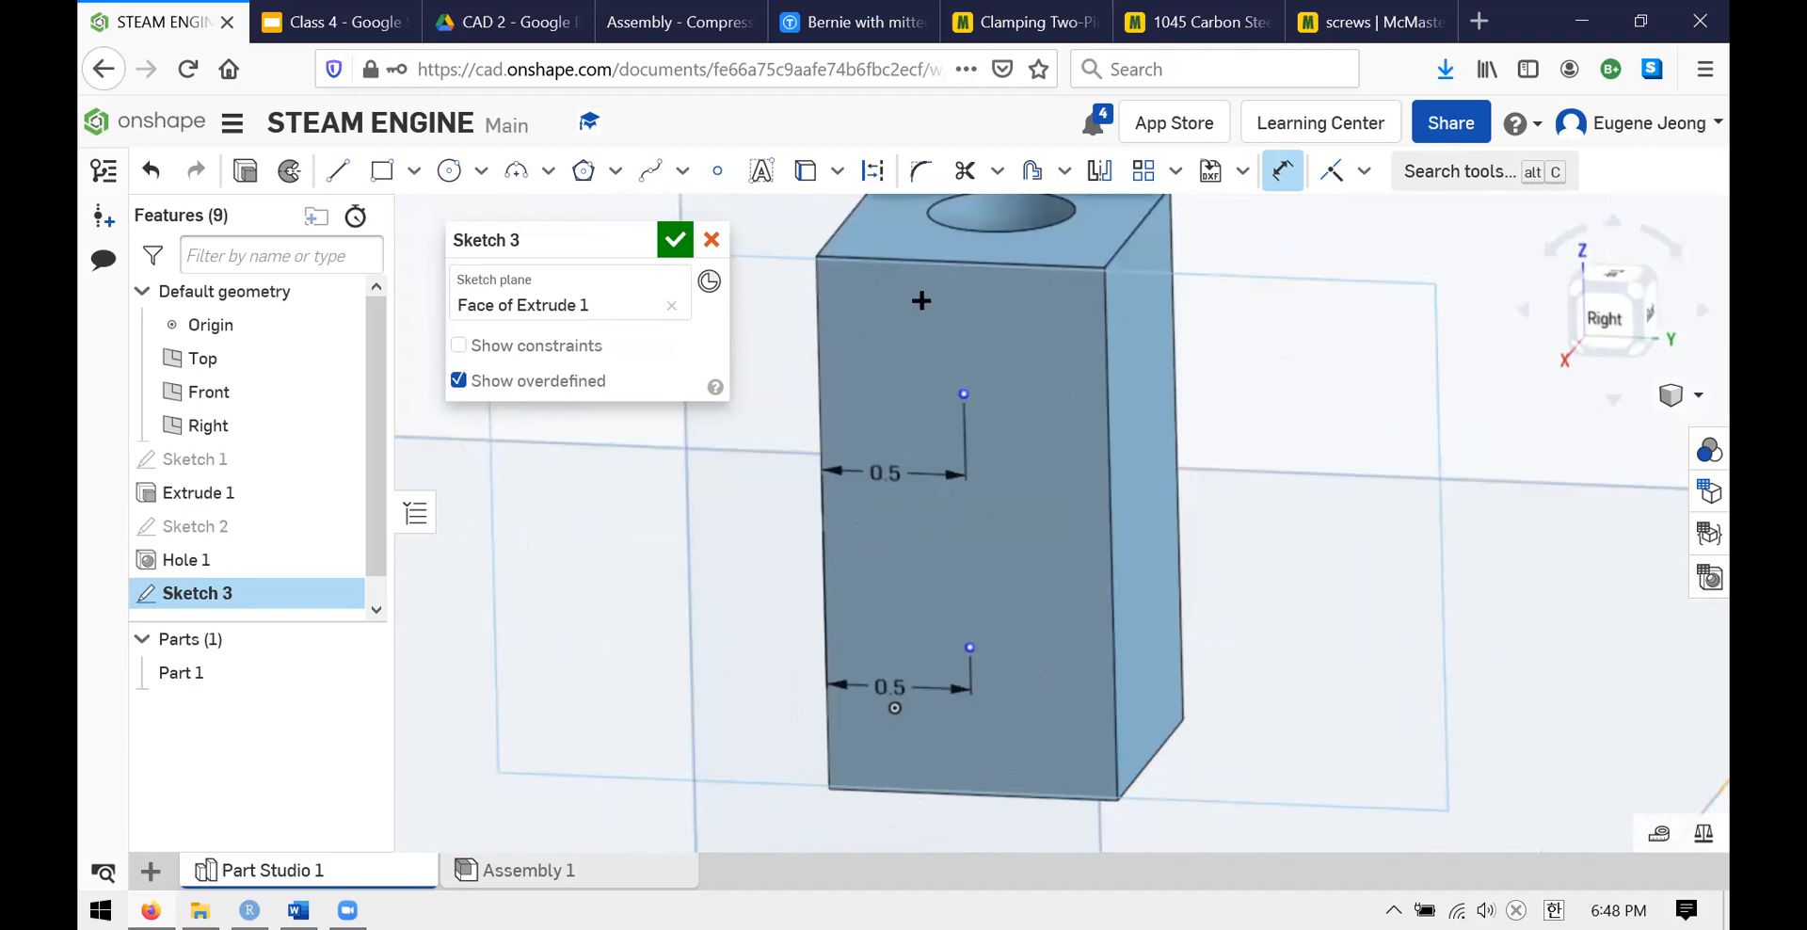
{"action": "left_click", "coordinate": [275, 8]}
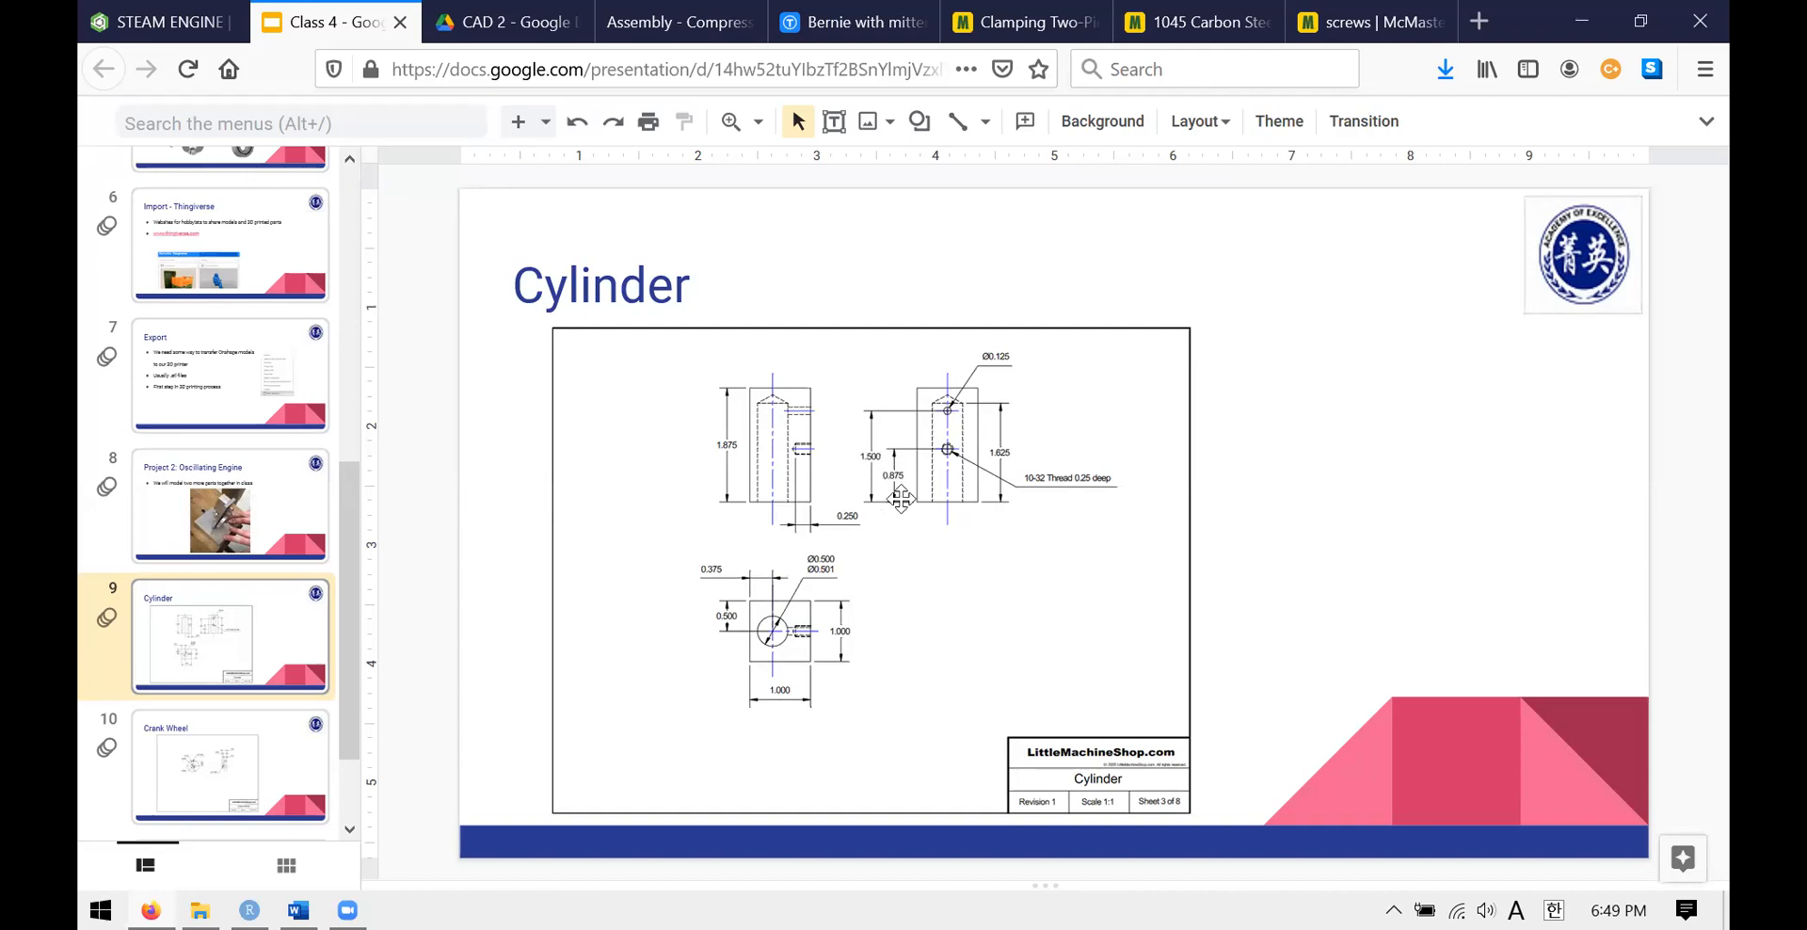
{"action": "left_click", "coordinate": [156, 21]}
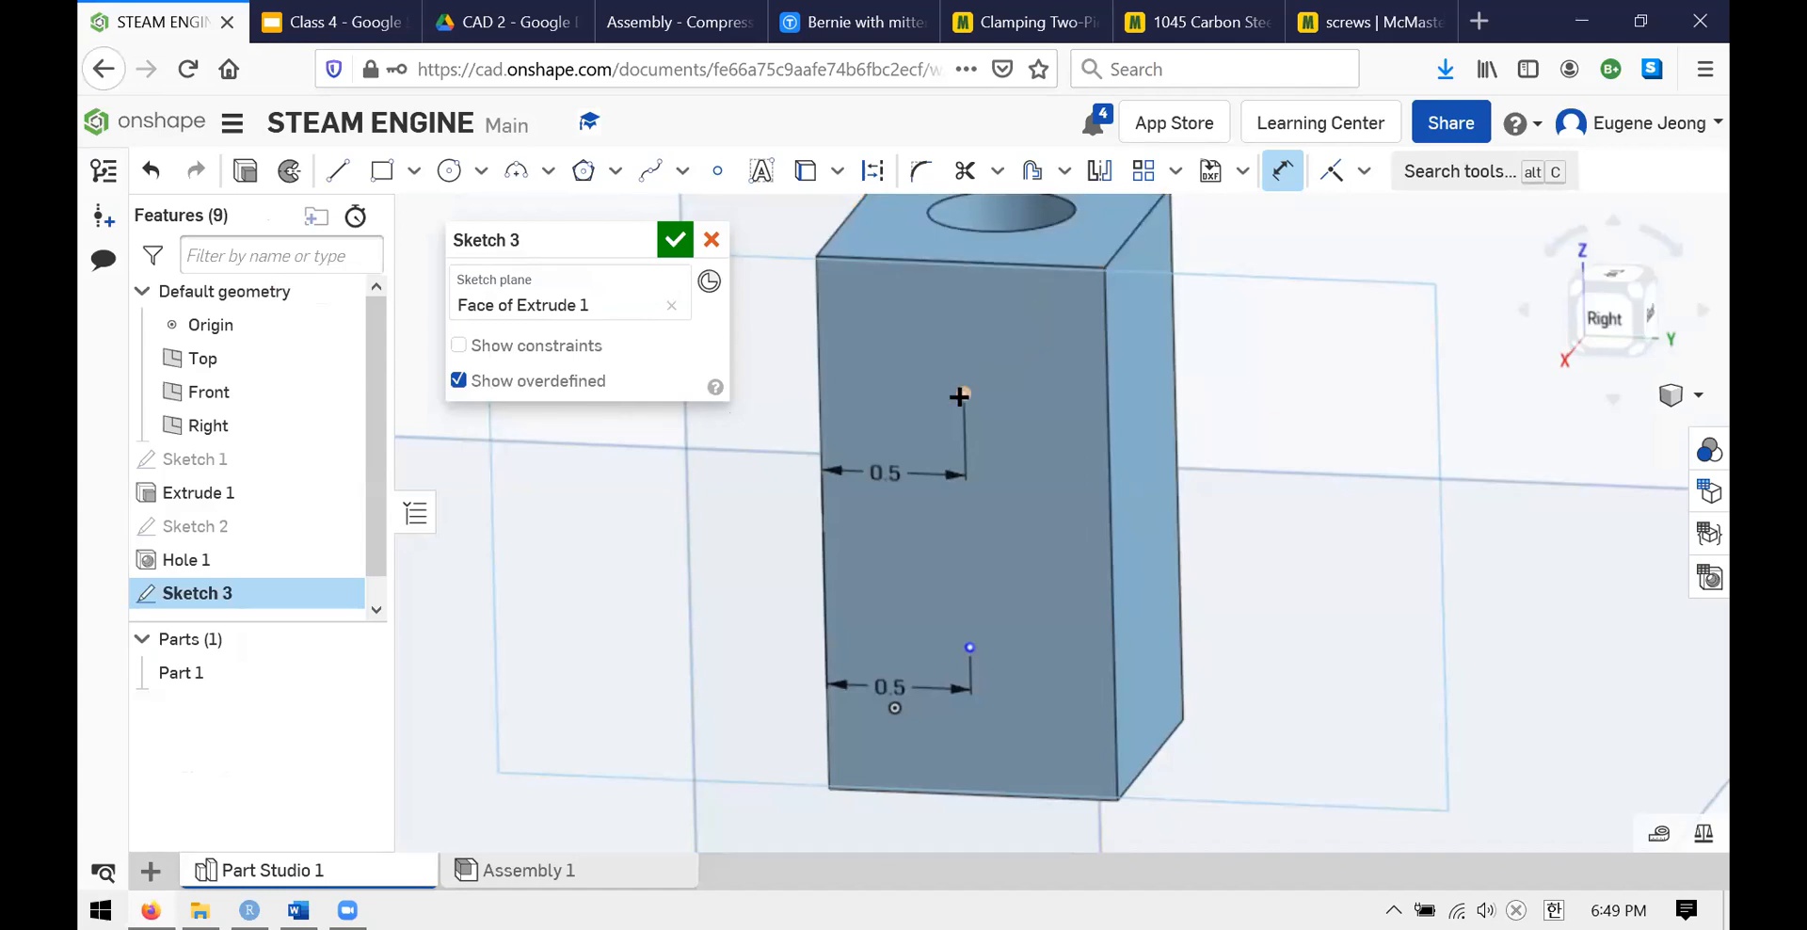
{"action": "left_click", "coordinate": [1229, 340]}
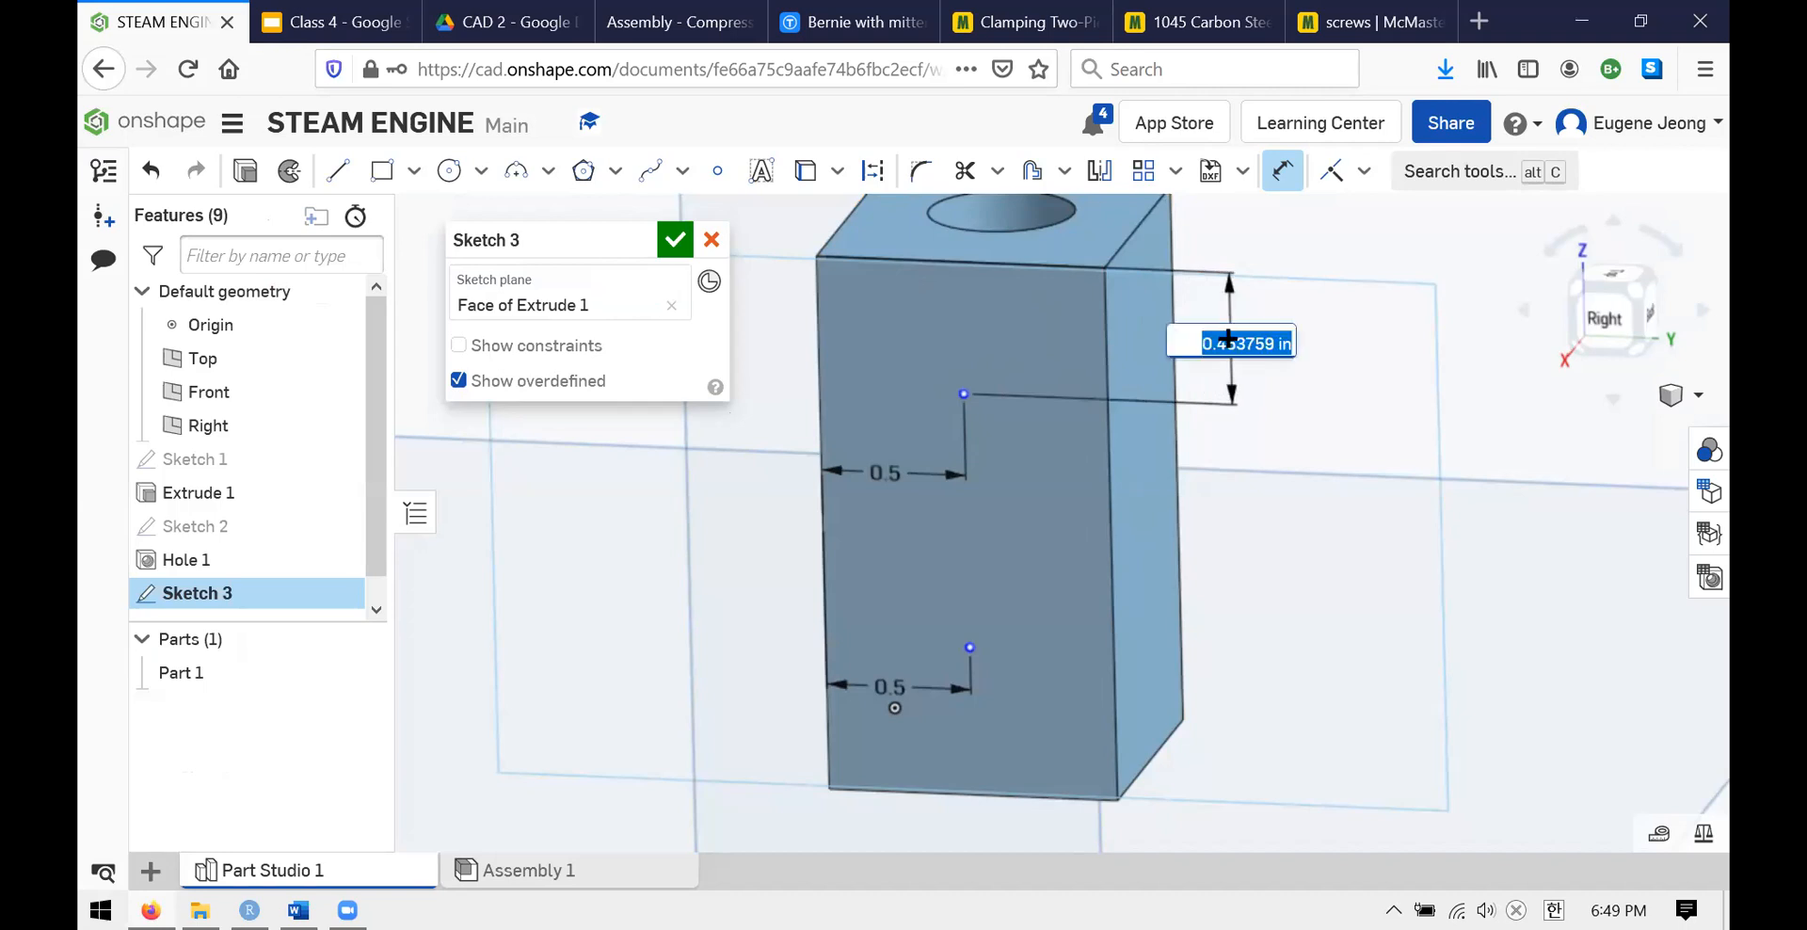
{"action": "key", "text": "BackSpace"}
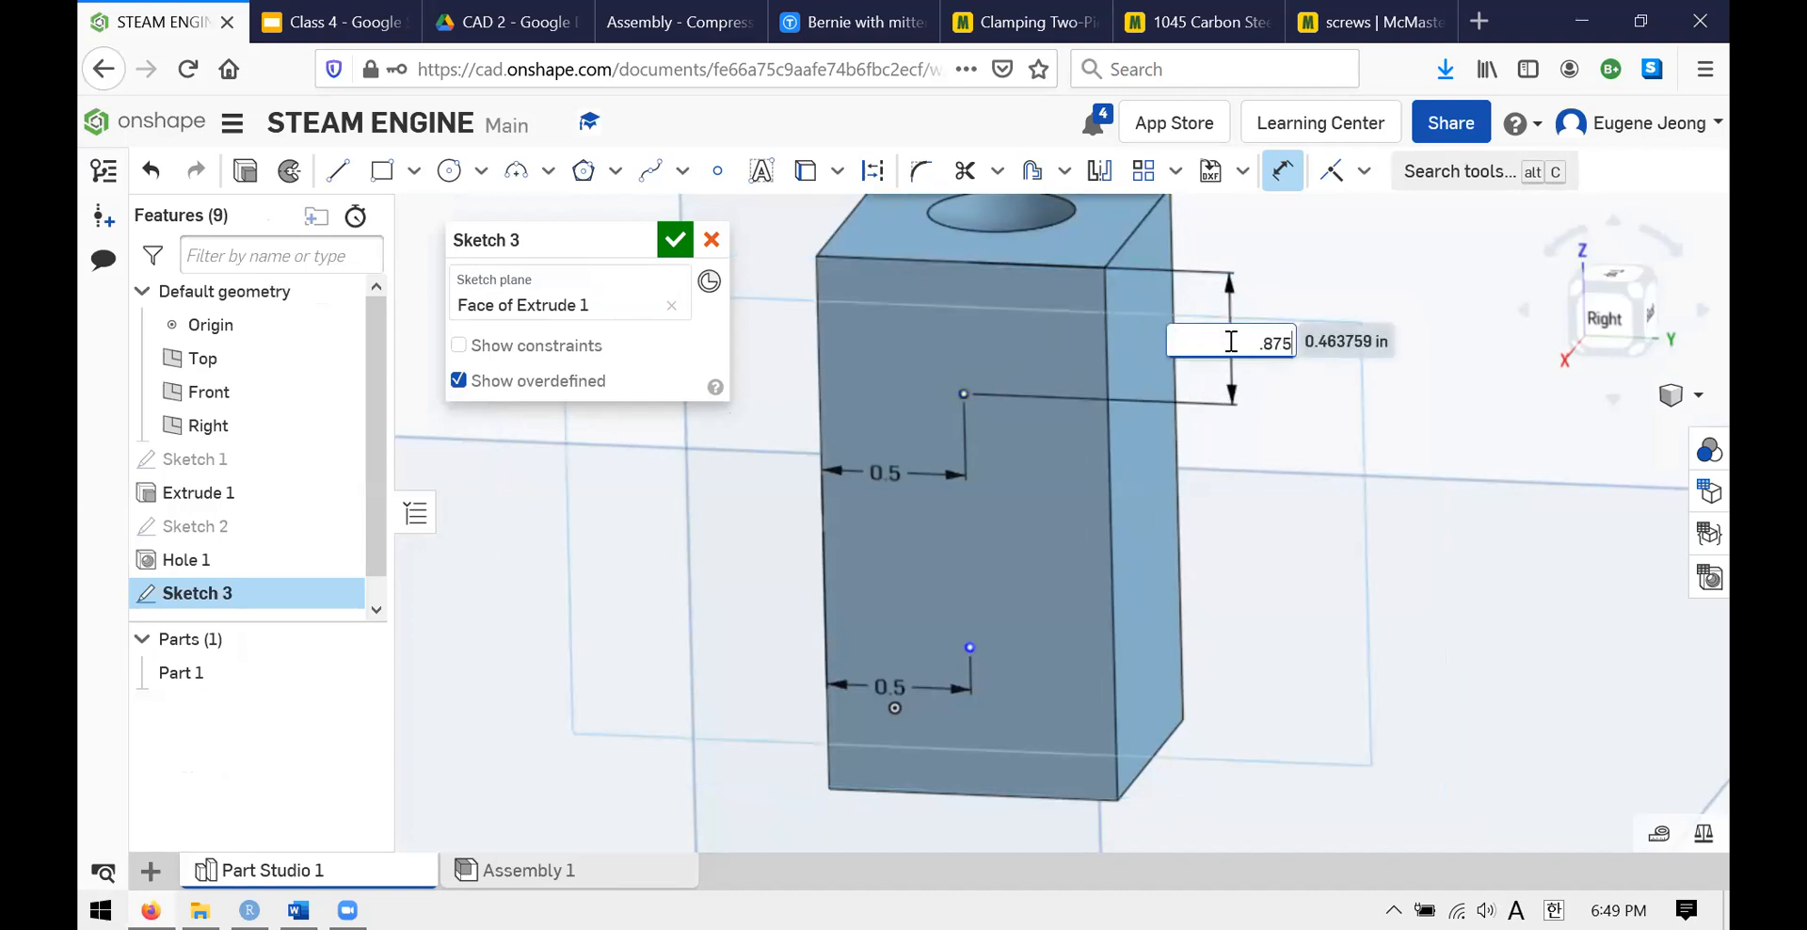
{"action": "type", "text": ".875"}
{"action": "key", "text": "Return"}
- Recheck the Cylinder drawing slide and dimension the lower sketch point 1.5 in from the face's top edge
{"action": "scroll", "coordinate": [1177, 371], "scroll_direction": "up", "scroll_amount": 3}
{"action": "scroll", "coordinate": [1244, 437], "scroll_direction": "down", "scroll_amount": 2}
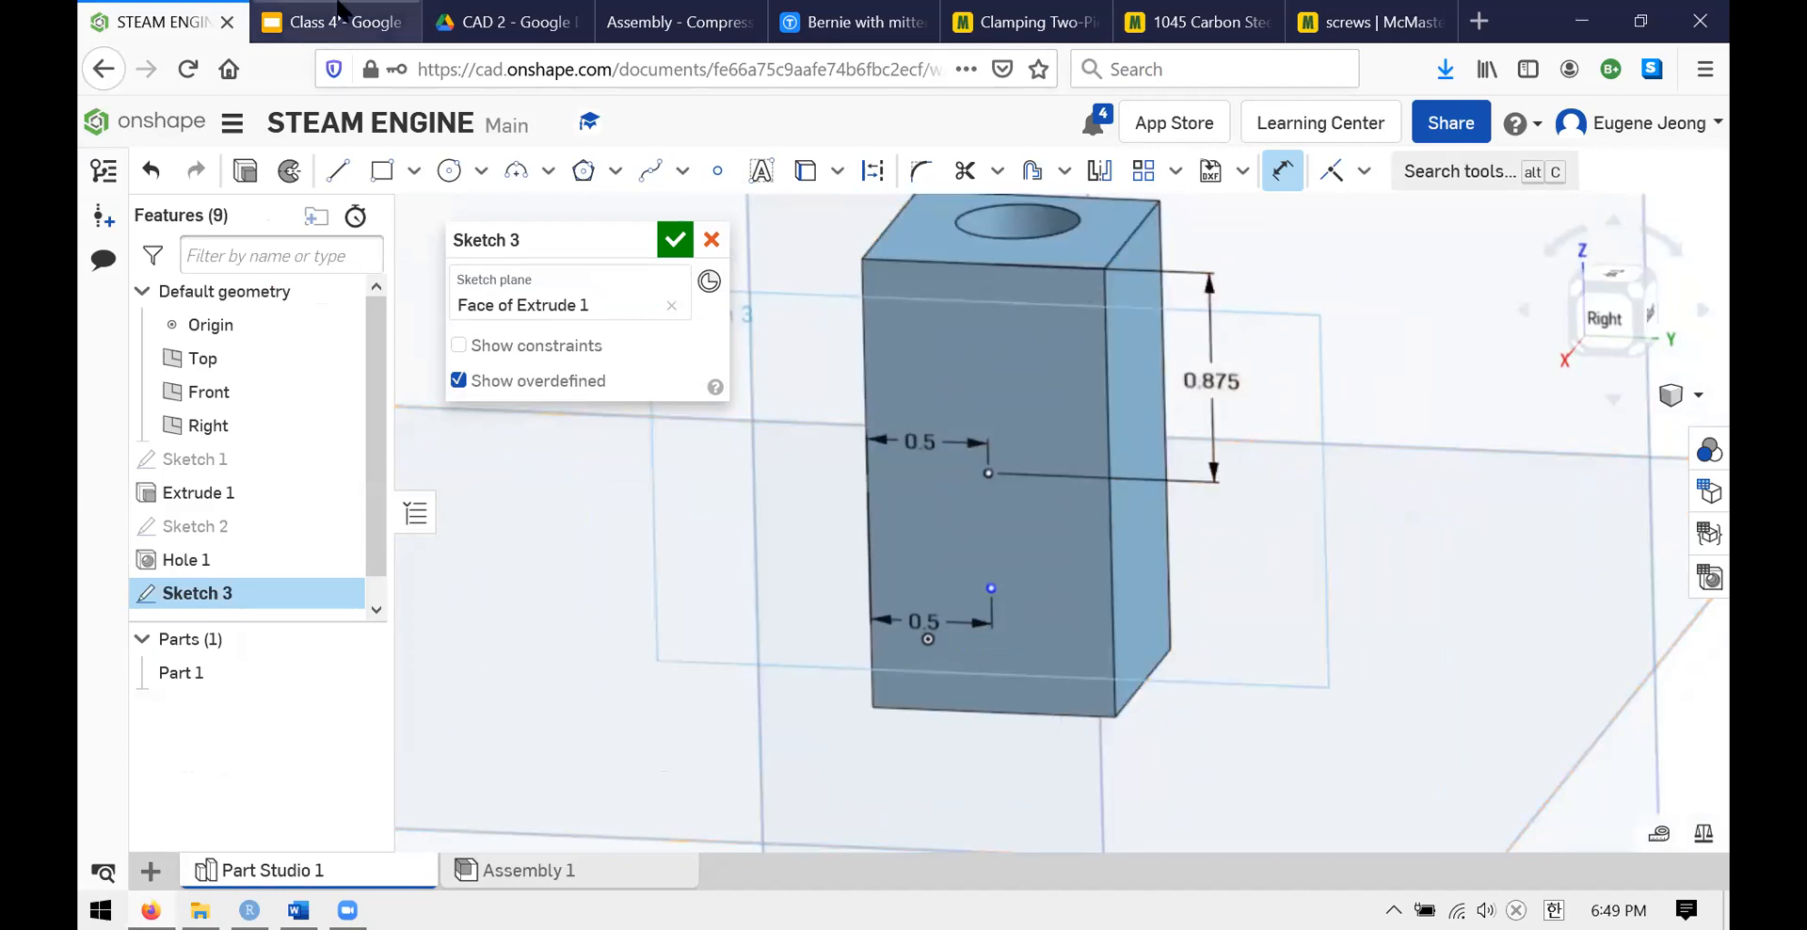
{"action": "left_click", "coordinate": [343, 17]}
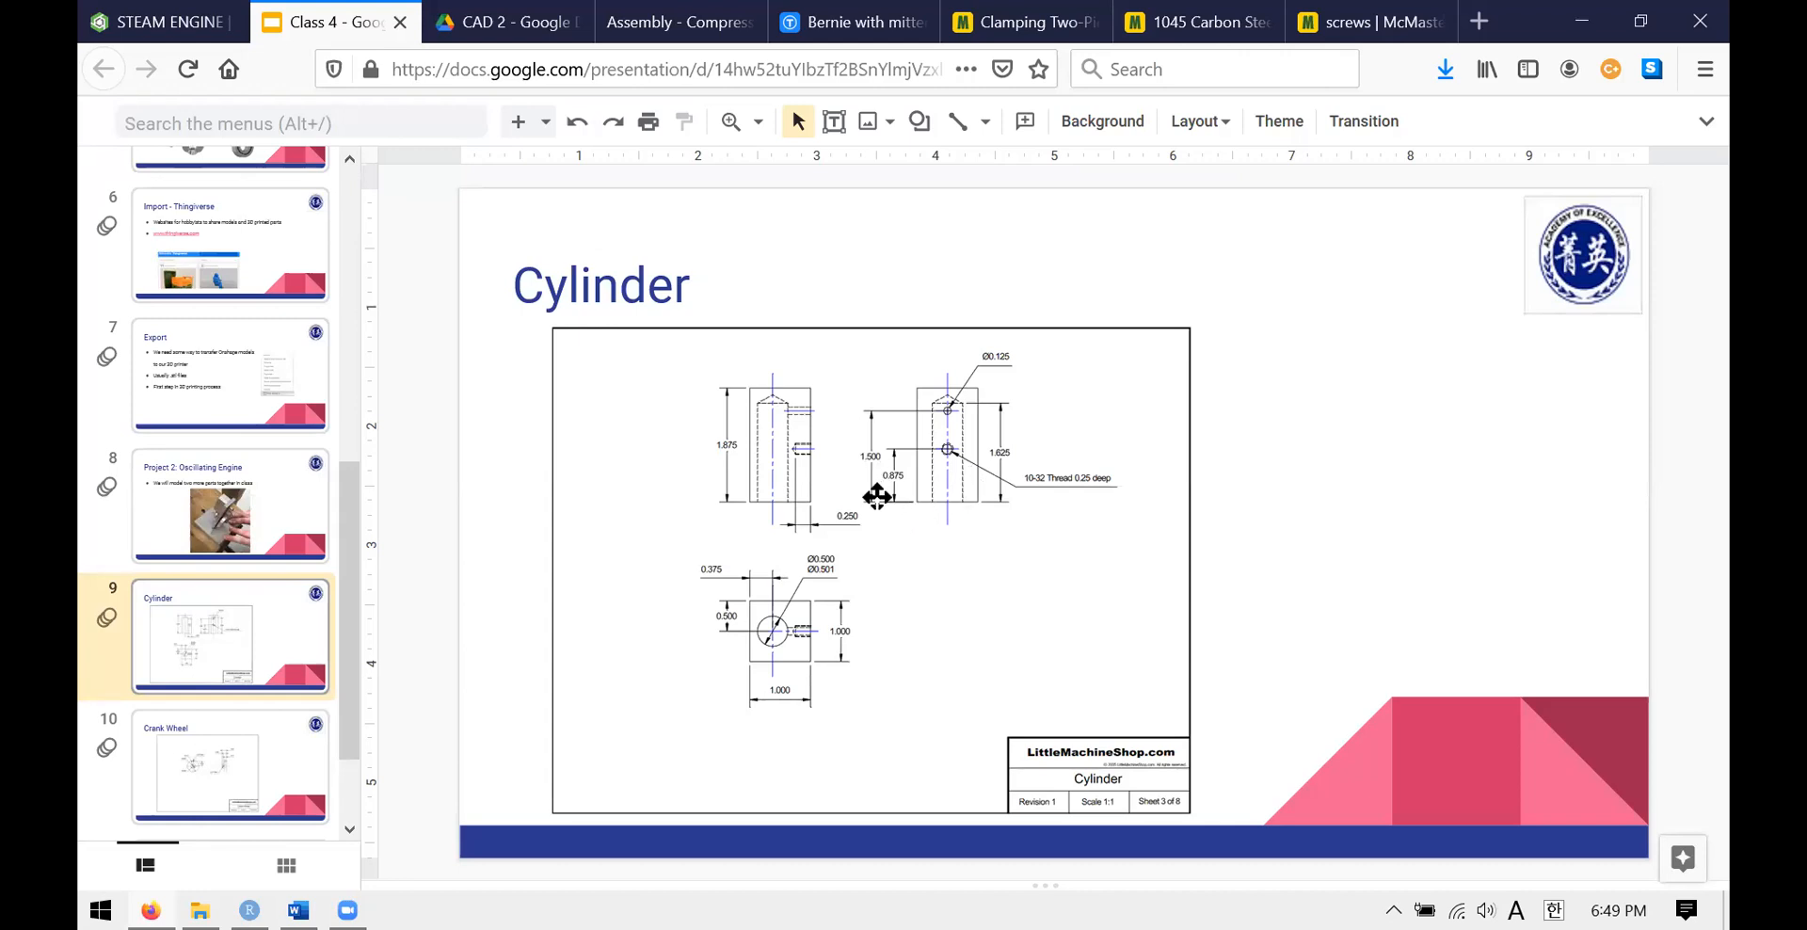
{"action": "left_click", "coordinate": [150, 13]}
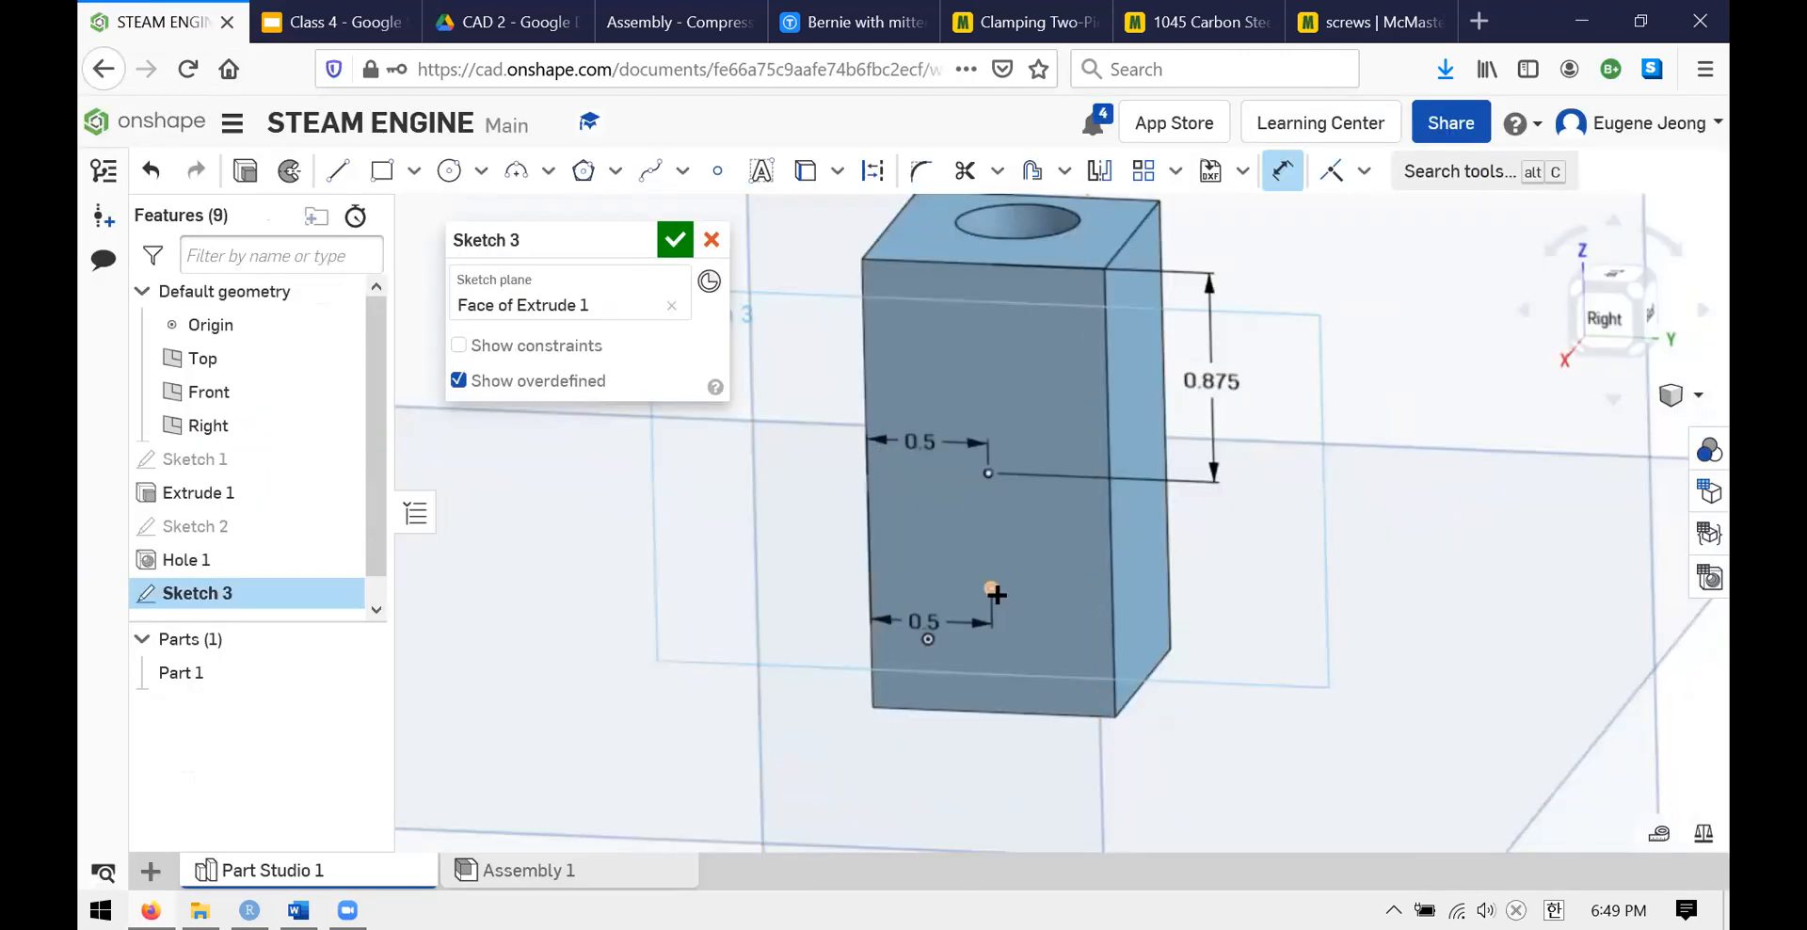
{"action": "left_click", "coordinate": [1057, 267]}
{"action": "left_click", "coordinate": [1270, 462]}
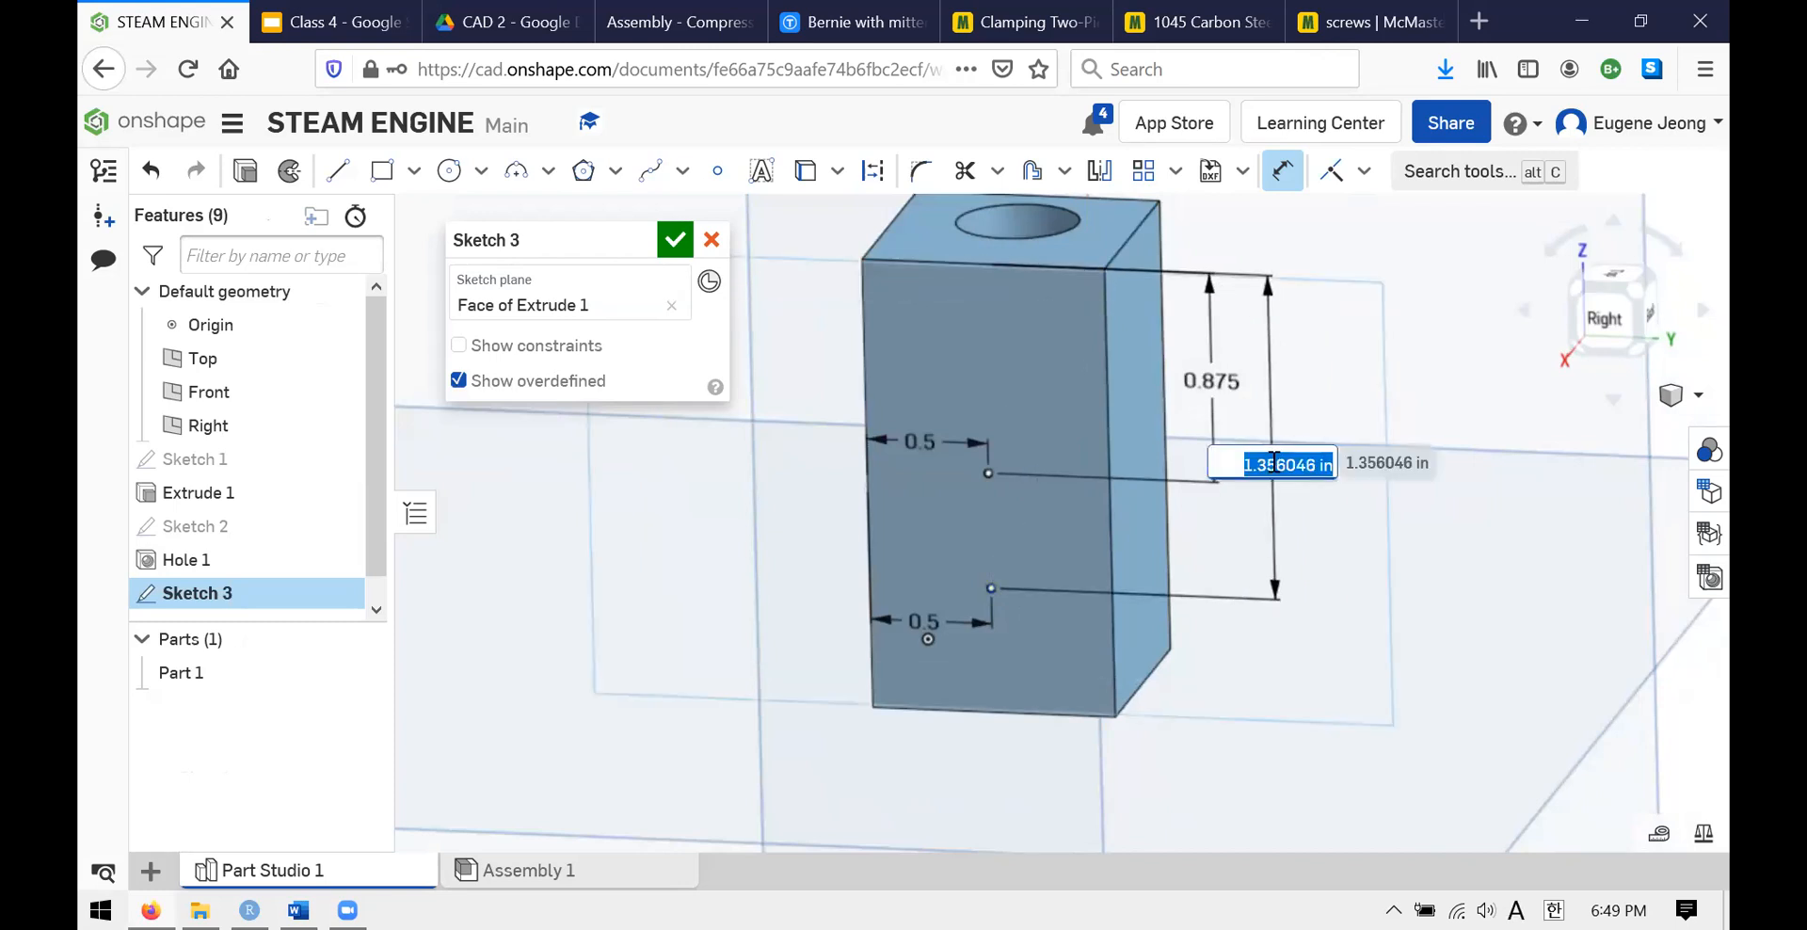
{"action": "type", "text": "1.5"}
{"action": "key", "text": "Return"}
- Look over the dimensions of the two side-hole points and accept the sketch
{"action": "scroll", "coordinate": [824, 399], "scroll_direction": "up", "scroll_amount": 2}
{"action": "scroll", "coordinate": [1016, 390], "scroll_direction": "down", "scroll_amount": 4}
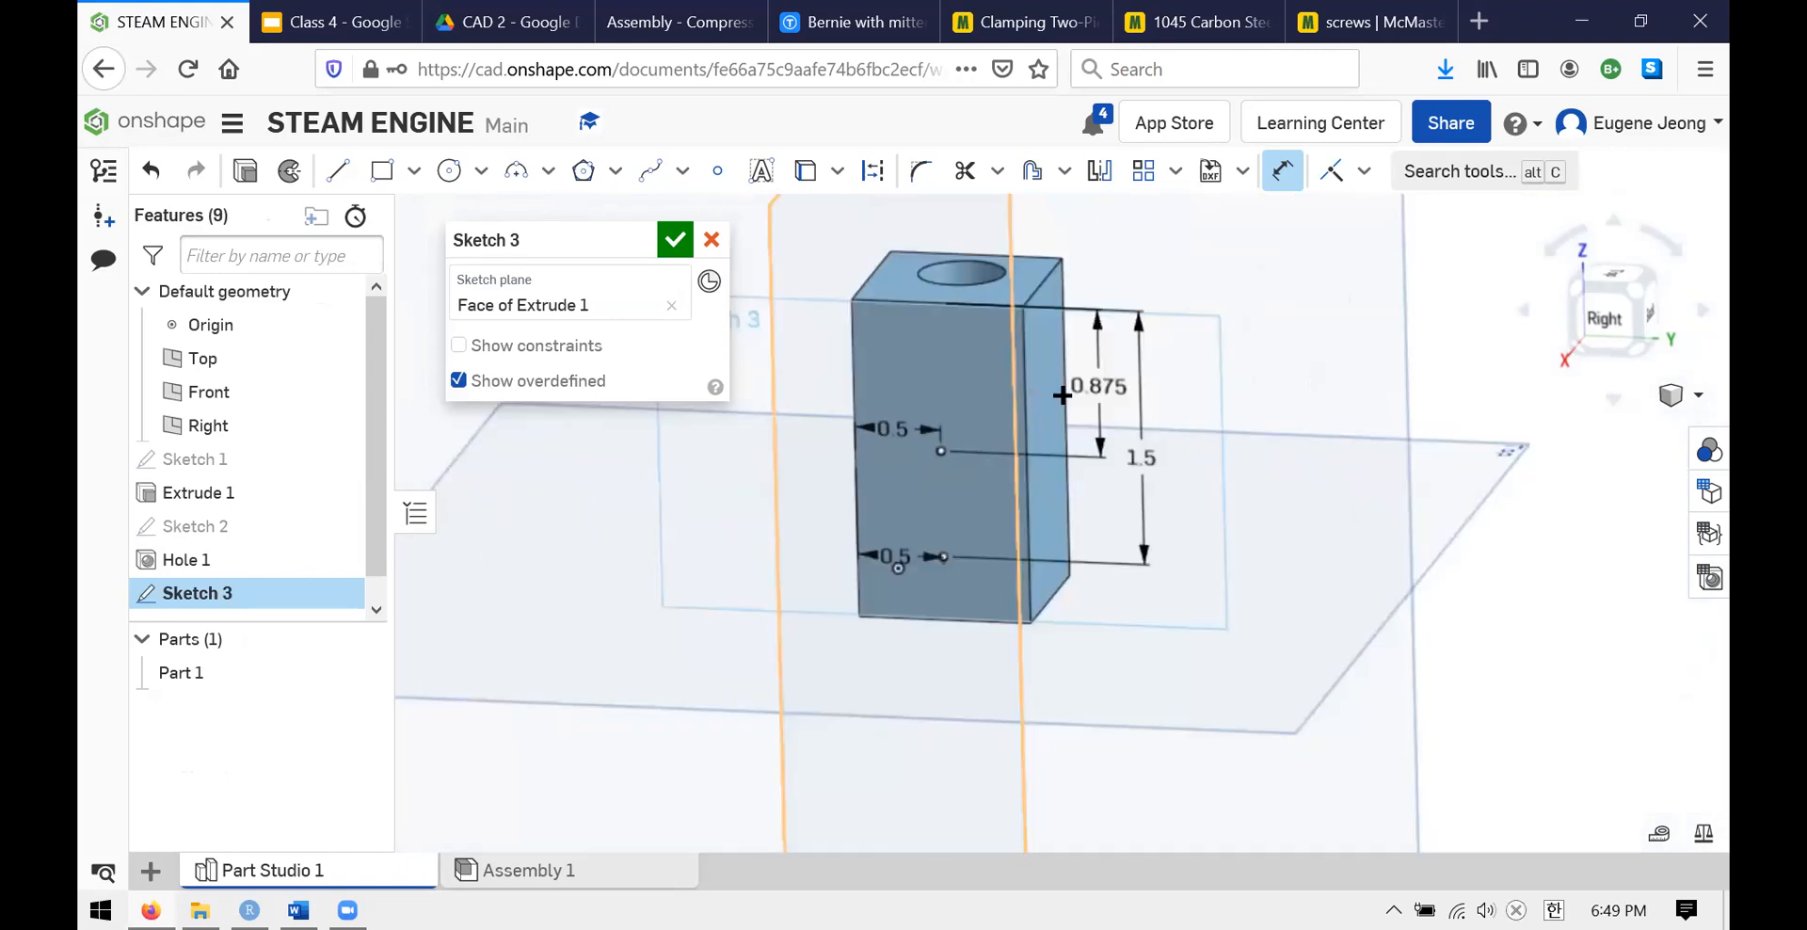
{"action": "scroll", "coordinate": [1196, 383], "scroll_direction": "up", "scroll_amount": 3}
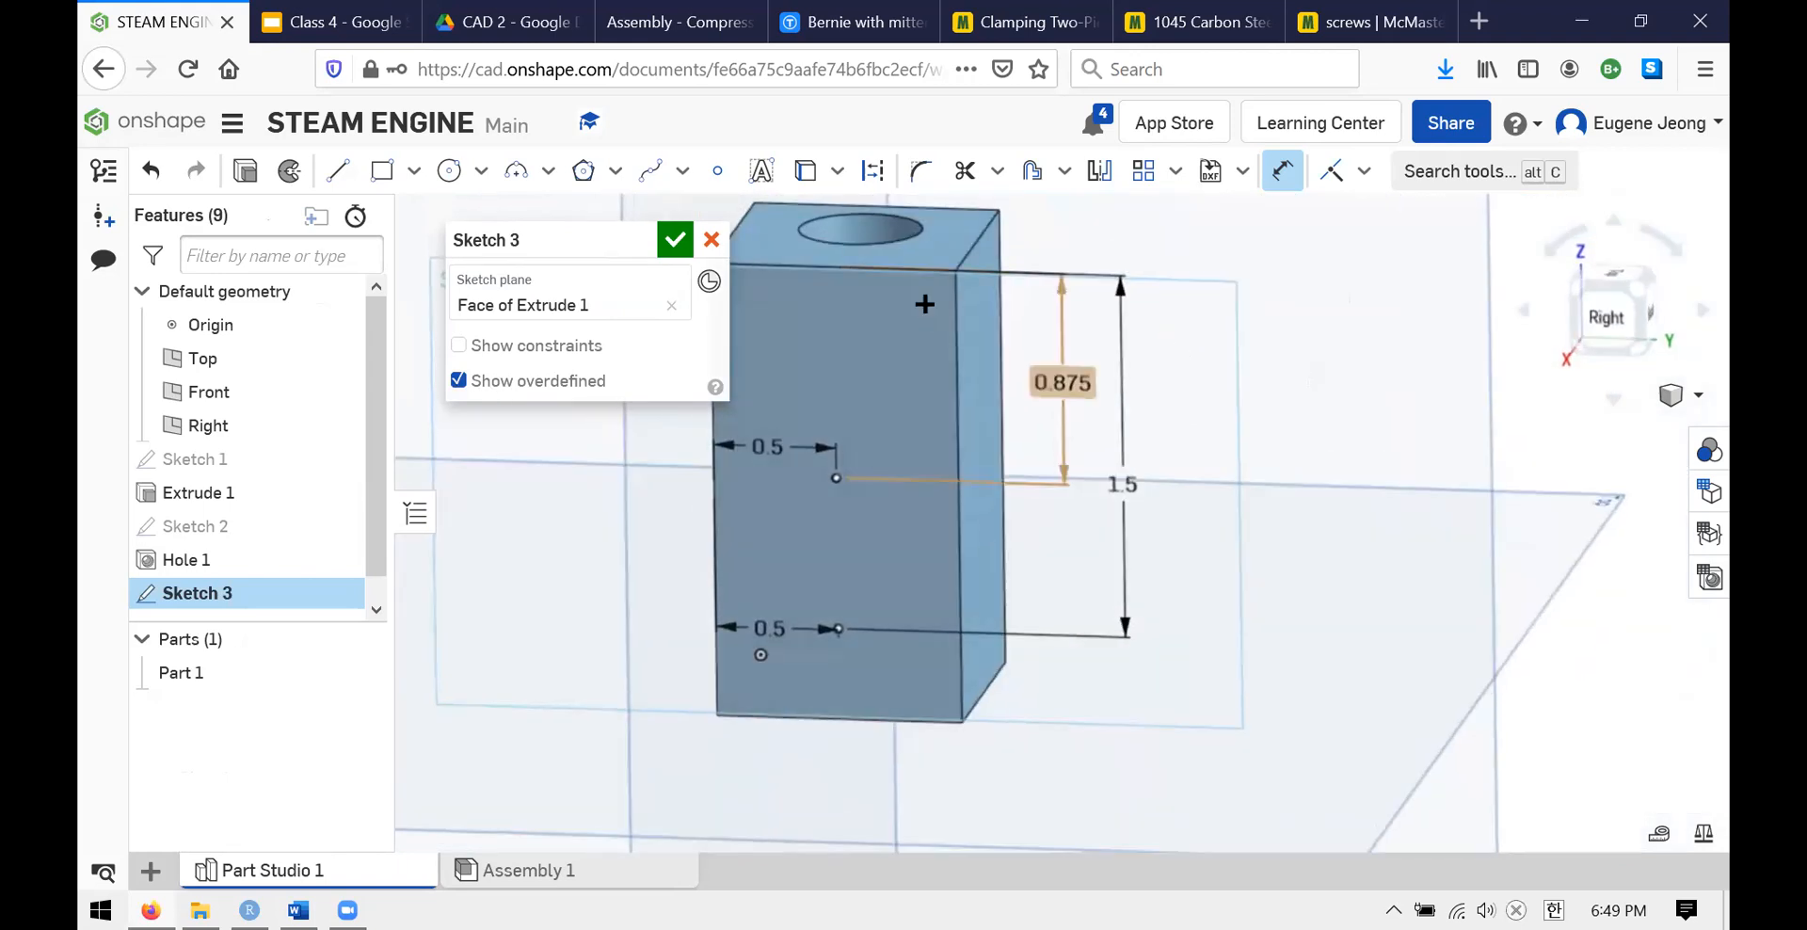
{"action": "scroll", "coordinate": [1126, 460], "scroll_direction": "up", "scroll_amount": 2}
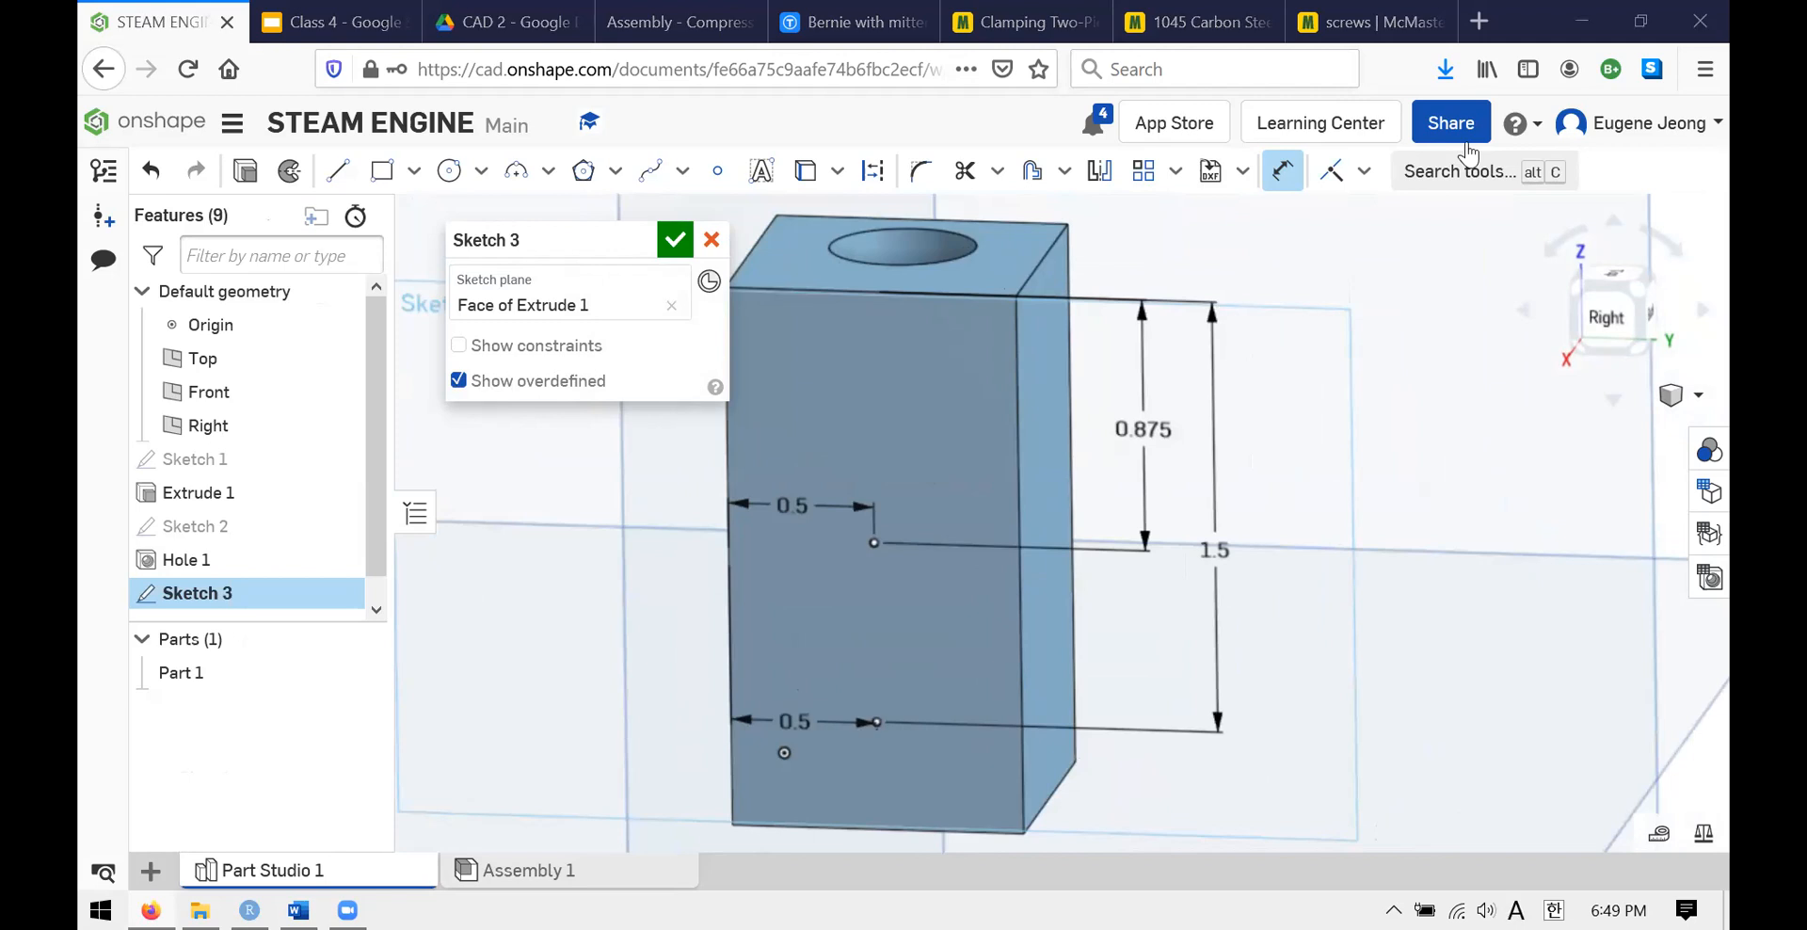
{"action": "scroll", "coordinate": [1111, 395], "scroll_direction": "down", "scroll_amount": 1}
{"action": "left_click", "coordinate": [676, 249]}
{"action": "mouse_move", "coordinate": [1126, 431]}
{"action": "right_mouse_down"}
{"action": "mouse_move", "coordinate": [1137, 415]}
{"action": "mouse_move", "coordinate": [1100, 445]}
{"action": "right_mouse_up"}
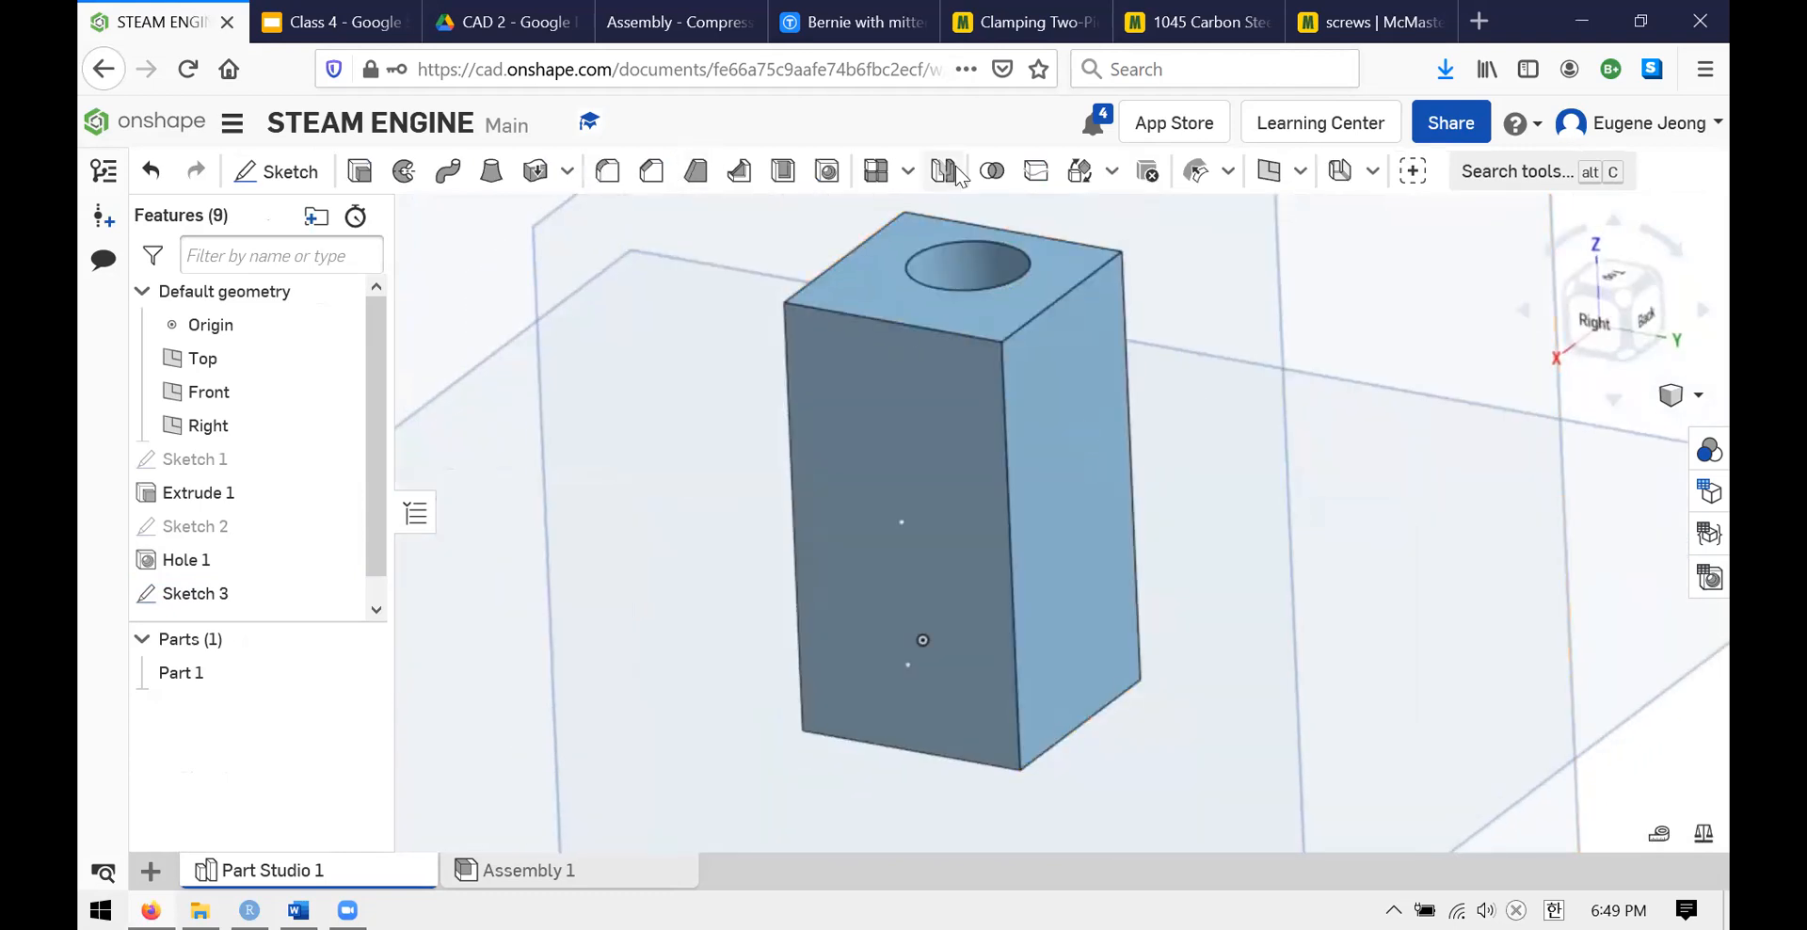
- Check the thread callout on the Cylinder slide and start a simple blind hole using the ANSI standard
{"action": "key", "text": "ctrl+Tab"}
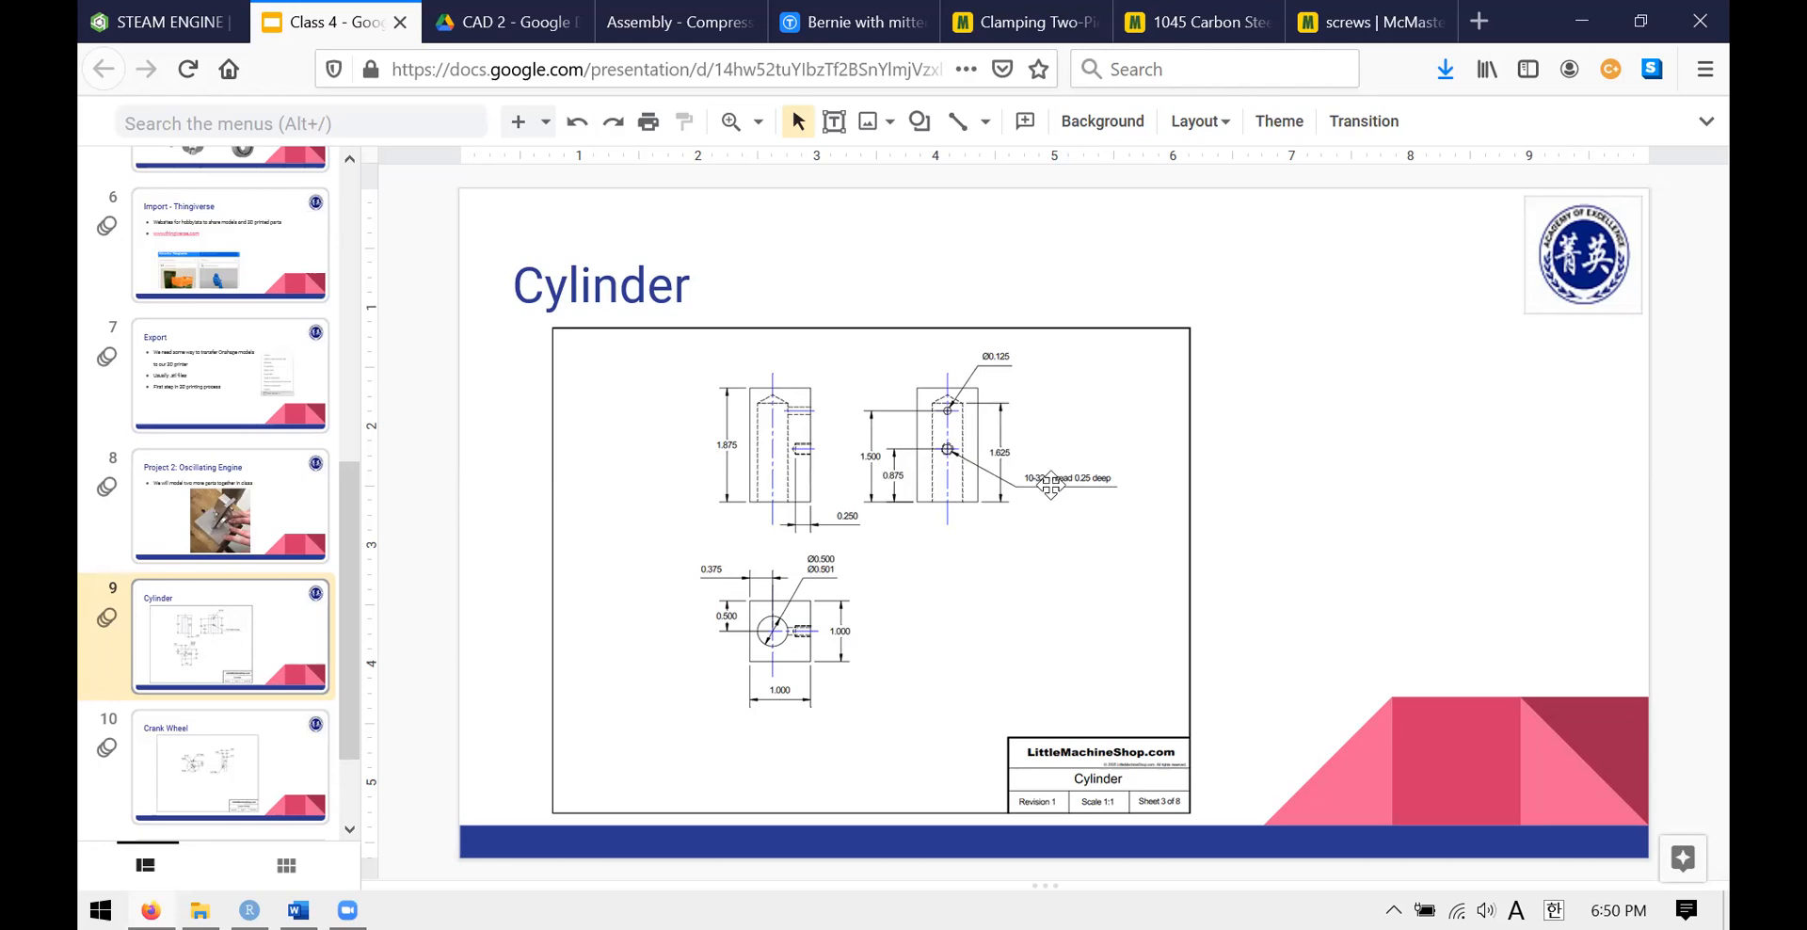
{"action": "key", "text": "ctrl+shift+Tab"}
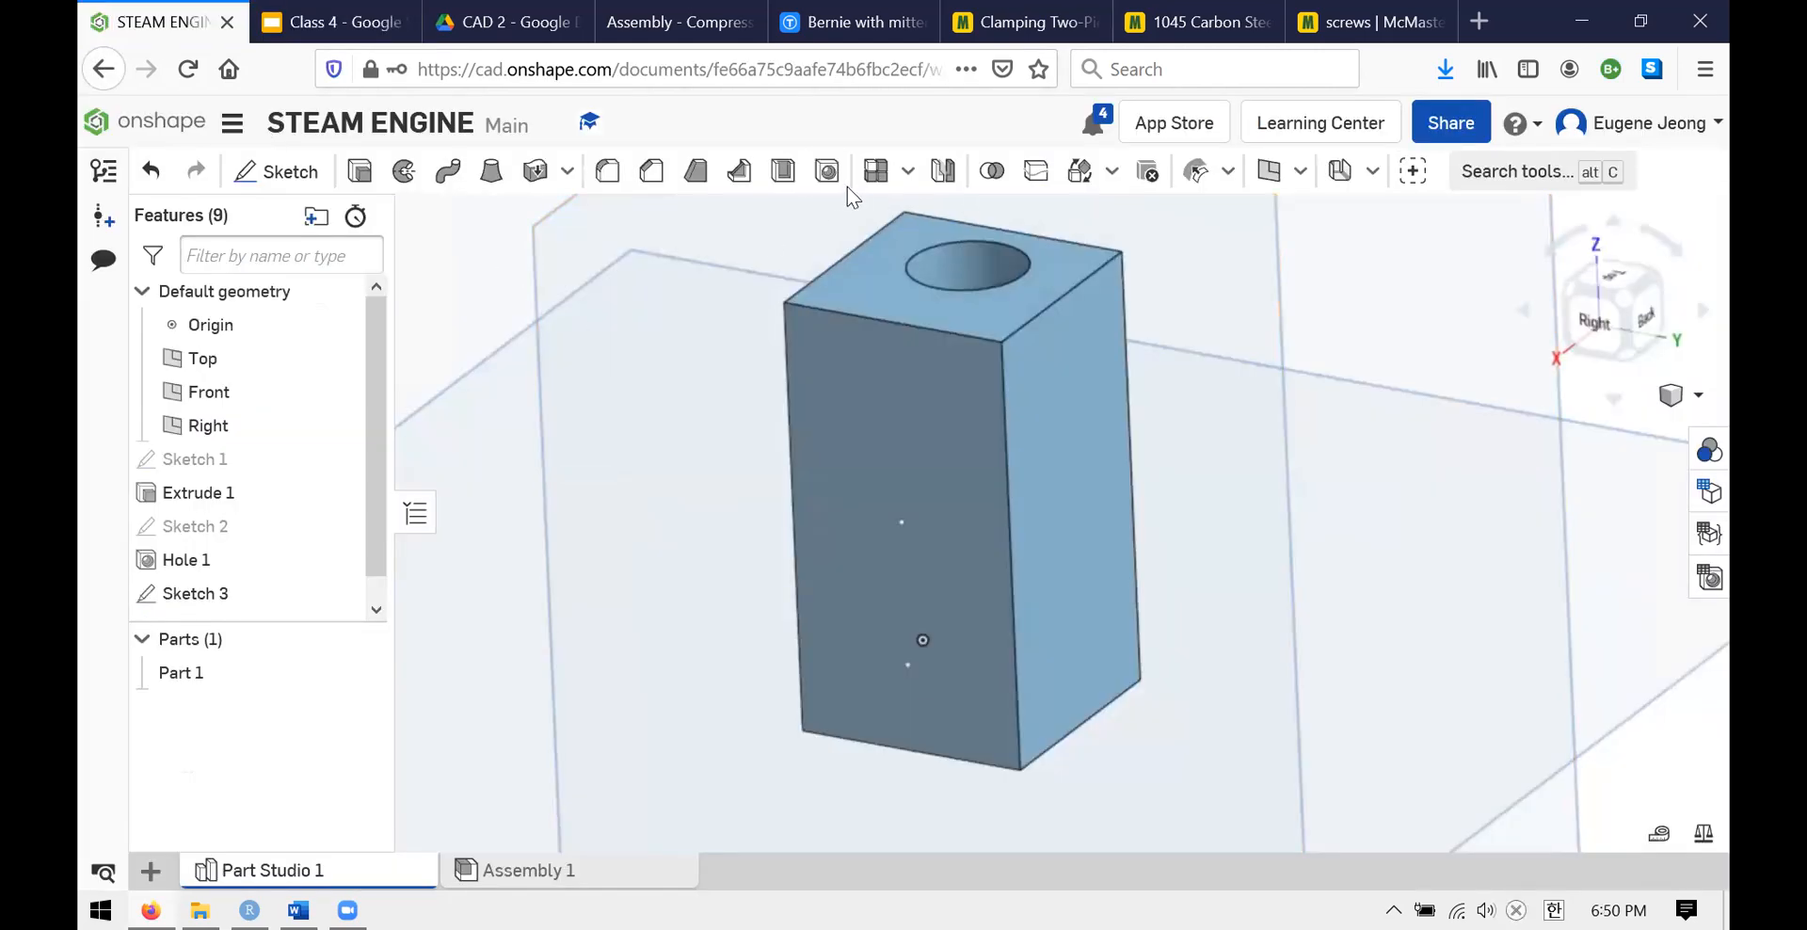
{"action": "left_click", "coordinate": [830, 179]}
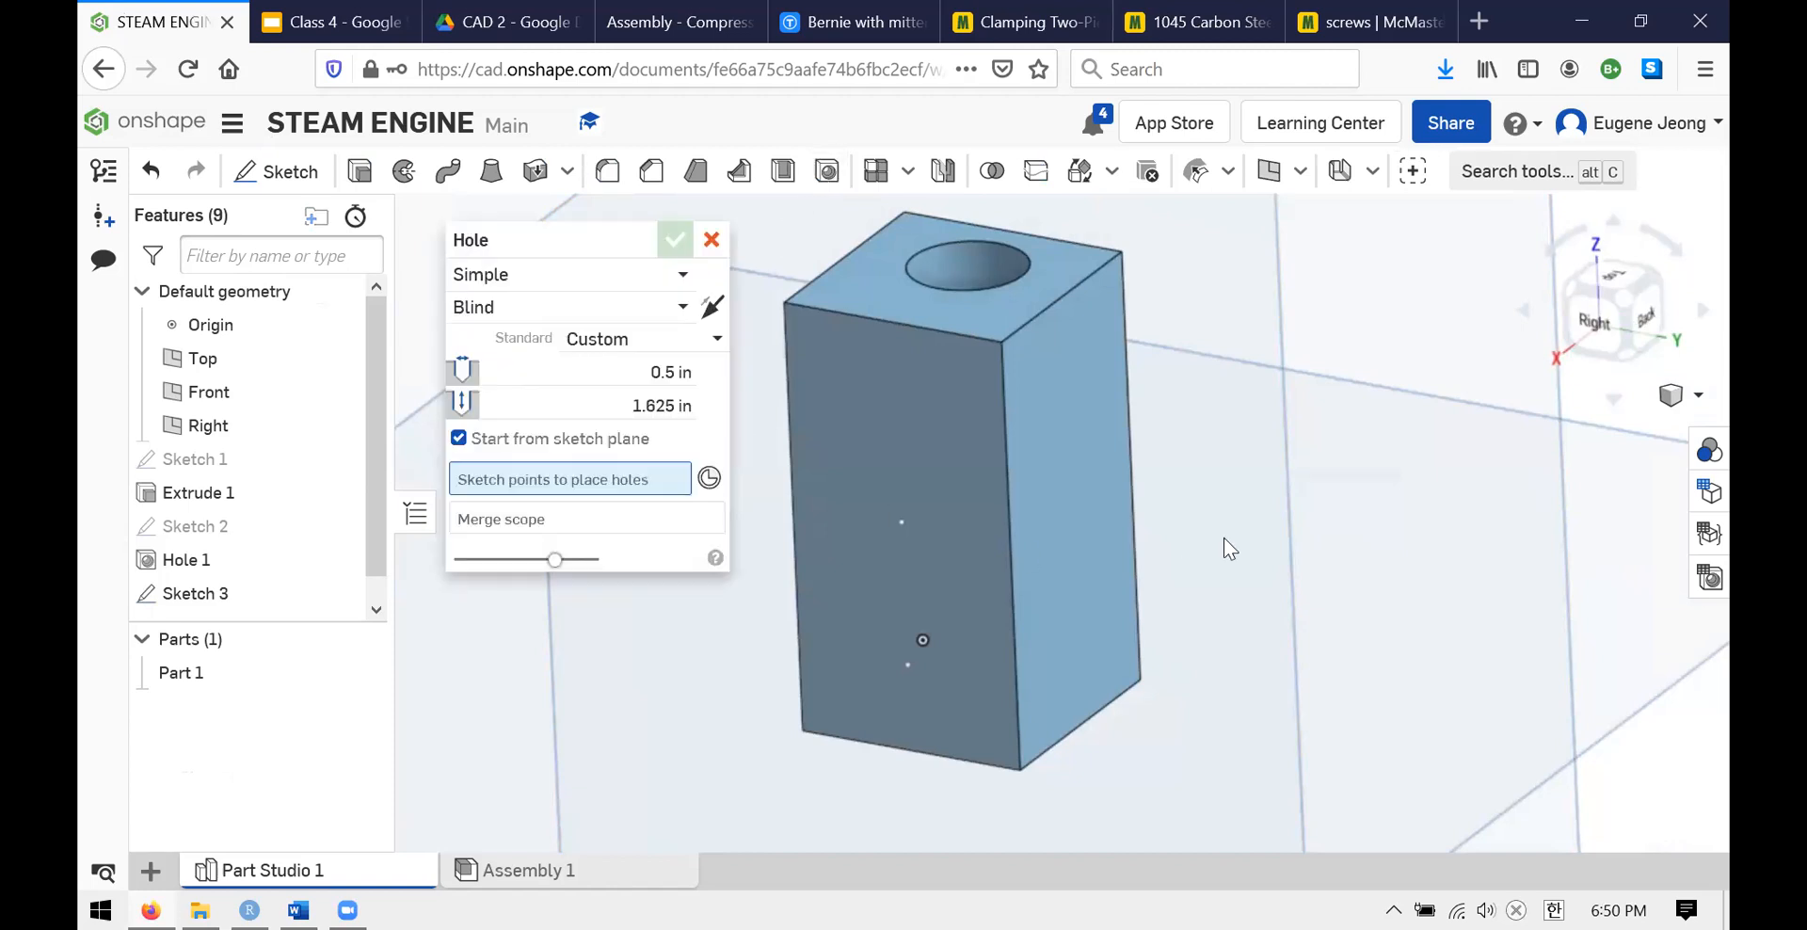
{"action": "mouse_move", "coordinate": [1163, 239]}
{"action": "right_mouse_down"}
{"action": "mouse_move", "coordinate": [1178, 222]}
{"action": "mouse_move", "coordinate": [1188, 239]}
{"action": "right_mouse_up"}
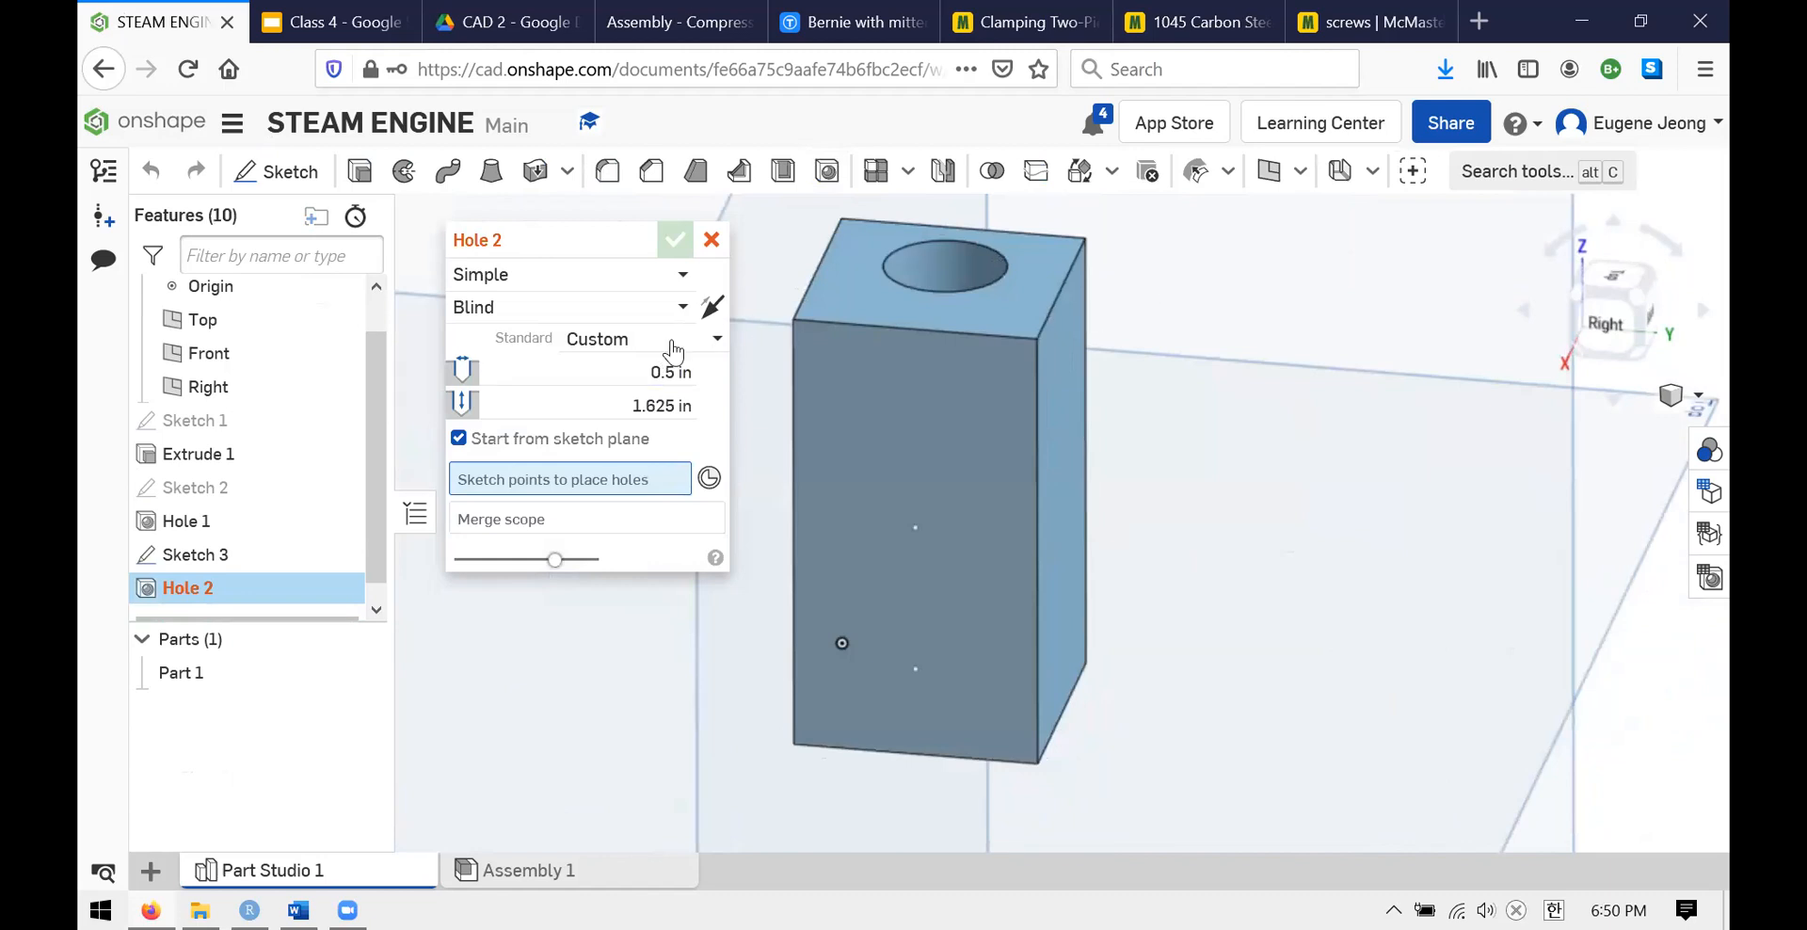
{"action": "left_click", "coordinate": [673, 343]}
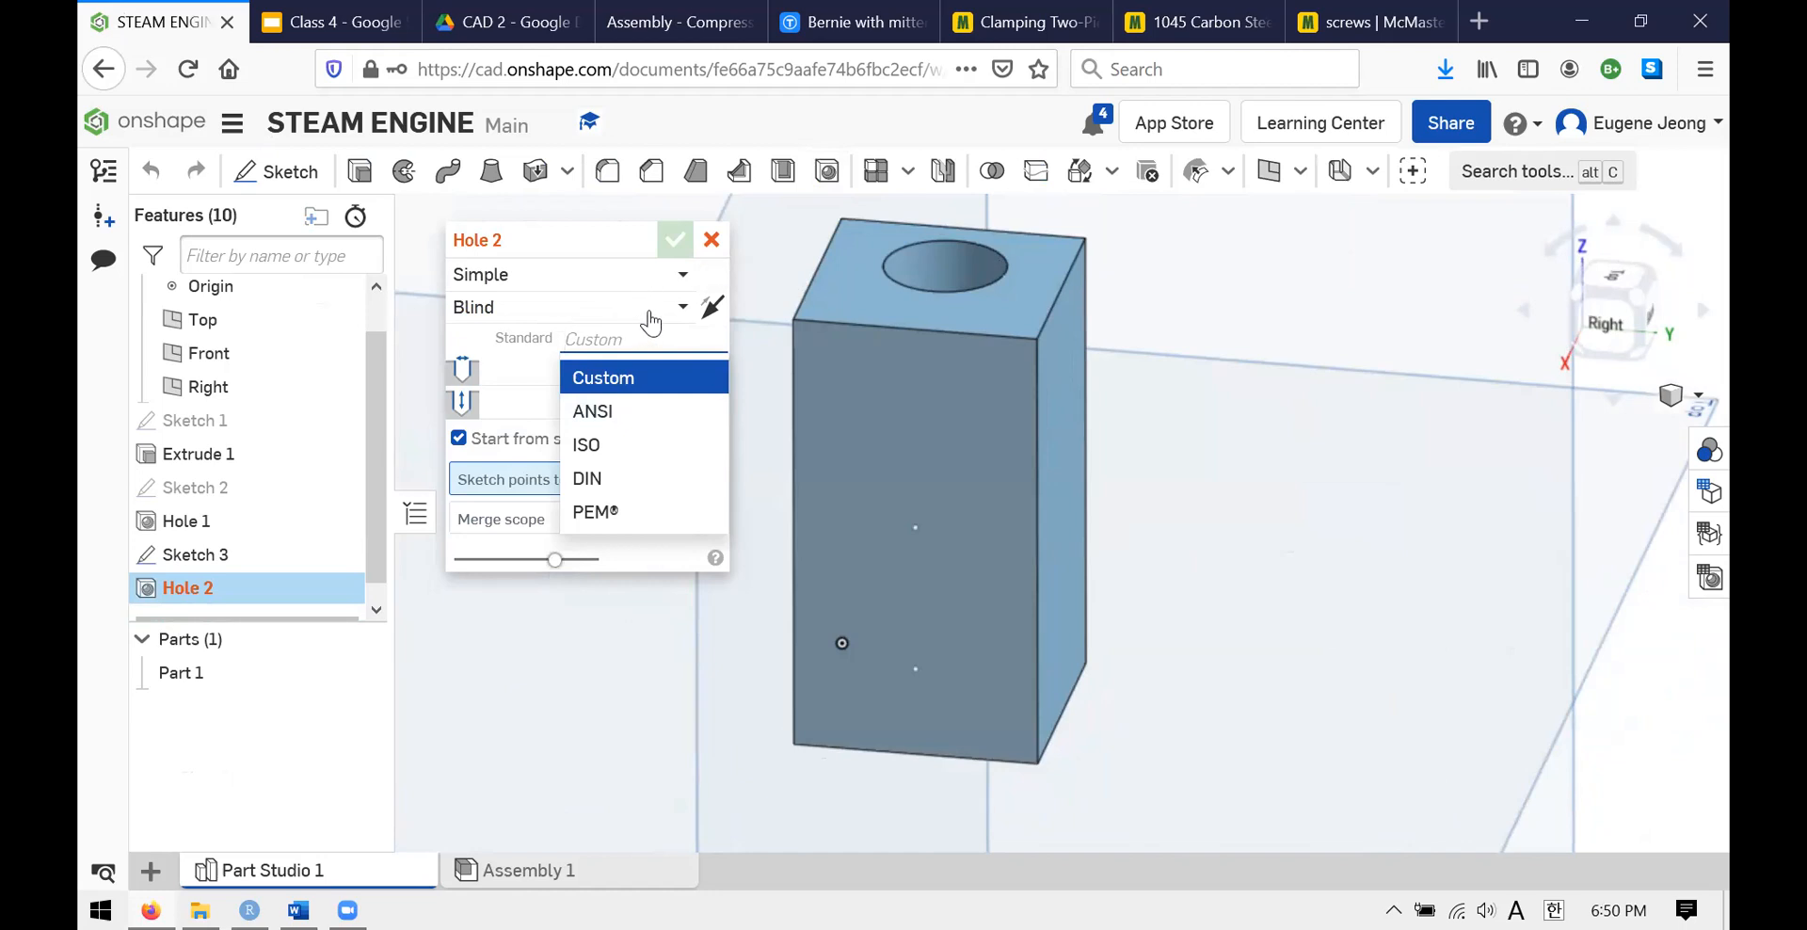
{"action": "left_click", "coordinate": [638, 419]}
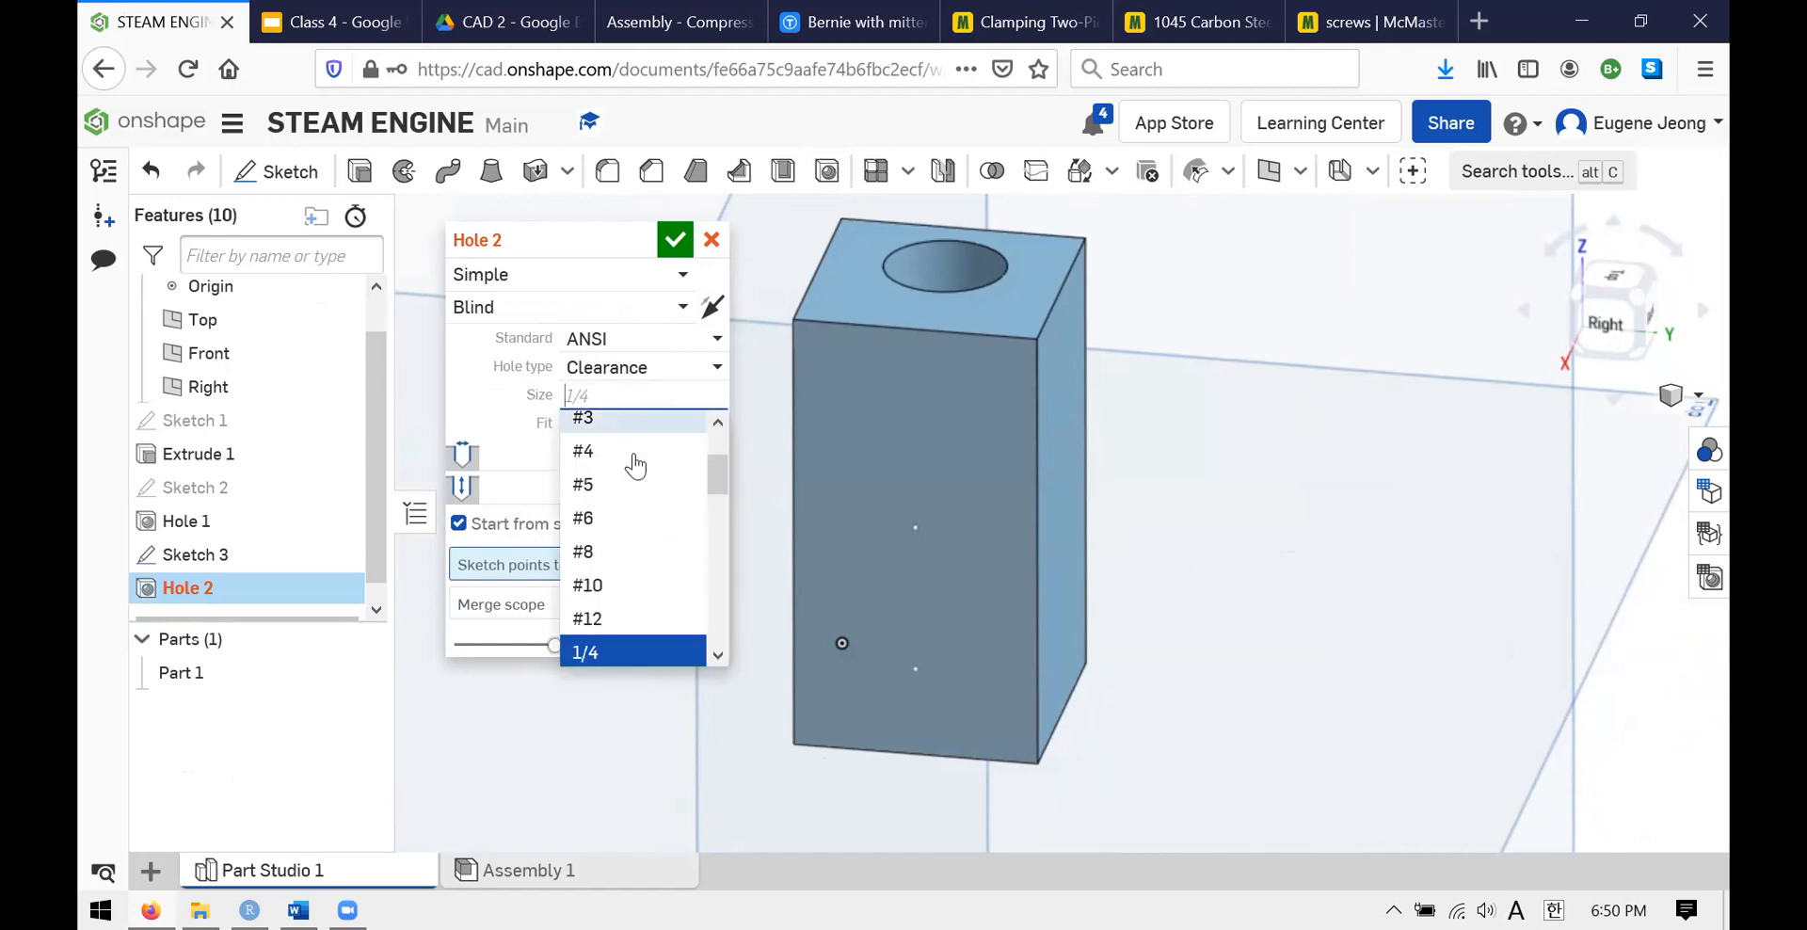
- Choose #10 as the new hole's ANSI size
{"action": "scroll", "coordinate": [628, 467], "scroll_direction": "up", "scroll_amount": 2}
{"action": "scroll", "coordinate": [637, 475], "scroll_direction": "down", "scroll_amount": 2}
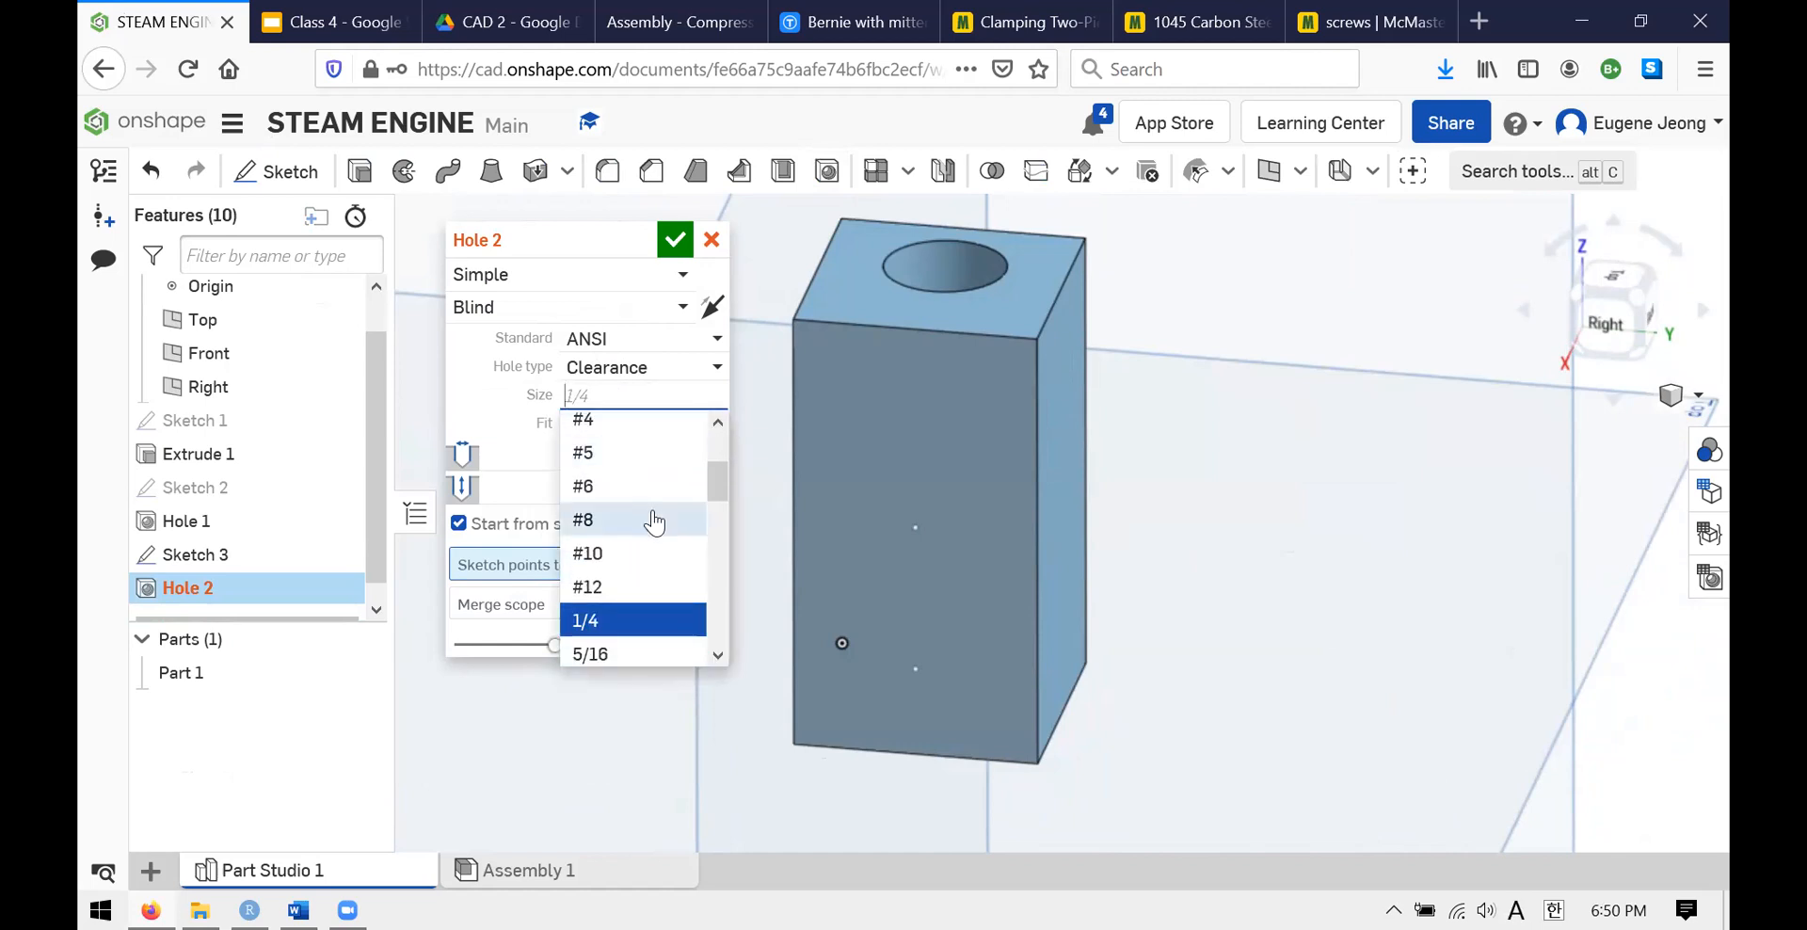
{"action": "scroll", "coordinate": [629, 513], "scroll_direction": "up", "scroll_amount": 2}
{"action": "scroll", "coordinate": [637, 488], "scroll_direction": "down", "scroll_amount": 2}
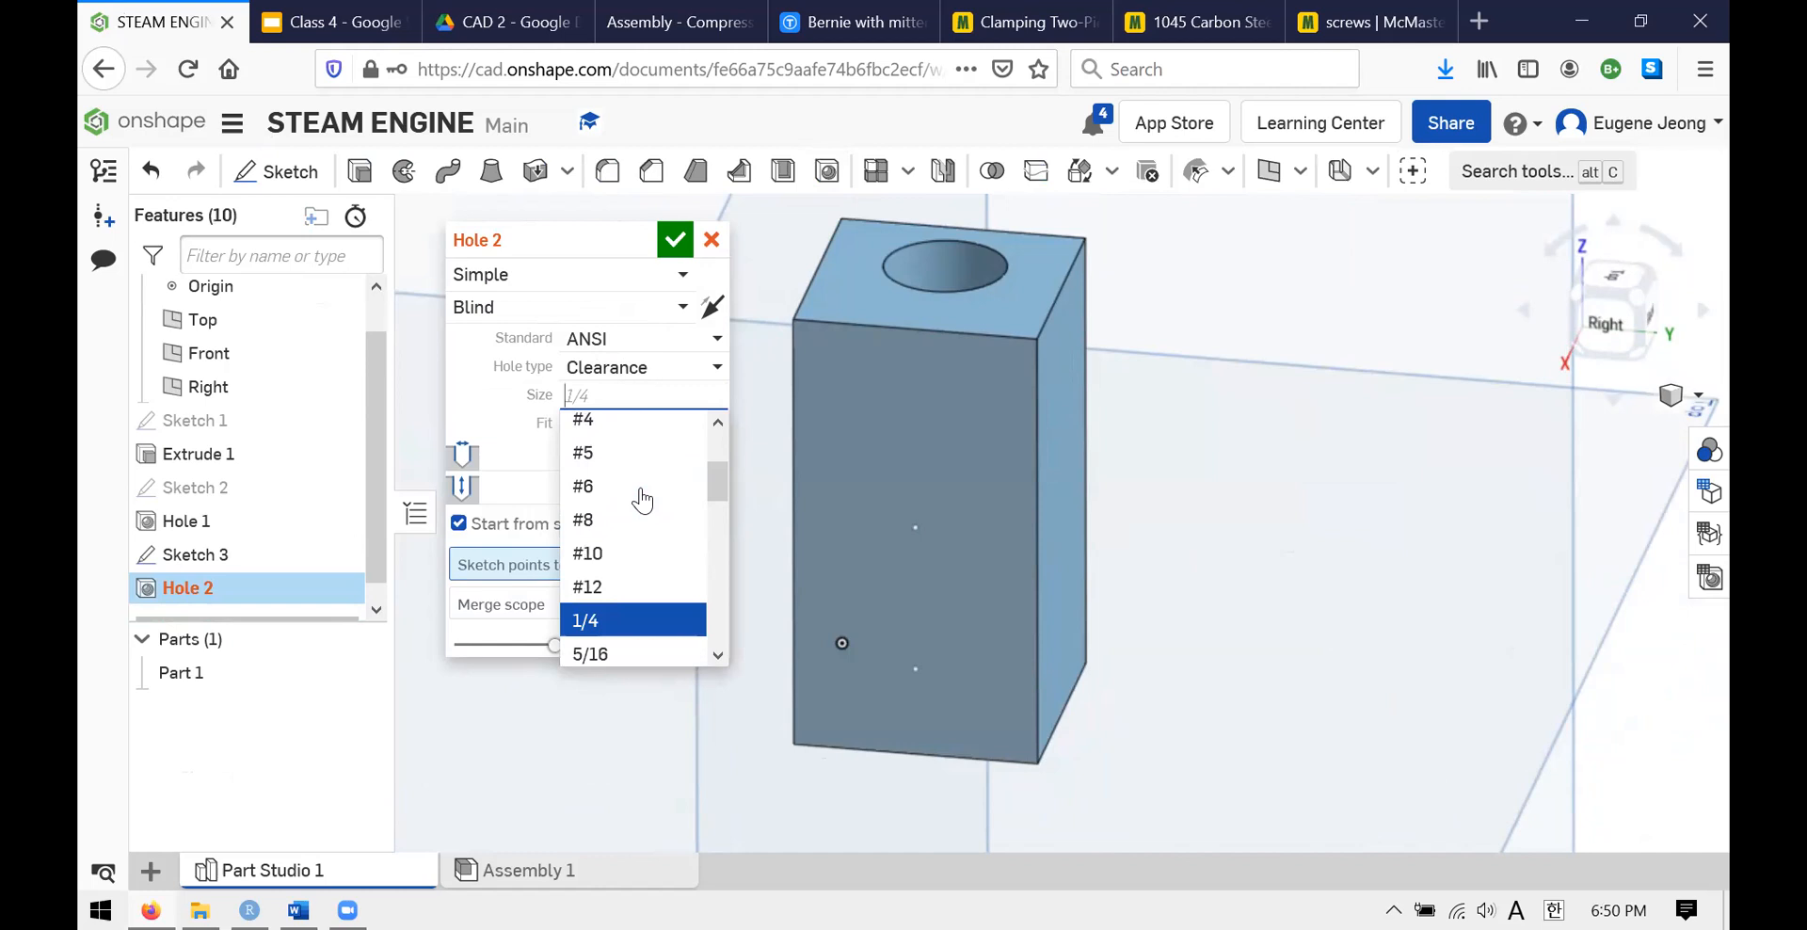
{"action": "left_click", "coordinate": [626, 561]}
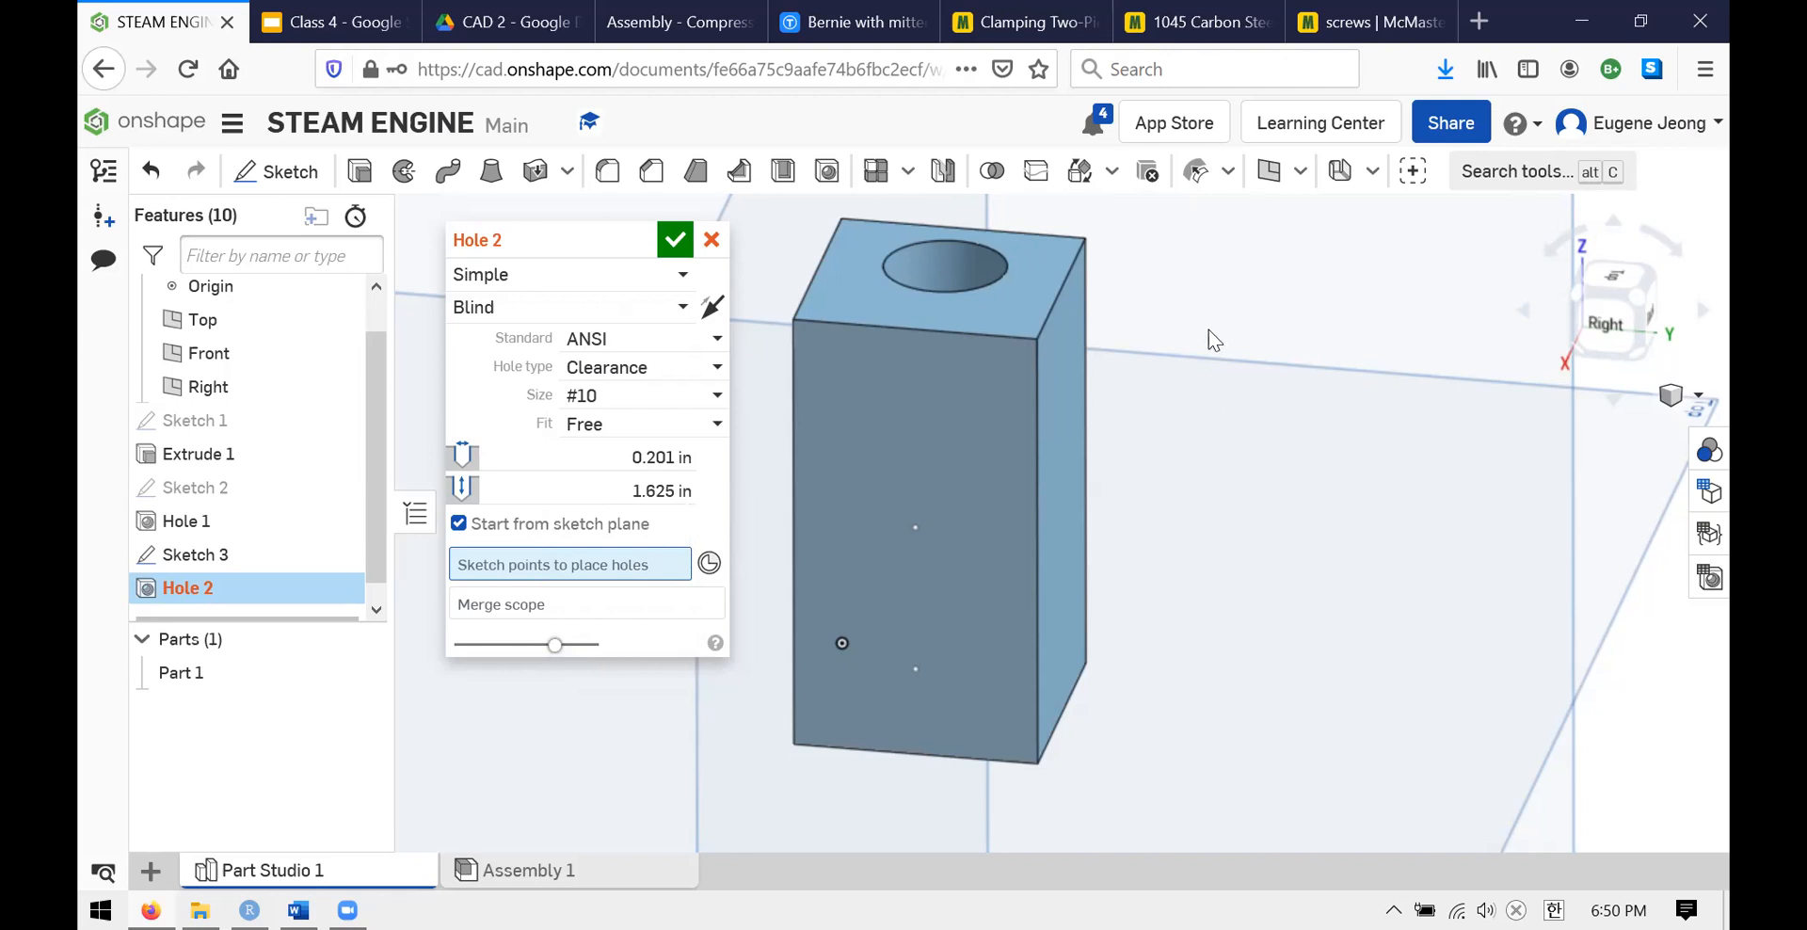
- Recheck the side-hole dimensions and thread callout on the Cylinder slide
{"action": "left_click", "coordinate": [342, 5]}
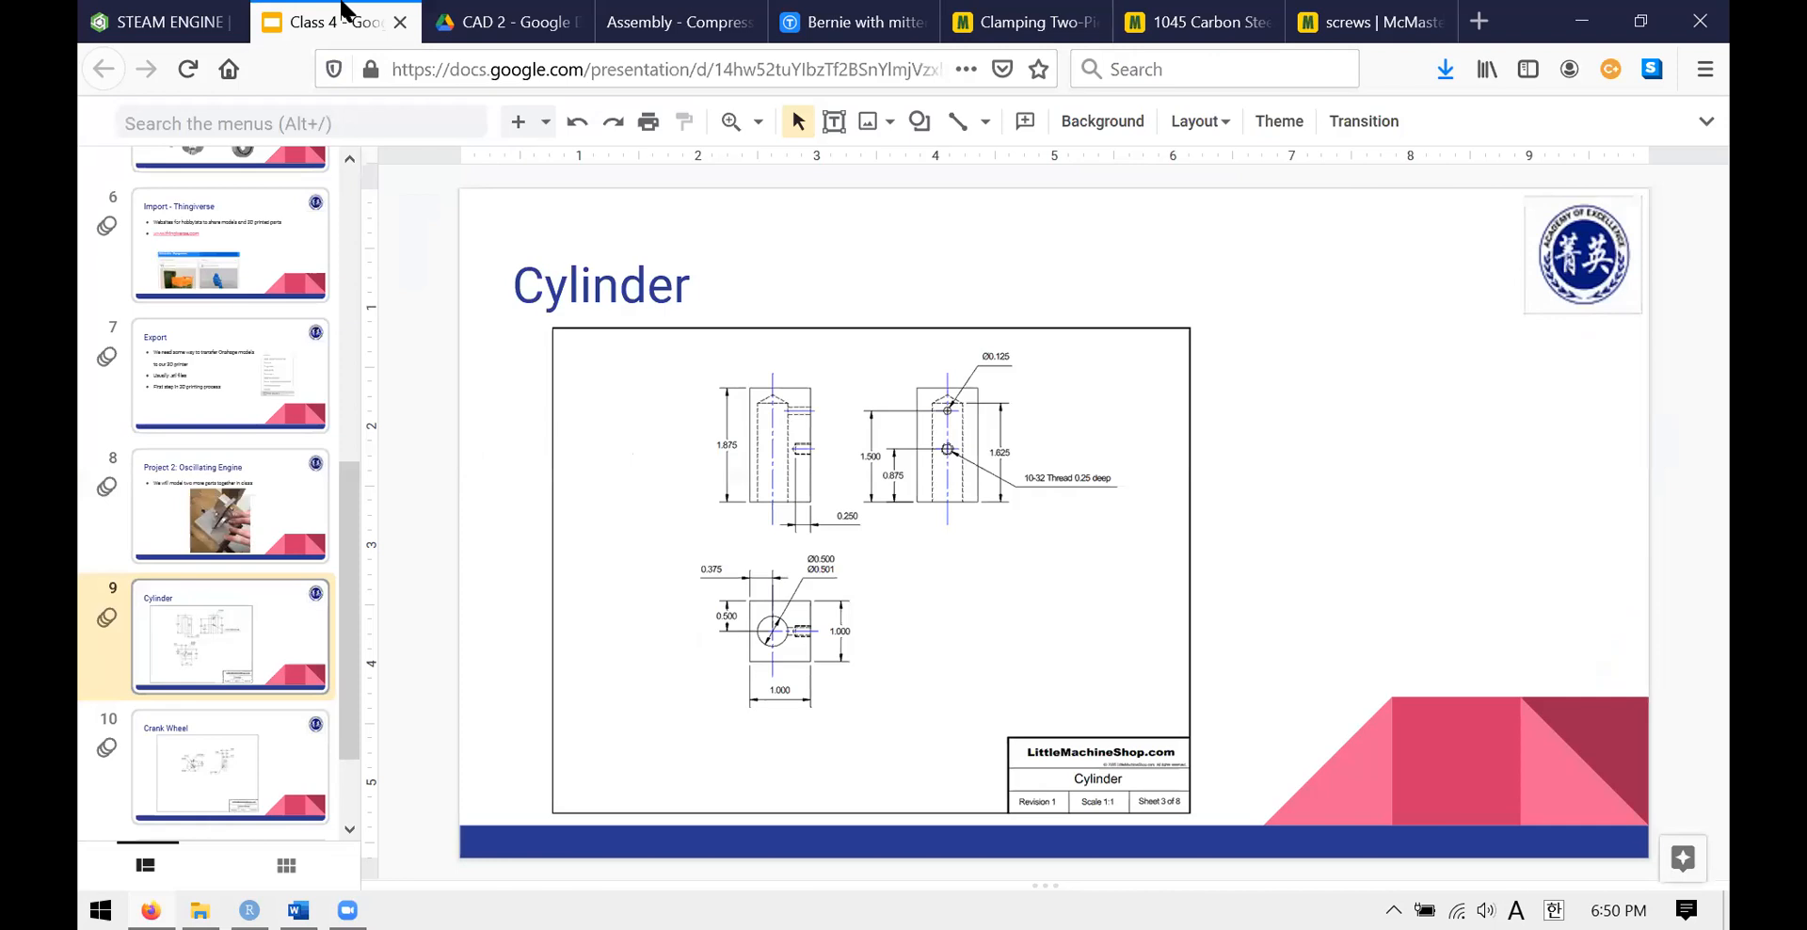
{"action": "left_click", "coordinate": [179, 4]}
{"action": "left_click", "coordinate": [282, 18]}
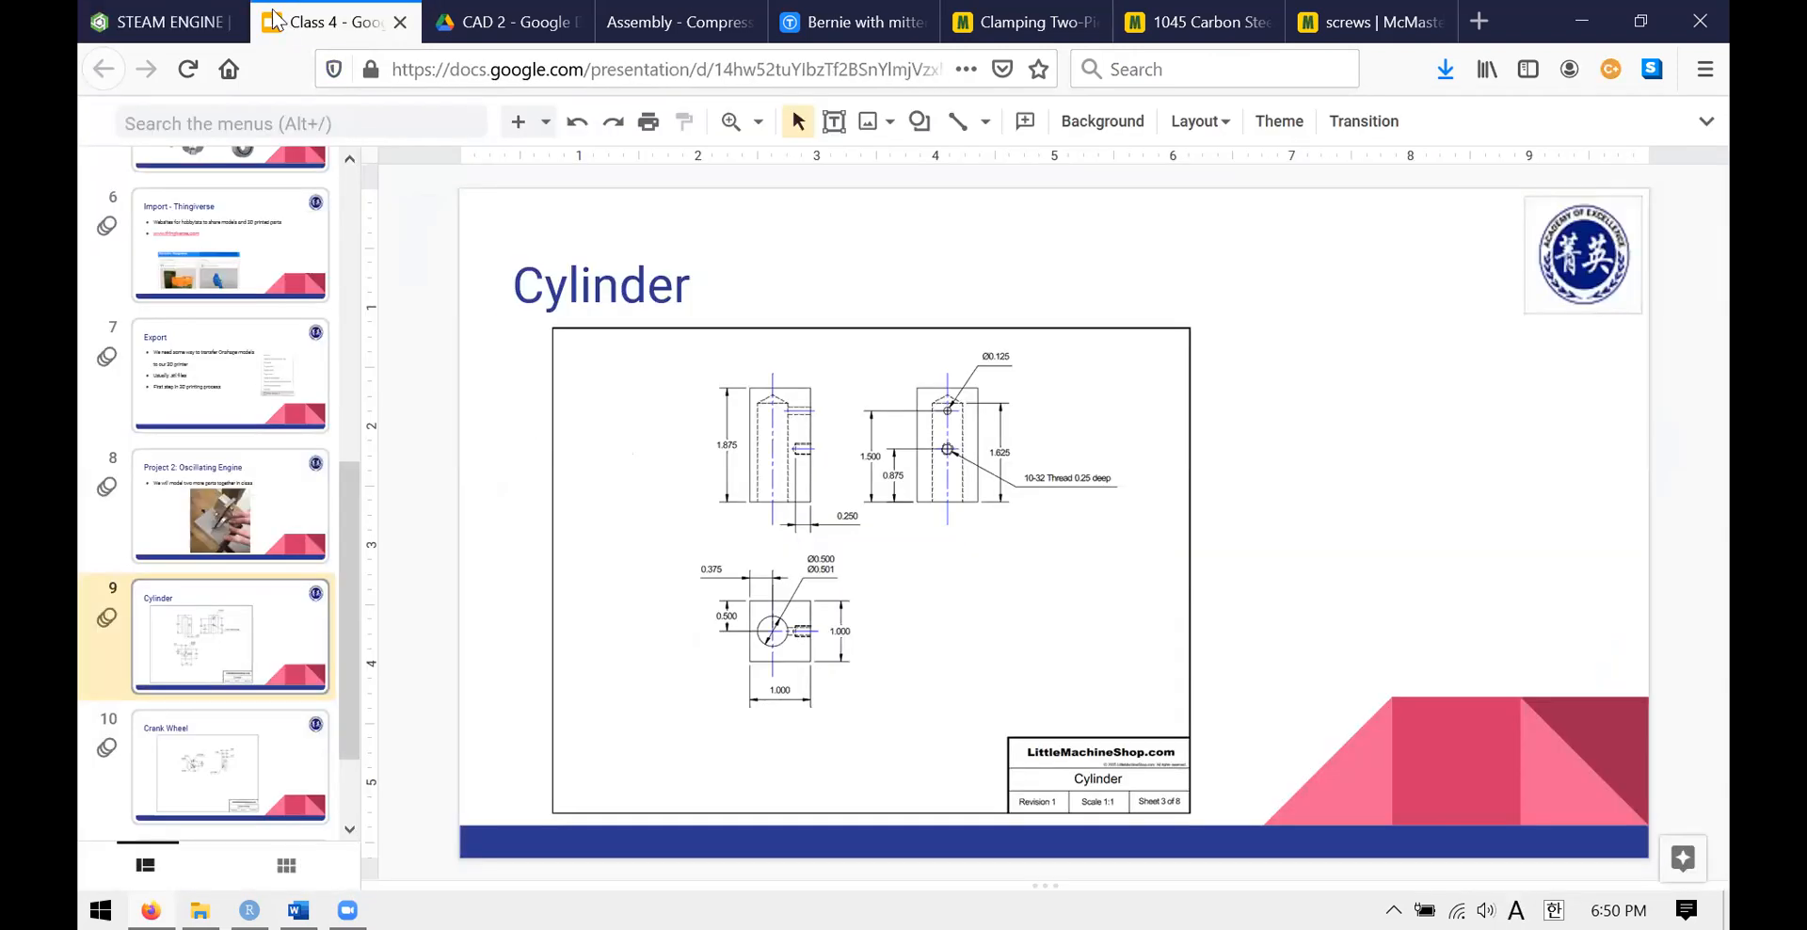
{"action": "left_click", "coordinate": [151, 8]}
{"action": "right_click_drag", "start_coordinate": [1147, 392], "coordinate": [1025, 214]}
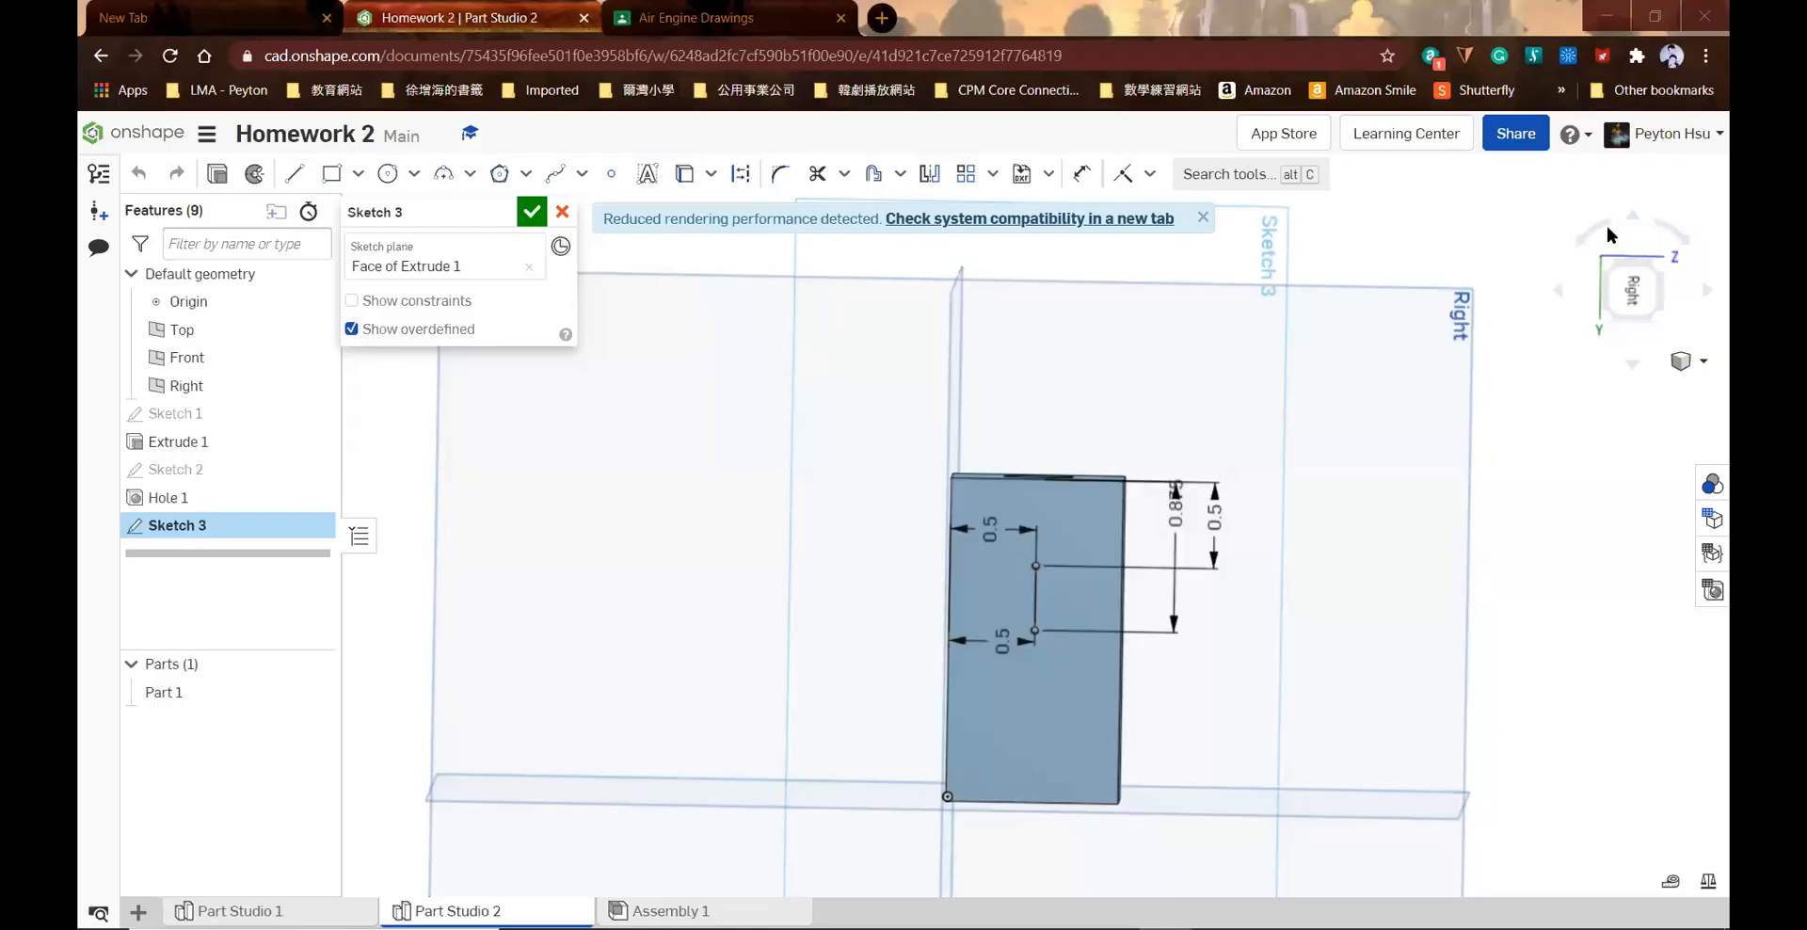
- In the Homework 2 document's Sketch 3, set the nearer point's distance from the face's short upper edge to 1.5 in
{"action": "left_click", "coordinate": [1606, 222]}
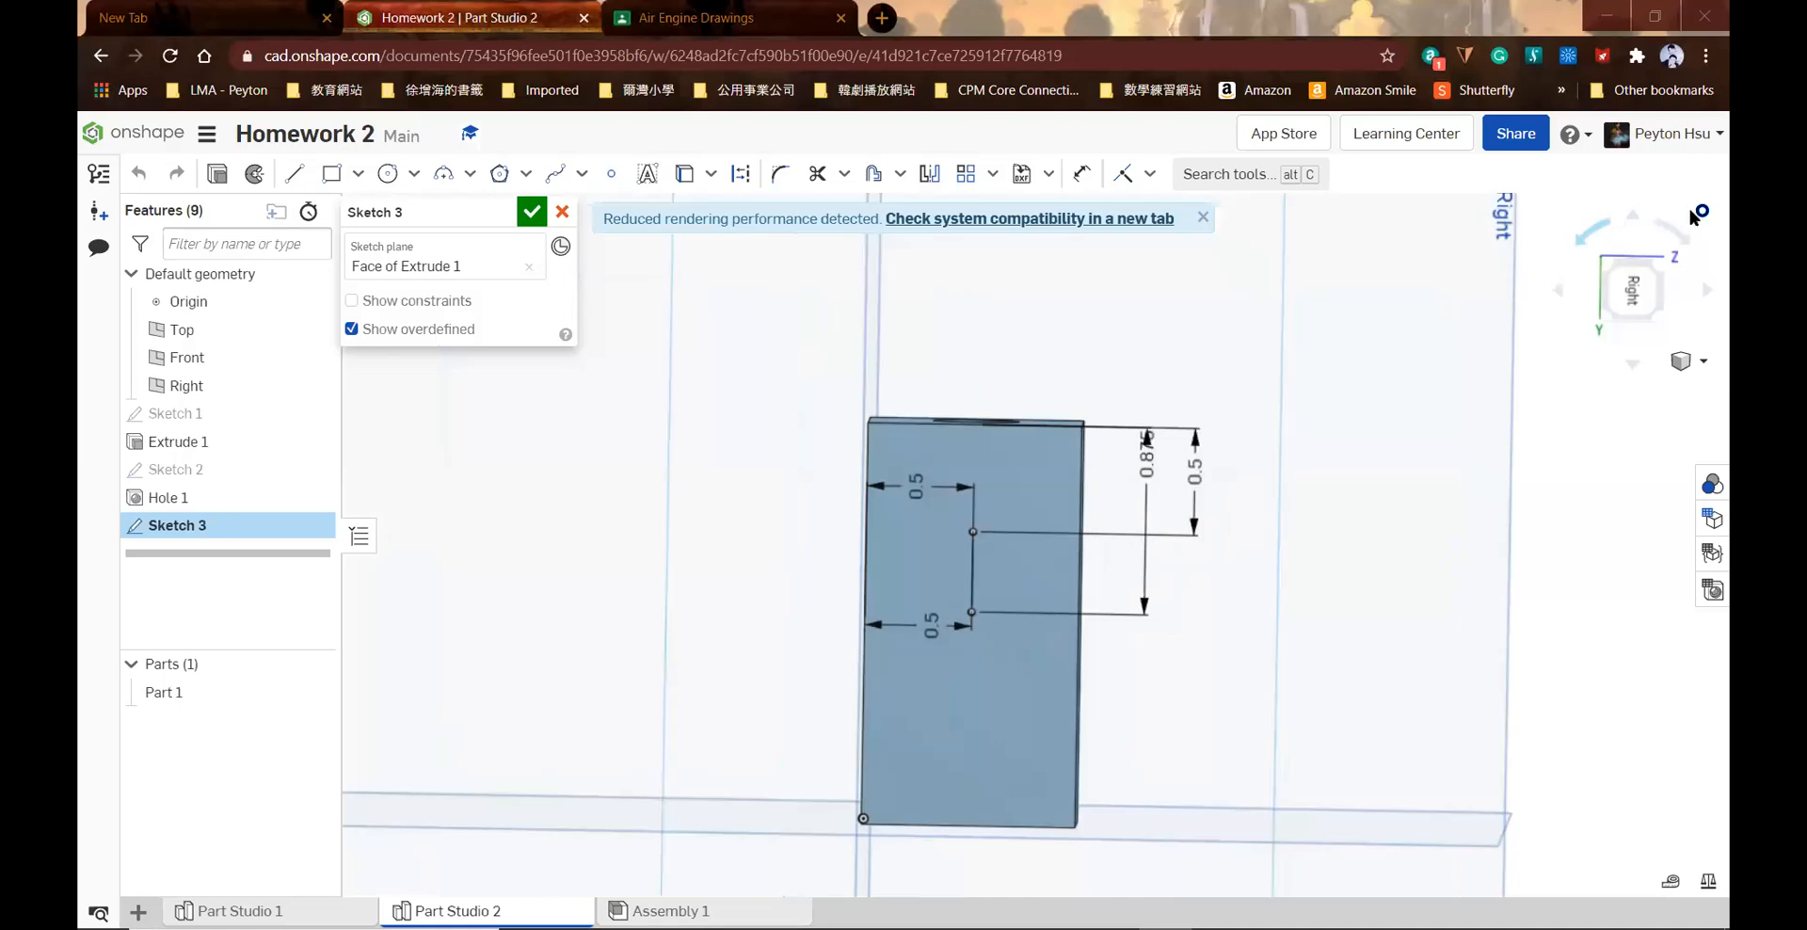
{"action": "left_click", "coordinate": [1664, 237]}
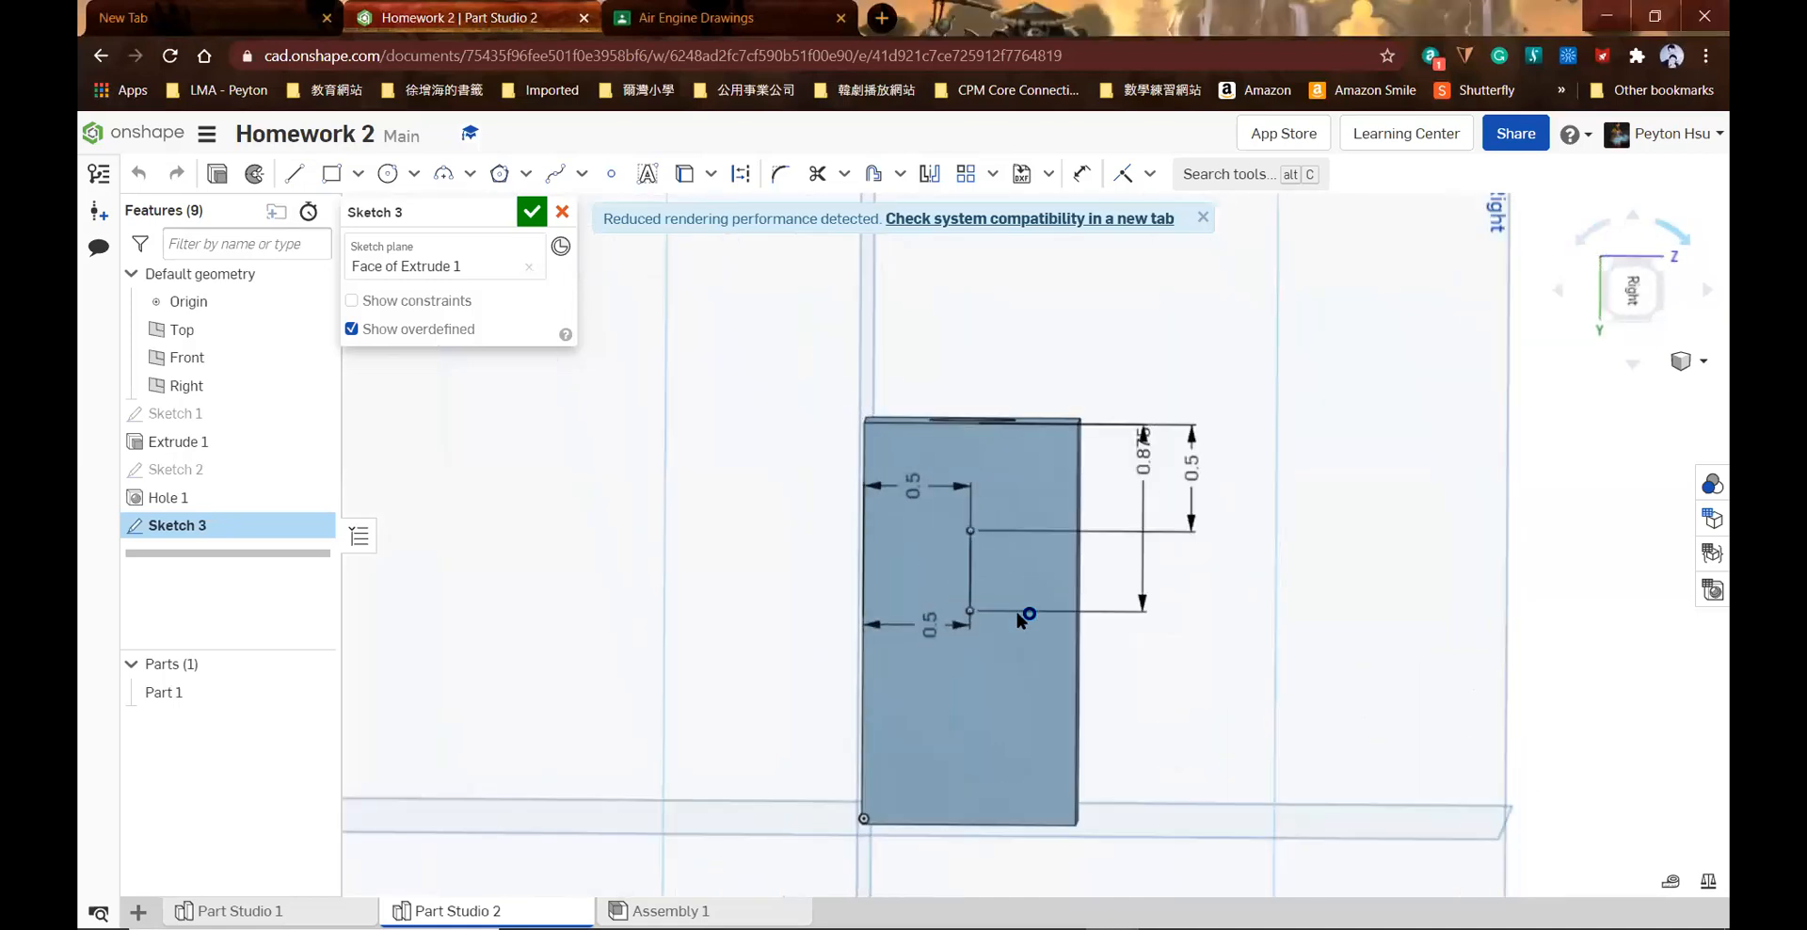
{"action": "scroll", "coordinate": [1024, 599], "scroll_direction": "up", "scroll_amount": 5}
{"action": "middle_click_drag", "start_coordinate": [937, 861], "coordinate": [1004, 736]}
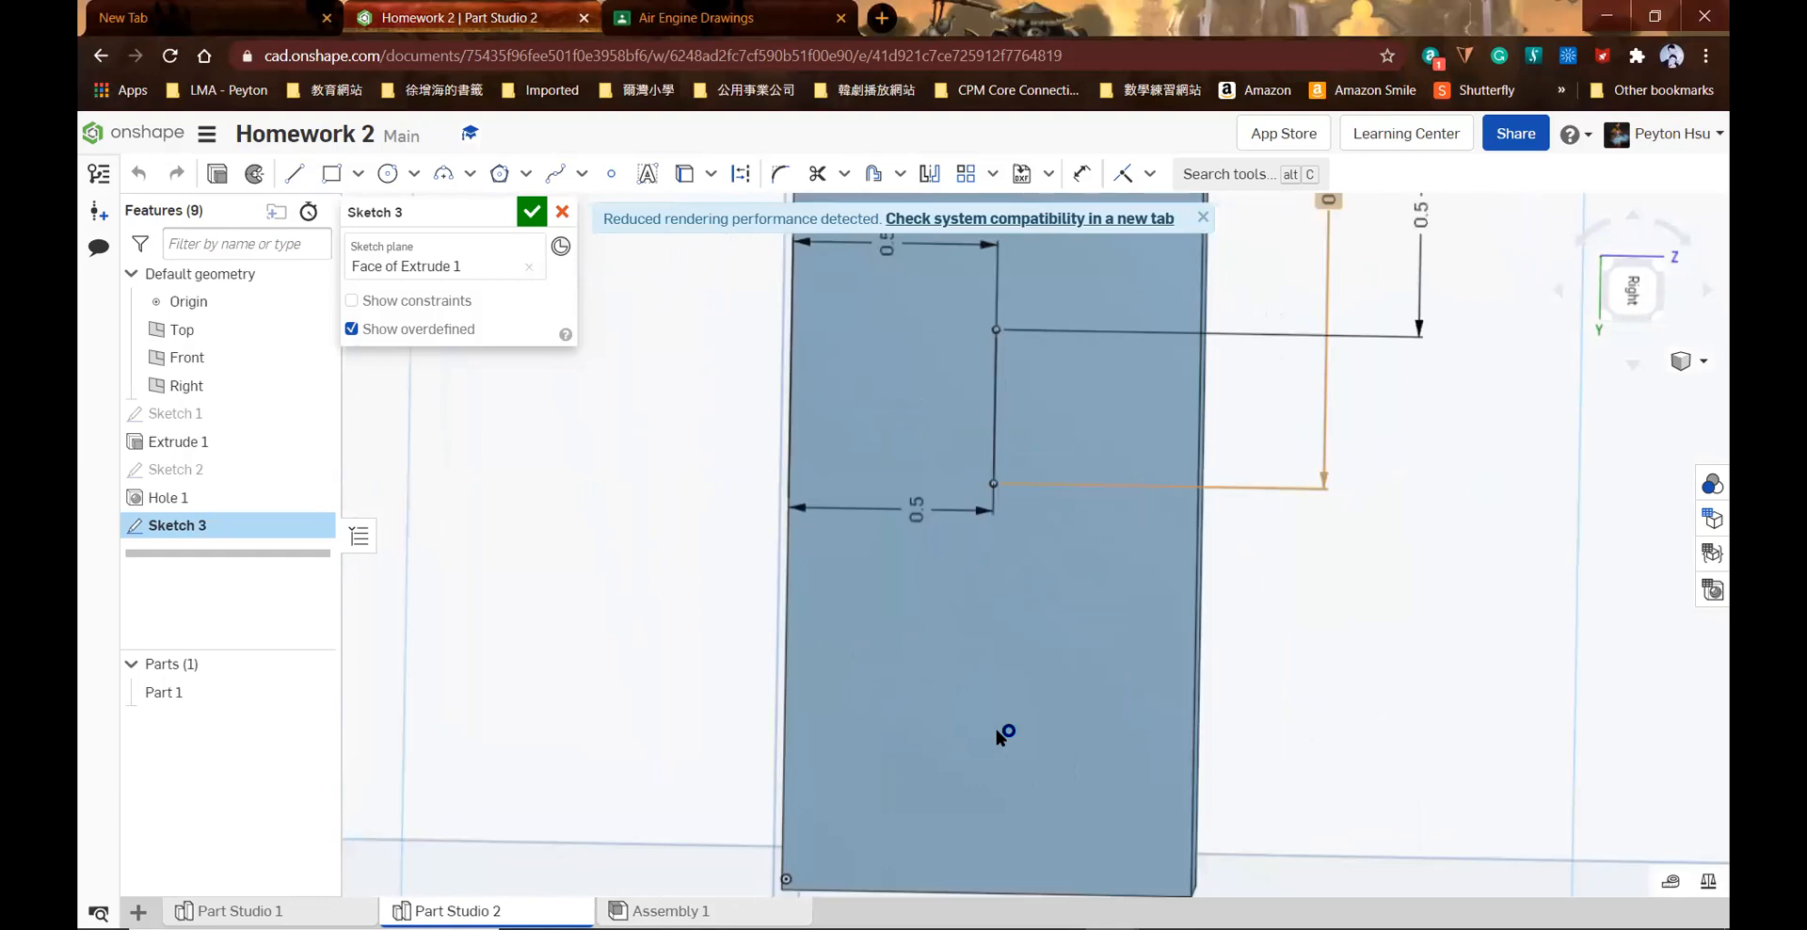
{"action": "middle_click_drag", "start_coordinate": [929, 415], "coordinate": [877, 600]}
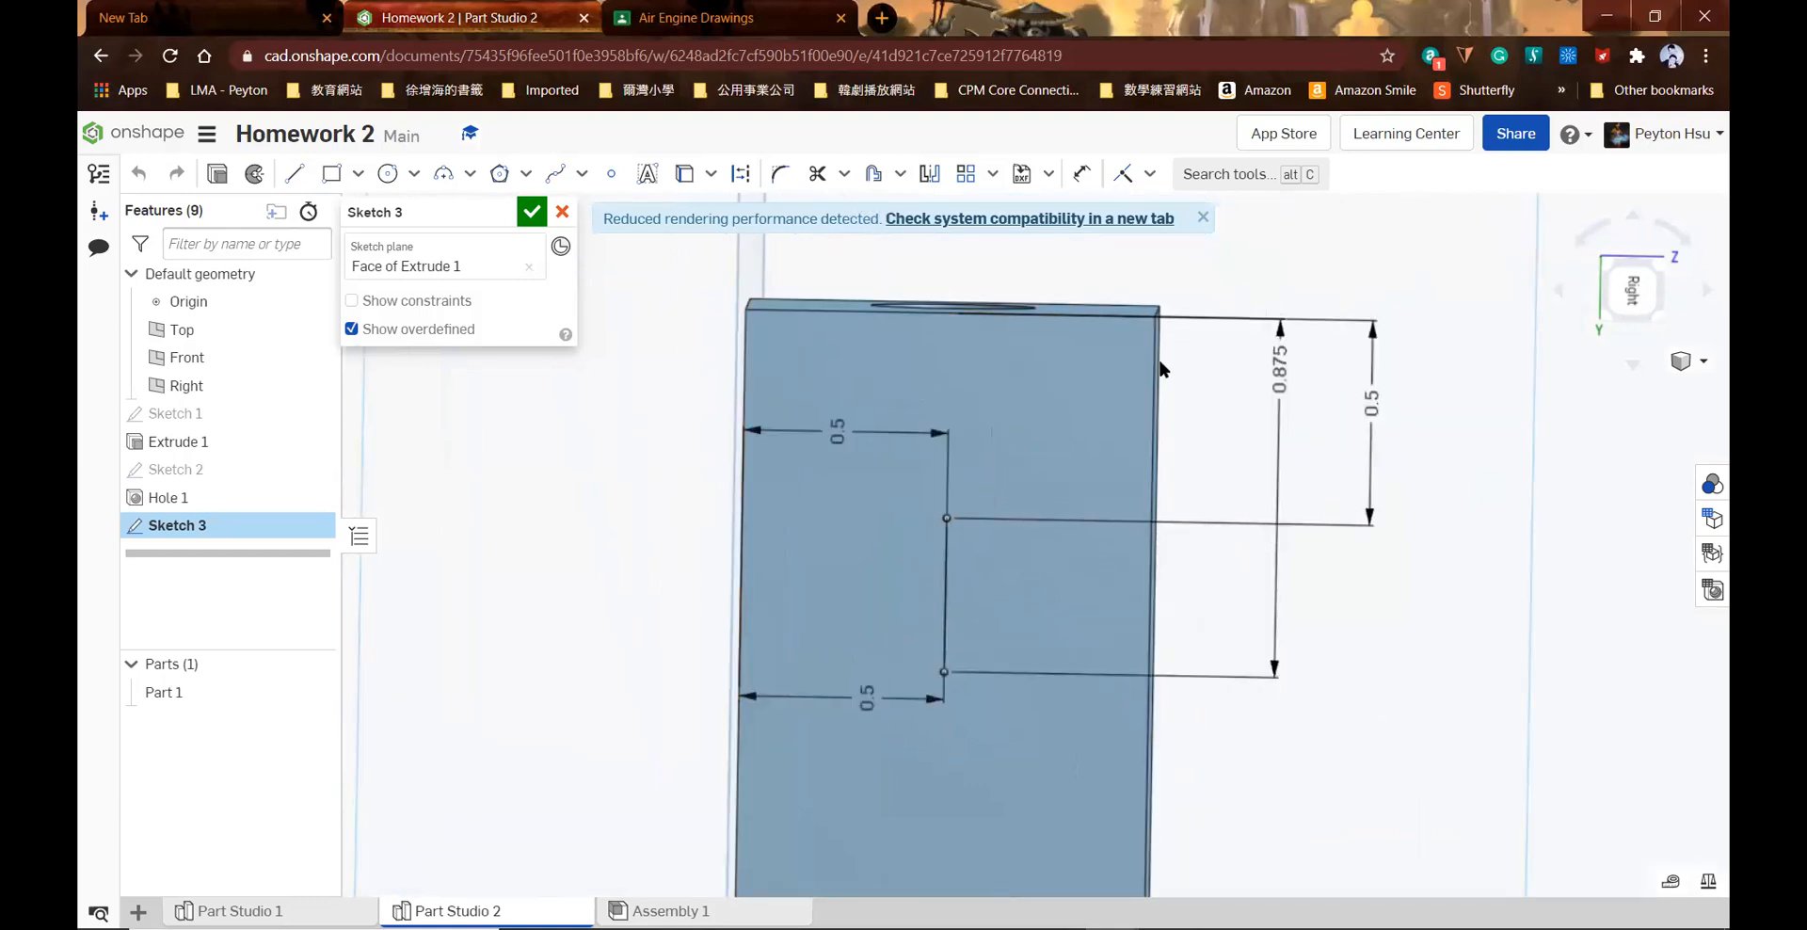
{"action": "double_click", "coordinate": [1373, 405]}
{"action": "key", "text": "BackSpace"}
{"action": "type", "text": "1.5"}
{"action": "key", "text": "Return"}
{"action": "middle_click_drag", "start_coordinate": [1135, 484], "coordinate": [1175, 386]}
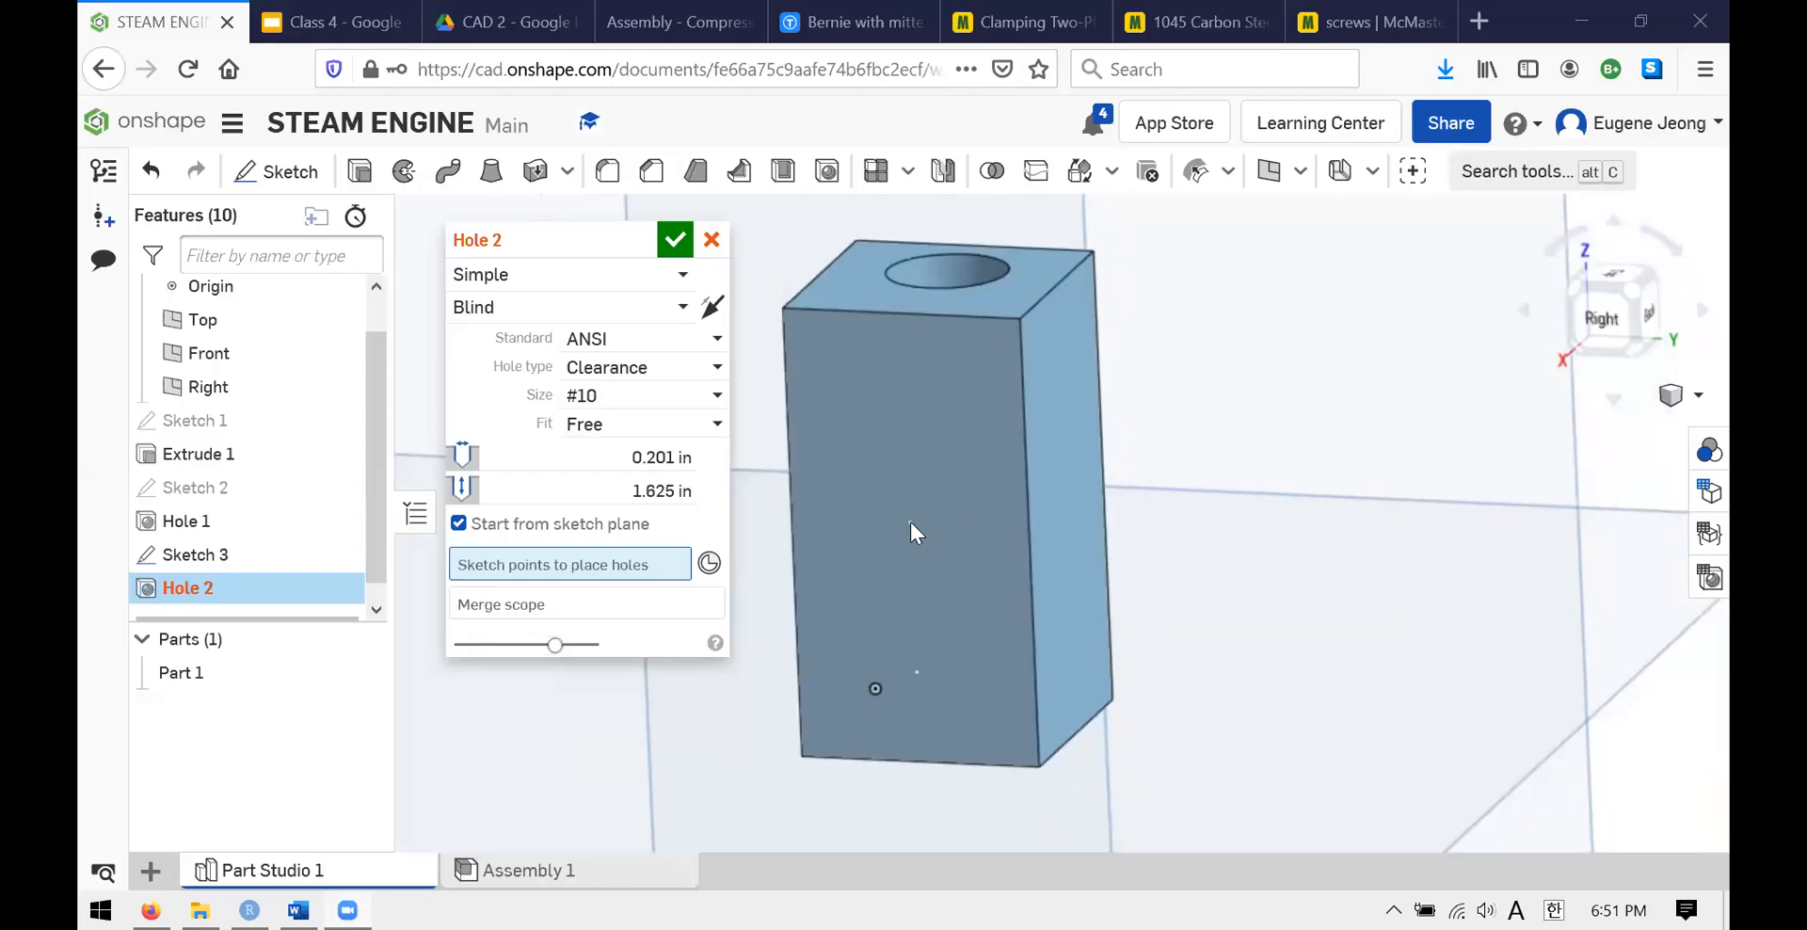
- In the STEAM ENGINE document, make the #10 hole Tapped with 32 threads per inch
{"action": "scroll", "coordinate": [911, 524], "scroll_direction": "up", "scroll_amount": 2}
{"action": "left_click", "coordinate": [670, 366]}
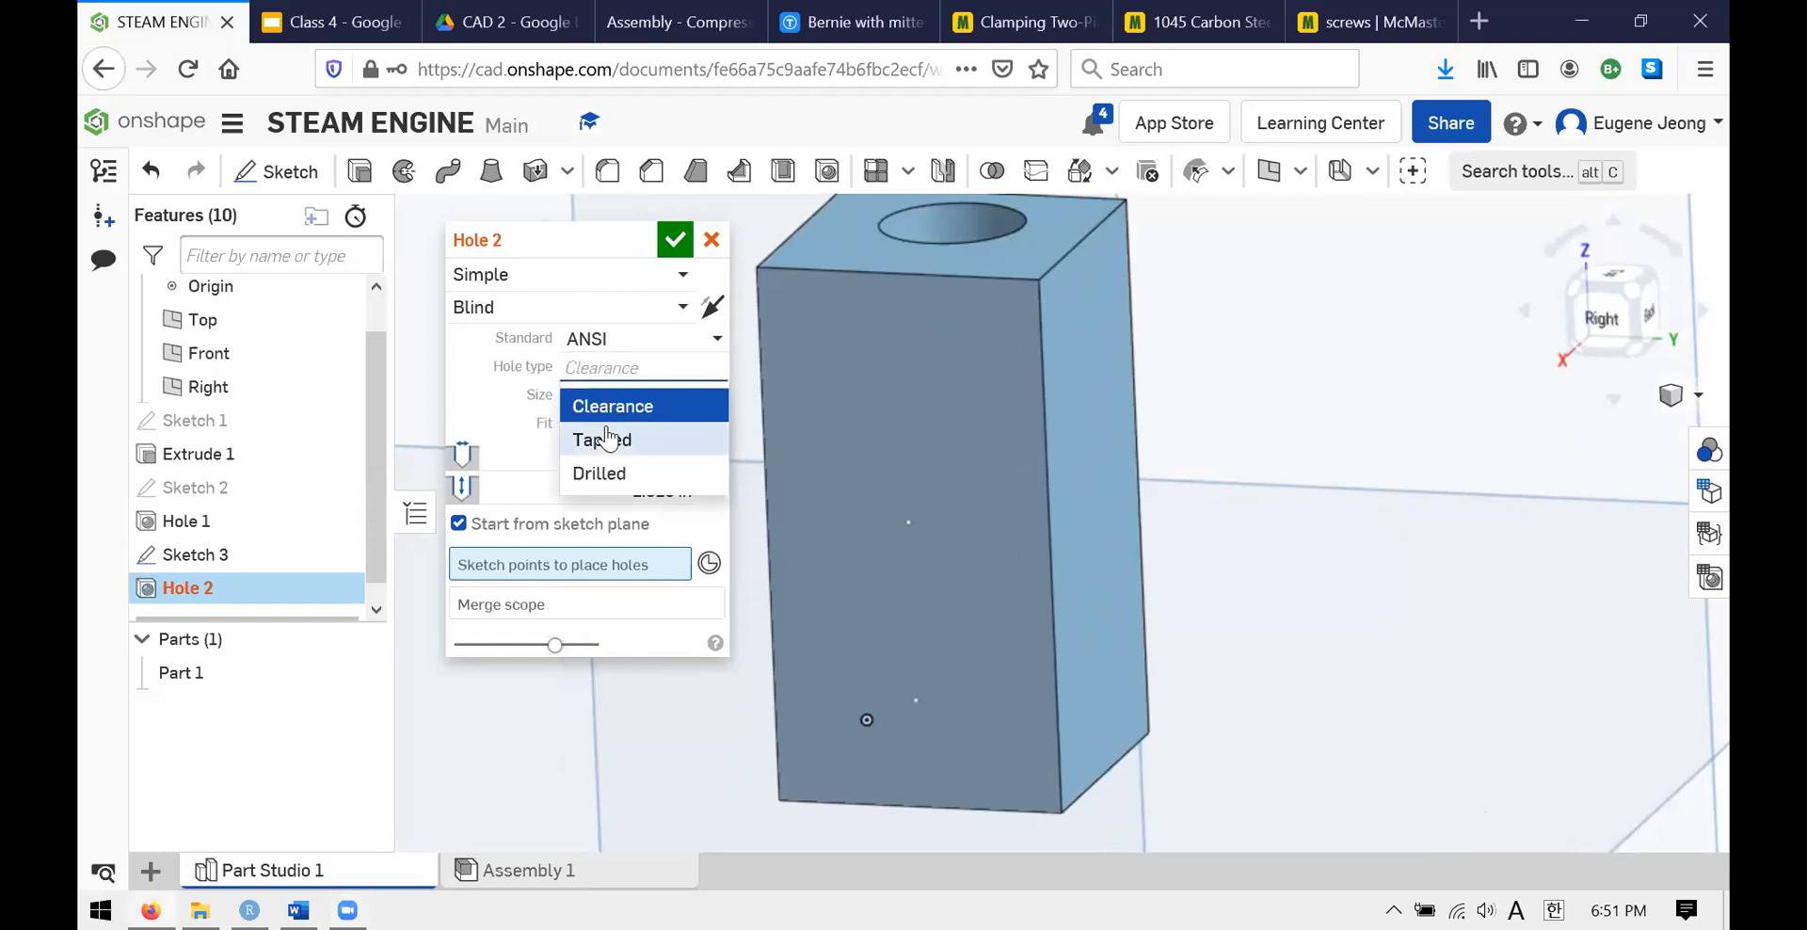
{"action": "left_click", "coordinate": [669, 443]}
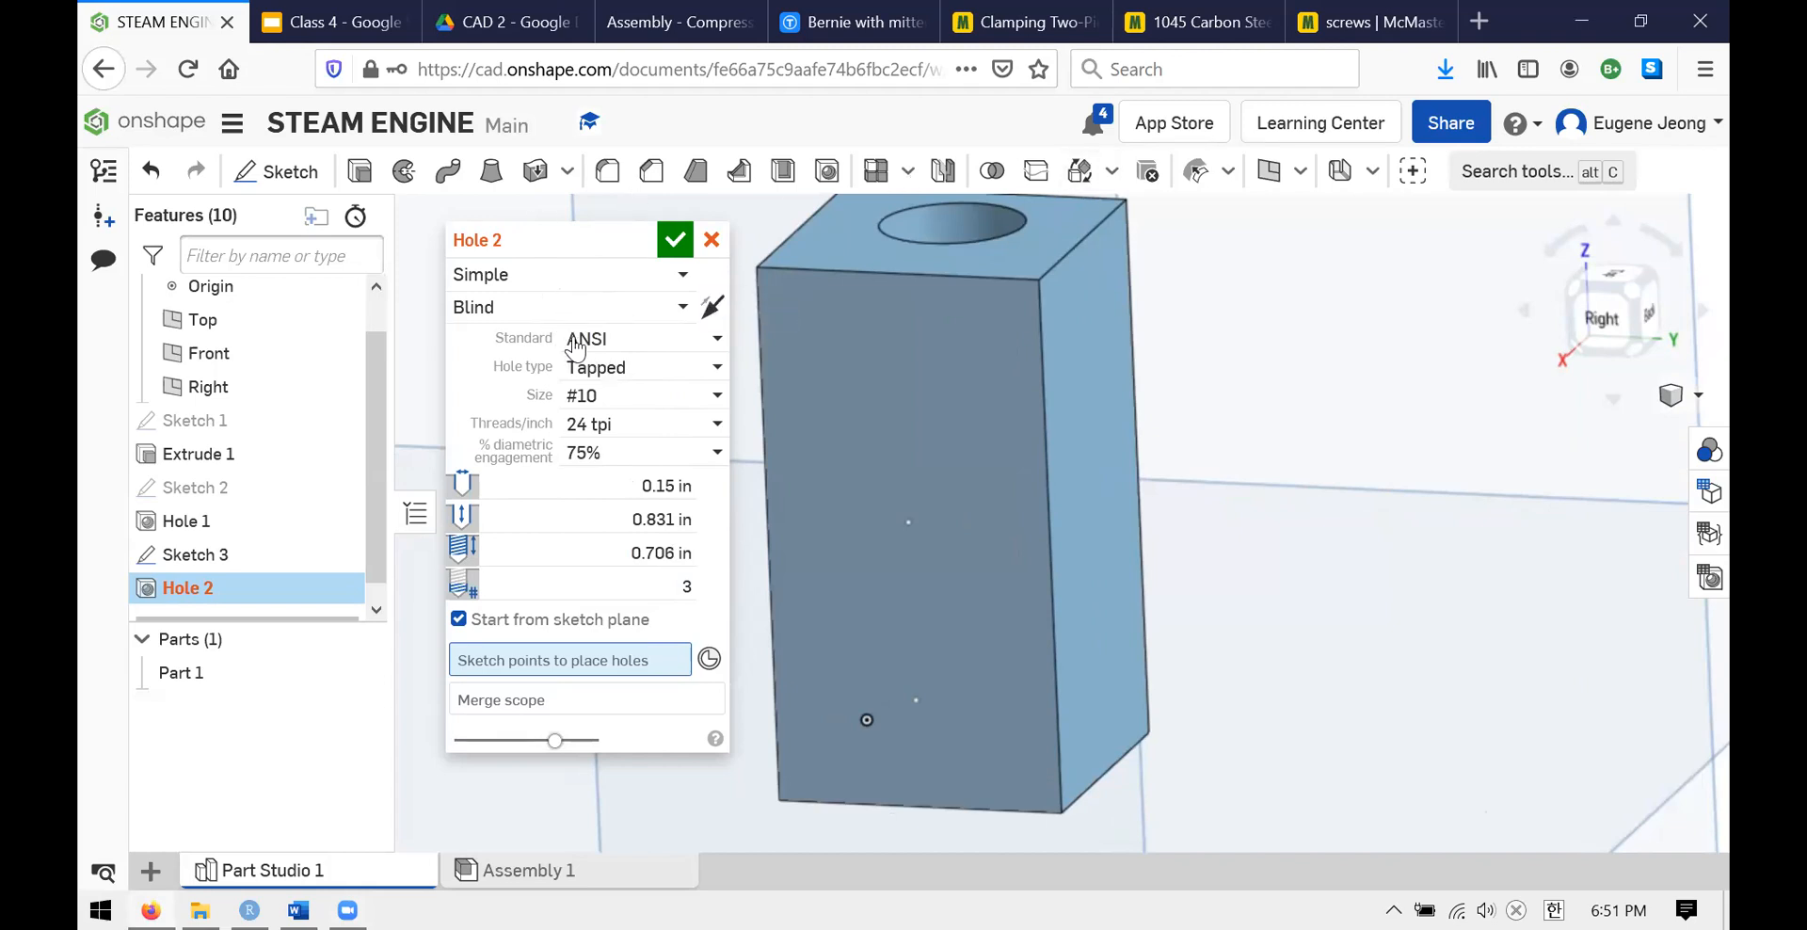
{"action": "left_click", "coordinate": [631, 396]}
{"action": "left_click", "coordinate": [533, 417]}
{"action": "left_click", "coordinate": [621, 426]}
{"action": "left_click", "coordinate": [602, 497]}
- Check the thread depth on the Cylinder slide and set the tapped hole's depth to 0.25 in
{"action": "left_click", "coordinate": [292, 19]}
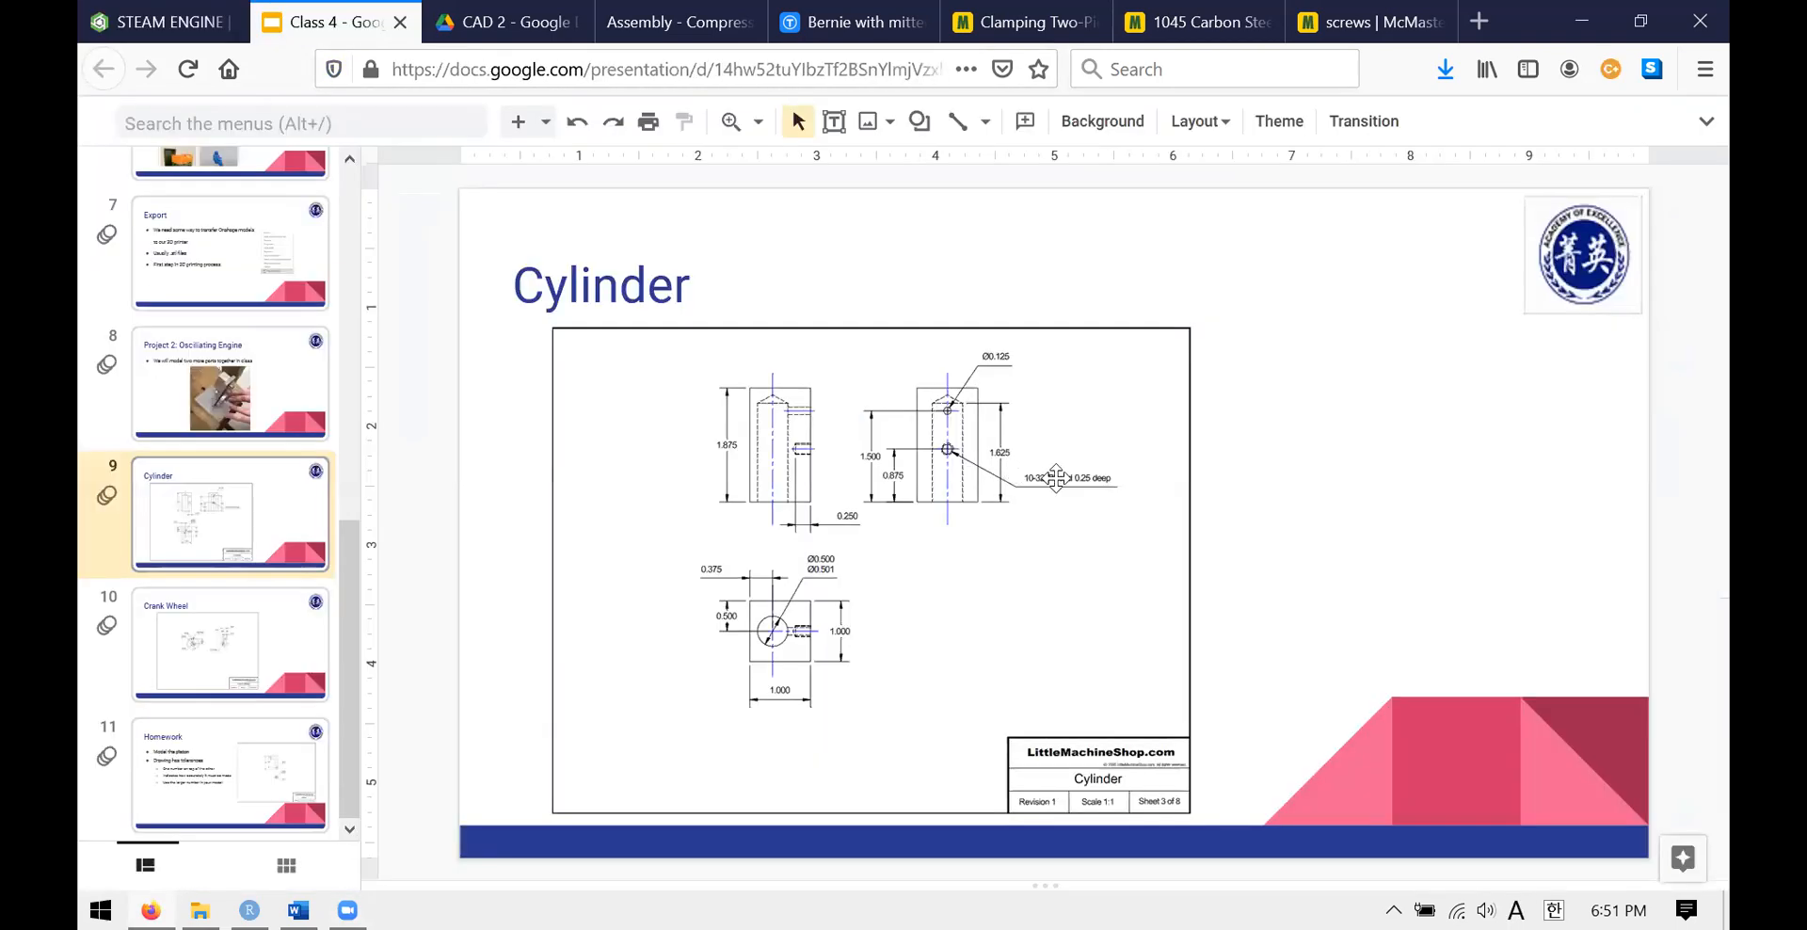
{"action": "left_click", "coordinate": [160, 21]}
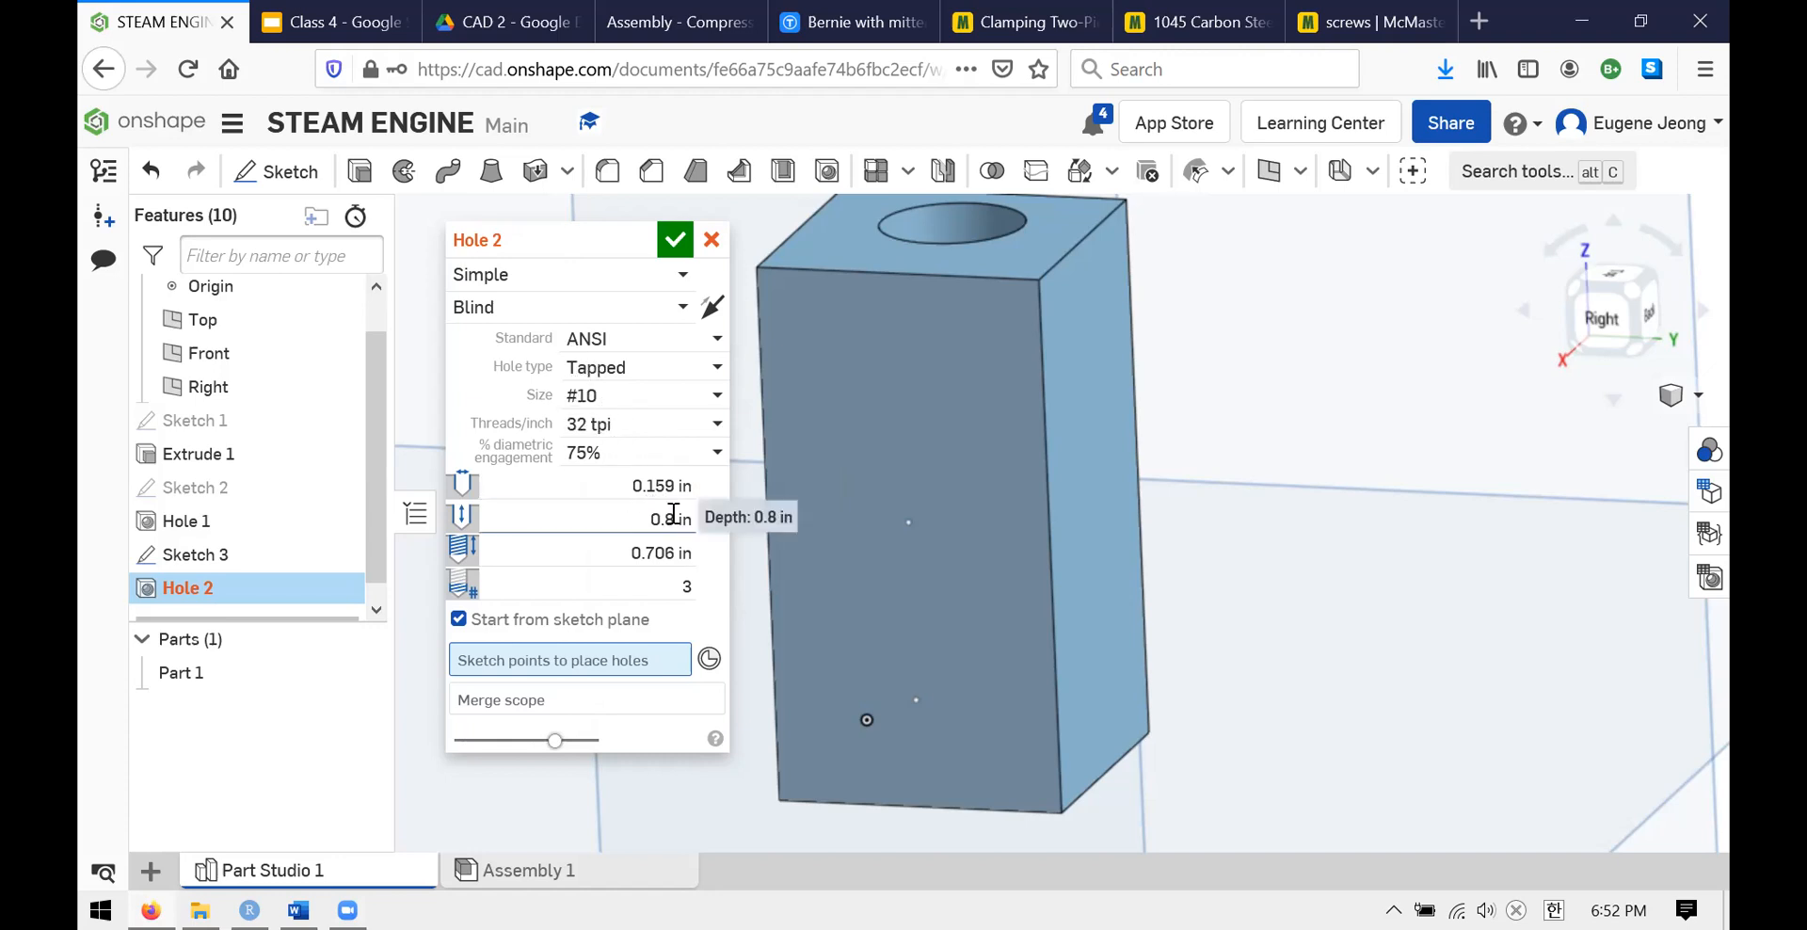
{"action": "left_click", "coordinate": [315, 13]}
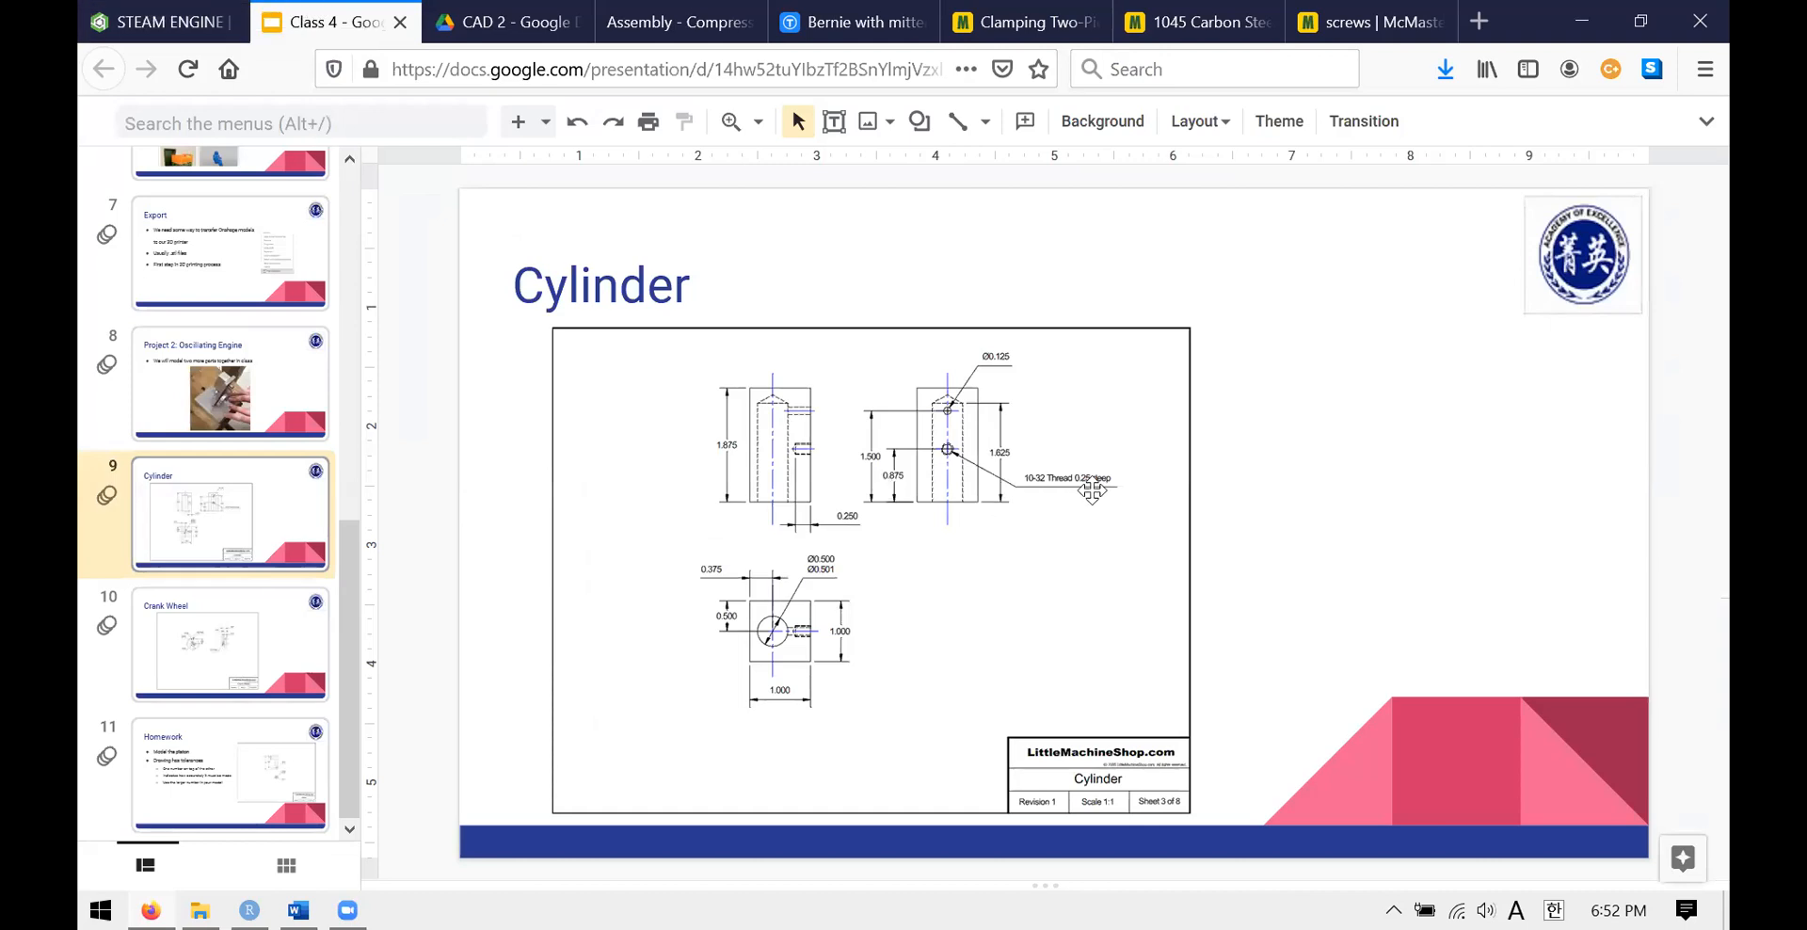
{"action": "left_click", "coordinate": [189, 13]}
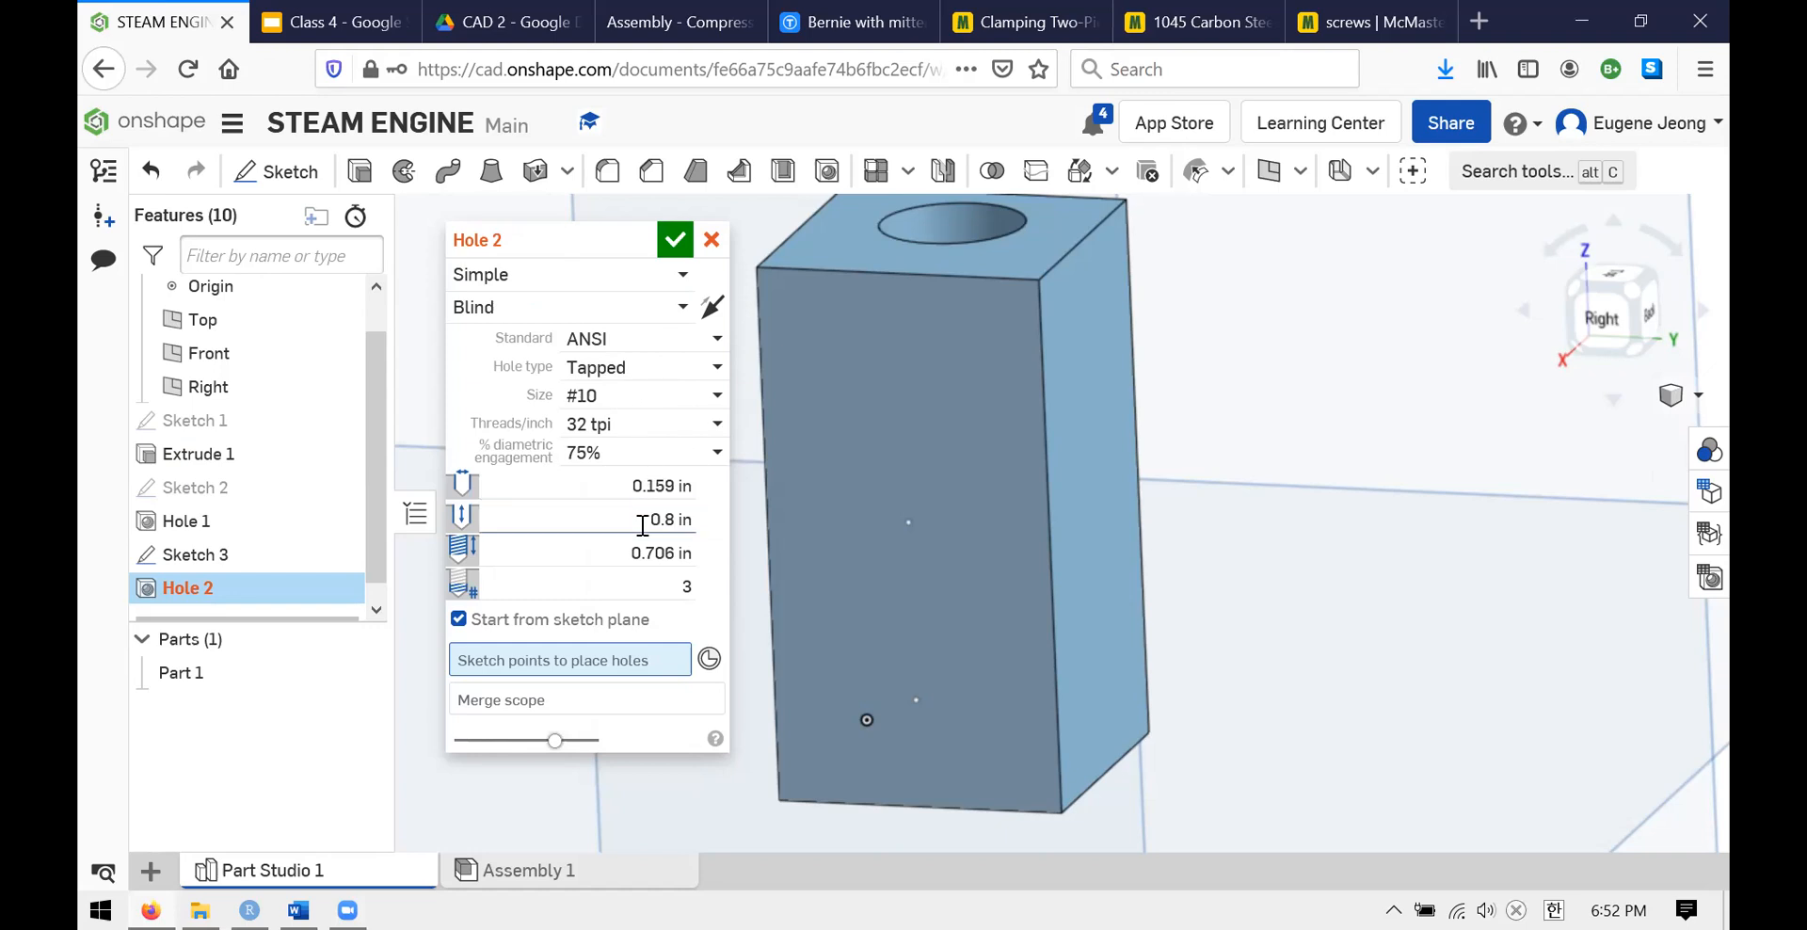
{"action": "left_click", "coordinate": [695, 523]}
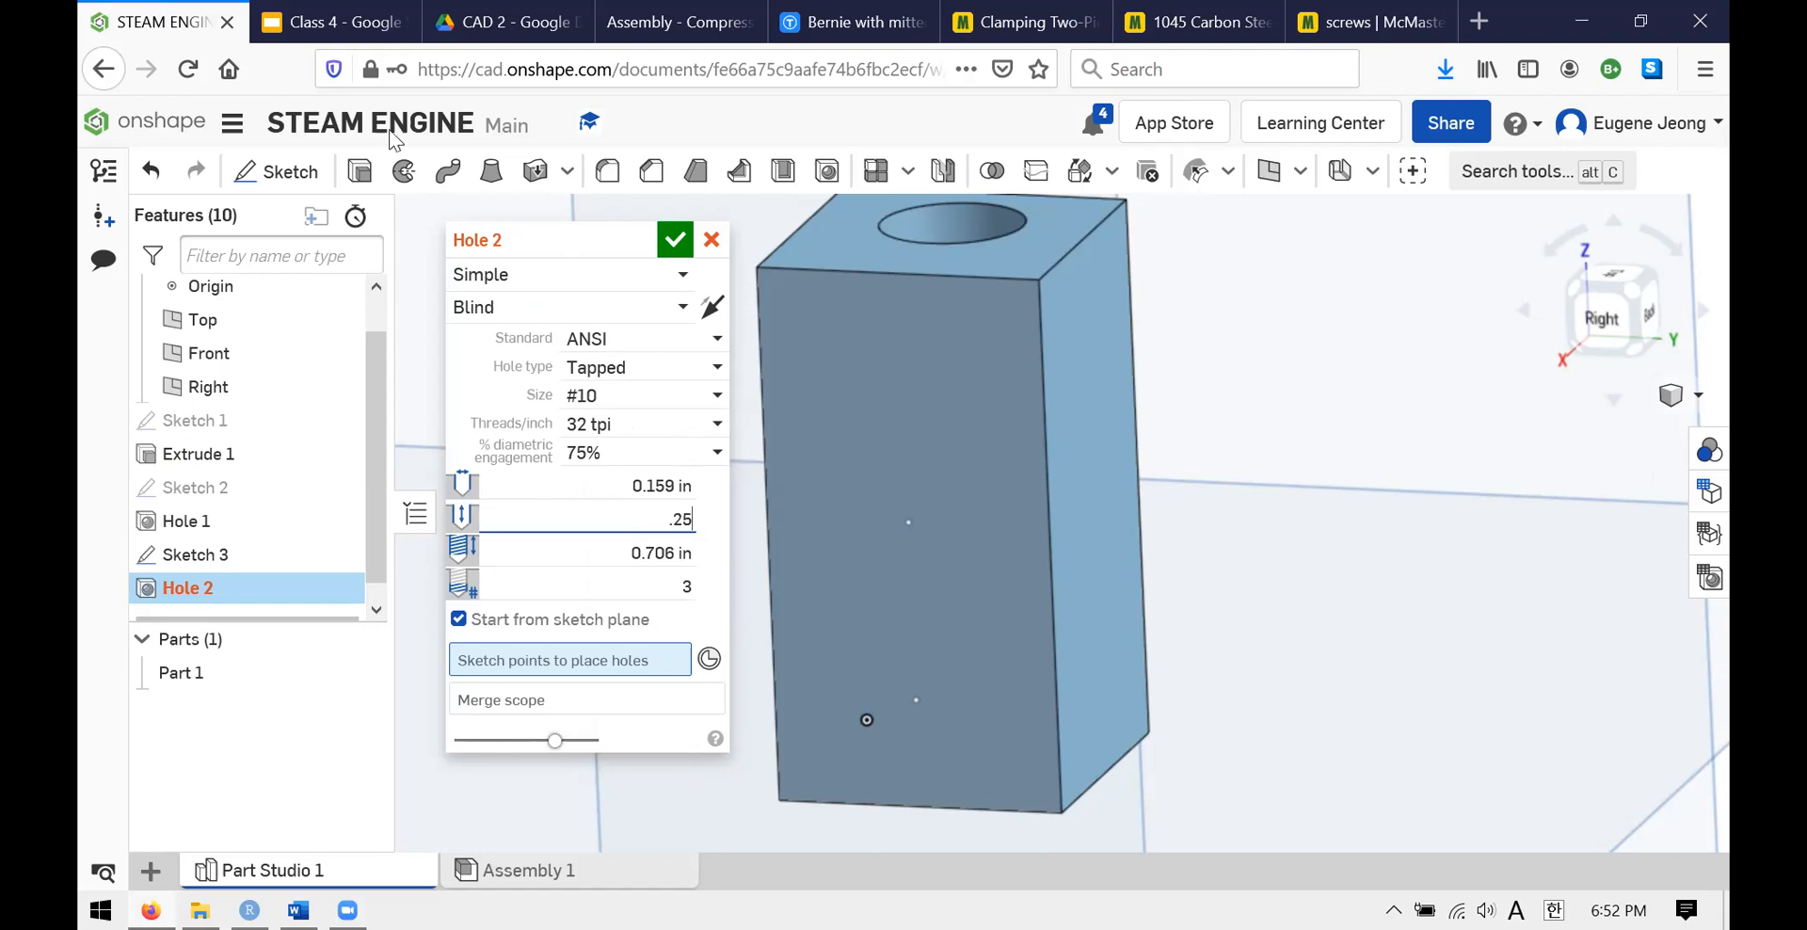
{"action": "left_click", "coordinate": [330, 21]}
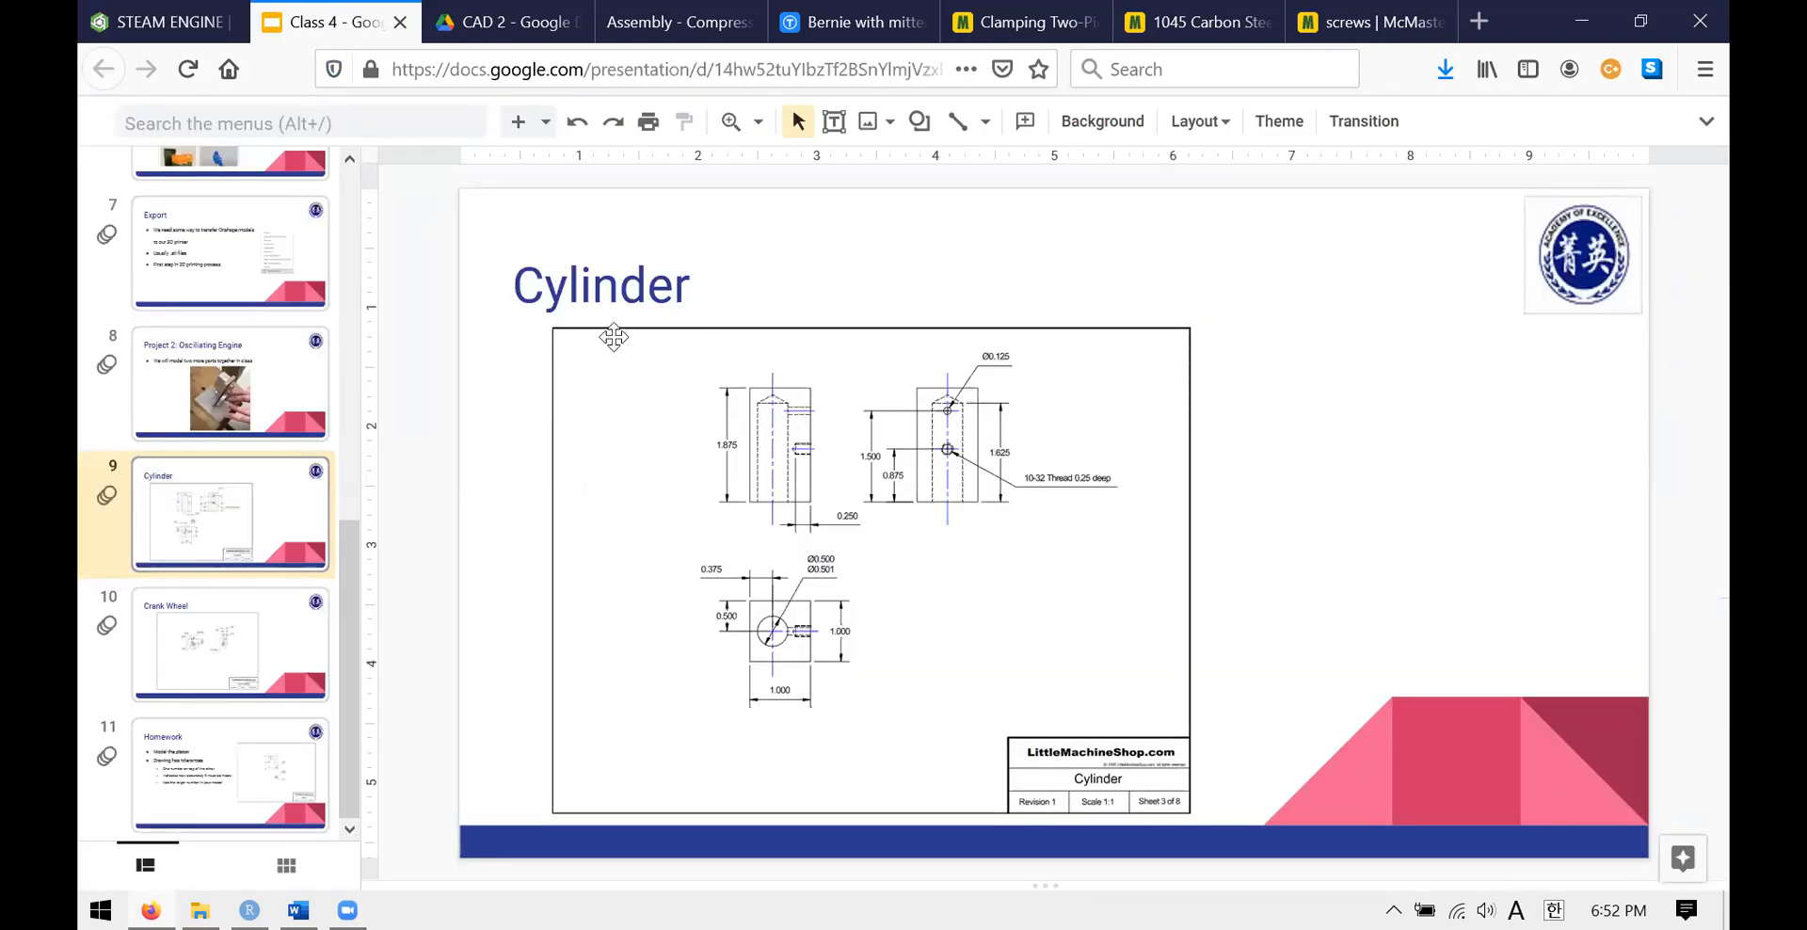
{"action": "left_click", "coordinate": [171, 28]}
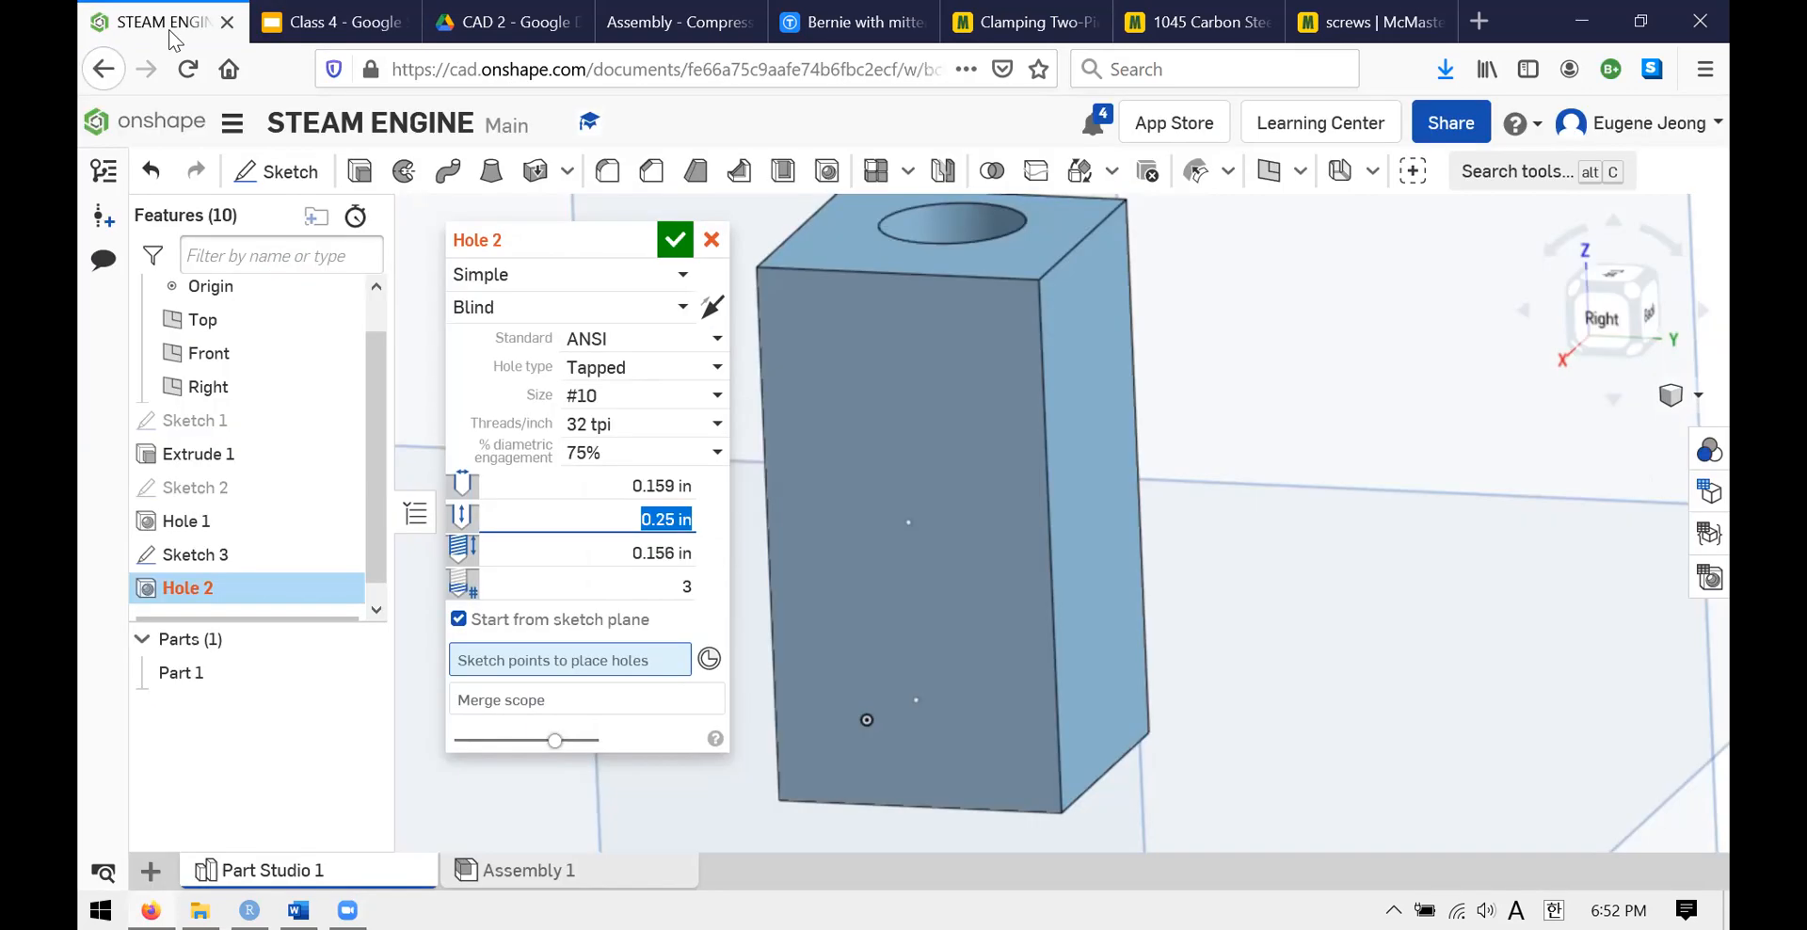
- Place the tapped hole at the upper sketch point on the side face and accept it
{"action": "left_click", "coordinate": [910, 523]}
{"action": "mouse_move", "coordinate": [1206, 455]}
{"action": "right_mouse_down"}
{"action": "mouse_move", "coordinate": [1235, 427]}
{"action": "mouse_move", "coordinate": [1220, 425]}
{"action": "right_mouse_up"}
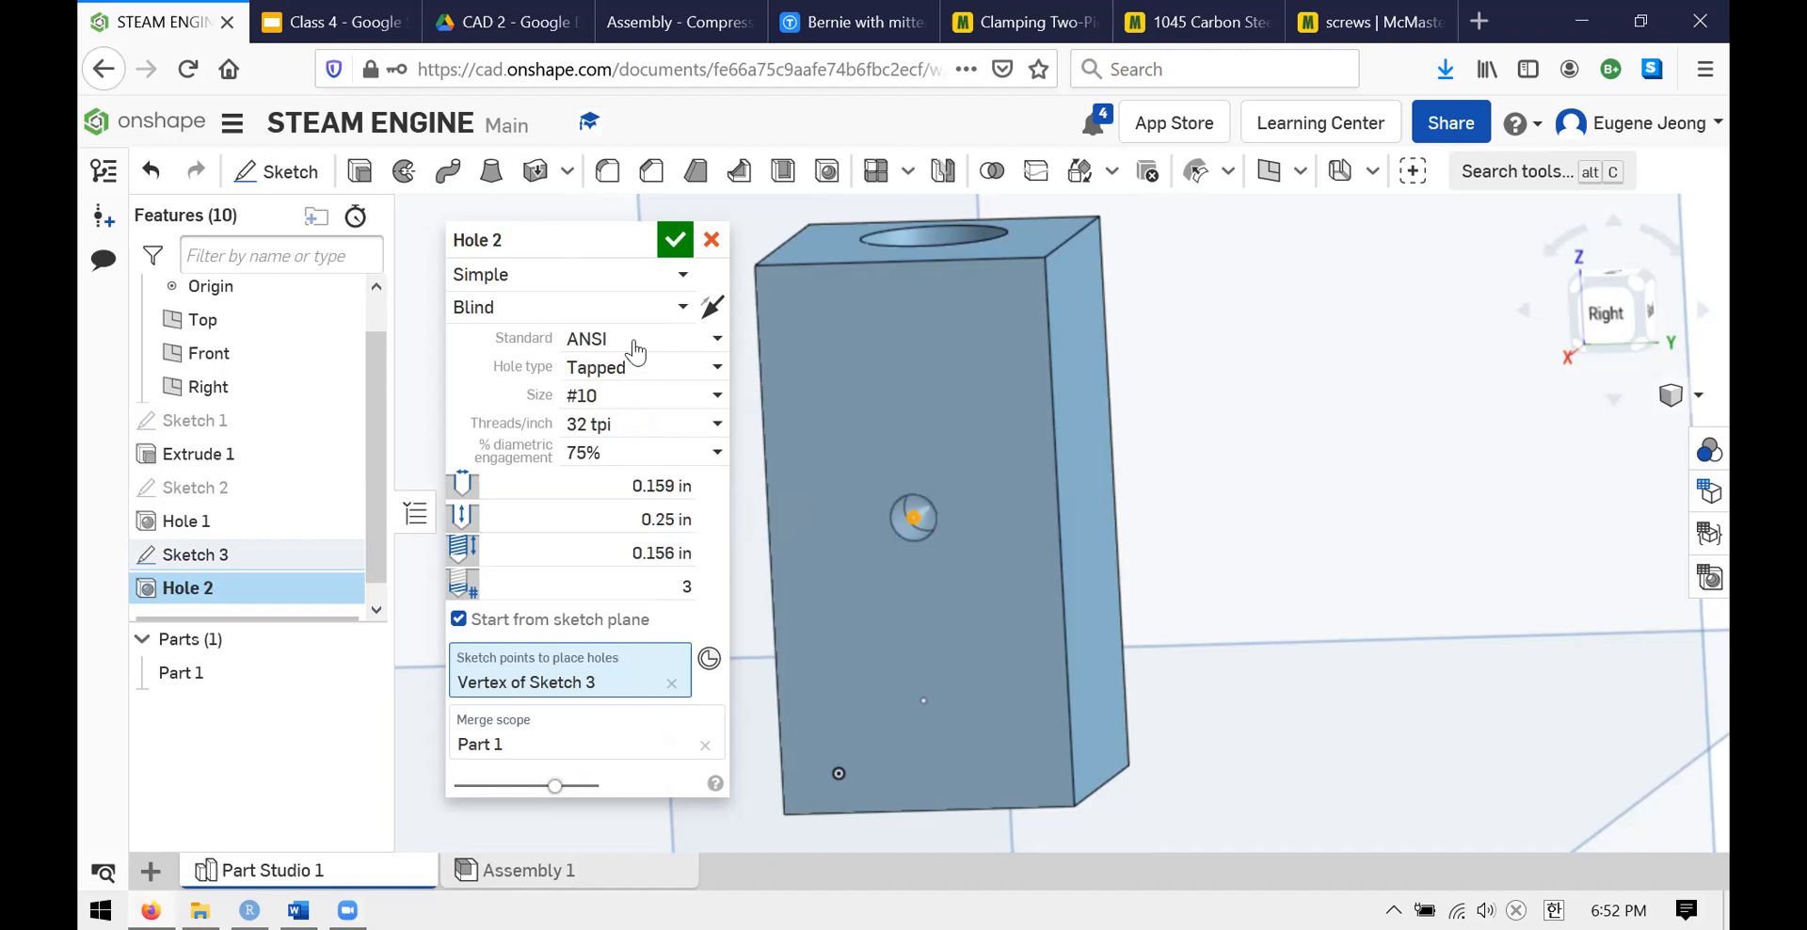
{"action": "left_click", "coordinate": [674, 243]}
- Show Sketch 3 again and inspect the tapped hole and the remaining point on the side face
{"action": "right_click_drag", "start_coordinate": [1085, 433], "coordinate": [759, 389]}
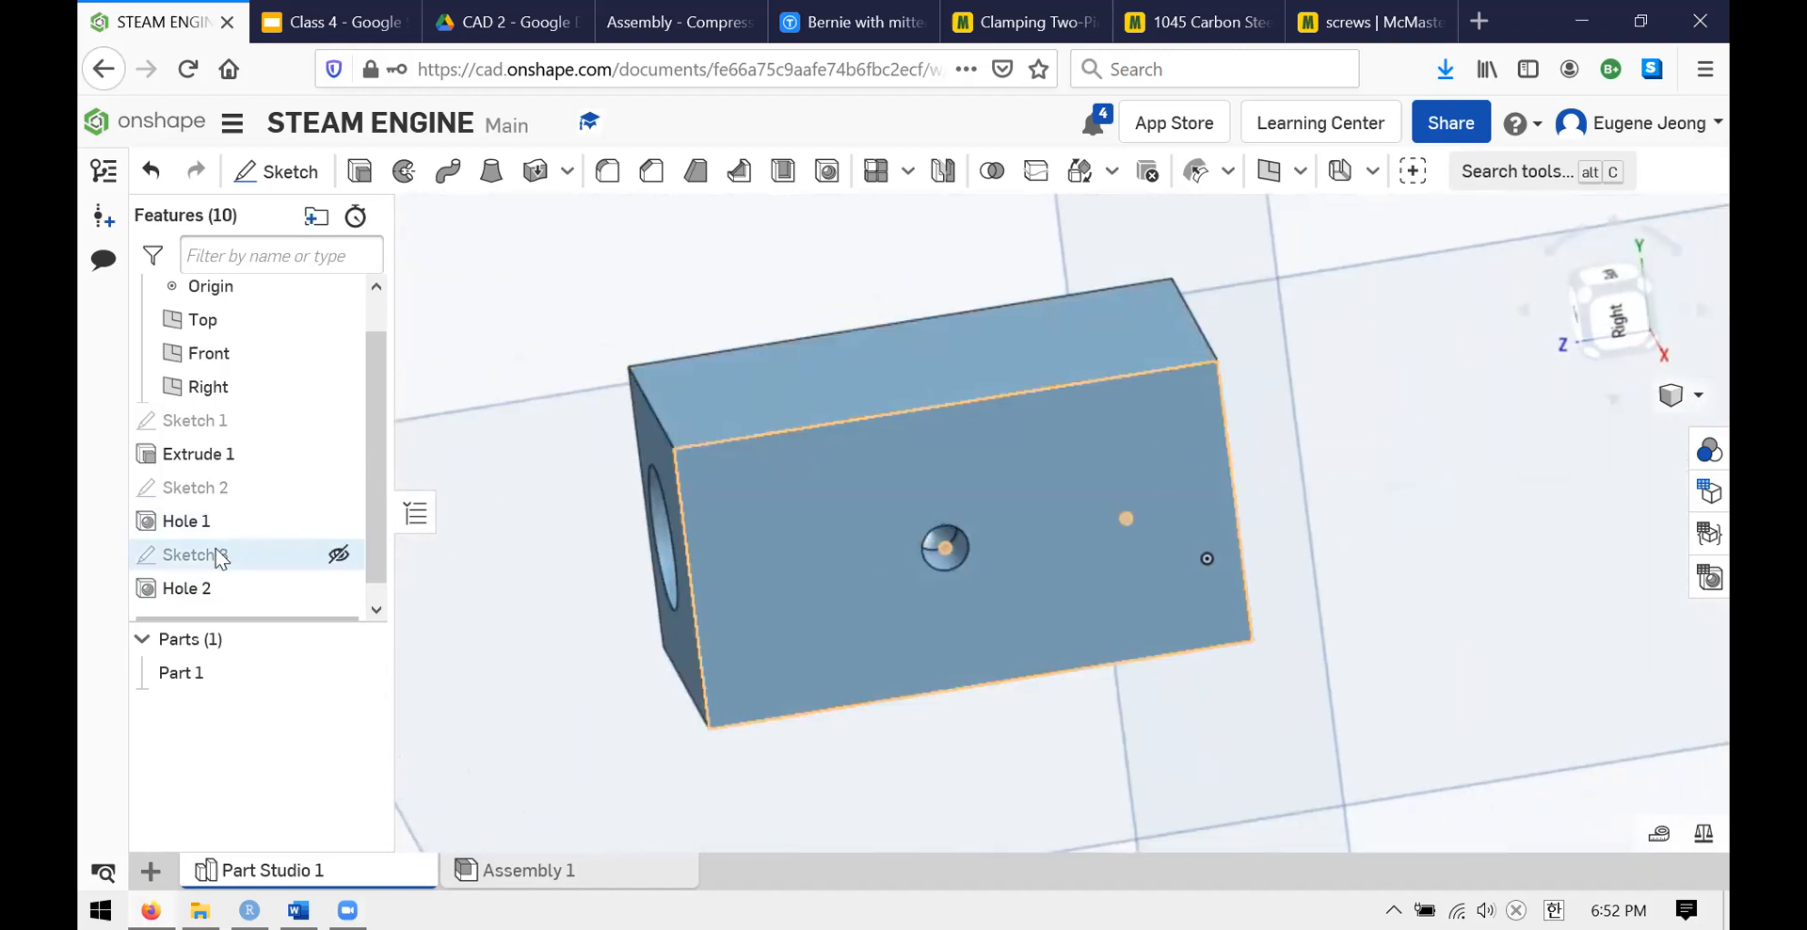
{"action": "left_click", "coordinate": [338, 558]}
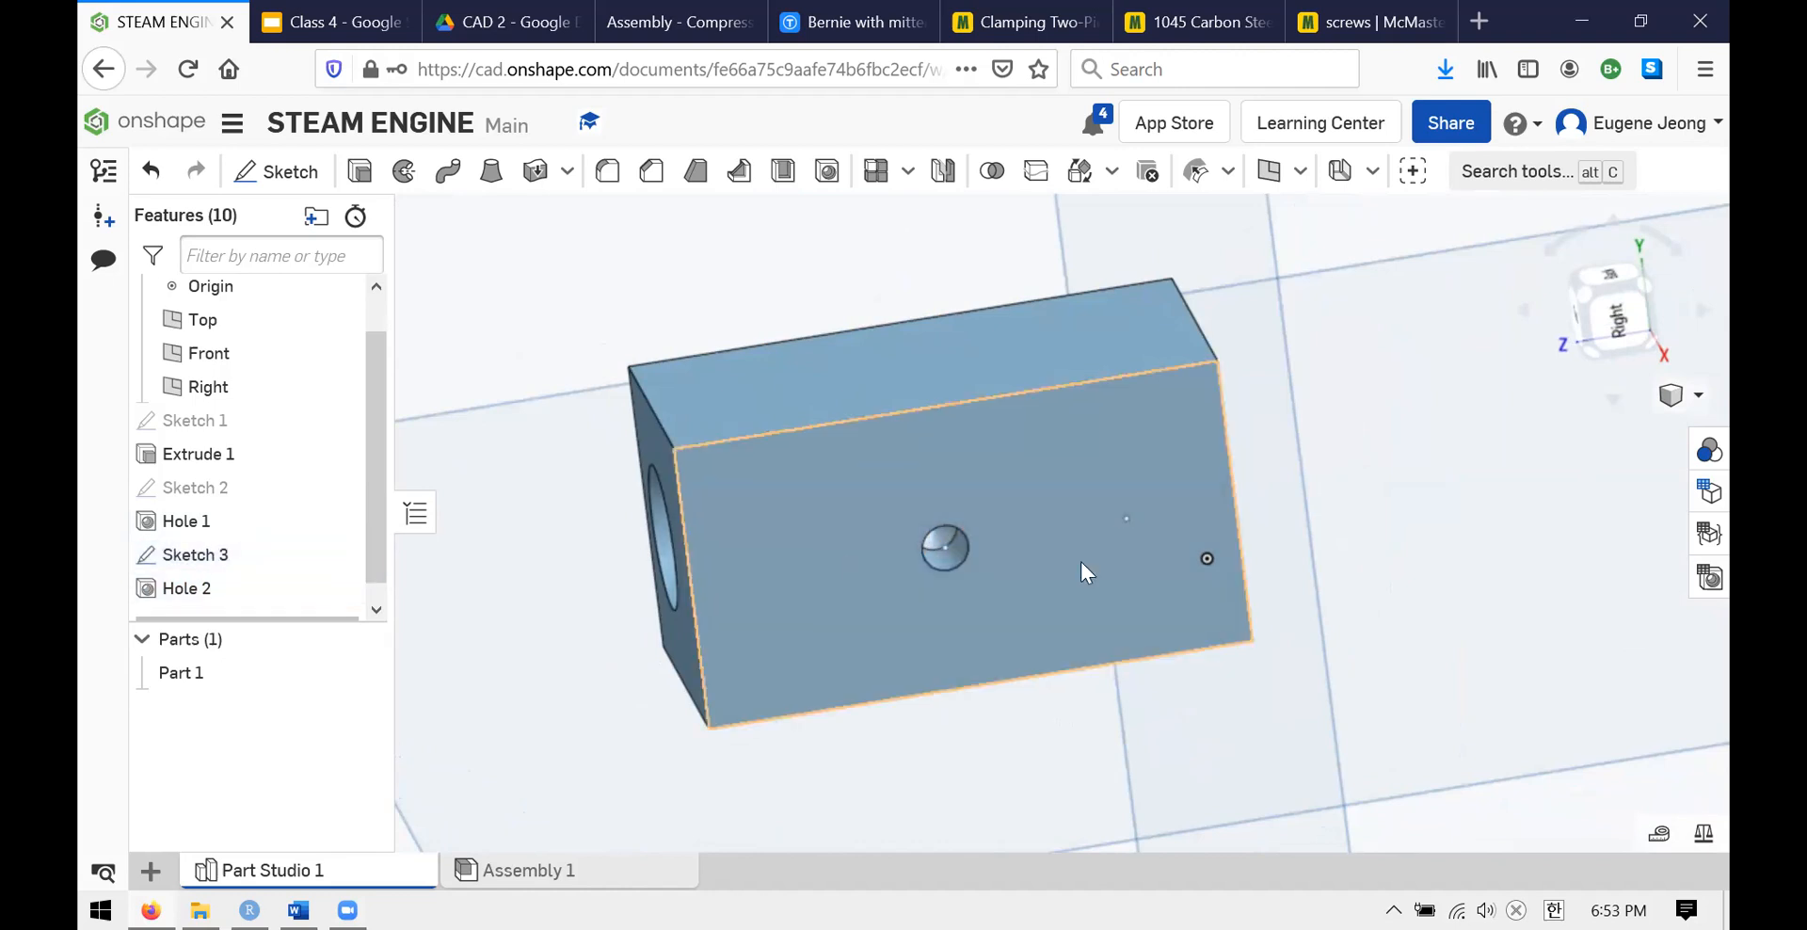
{"action": "right_click_drag", "start_coordinate": [1092, 541], "coordinate": [1128, 521]}
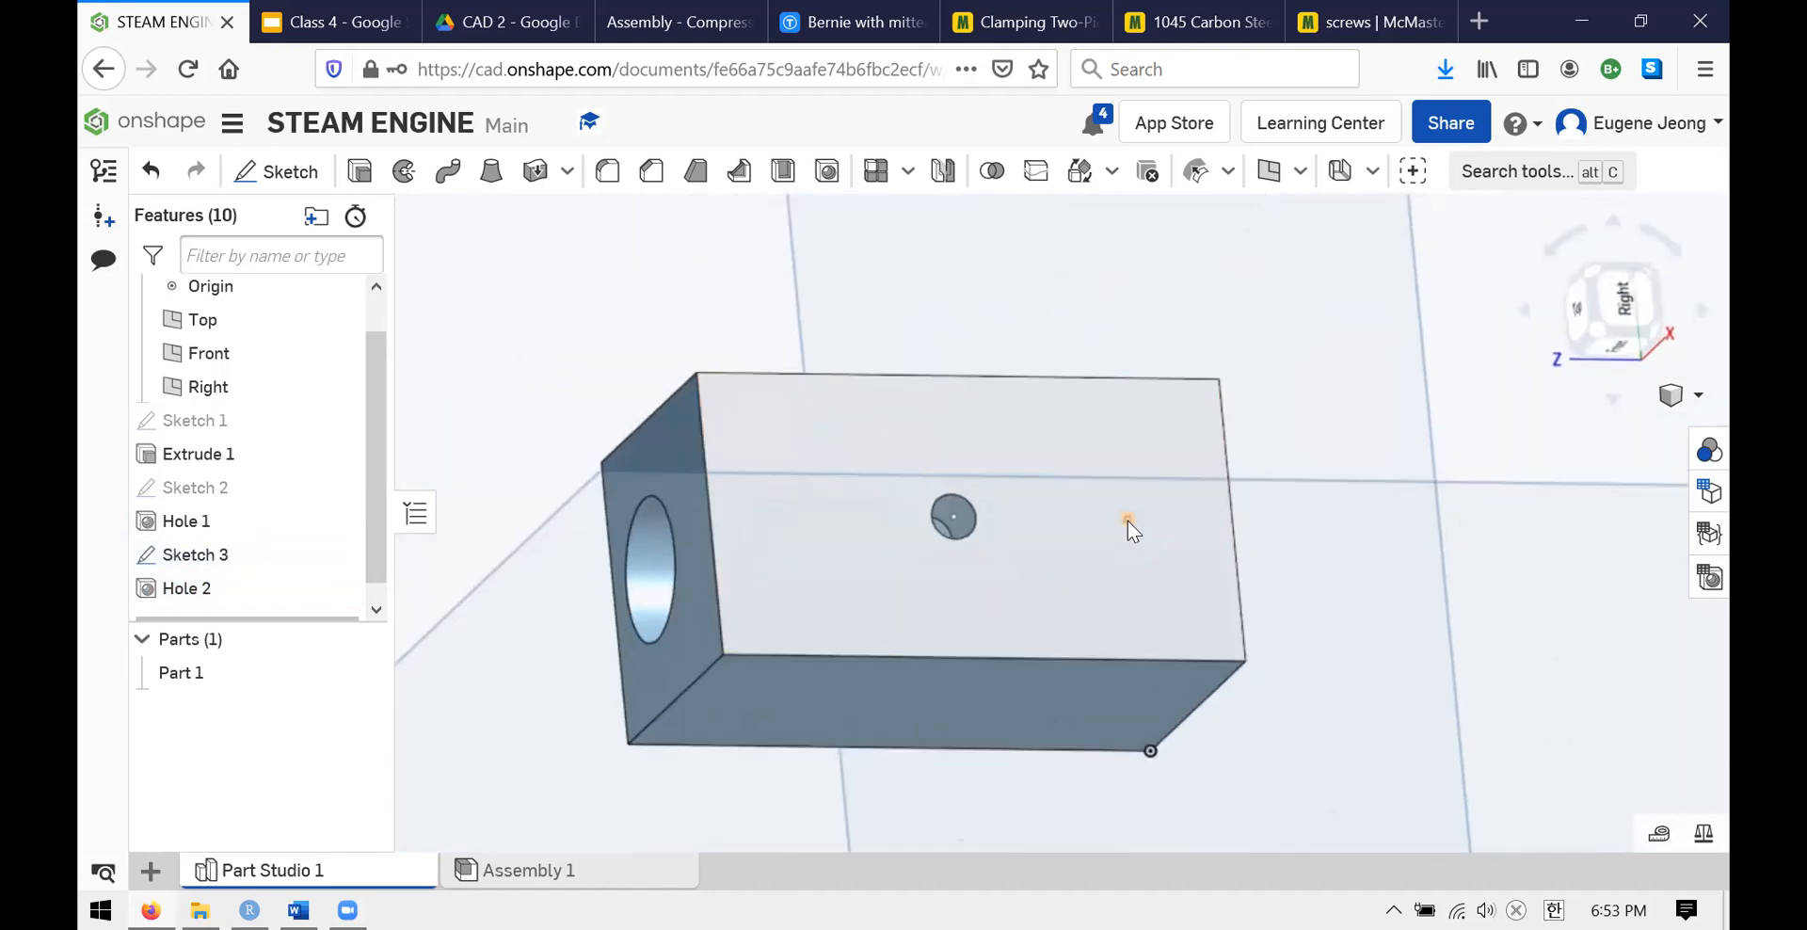
{"action": "right_click_drag", "start_coordinate": [1170, 327], "coordinate": [1064, 533]}
{"action": "scroll", "coordinate": [1111, 614], "scroll_direction": "up", "scroll_amount": 3}
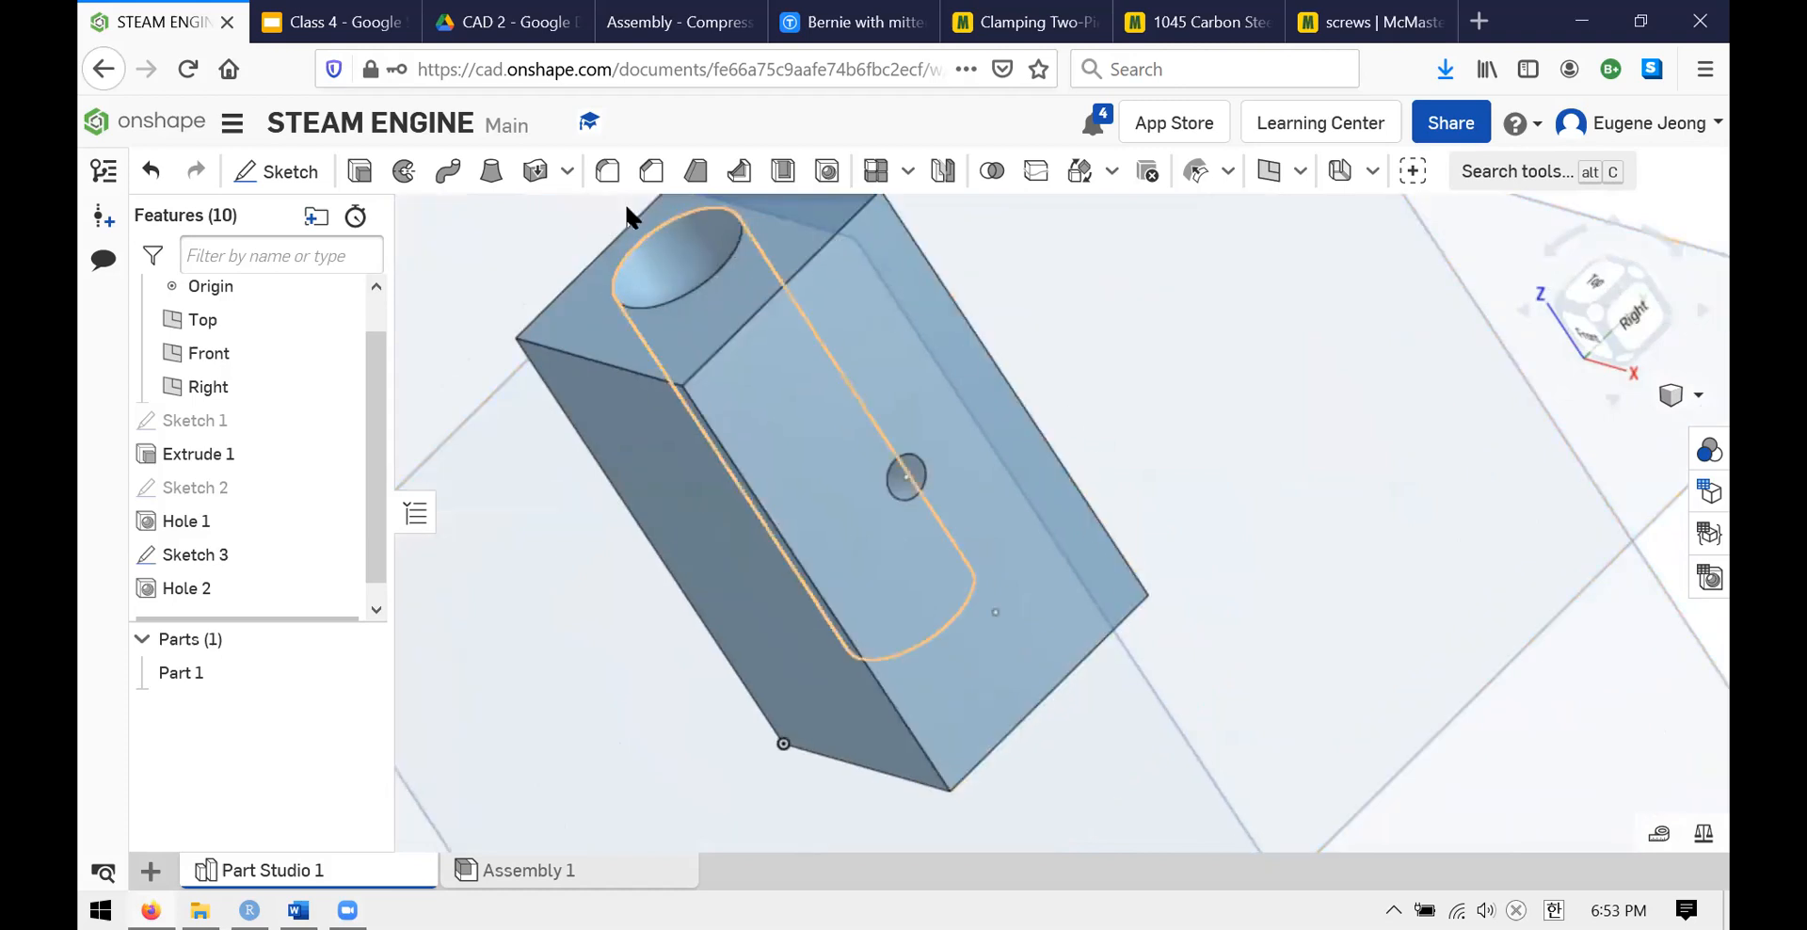
{"action": "left_click", "coordinate": [829, 177]}
{"action": "left_click", "coordinate": [631, 307]}
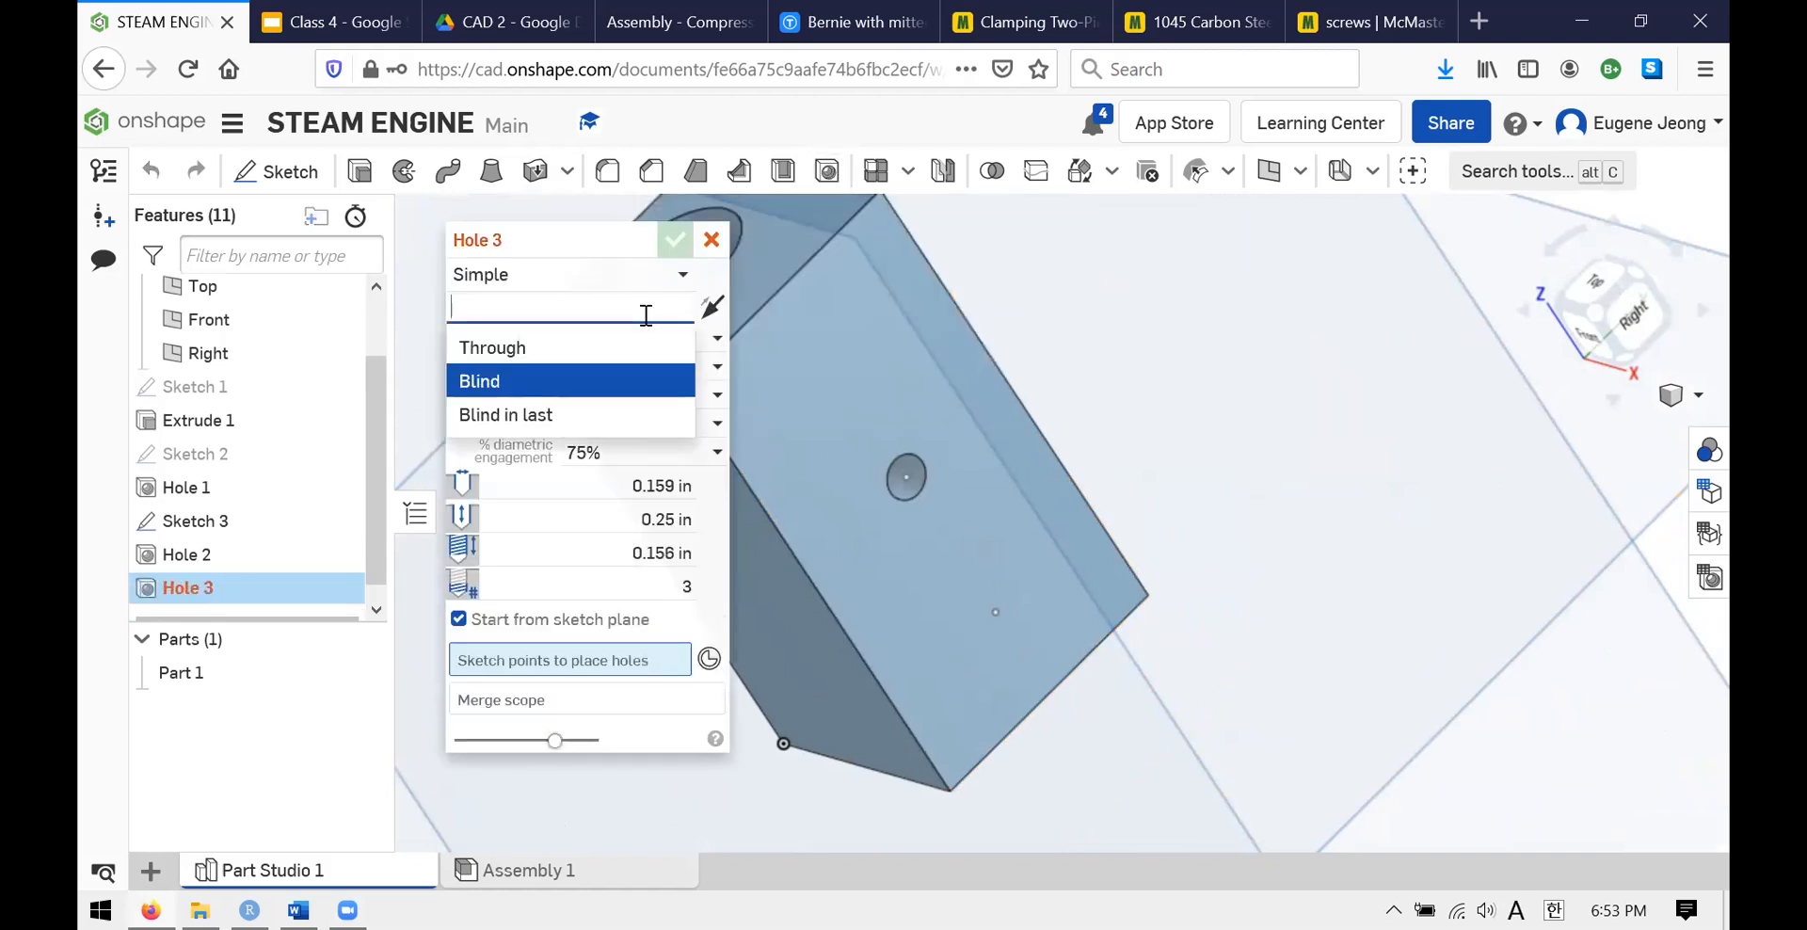
{"action": "left_click", "coordinate": [711, 240]}
- Start another simple blind hole with the Custom standard and check the small hole's diameter on the Cylinder slide
{"action": "right_click_drag", "start_coordinate": [1190, 403], "coordinate": [1111, 414]}
{"action": "left_click", "coordinate": [825, 171]}
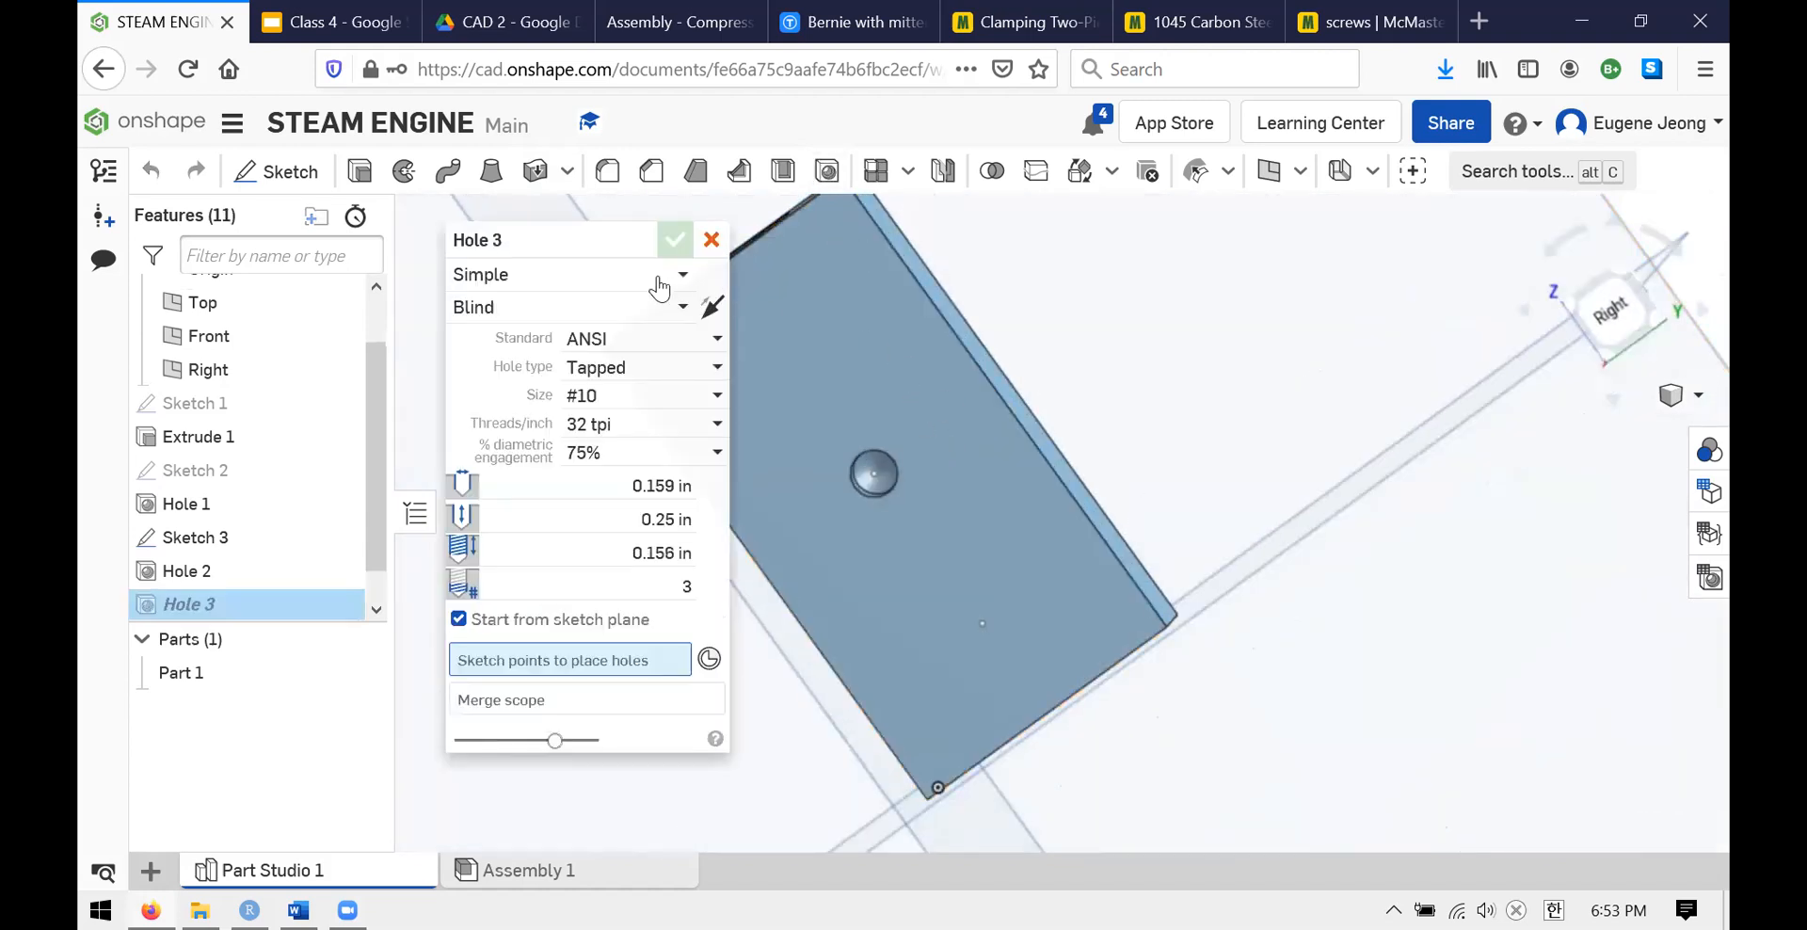
{"action": "left_click", "coordinate": [660, 336]}
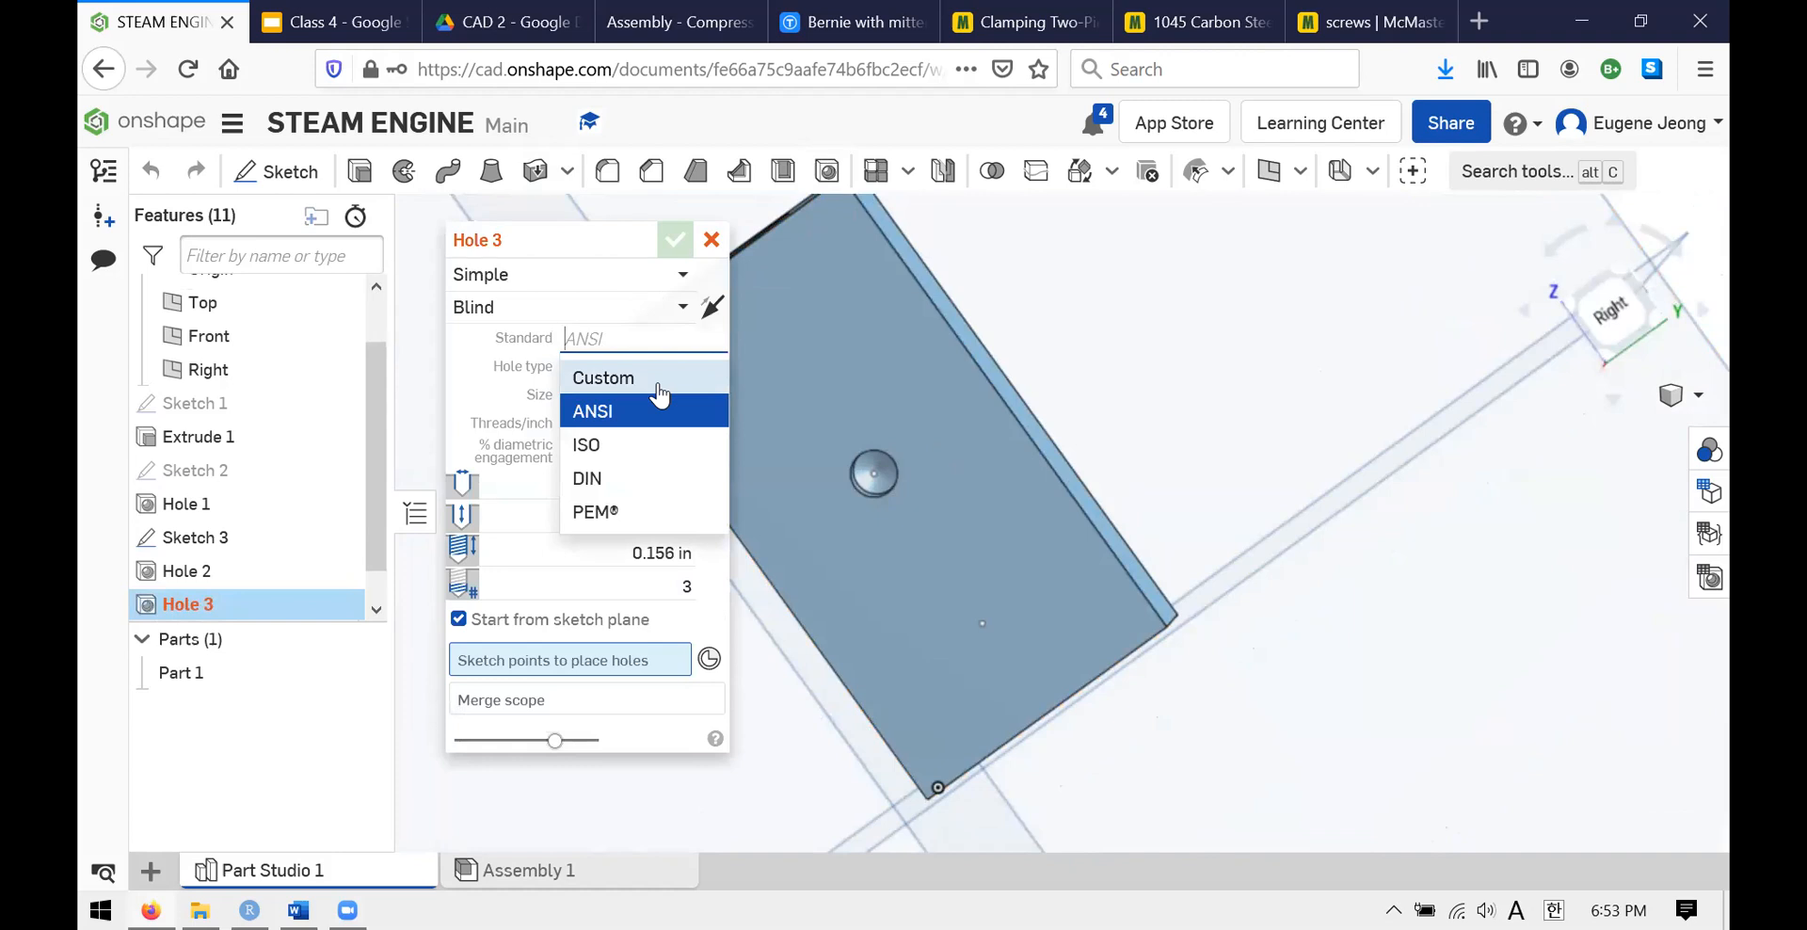
{"action": "left_click", "coordinate": [660, 378]}
{"action": "key", "text": "ctrl+Tab"}
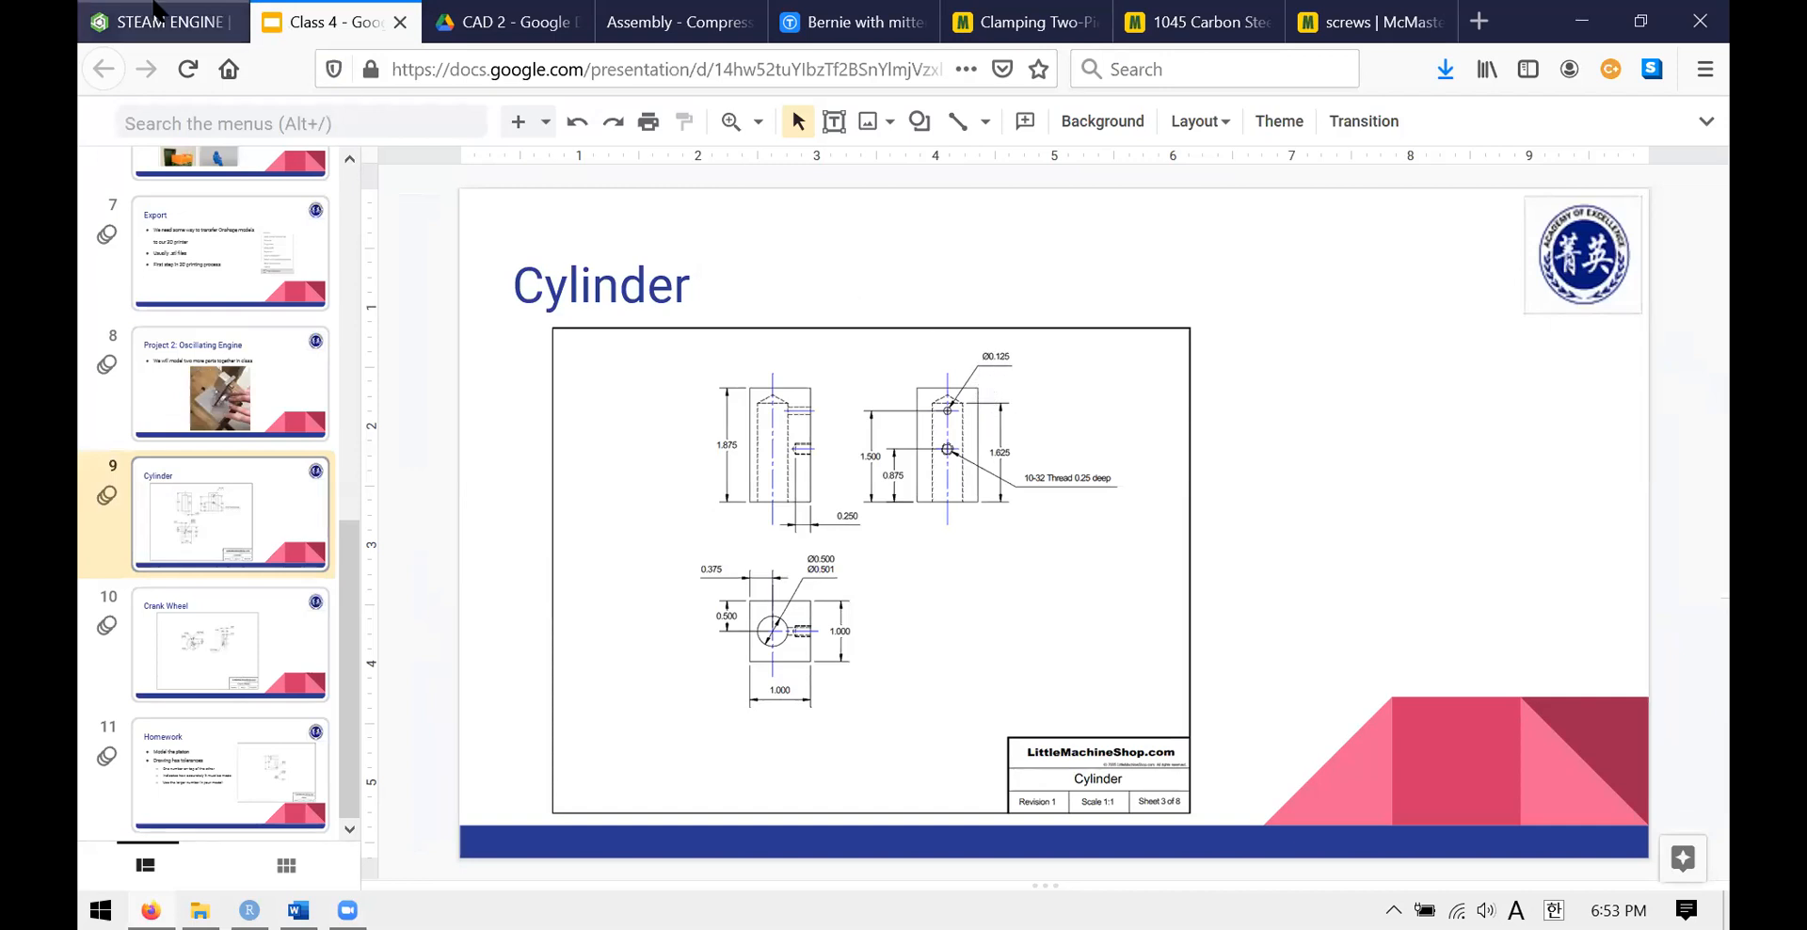
{"action": "left_click", "coordinate": [156, 15]}
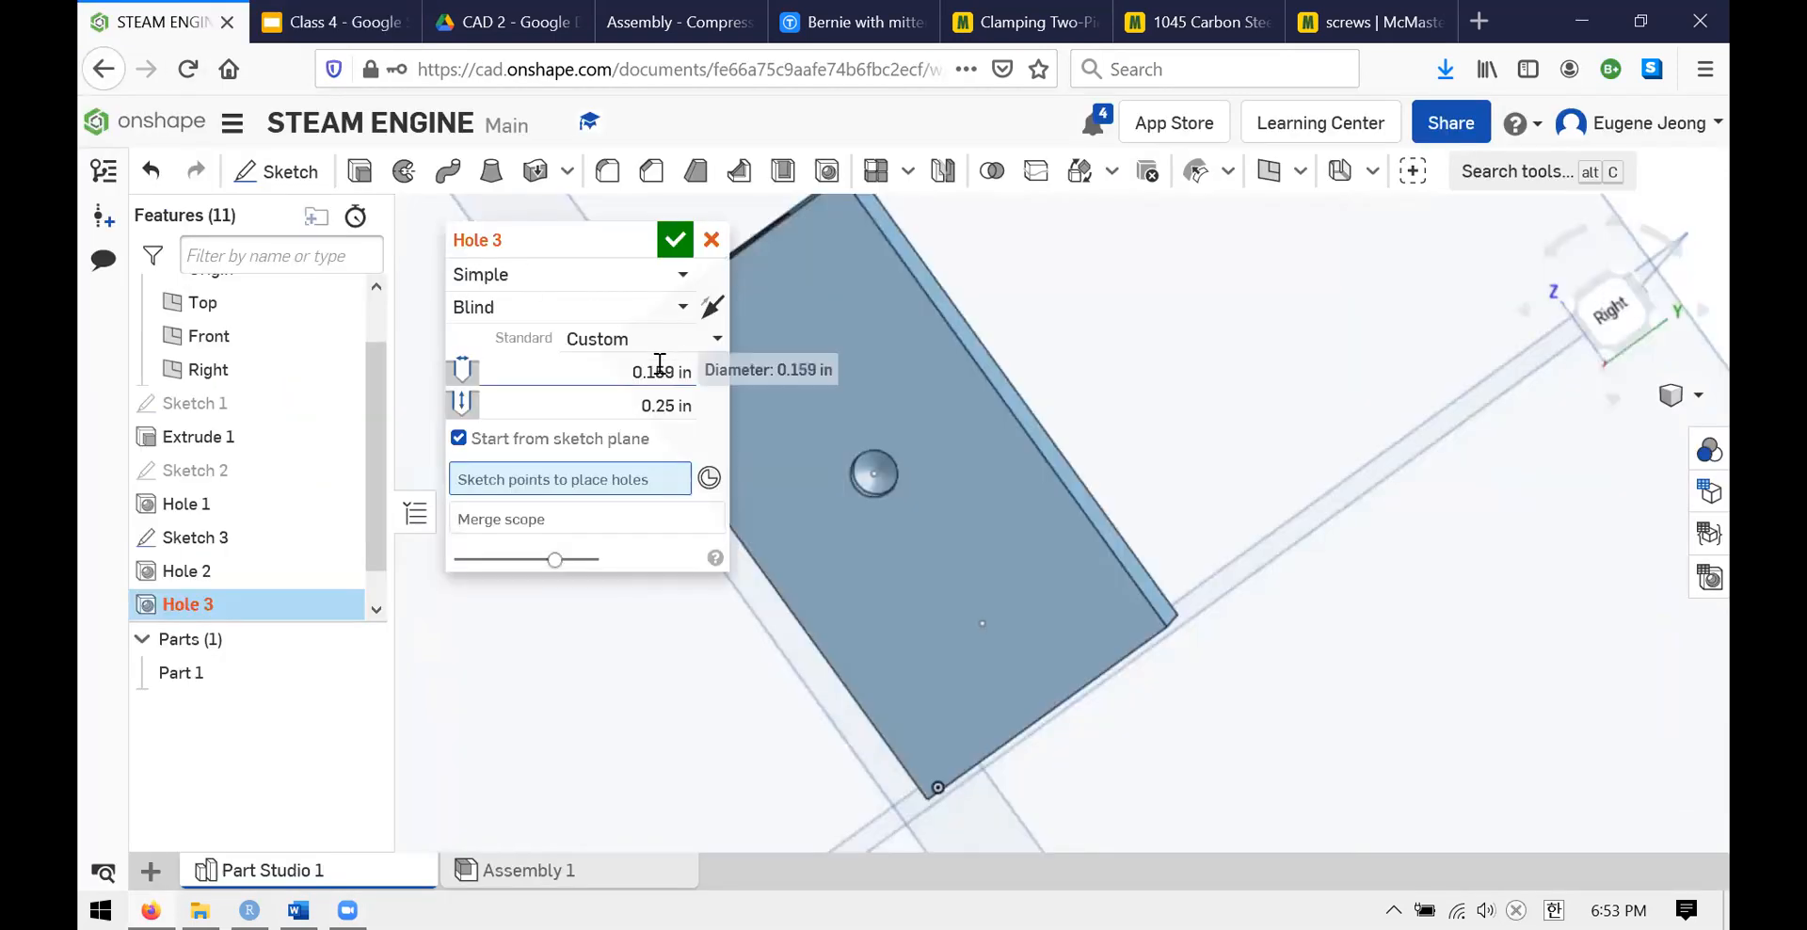
- Set the custom hole's diameter to 0.125 in and its depth to 0.5 in
{"action": "left_click", "coordinate": [612, 369]}
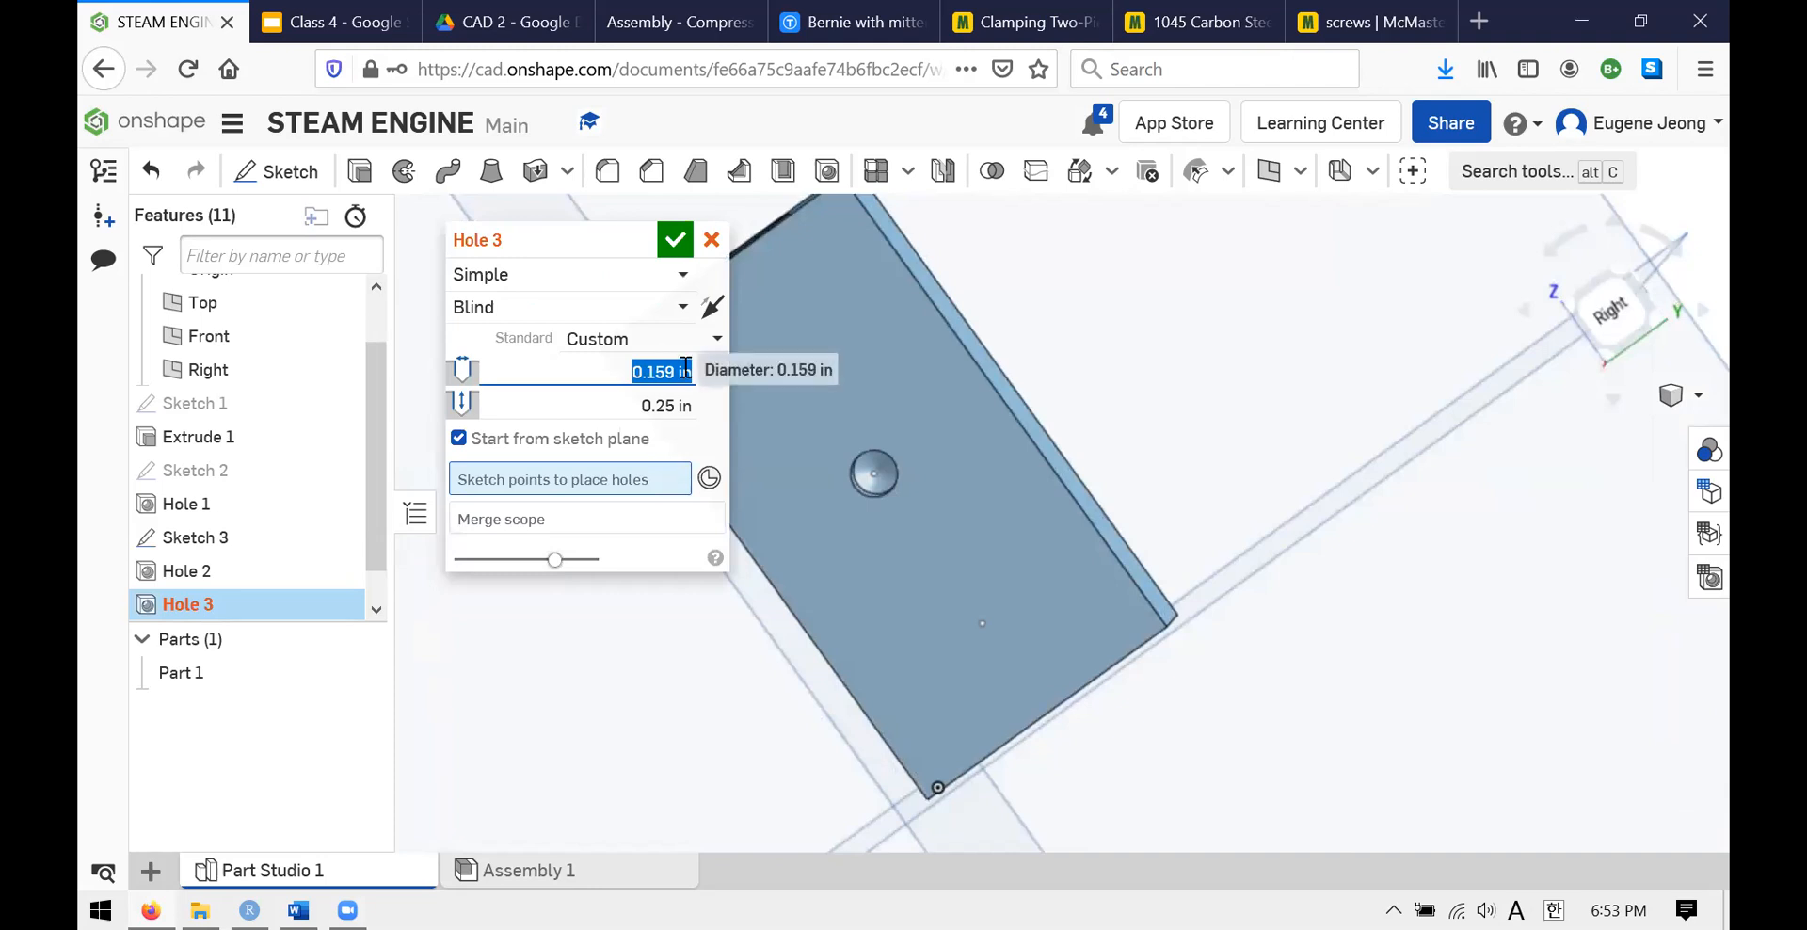
{"action": "key", "text": "BackSpace"}
{"action": "type", "text": ".125"}
{"action": "right_click_drag", "start_coordinate": [1100, 350], "coordinate": [857, 234]}
{"action": "scroll", "coordinate": [858, 237], "scroll_direction": "up", "scroll_amount": 3}
{"action": "key", "text": "Tab"}
{"action": "type", "text": ".5"}
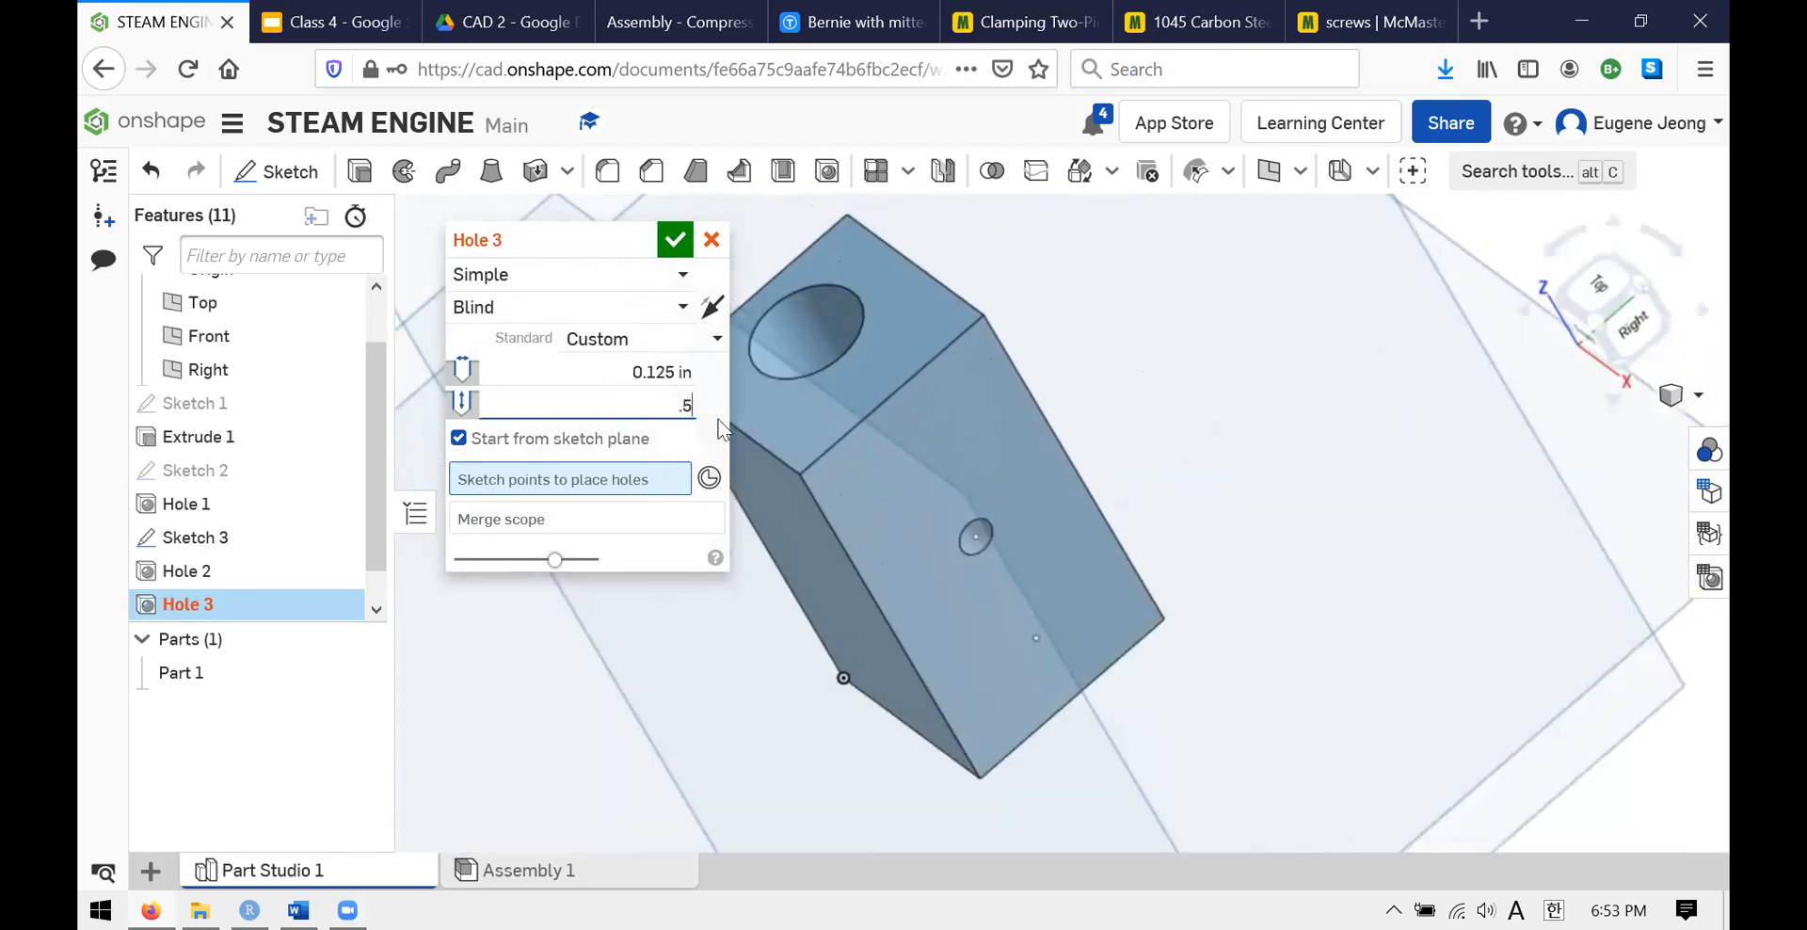
- Place the hole at the lower sketch point on the side face and look into the bore to check it
{"action": "left_click", "coordinate": [1039, 630]}
{"action": "key", "text": "shift+7"}
{"action": "right_click_drag", "start_coordinate": [1148, 393], "coordinate": [908, 460]}
{"action": "scroll", "coordinate": [877, 455], "scroll_direction": "up", "scroll_amount": 6}
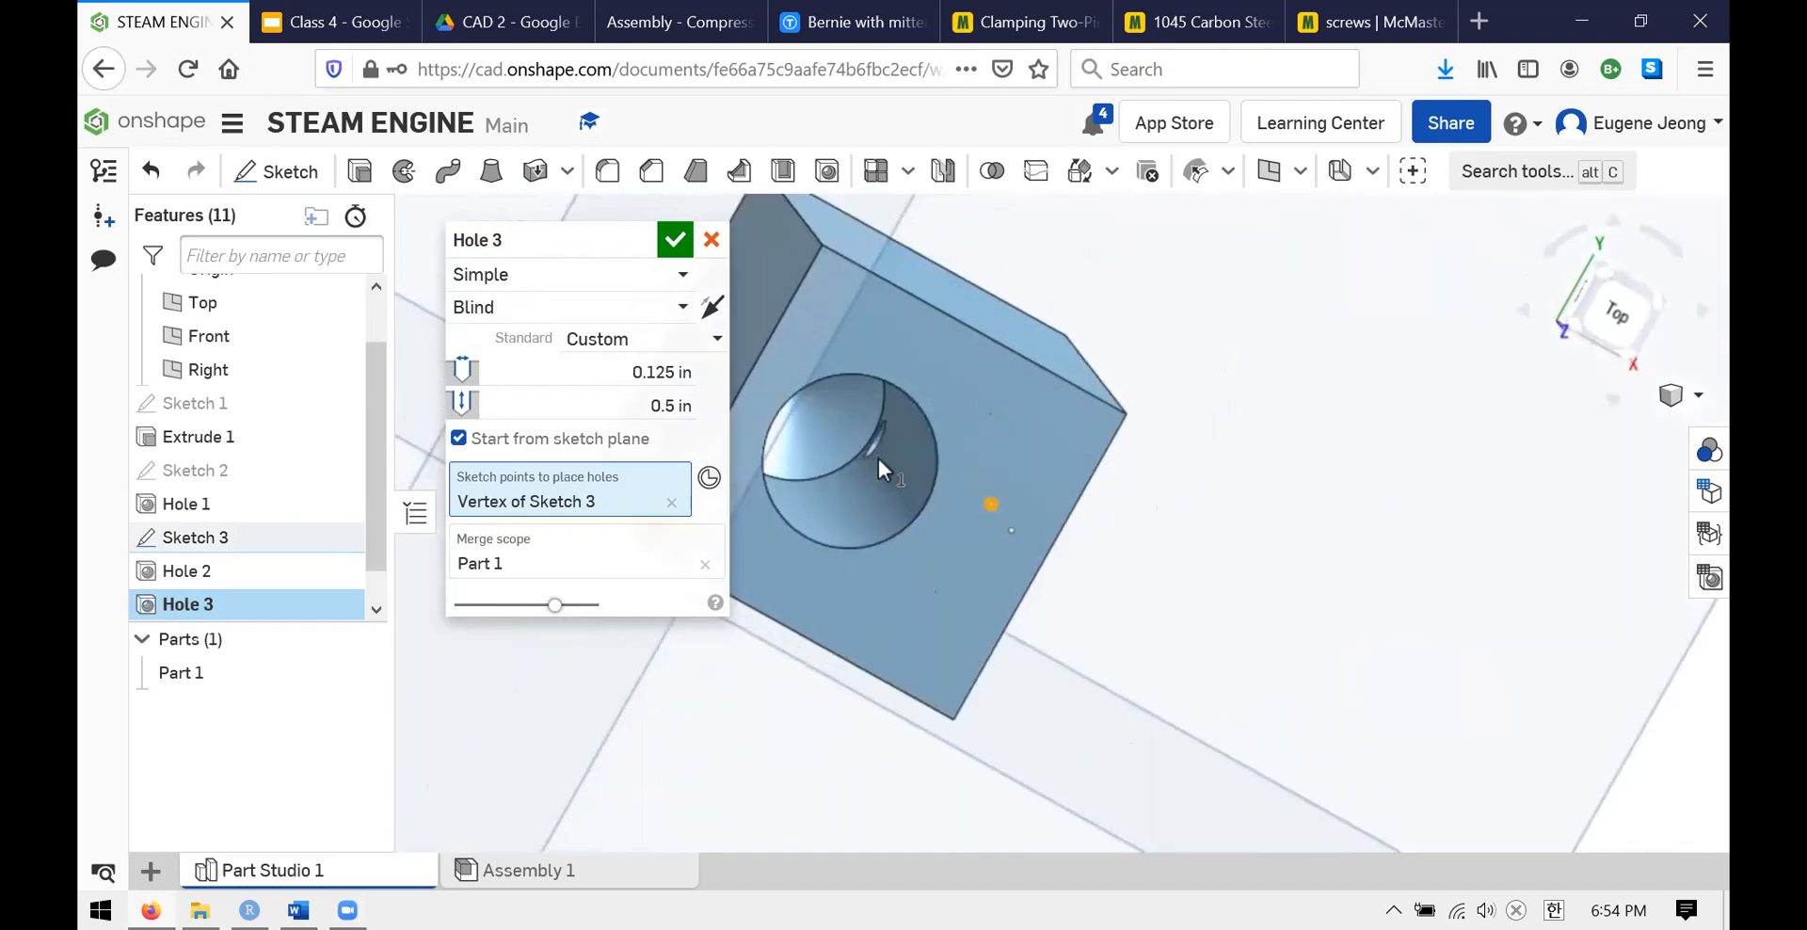
{"action": "scroll", "coordinate": [879, 376], "scroll_direction": "down", "scroll_amount": 7}
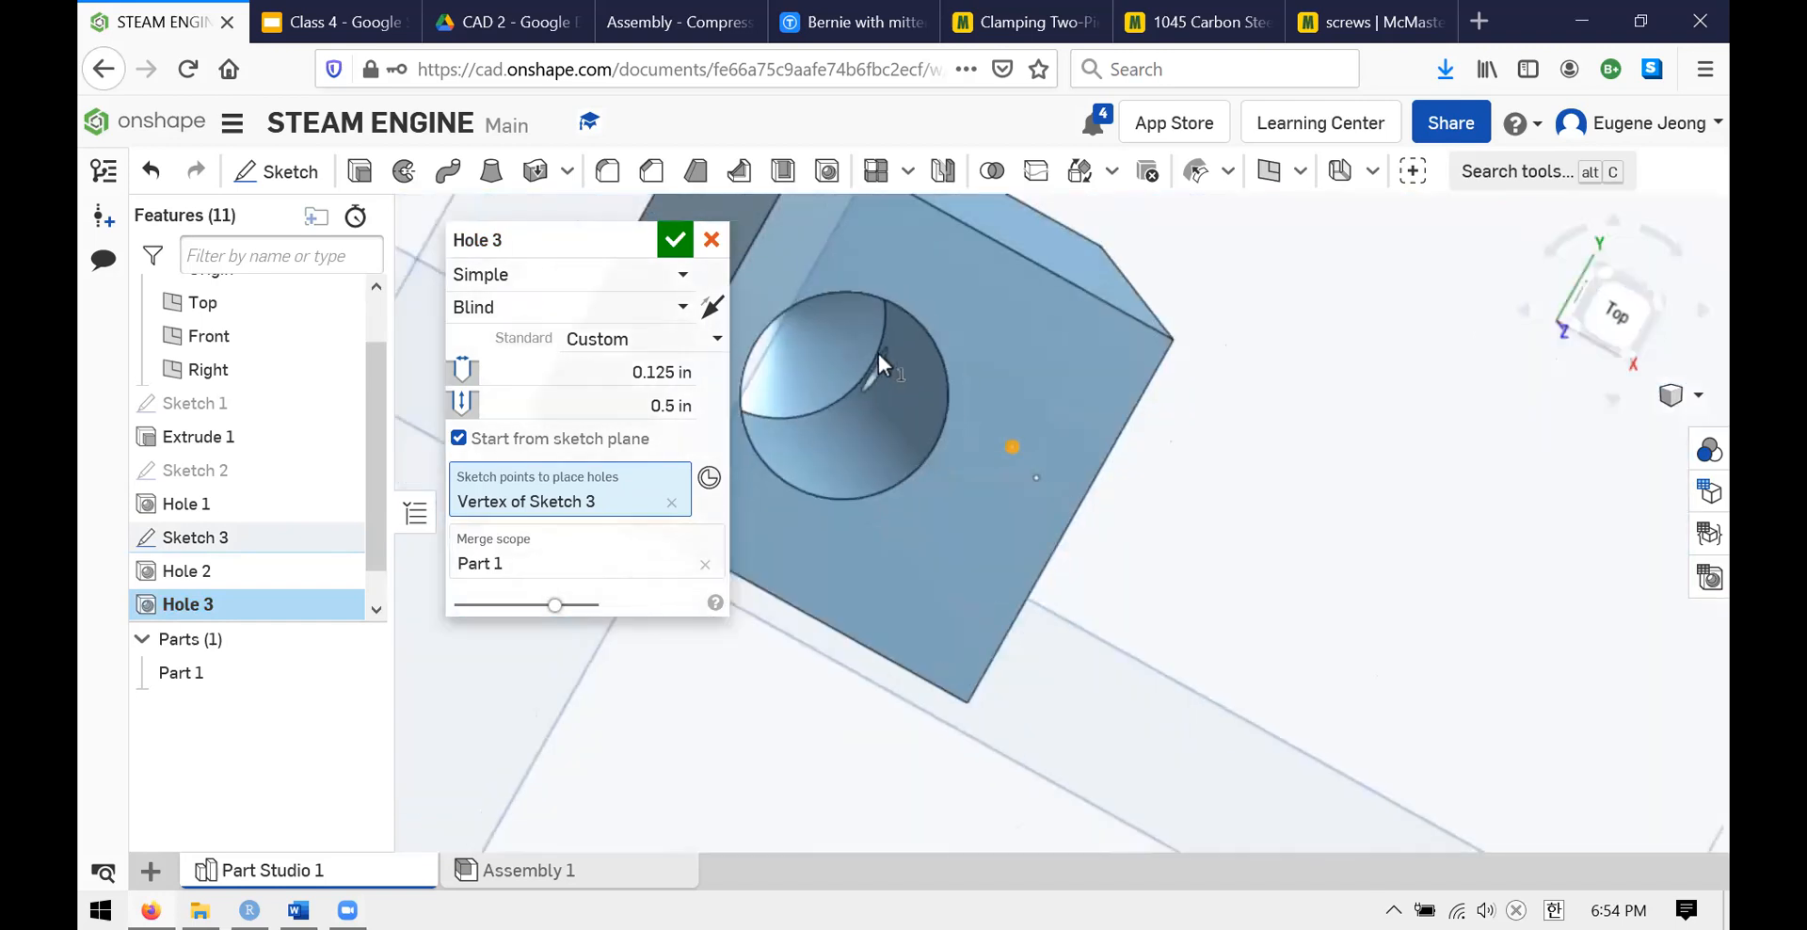
{"action": "right_click_drag", "start_coordinate": [1081, 330], "coordinate": [1055, 273]}
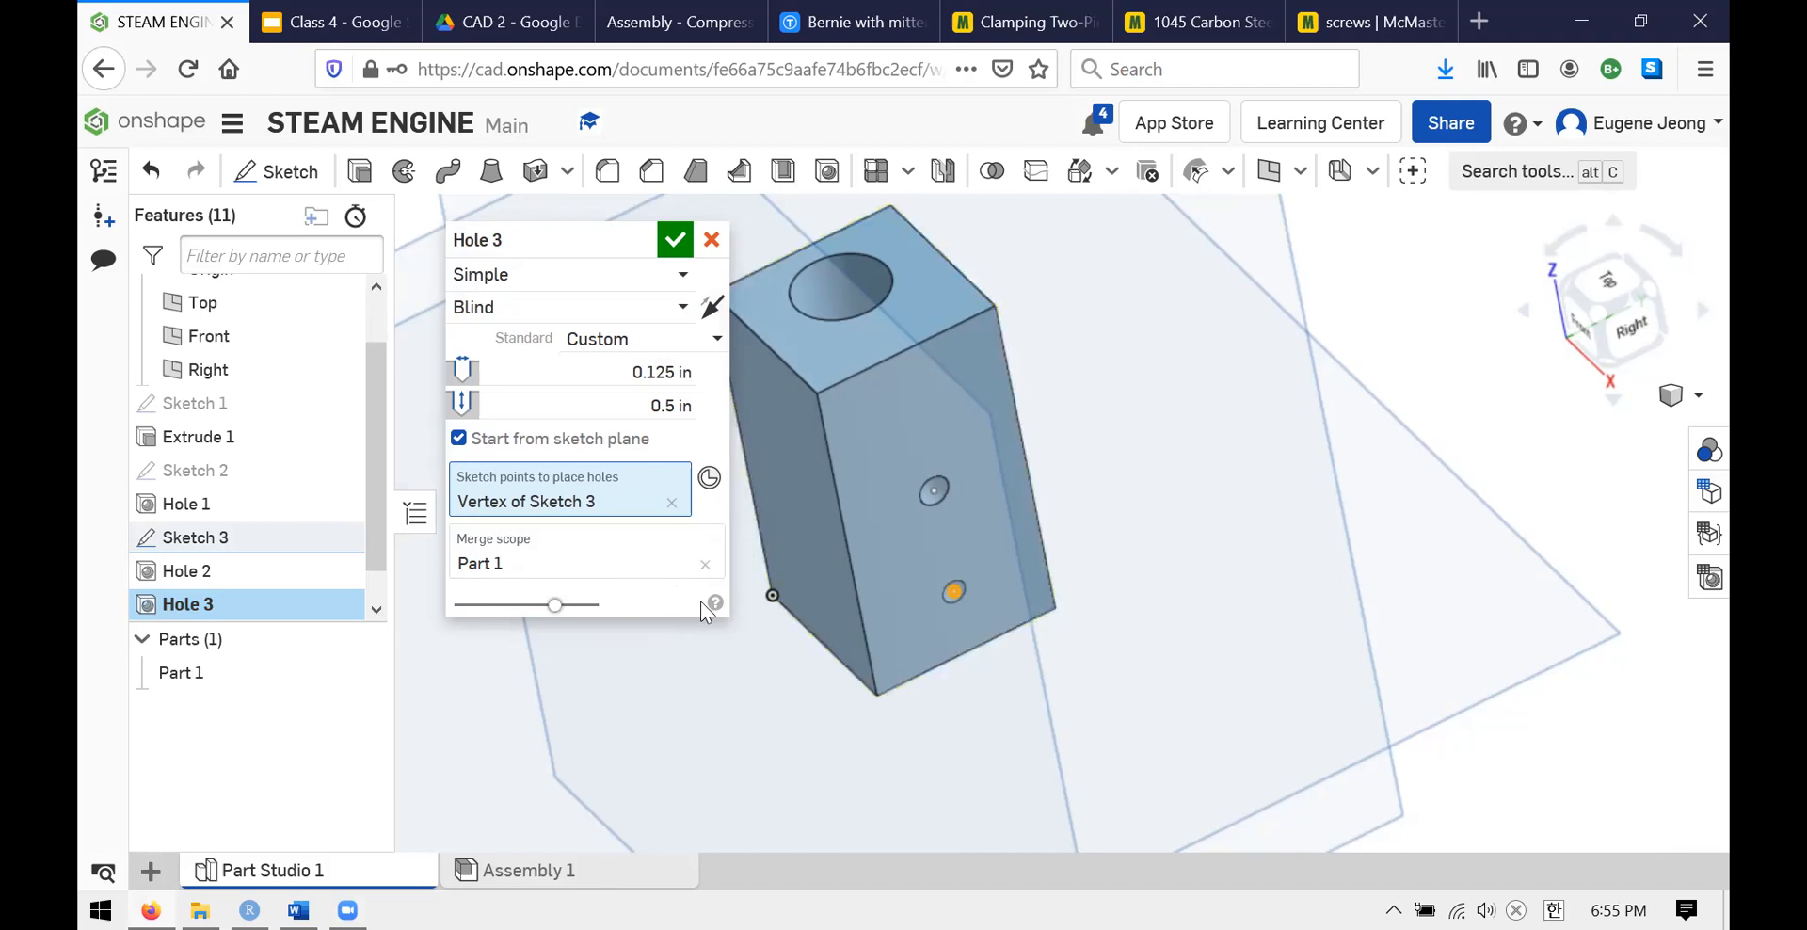
- Examine the small hole's preview on the side face and its relation to the large bore
{"action": "scroll", "coordinate": [1080, 443], "scroll_direction": "down", "scroll_amount": 2}
{"action": "scroll", "coordinate": [881, 422], "scroll_direction": "up", "scroll_amount": 3}
{"action": "scroll", "coordinate": [878, 422], "scroll_direction": "down", "scroll_amount": 3}
{"action": "scroll", "coordinate": [1132, 535], "scroll_direction": "down", "scroll_amount": 2}
{"action": "scroll", "coordinate": [1137, 332], "scroll_direction": "up", "scroll_amount": 3}
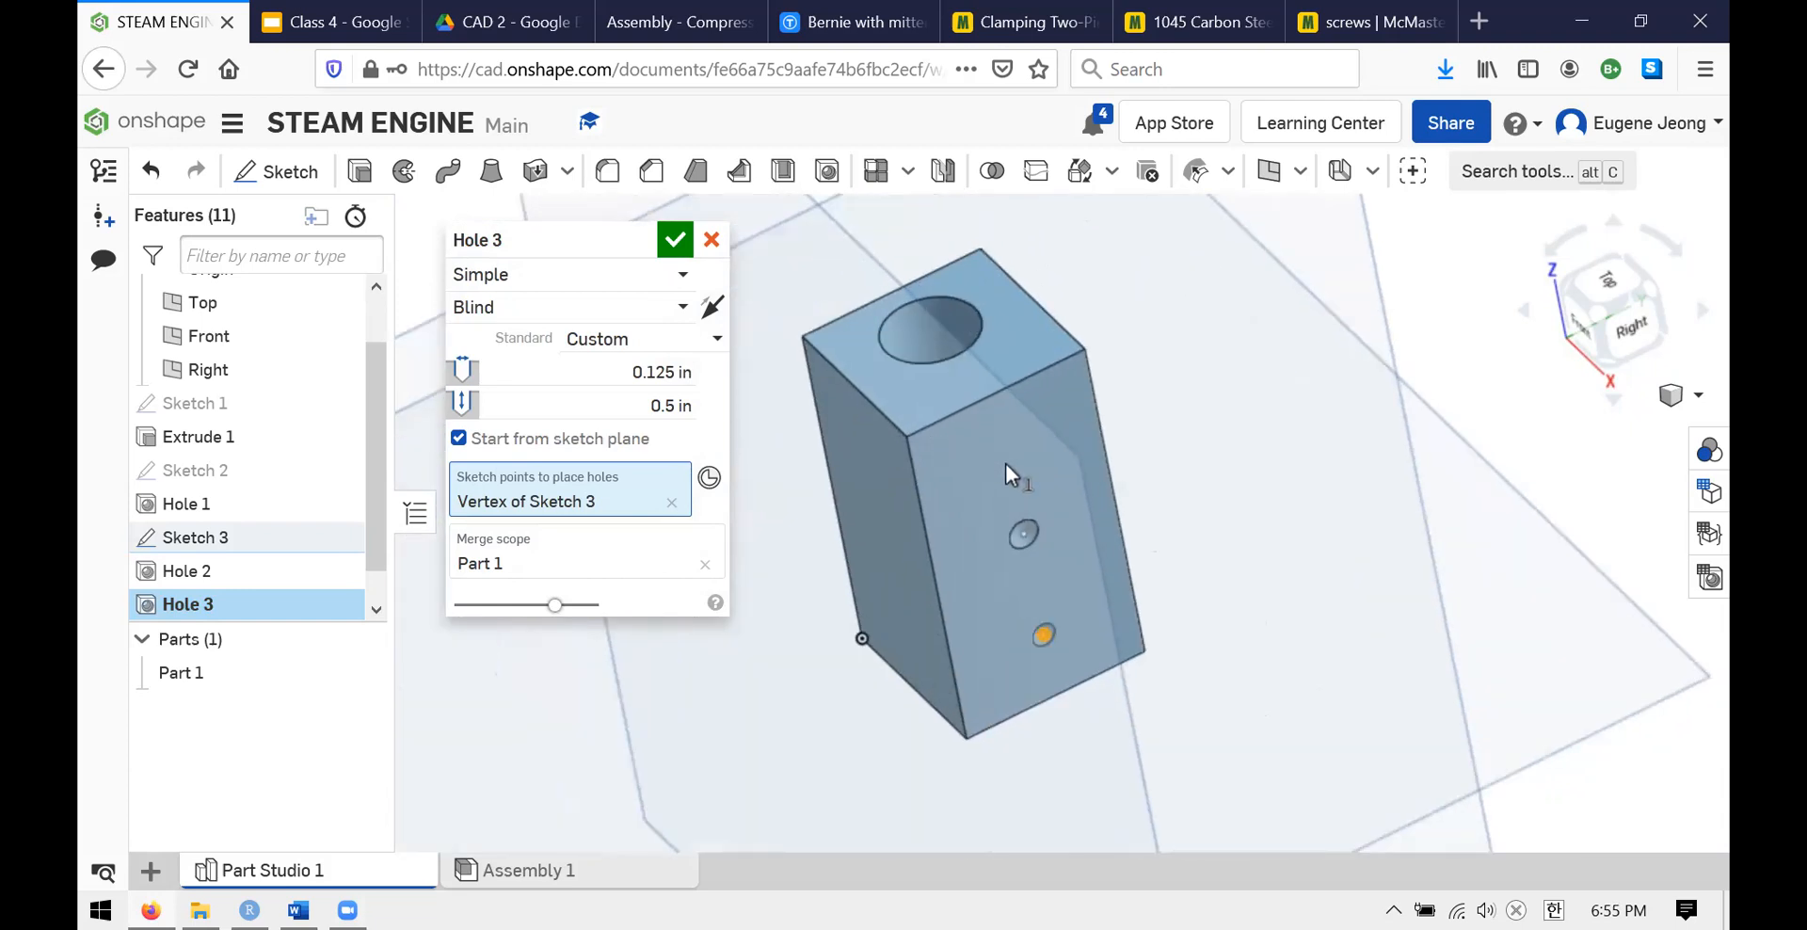
{"action": "mouse_move", "coordinate": [1135, 323]}
{"action": "right_mouse_down"}
{"action": "mouse_move", "coordinate": [1146, 387]}
{"action": "mouse_move", "coordinate": [1139, 324]}
{"action": "right_mouse_up"}
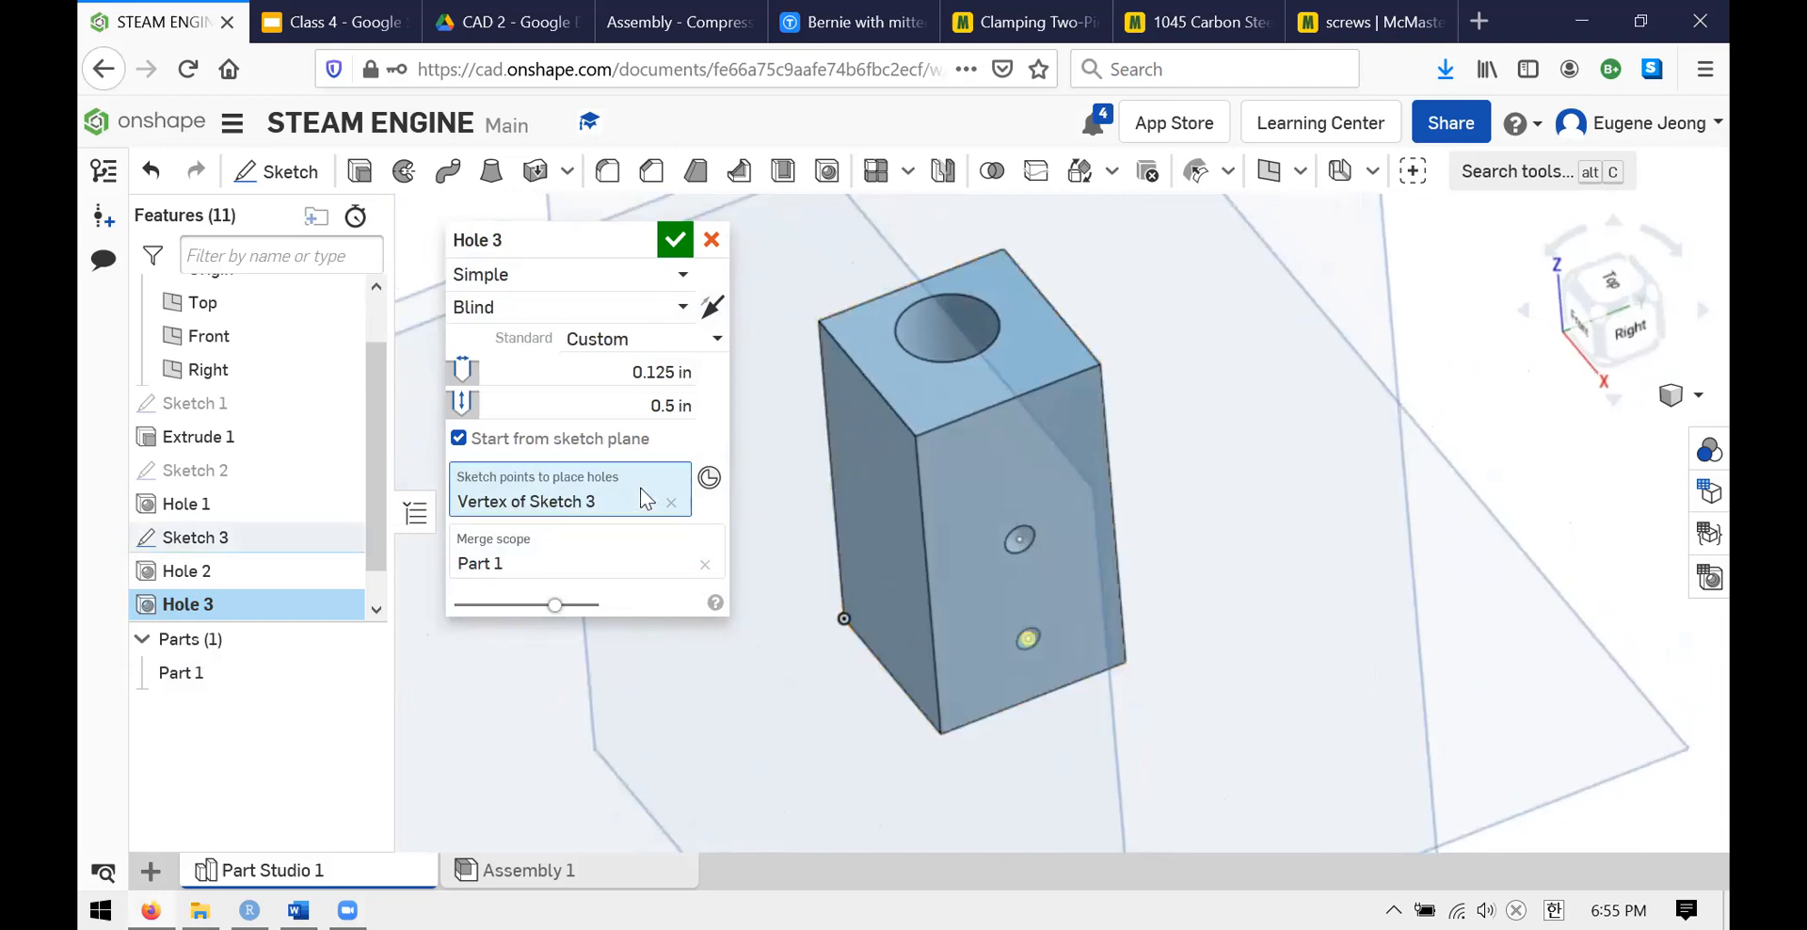
{"action": "scroll", "coordinate": [1167, 477], "scroll_direction": "up", "scroll_amount": 2}
{"action": "scroll", "coordinate": [1167, 477], "scroll_direction": "down", "scroll_amount": 3}
{"action": "scroll", "coordinate": [1086, 477], "scroll_direction": "up", "scroll_amount": 2}
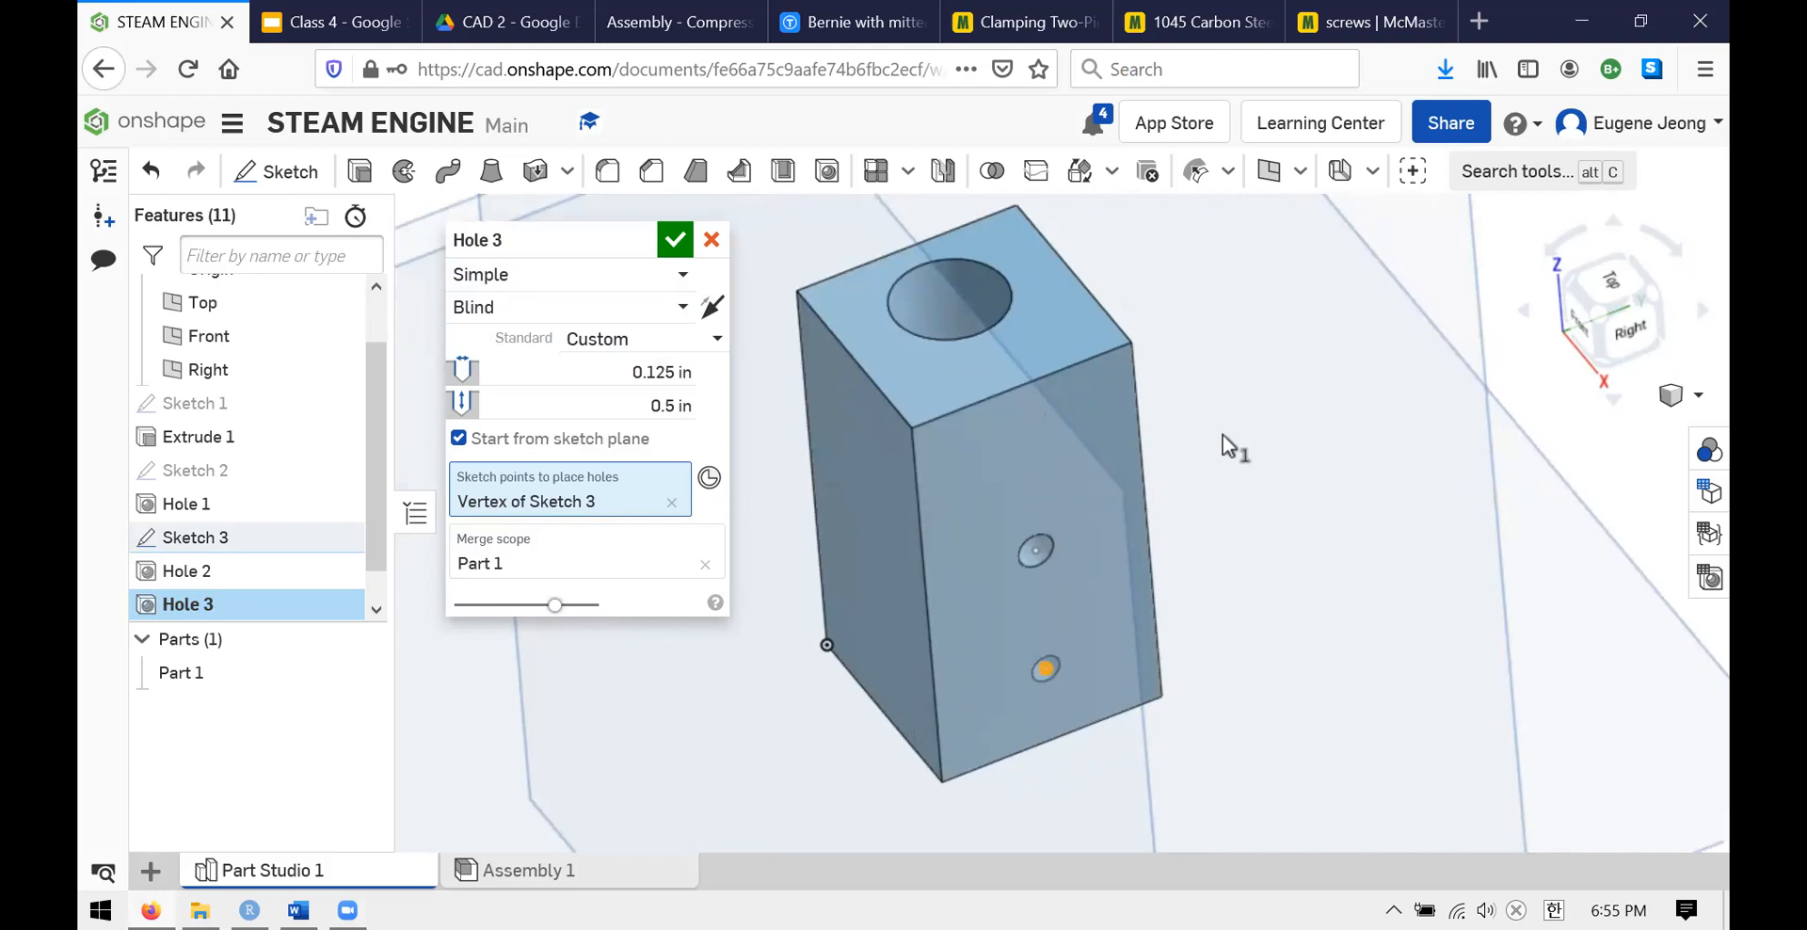
{"action": "right_click_drag", "start_coordinate": [1212, 394], "coordinate": [1223, 447]}
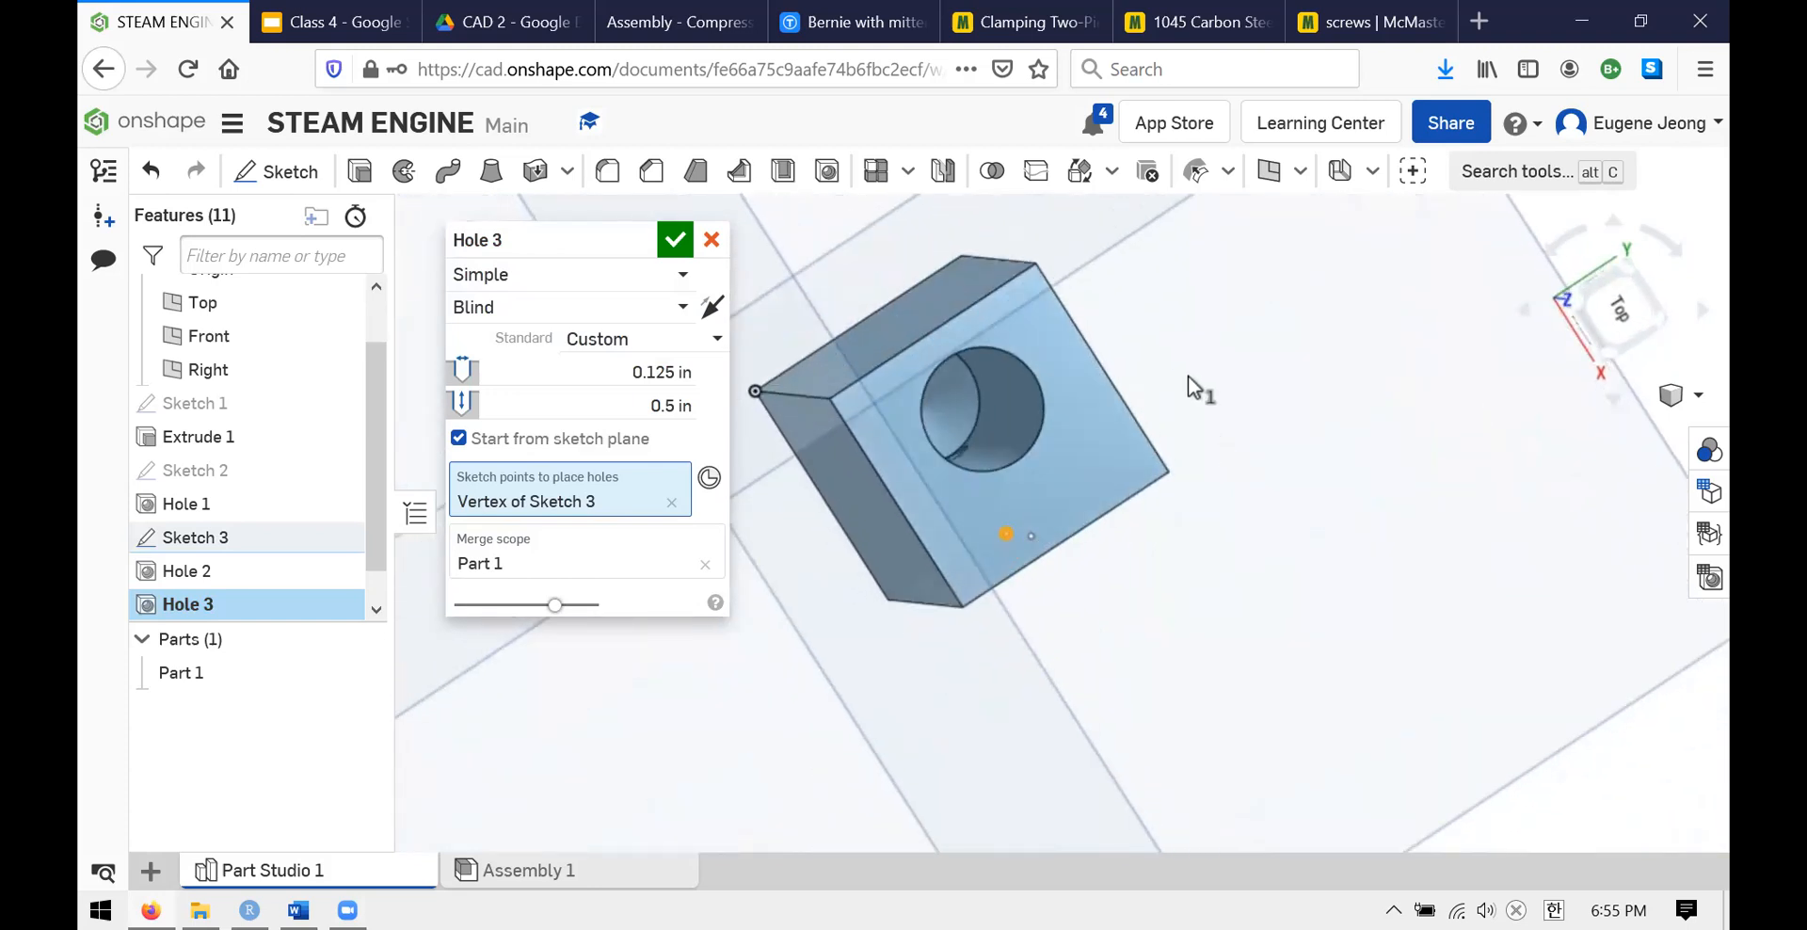
{"action": "right_click_drag", "start_coordinate": [1187, 375], "coordinate": [1261, 419]}
- Review the Cylinder drawing in the Class 4 slides and return to the STEAM ENGINE document
{"action": "left_click", "coordinate": [334, 21]}
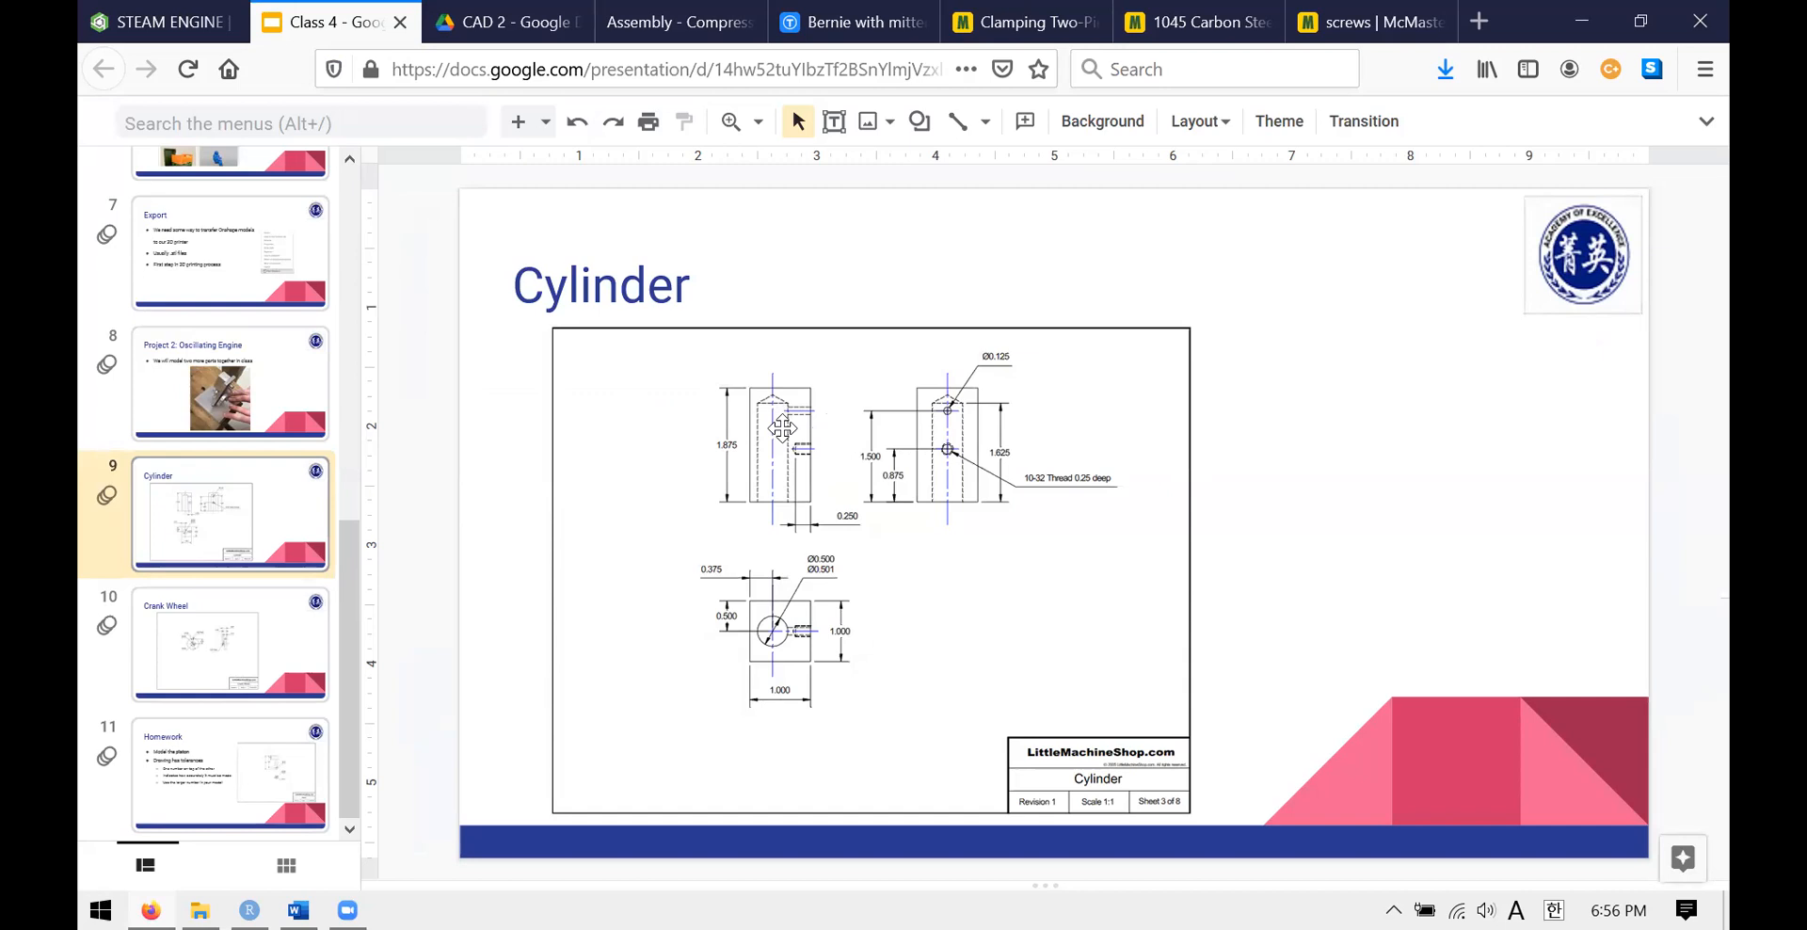
{"action": "left_click", "coordinate": [499, 21]}
{"action": "left_click", "coordinate": [282, 21]}
{"action": "left_click", "coordinate": [169, 21]}
- Inspect the block from above and from the side to check how deep the small hole reaches into the bore
{"action": "right_click_drag", "start_coordinate": [1139, 607], "coordinate": [1110, 489]}
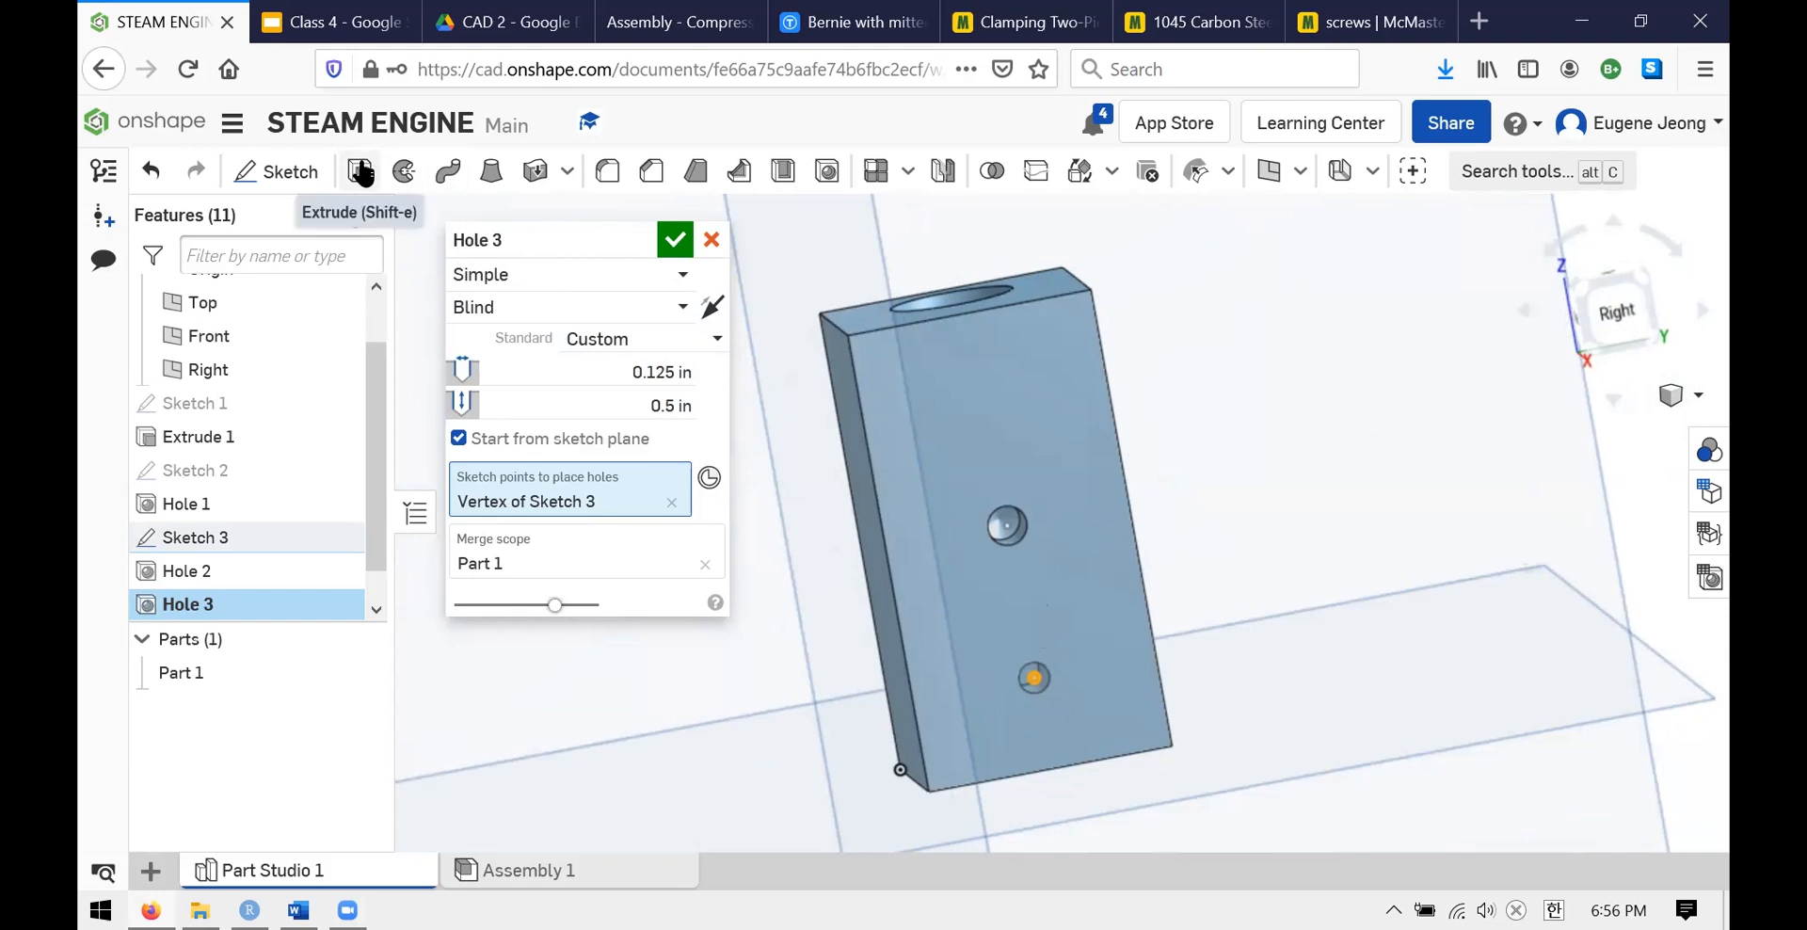
{"action": "right_click_drag", "start_coordinate": [1099, 322], "coordinate": [1259, 448]}
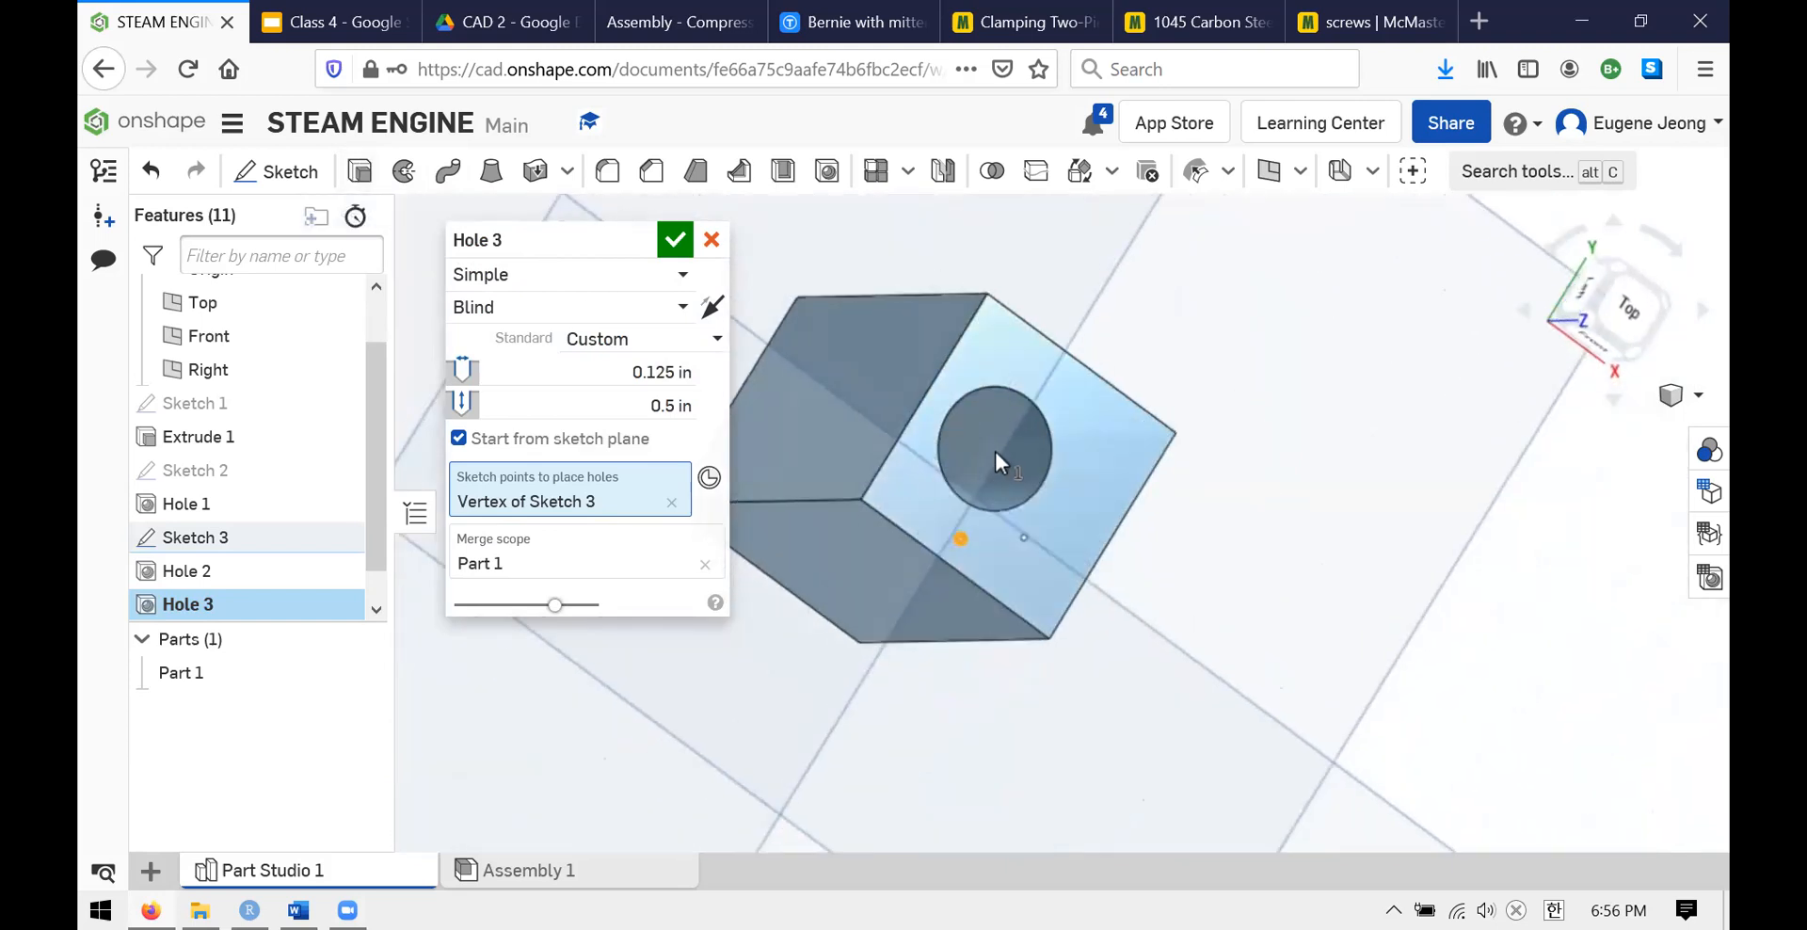
{"action": "right_click_drag", "start_coordinate": [1161, 328], "coordinate": [1146, 302]}
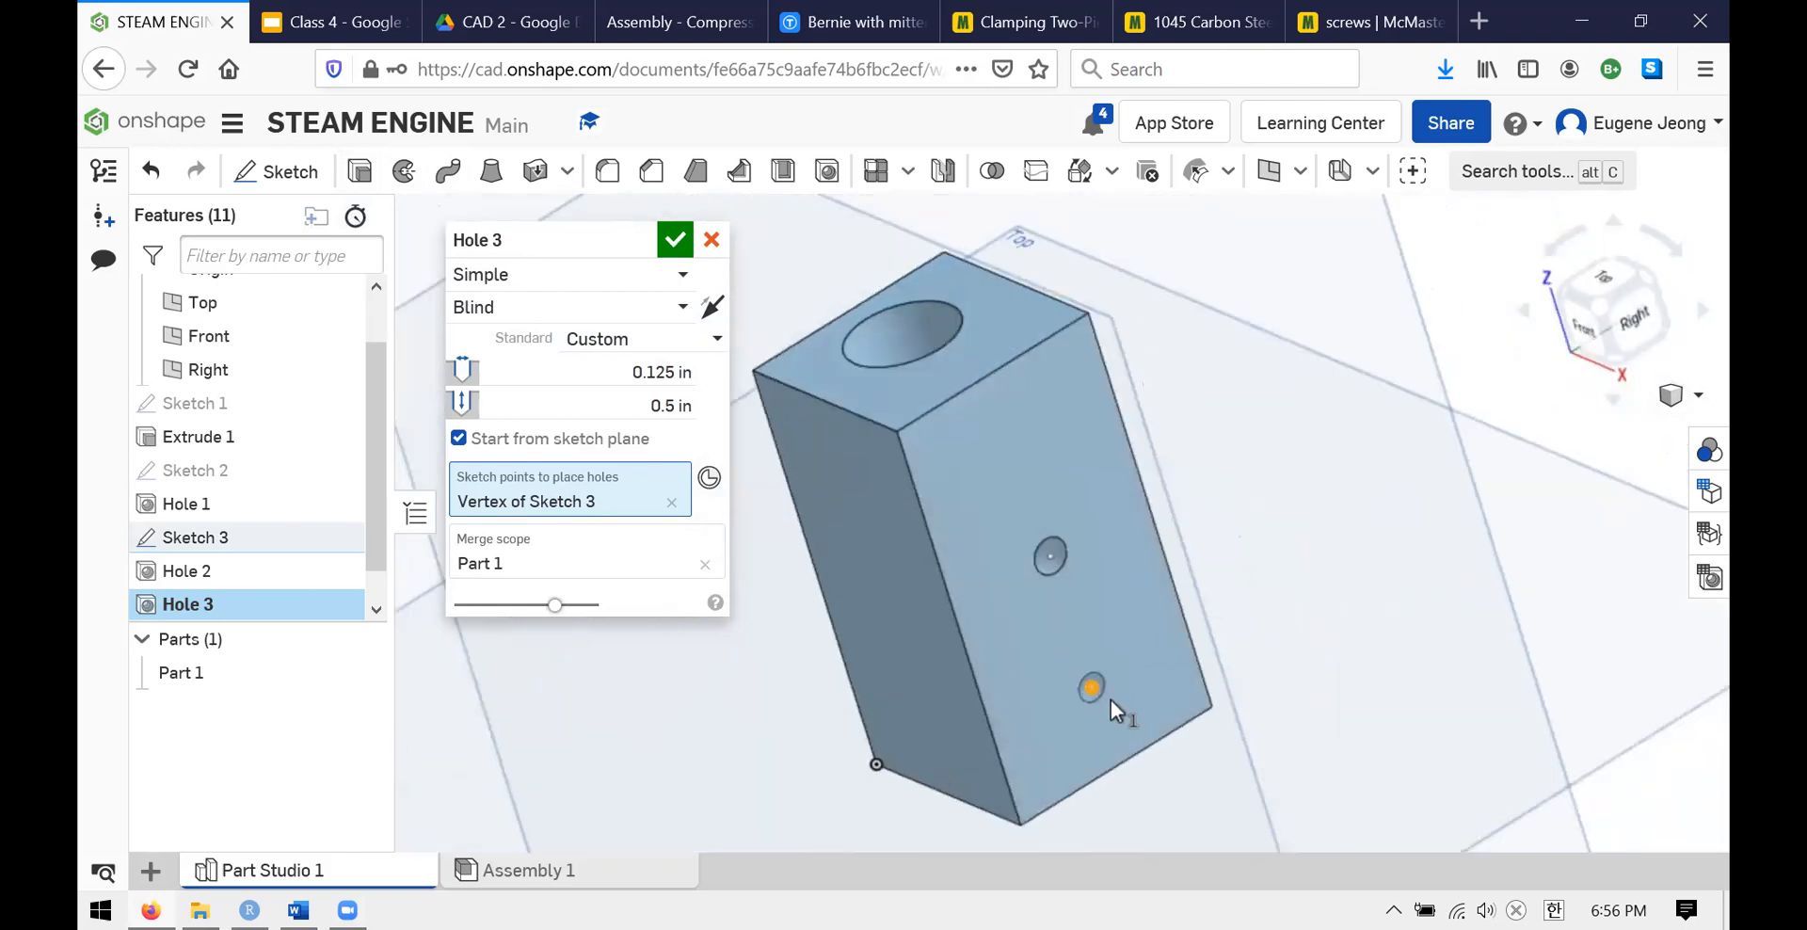
{"action": "right_click_drag", "start_coordinate": [1170, 286], "coordinate": [1168, 395]}
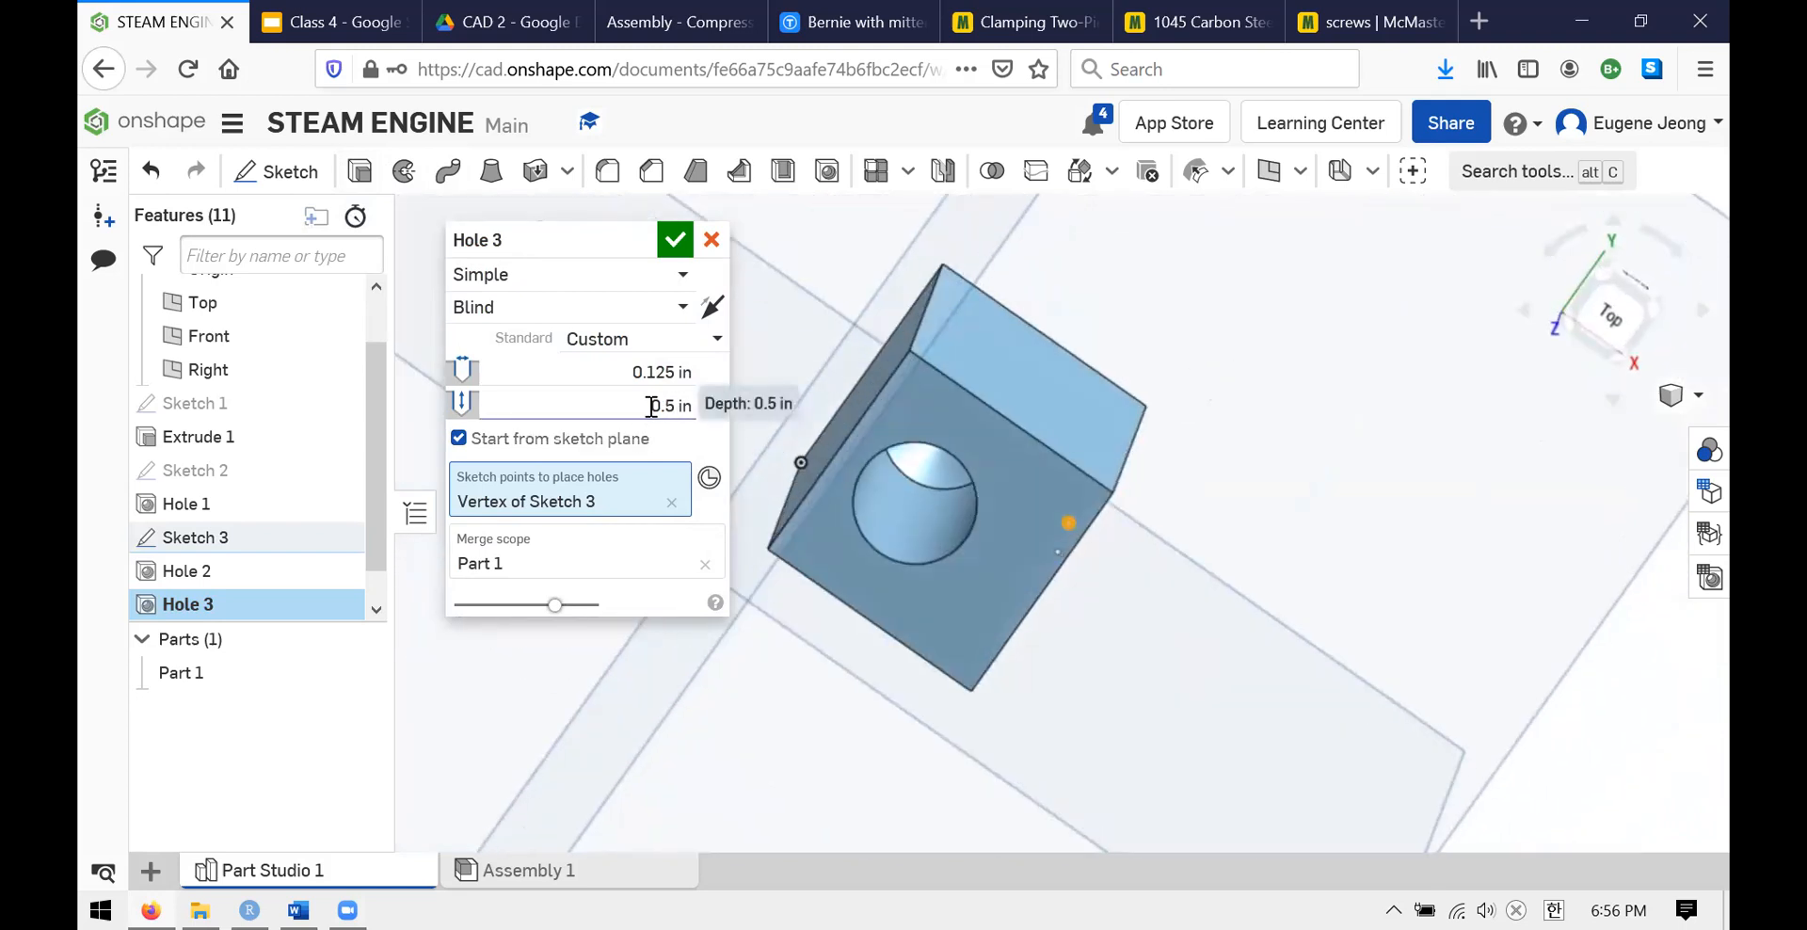
{"action": "right_click_drag", "start_coordinate": [1087, 375], "coordinate": [1117, 370]}
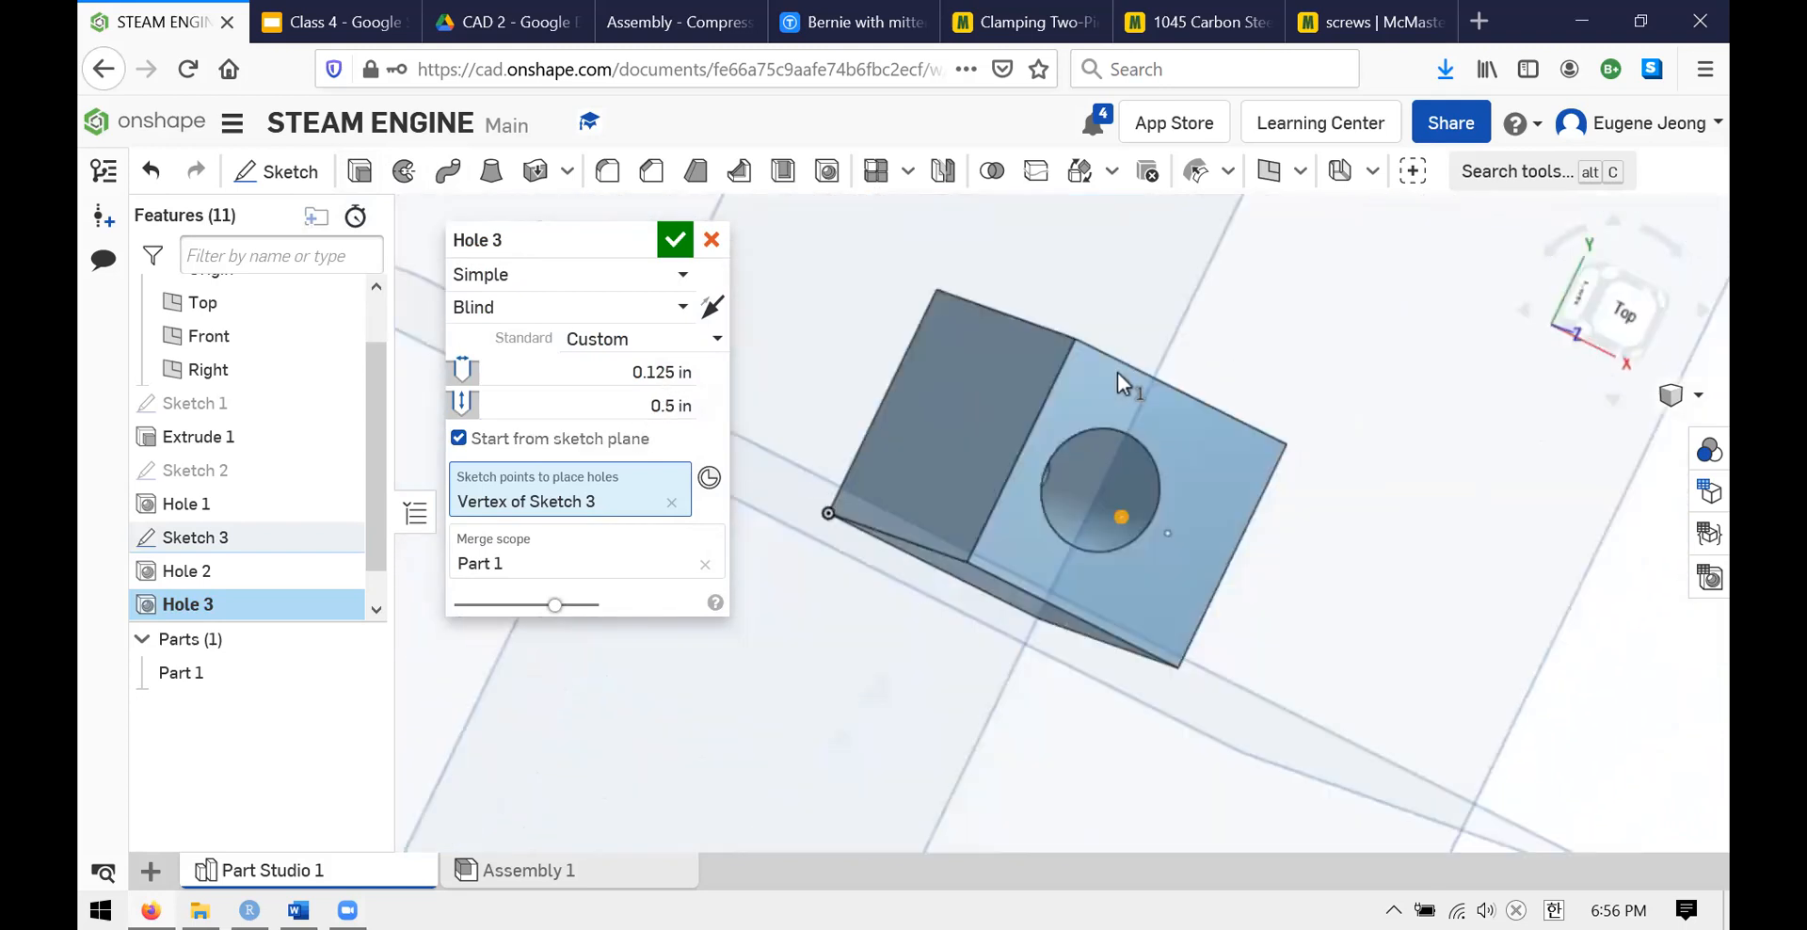
{"action": "right_click_drag", "start_coordinate": [1075, 484], "coordinate": [1099, 314]}
{"action": "scroll", "coordinate": [1139, 457], "scroll_direction": "down", "scroll_amount": 3}
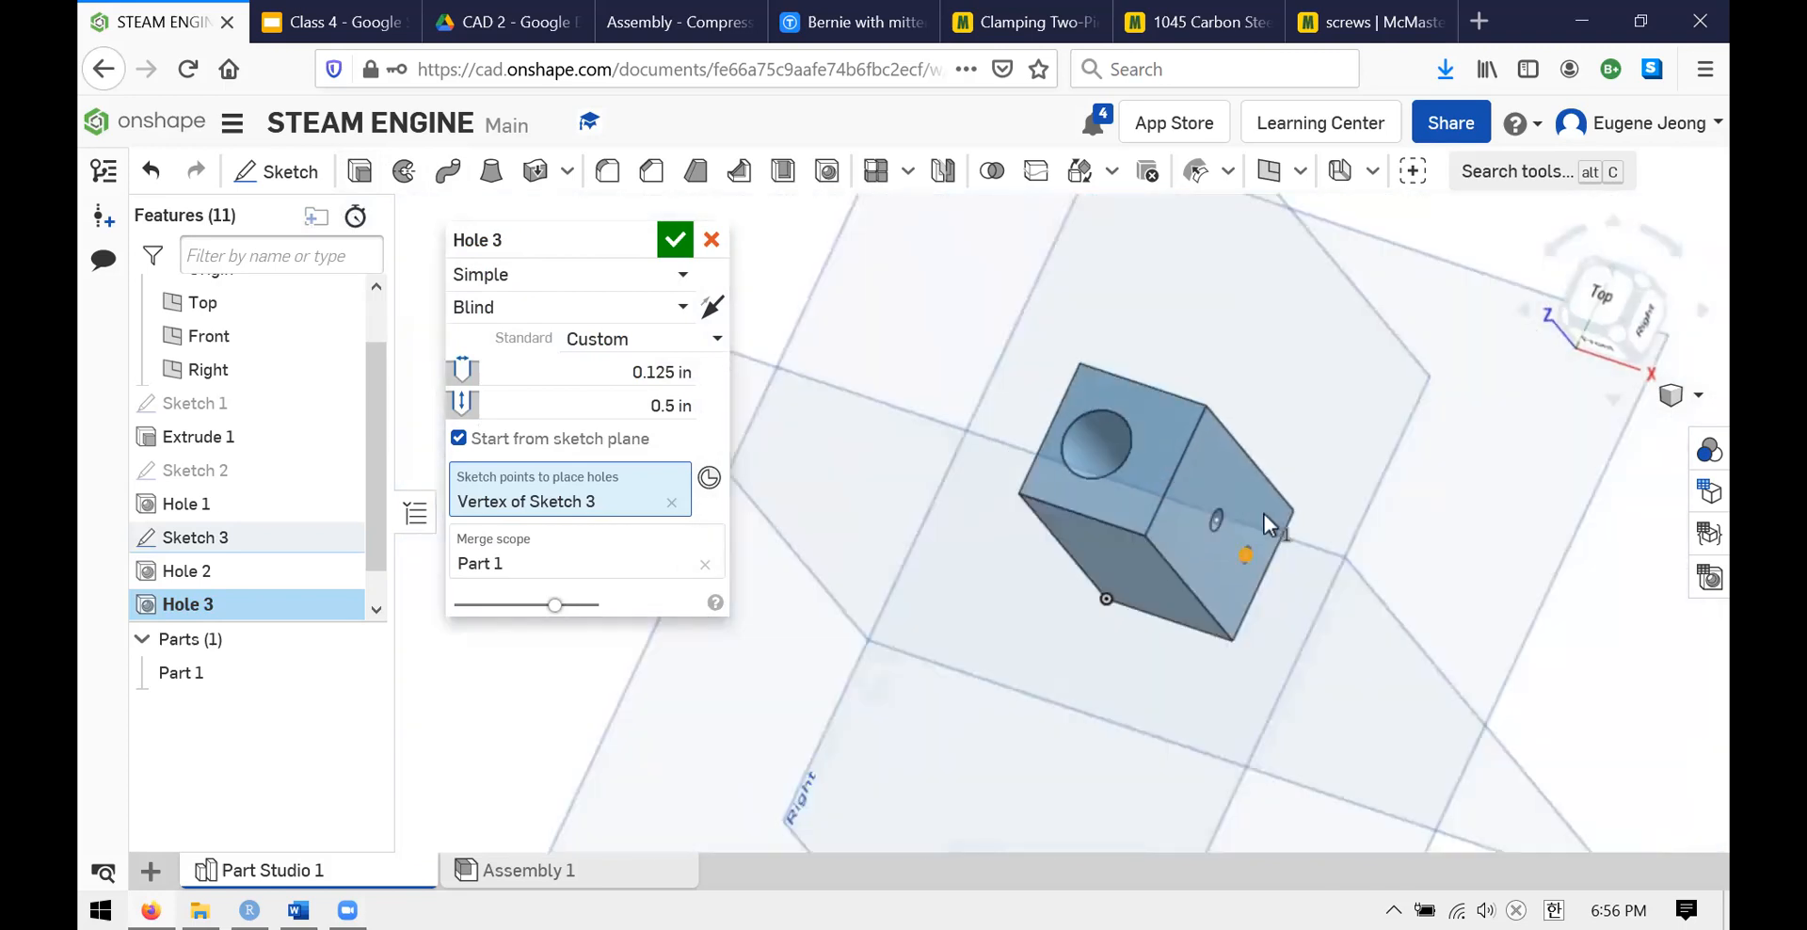
{"action": "scroll", "coordinate": [1155, 508], "scroll_direction": "up", "scroll_amount": 5}
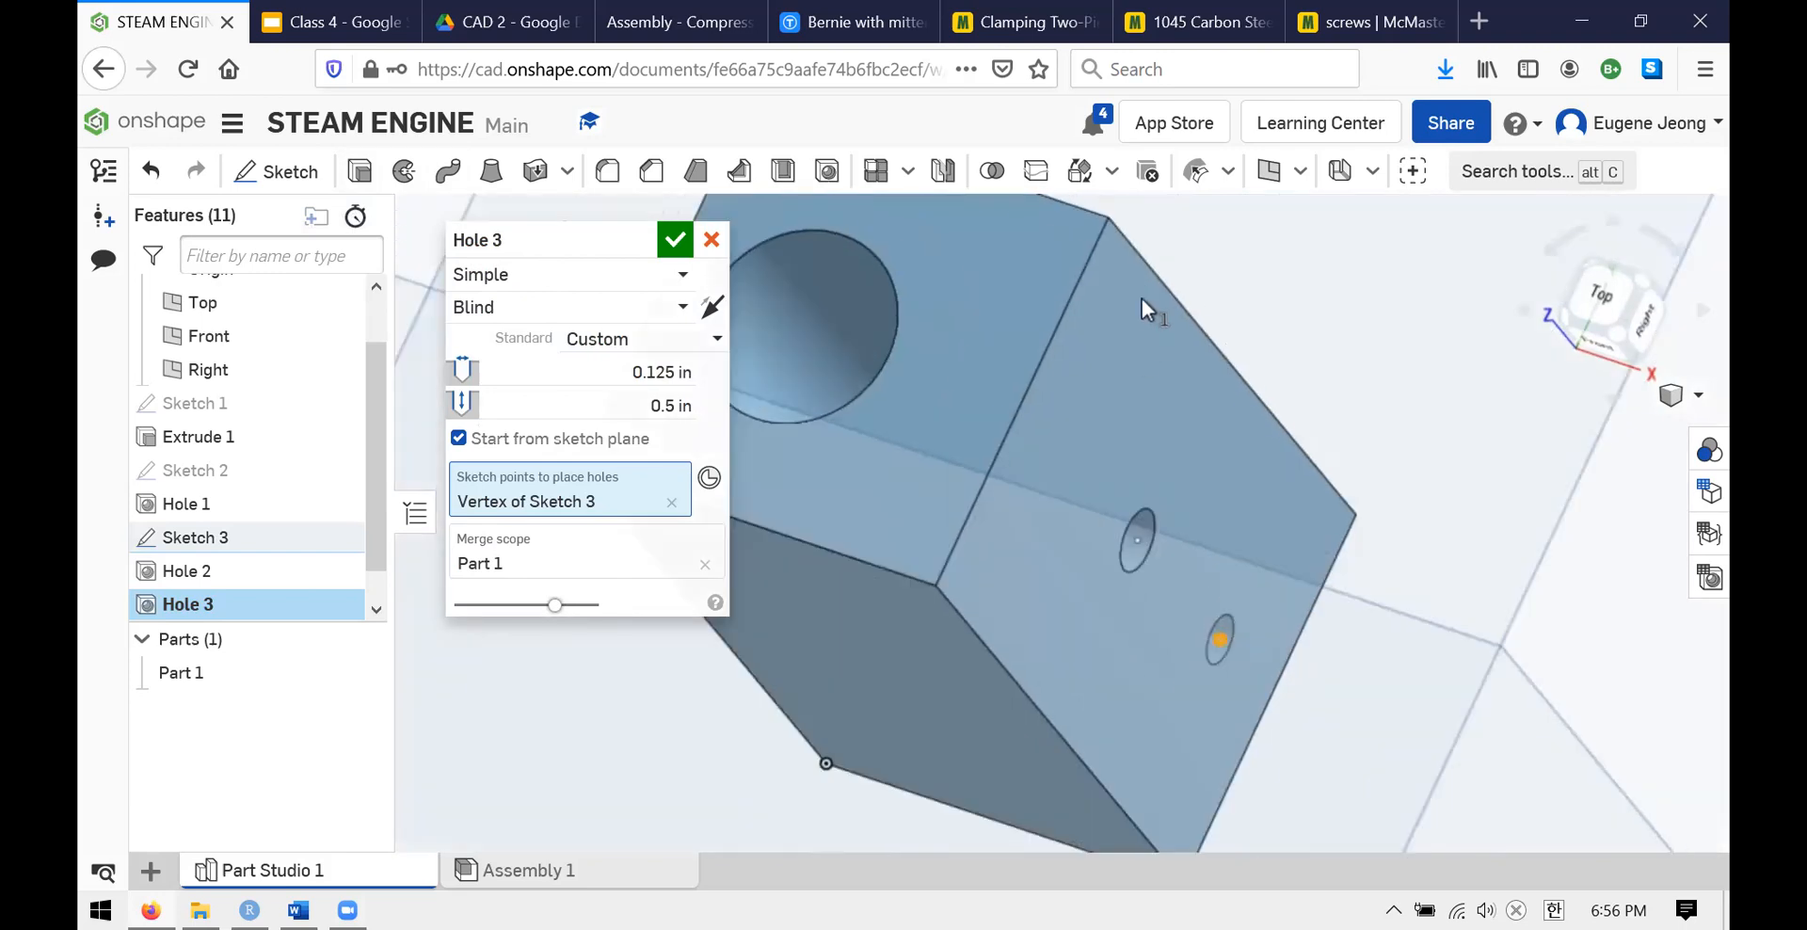
{"action": "scroll", "coordinate": [1054, 442], "scroll_direction": "down", "scroll_amount": 3}
{"action": "mouse_move", "coordinate": [1037, 281]}
{"action": "right_mouse_down"}
{"action": "mouse_move", "coordinate": [1028, 267]}
{"action": "mouse_move", "coordinate": [1048, 293]}
{"action": "mouse_move", "coordinate": [1041, 277]}
{"action": "right_mouse_up"}
{"action": "scroll", "coordinate": [1066, 273], "scroll_direction": "up", "scroll_amount": 1}
{"action": "scroll", "coordinate": [1067, 272], "scroll_direction": "down", "scroll_amount": 2}
{"action": "scroll", "coordinate": [1066, 273], "scroll_direction": "up", "scroll_amount": 2}
{"action": "scroll", "coordinate": [1068, 331], "scroll_direction": "up", "scroll_amount": 1}
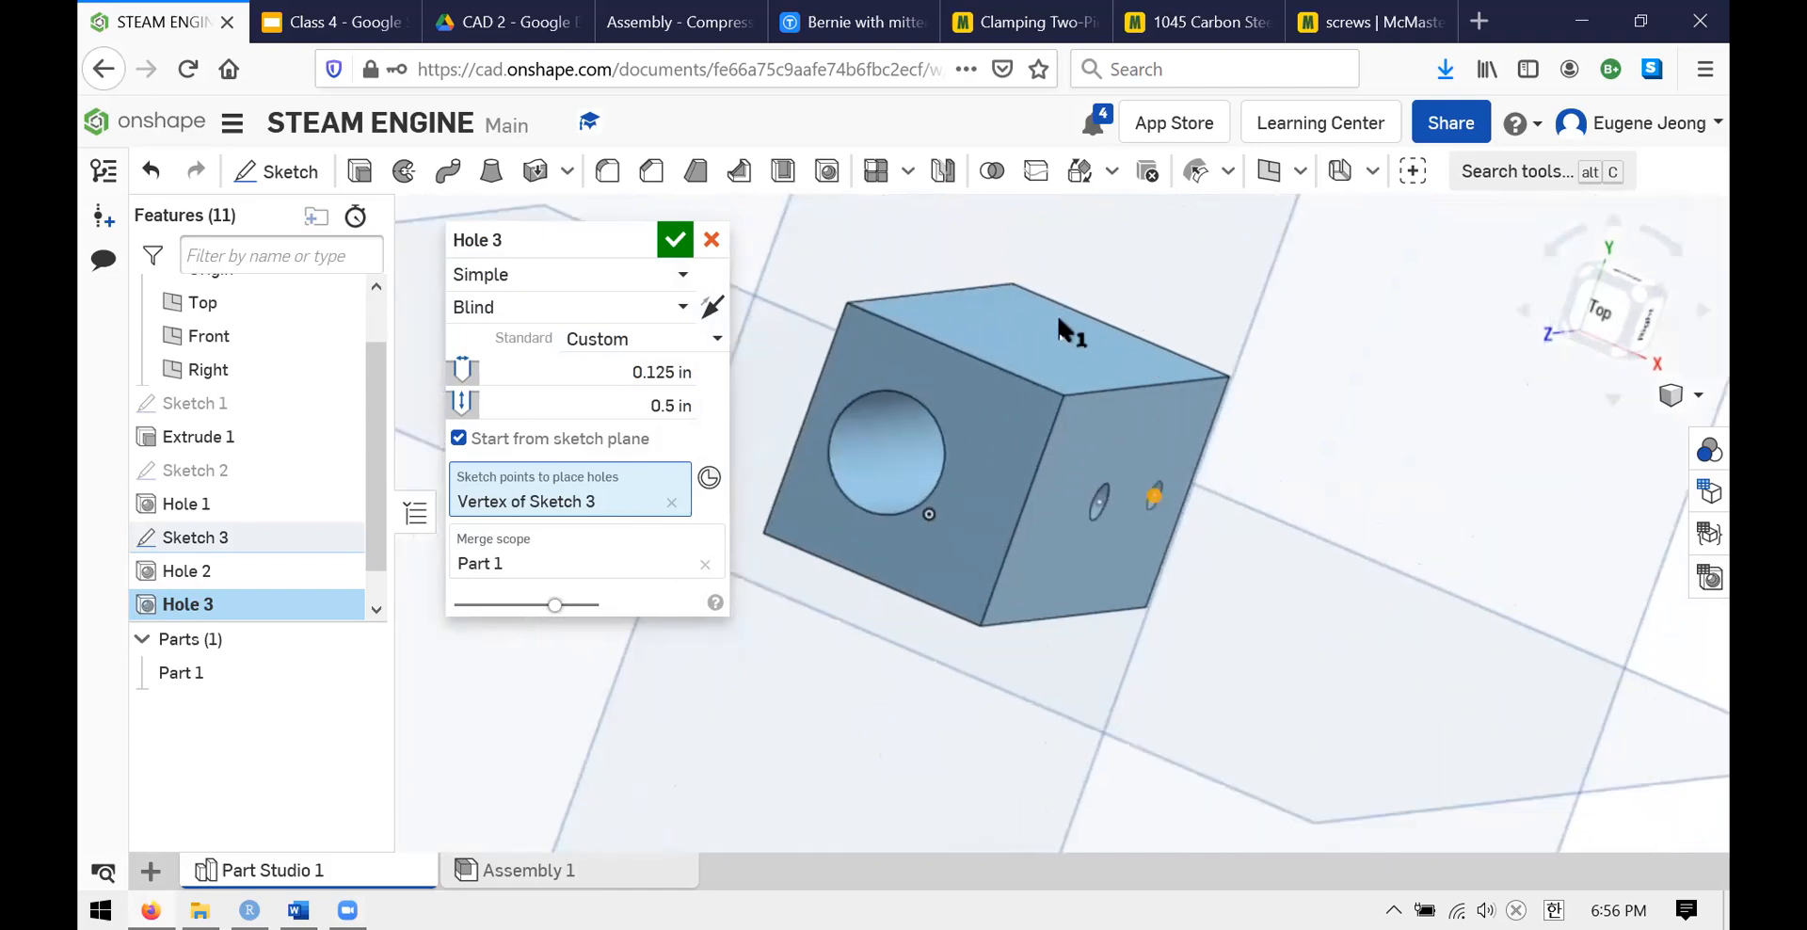
- Accept the 0.125 in side hole and hide Sketch 3
{"action": "left_click", "coordinate": [674, 241]}
{"action": "mouse_move", "coordinate": [1113, 656]}
{"action": "right_mouse_down"}
{"action": "mouse_move", "coordinate": [1069, 507]}
{"action": "mouse_move", "coordinate": [932, 419]}
{"action": "mouse_move", "coordinate": [1122, 445]}
{"action": "right_mouse_up"}
{"action": "left_click", "coordinate": [339, 536]}
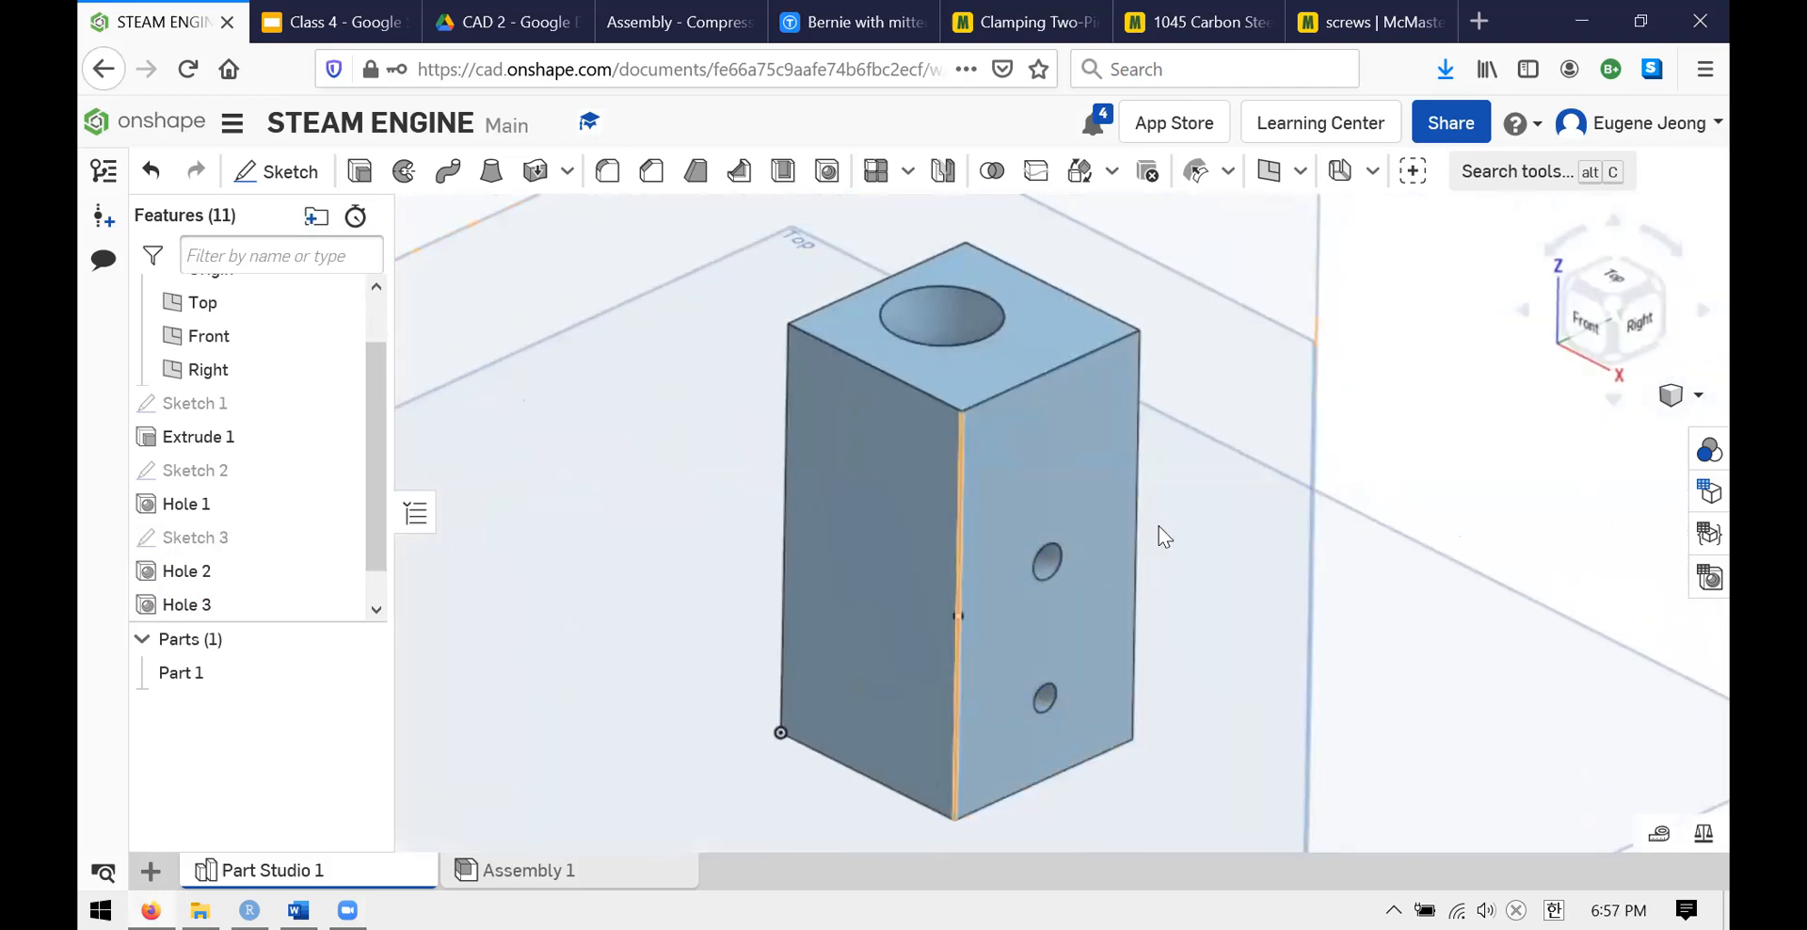
{"action": "scroll", "coordinate": [1005, 512], "scroll_direction": "down", "scroll_amount": 3}
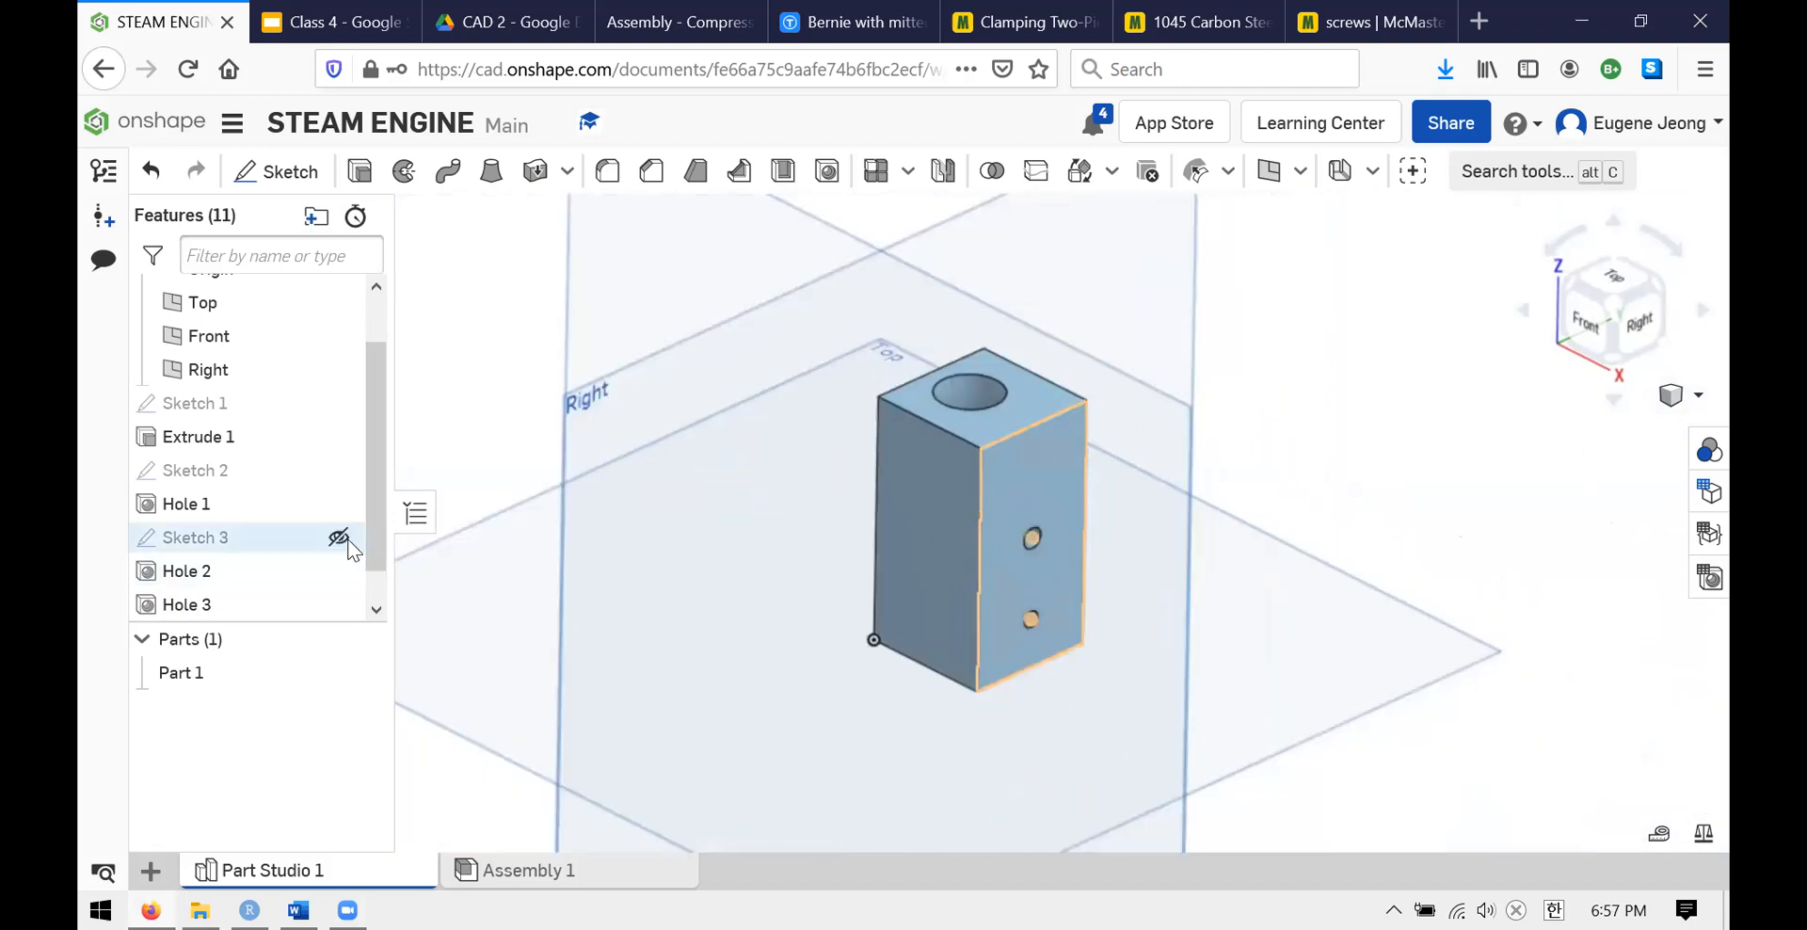
{"action": "scroll", "coordinate": [1026, 404], "scroll_direction": "up", "scroll_amount": 2}
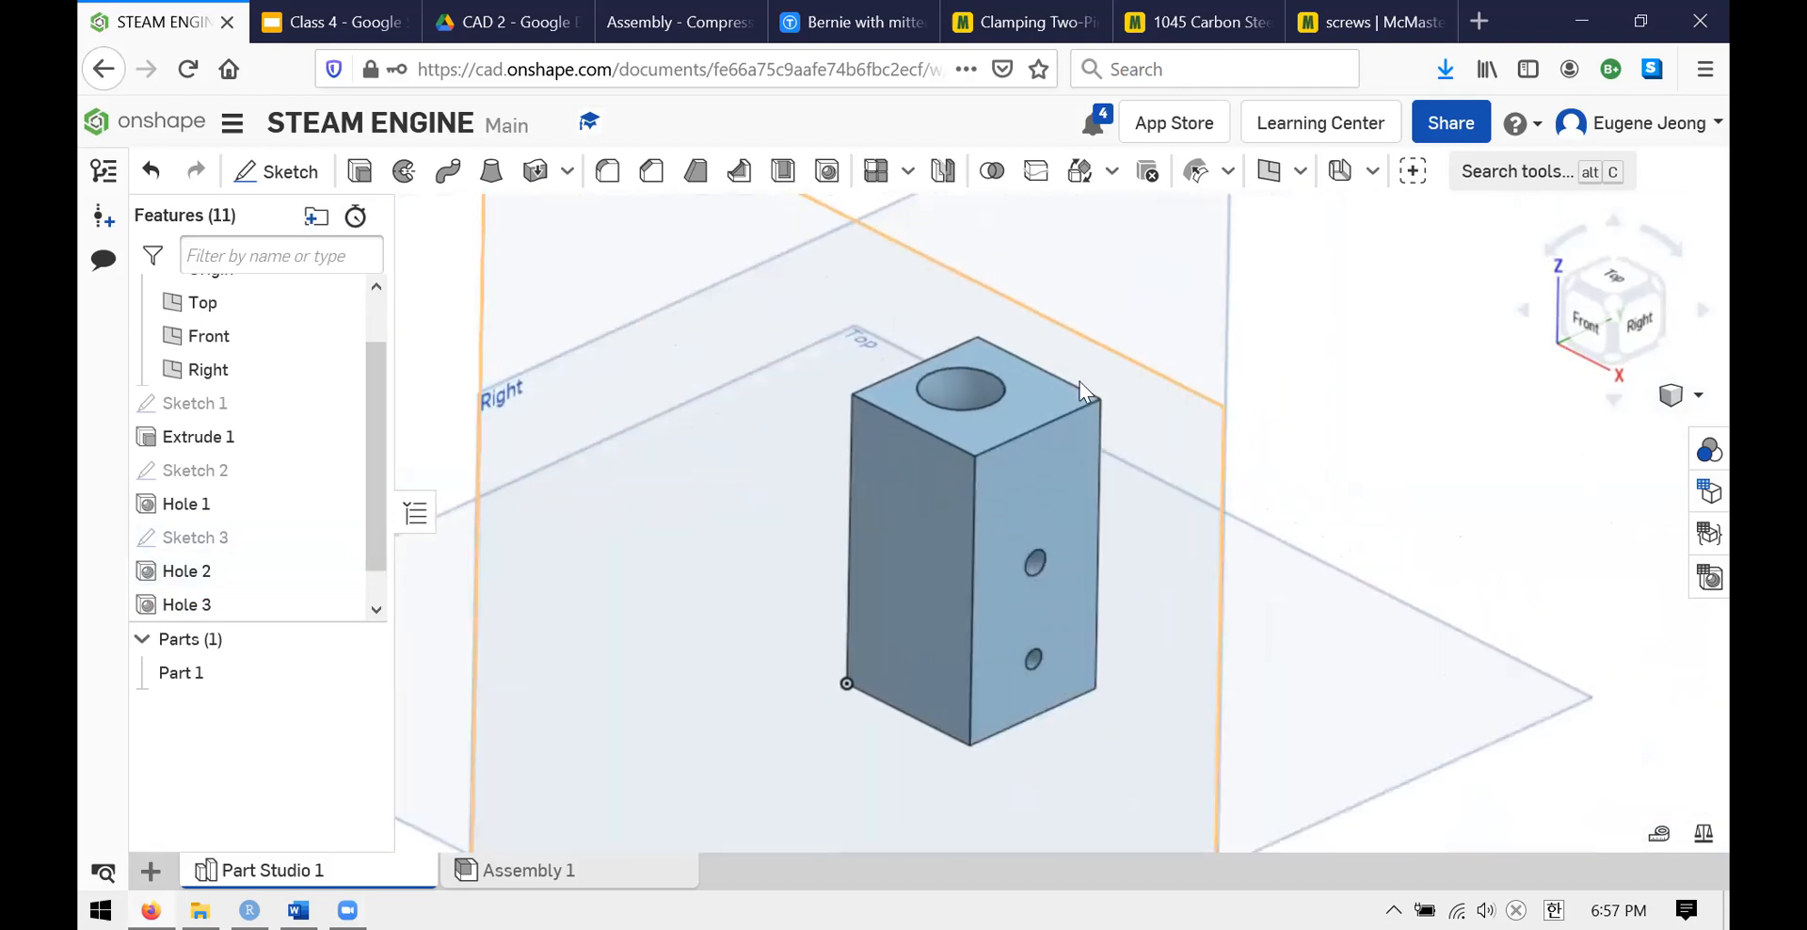
- Switch to the Class 4 slides to compare the finished block with the Cylinder drawing
{"action": "left_click", "coordinate": [331, 22]}
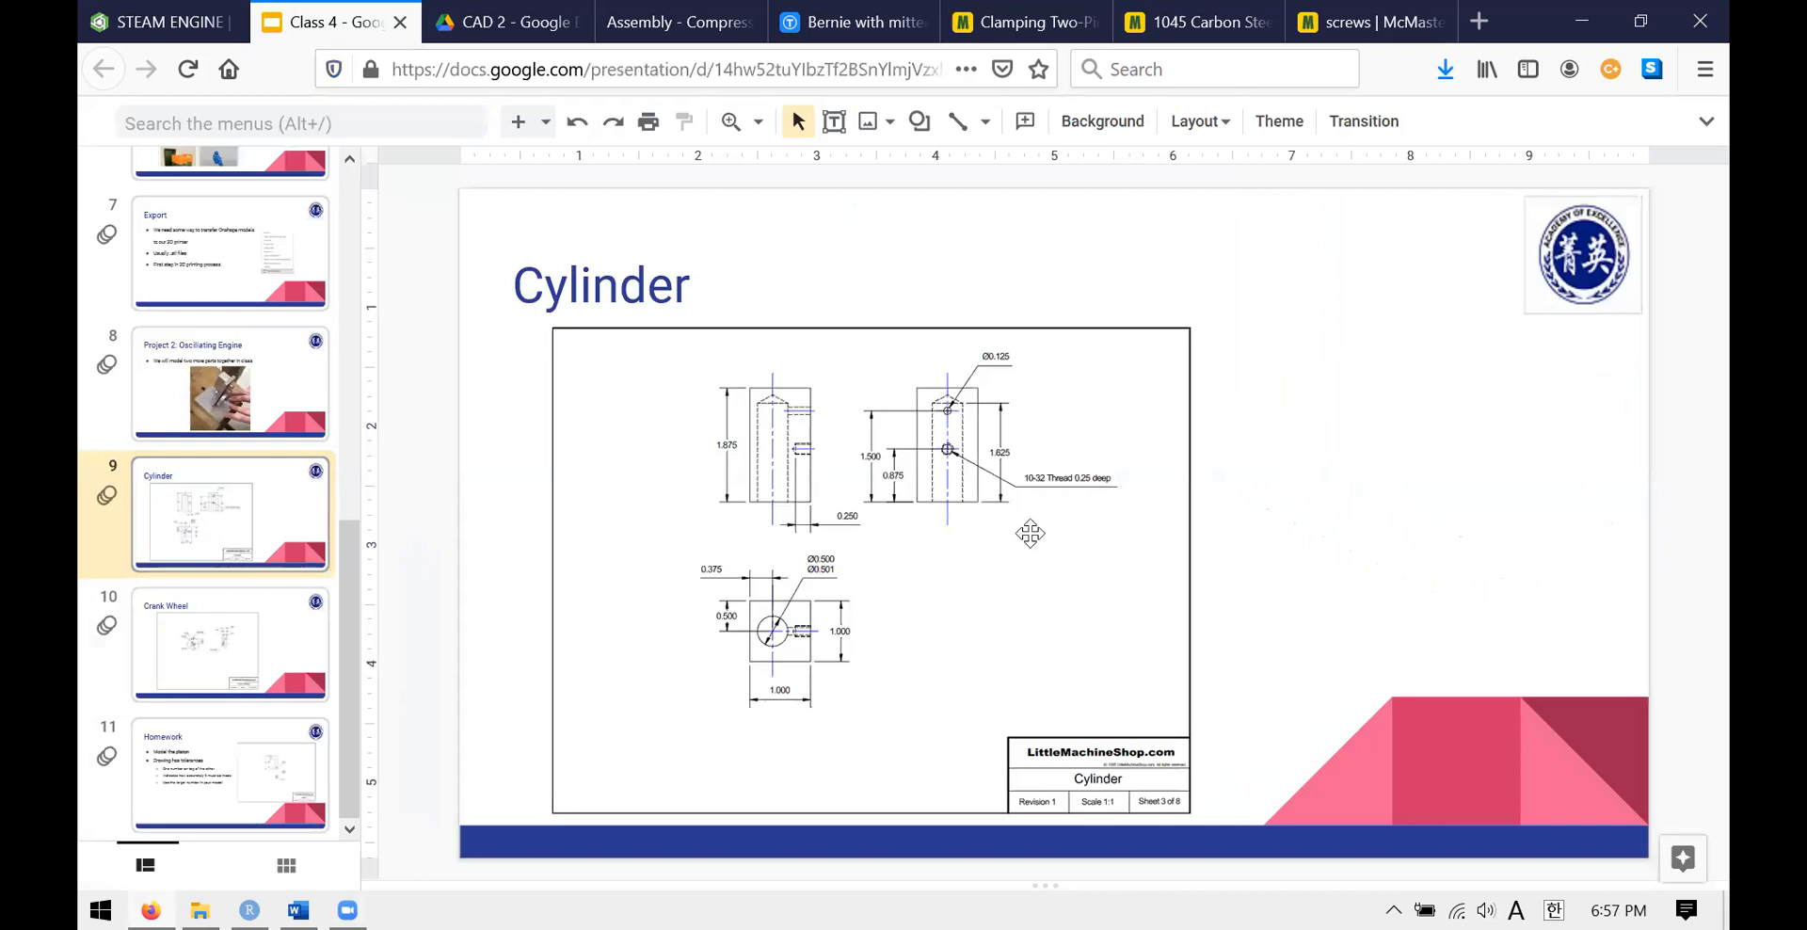